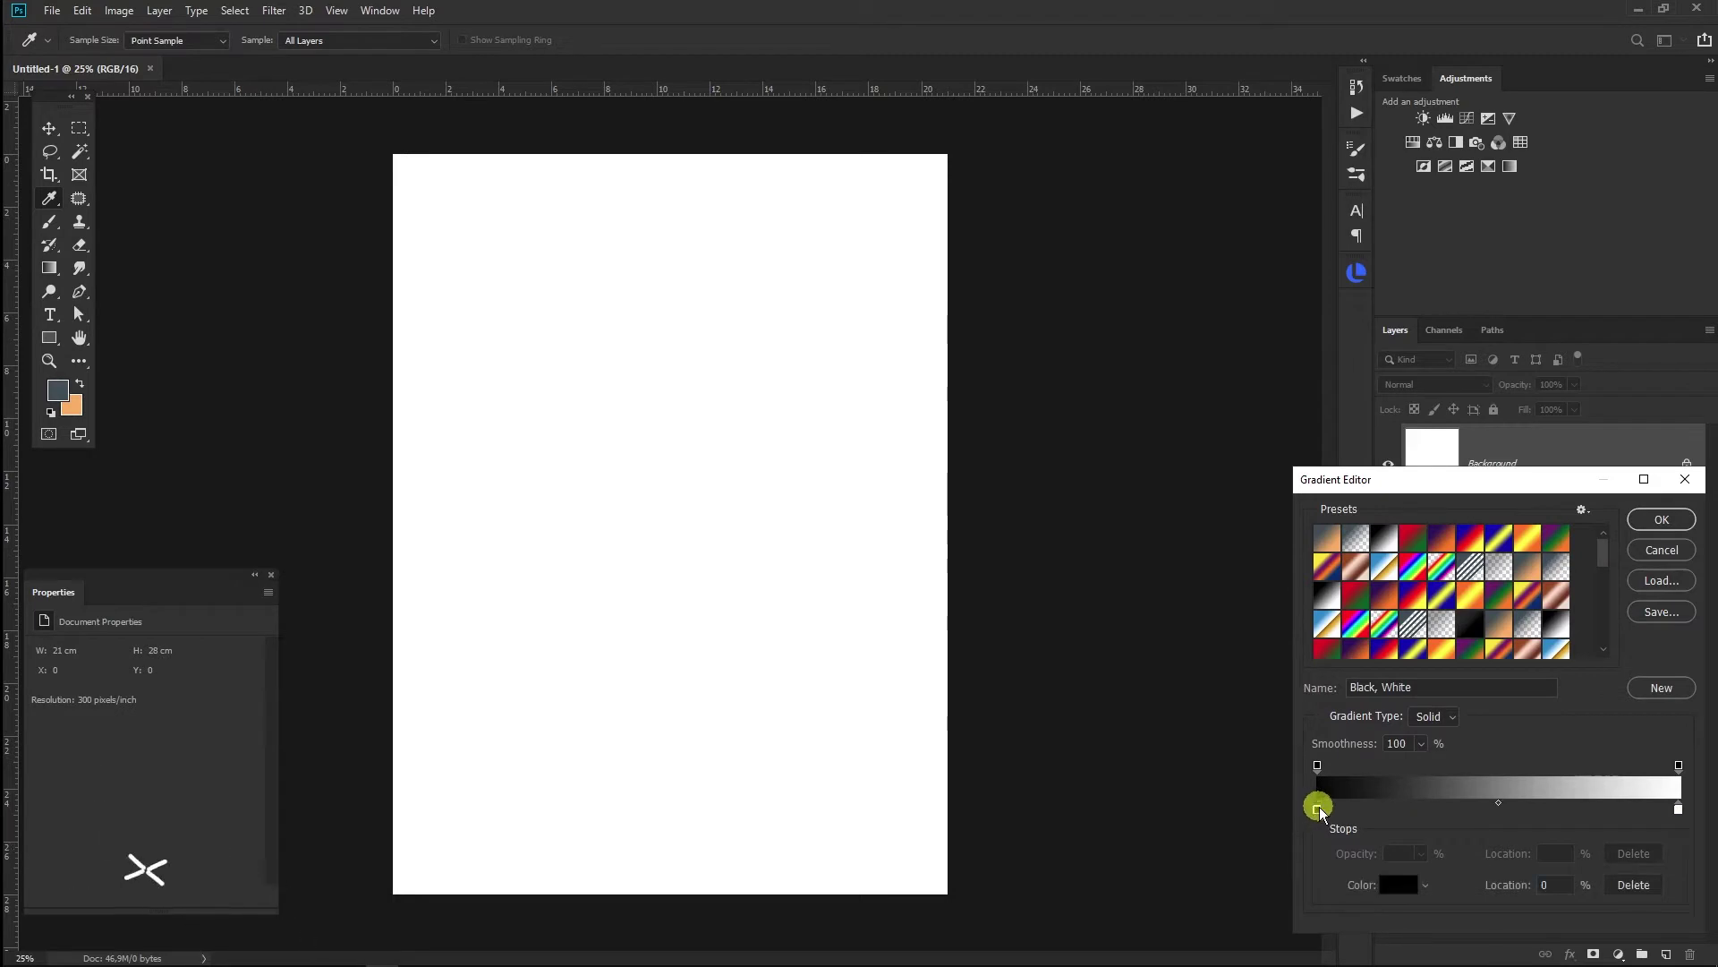
Change the gradient's black start stop to the dark blue-grey #232b33
left_click_drag(1509, 305, 1508, 323)
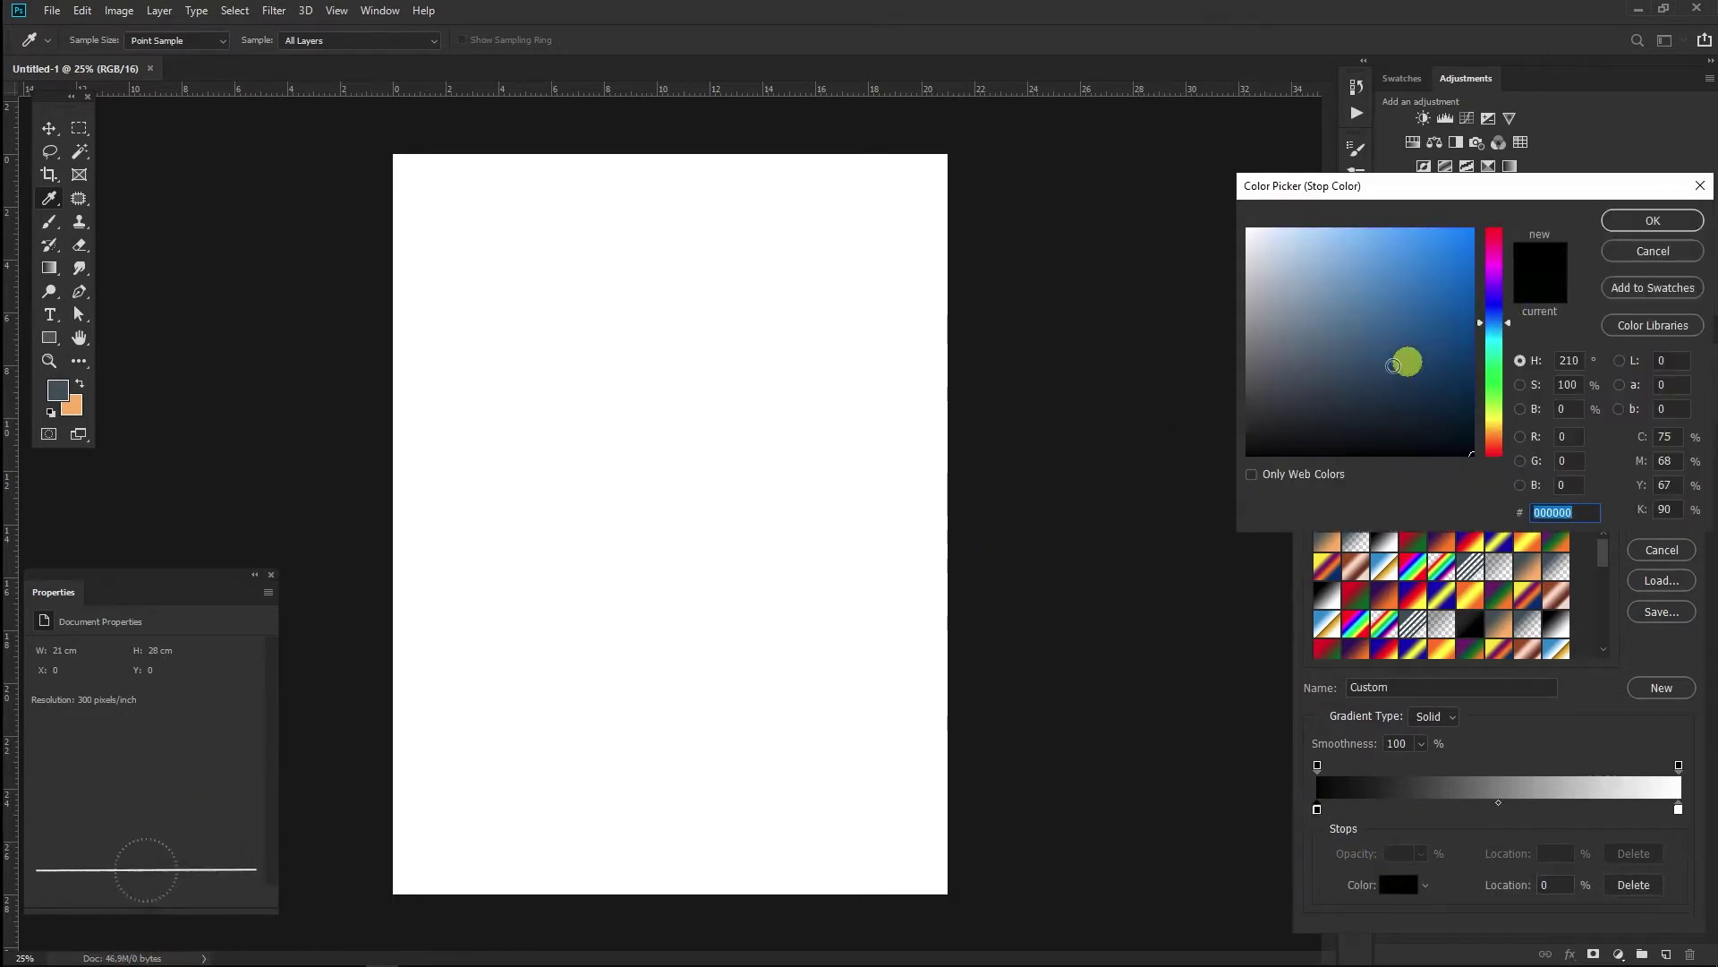
left_click(1322, 390)
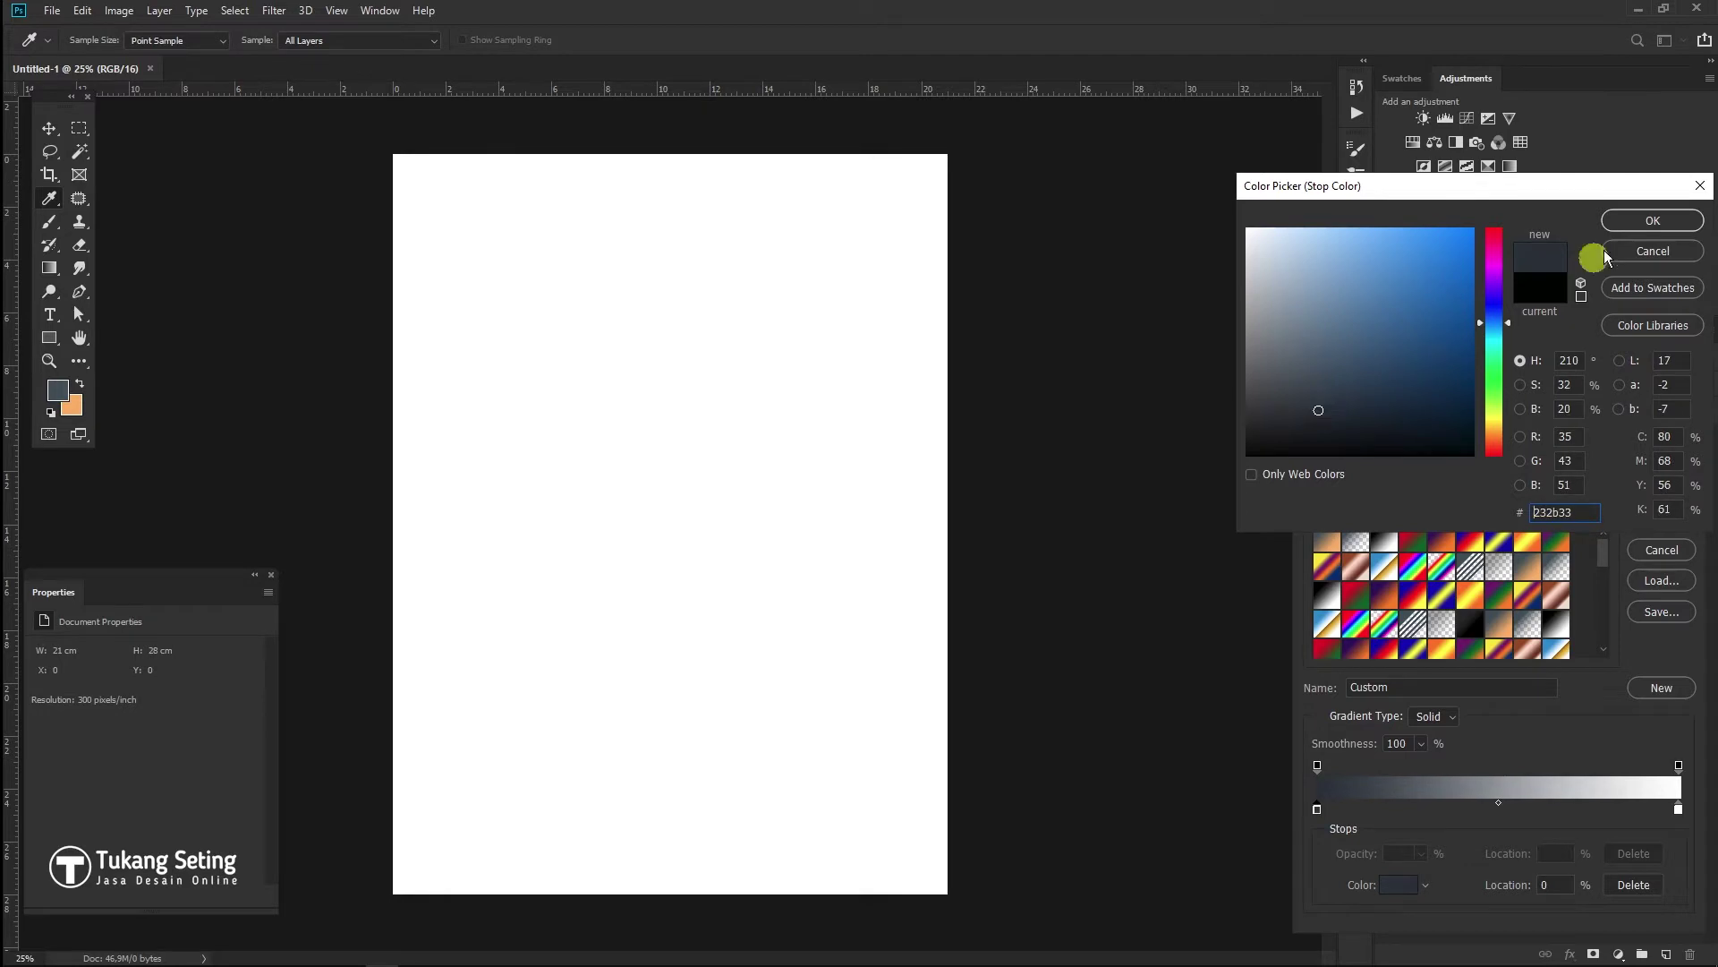
left_click(1653, 221)
Change the gradient's white end stop to a near-black blue-grey and accept the custom gradient
left_click(1398, 884)
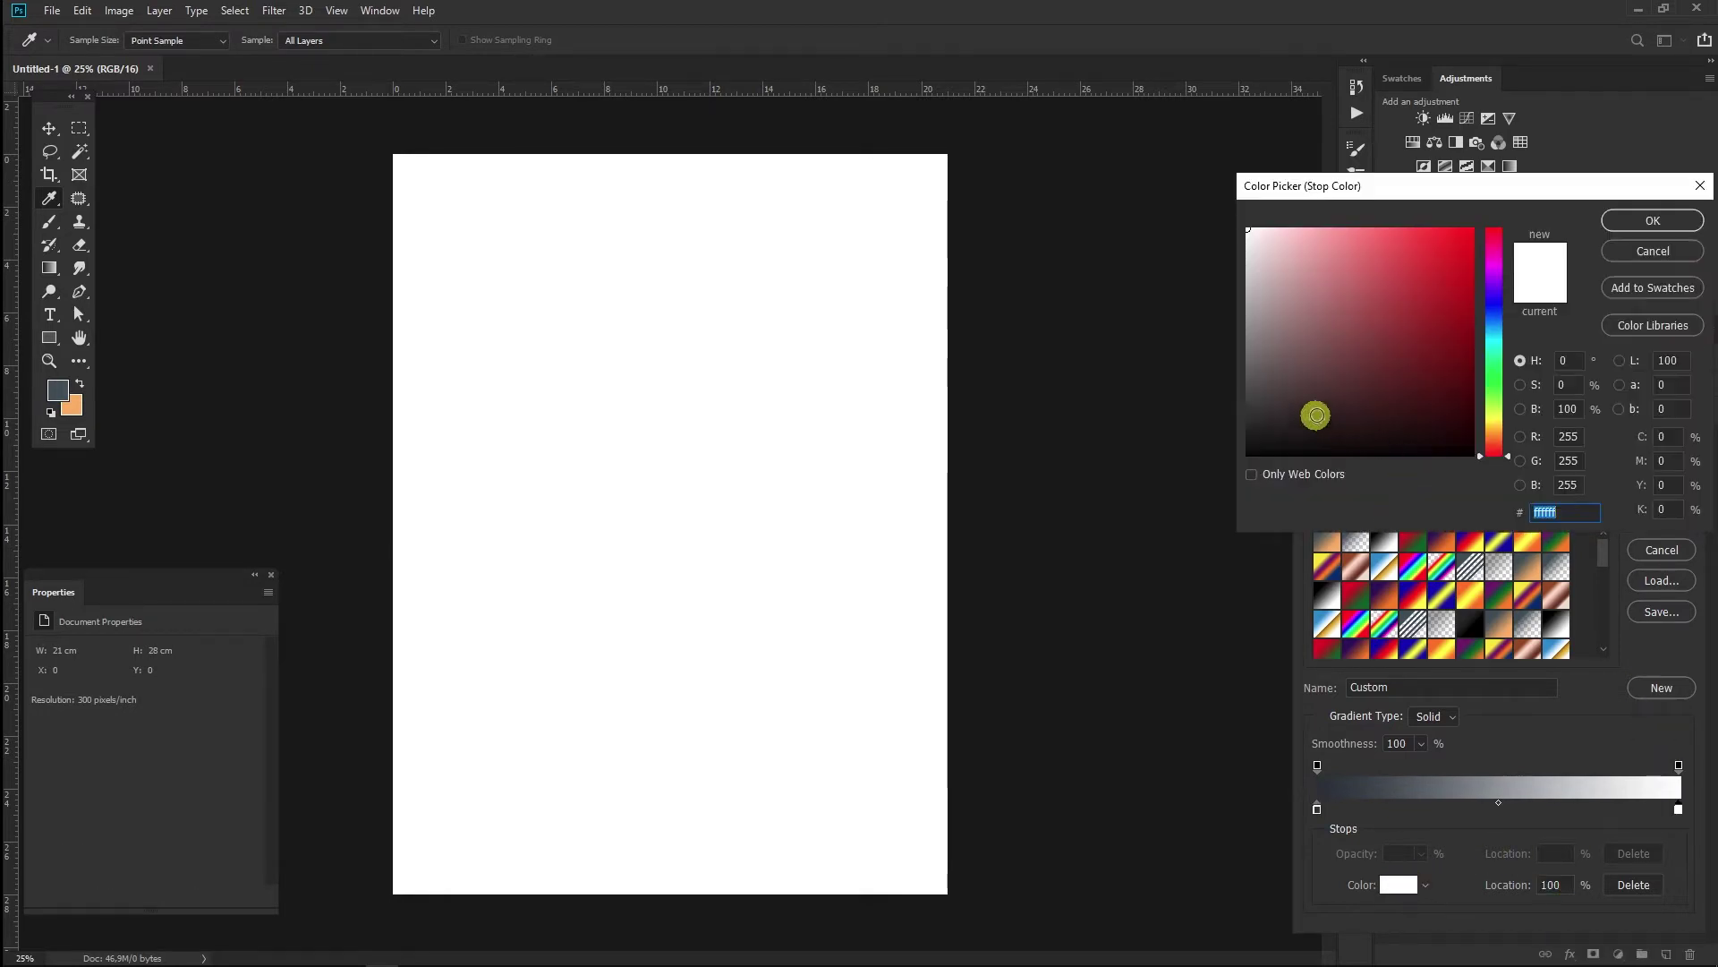
left_click_drag(1499, 343, 1496, 328)
left_click_drag(1304, 395, 1280, 434)
left_click(1689, 223)
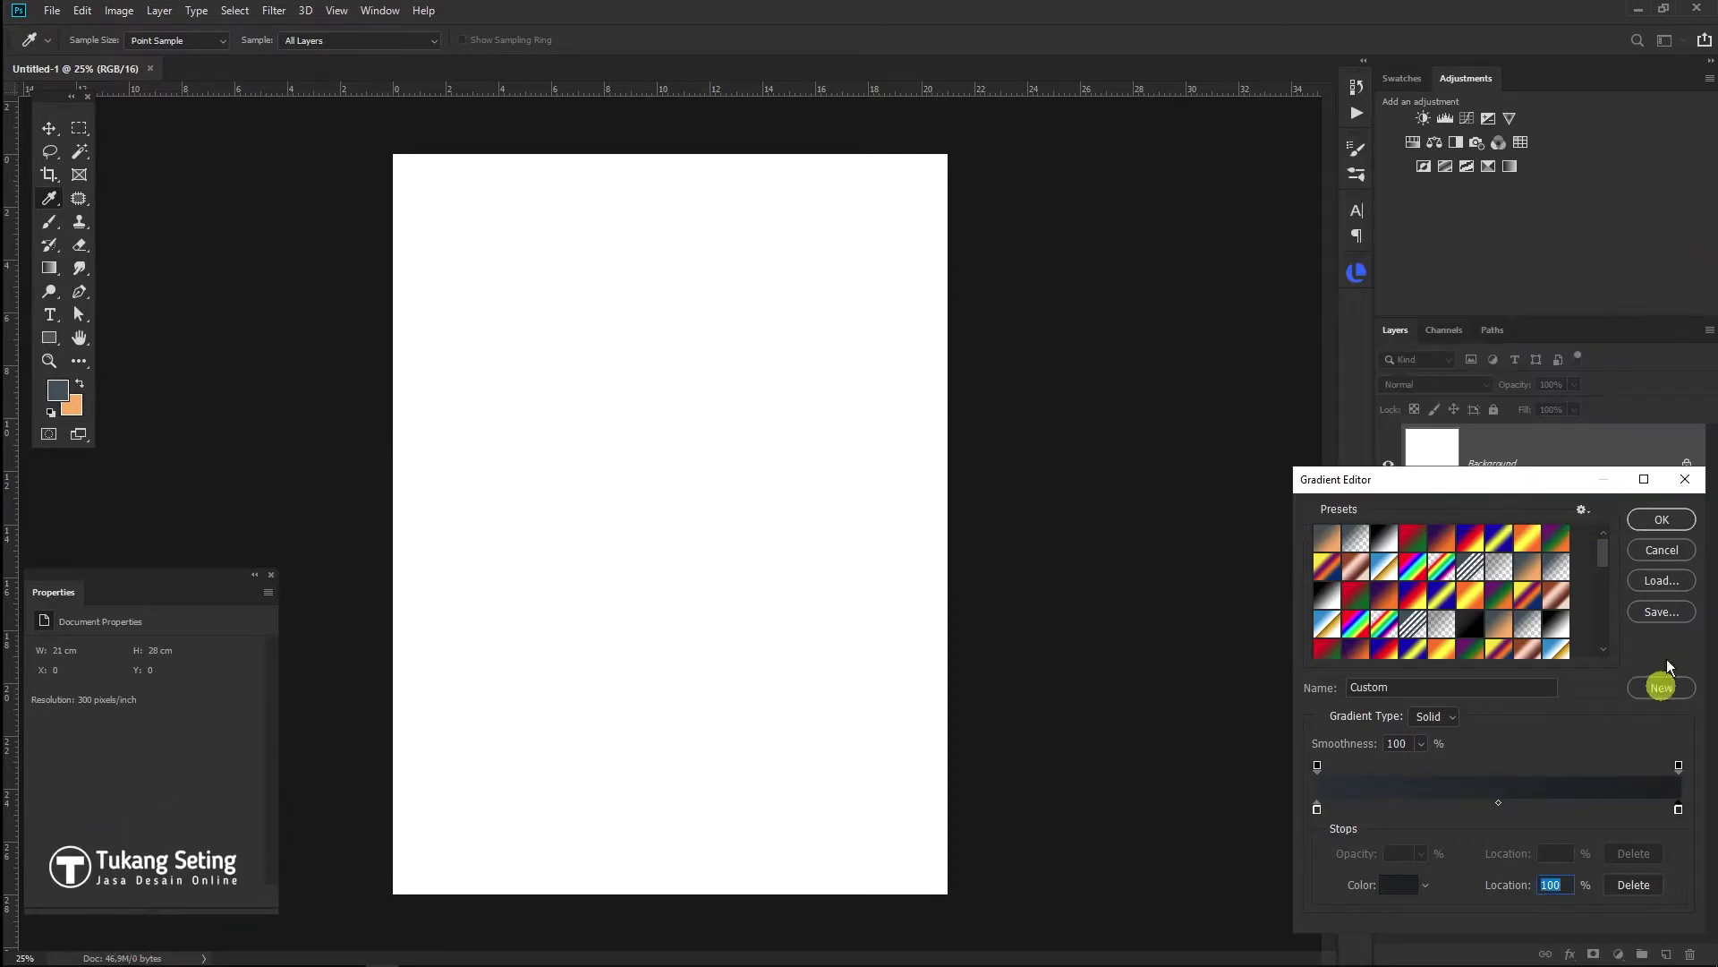
left_click(1662, 520)
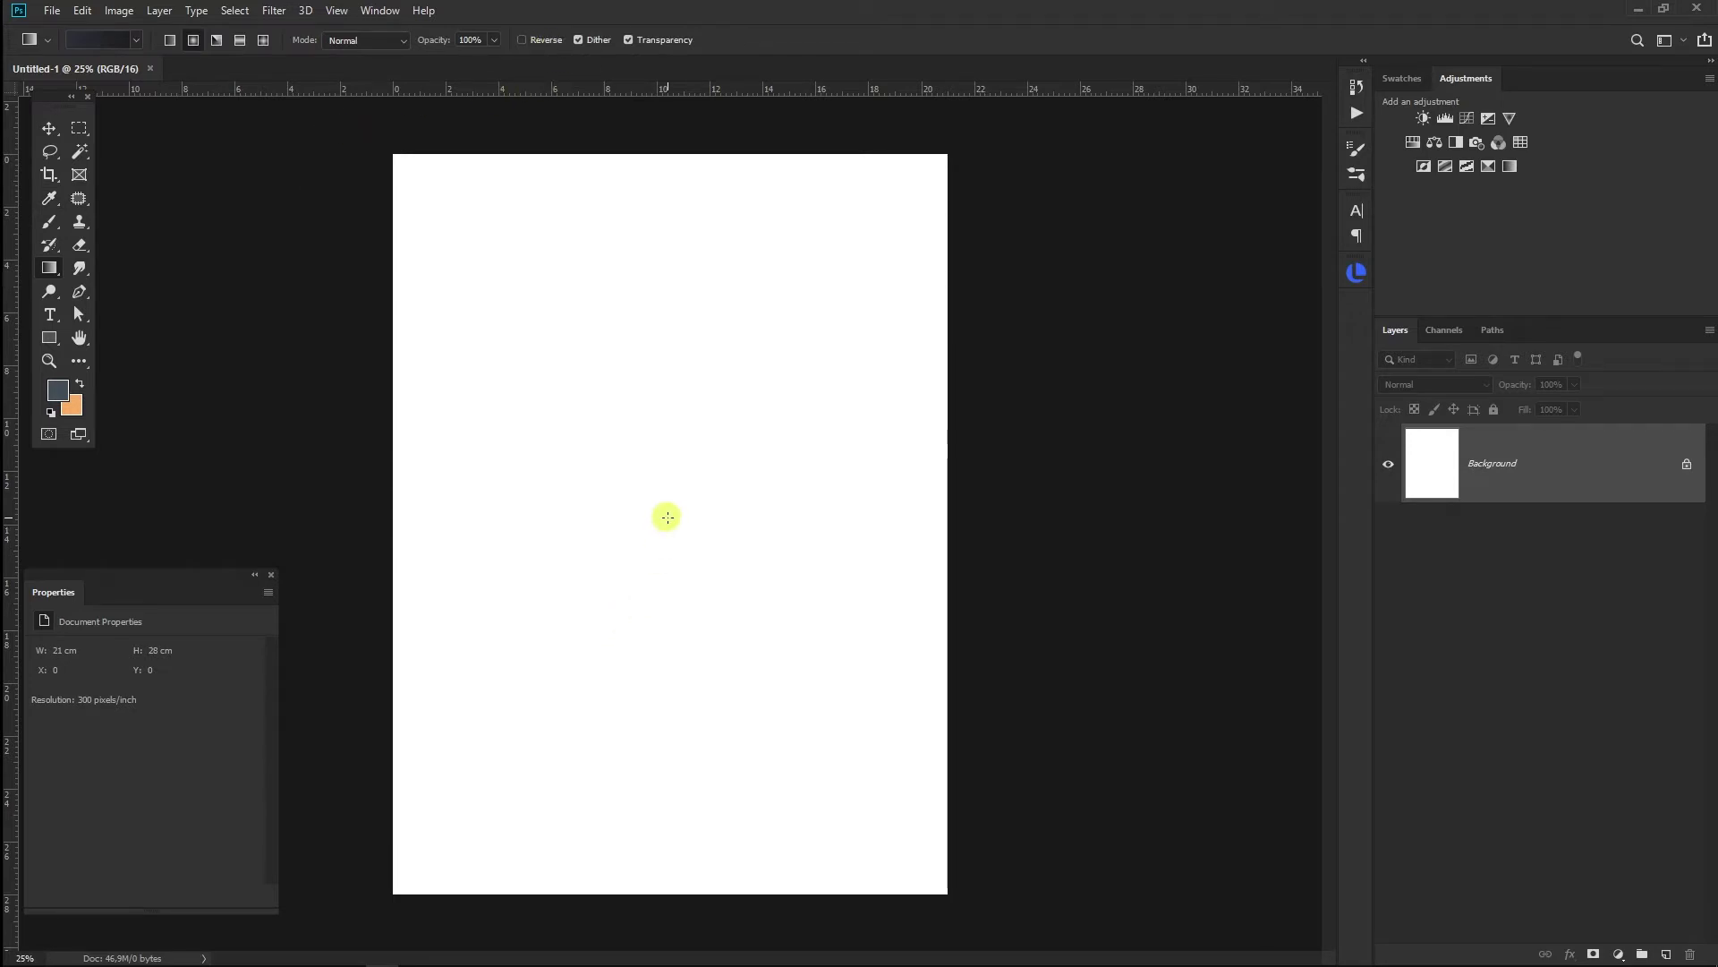
left_click_drag(1203, 516, 1262, 514)
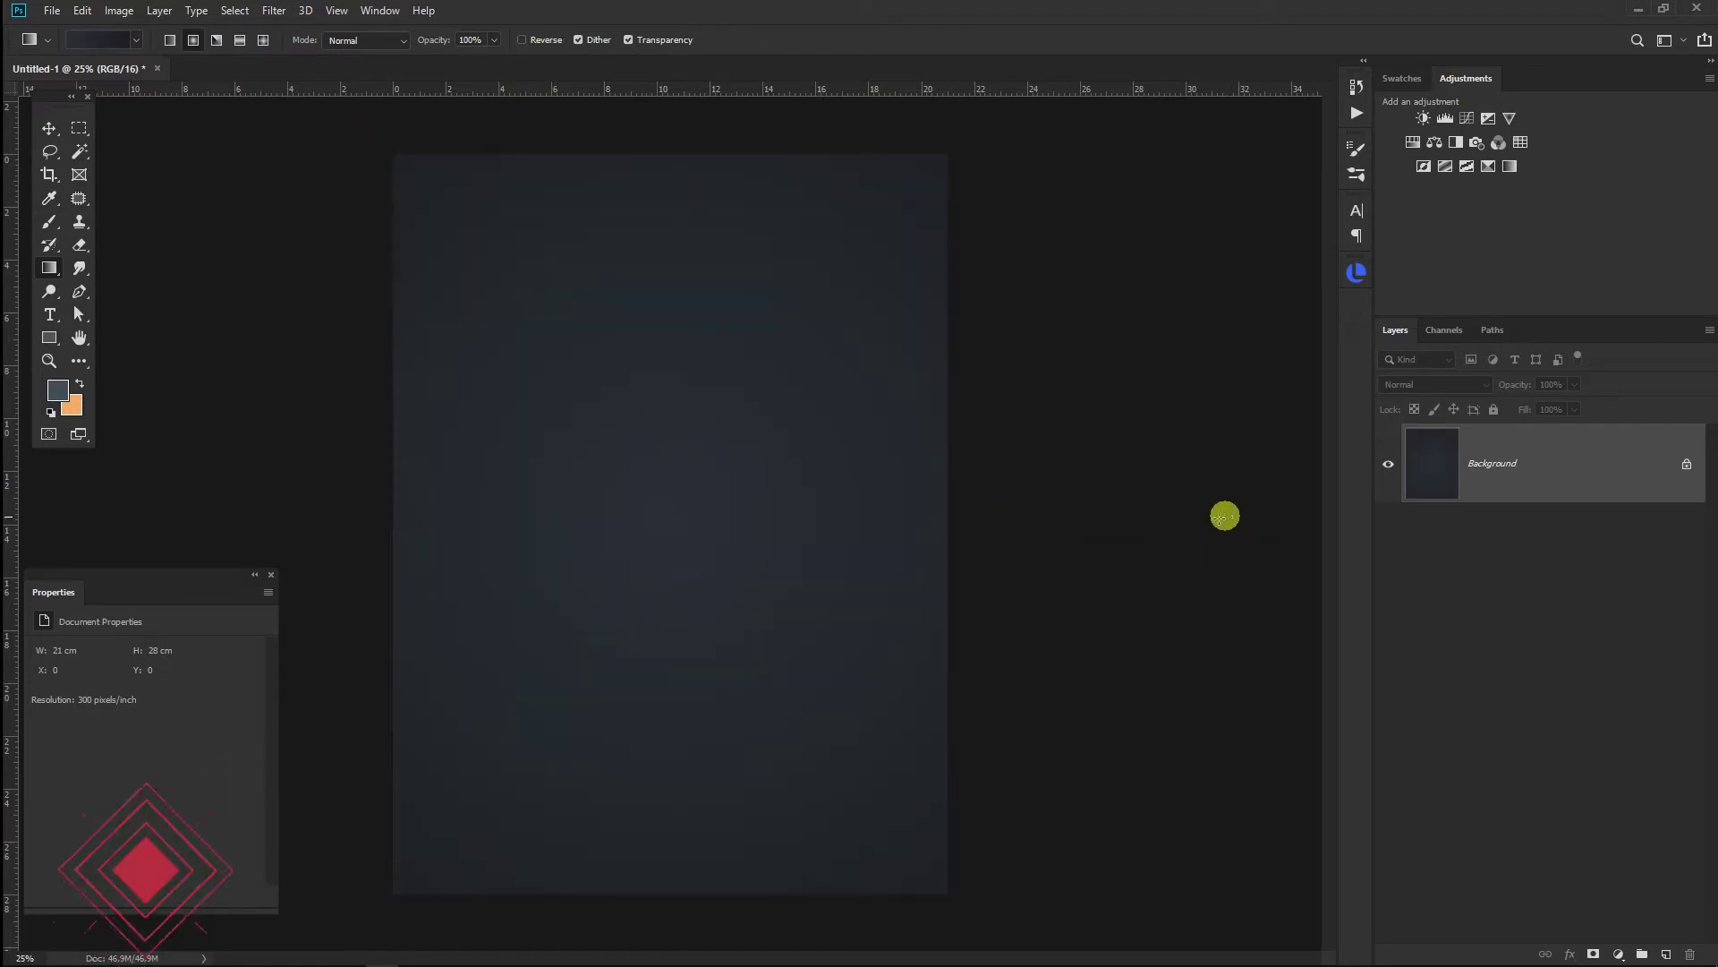
key("ctrl+z")
left_click_drag(668, 510, 1074, 507)
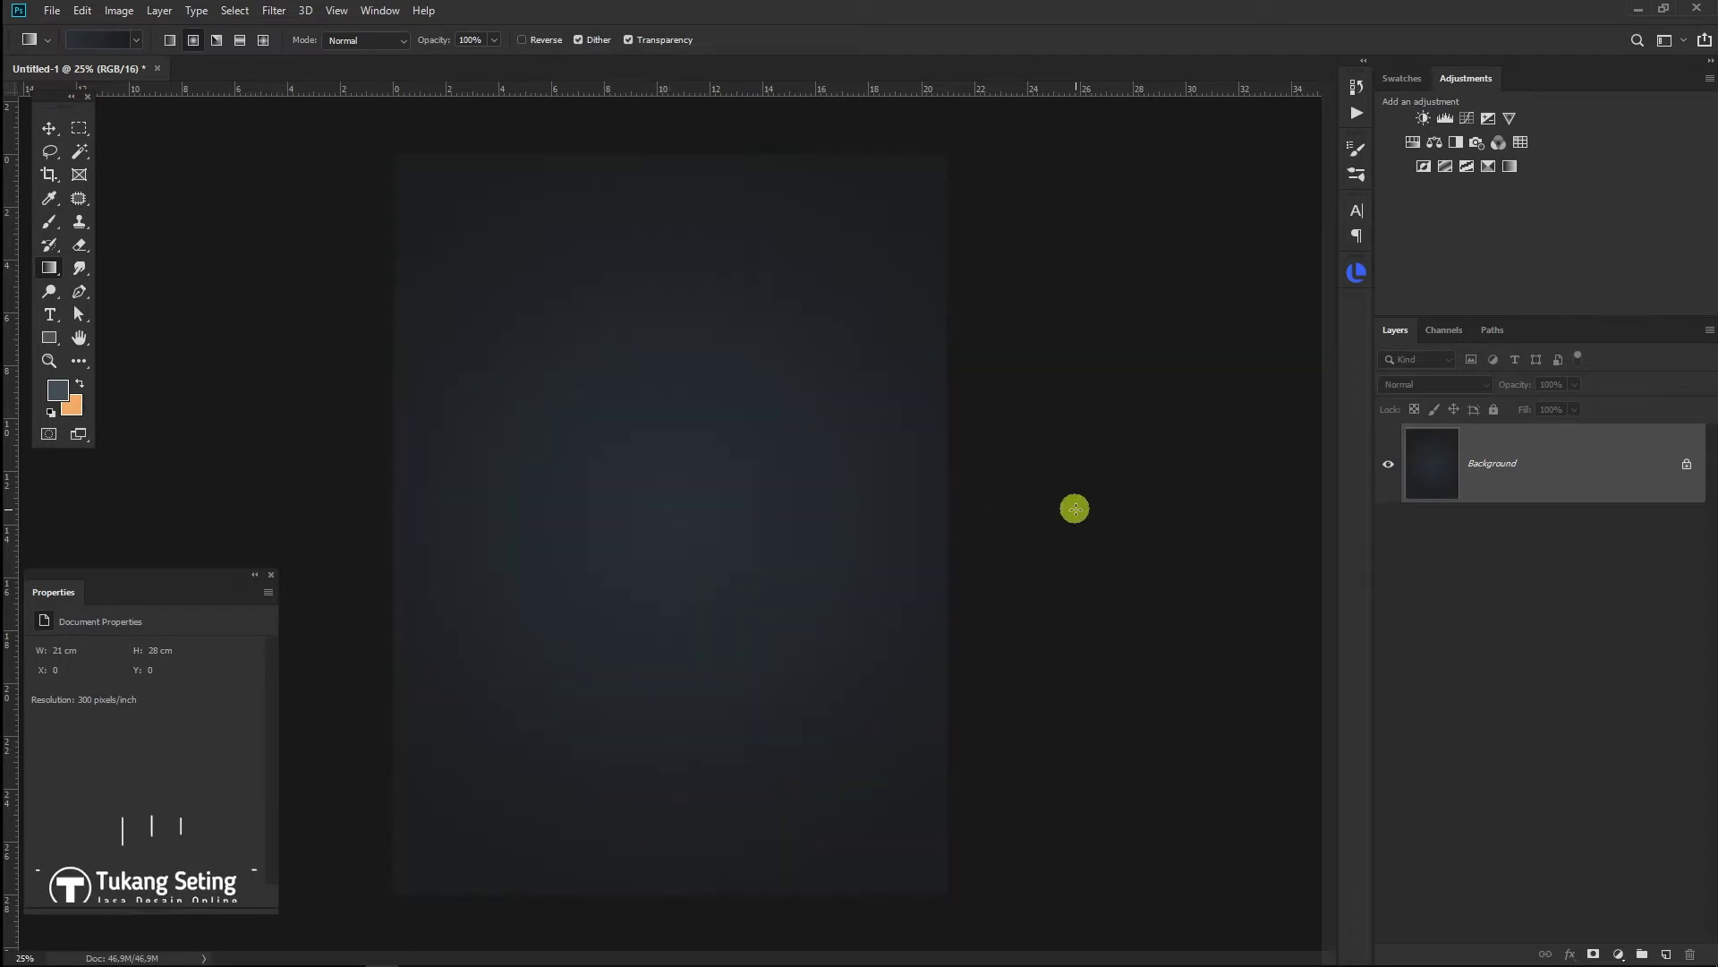
key("ctrl+z")
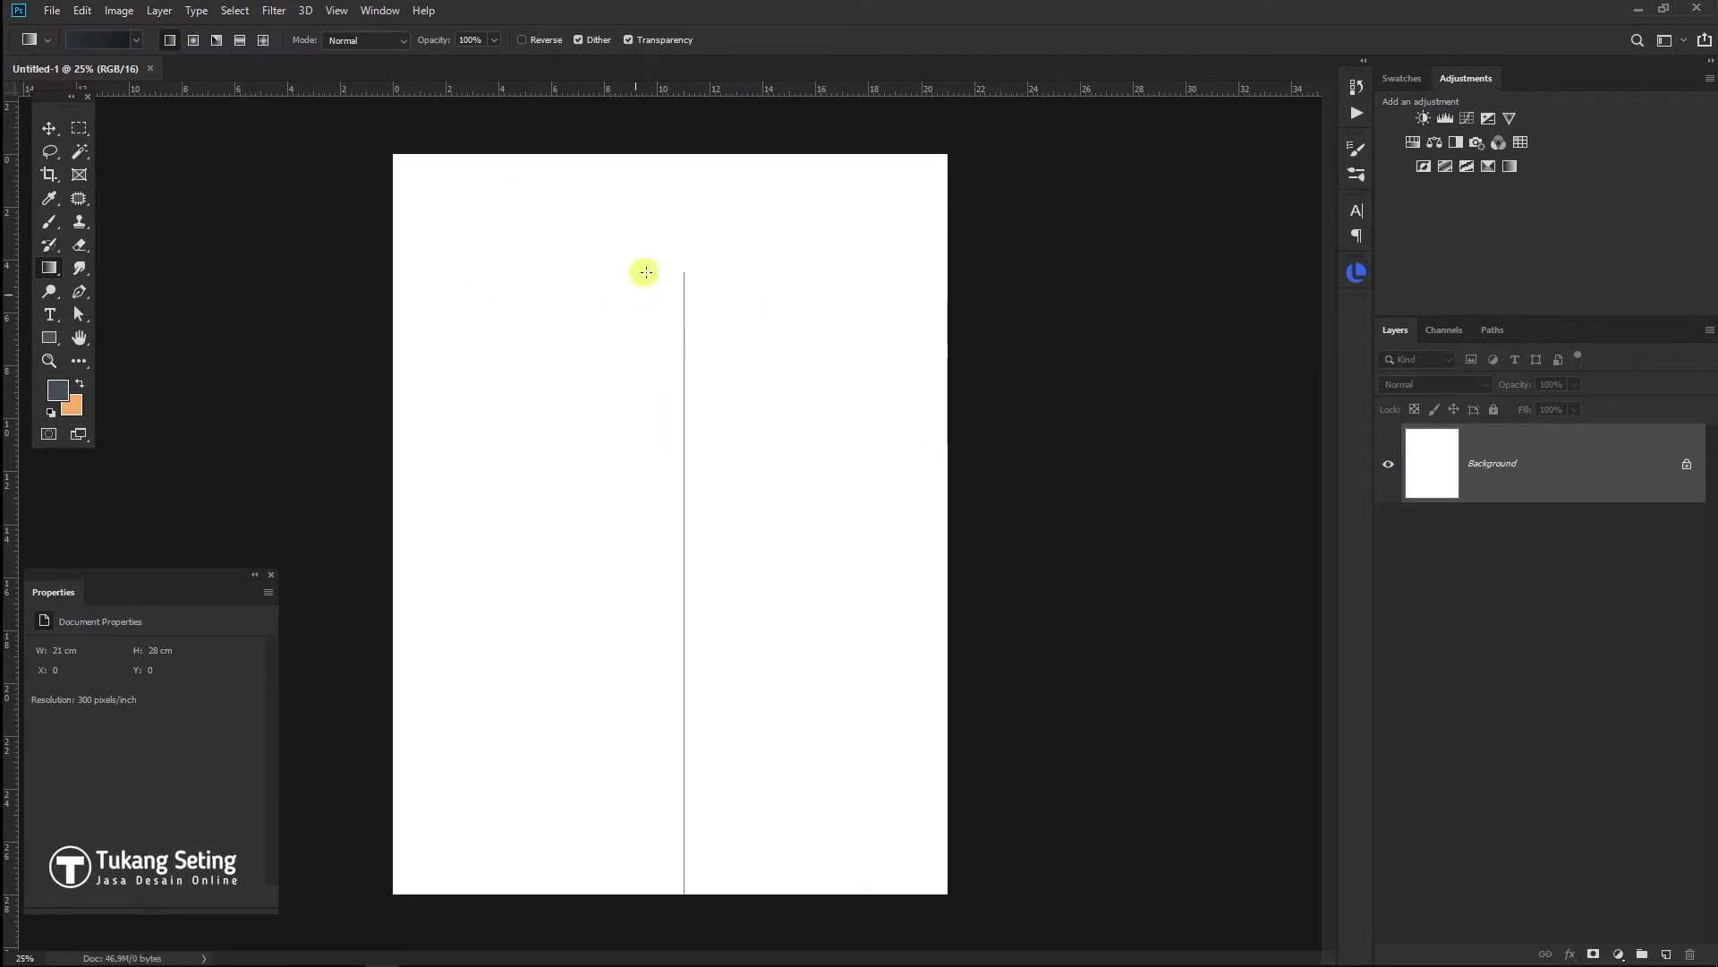
Fill the background with a linear gradient running straight up the page, lighter at the bottom and darker at the top
left_click_drag(646, 272, 651, 248)
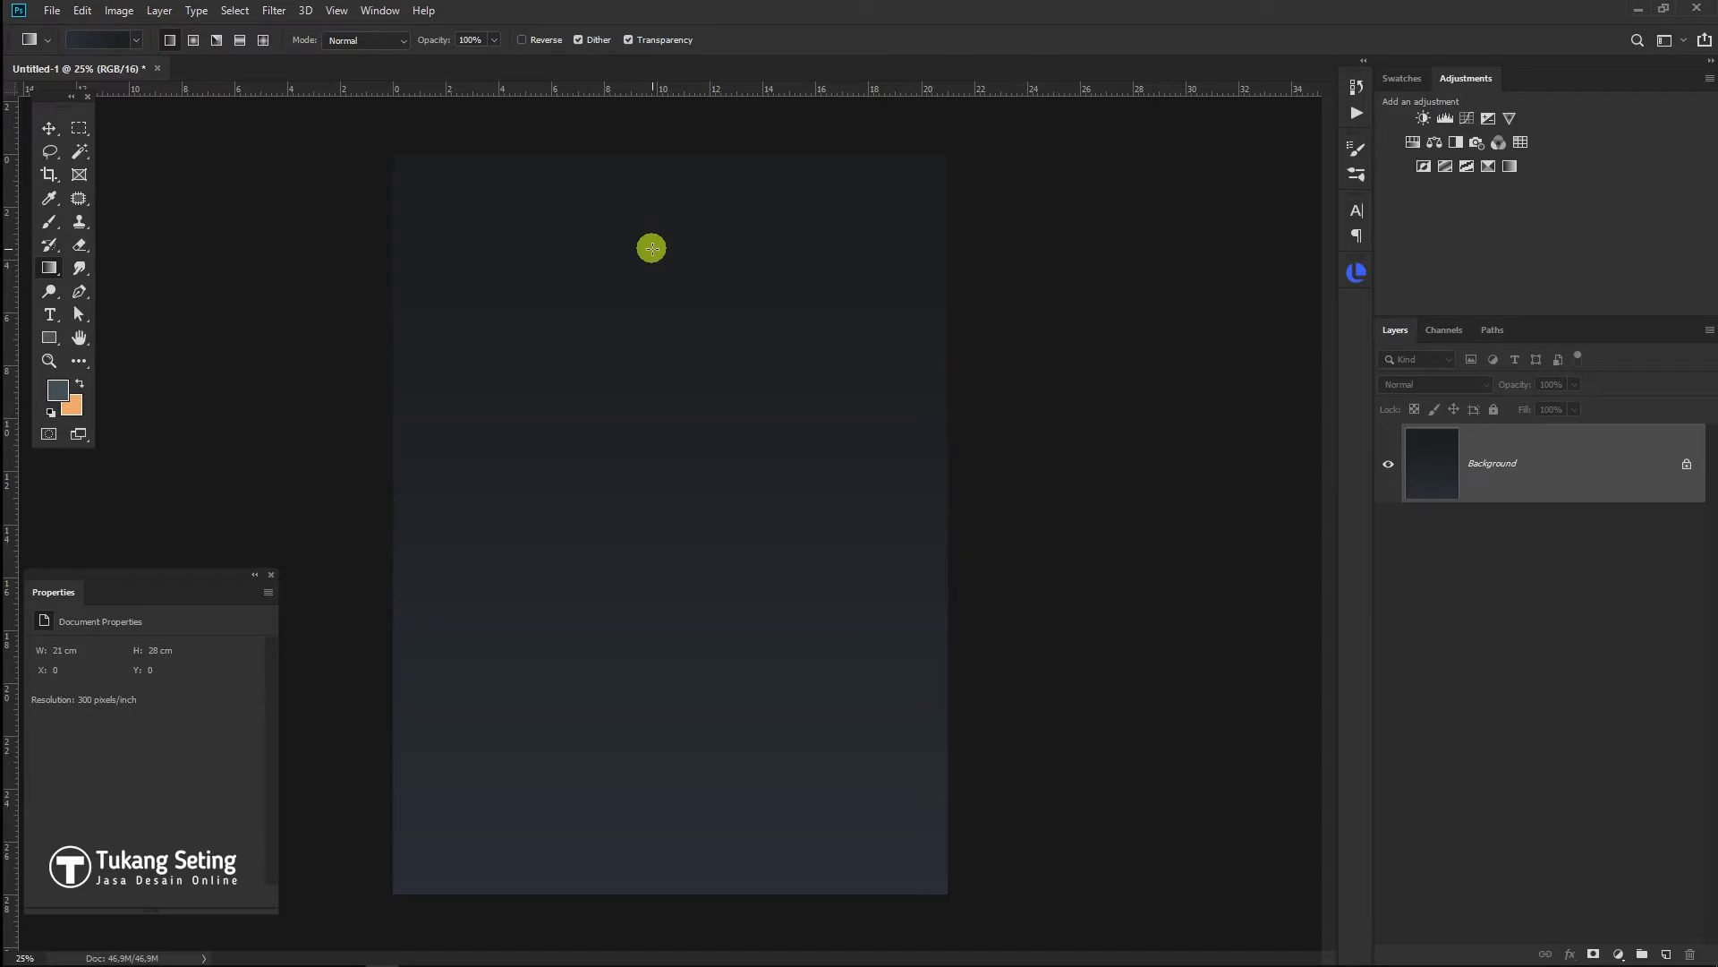
left_click(275, 11)
mouse_move(340, 214)
left_click(551, 282)
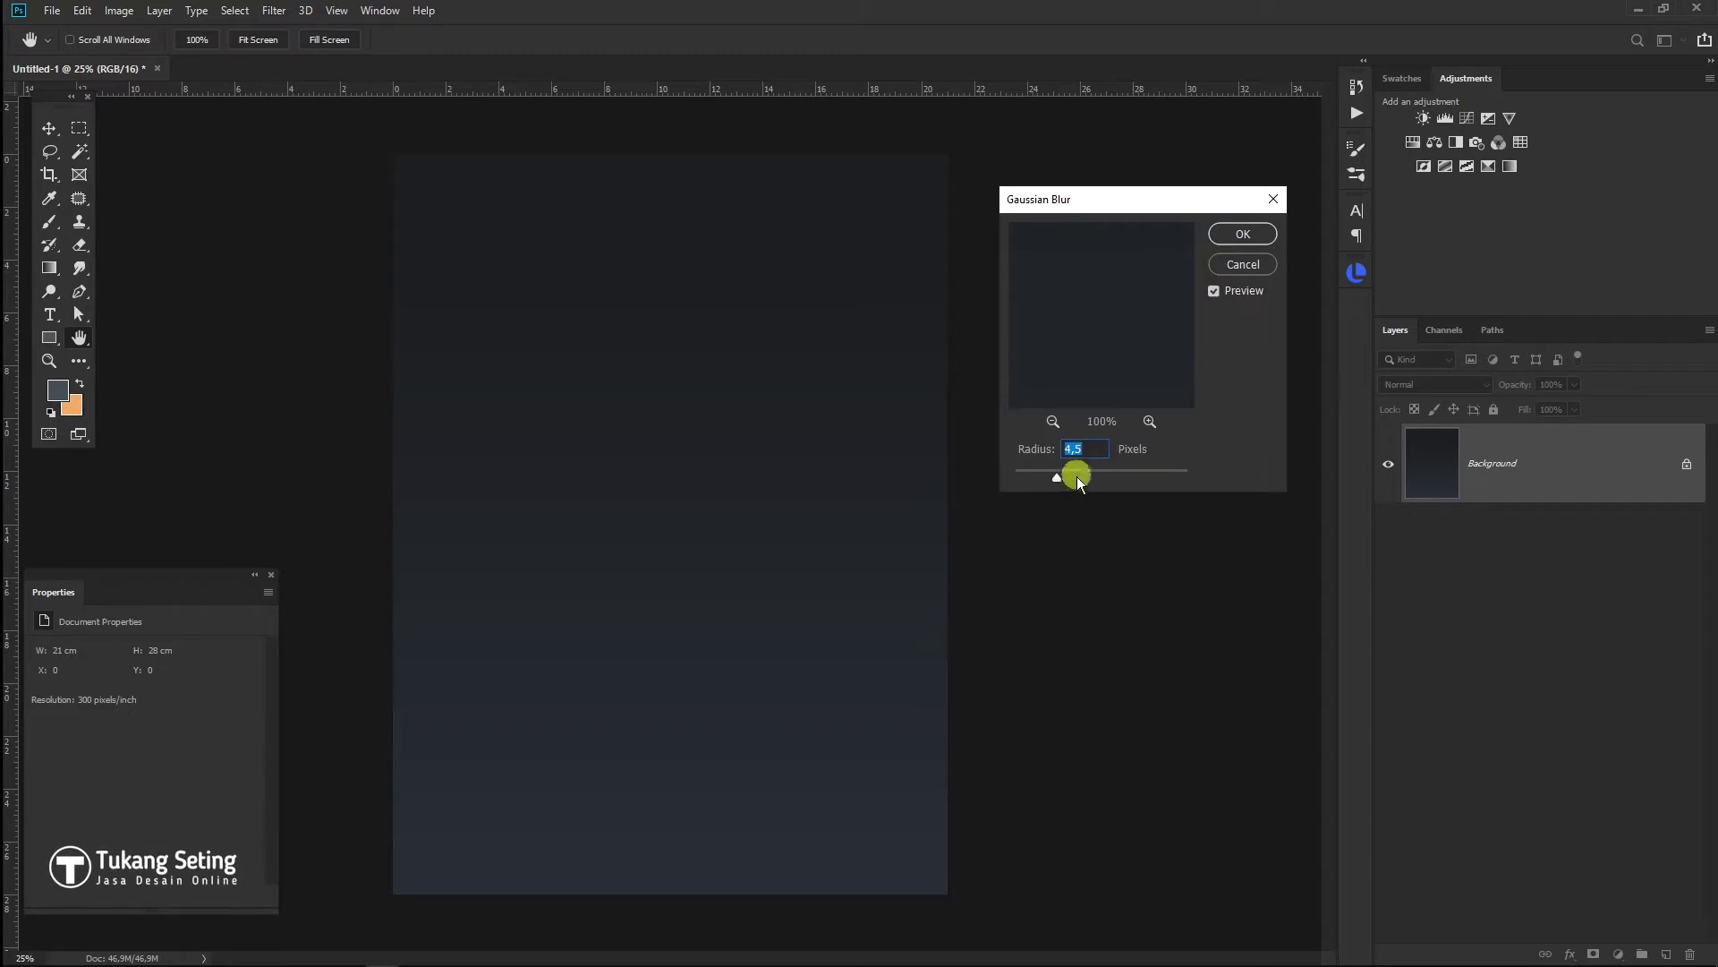
left_click(1243, 264)
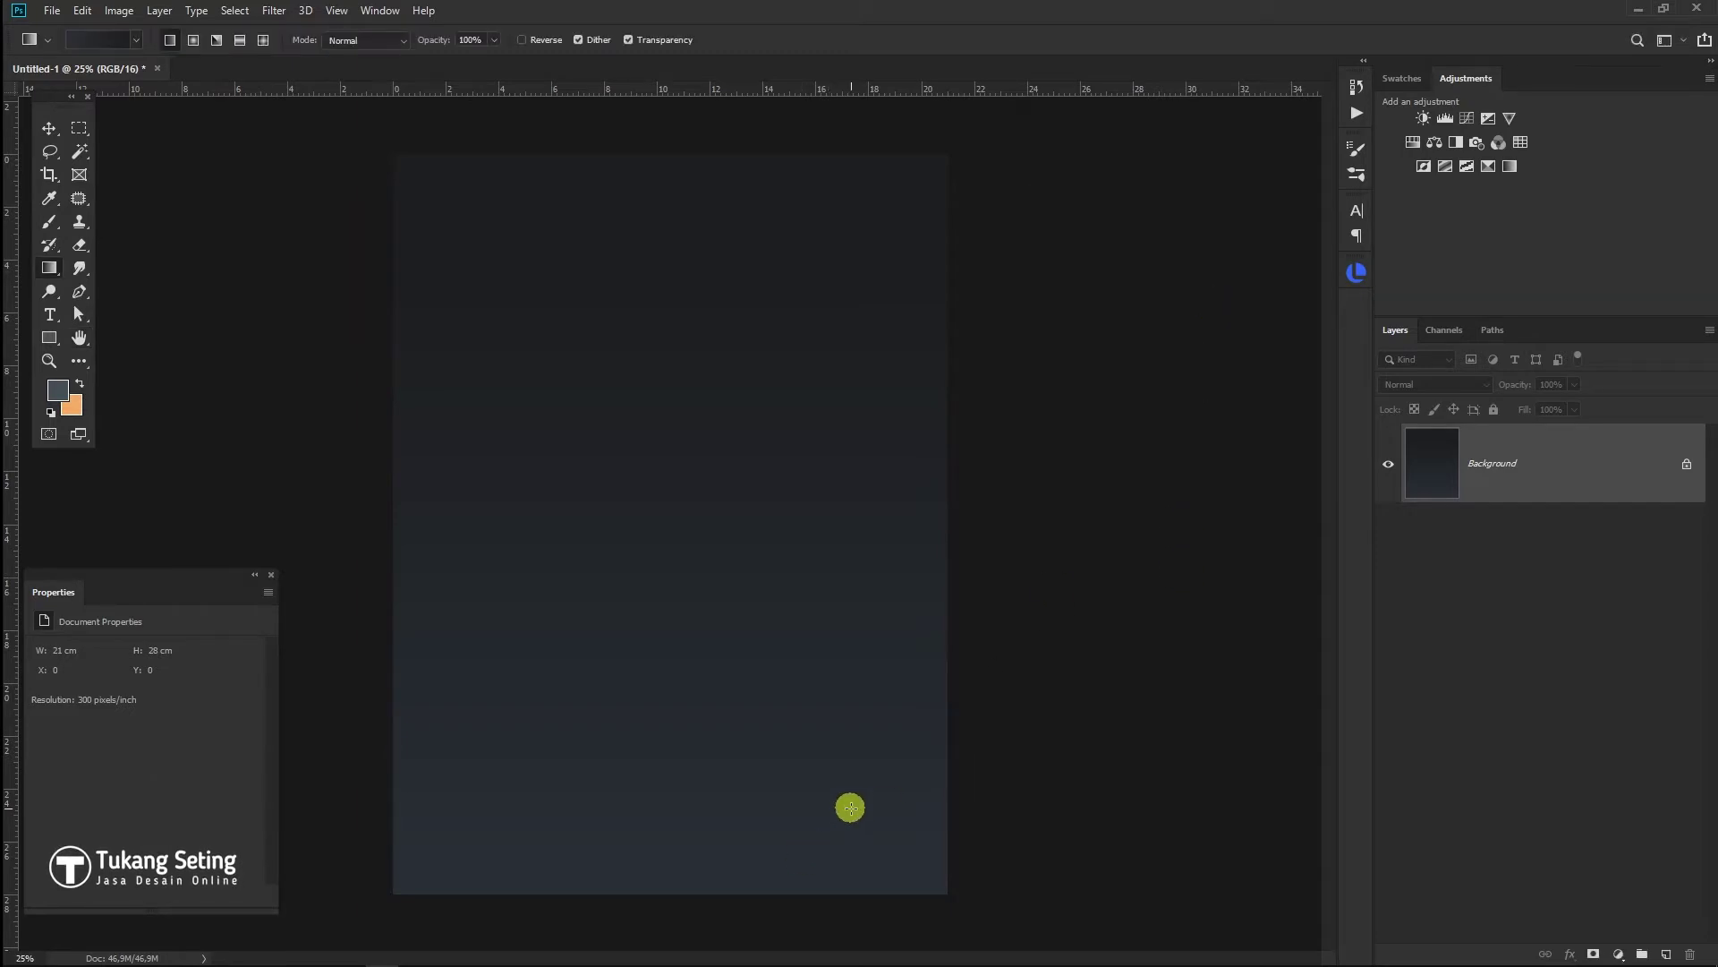
Apply the Add Noise filter to the background with an amount of 12.50% and Uniform distribution
scroll(823, 840, "up", 3)
scroll(805, 828, "down", 3)
scroll(788, 823, "down", 2)
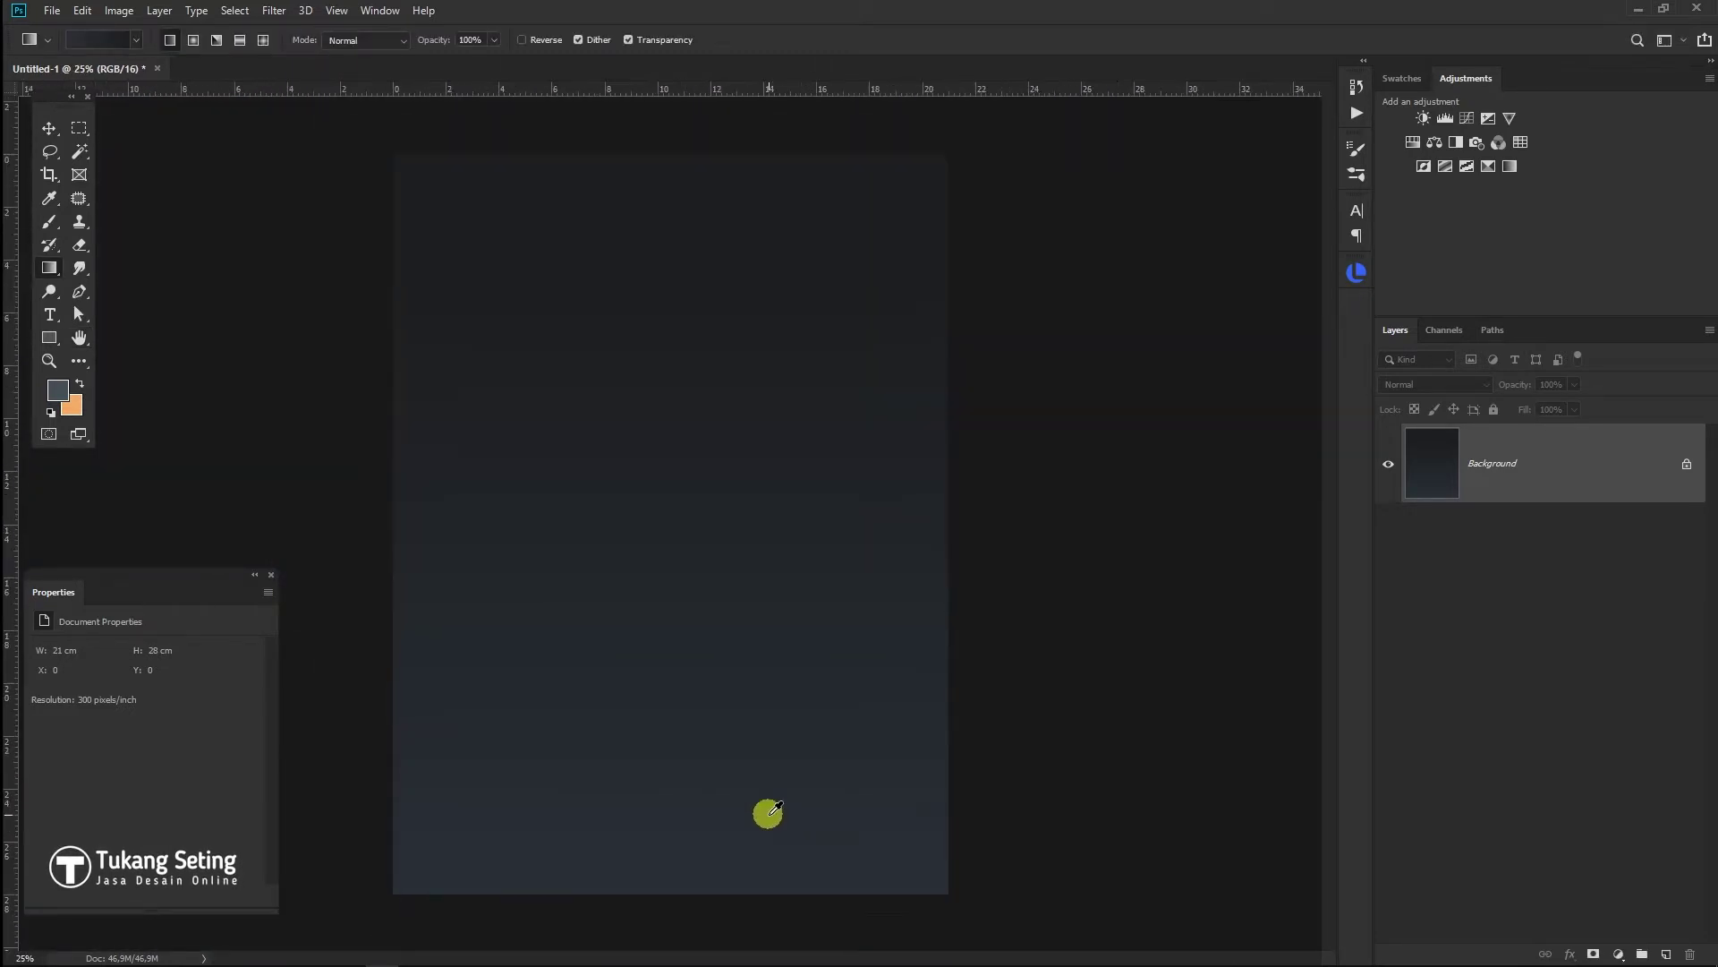
left_click(274, 13)
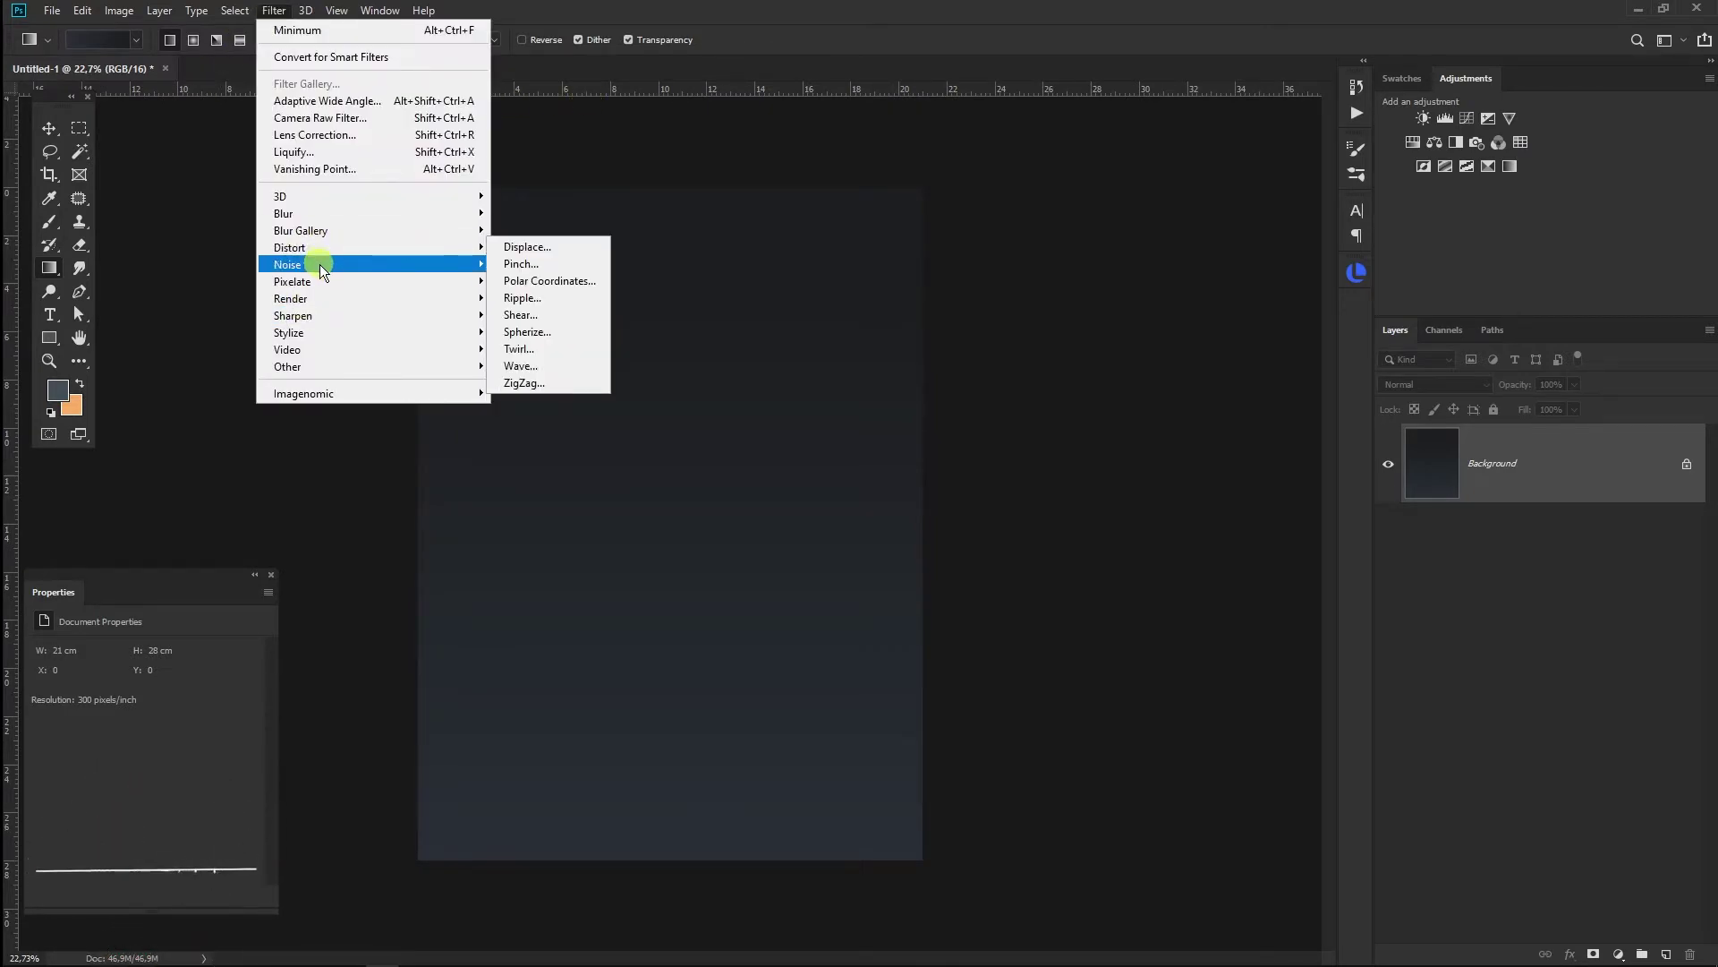
mouse_move(322, 266)
left_click(590, 263)
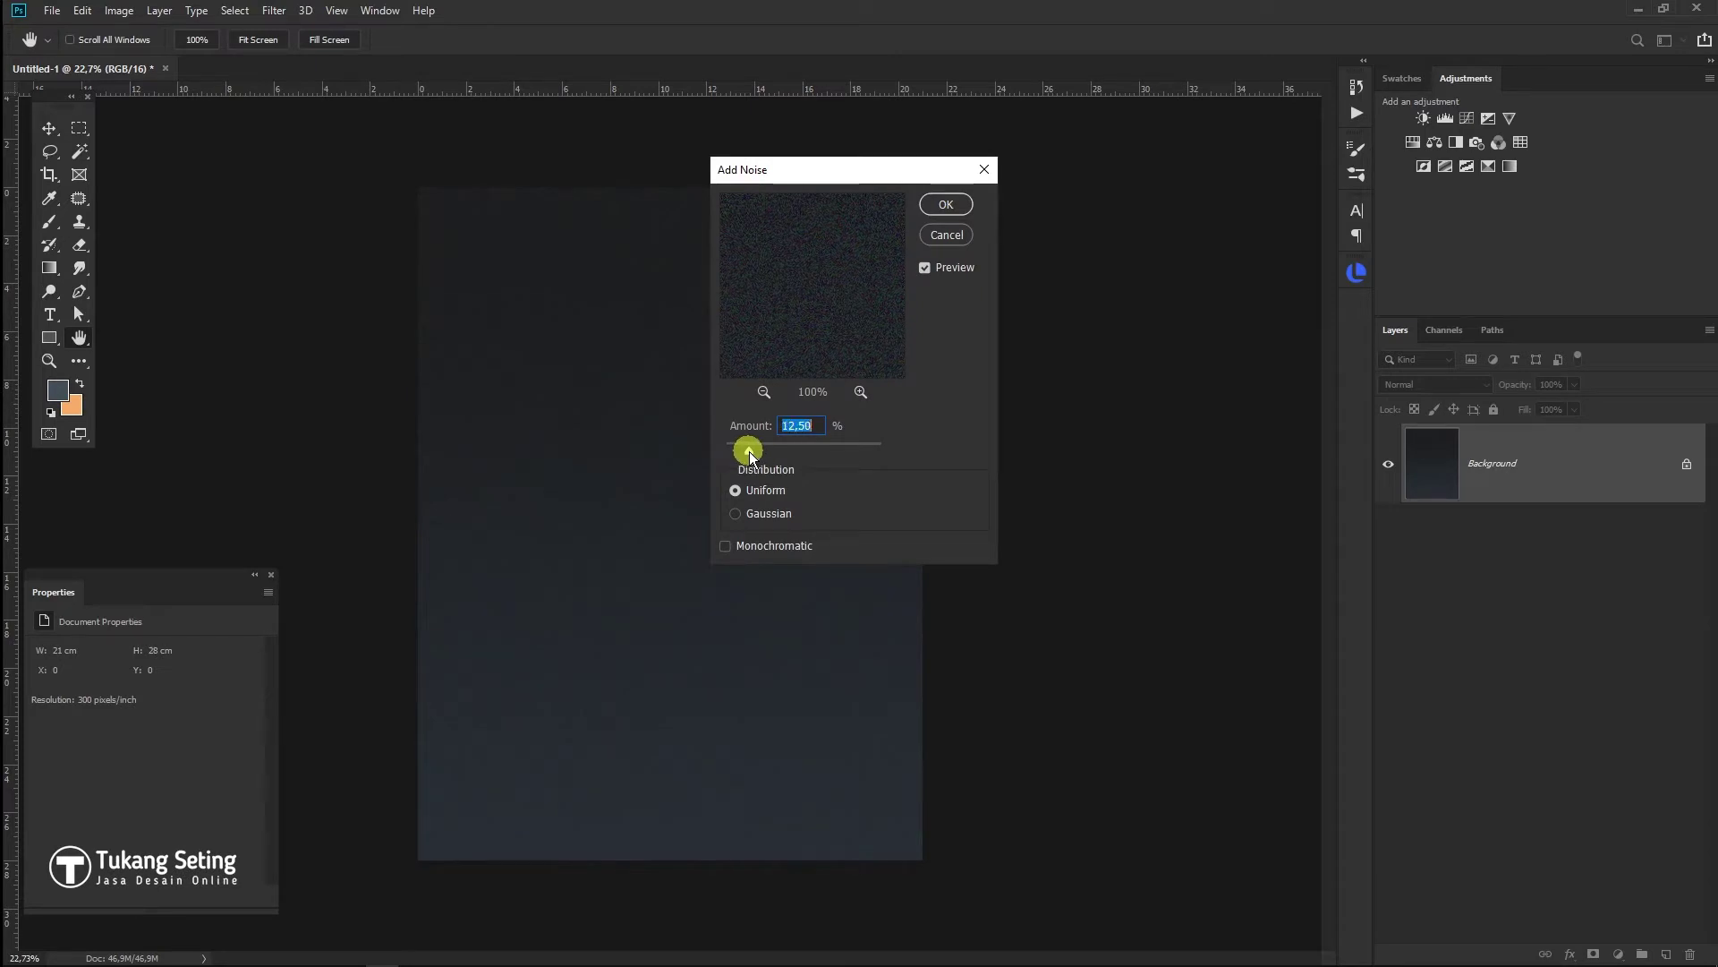
left_click(962, 208)
Apply a Motion Blur to the noisy background with an angle of 40° and a distance of 43 pixels
left_click(274, 11)
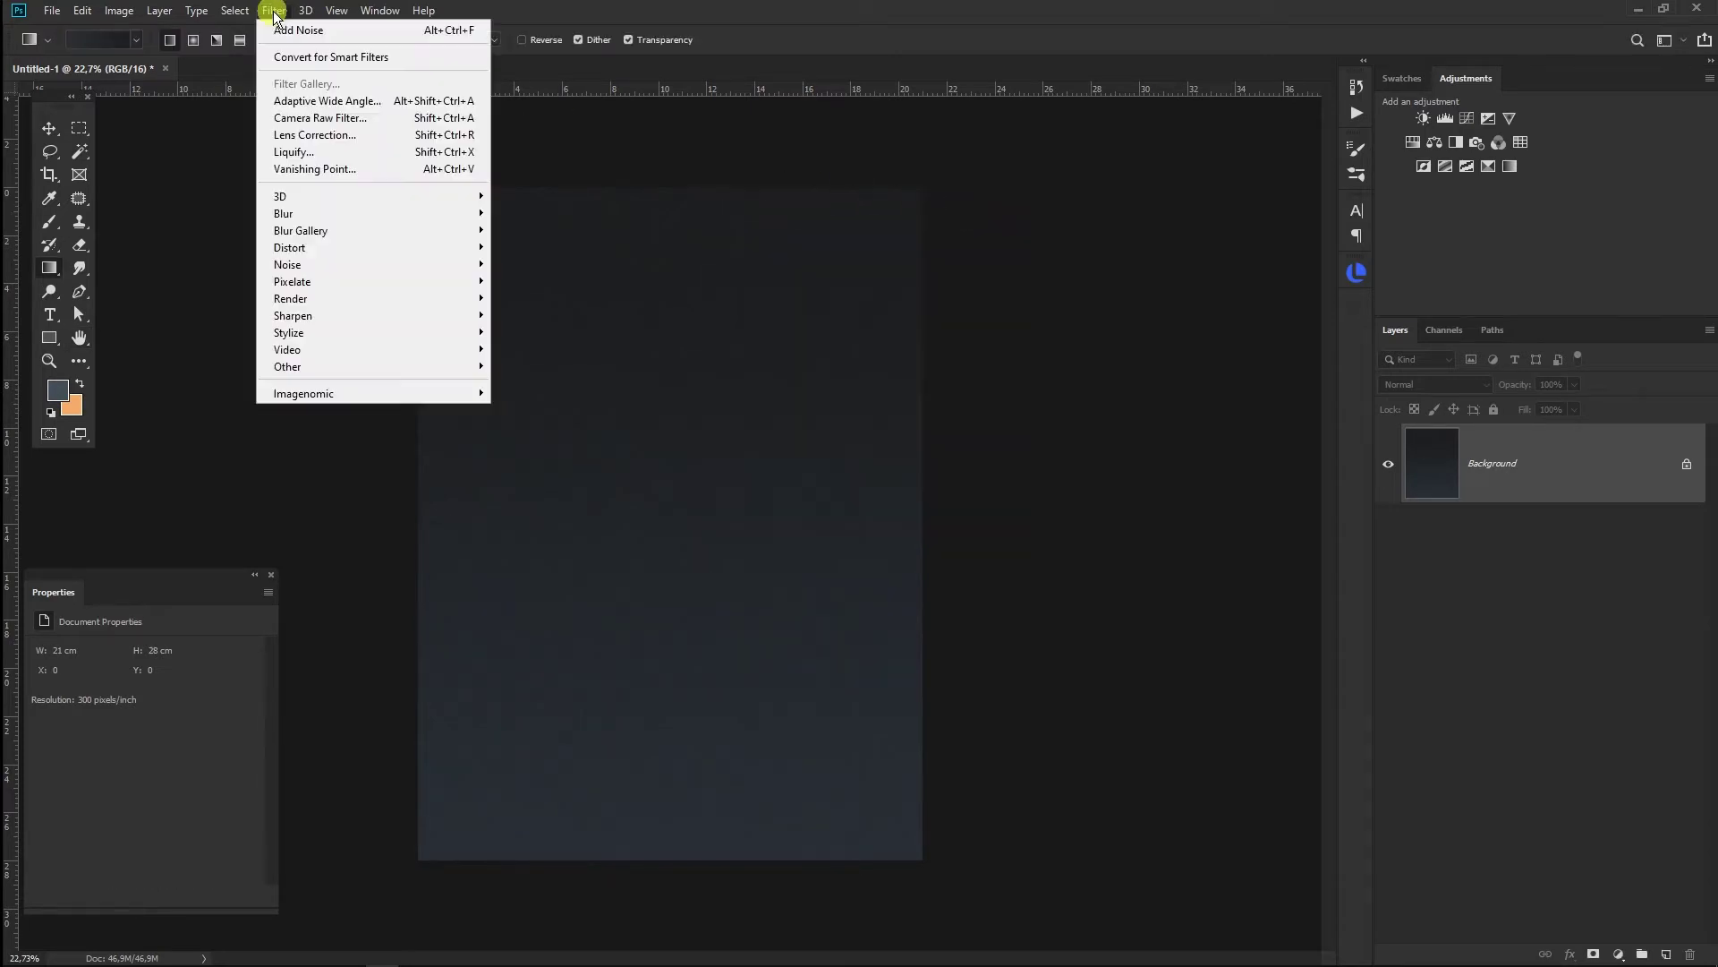
mouse_move(315, 232)
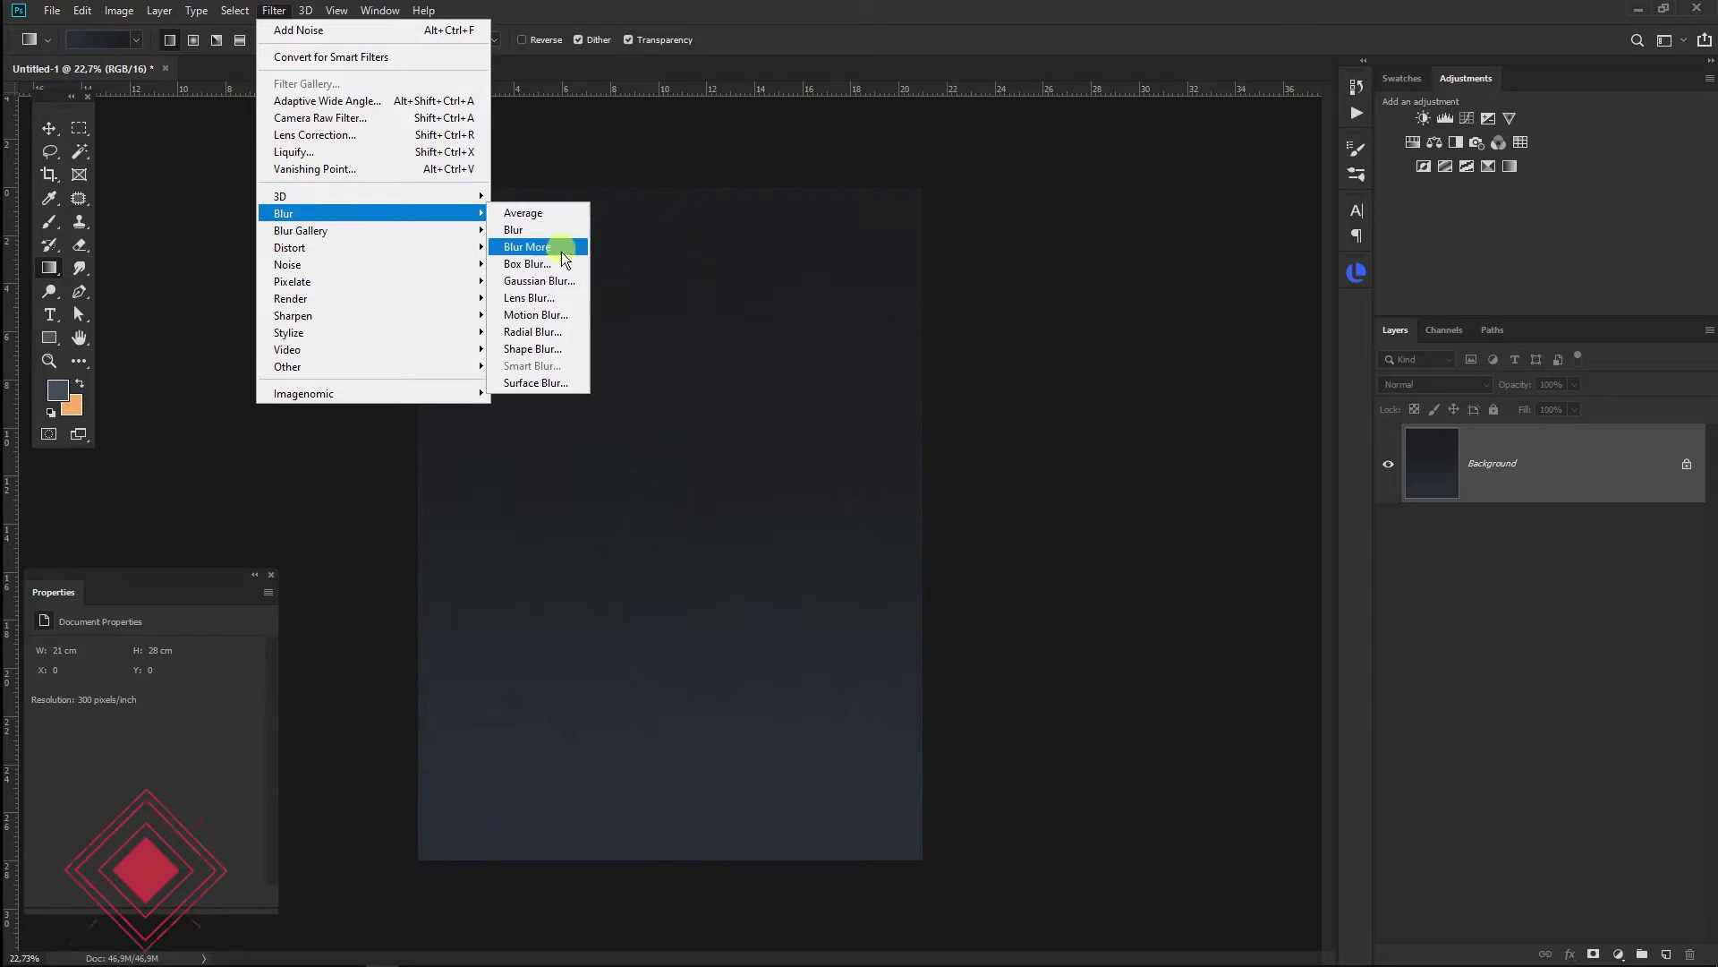
left_click(556, 322)
left_click_drag(749, 505, 761, 505)
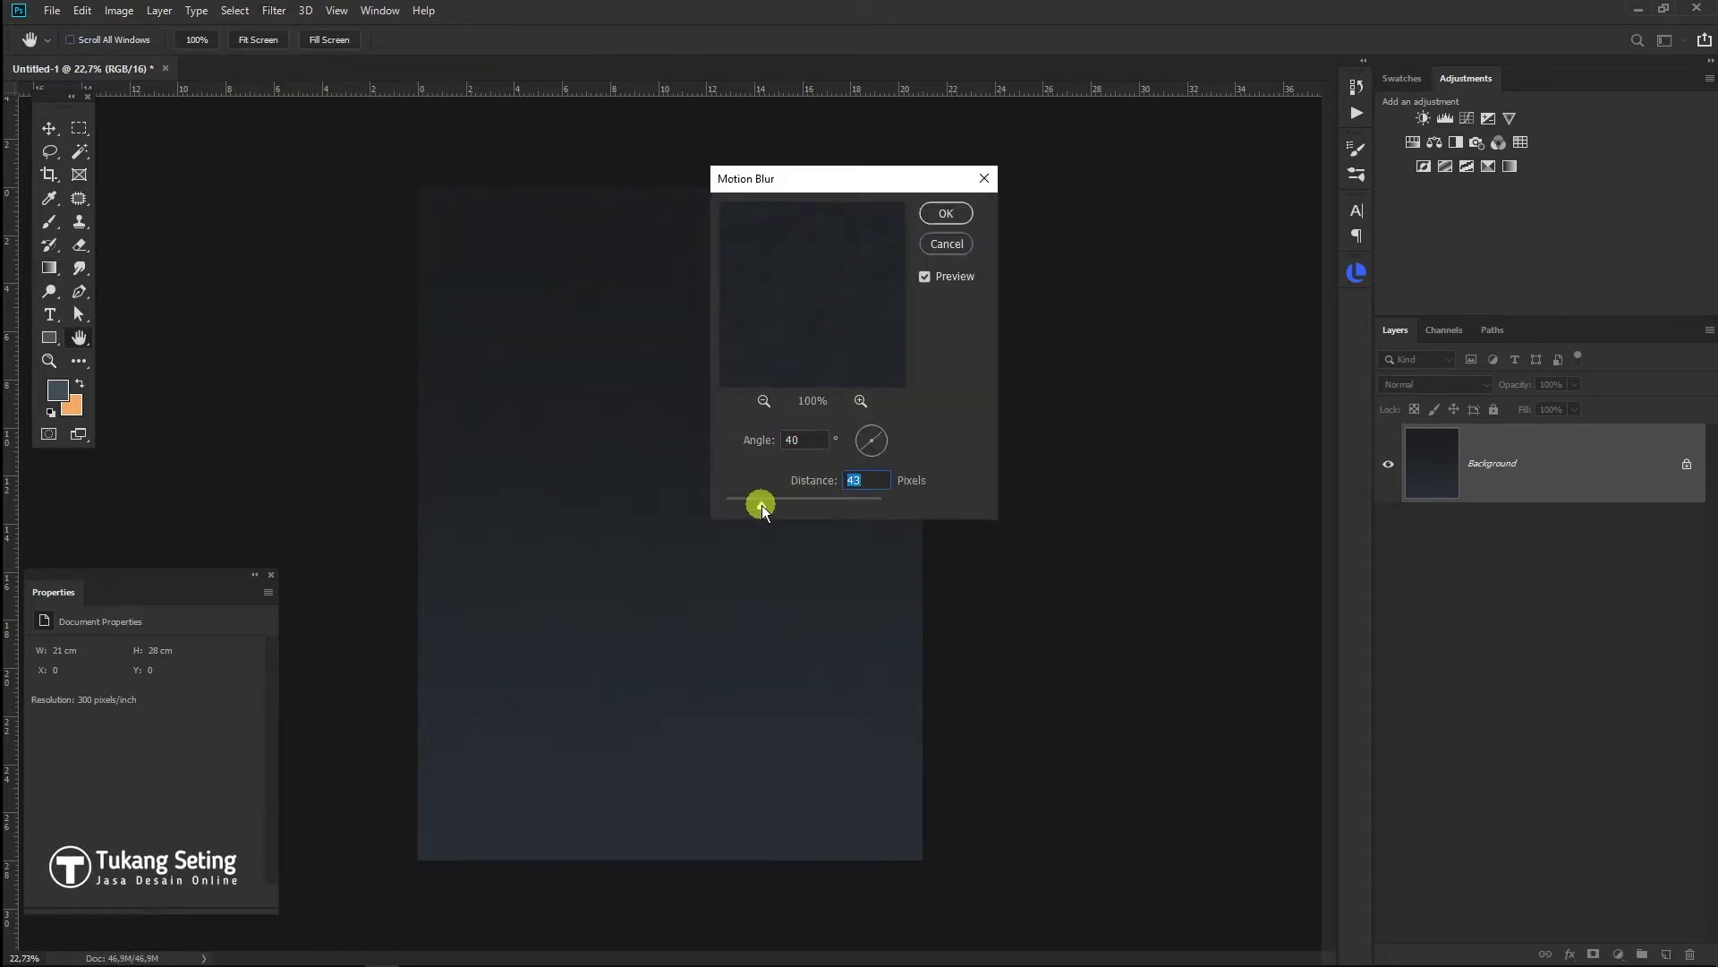
left_click(946, 213)
Reapply the last Motion Blur to the background and inspect the texture up close
left_click(275, 12)
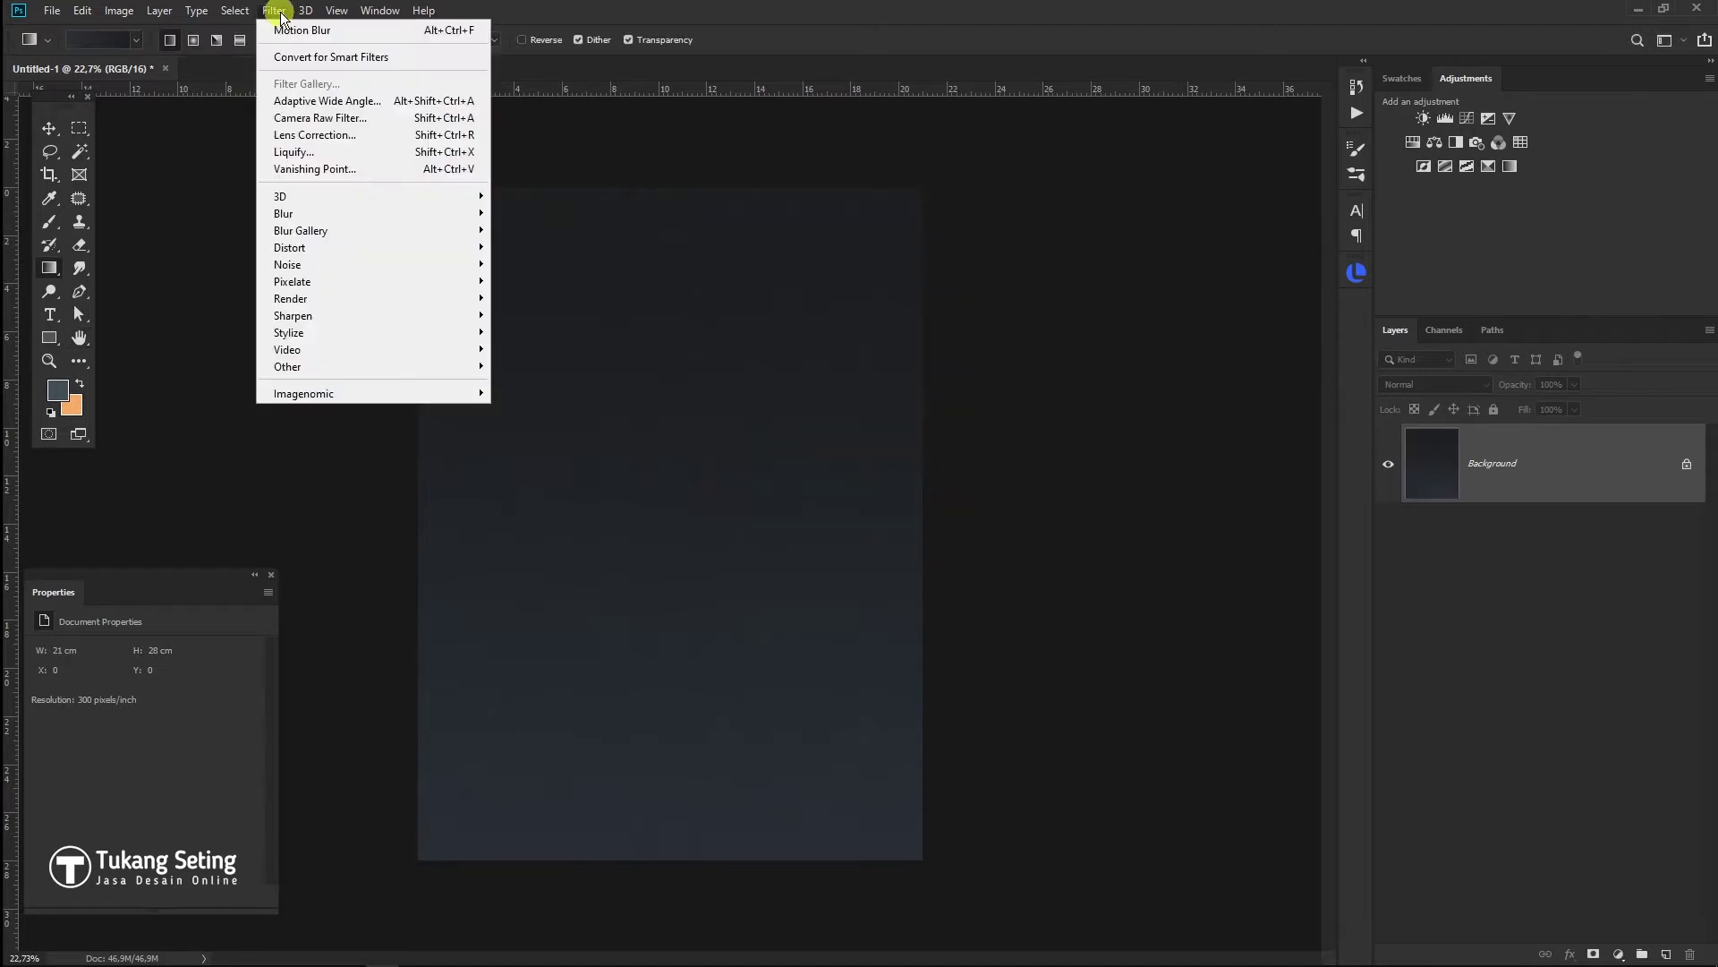
left_click(369, 28)
left_click(306, 12)
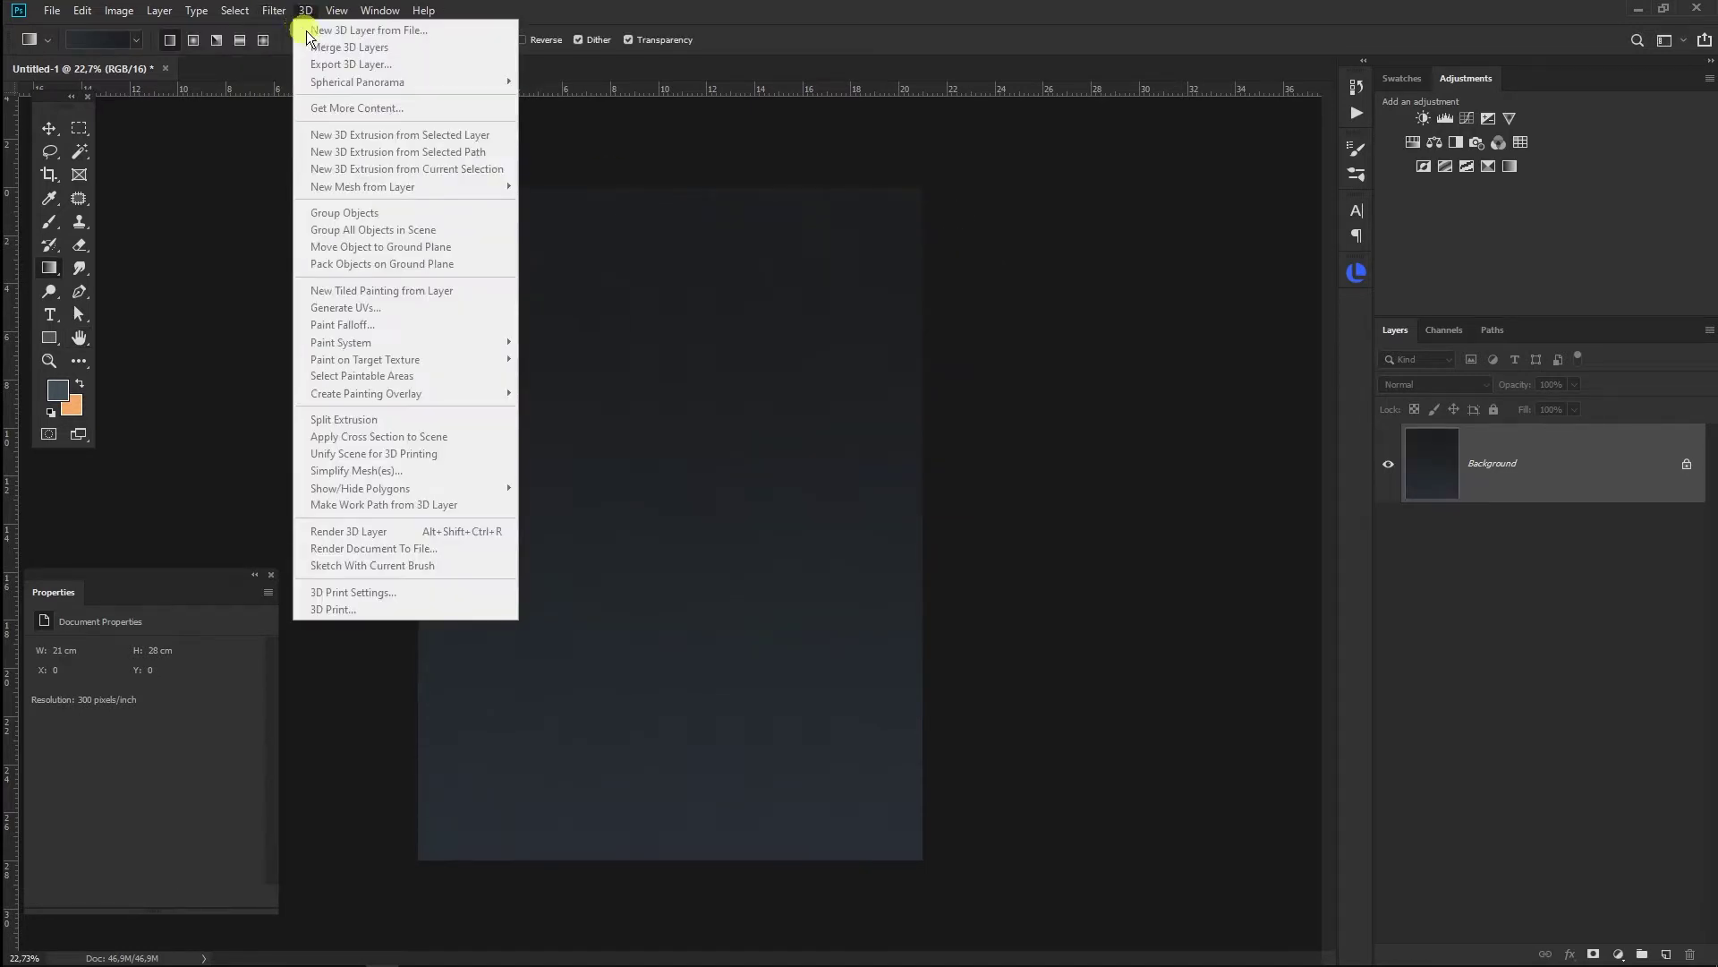
scroll(727, 694, "up", 5)
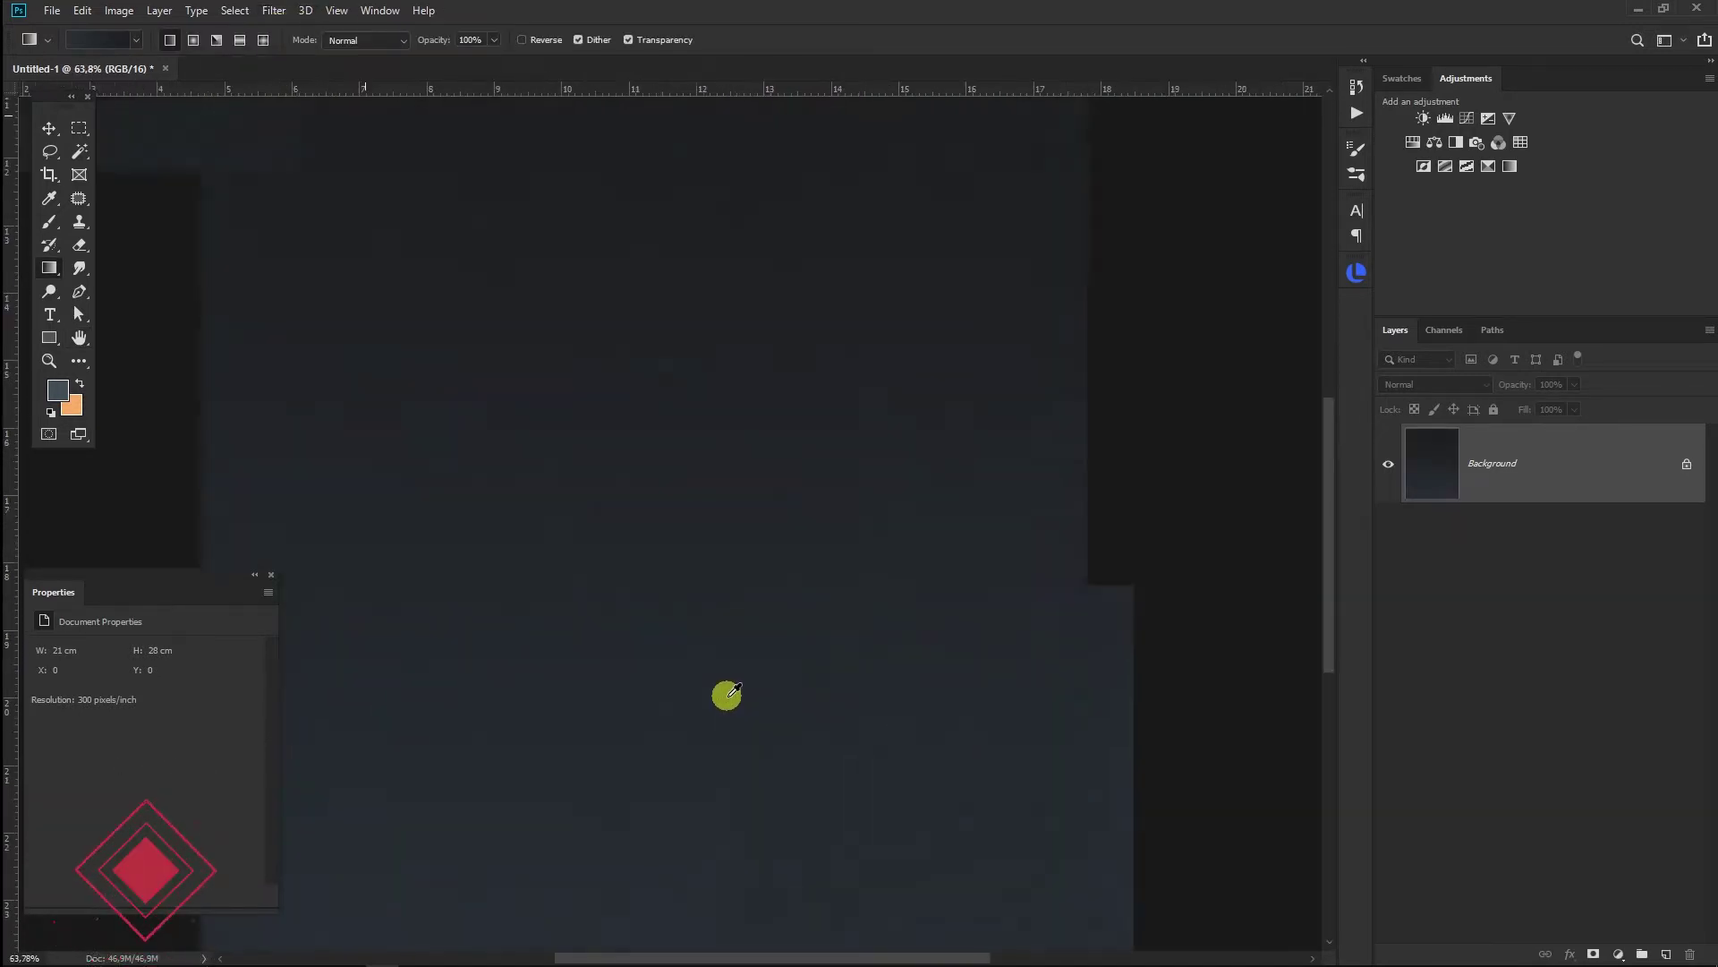
scroll(726, 693, "down", 3)
scroll(628, 680, "down", 1)
Place the cut-out portrait Legacies-Danielle-Hope-Mikaelson-Leather-Jacket2.psd as an embedded object above the background
left_click(52, 10)
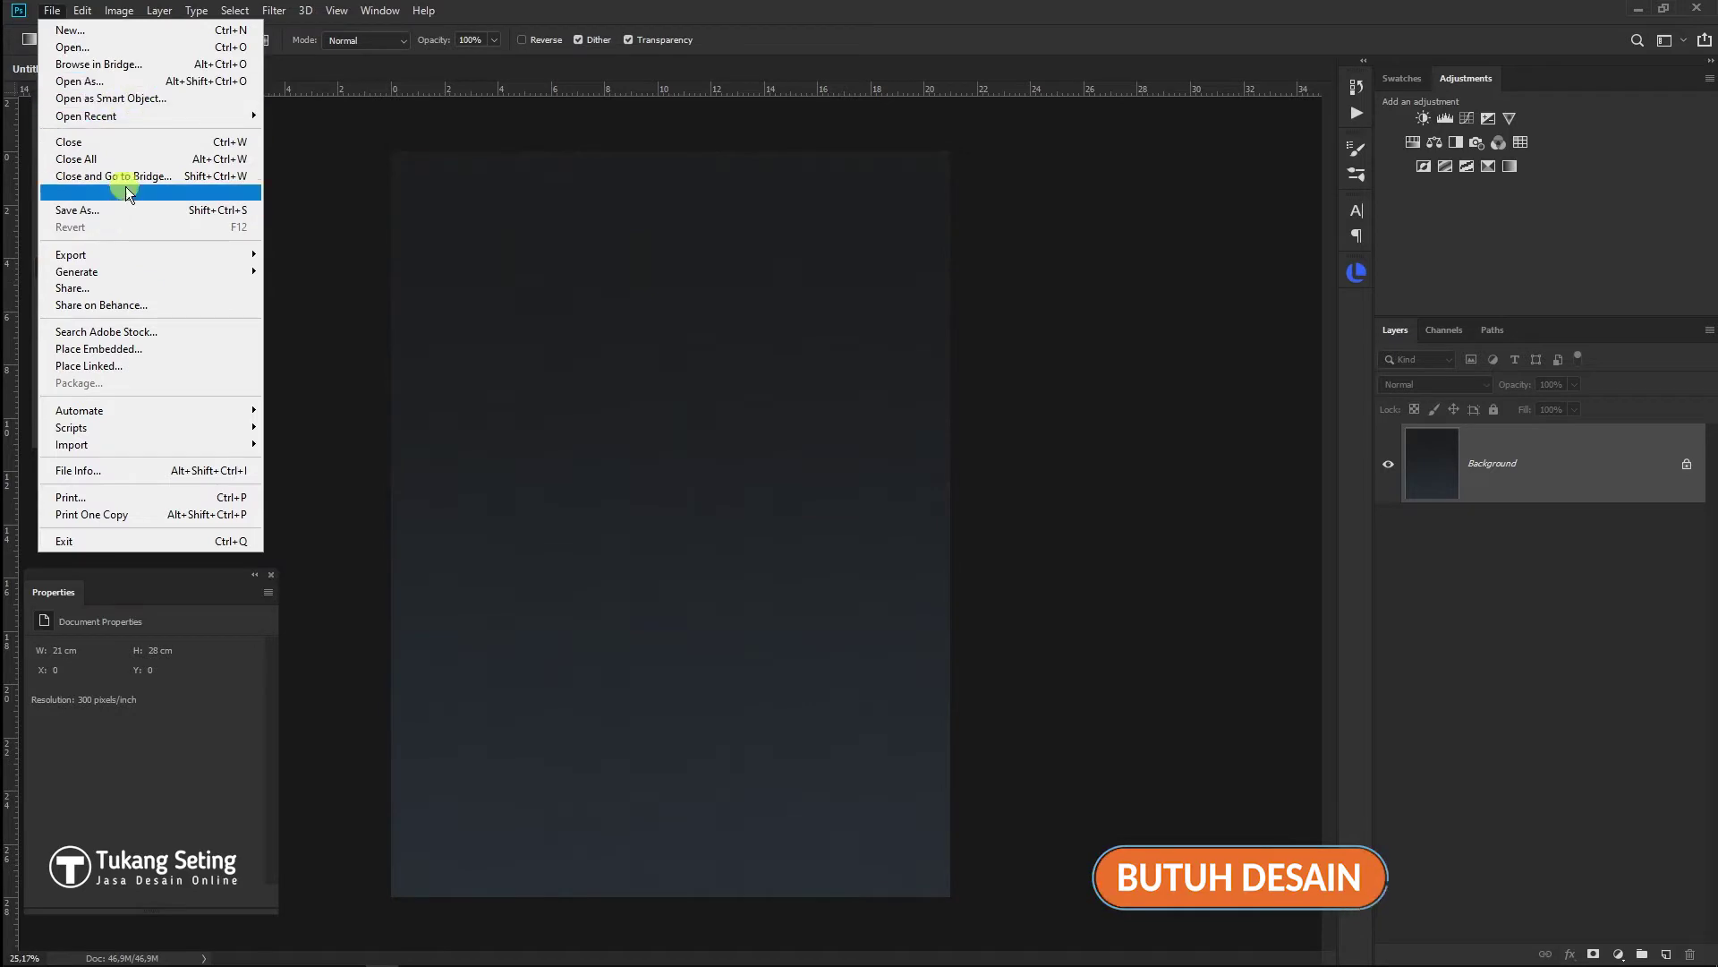
left_click(103, 348)
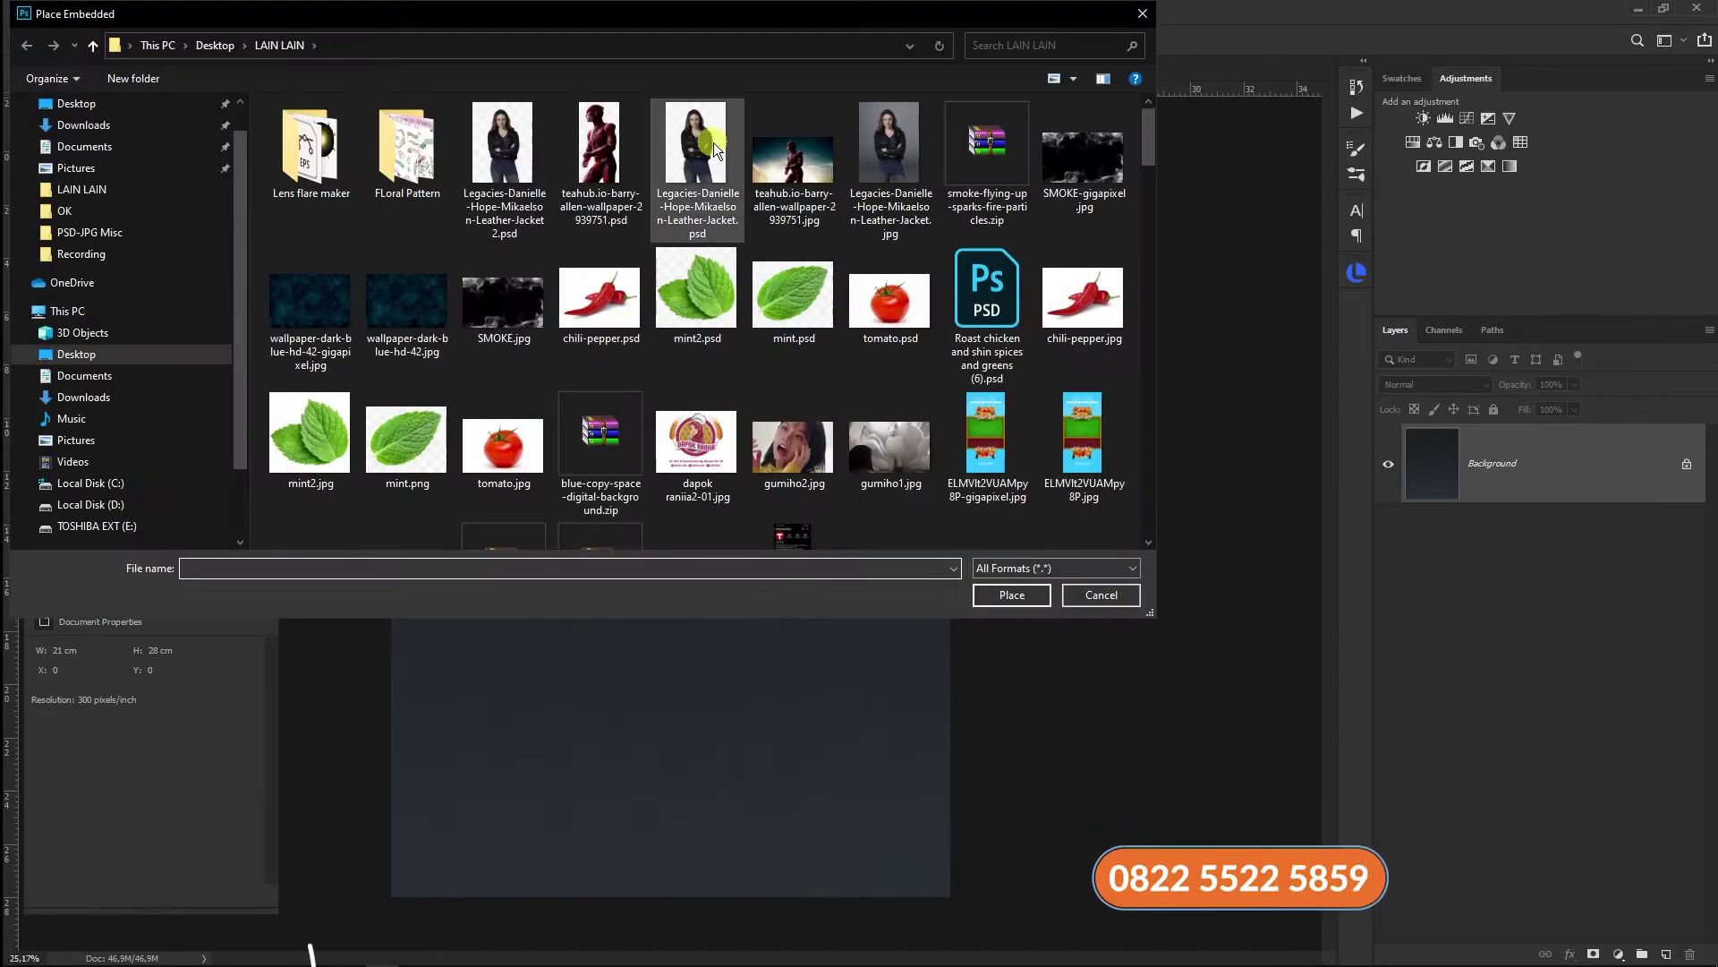
left_click(517, 141)
double_click(517, 141)
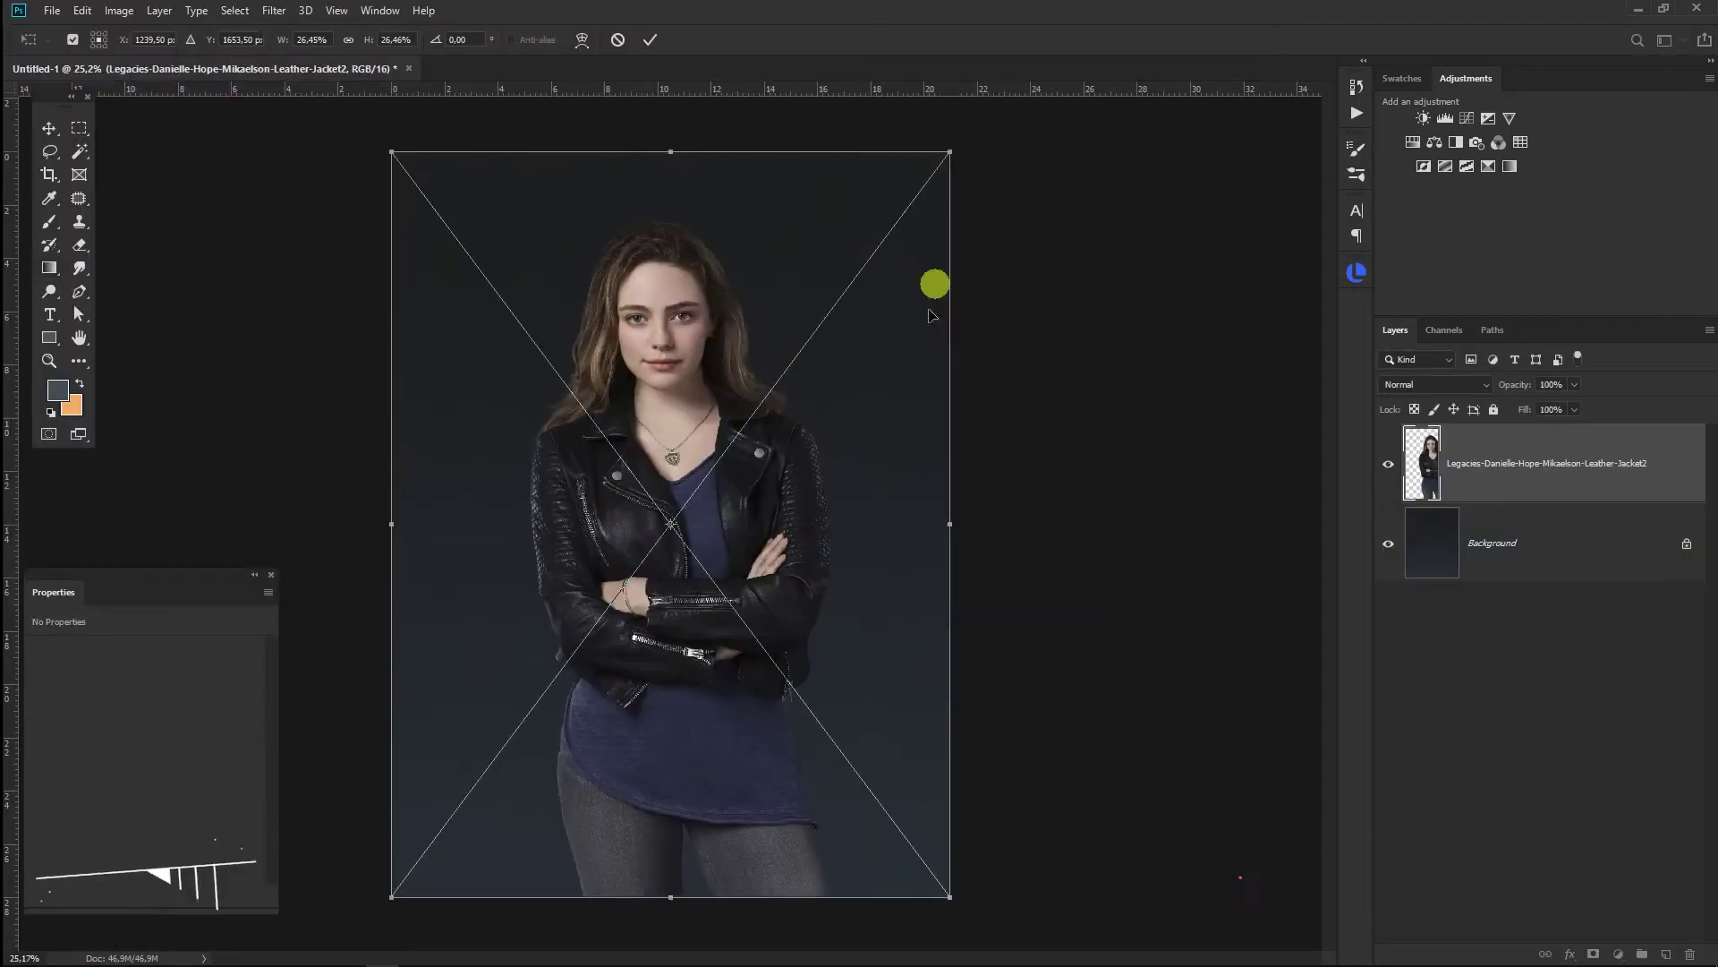
Scale the placed portrait to 36.46% and move it straight down about 3.70 cm, keeping it horizontally centred
left_click_drag(950, 900, 1121, 963)
left_click_drag(818, 547, 845, 649)
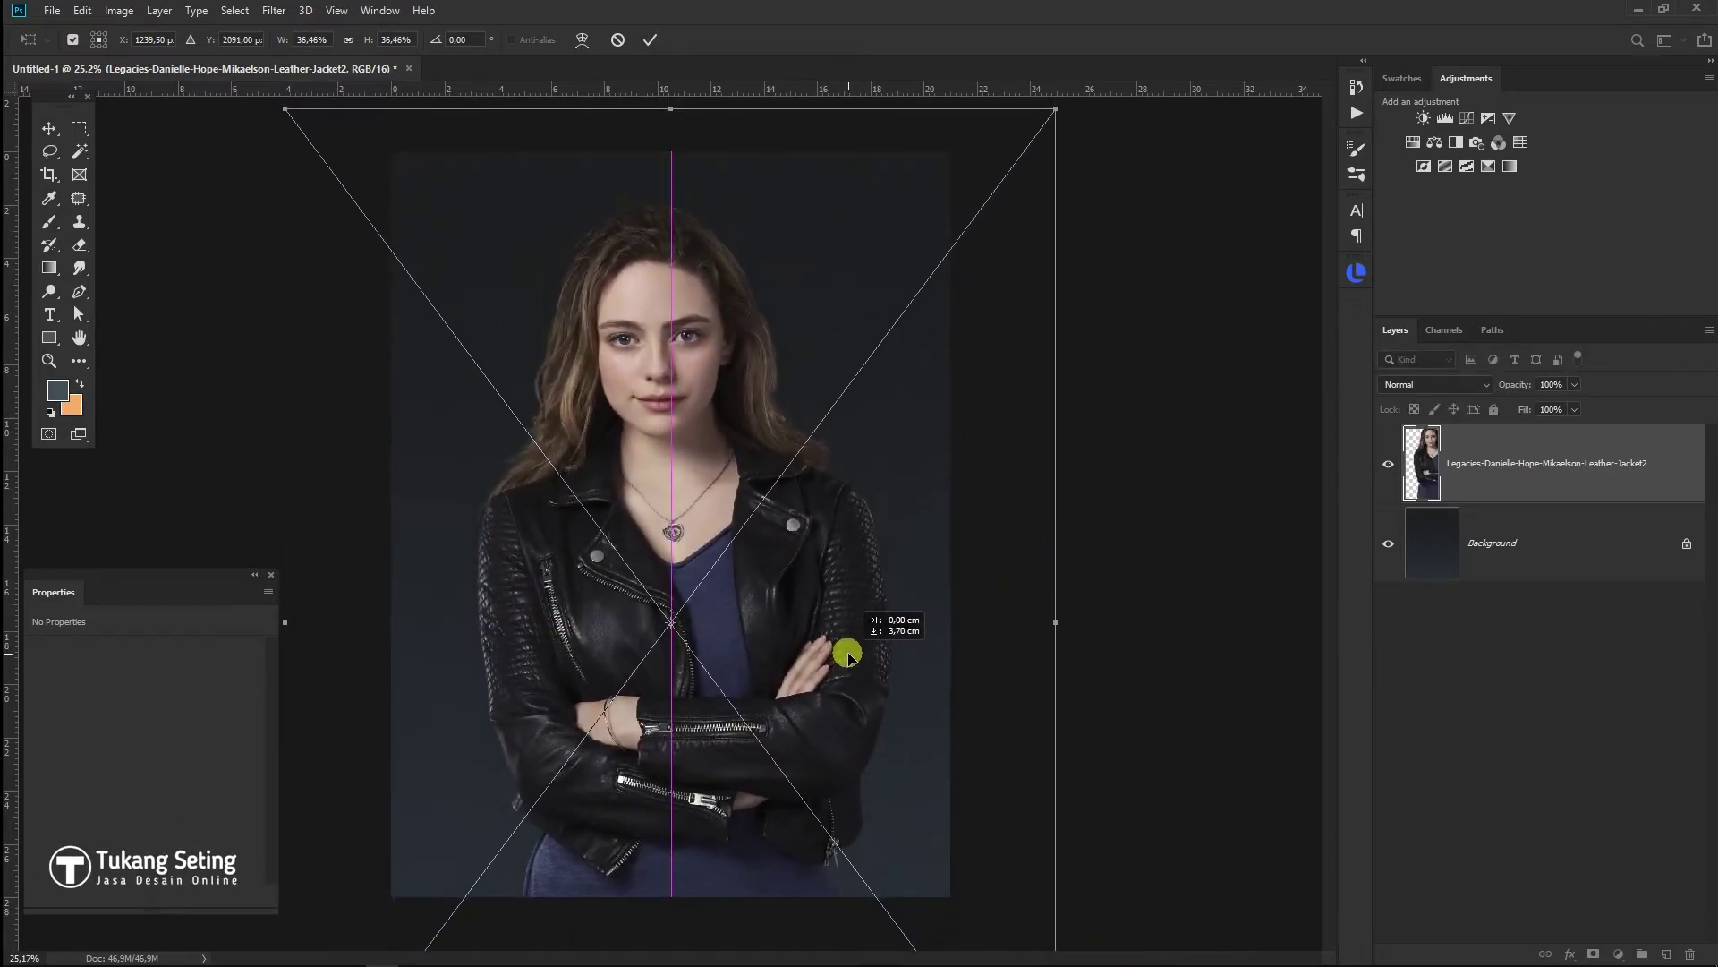
left_click(1051, 599)
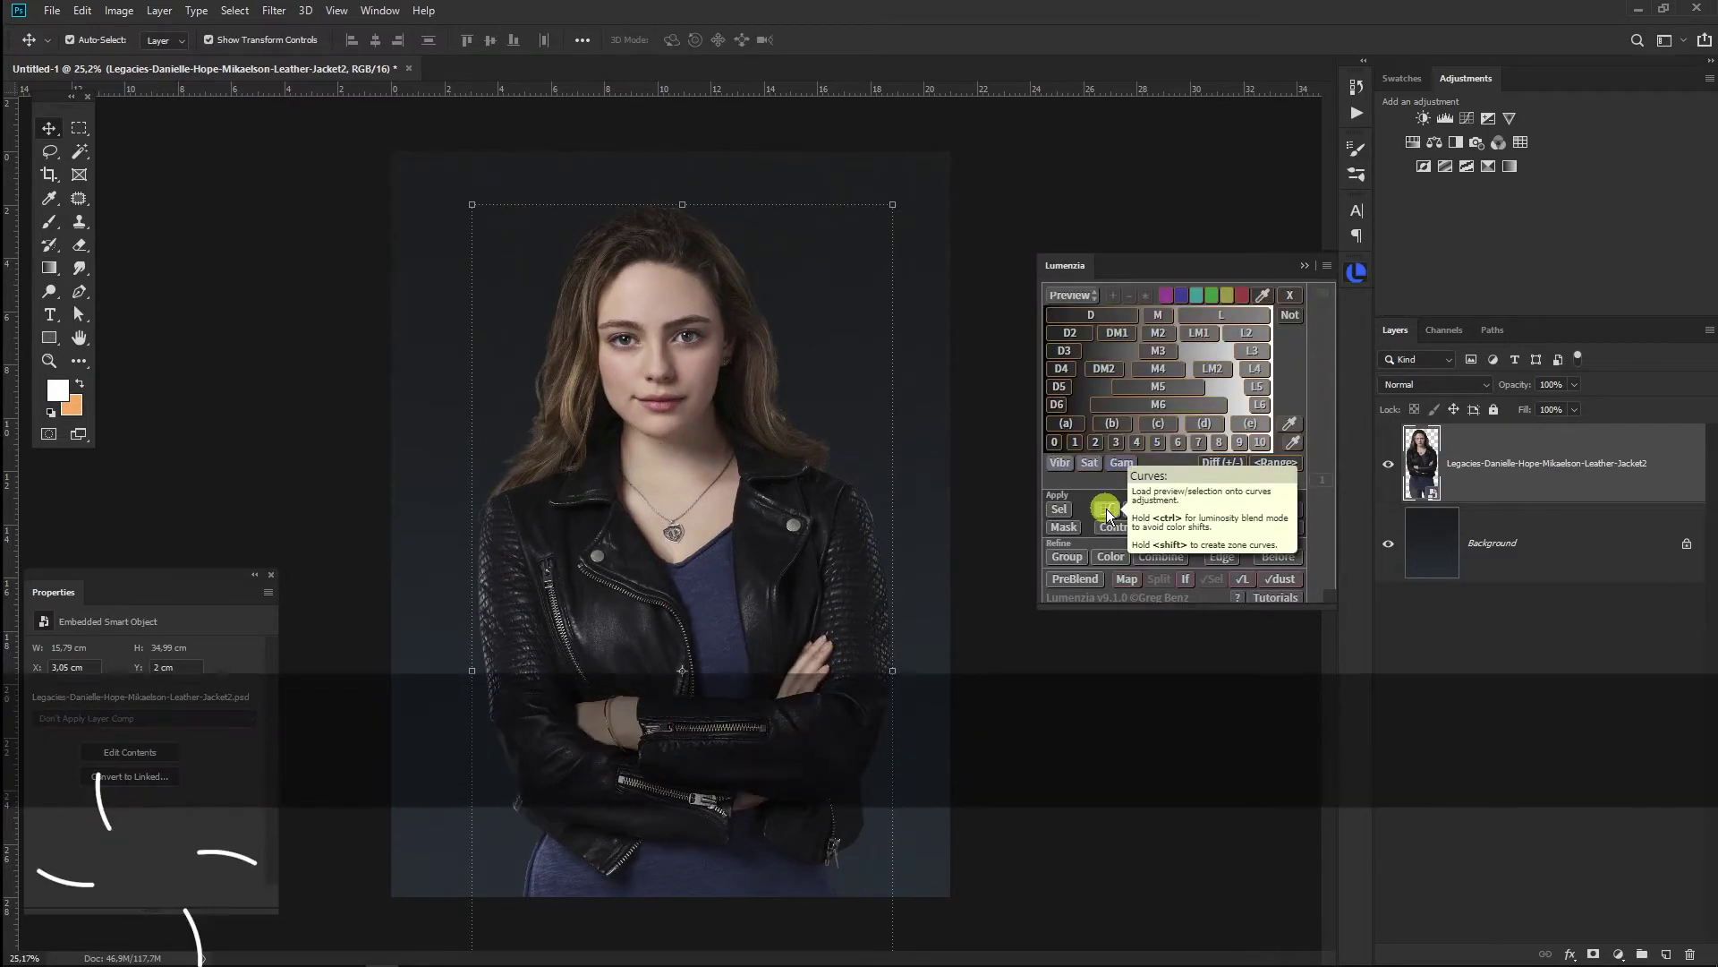
Use Lumenzia to create Curves for all wide zones as BlendIf above the portrait, and review the resulting layer group
left_click(1107, 508)
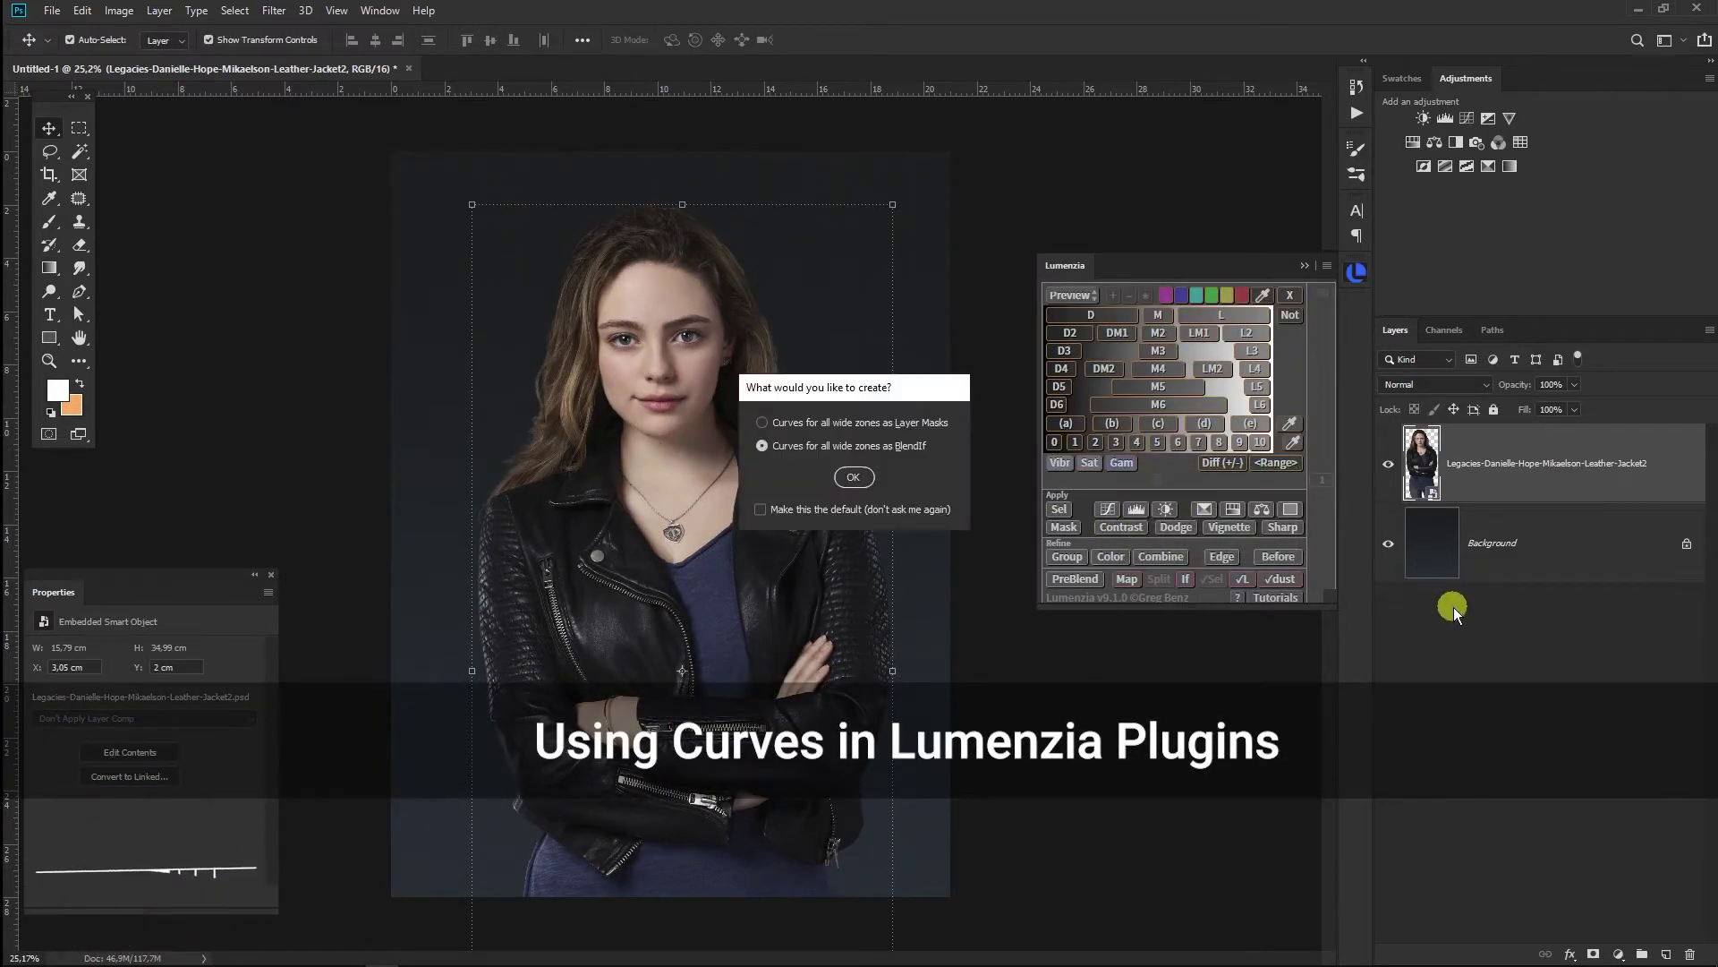
left_click(852, 479)
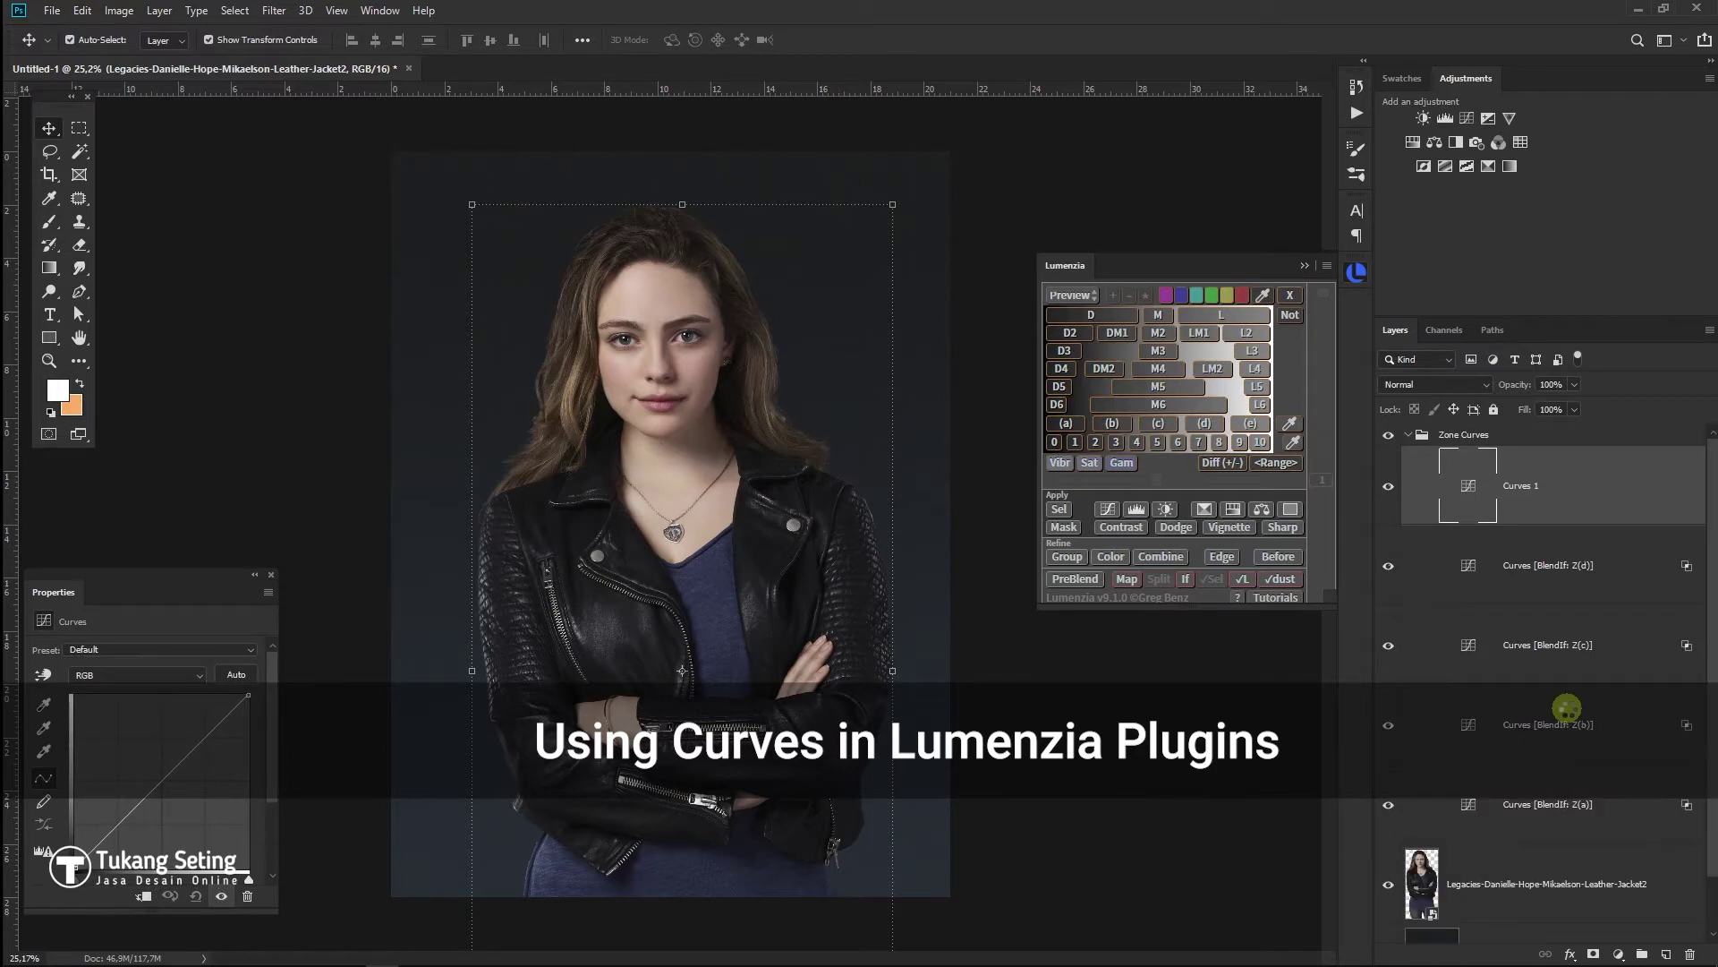
scroll(1548, 787, "down", 1)
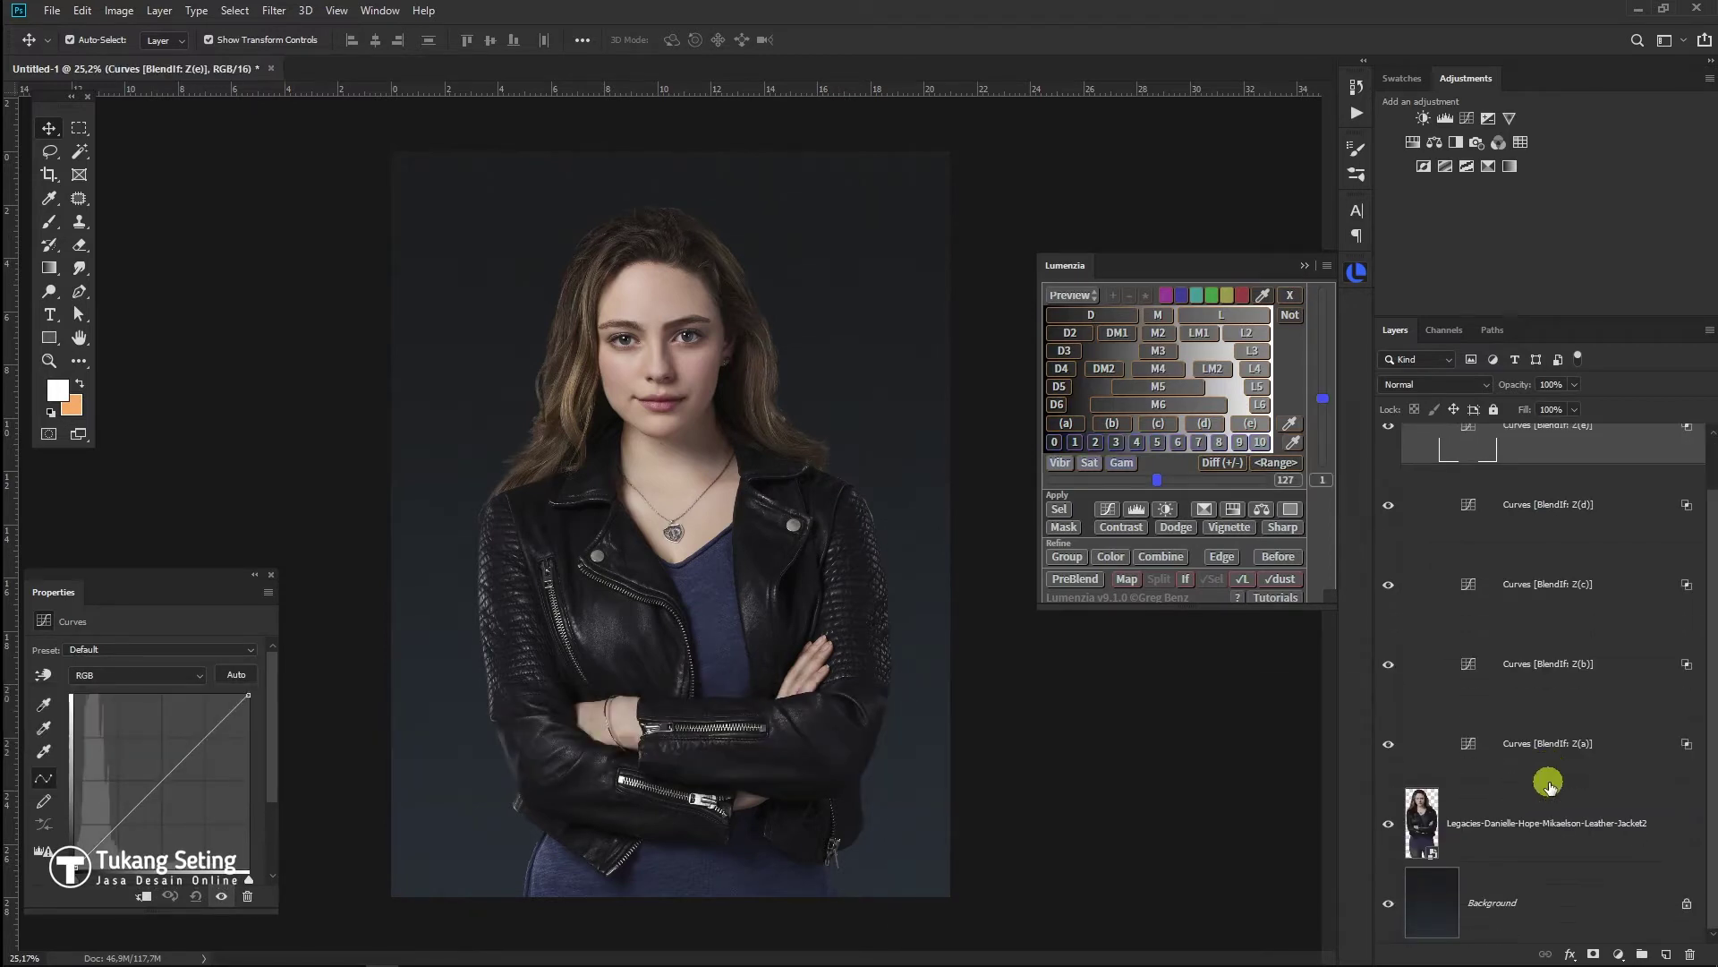
scroll(1503, 582, "up", 1)
left_click(1414, 436)
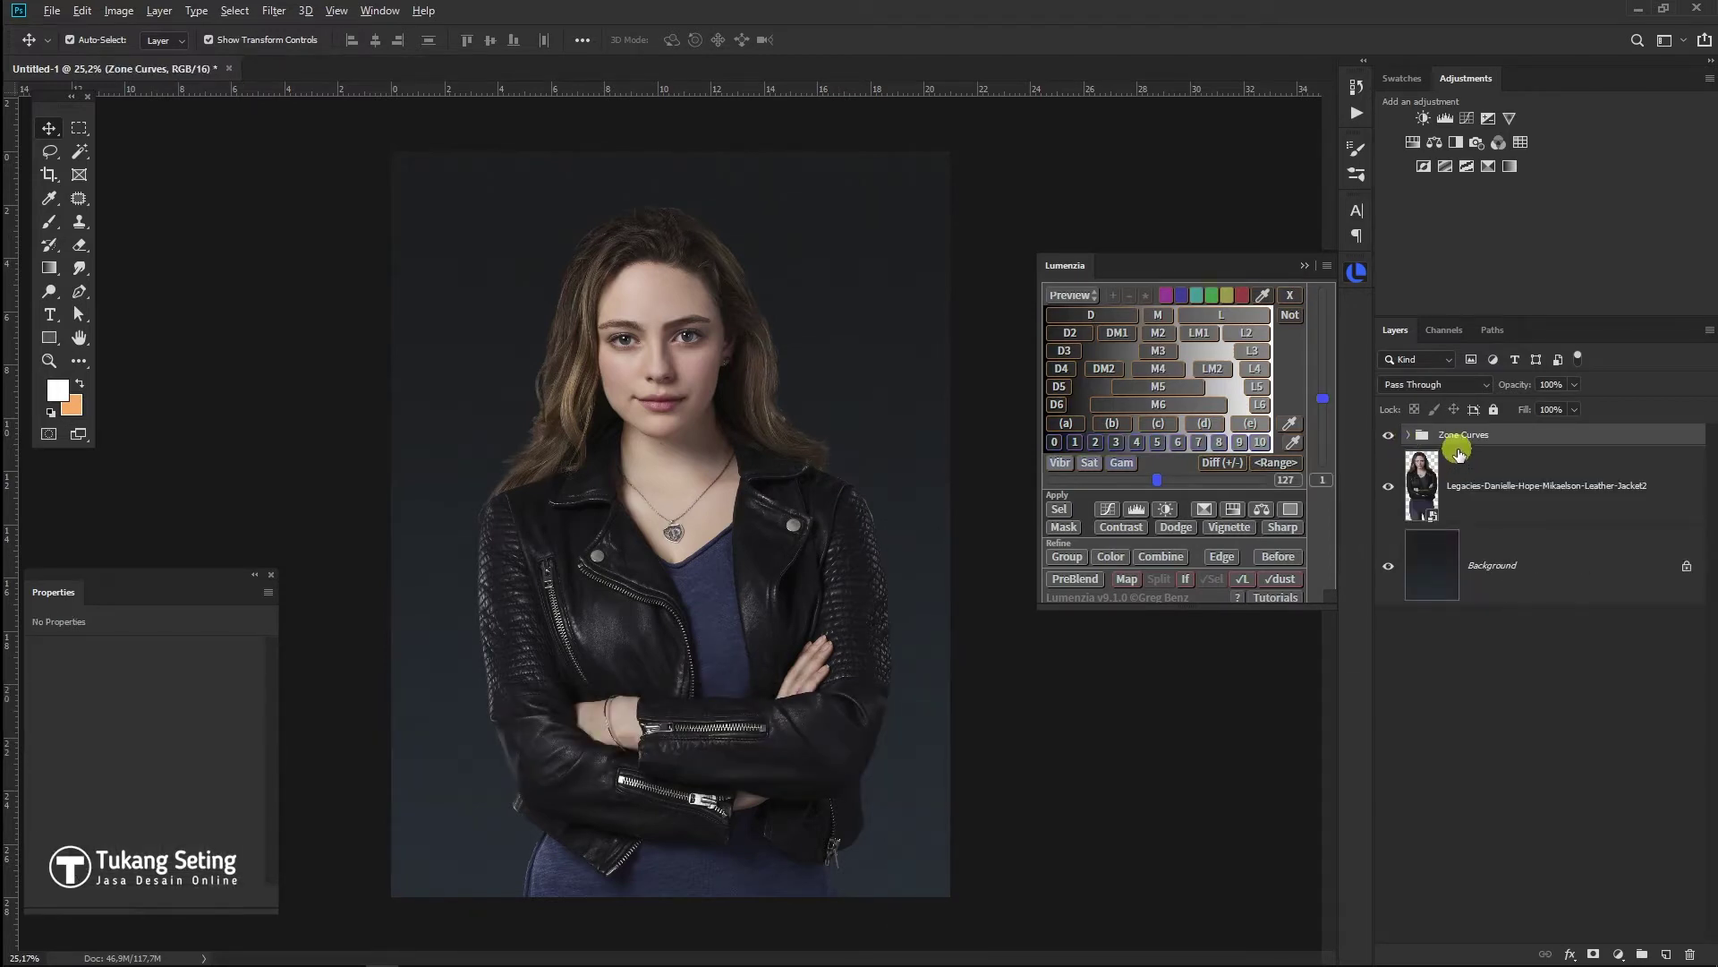
left_click(1412, 437)
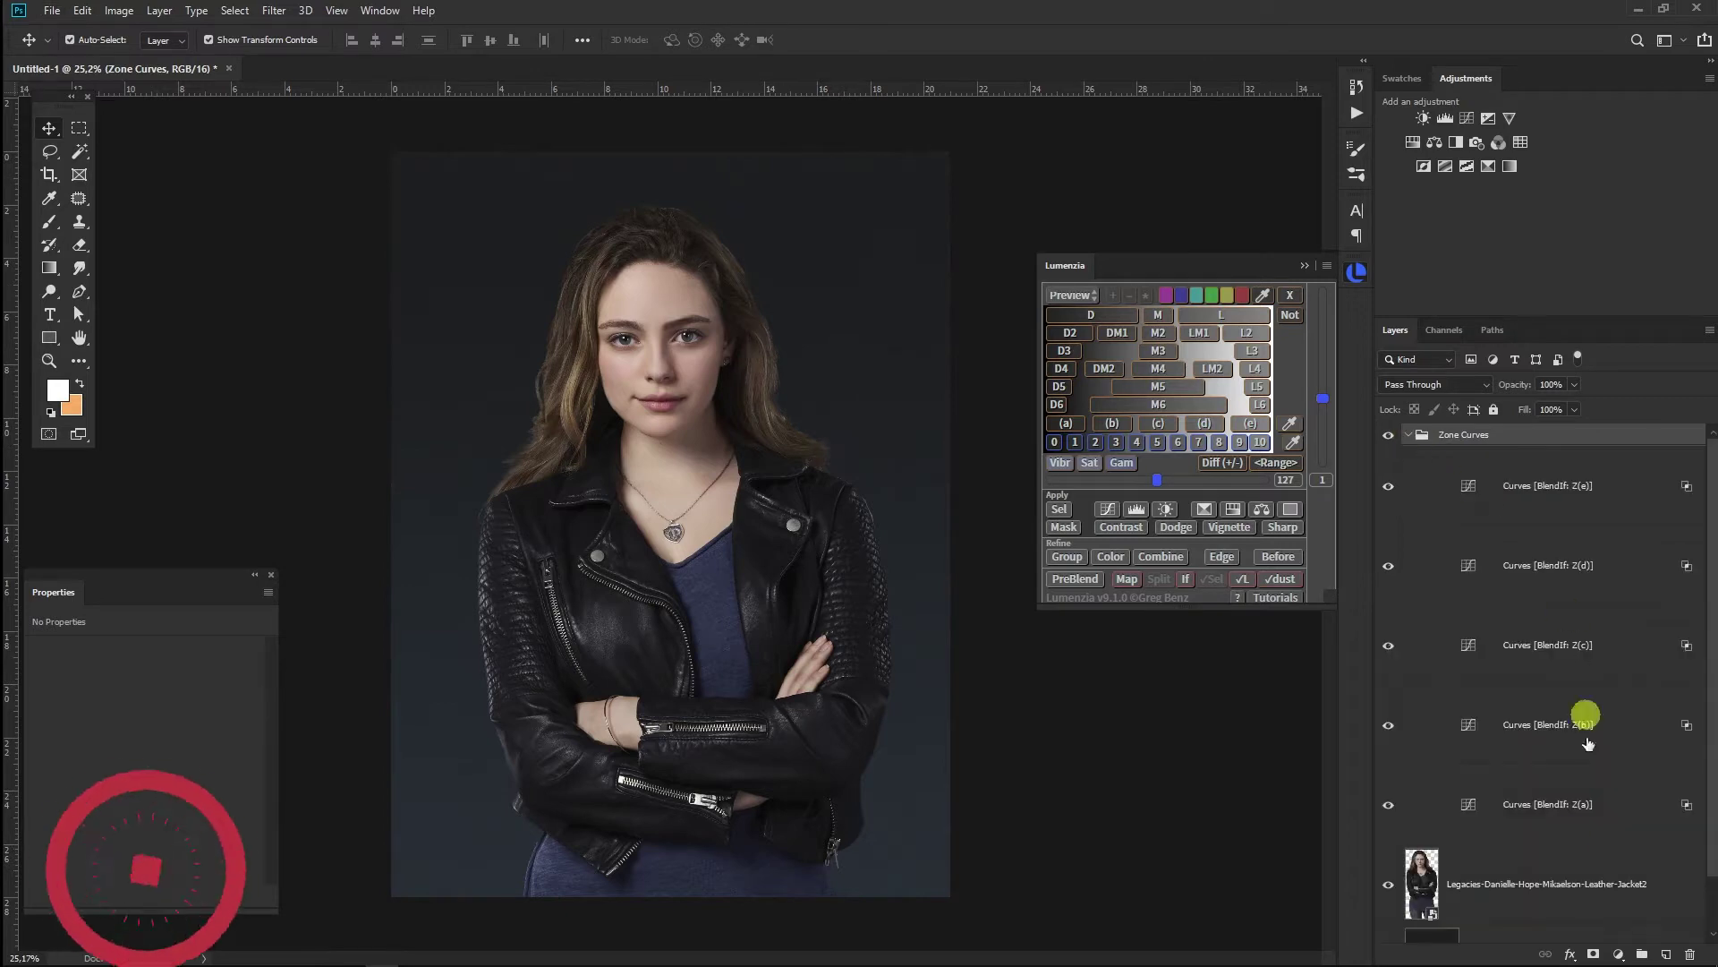
Brighten the portrait's highlights by raising the middle of the RGB curve on the Curves [BlendIf: Z(e)] layer
left_click(1549, 805)
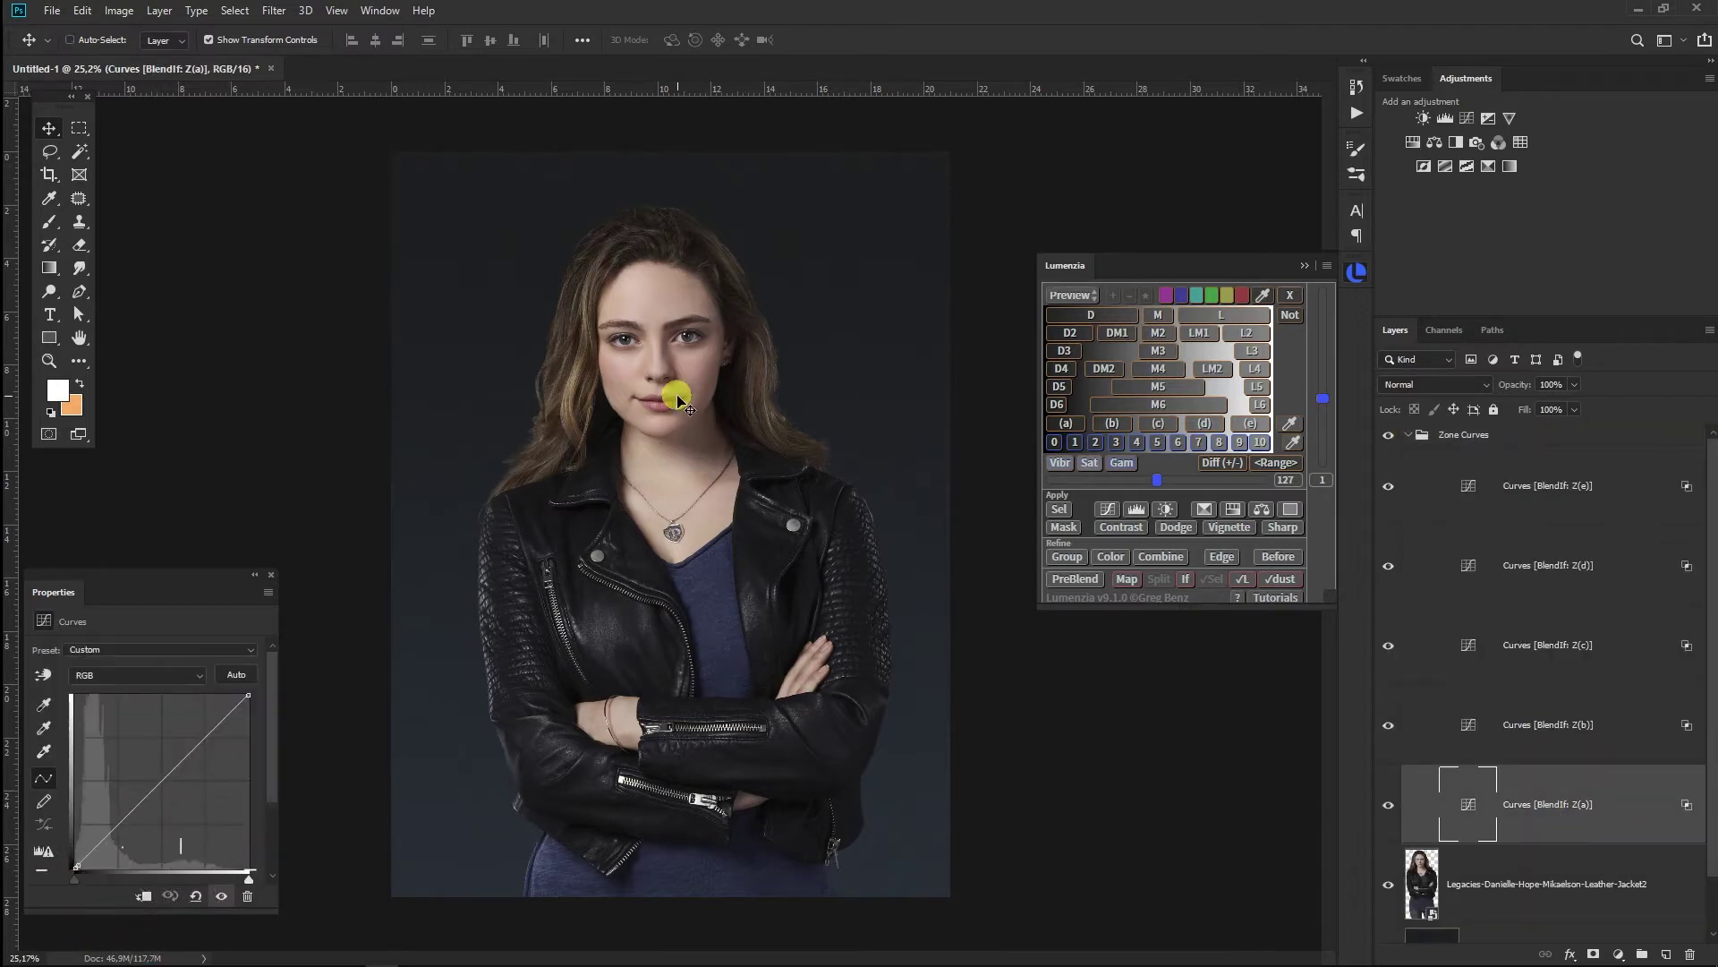
key("ctrl+plus")
key("ctrl+plus")
scroll(702, 460, "up", 4)
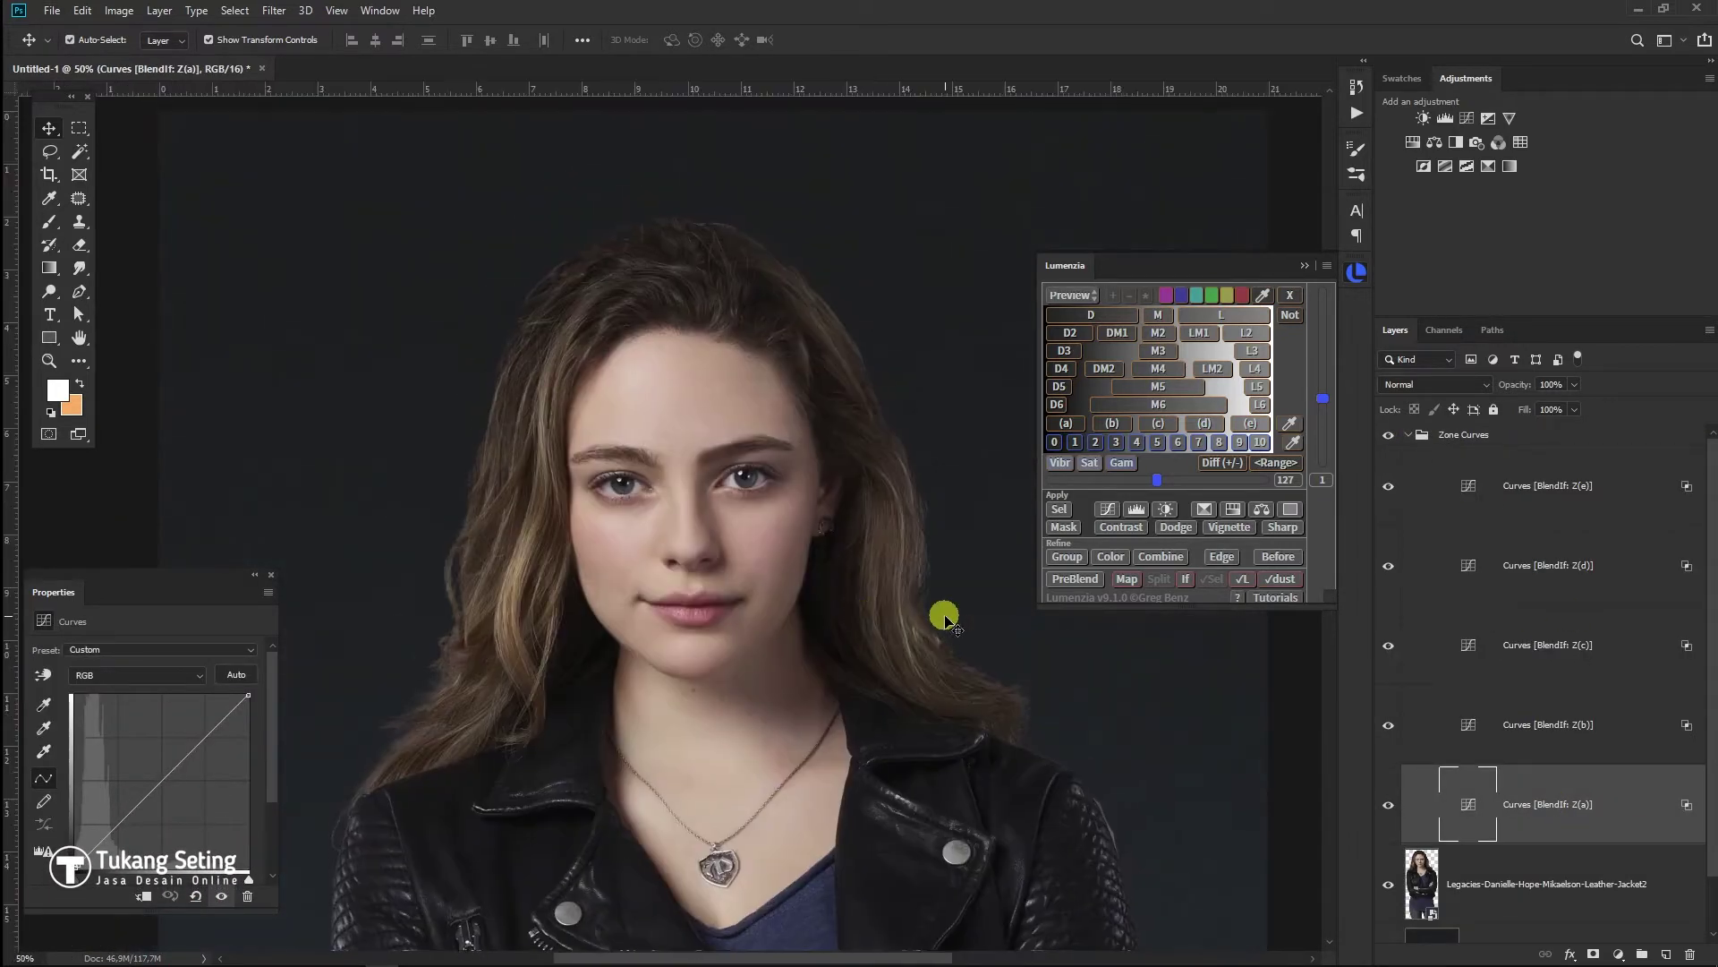
left_click(1612, 511)
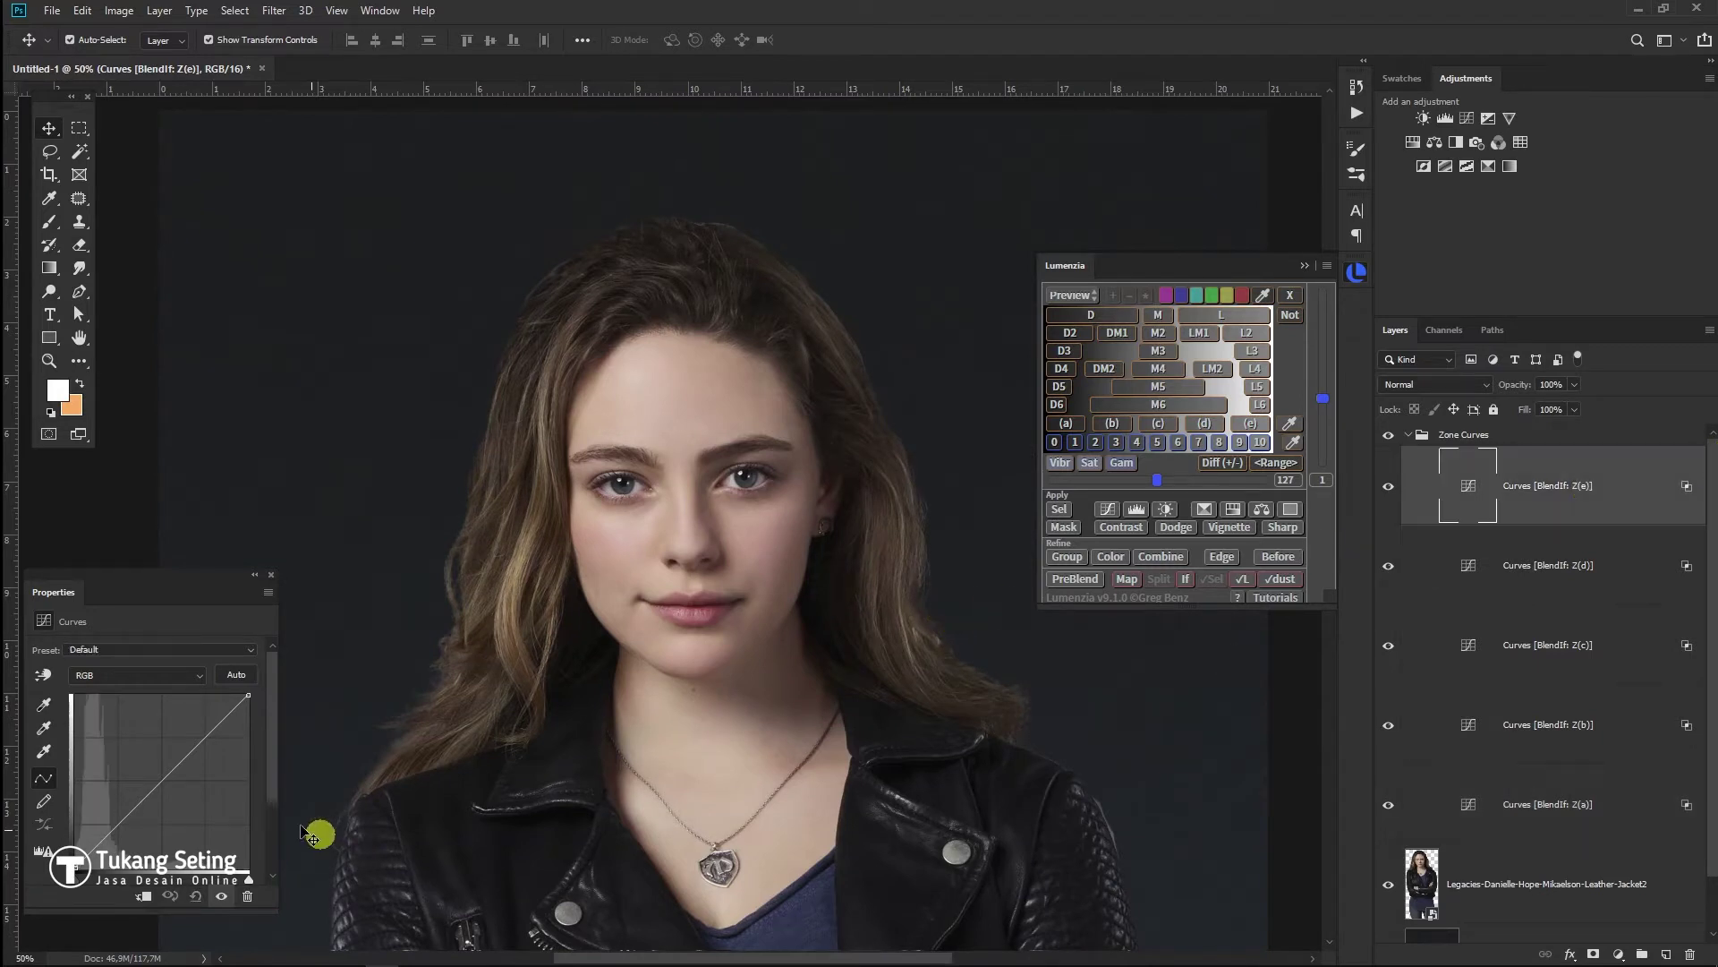
left_click_drag(170, 783, 158, 770)
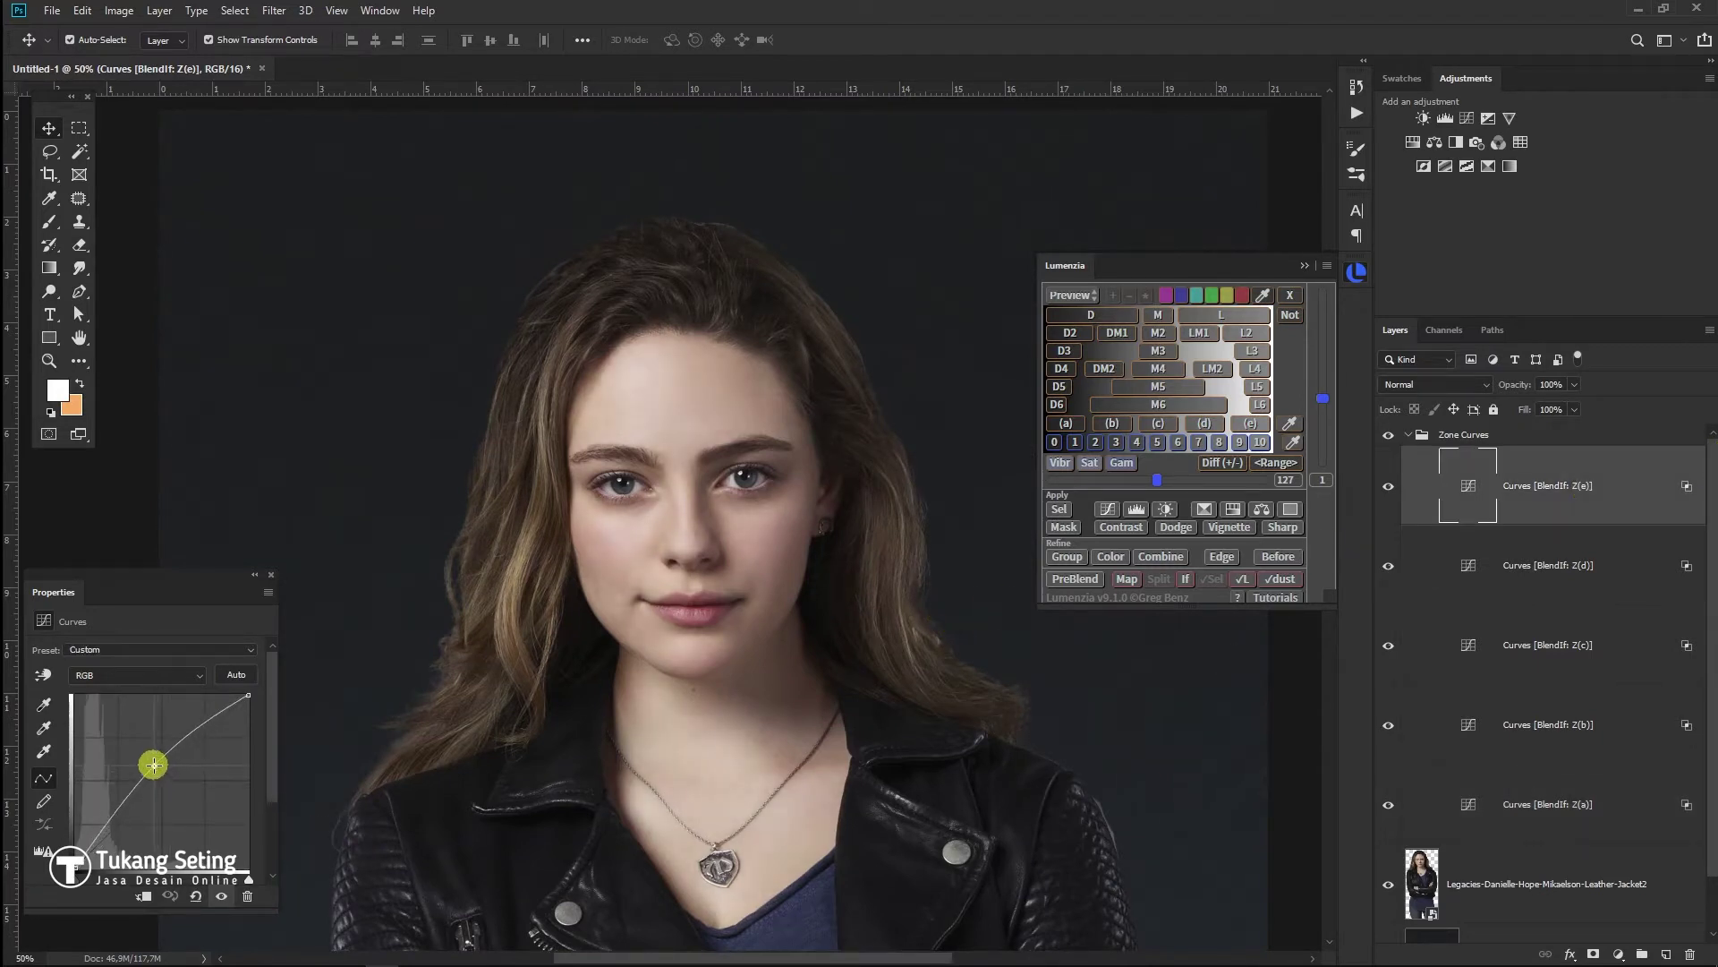
Work through the remaining zone curve layers, slightly lowering the middle of the RGB curve on the Z(c) and Z(b) layers
left_click(1512, 566)
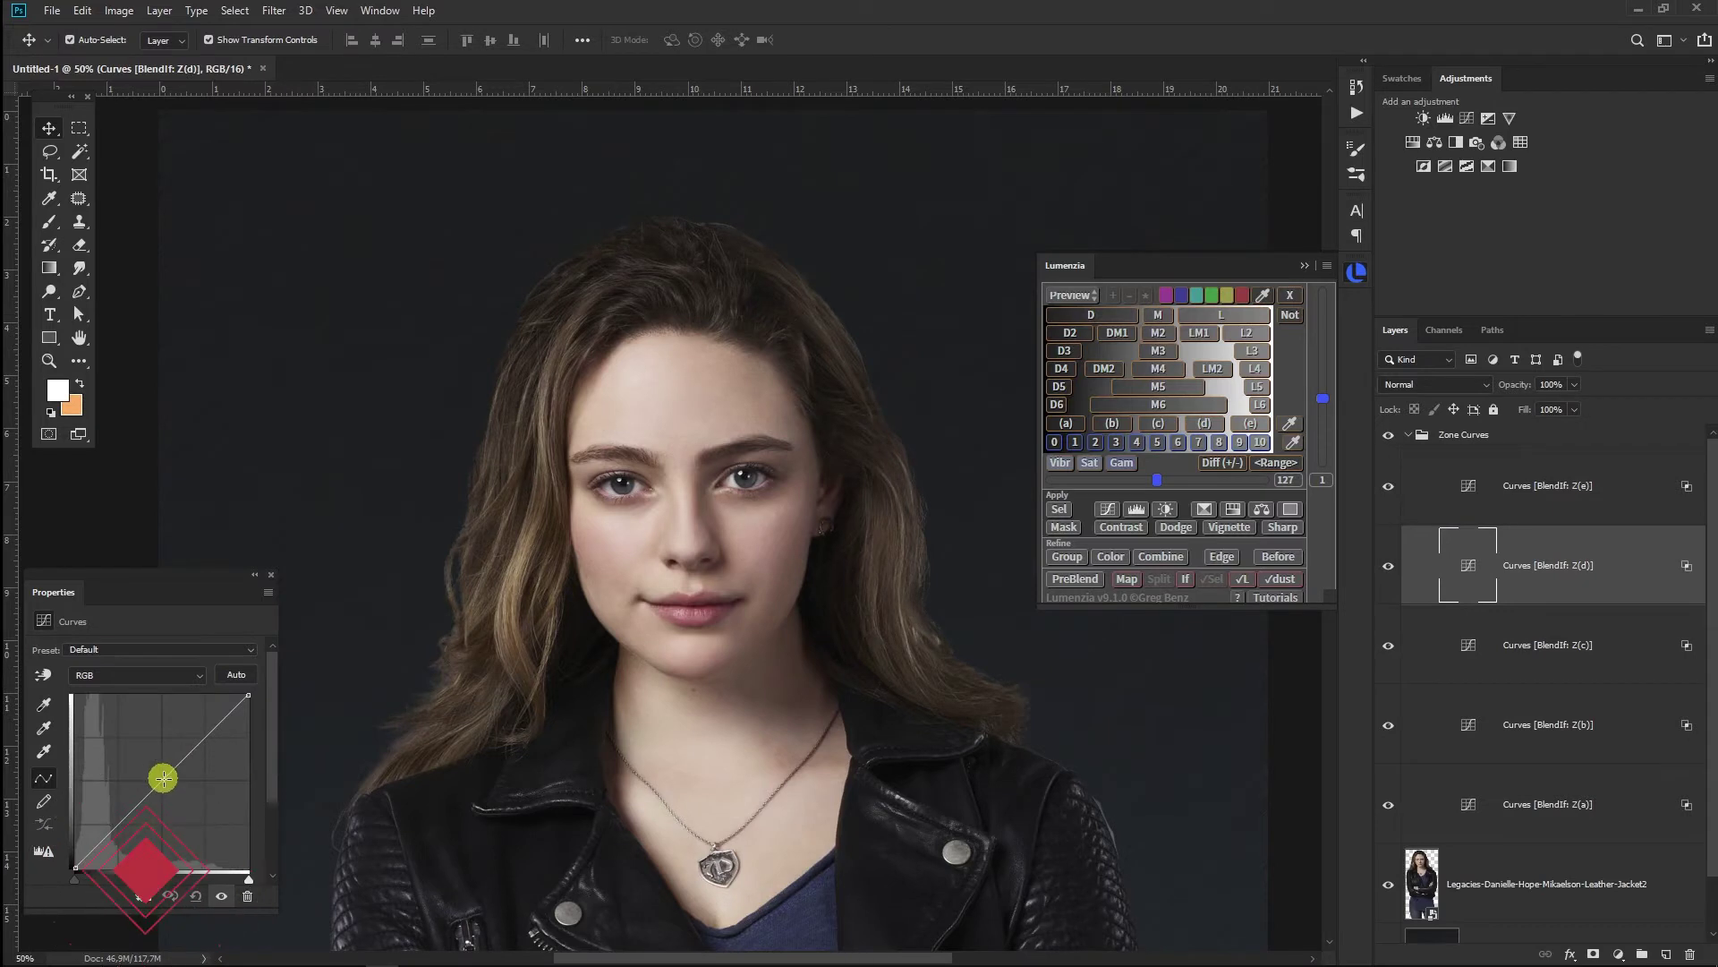
left_click(1519, 645)
left_click_drag(153, 771, 170, 780)
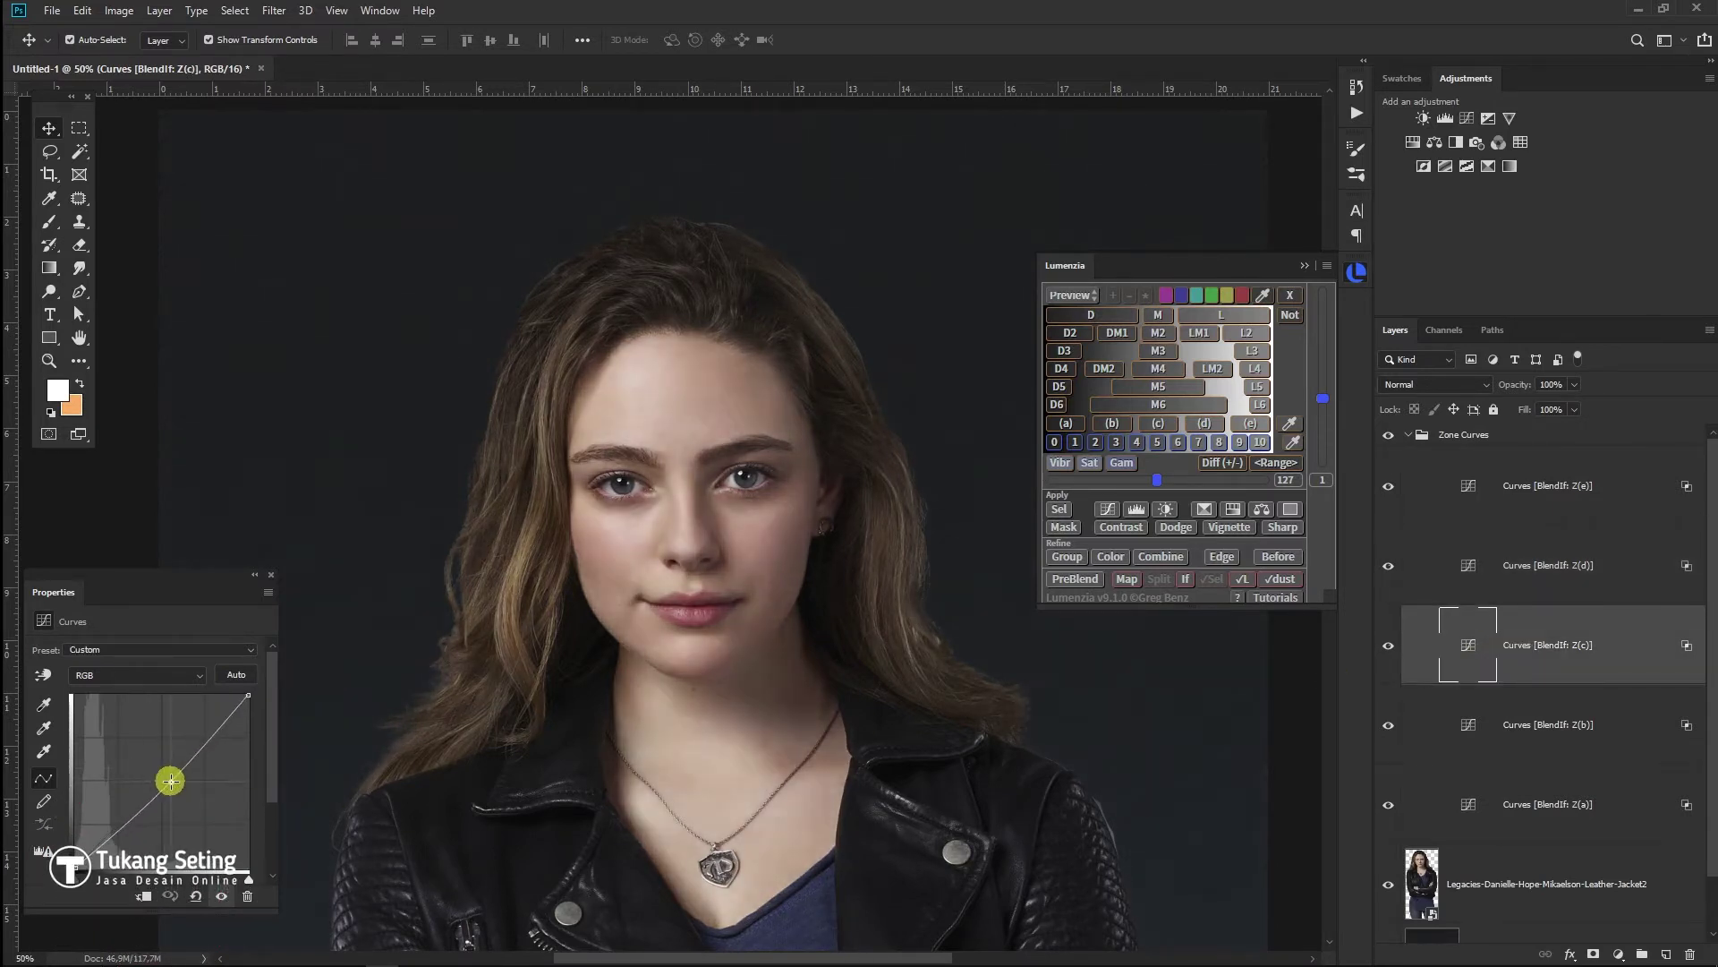
left_click(1565, 748)
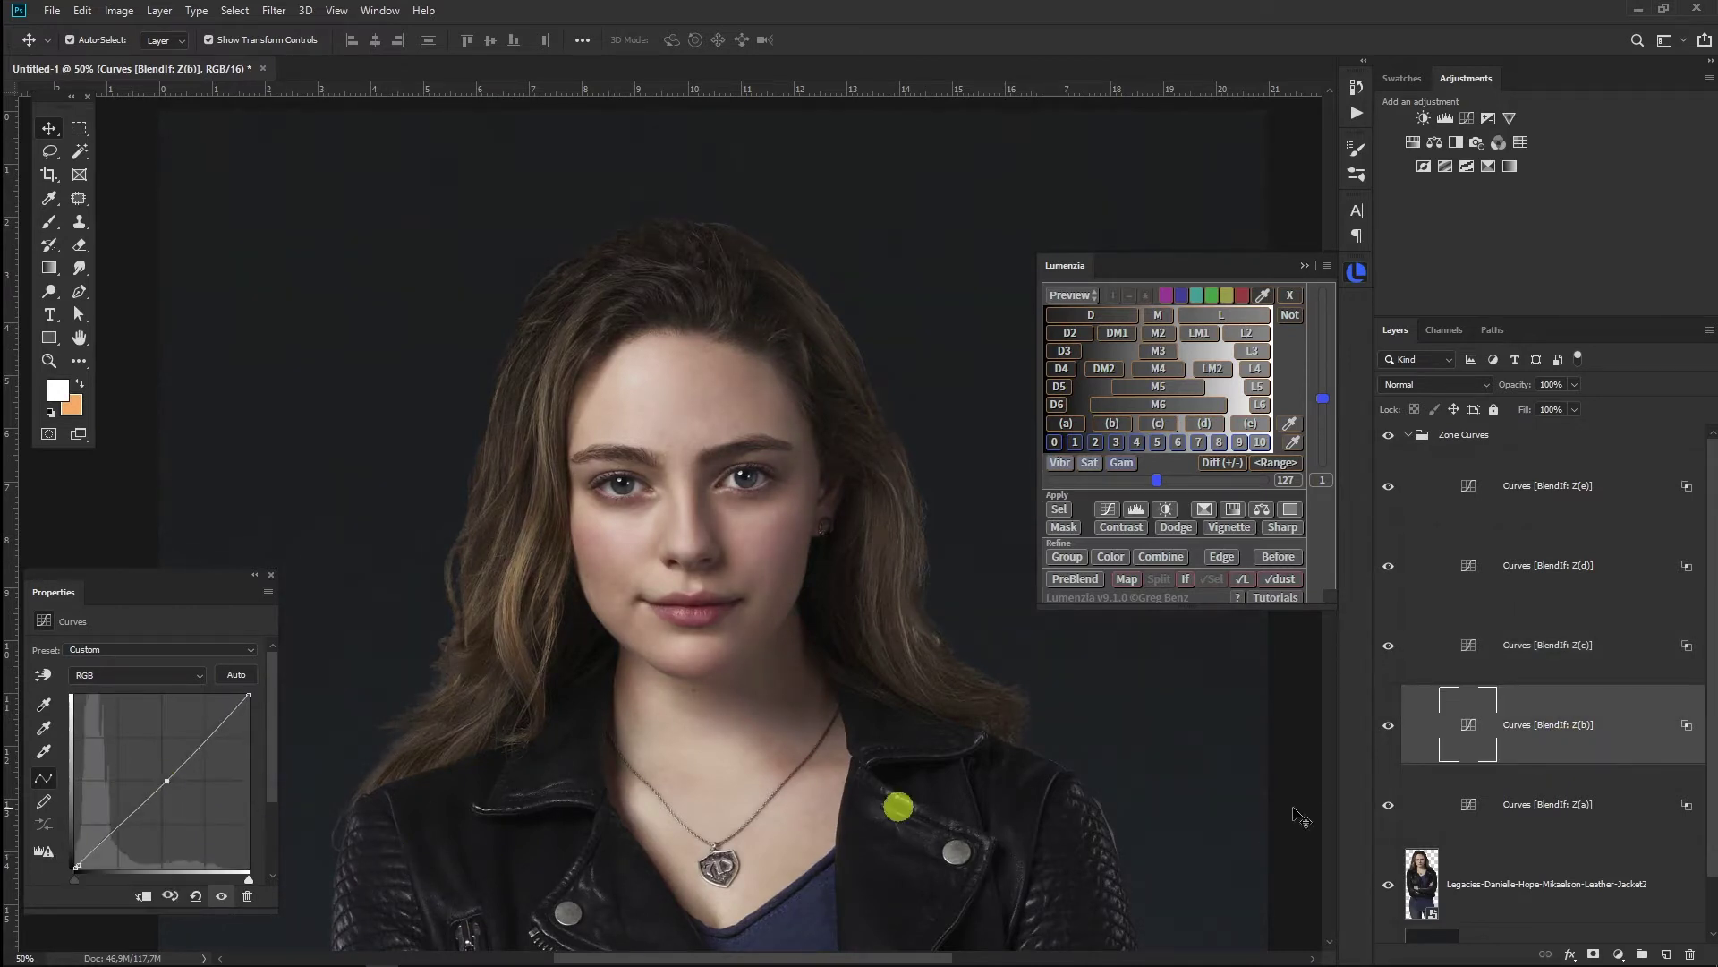
left_click(1519, 803)
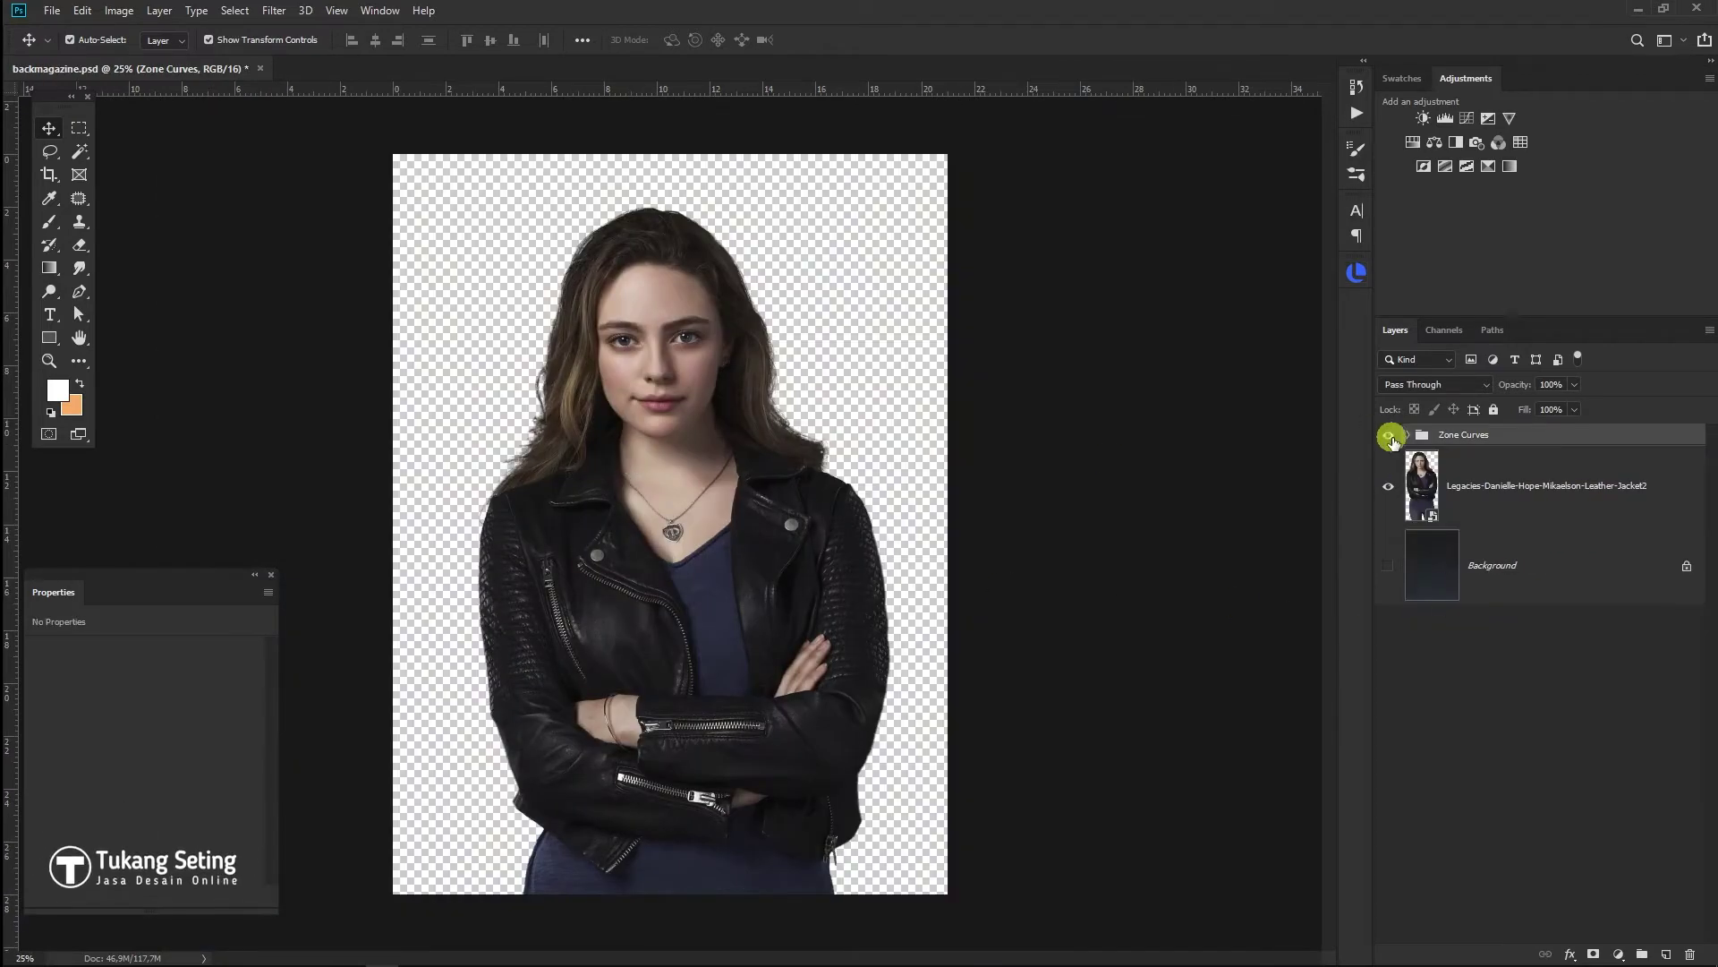
Hide the portrait, show the background, and save that version as backmagazine.psd, replacing the existing file
left_click(1388, 487)
left_click(1388, 564)
left_click(52, 10)
left_click(130, 219)
left_click(991, 703)
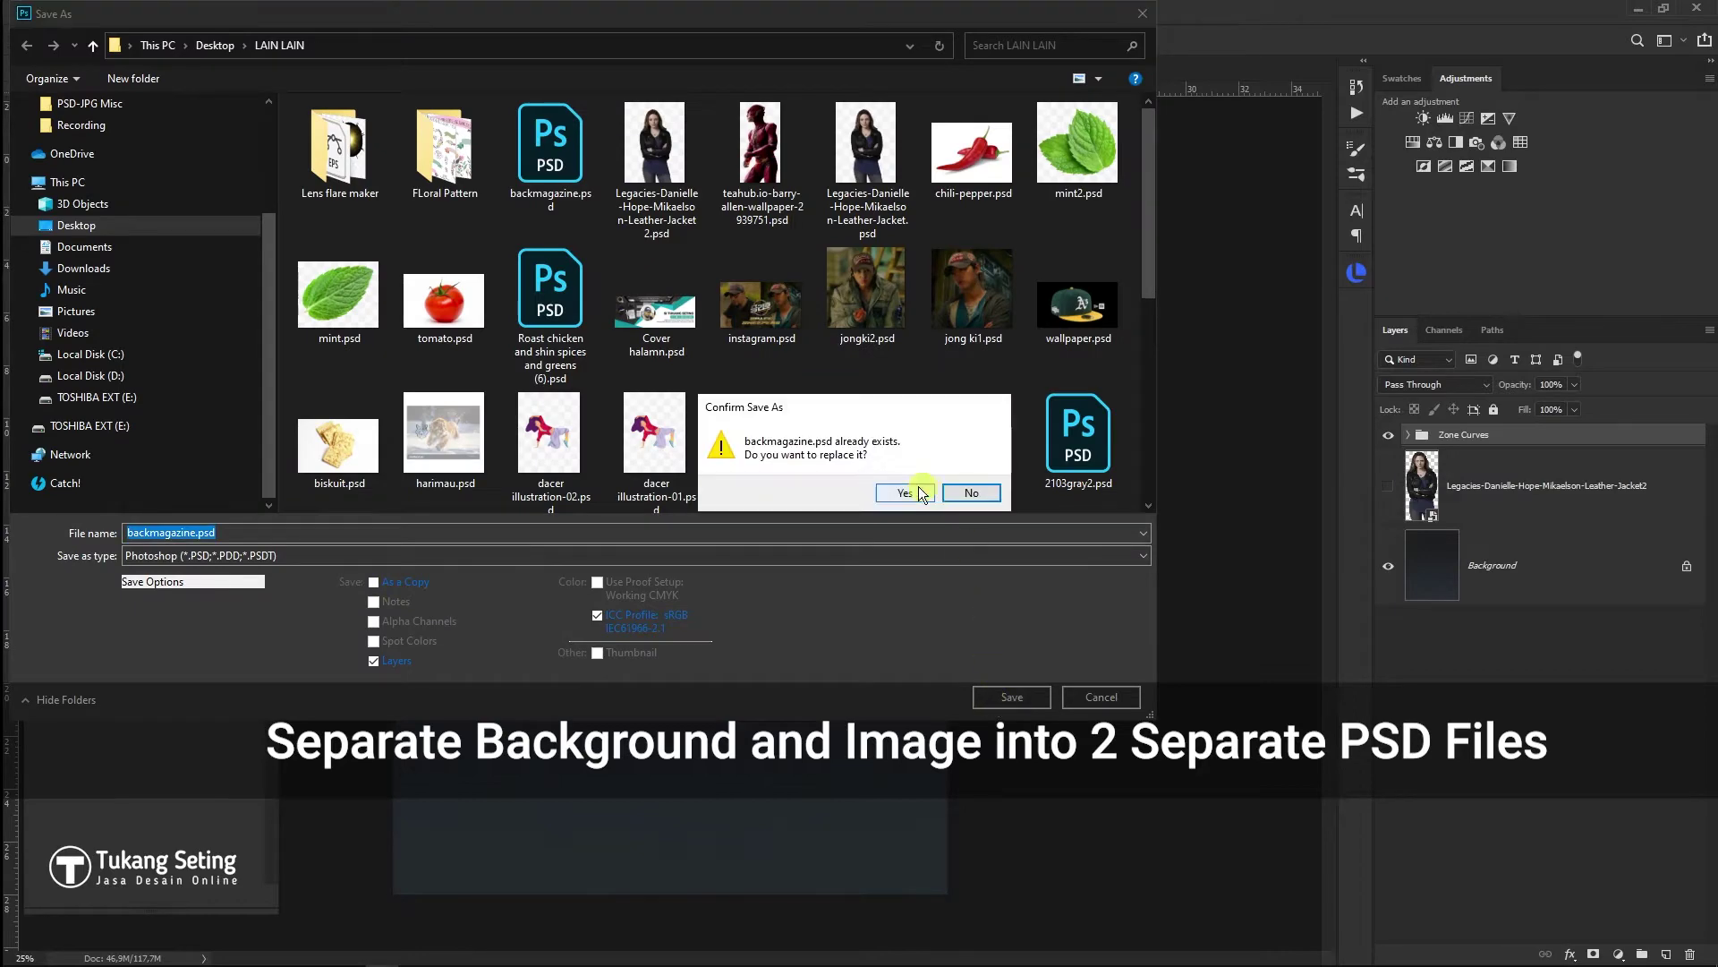
left_click(940, 491)
left_click(1343, 267)
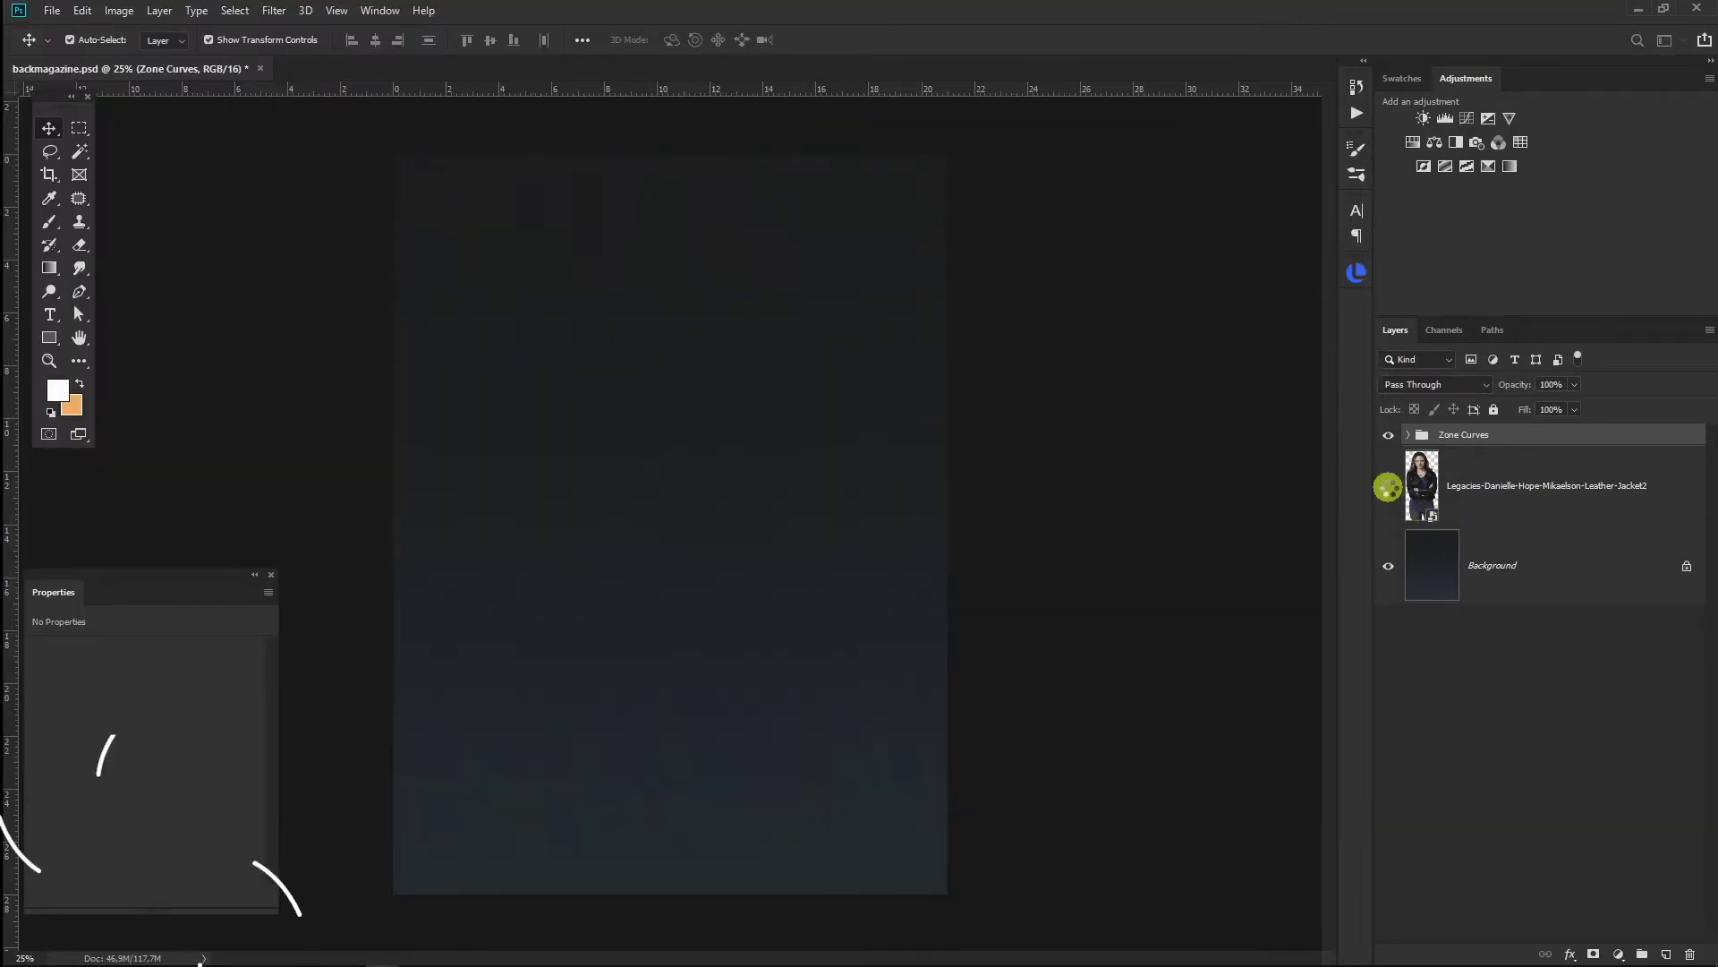
Hide the background, show the portrait, save that version as danielle.psd, and close the document
left_click(1401, 570)
left_click(1388, 486)
left_click(52, 10)
left_click(106, 211)
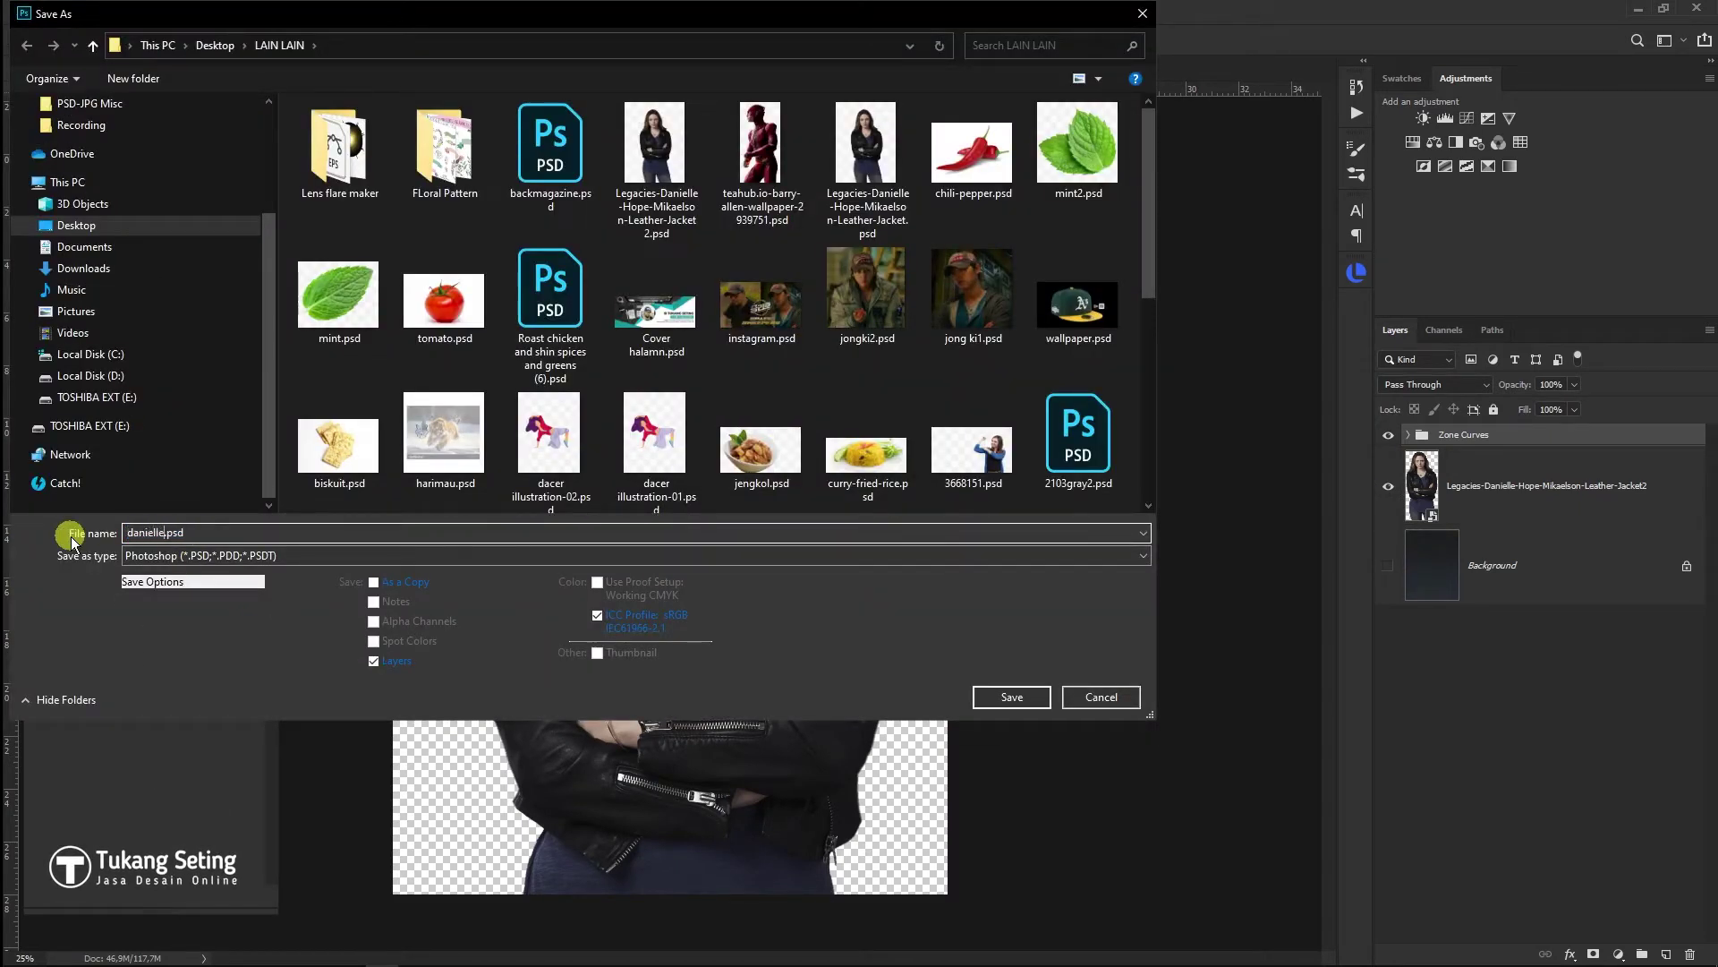
left_click(1013, 696)
left_click(1325, 275)
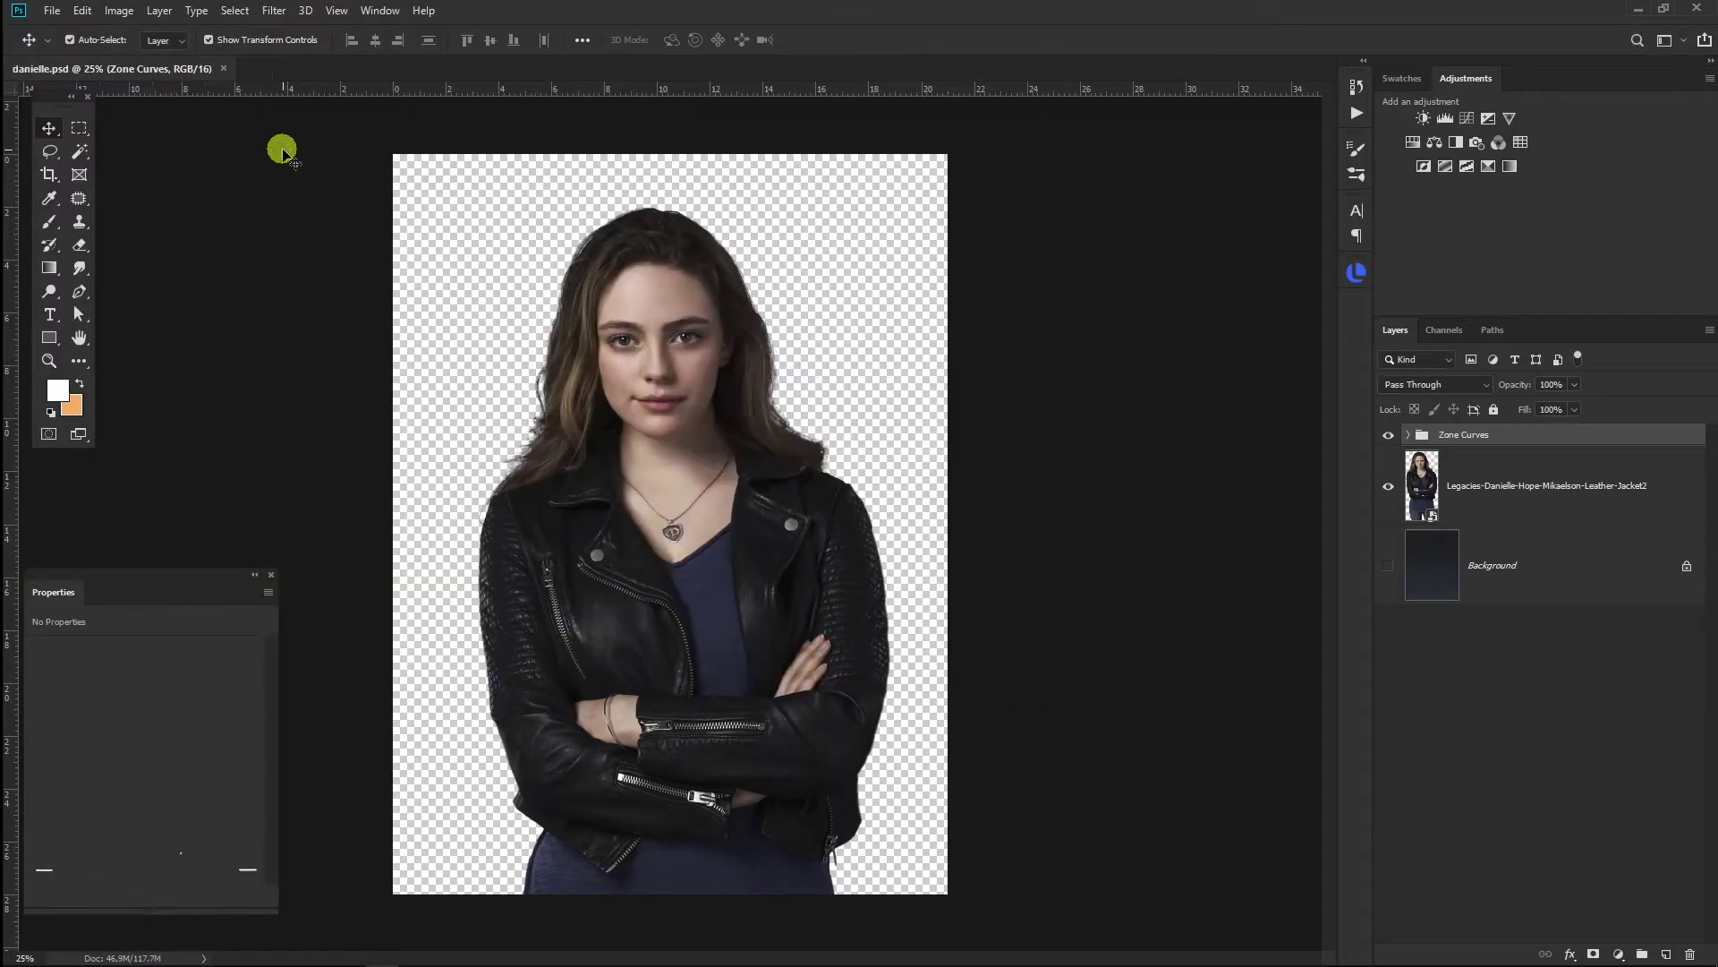
left_click(223, 70)
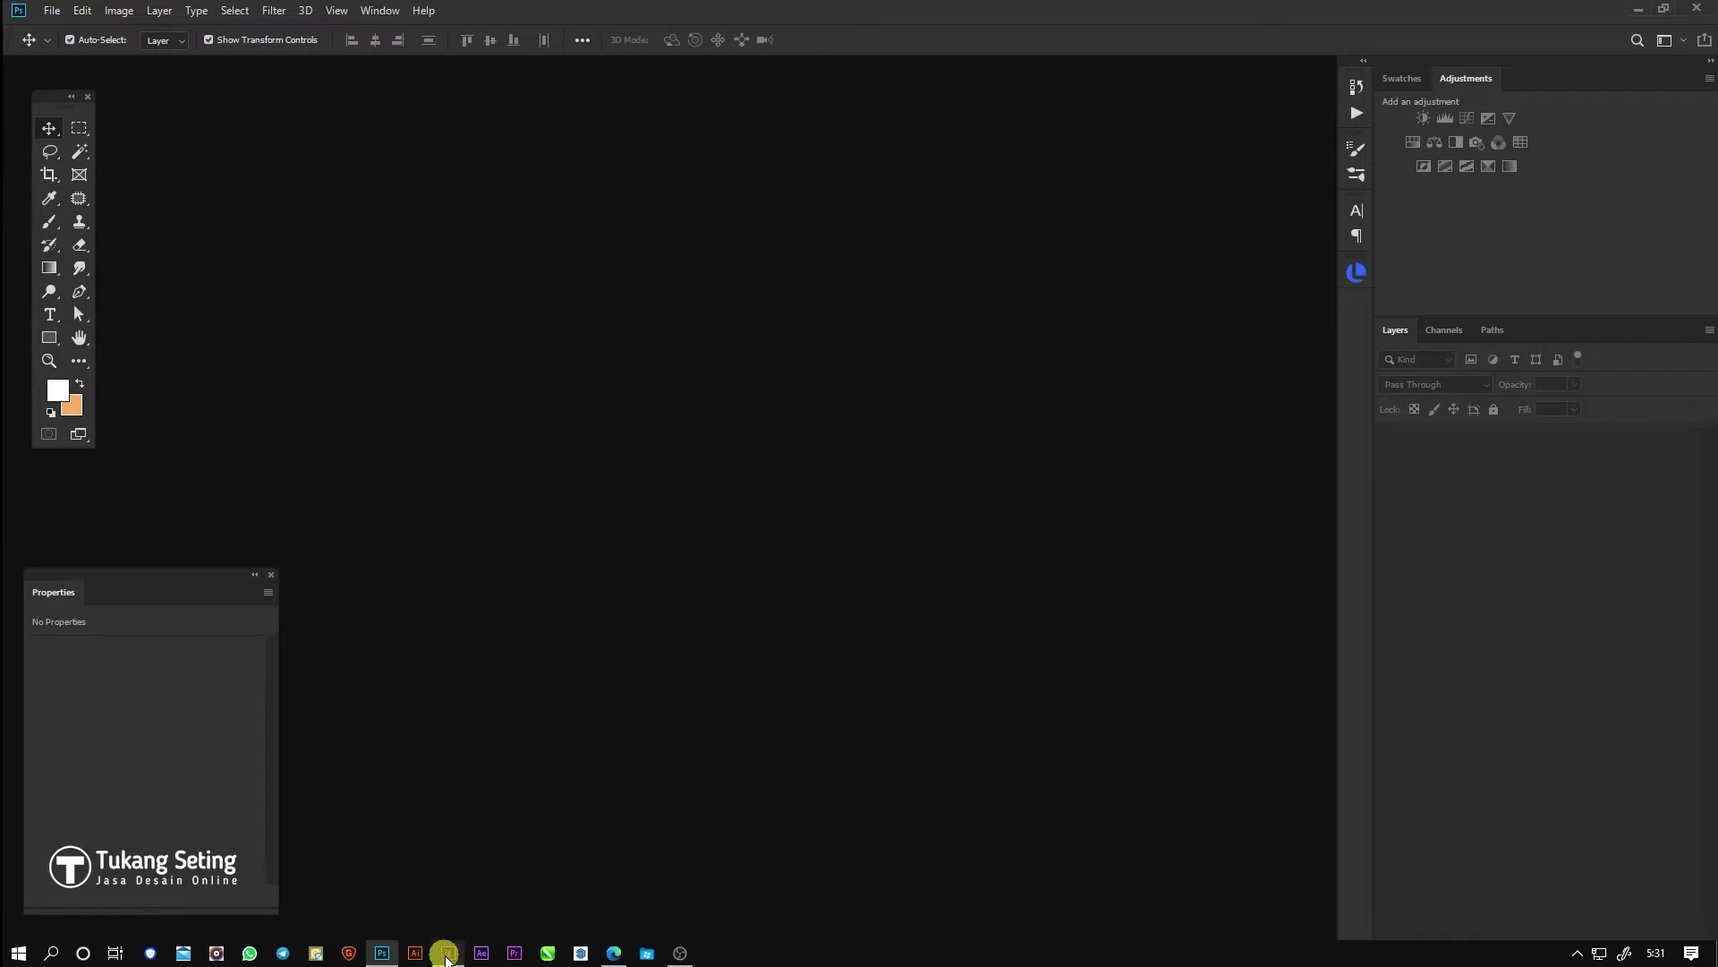
Switch to InDesign and create a one-page portrait document of 21 × 28 cm with 1 cm margins and no facing pages
left_click(450, 951)
left_click(53, 12)
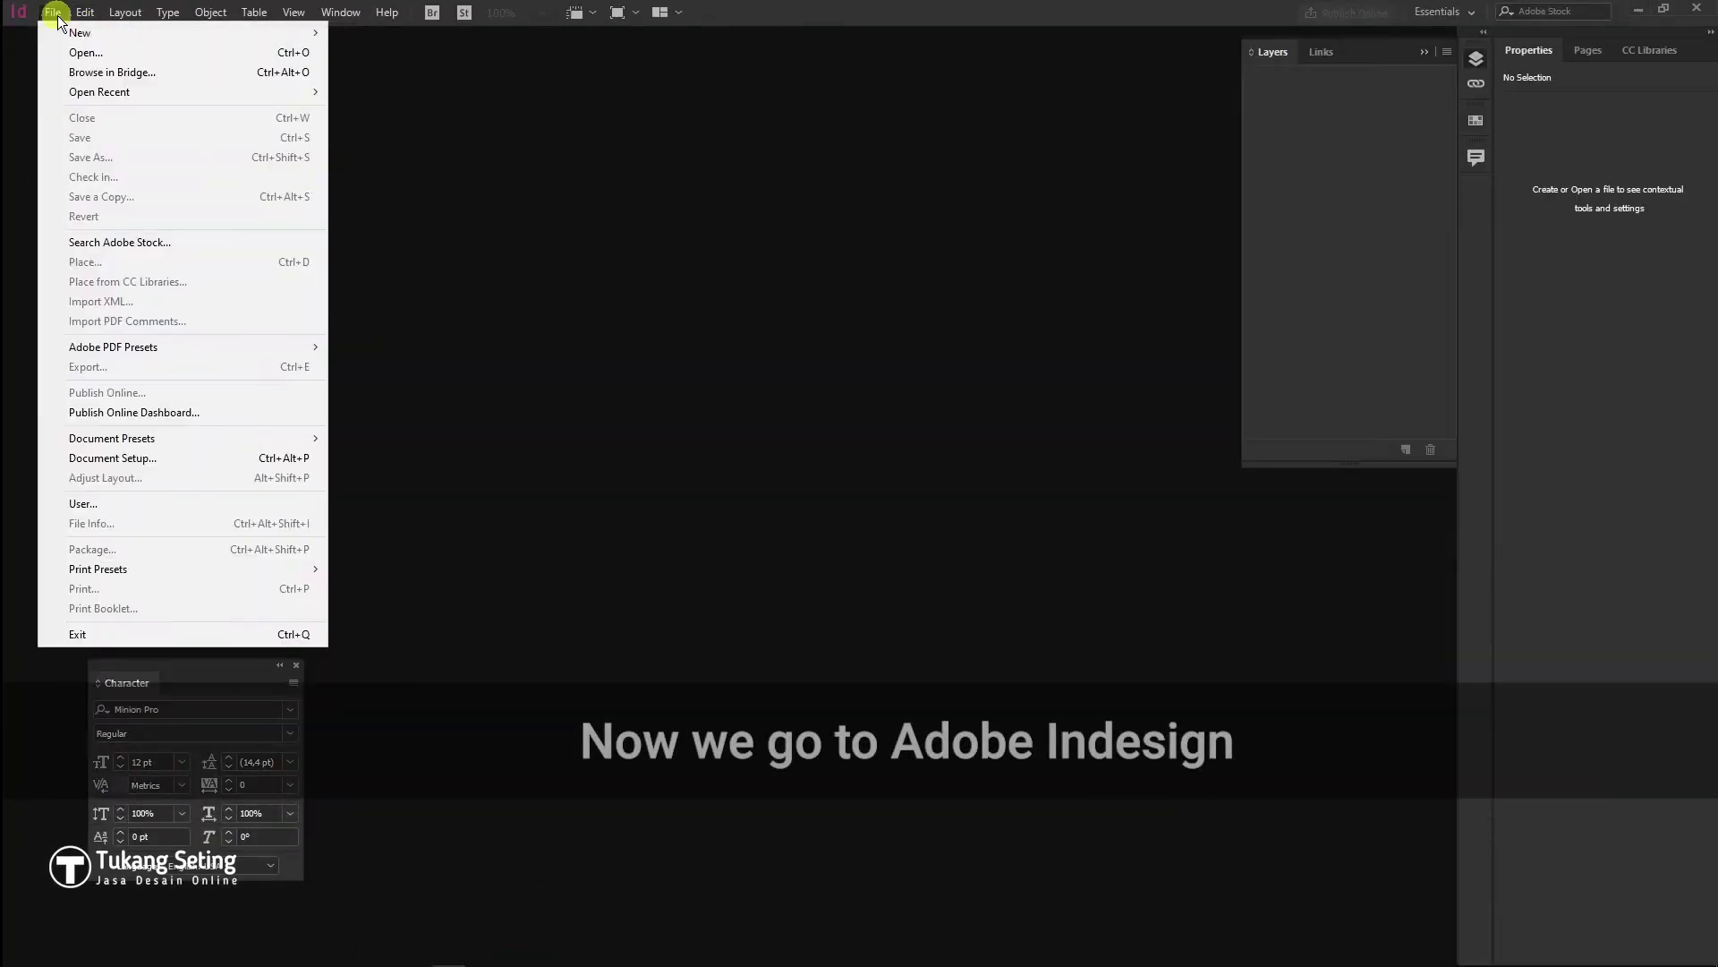
left_click(438, 31)
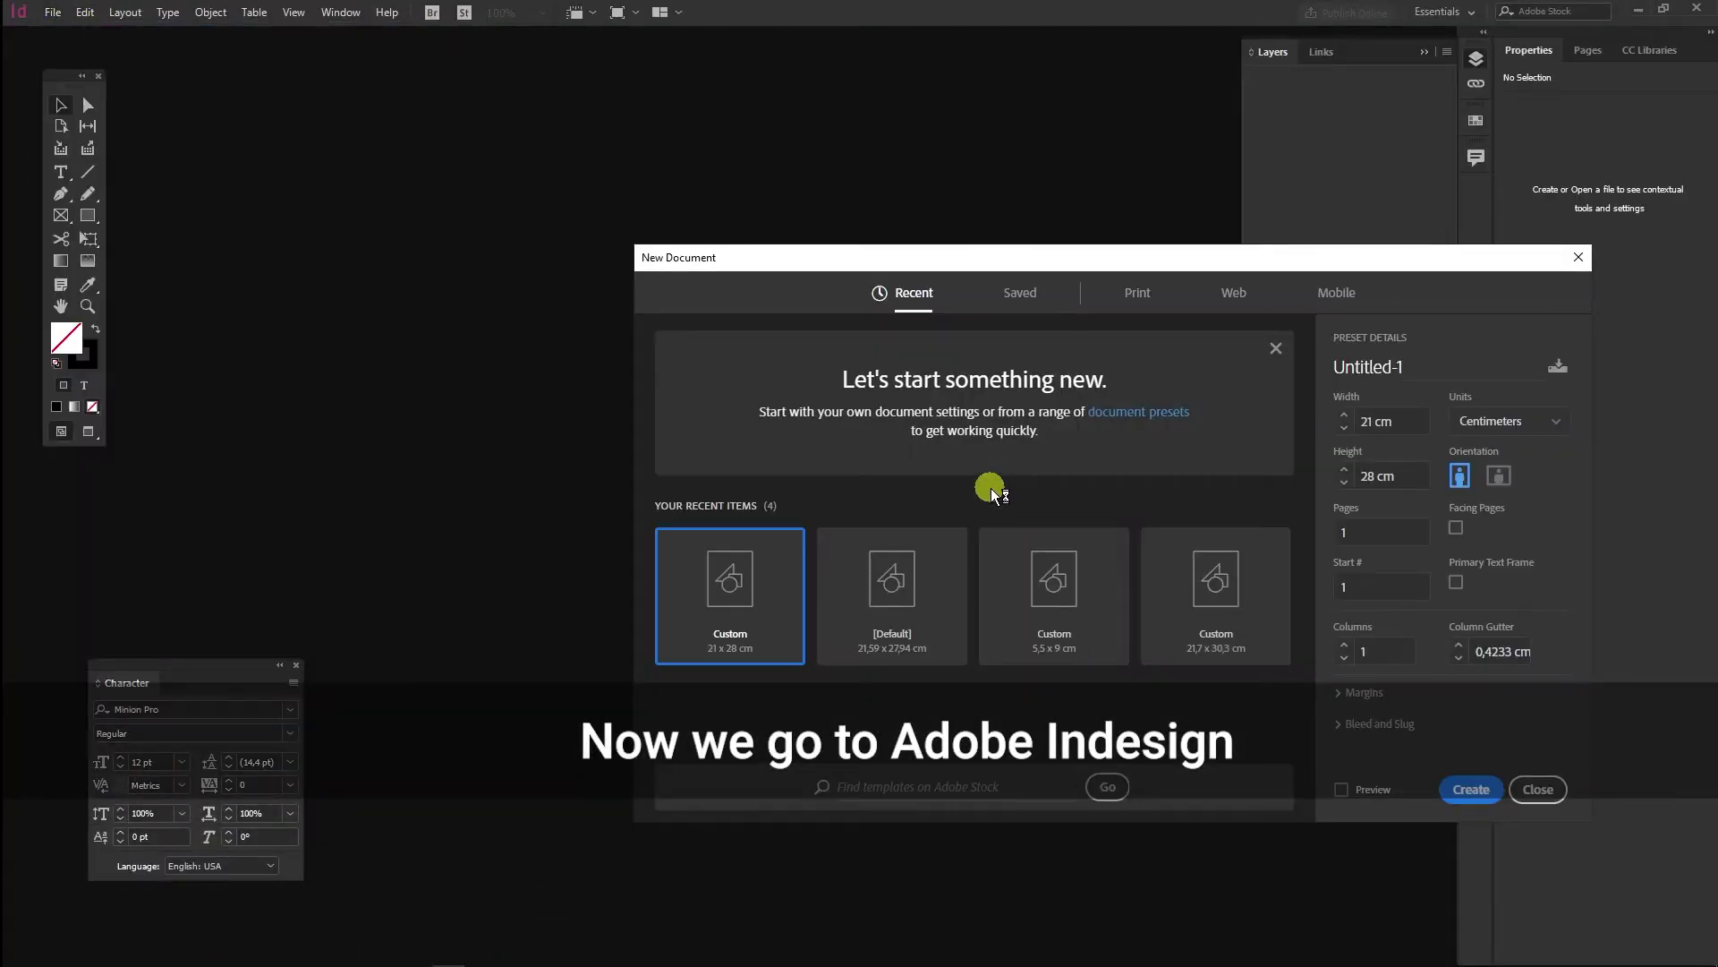
triple_click(1398, 418)
type("21")
left_click_drag(1405, 476, 1358, 476)
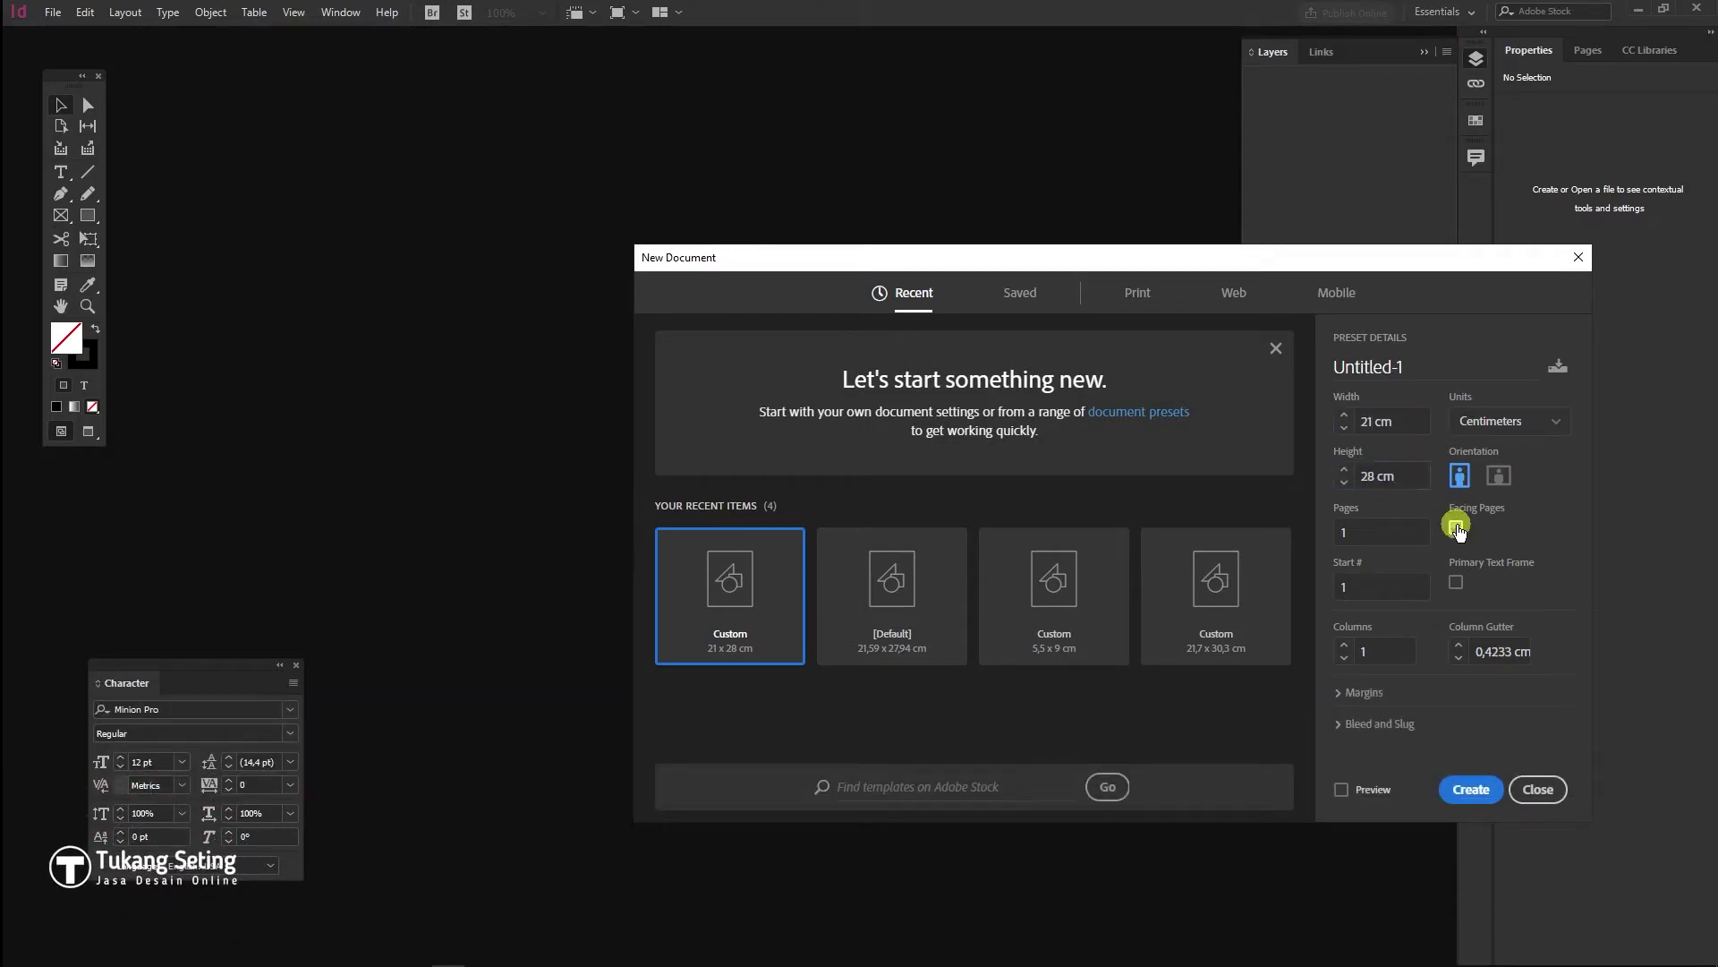
left_click(1337, 693)
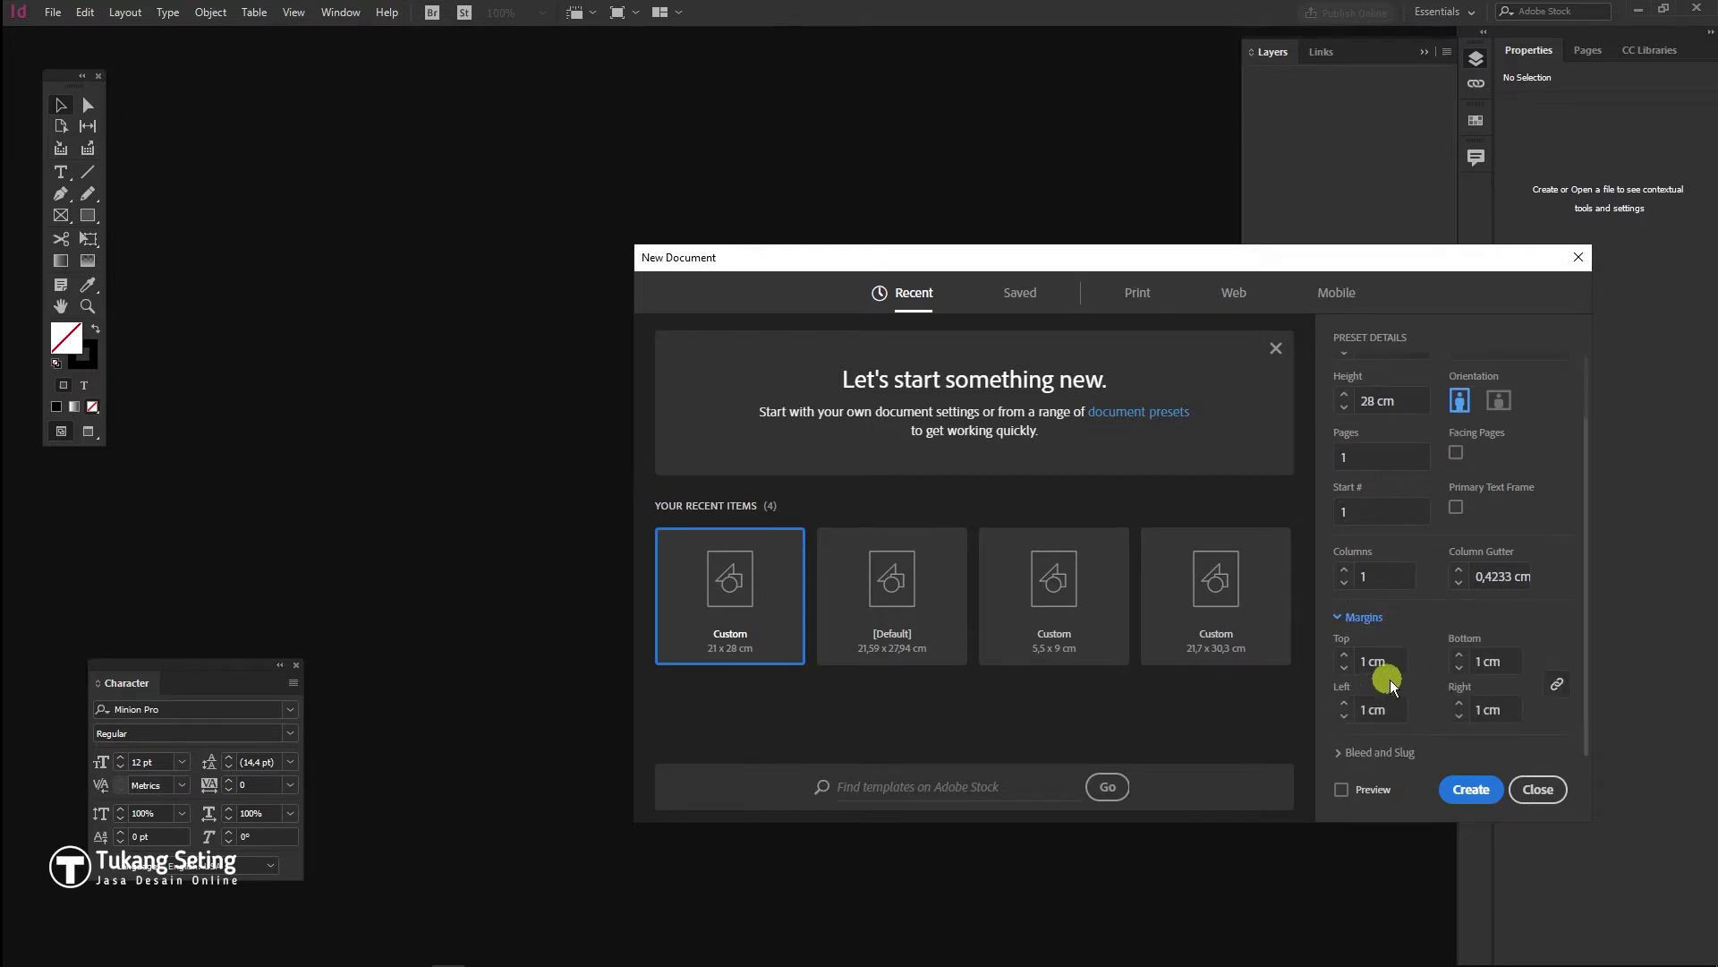
left_click(1341, 790)
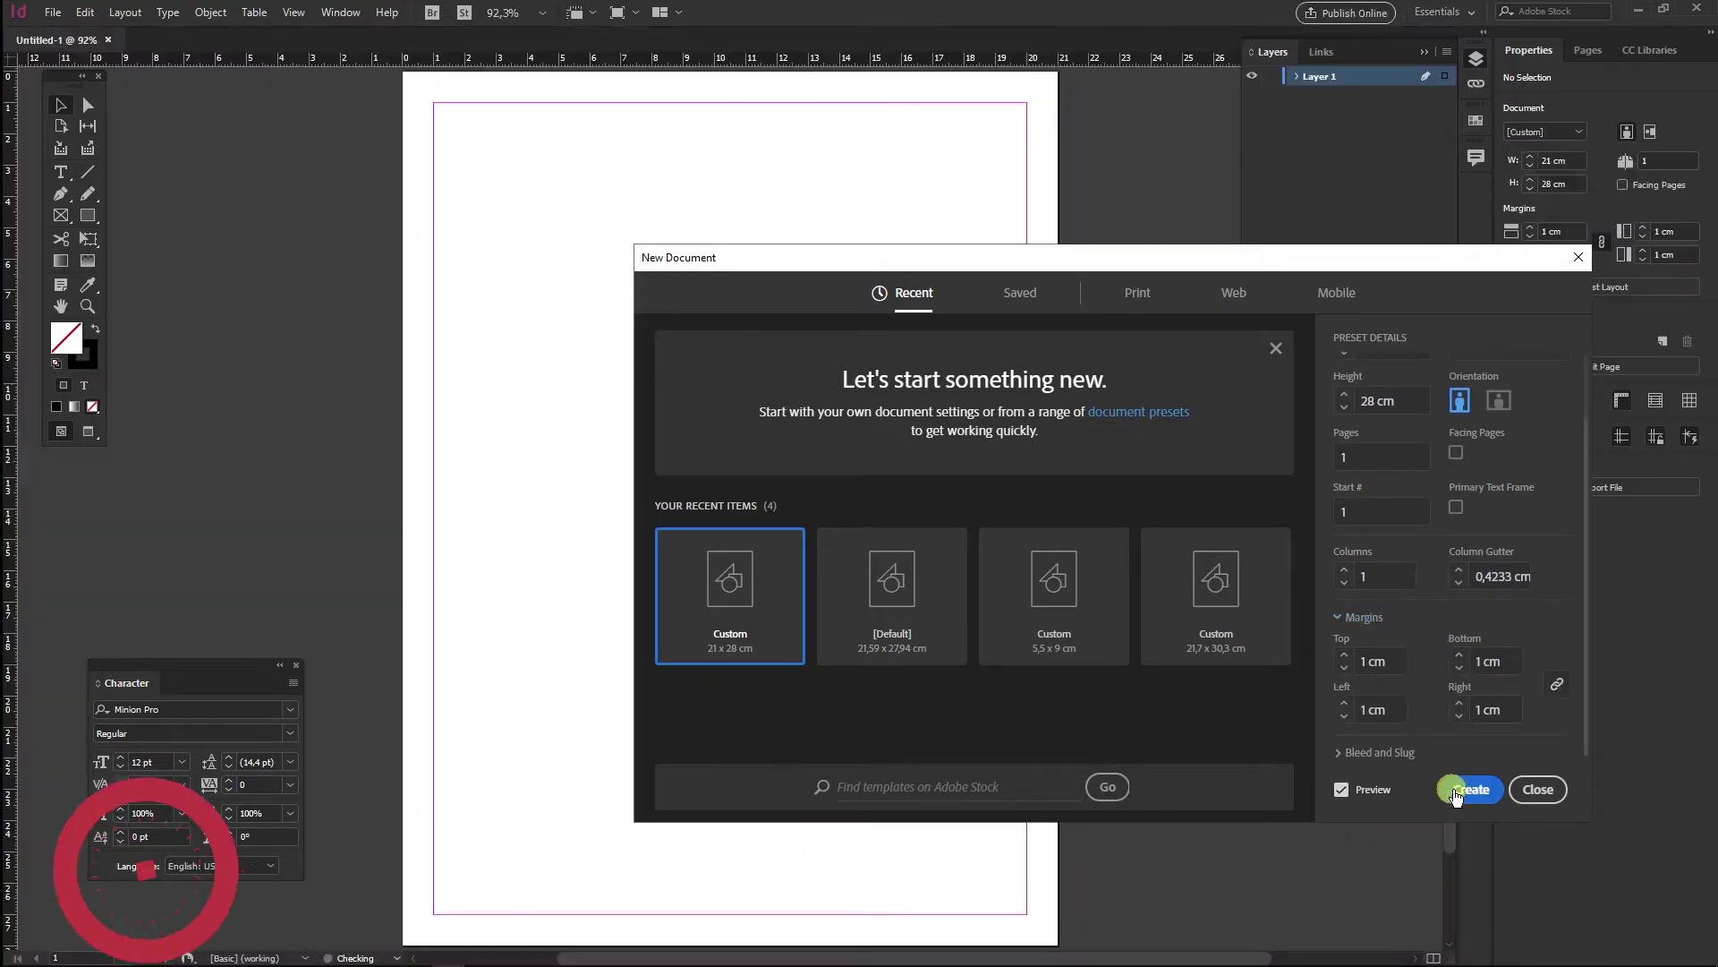
left_click(1459, 788)
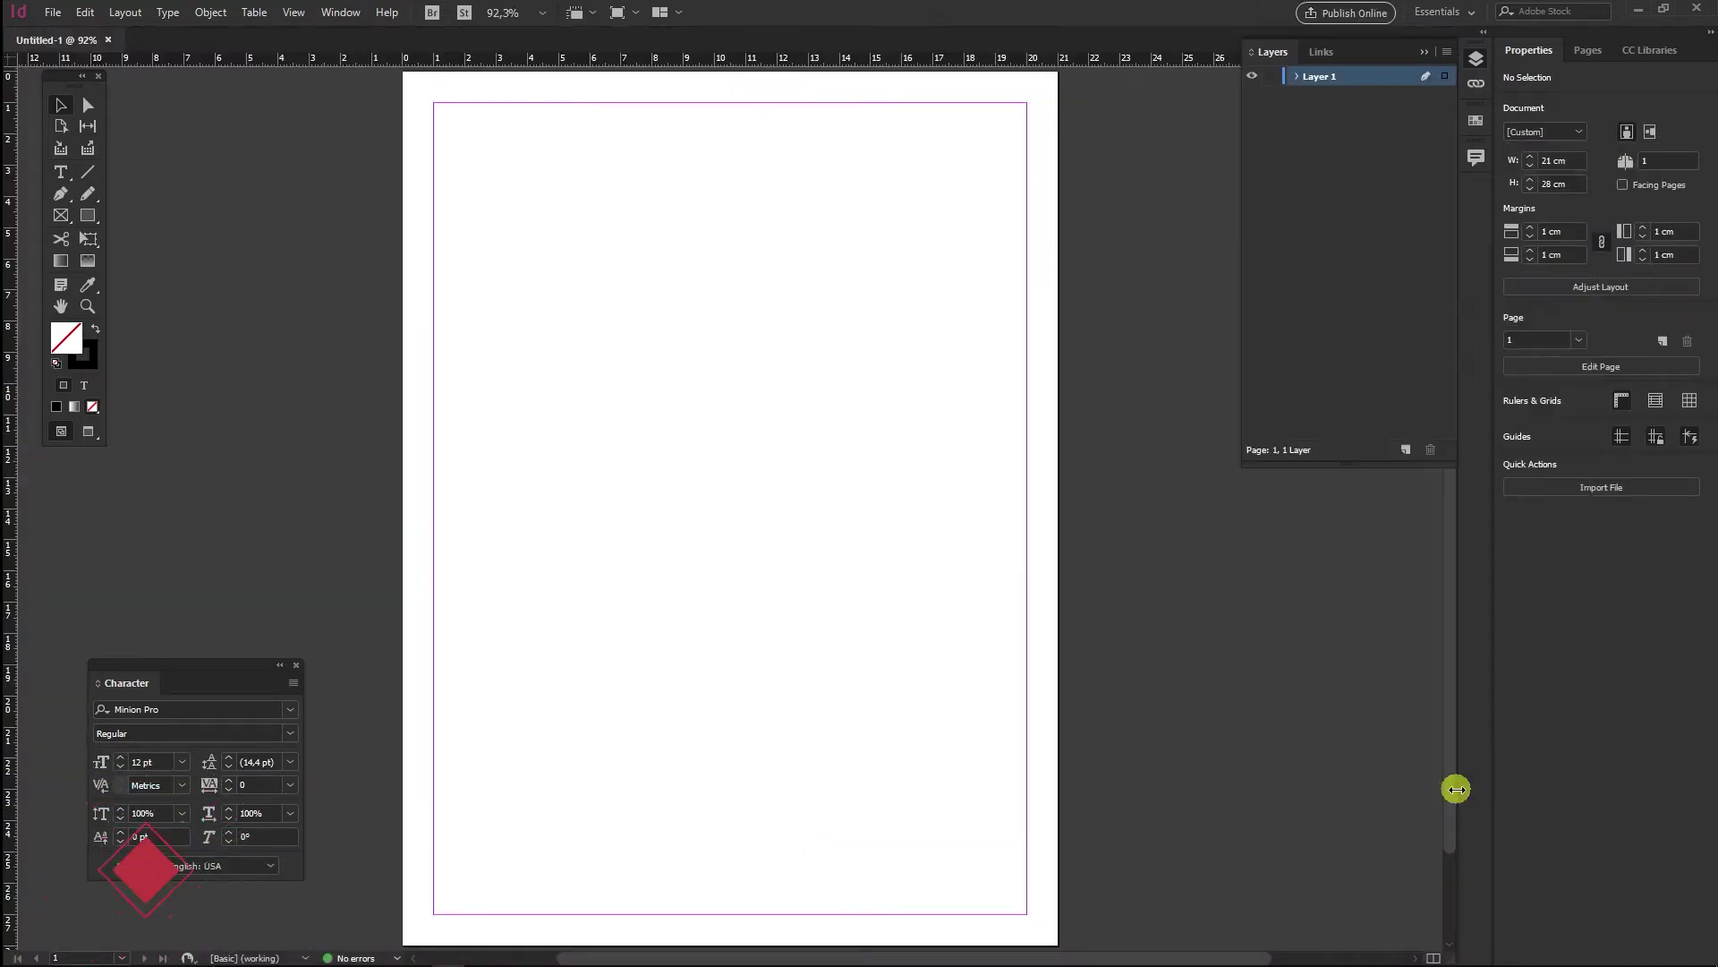
Open the A-Master page and place backmagazine.psd from the page's upper-left corner so it covers the whole page
left_click(1585, 52)
double_click(1690, 101)
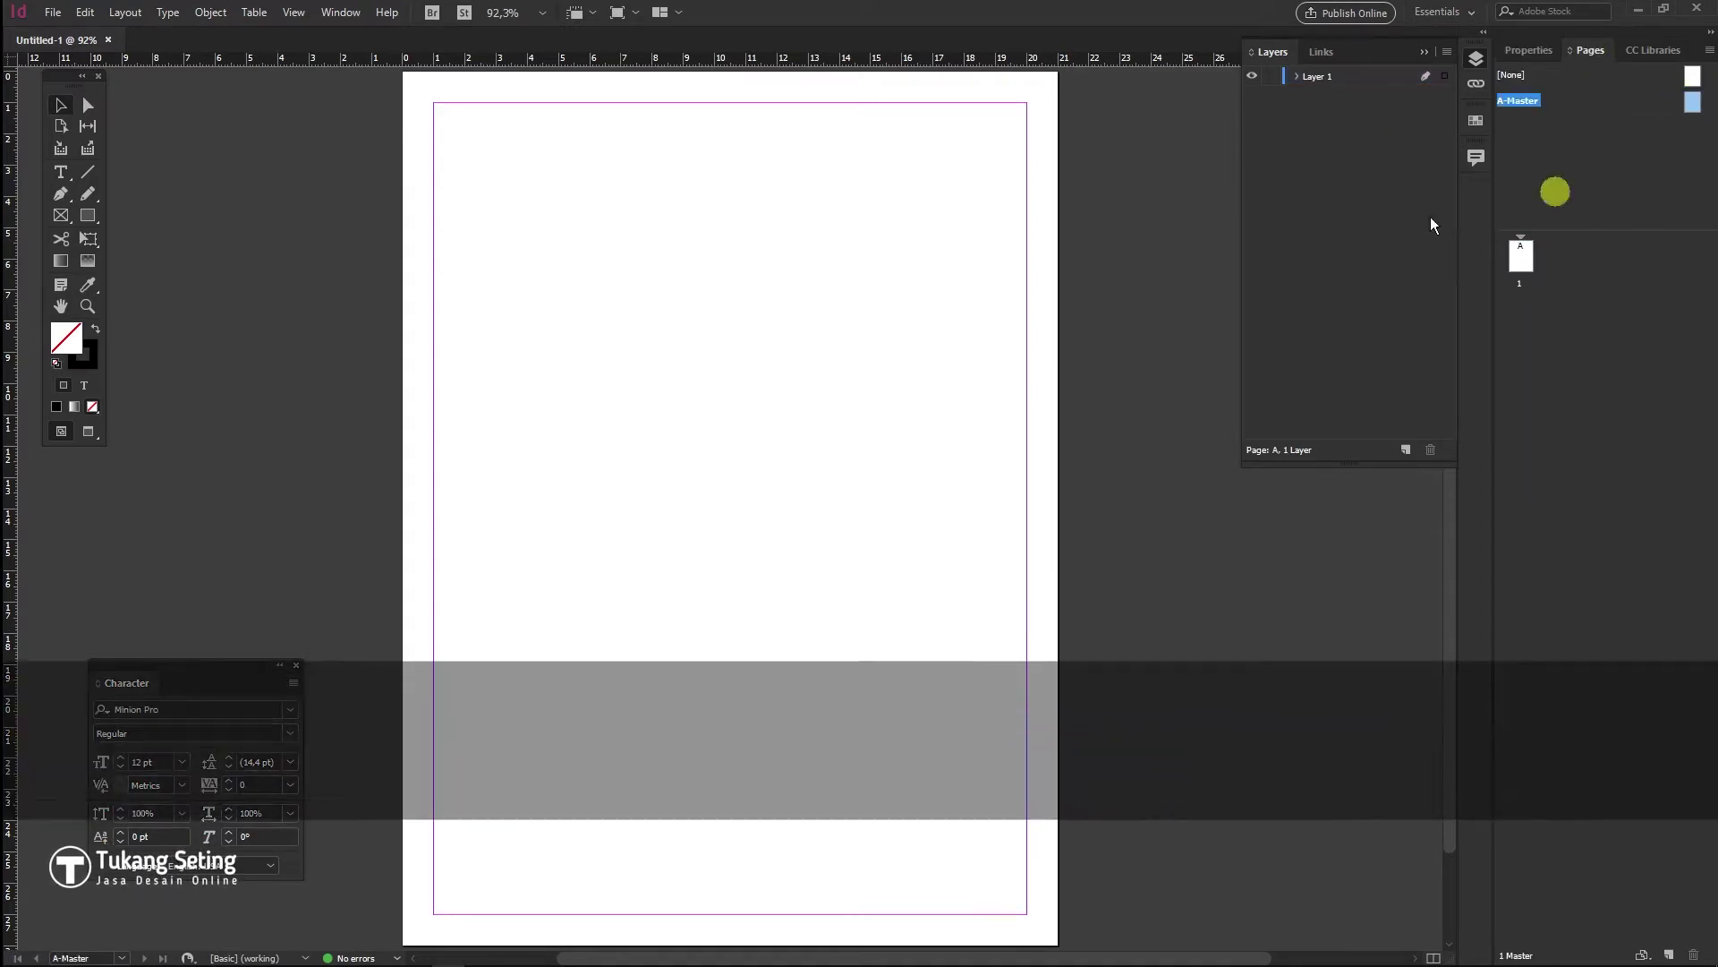
left_click(52, 13)
left_click(125, 262)
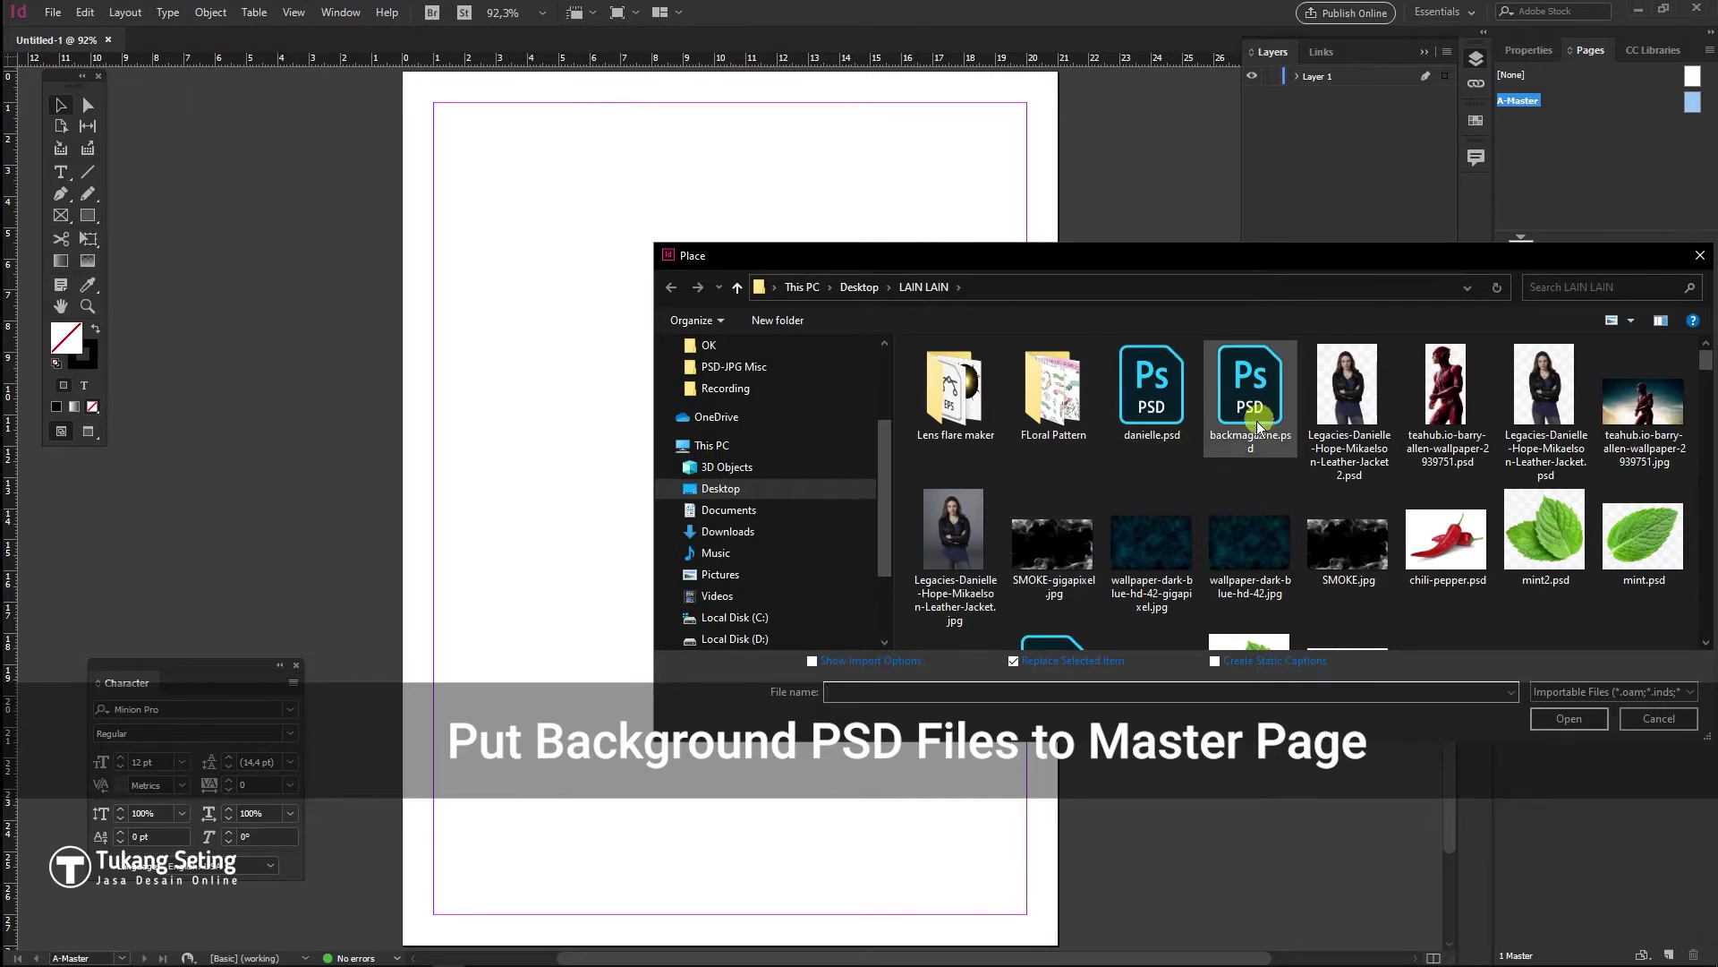
double_click(1251, 389)
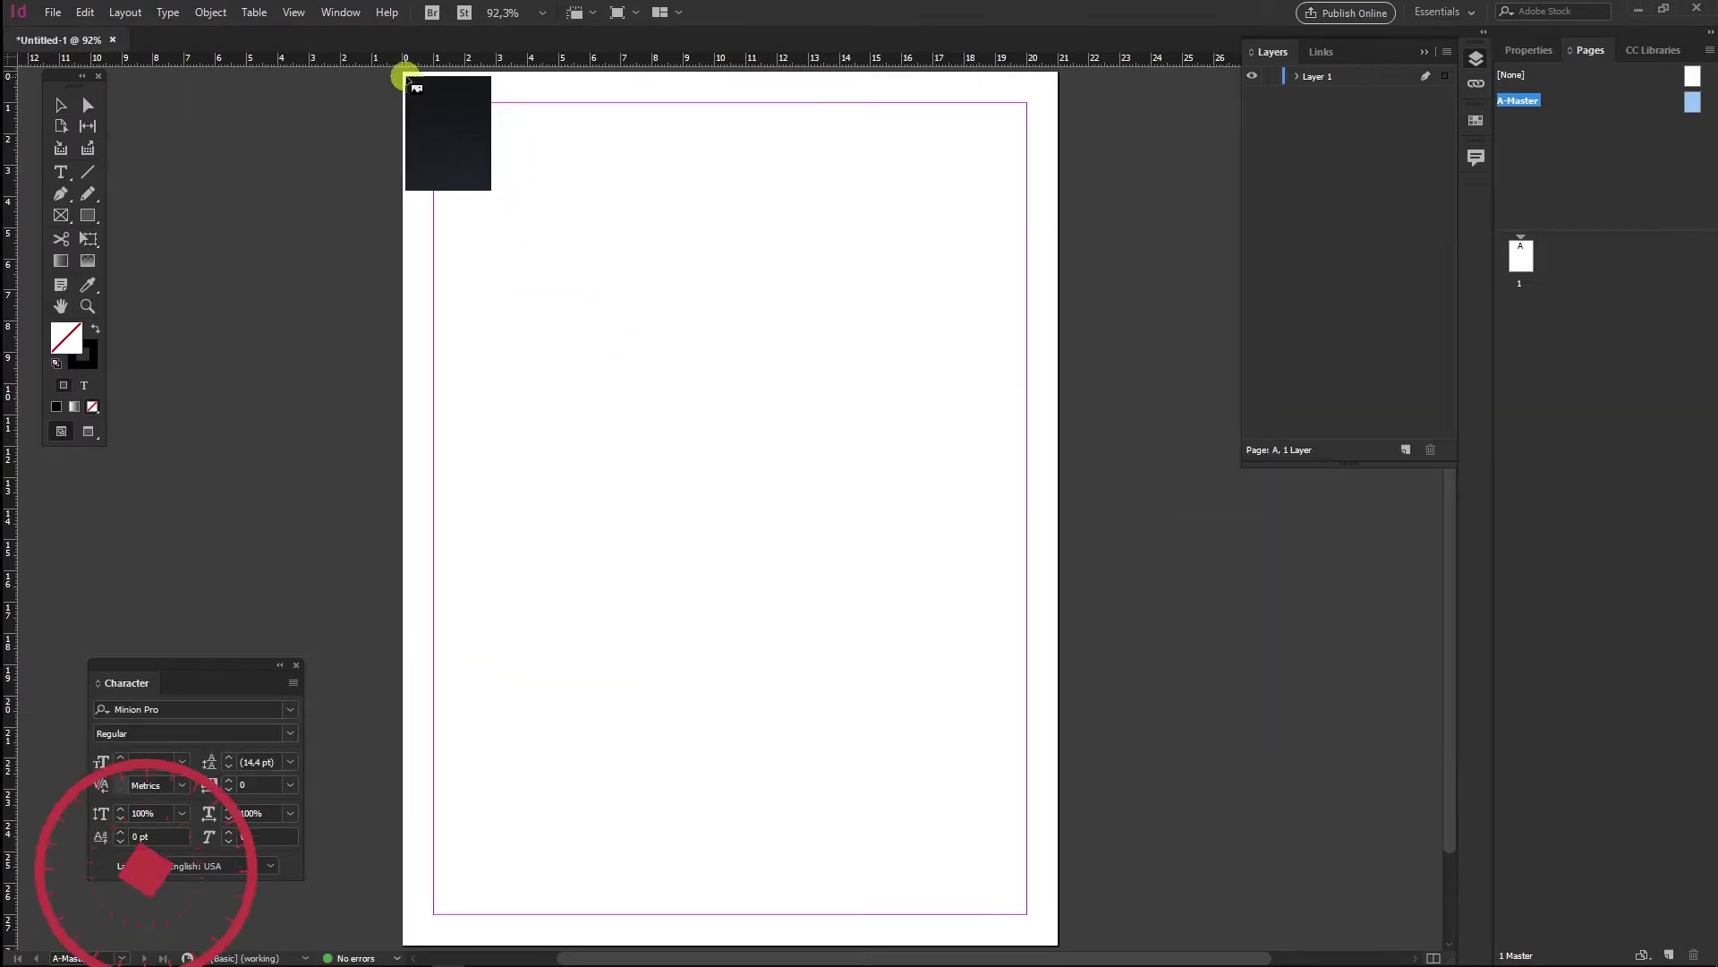
left_click(402, 71)
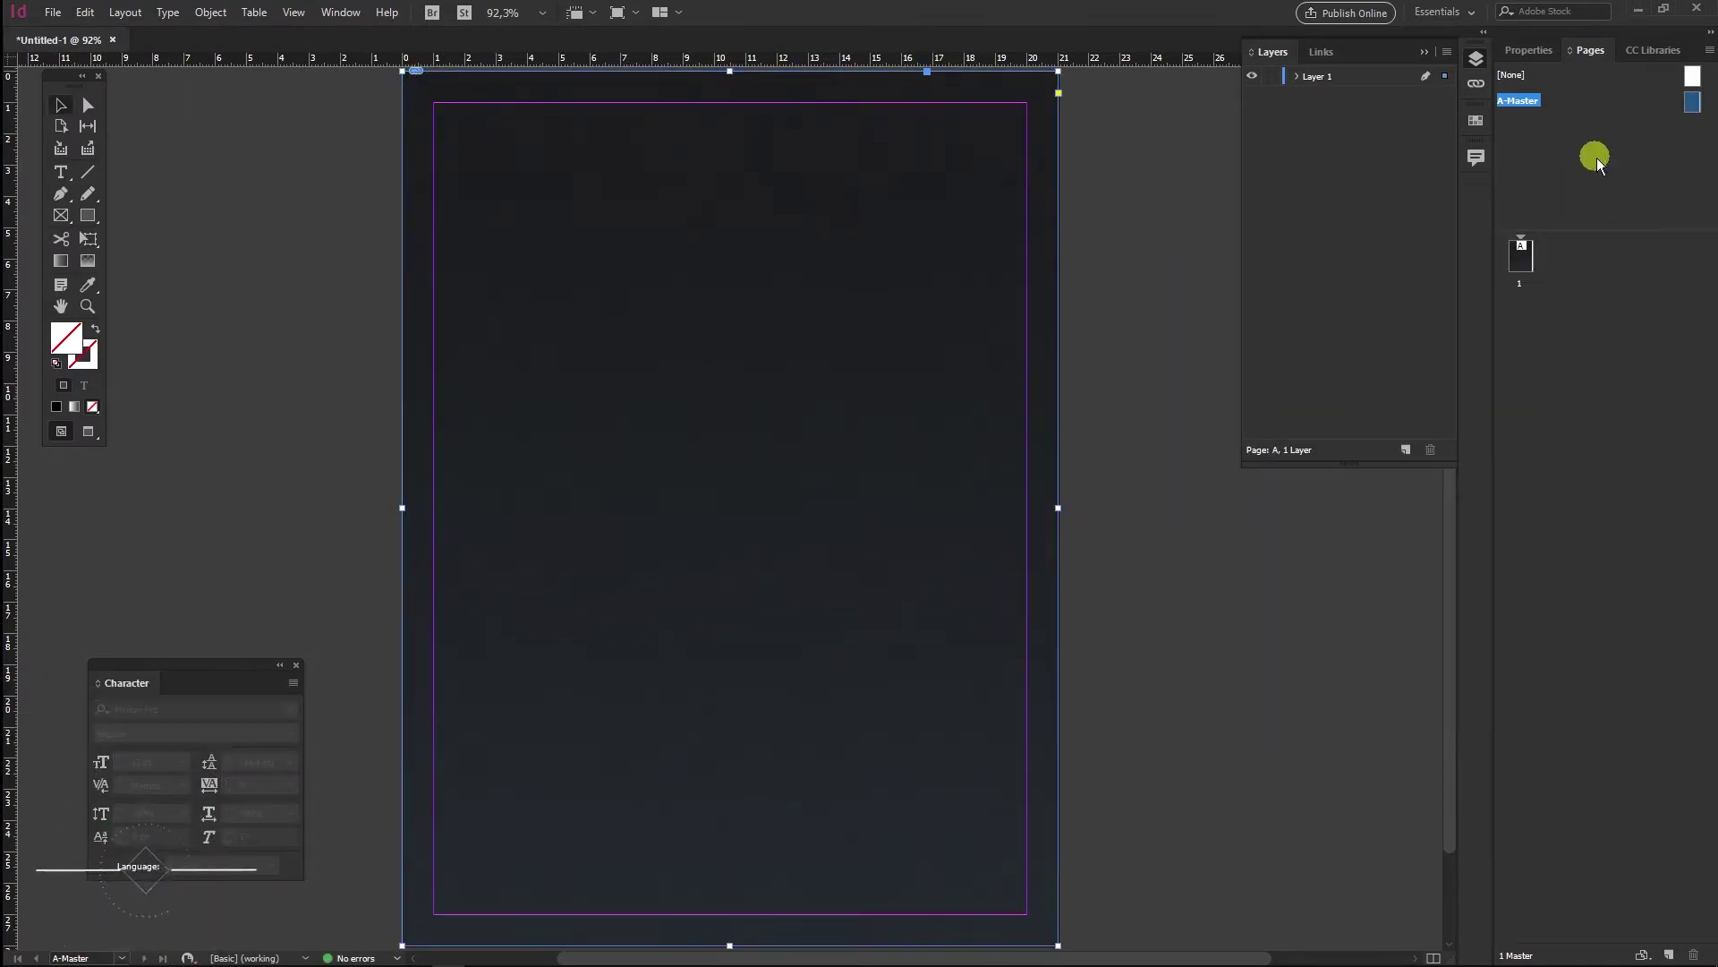
Go to page 1 and place danielle.psd aligned to the page's upper-left corner, over the master background
double_click(1519, 256)
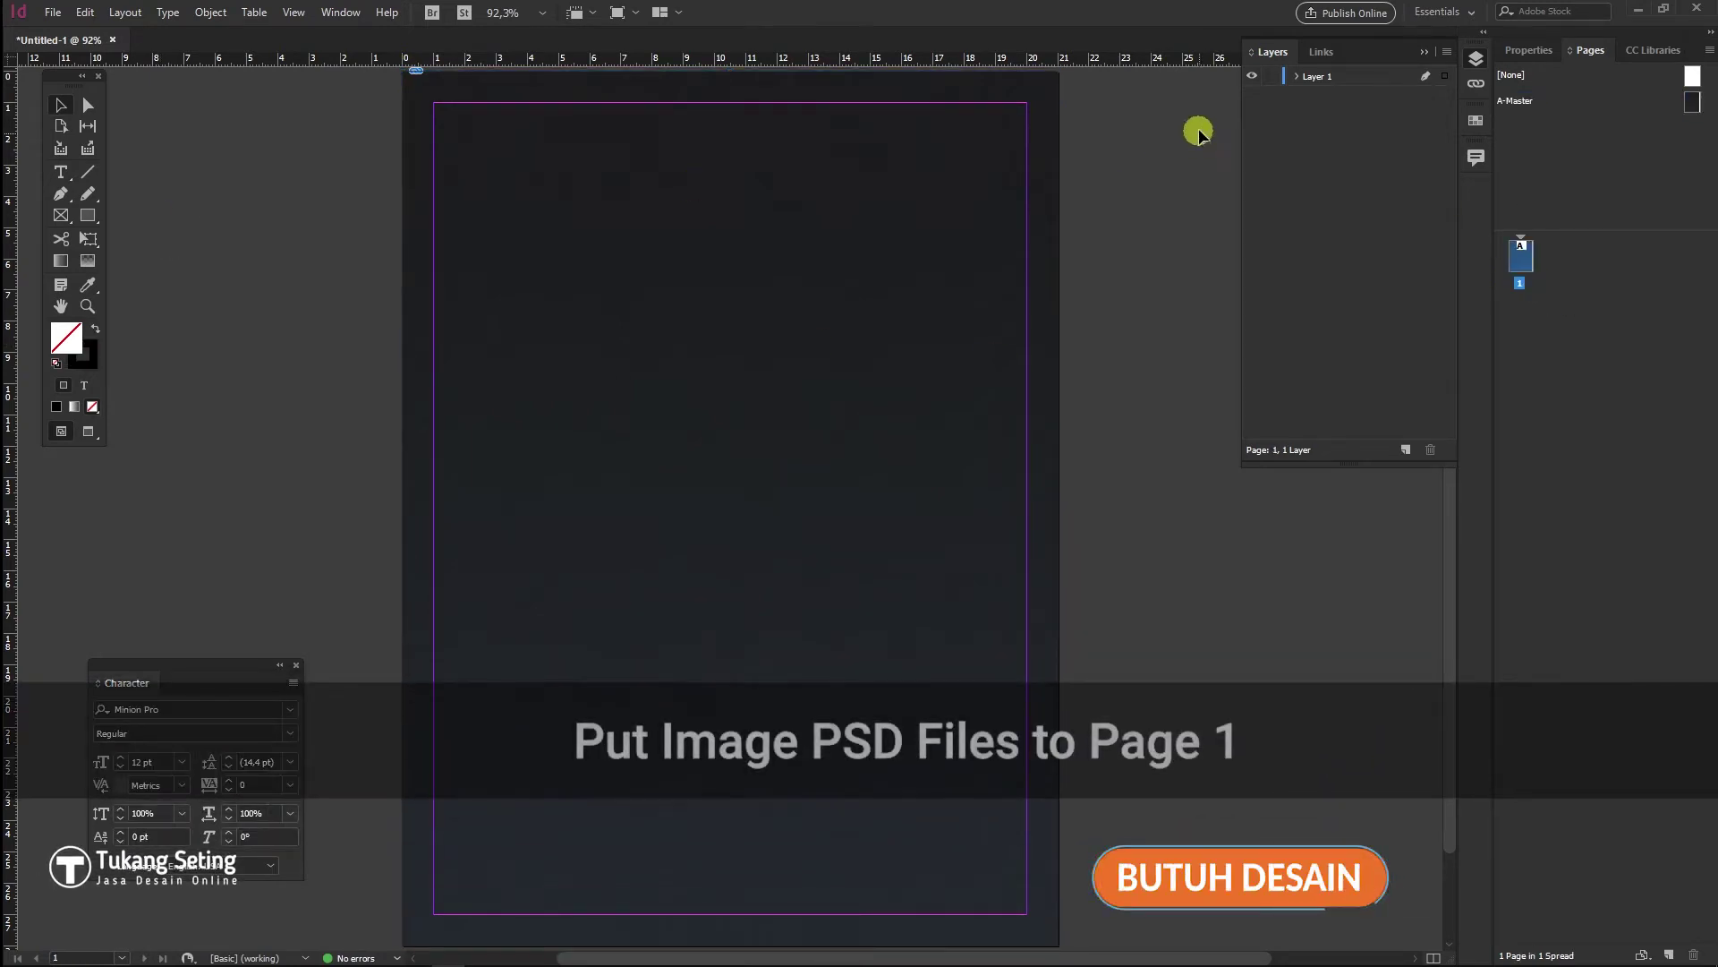
left_click(52, 12)
left_click(161, 260)
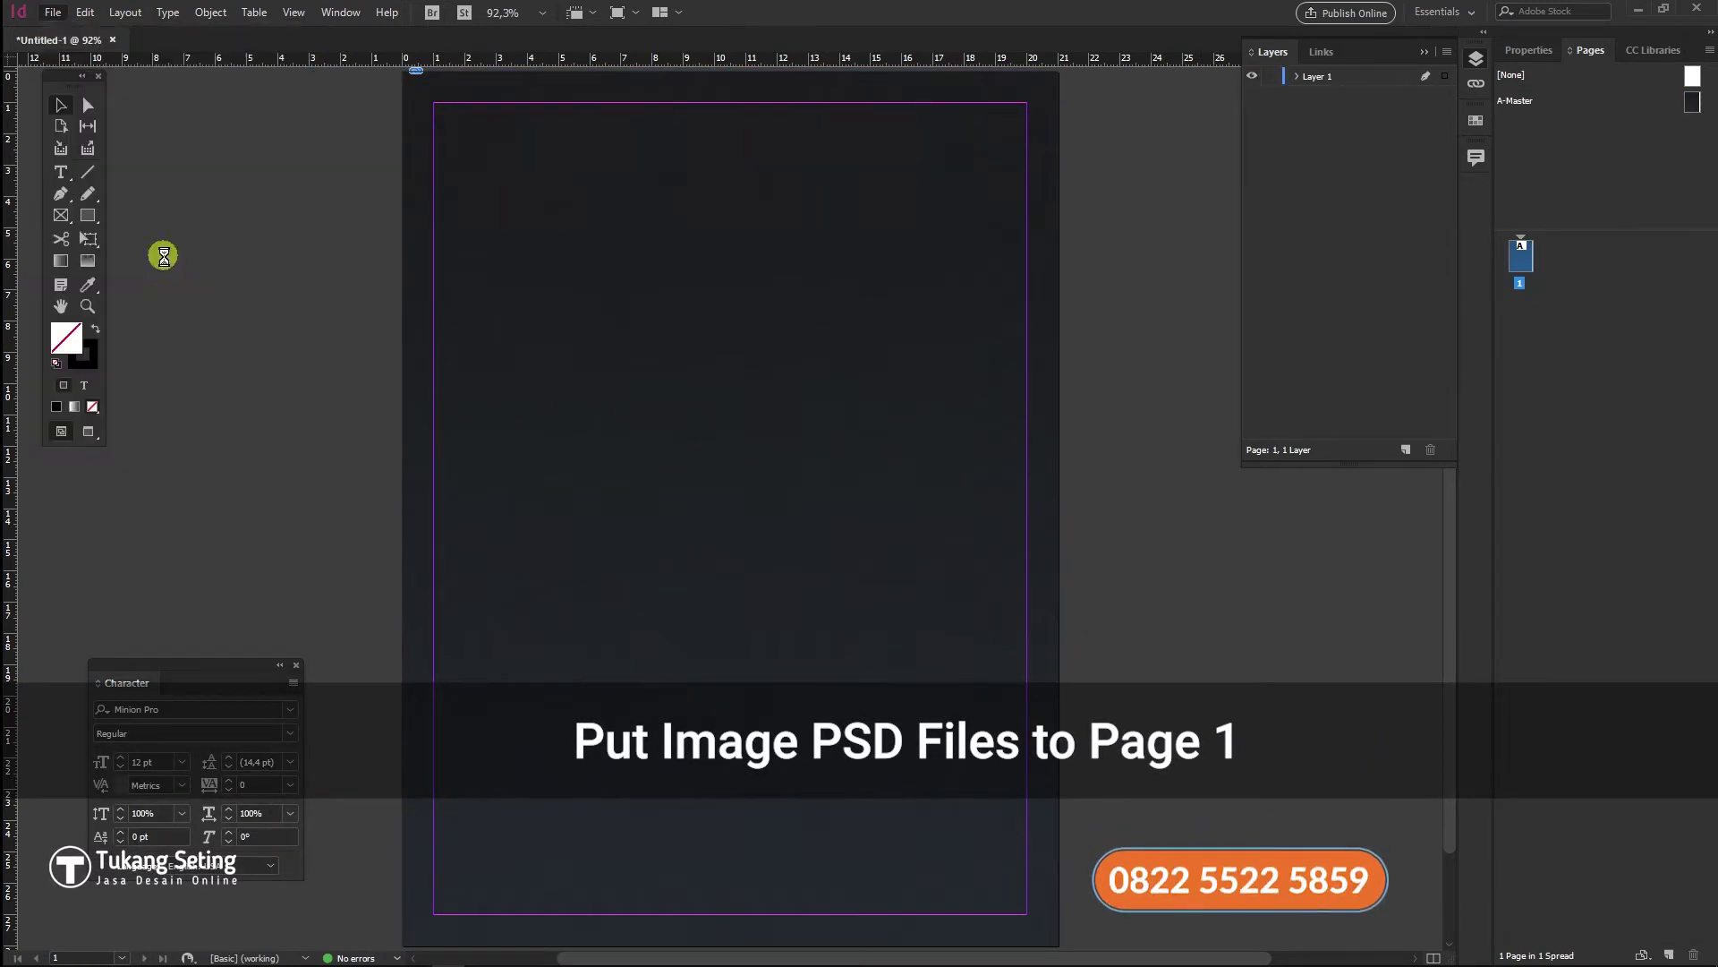
left_click(1153, 400)
double_click(1153, 400)
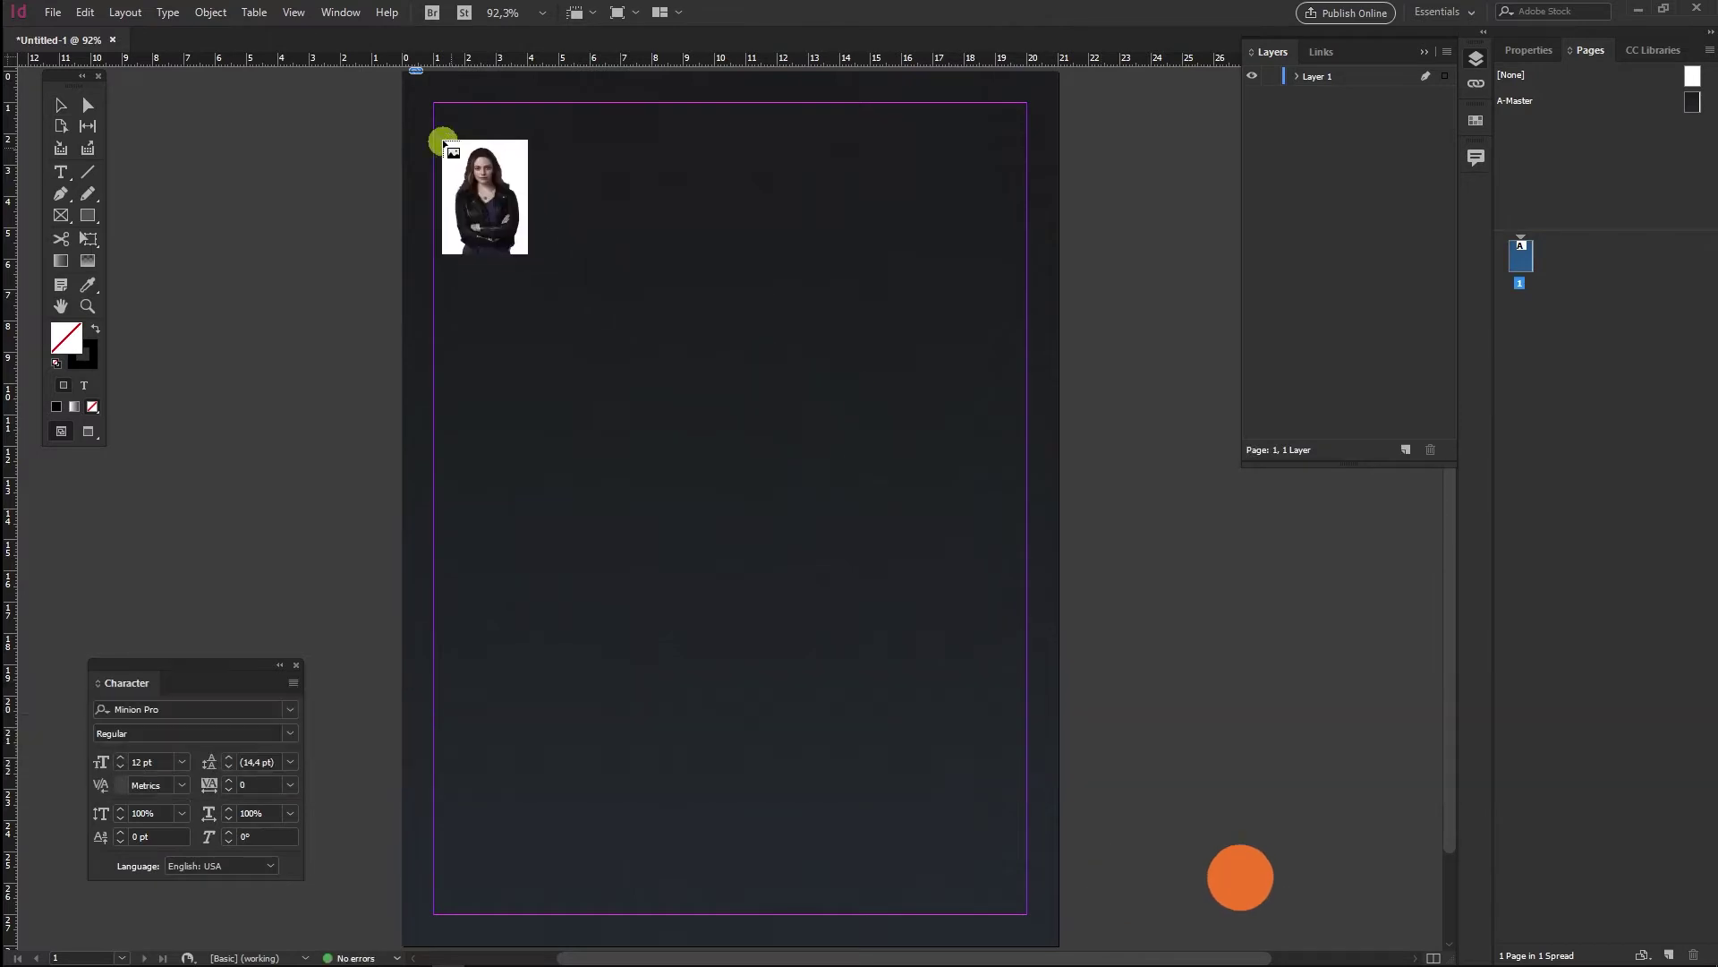
left_click(400, 68)
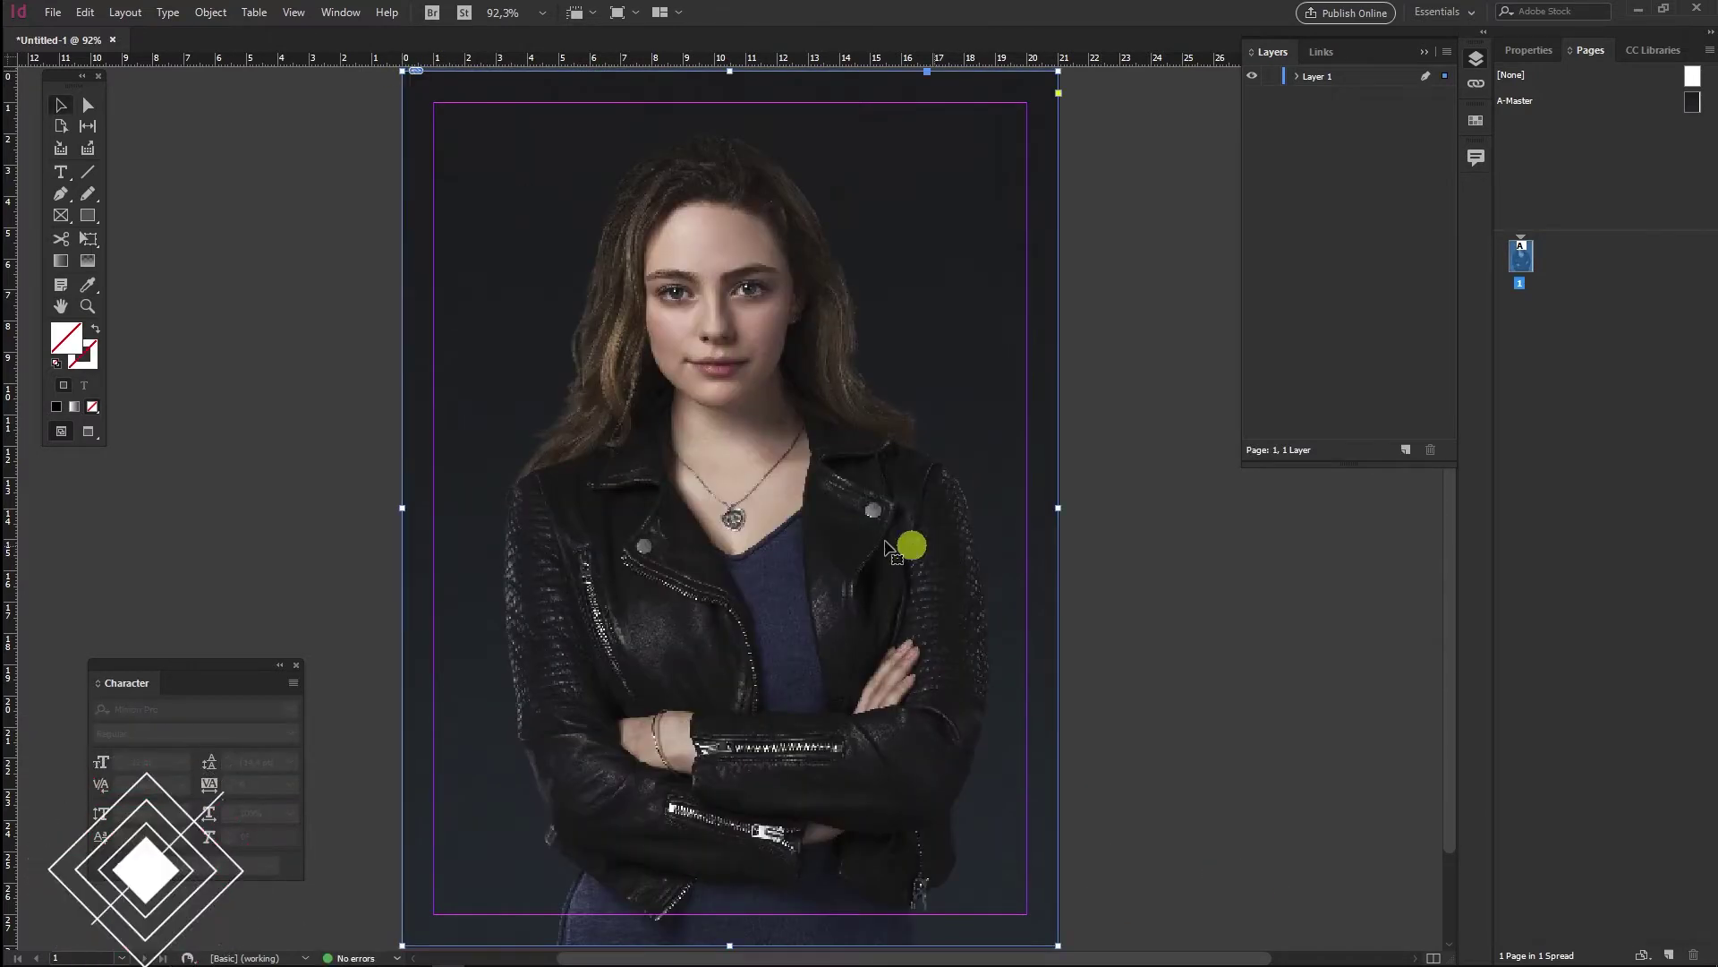
Set the placed portrait's display performance to high quality
right_click(856, 483)
mouse_move(990, 908)
left_click(1180, 883)
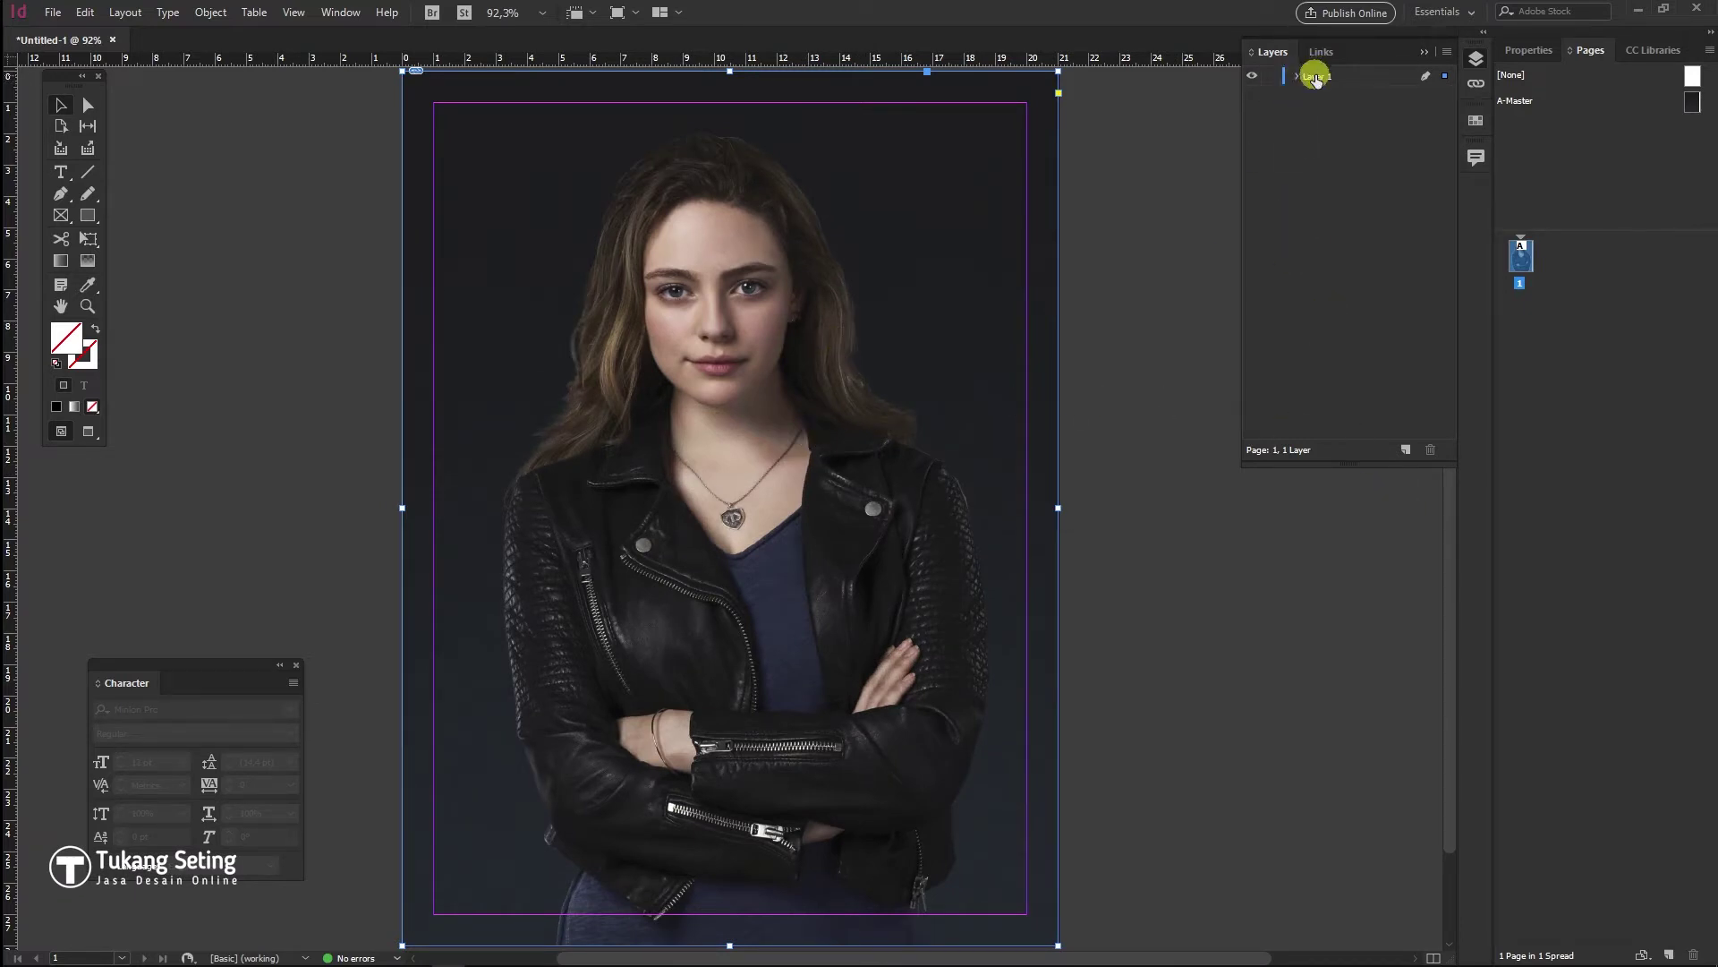
Add a new layer above Layer 1 and draw a margin-to-margin text frame near the page's upper edge containing LEGA
left_click(1273, 79)
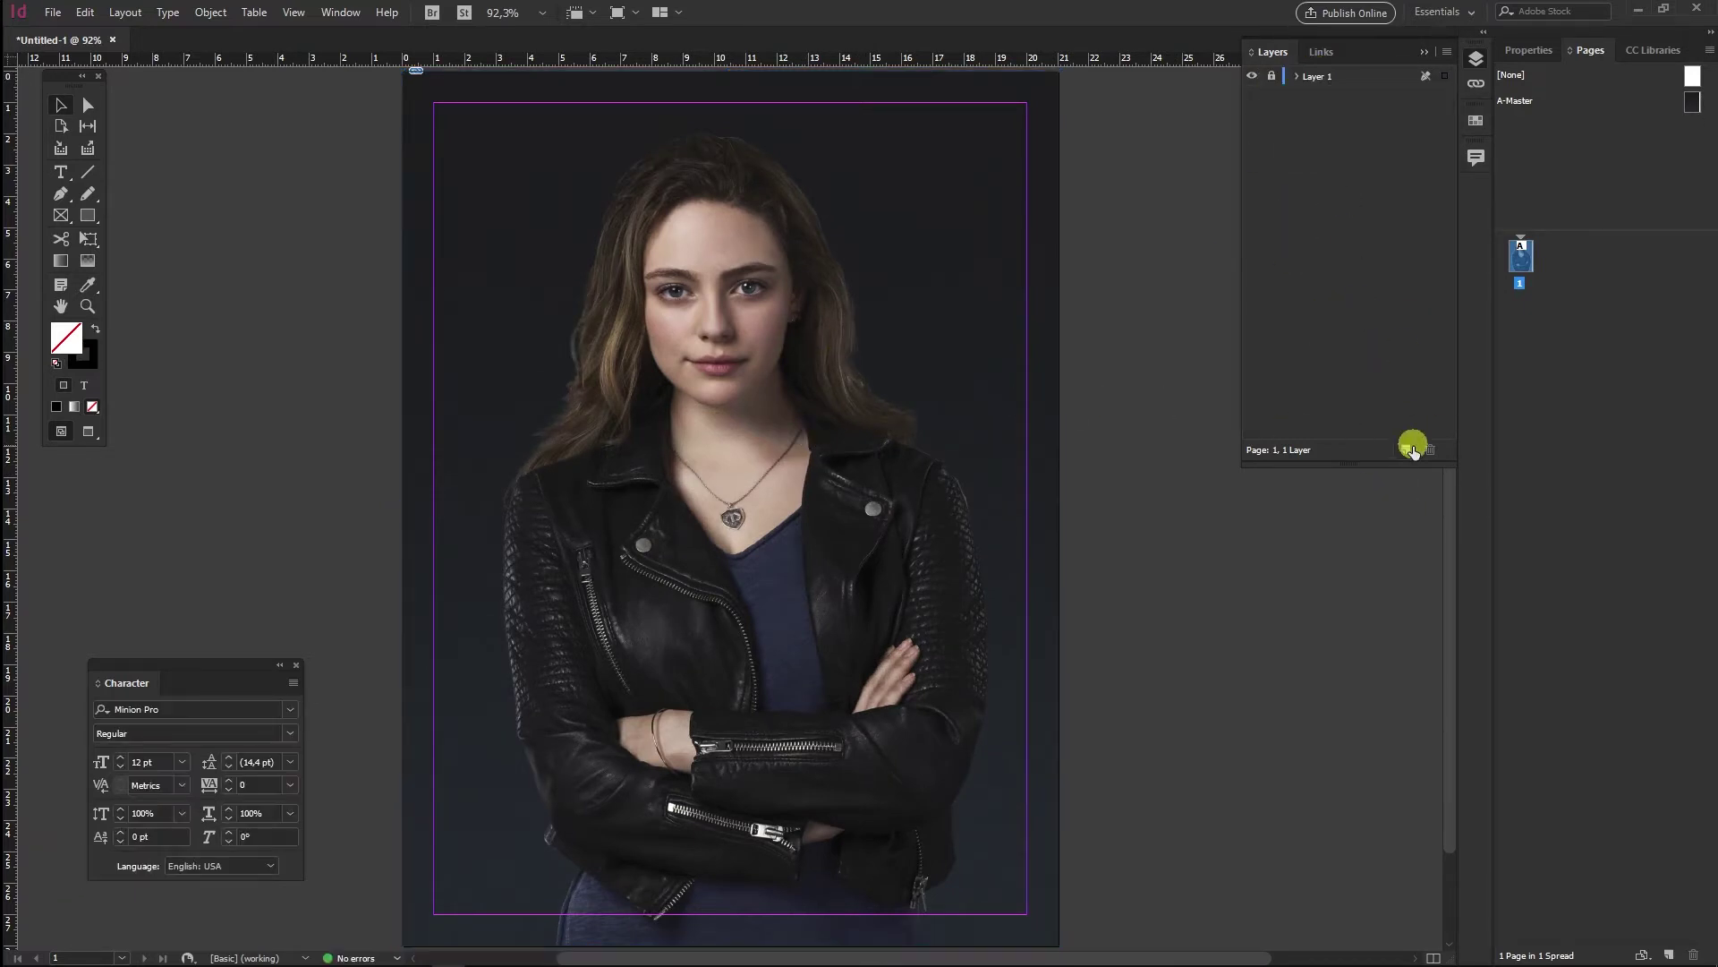
left_click(1273, 77)
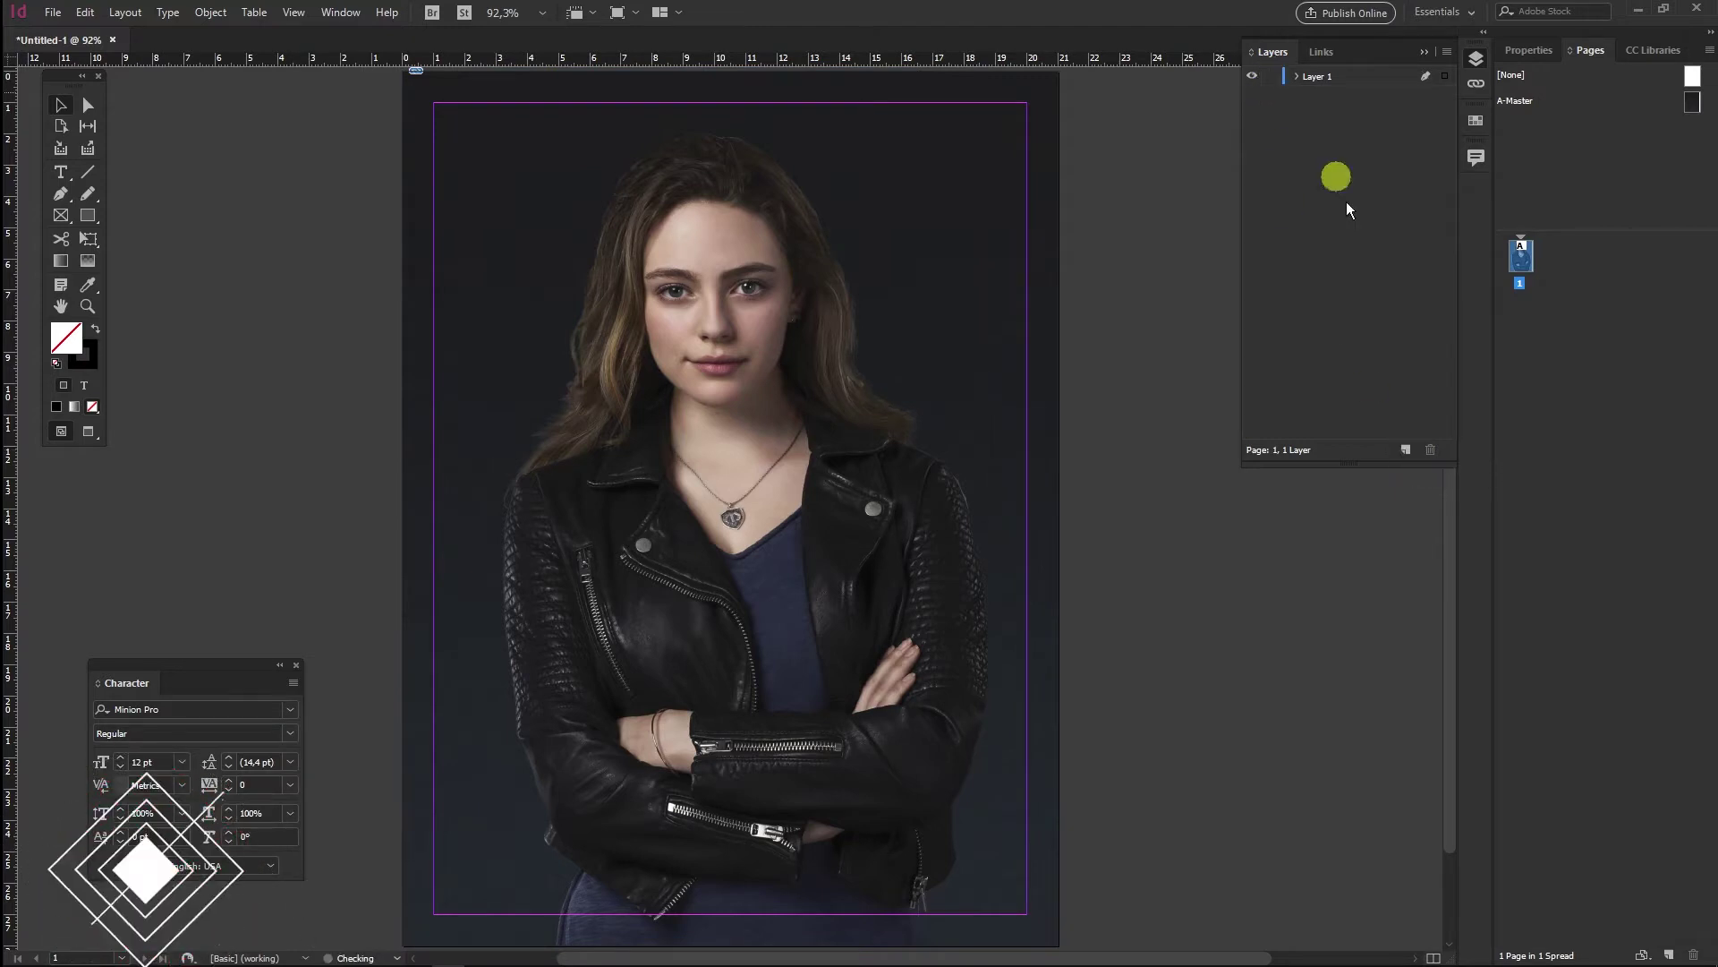
left_click(1407, 450)
left_click(60, 172)
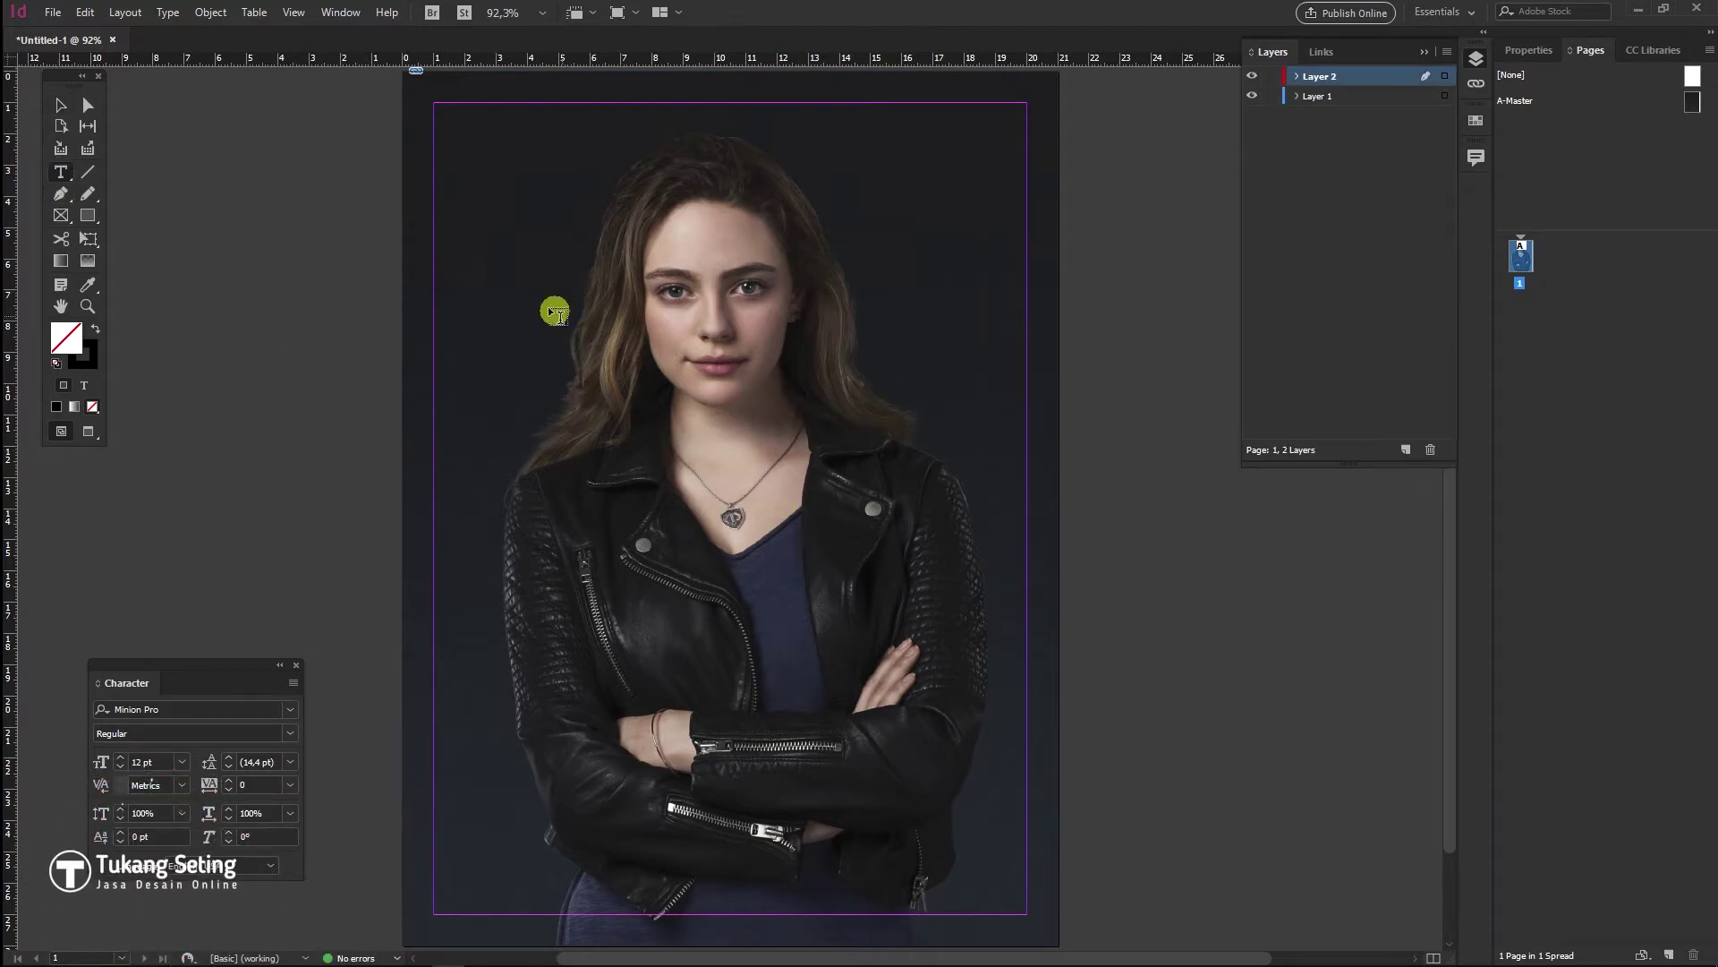
left_click_drag(433, 177, 1018, 297)
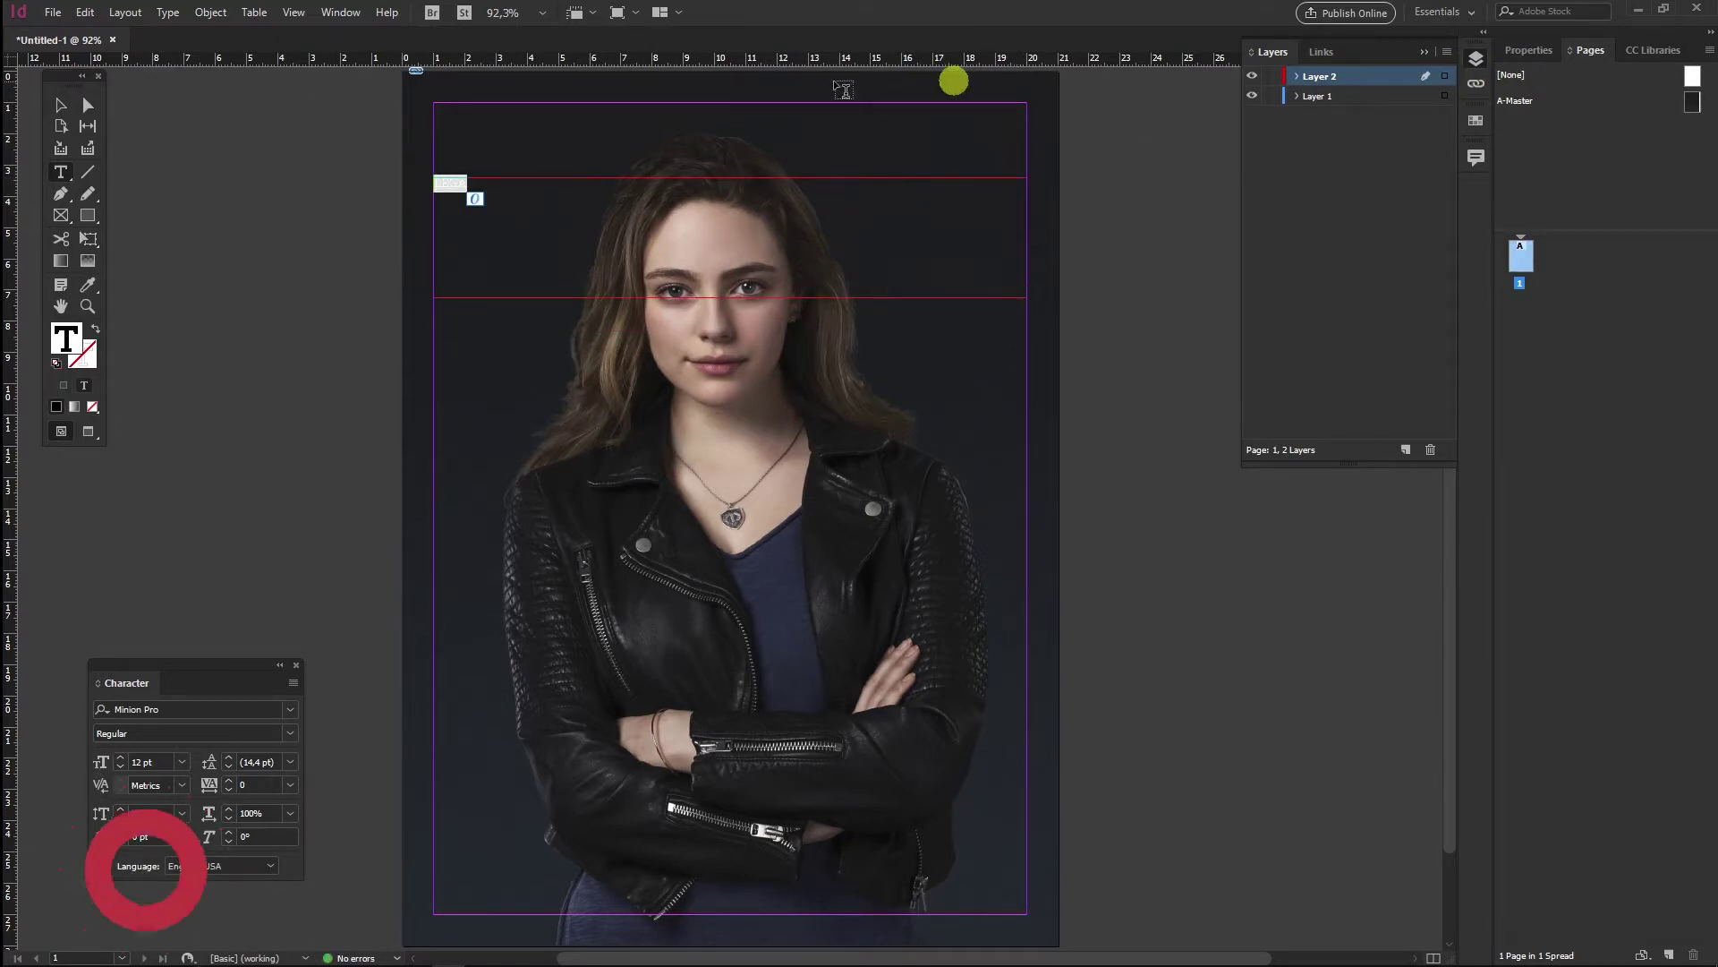
Show the colour swatches and fill the LEGA text with the Paper swatch
left_click(341, 12)
mouse_move(528, 137)
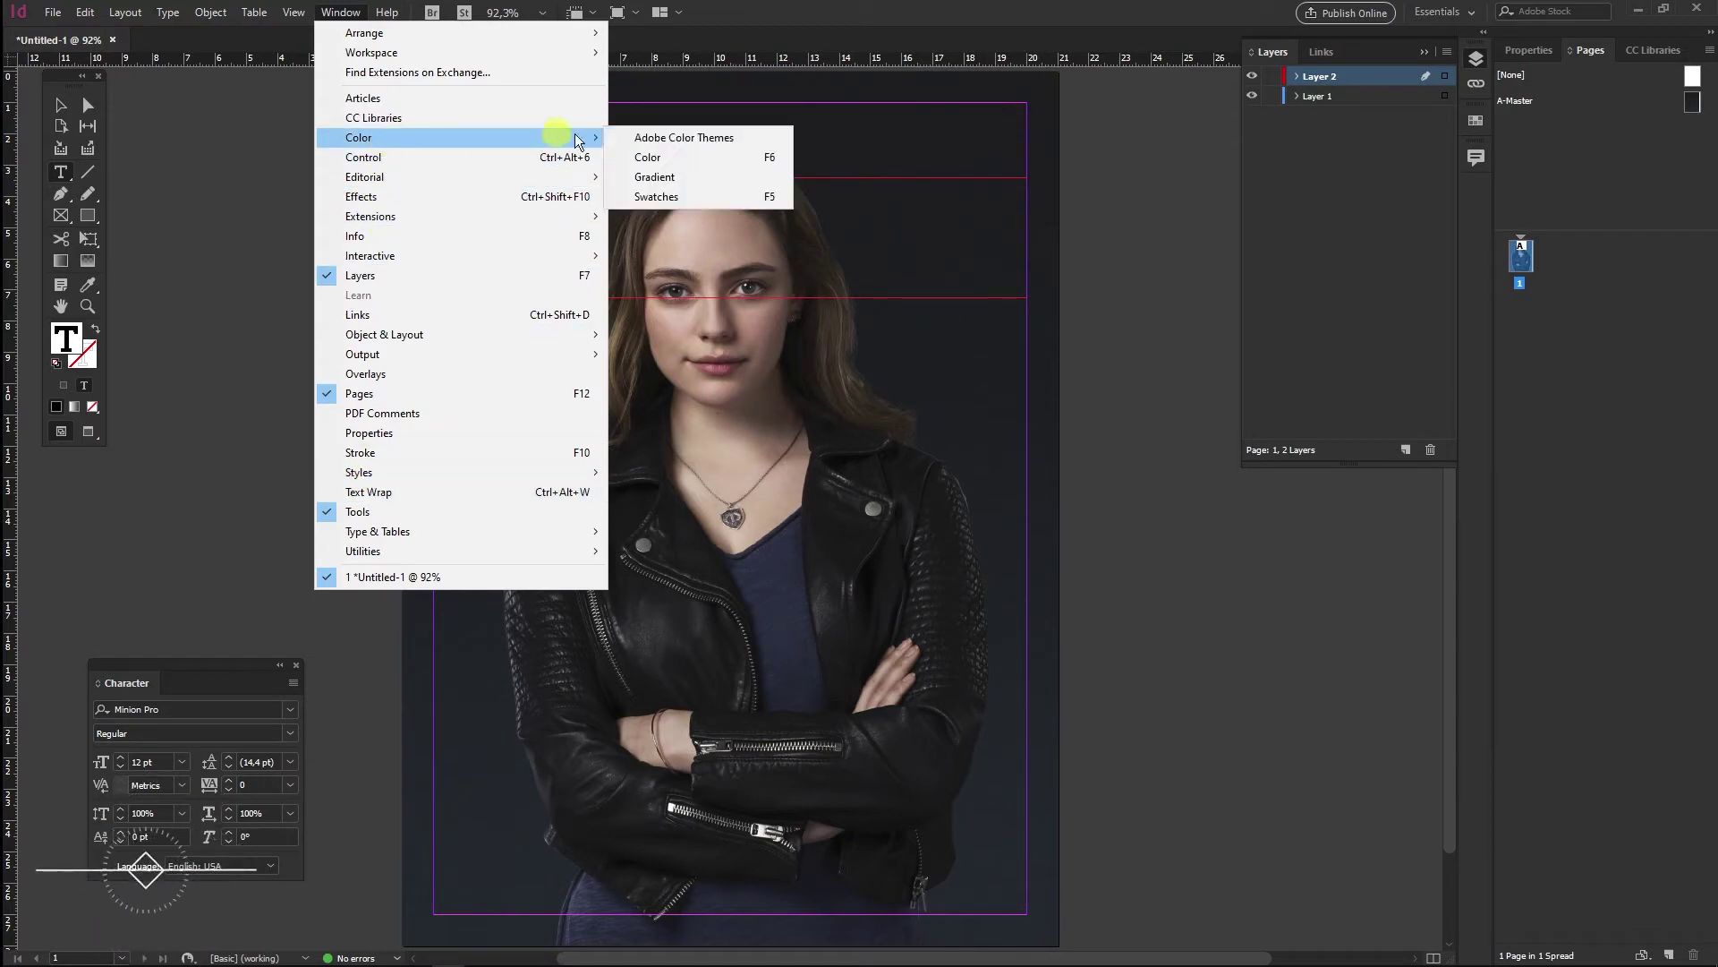
left_click(694, 199)
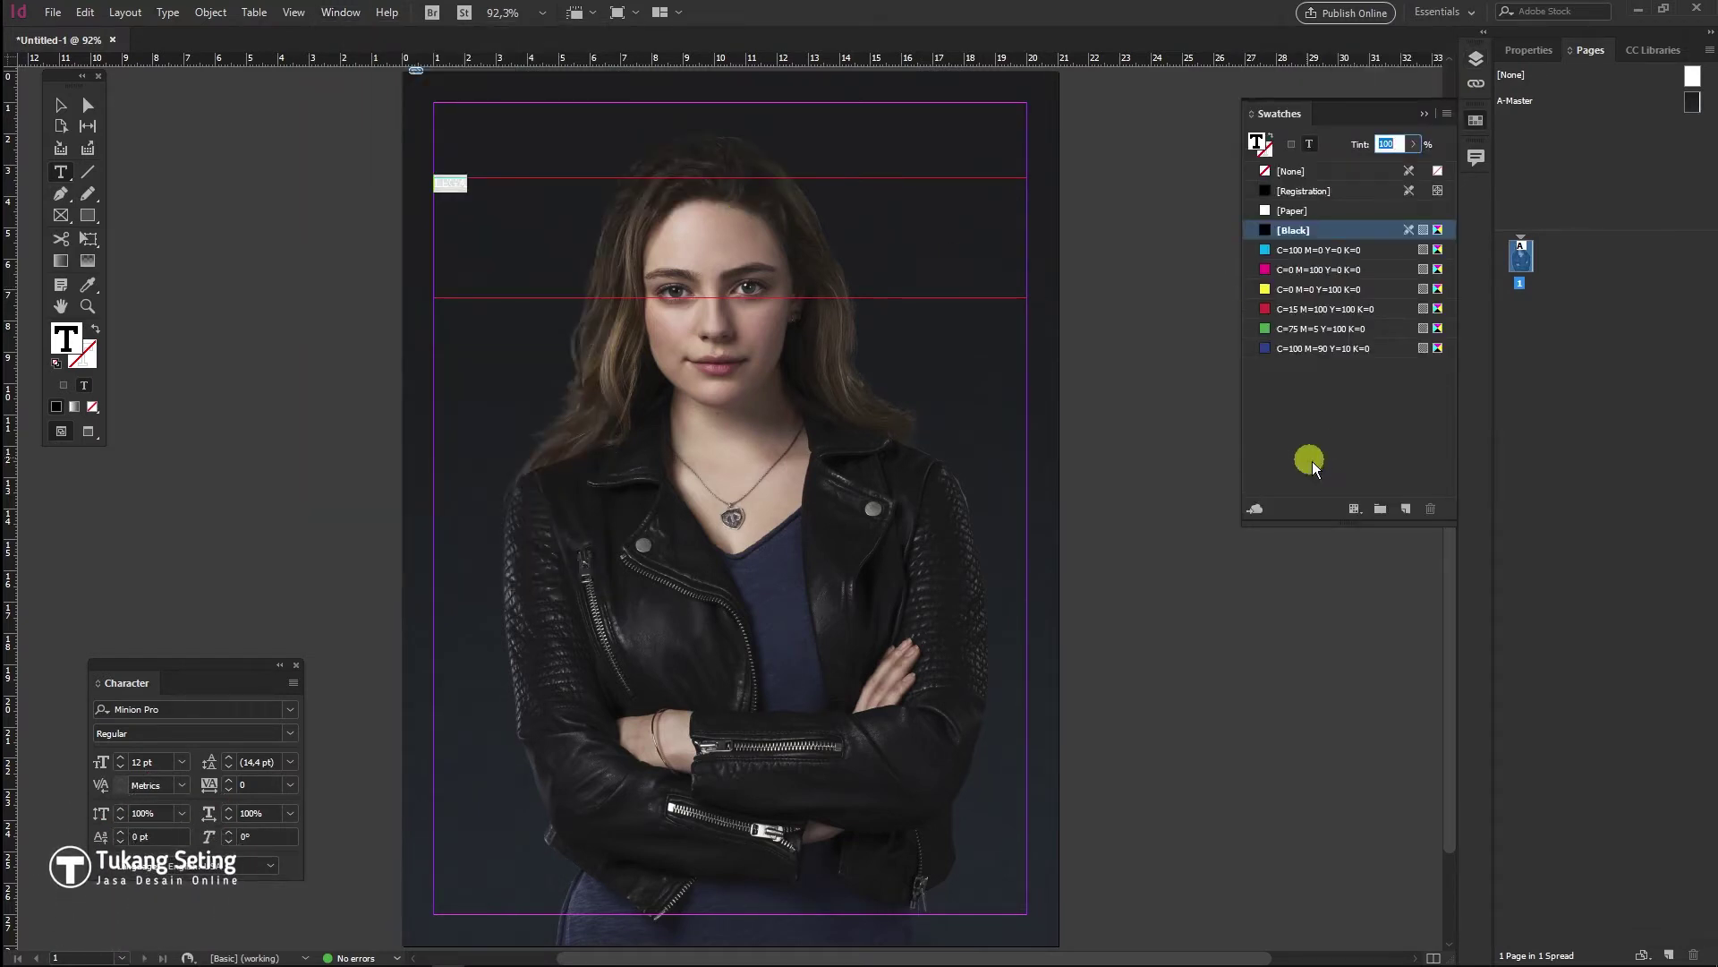
left_click(1292, 213)
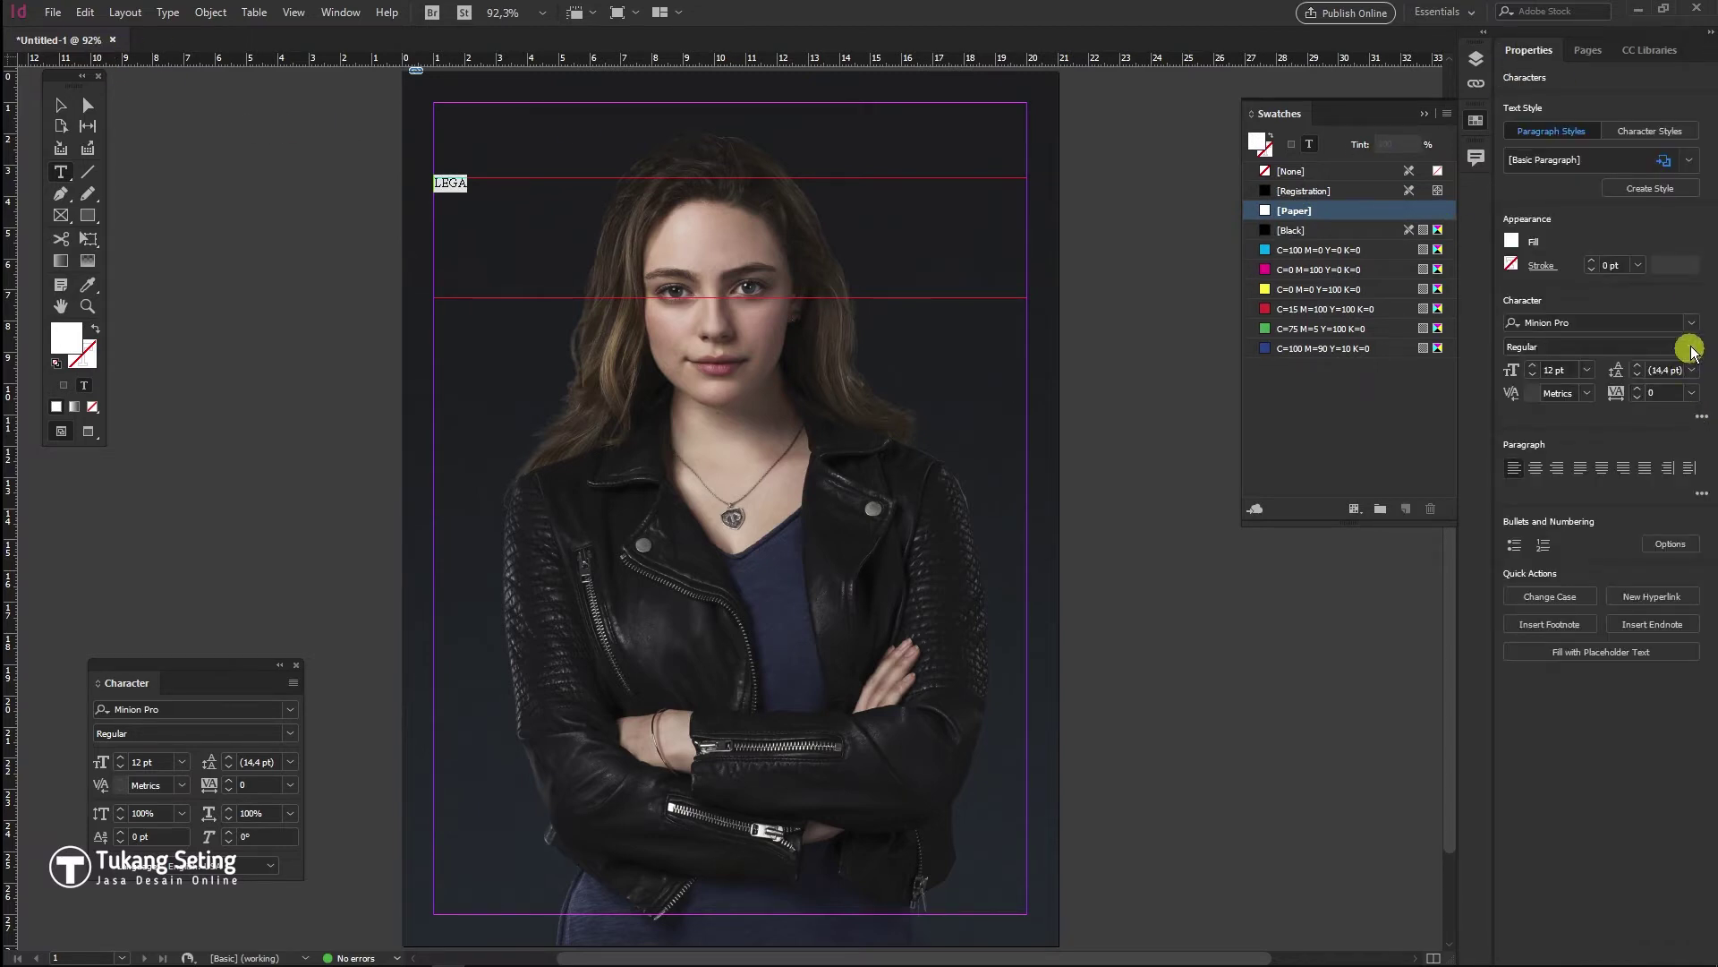
Change the LEGA text's font to Boost SSi Bold Italic
left_click(1692, 322)
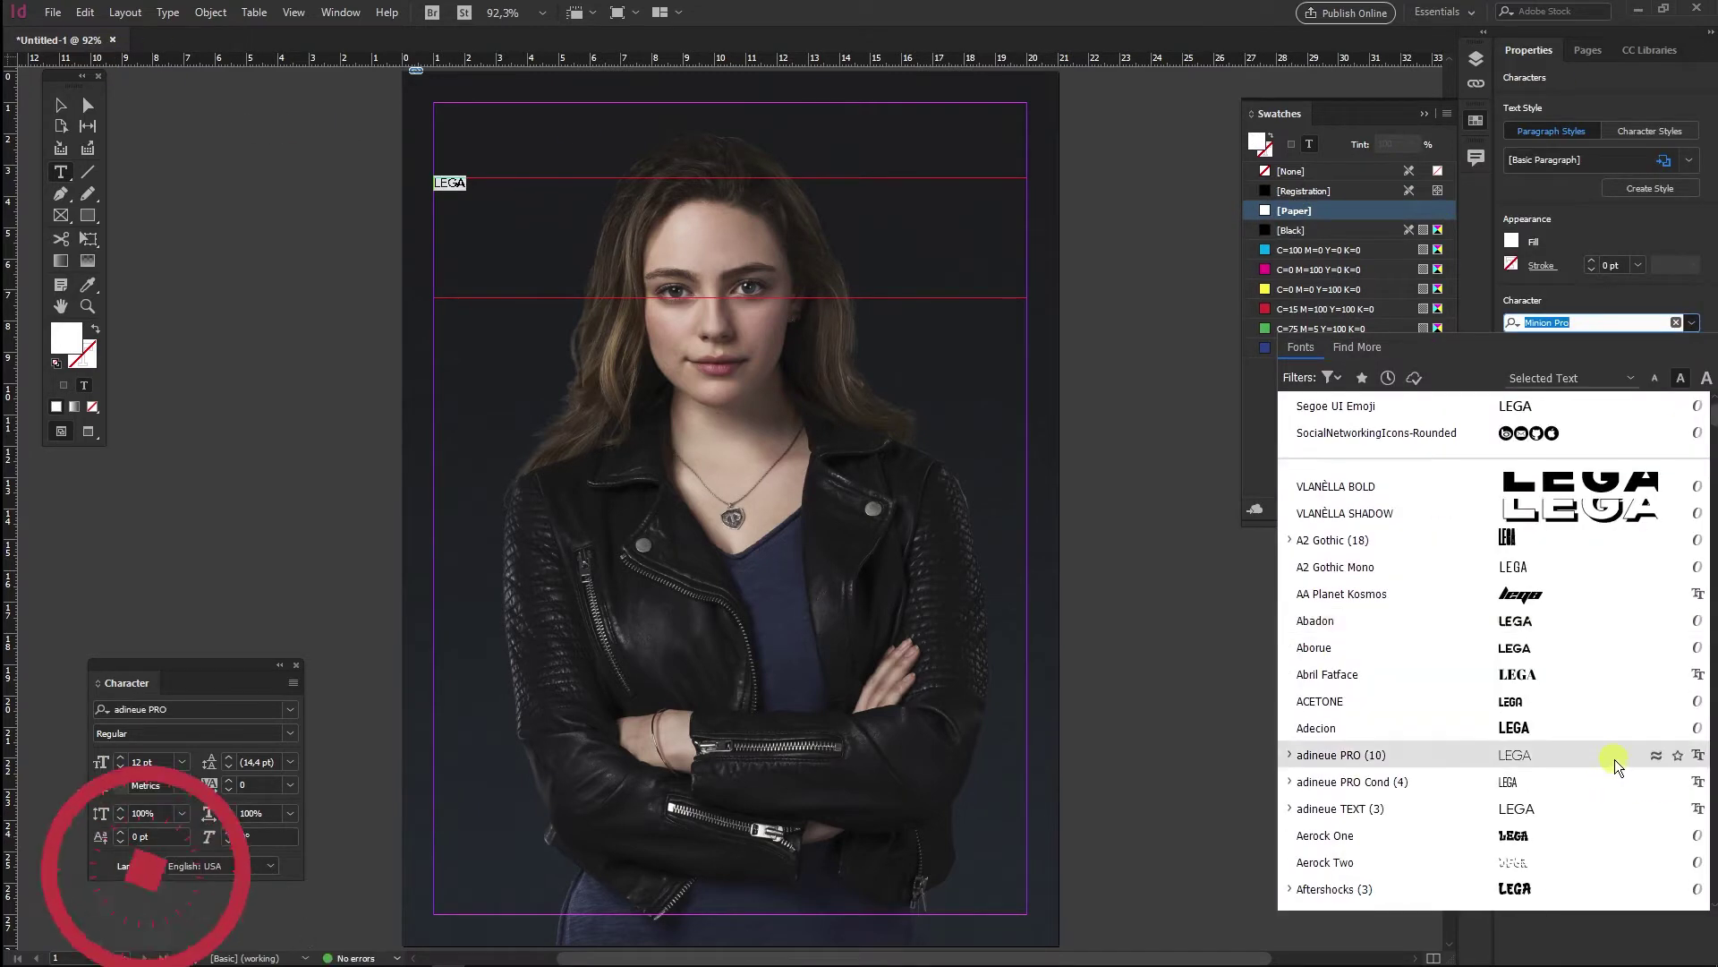
scroll(1611, 766, "down", 5)
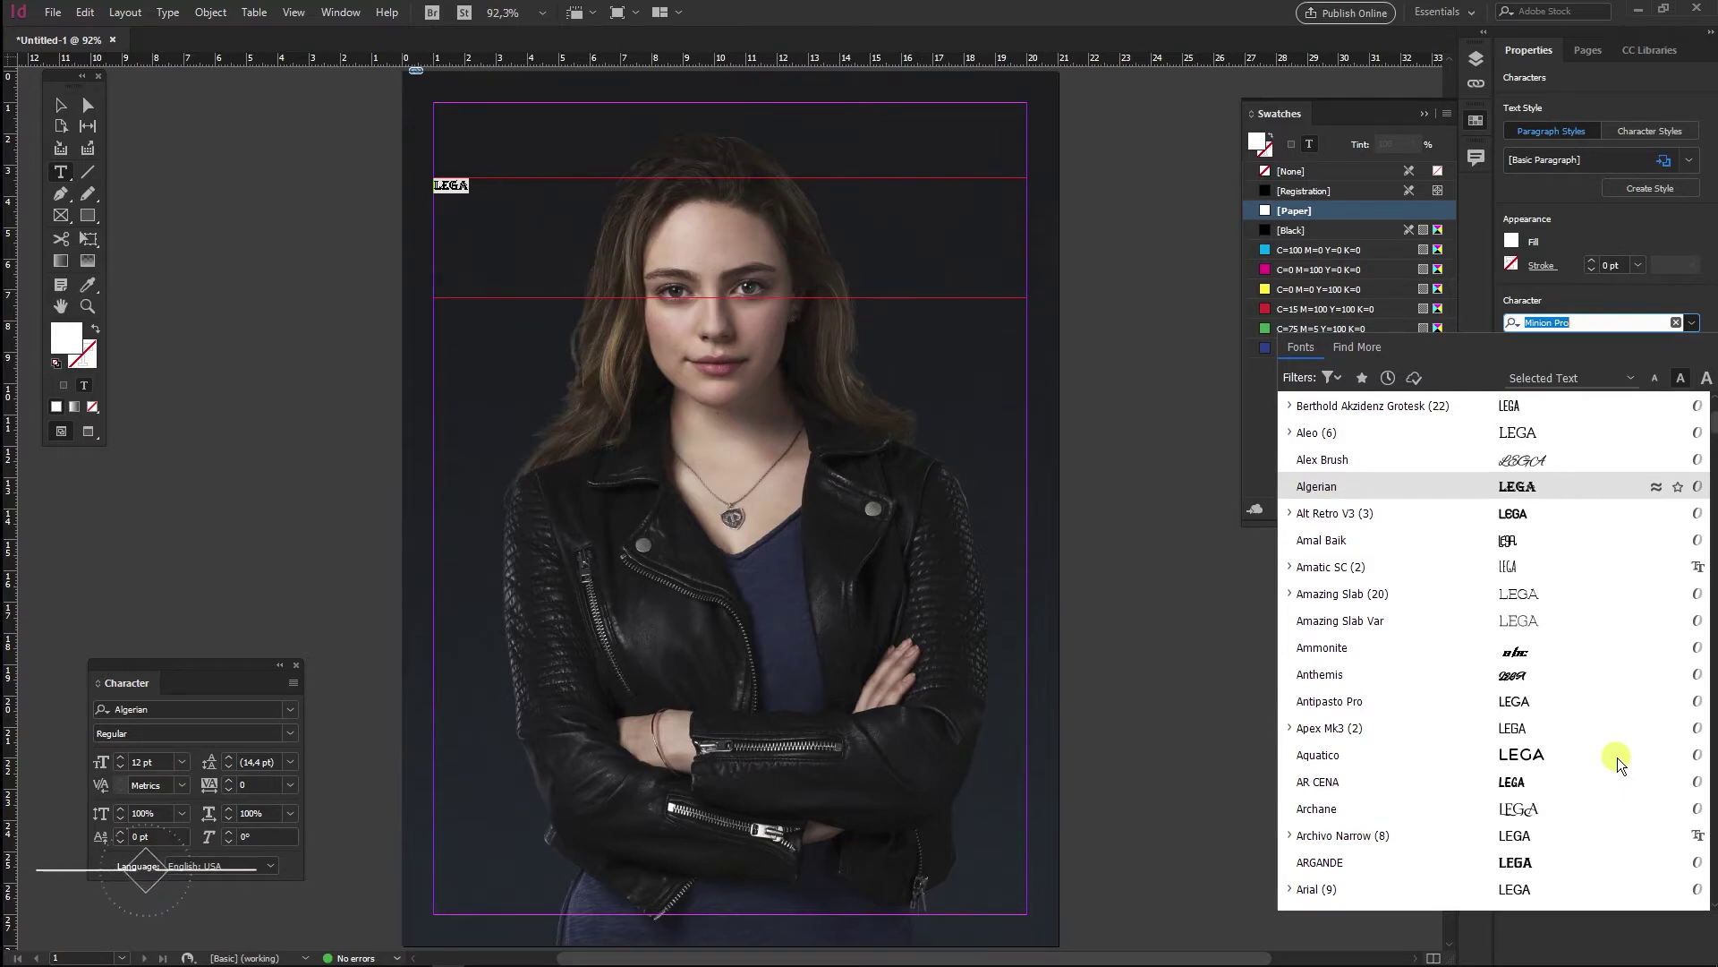
scroll(1620, 763, "down", 10)
scroll(1620, 763, "down", 15)
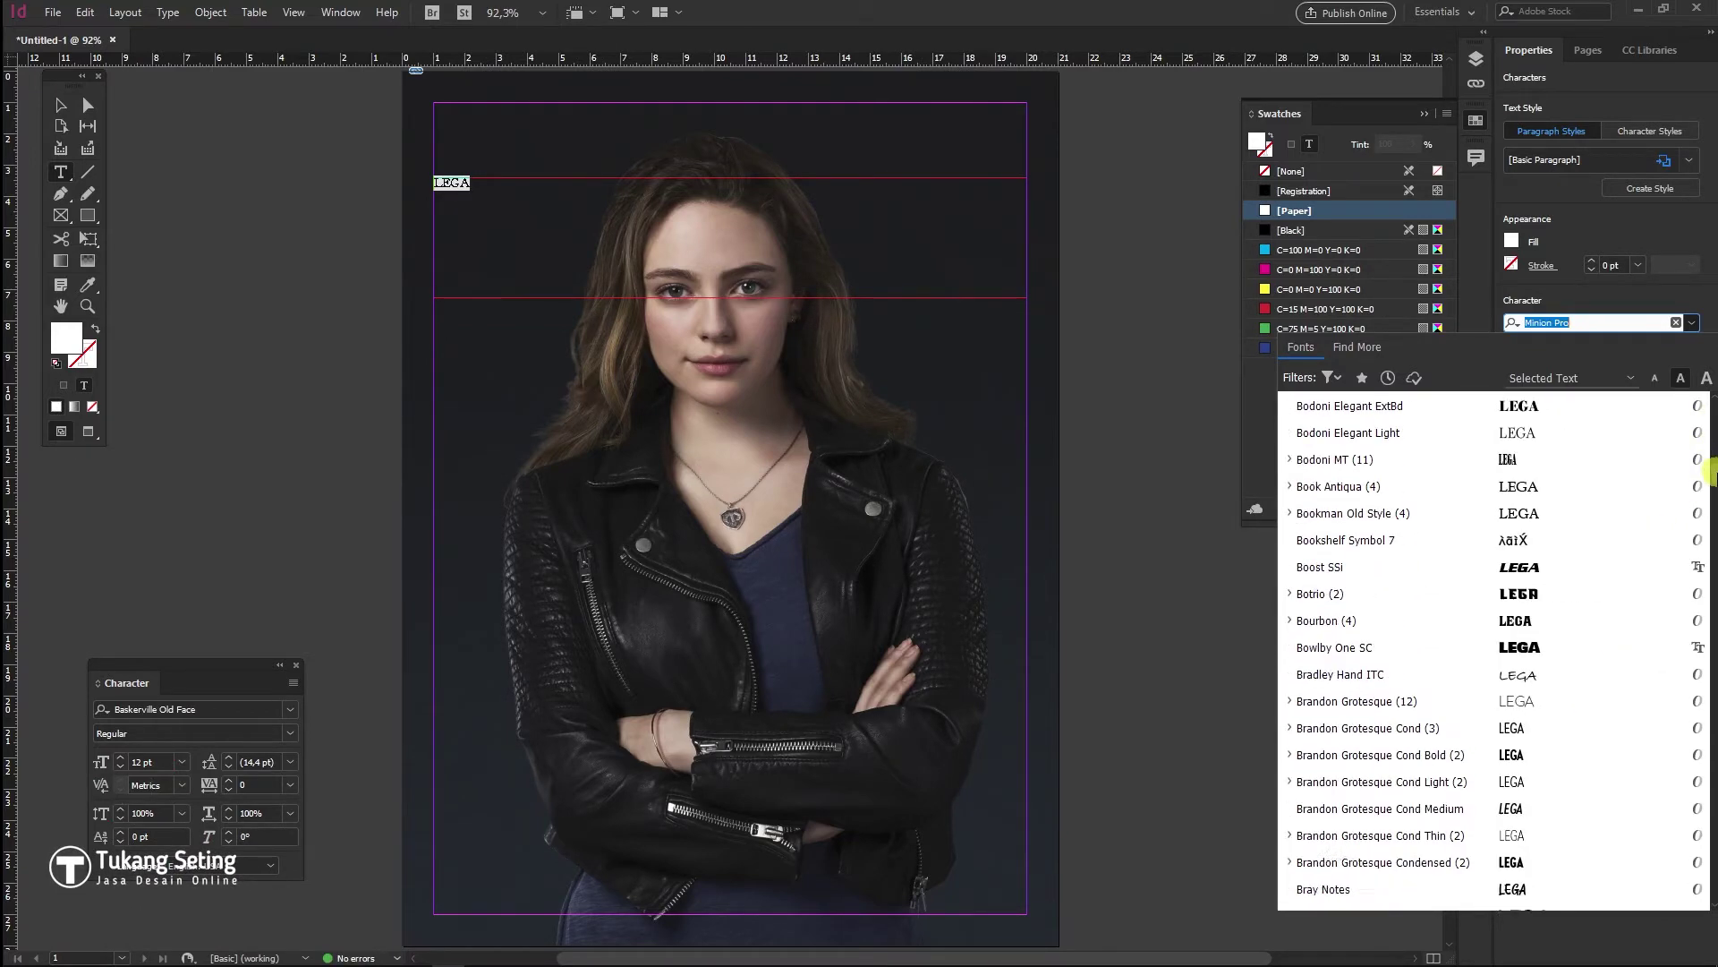
scroll(1712, 473, "down", 3)
left_click(1516, 487)
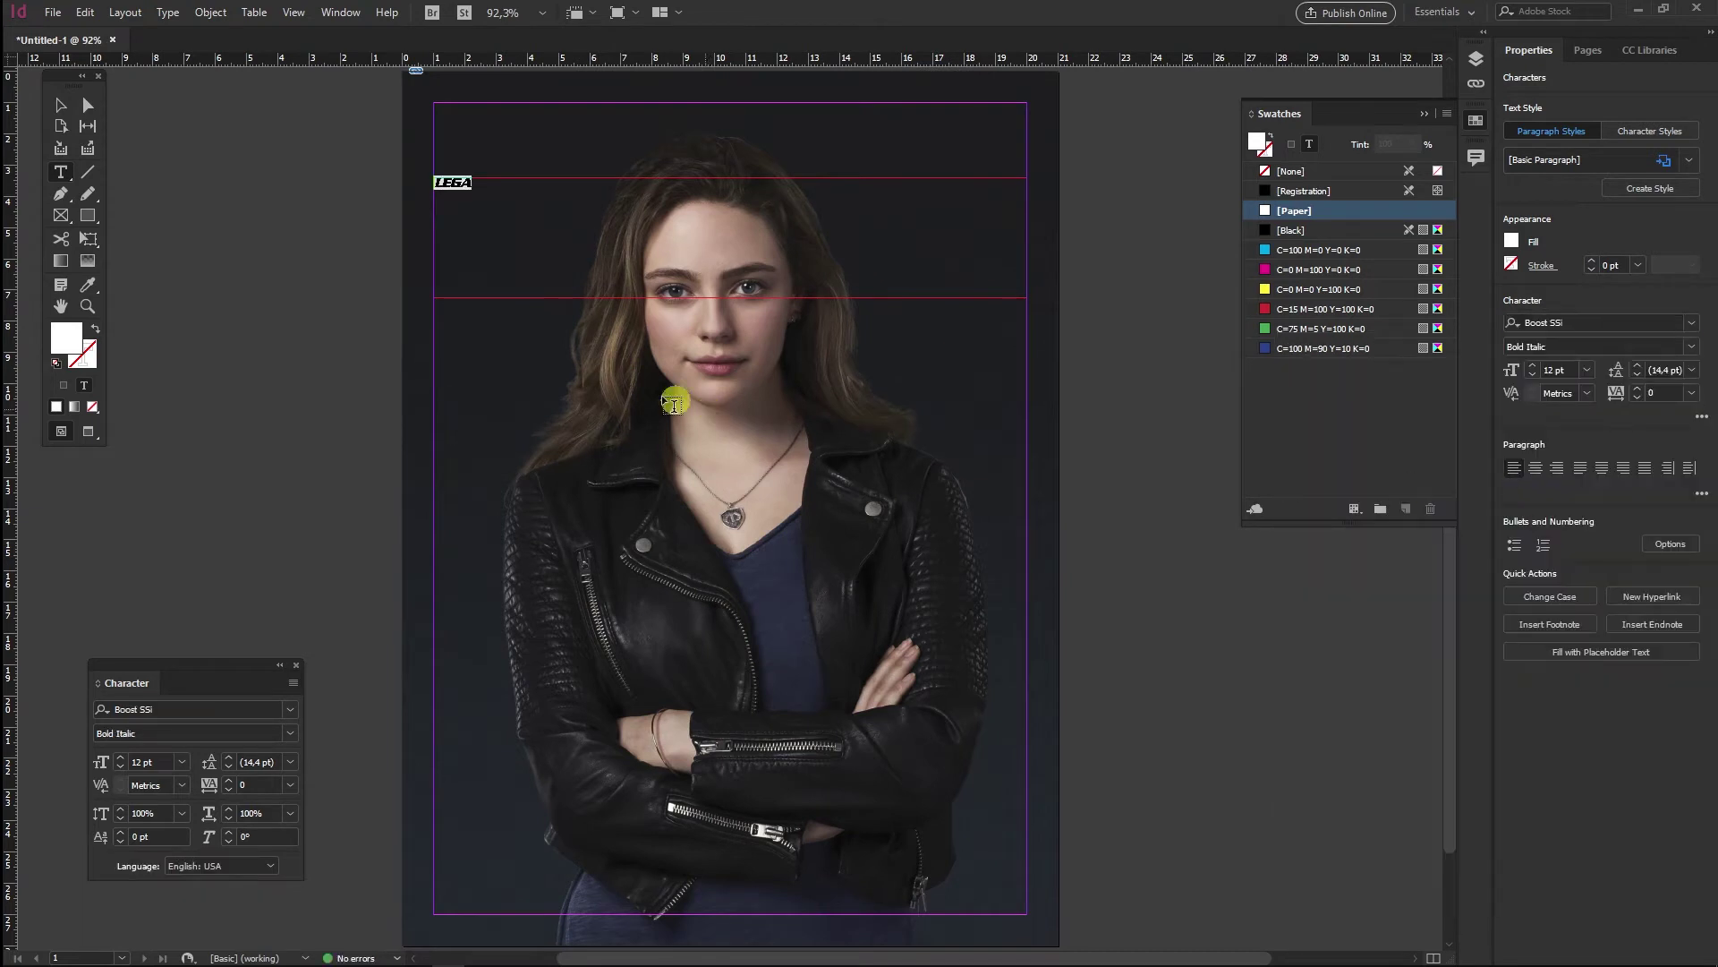
Complete the masthead text so that it reads LEGACIES
type("cia")
key("BackSpace")
key("BackSpace")
key("BackSpace")
type("CIES")
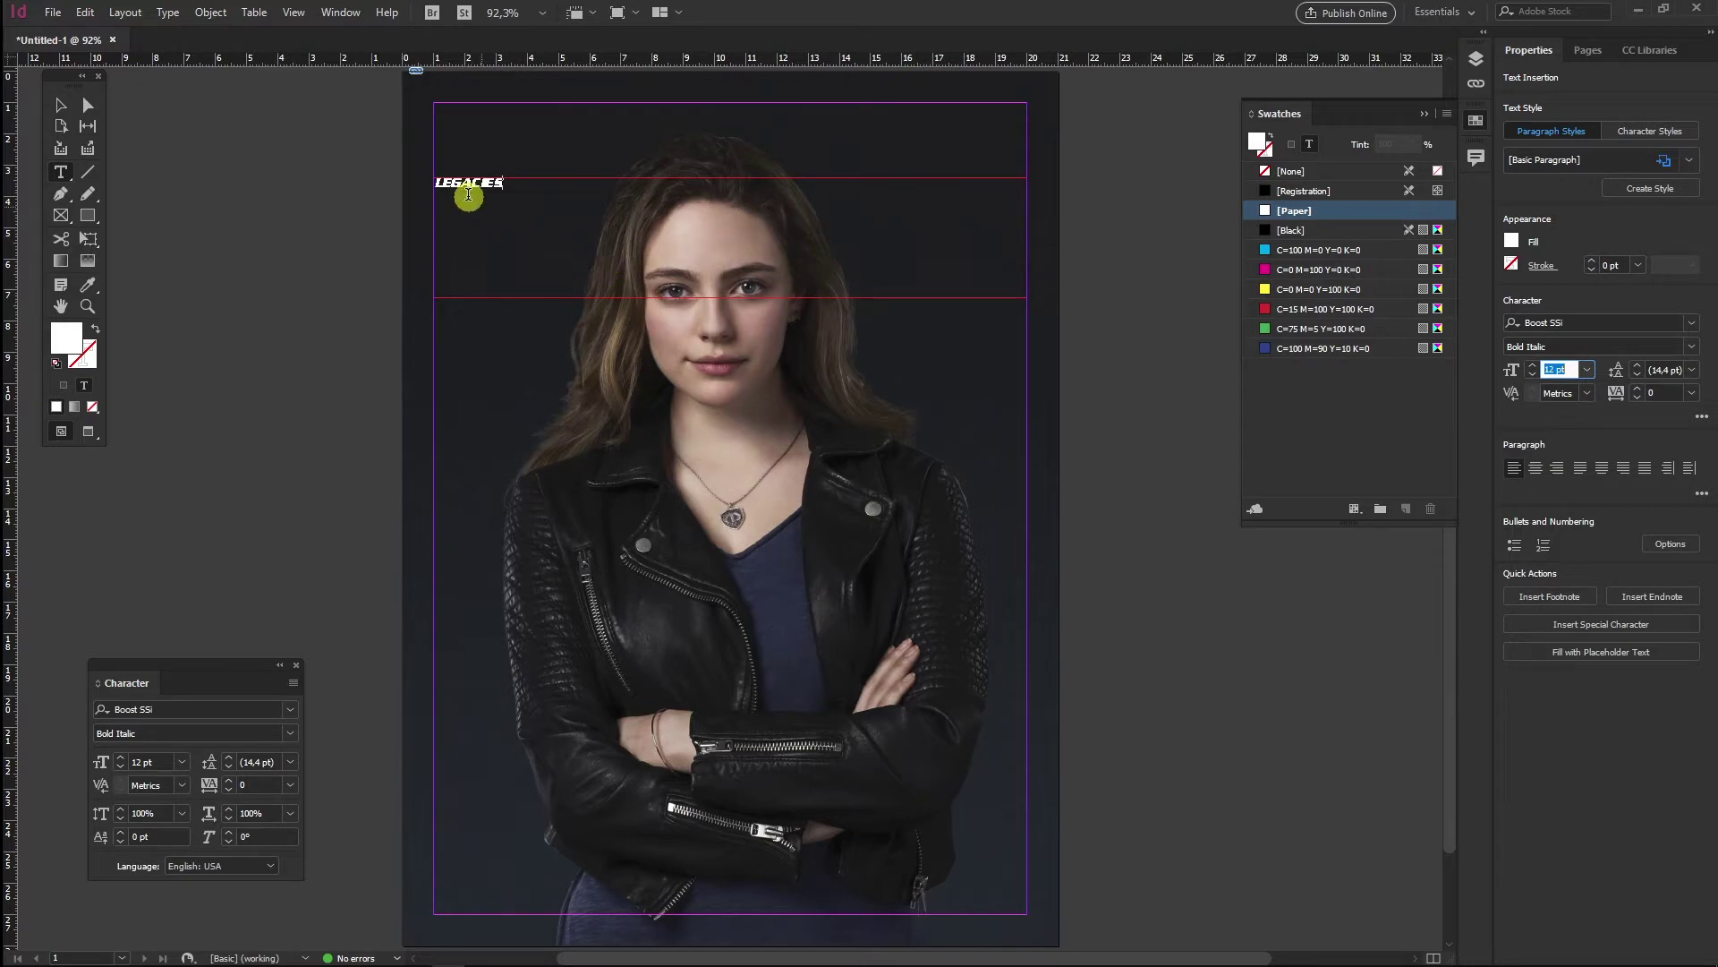
Enlarge the LEGACIES masthead to 102 pt, centre it in its frame and deselect it
key("ctrl+alt+shift+period")
key("ctrl+alt+shift+period")
key("ctrl+alt+shift+period")
key("ctrl+alt+shift+period")
key("ctrl+alt+shift+period")
key("ctrl+alt+shift+period")
key("ctrl+alt+shift+period")
key("ctrl+alt+shift+period")
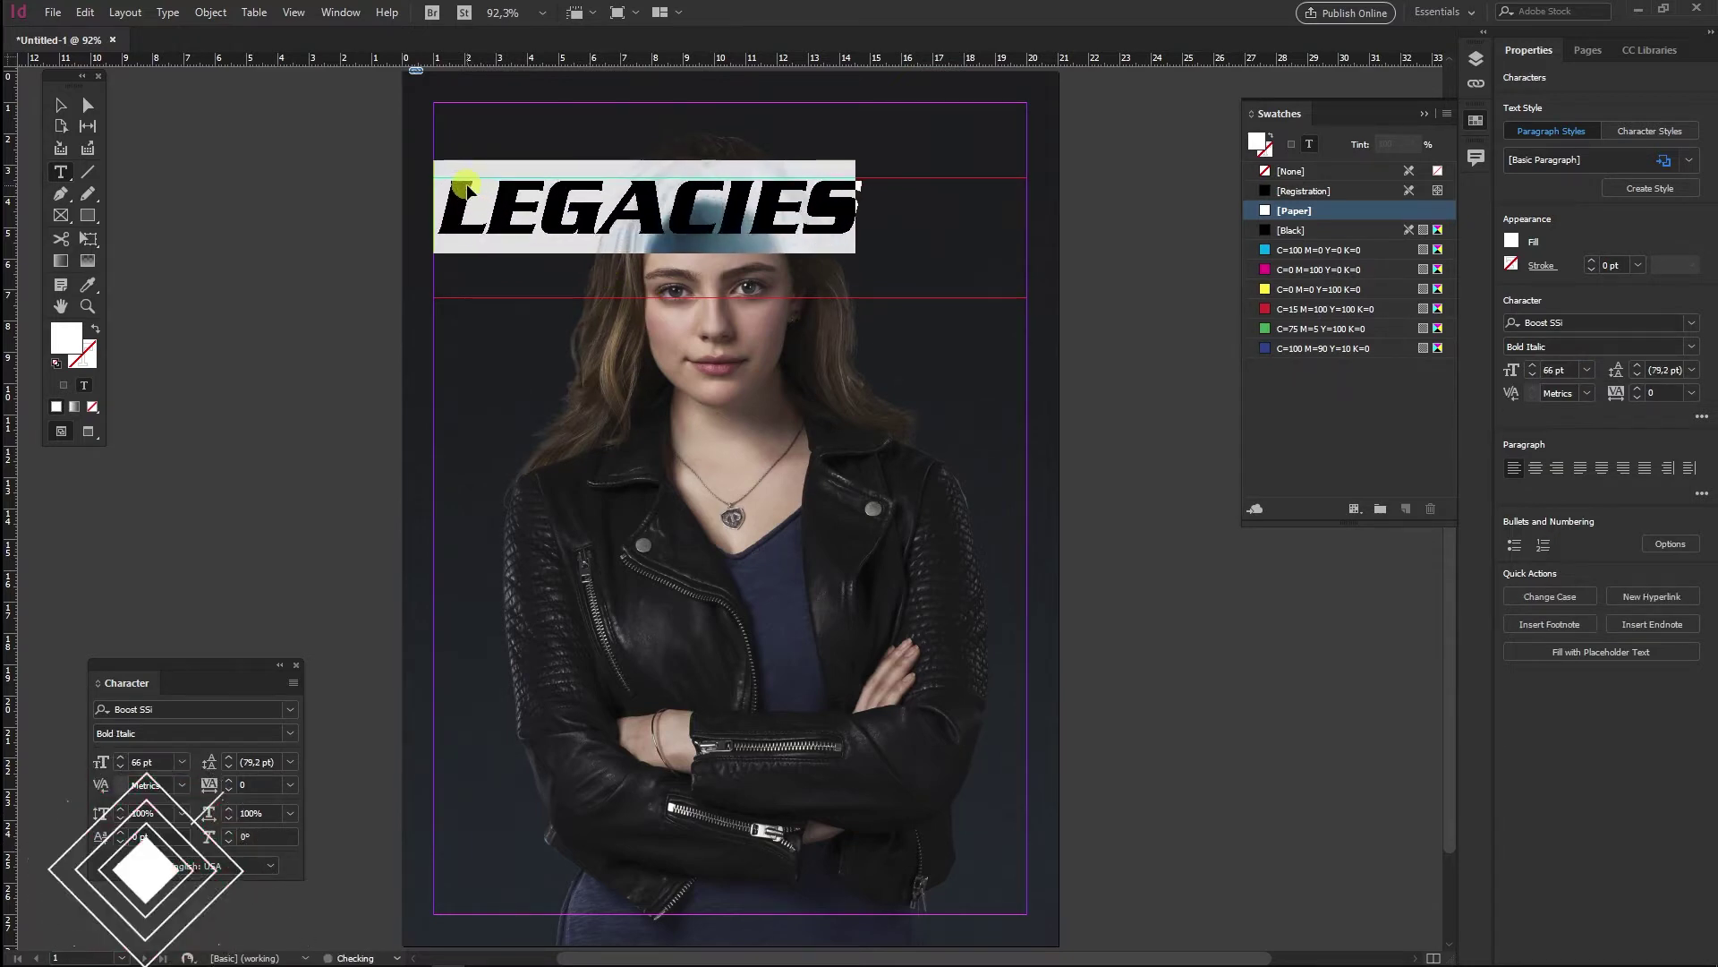
key("ctrl+alt+shift+period")
key("ctrl+shift+c")
key("Escape")
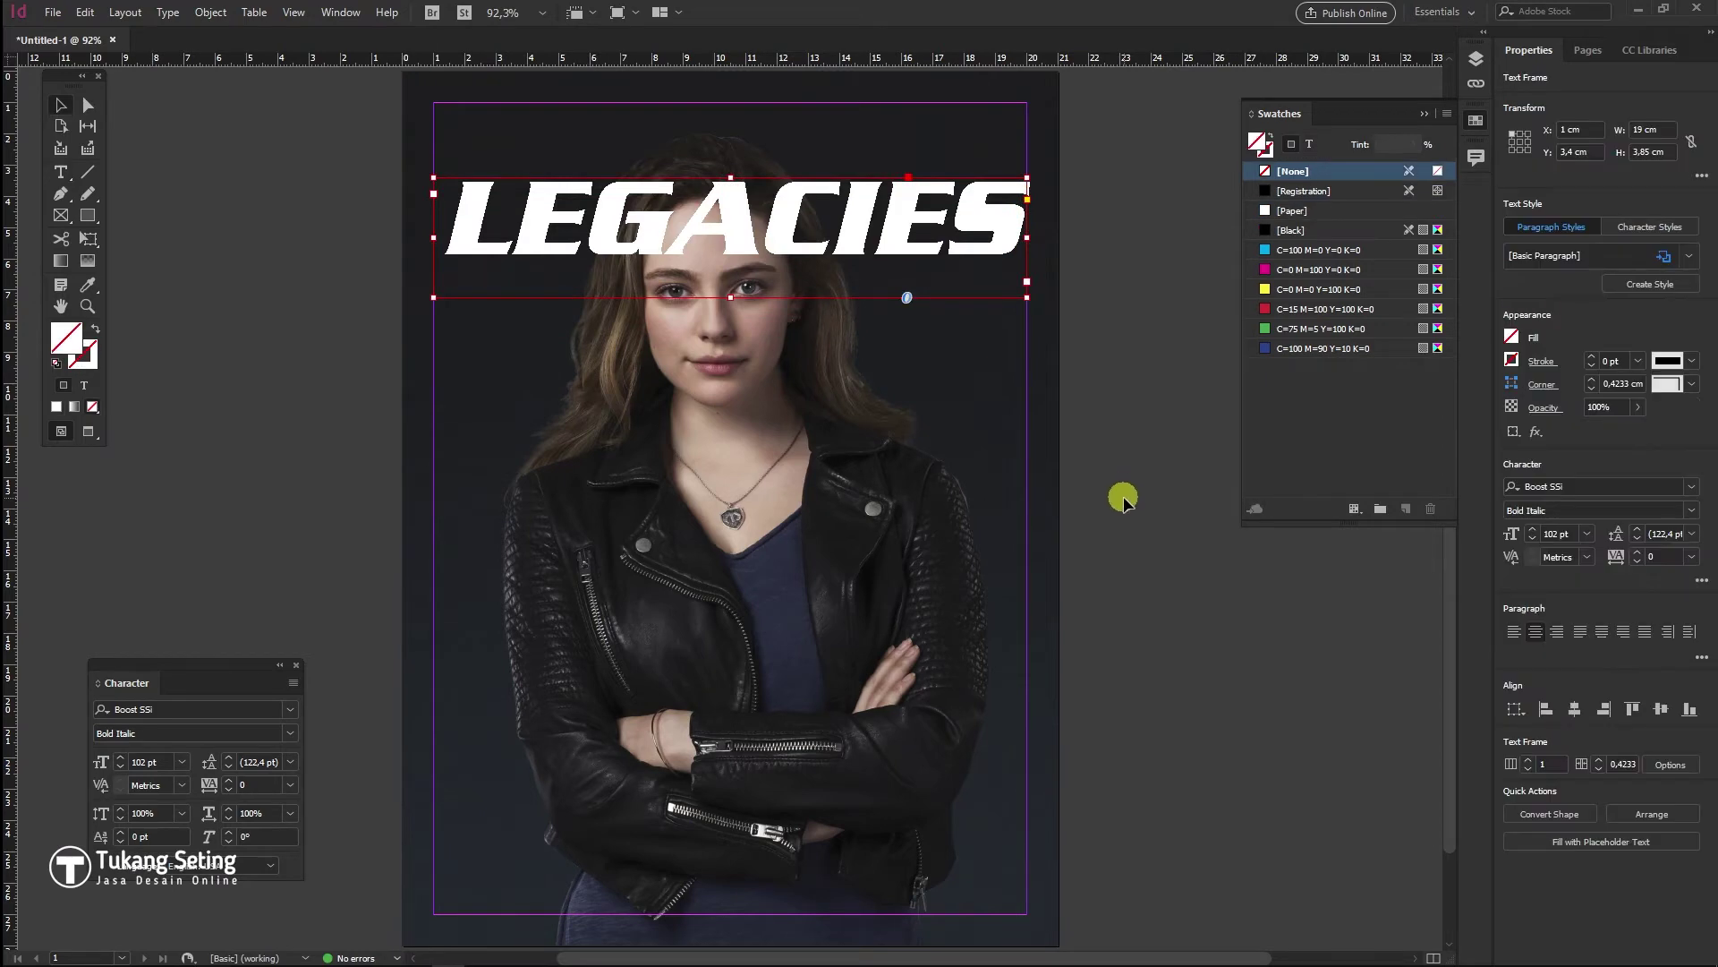
left_click(825, 360)
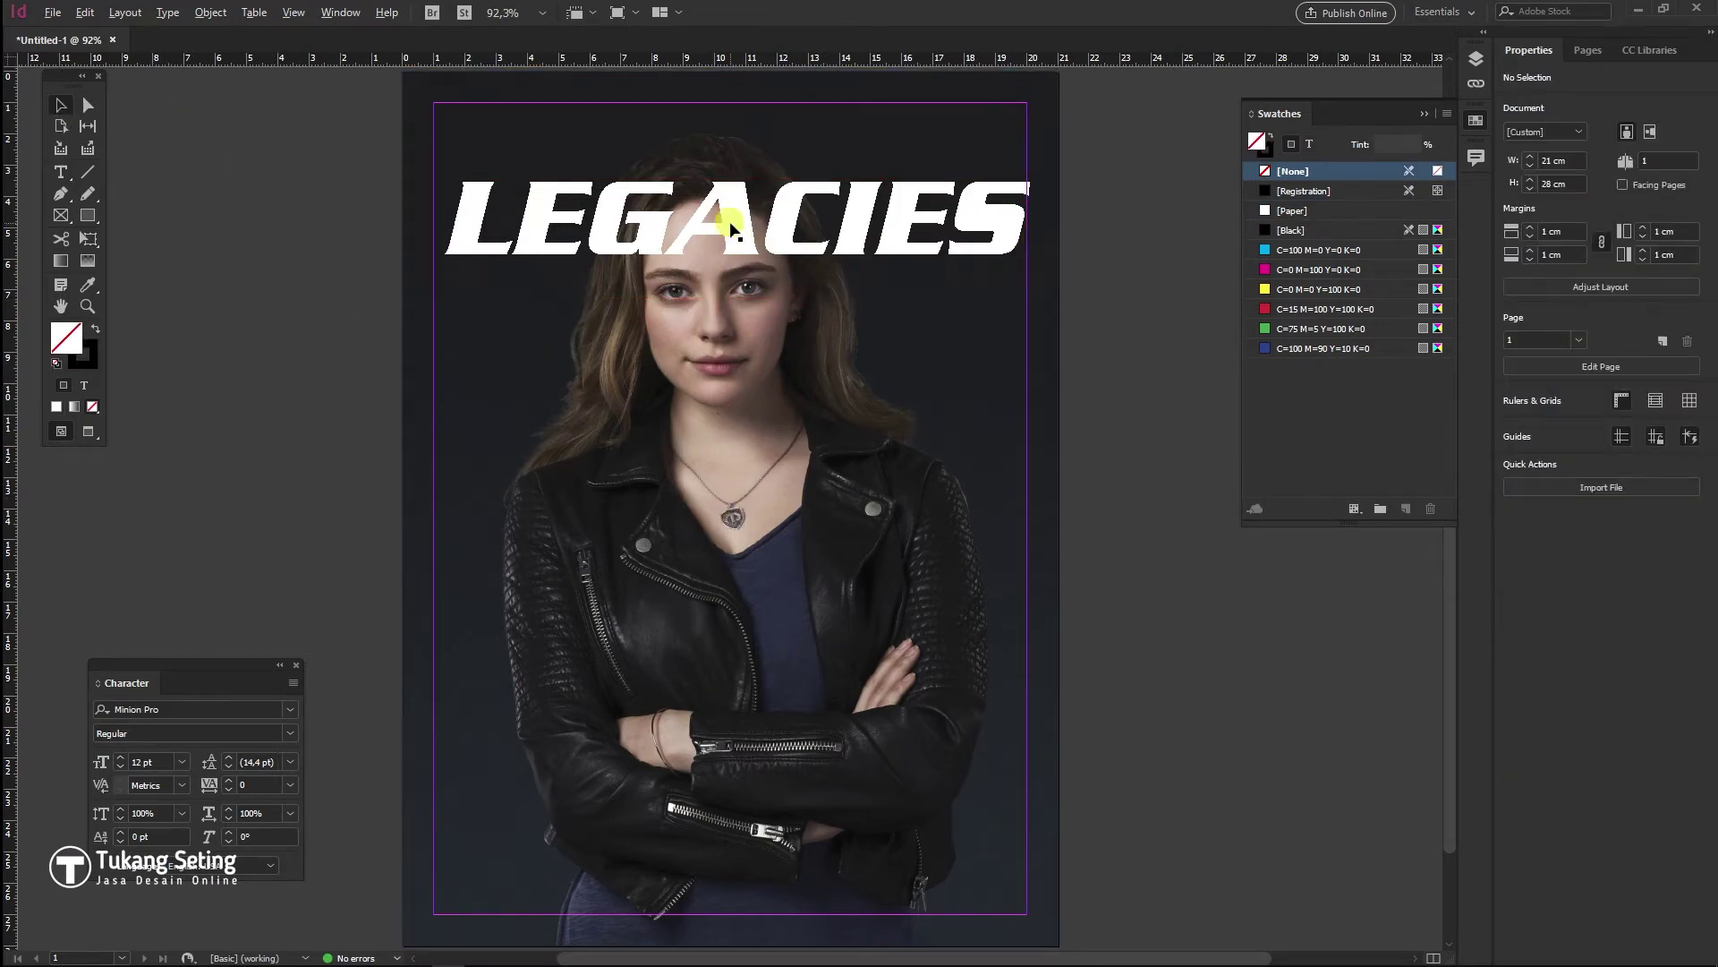
Move the LEGACIES masthead frame up to about X 0.78 cm, Y 2.36 cm and deselect it
scroll(730, 224, "up", 2)
scroll(798, 449, "up", 2)
mouse_move(818, 429)
left_mouse_down()
mouse_move(818, 306)
mouse_move(810, 430)
left_mouse_up()
left_click(1304, 652)
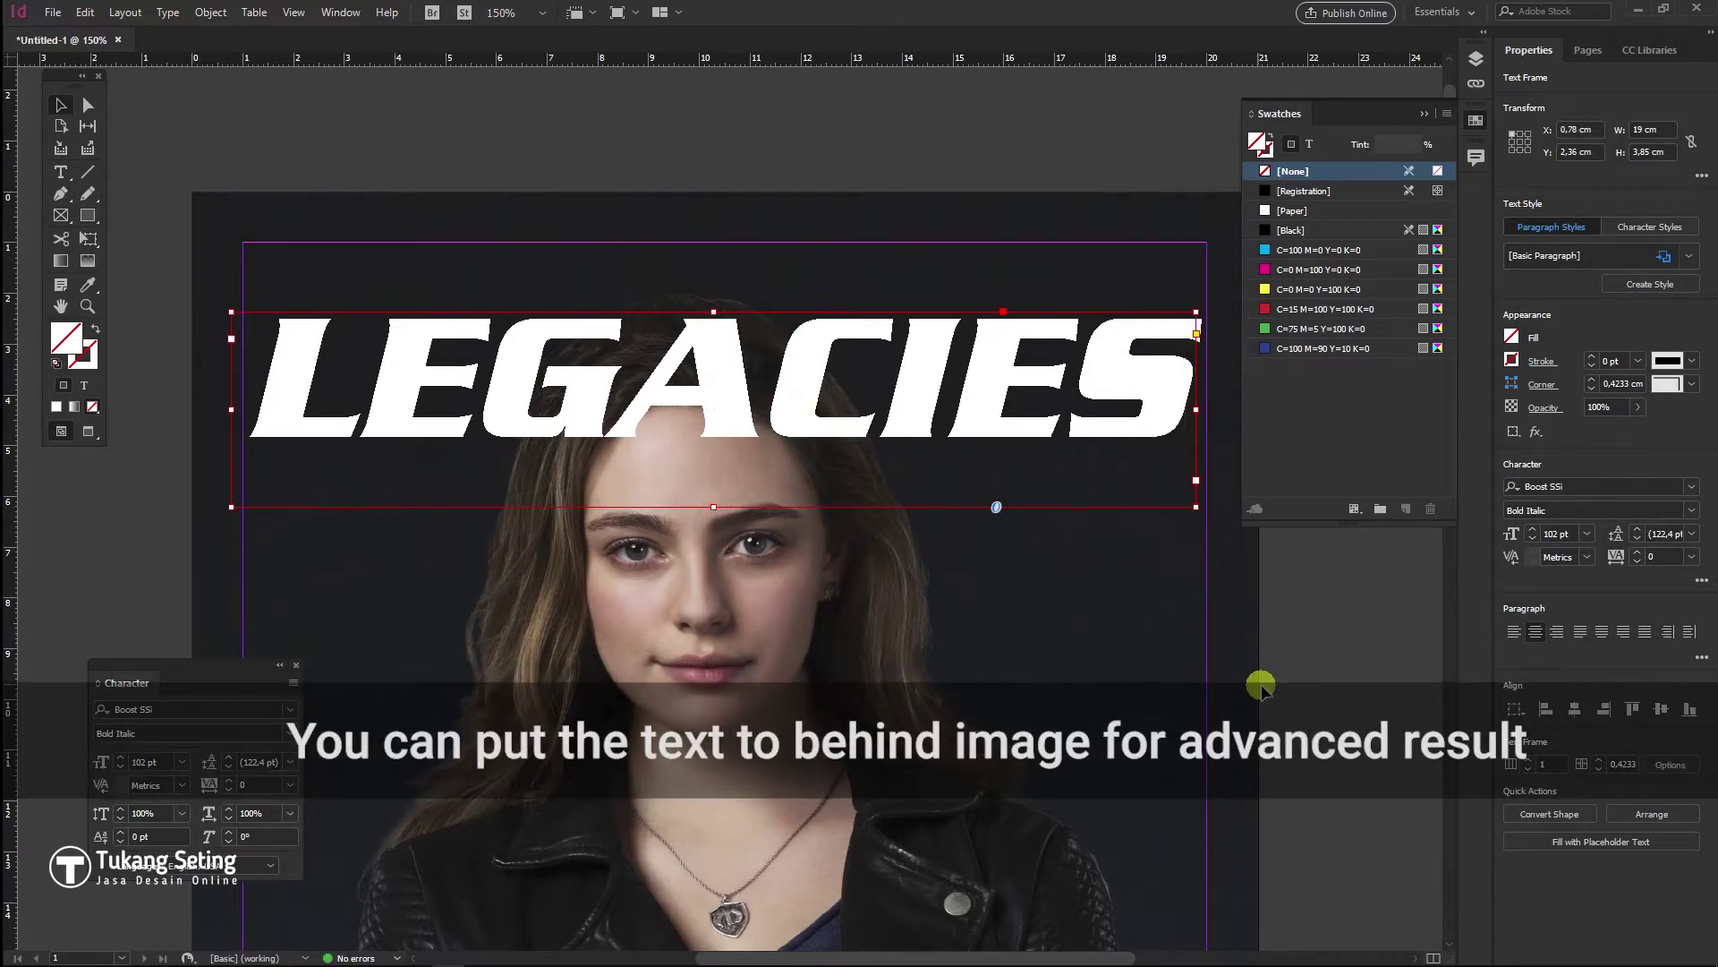
left_click(1260, 687)
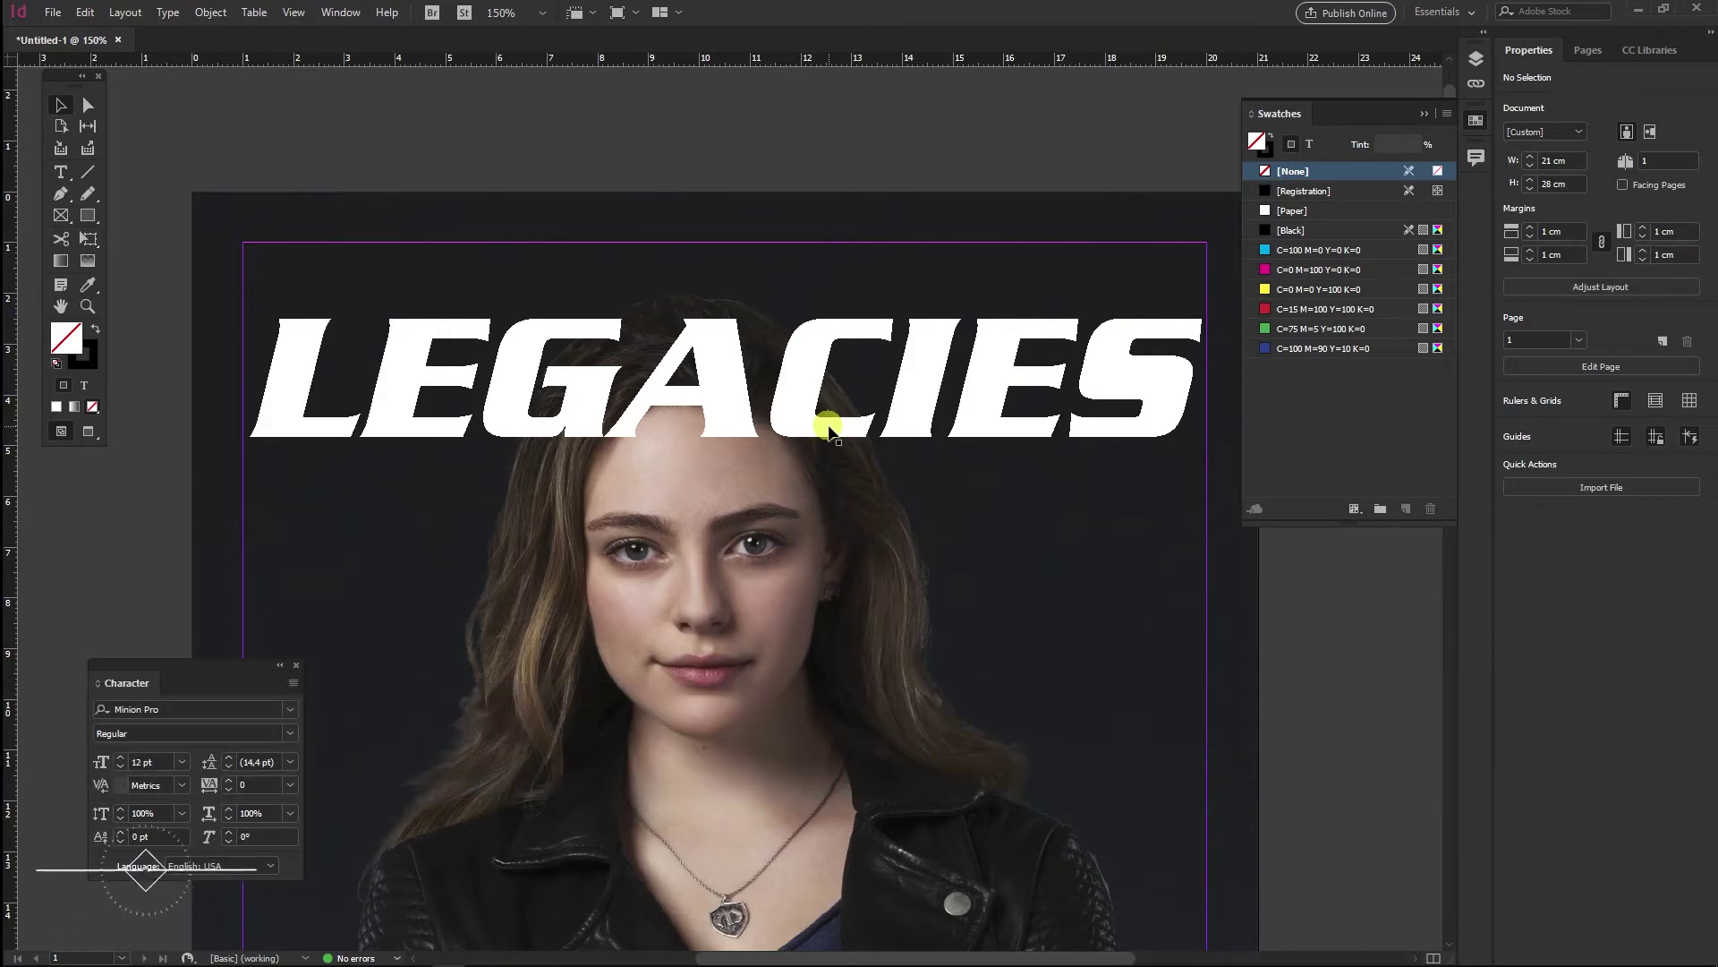
Show the layers, lock both Layer 1 and Layer 2, and make Layer 1 the active layer
key("ctrl+minus")
key("ctrl+minus")
key("ctrl+minus")
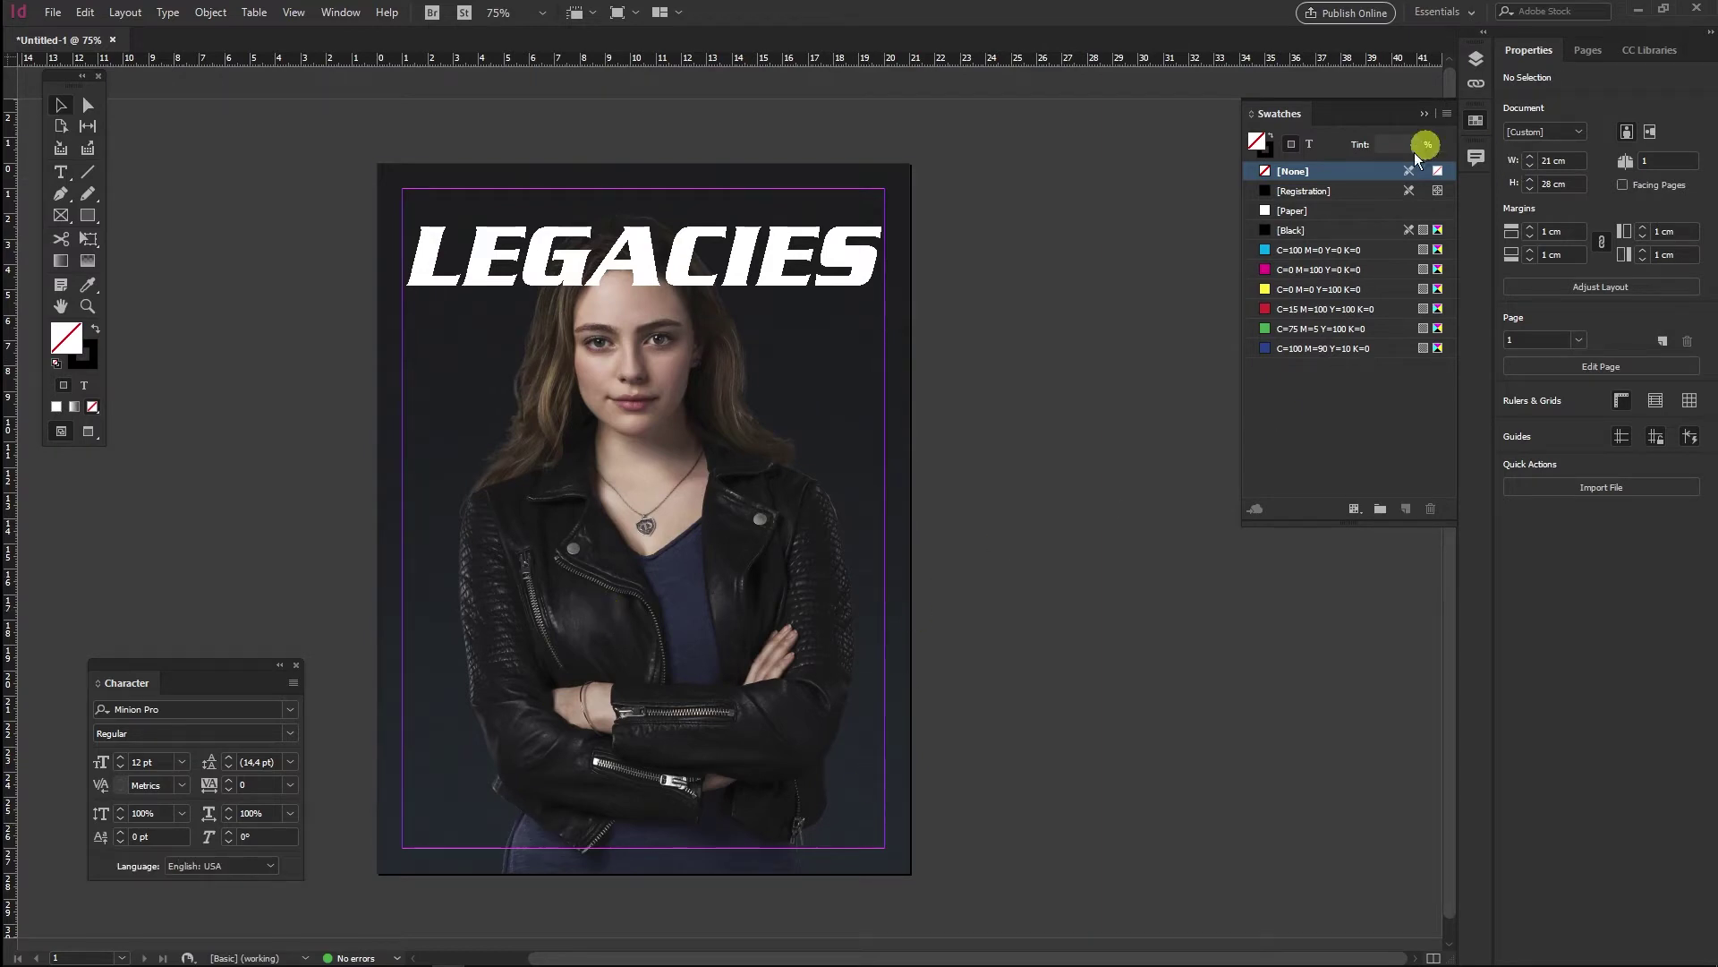
left_click(1583, 54)
left_click(1476, 58)
left_click(1272, 96)
left_click(1272, 77)
left_click(1331, 97)
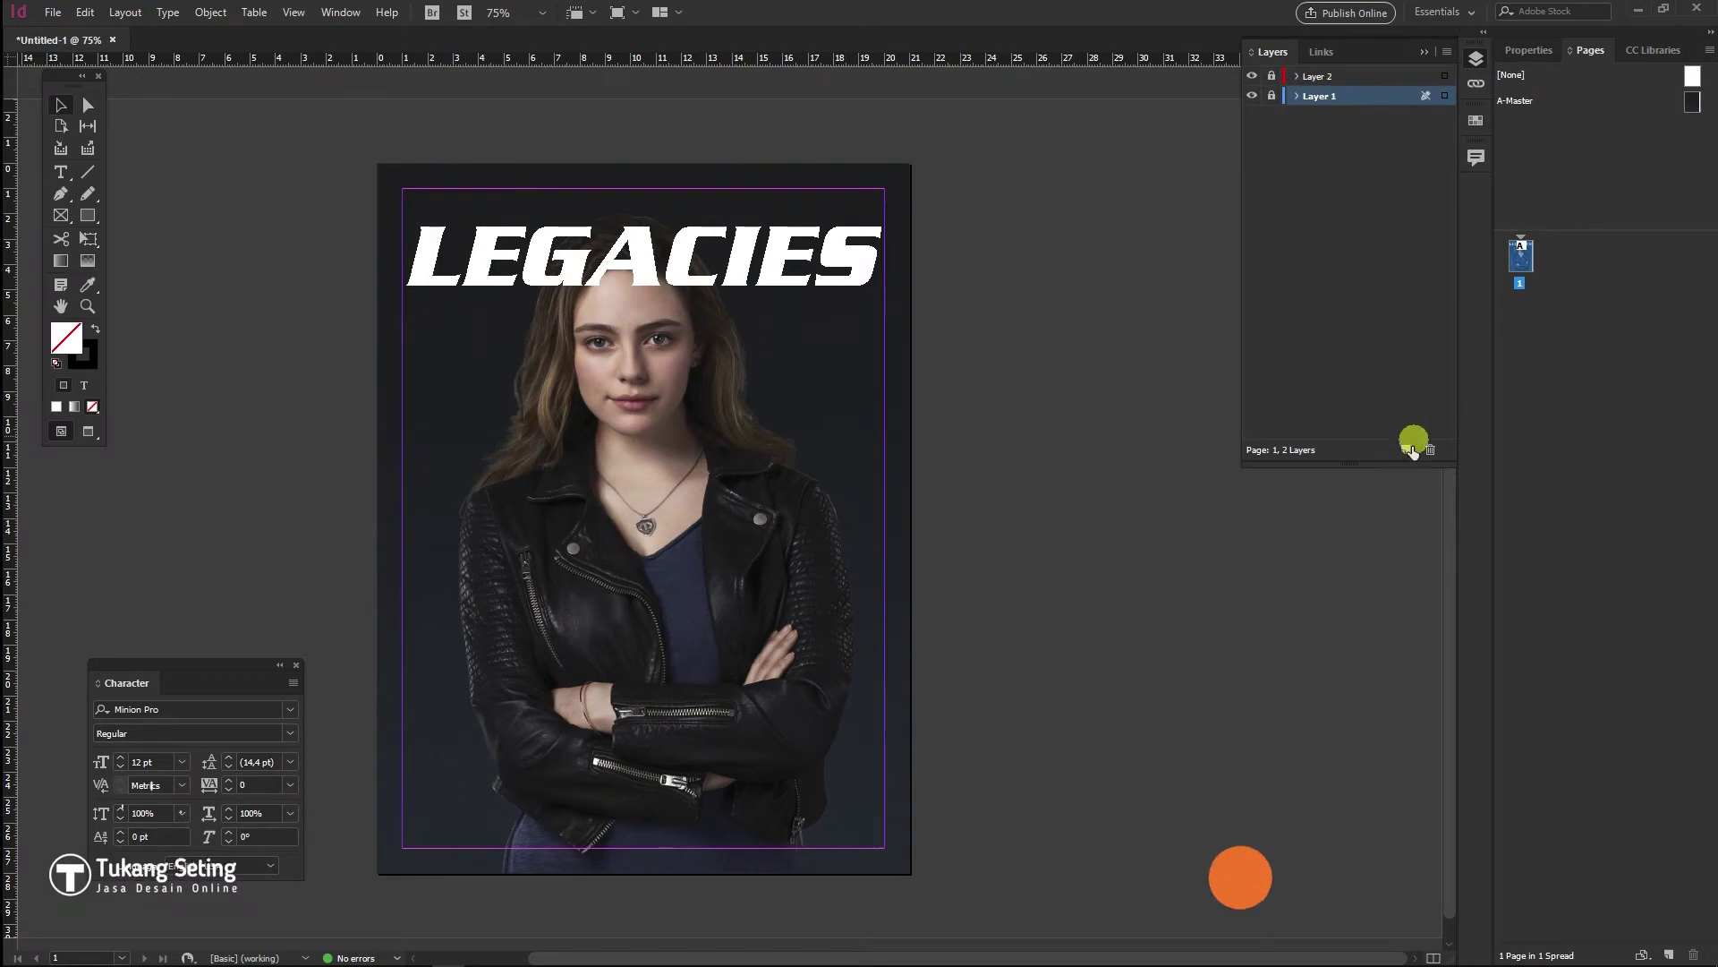
Unlock Layer 1 and give the portrait frame a linear Gradient Feather at -90° with preview on
left_click(1272, 96)
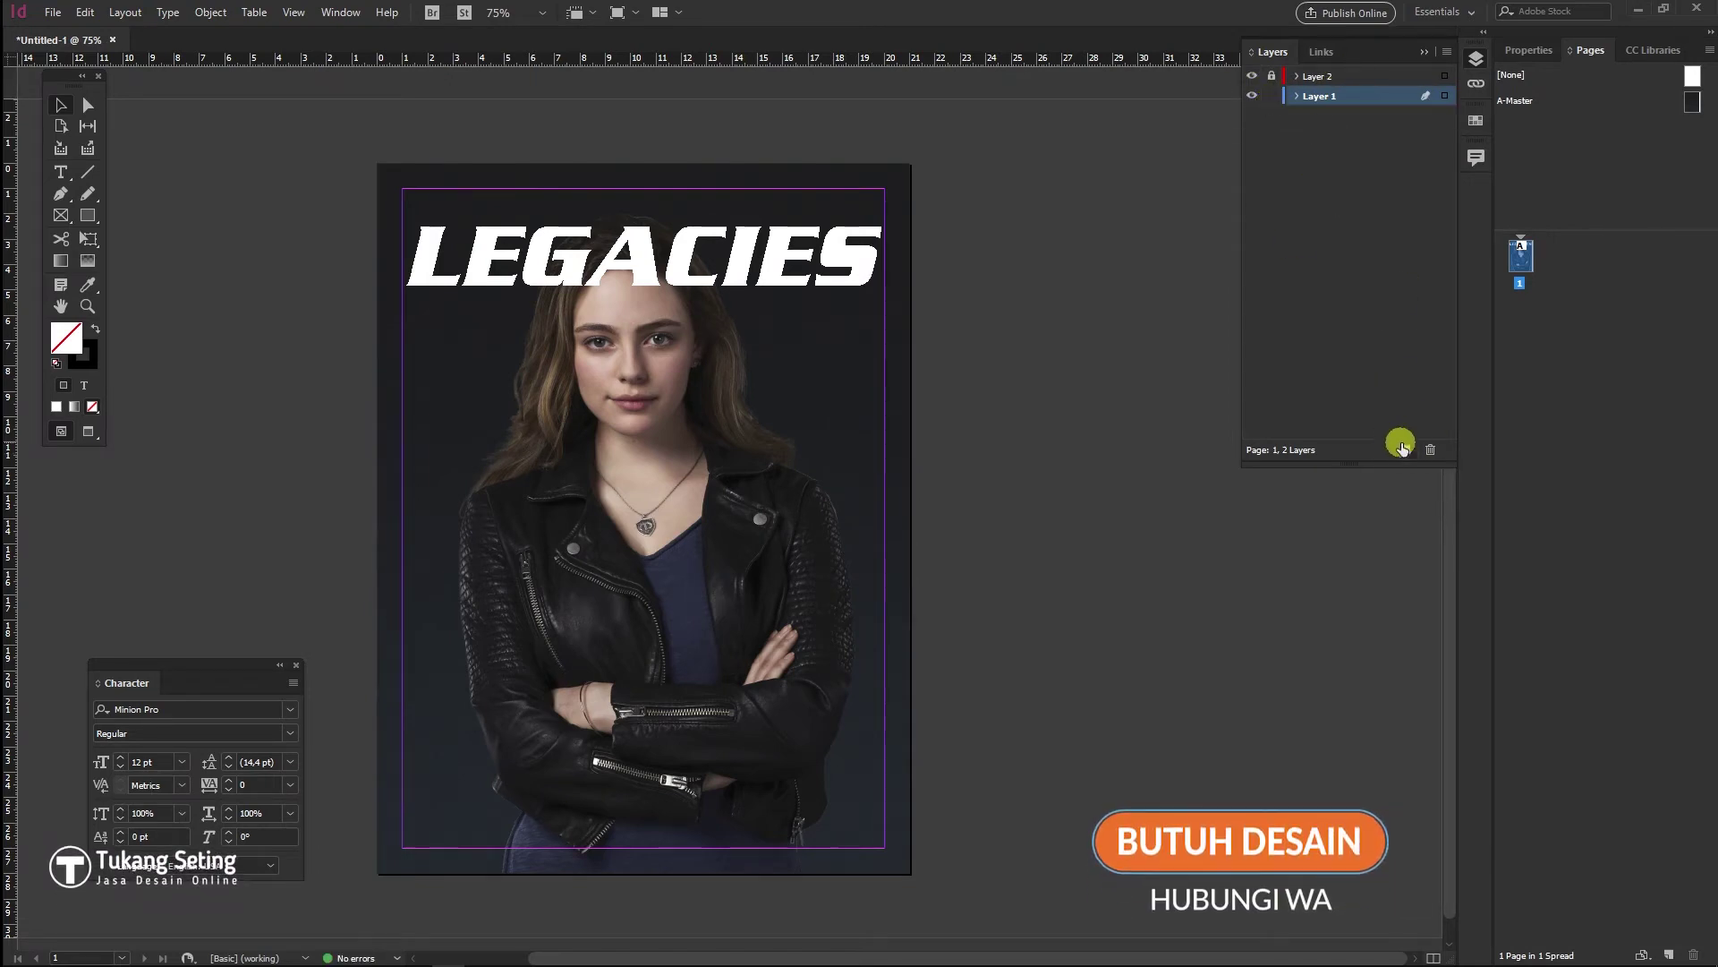
left_click(394, 866)
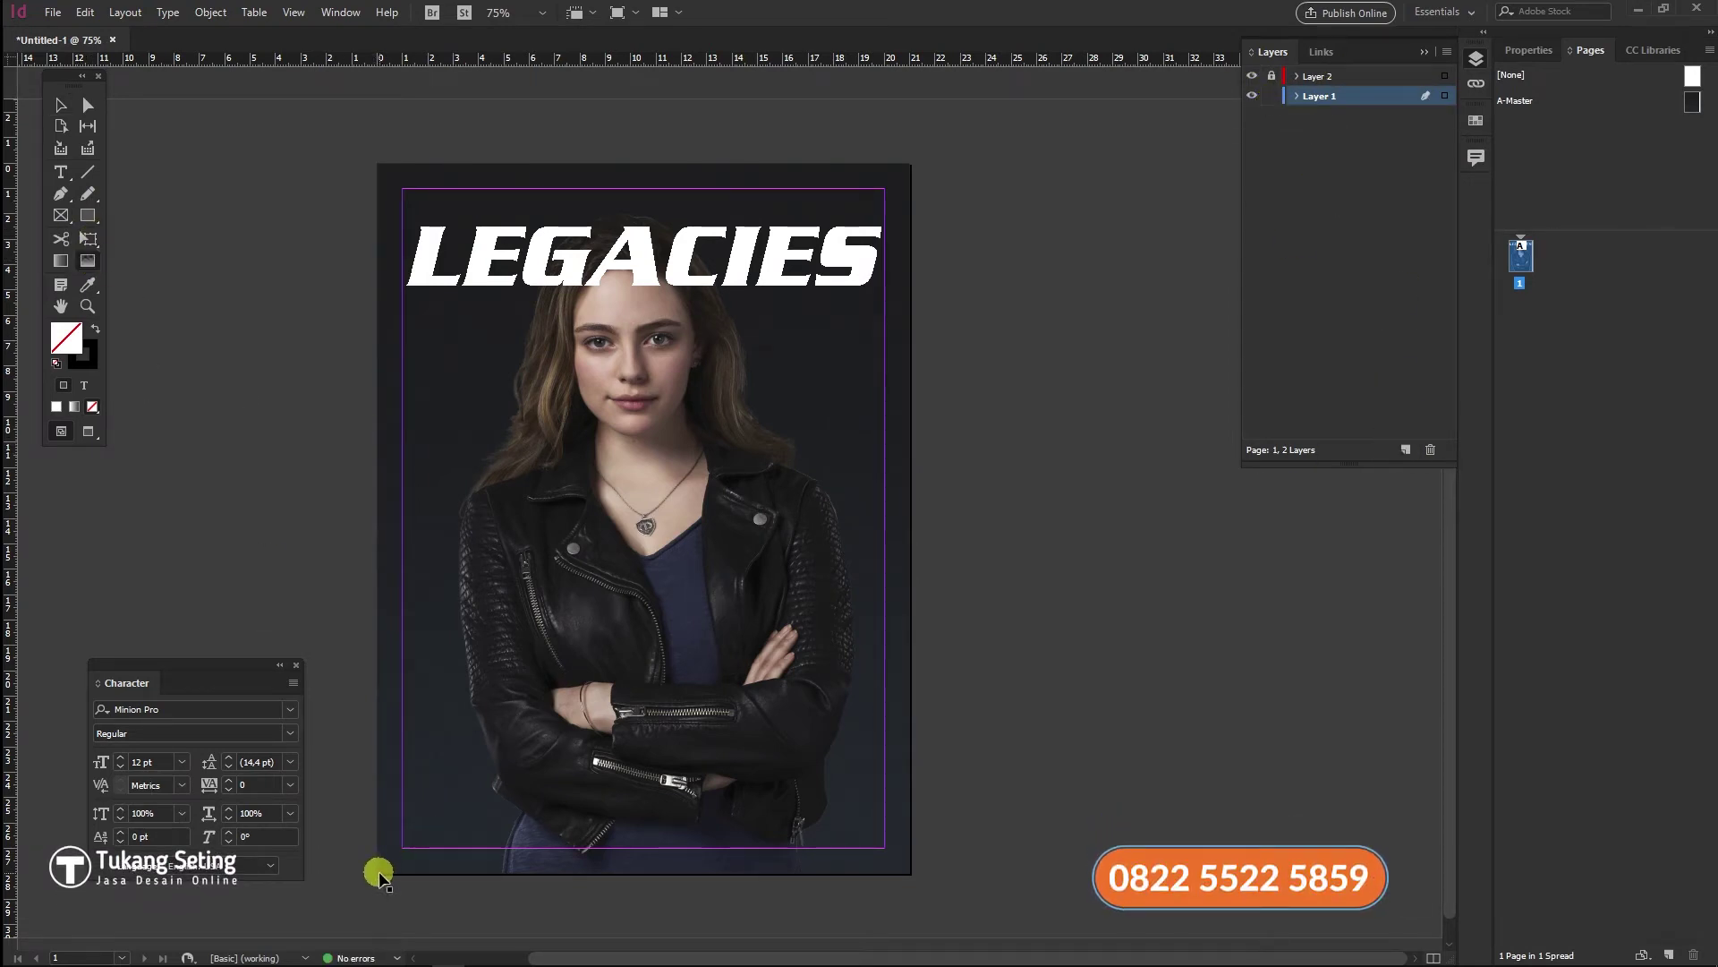
left_click(87, 261)
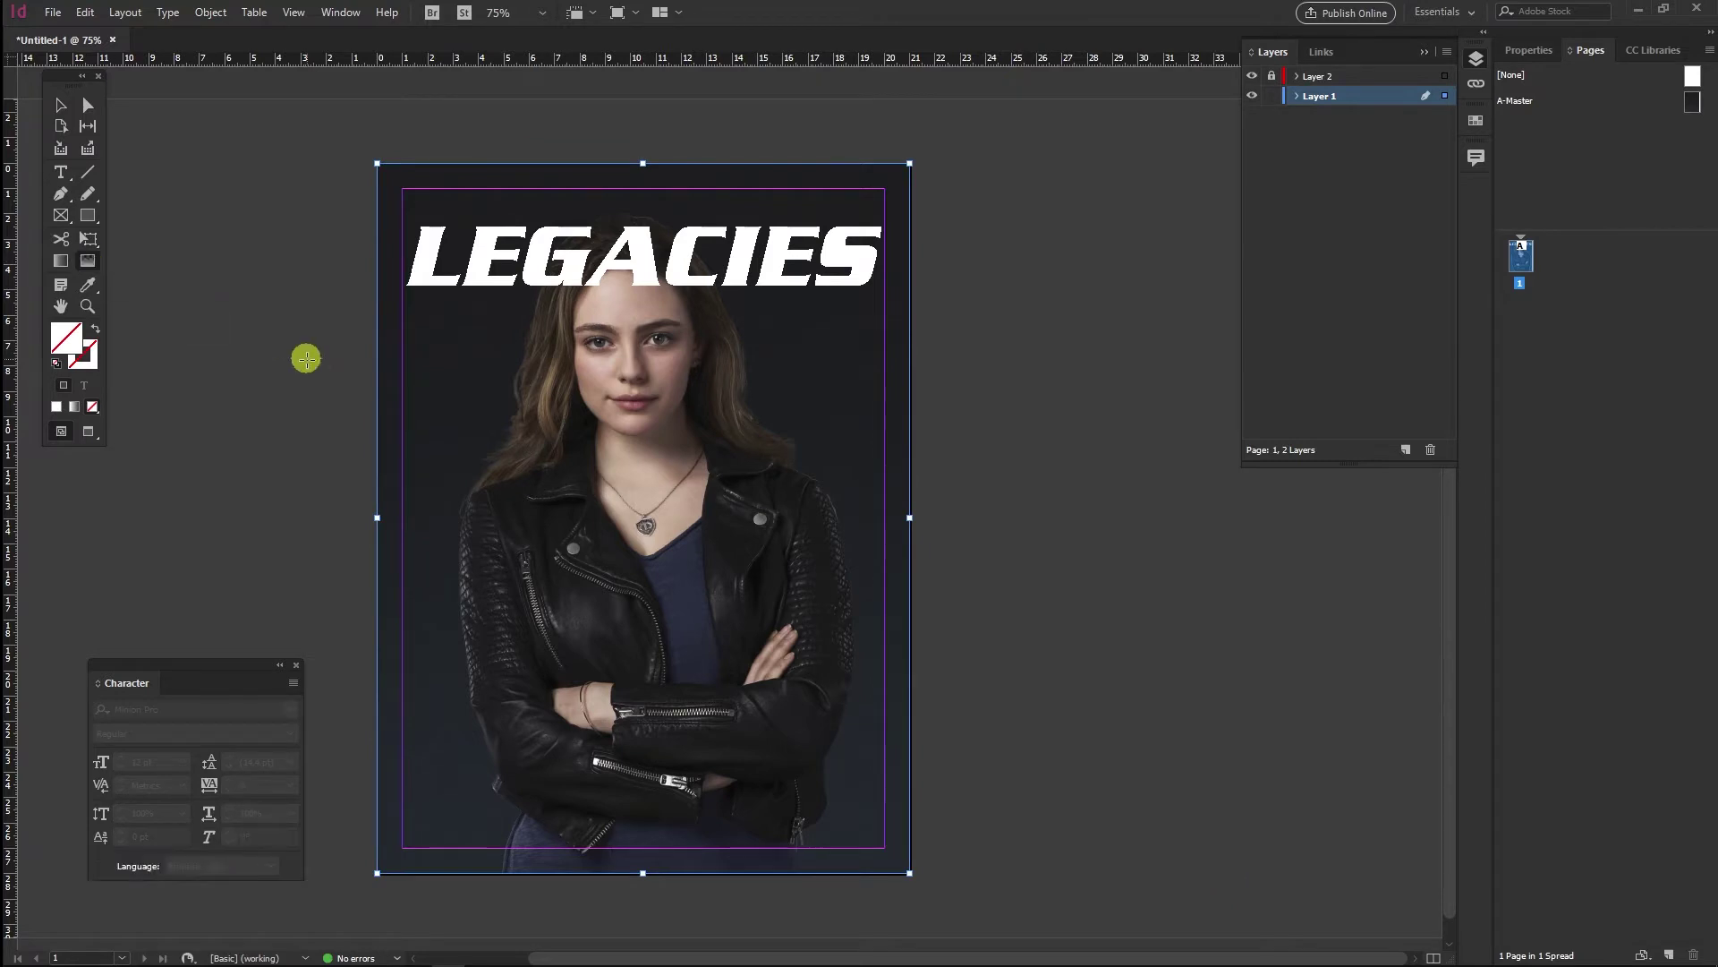
double_click(85, 260)
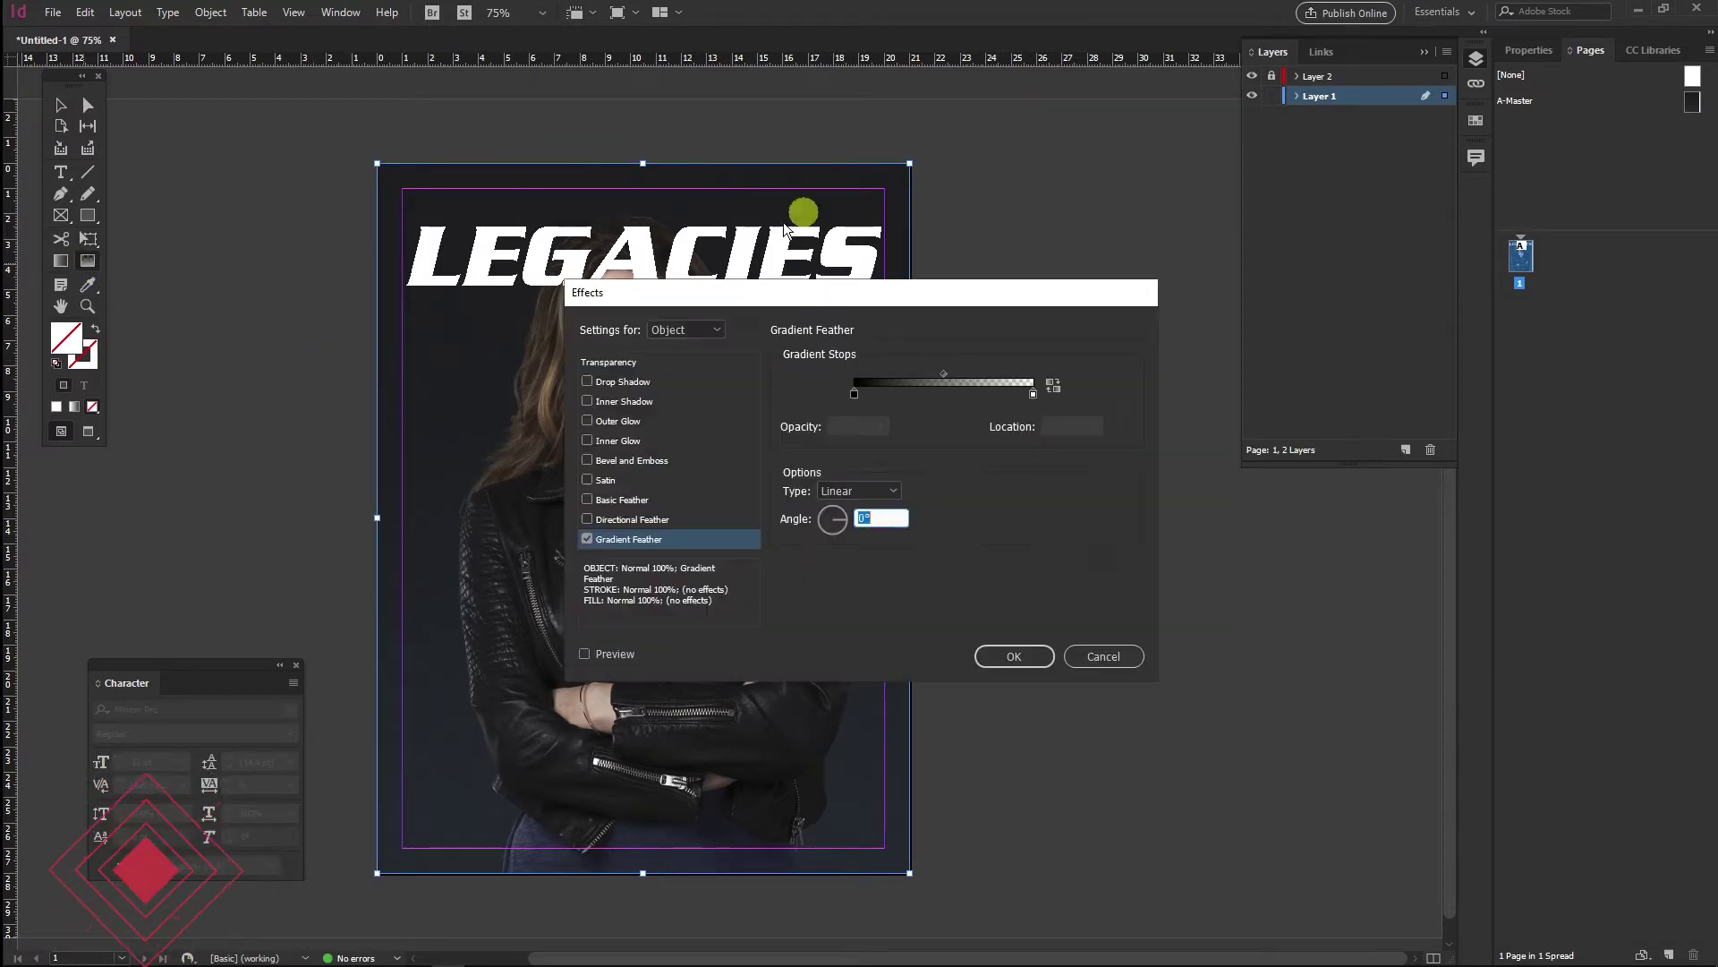
left_click_drag(885, 331, 1336, 323)
left_click(1283, 524)
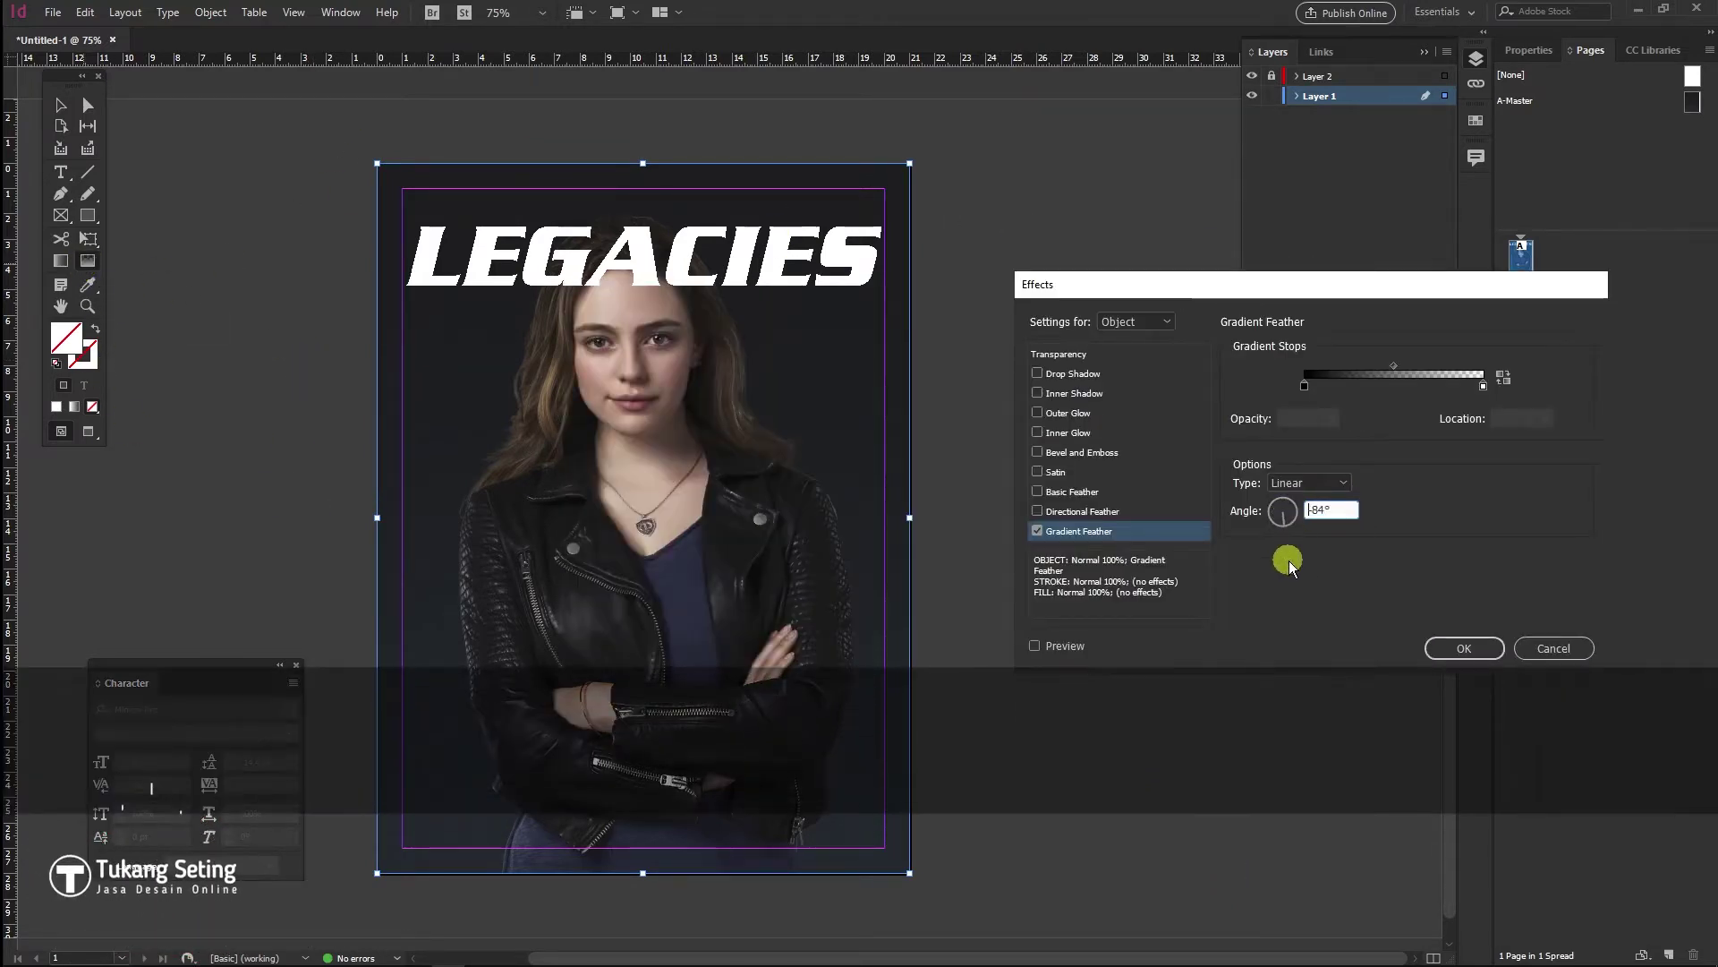
left_click(1036, 645)
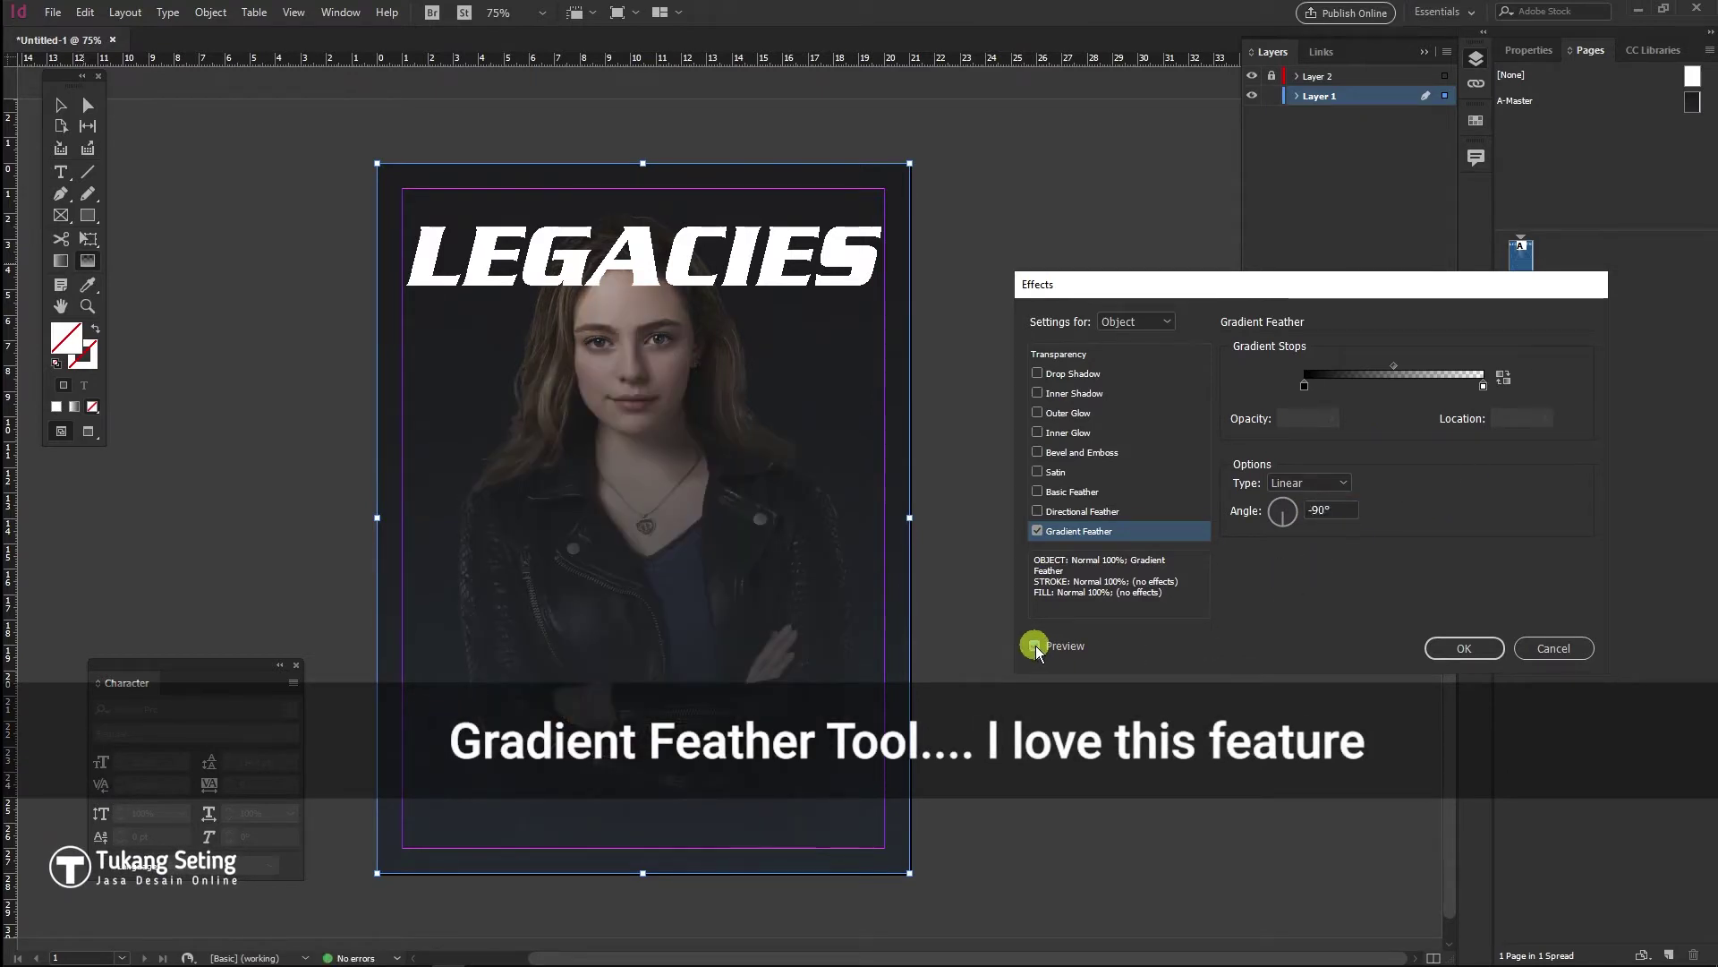
Shift the feather's gradient midpoint to about 73%, apply the effect and lock Layer 1 again
left_click_drag(1395, 365, 1436, 368)
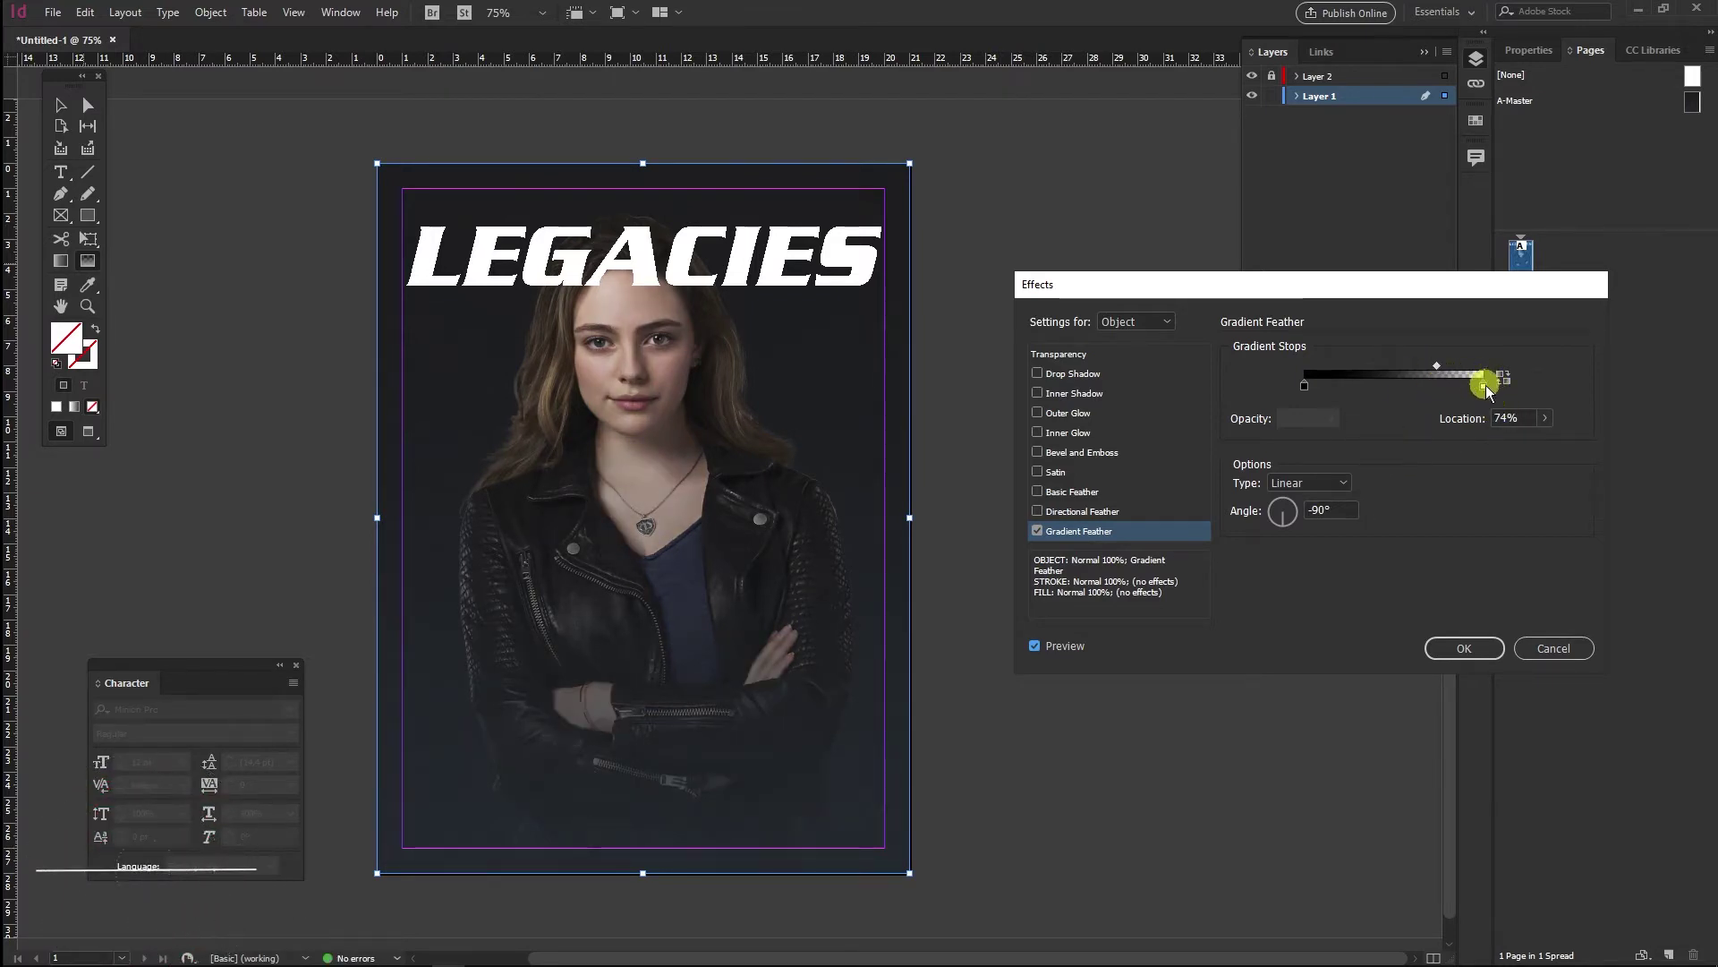
left_click(1432, 367)
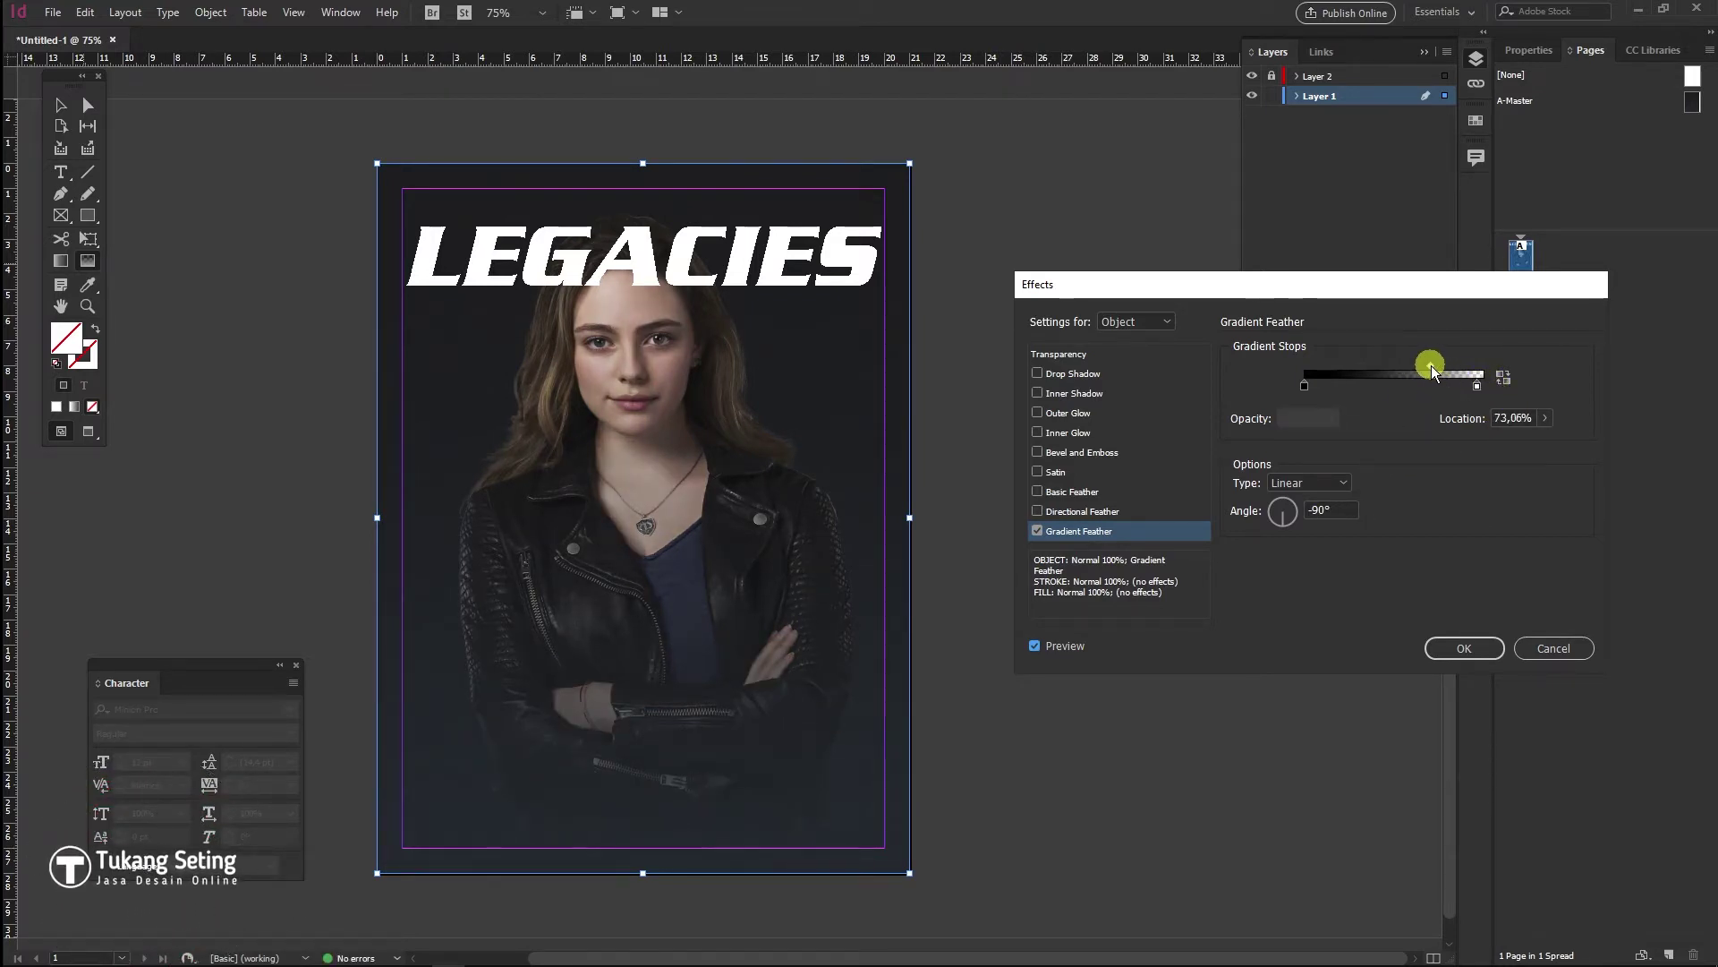
left_click(1481, 649)
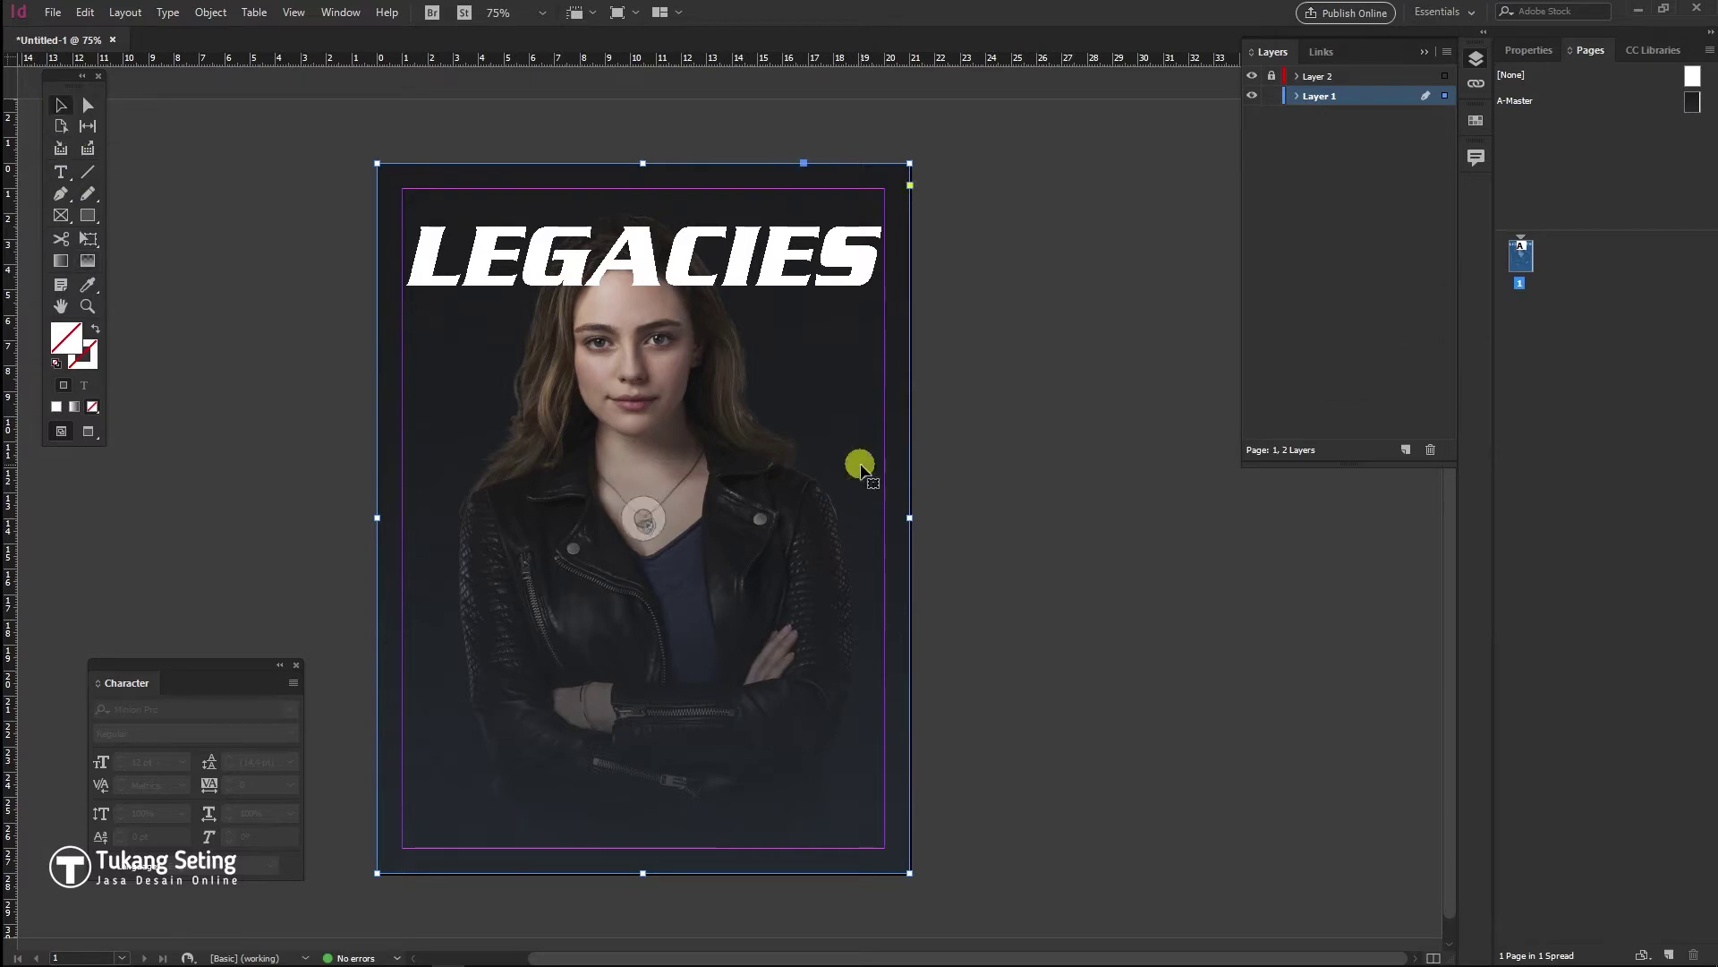
left_click(1272, 96)
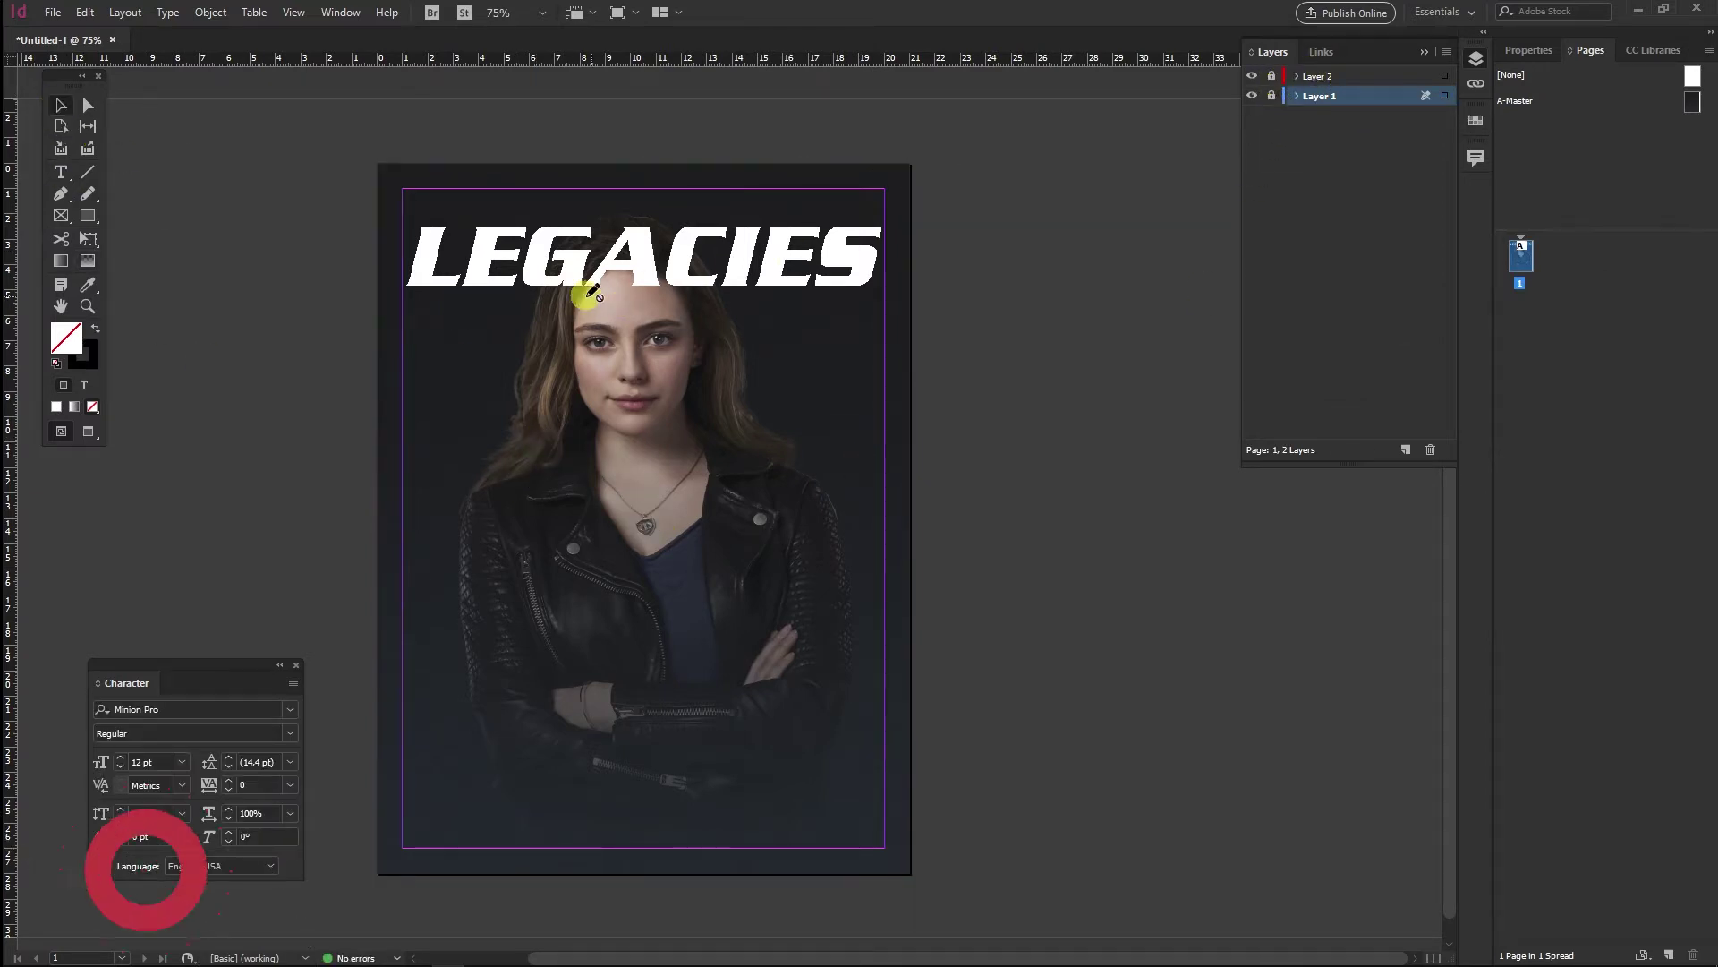
Add a new layer above Layer 2 and rename Layer 2 as Headline
scroll(488, 192, "up", 2)
scroll(600, 219, "up", 1)
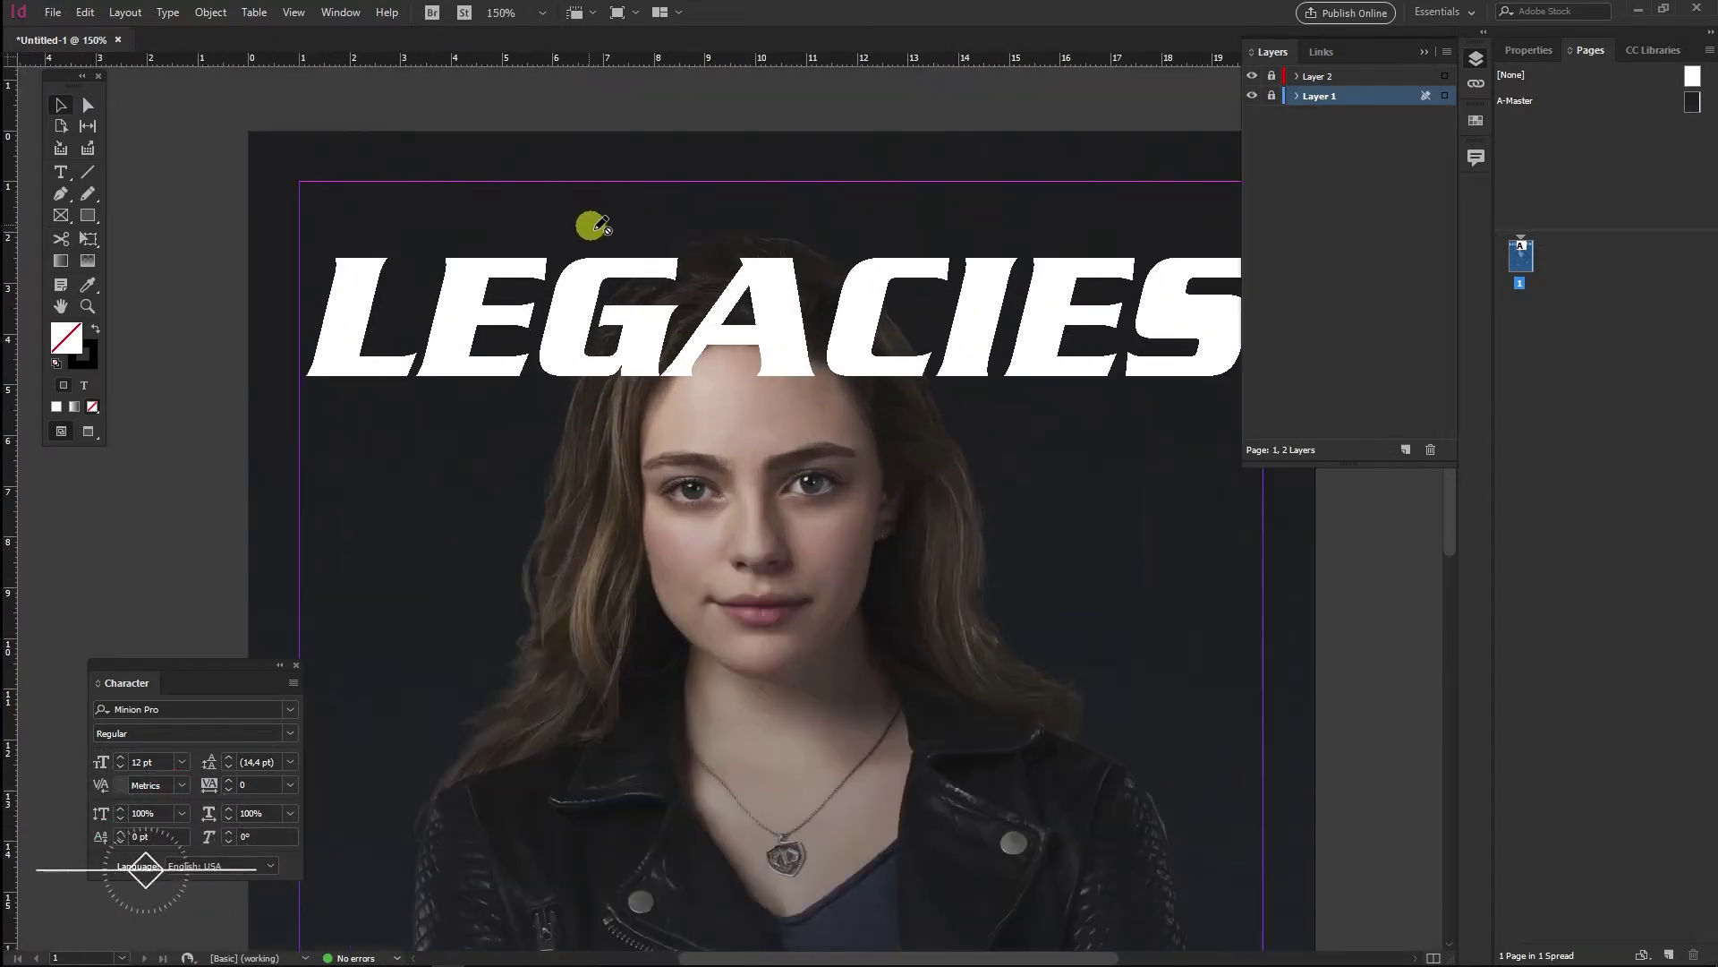
scroll(626, 403, "up", 1)
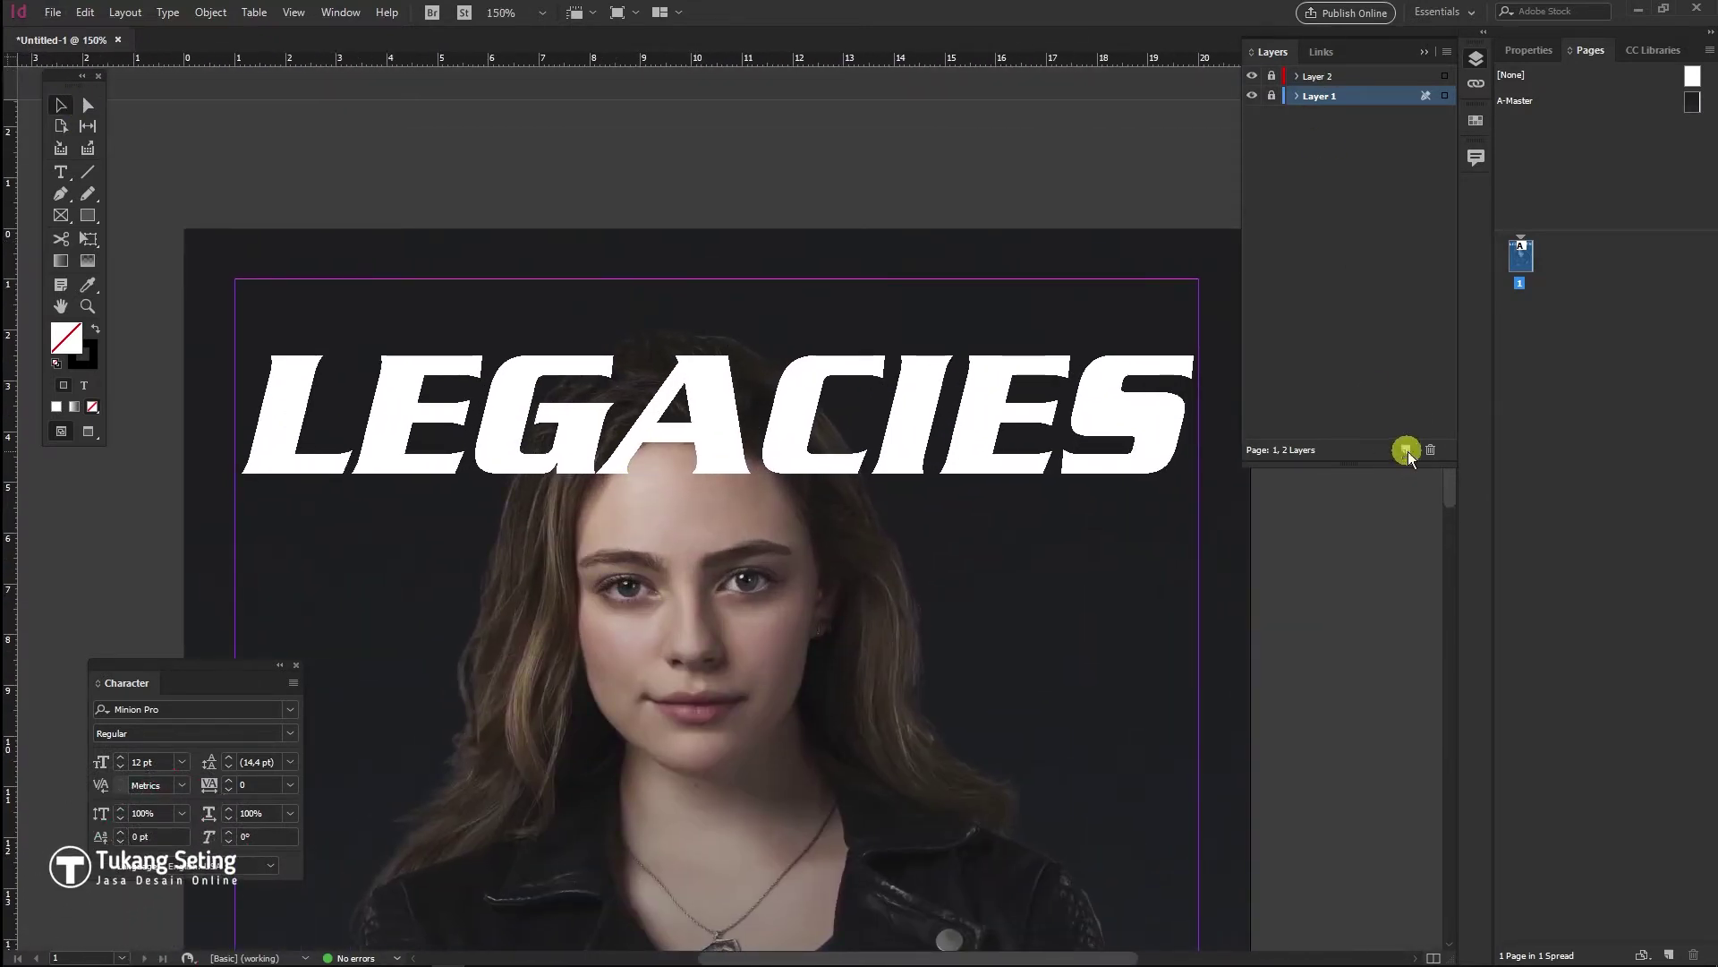
left_click_drag(1323, 71, 1316, 73)
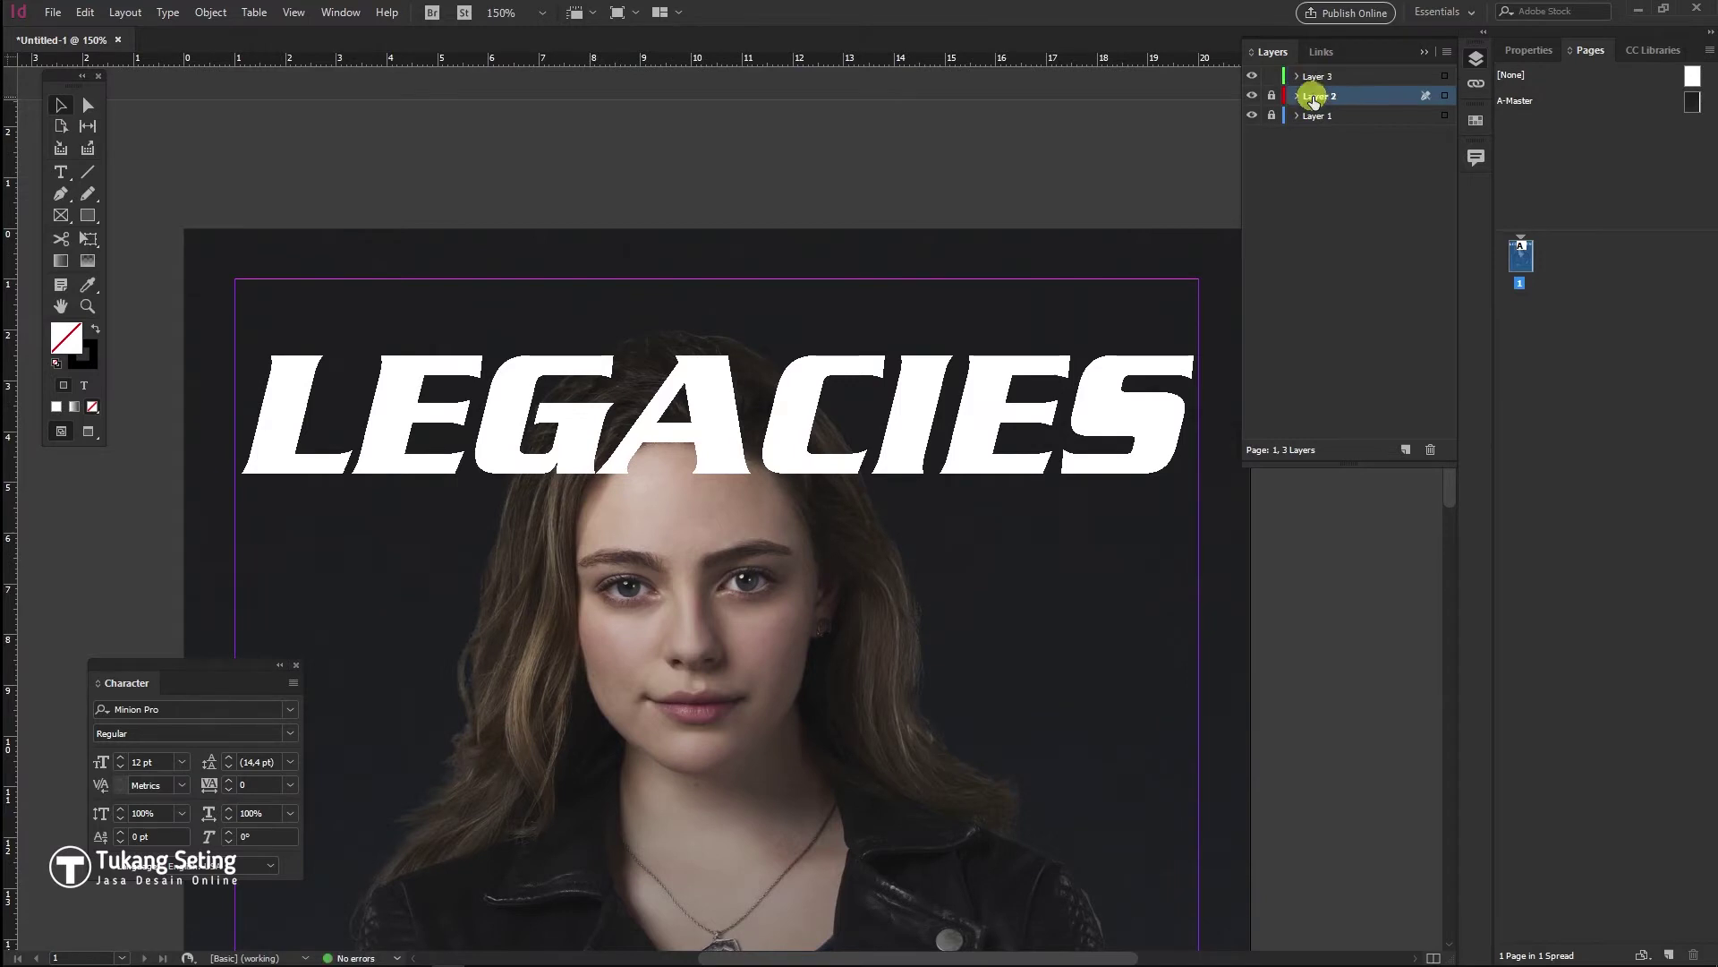
double_click(1318, 96)
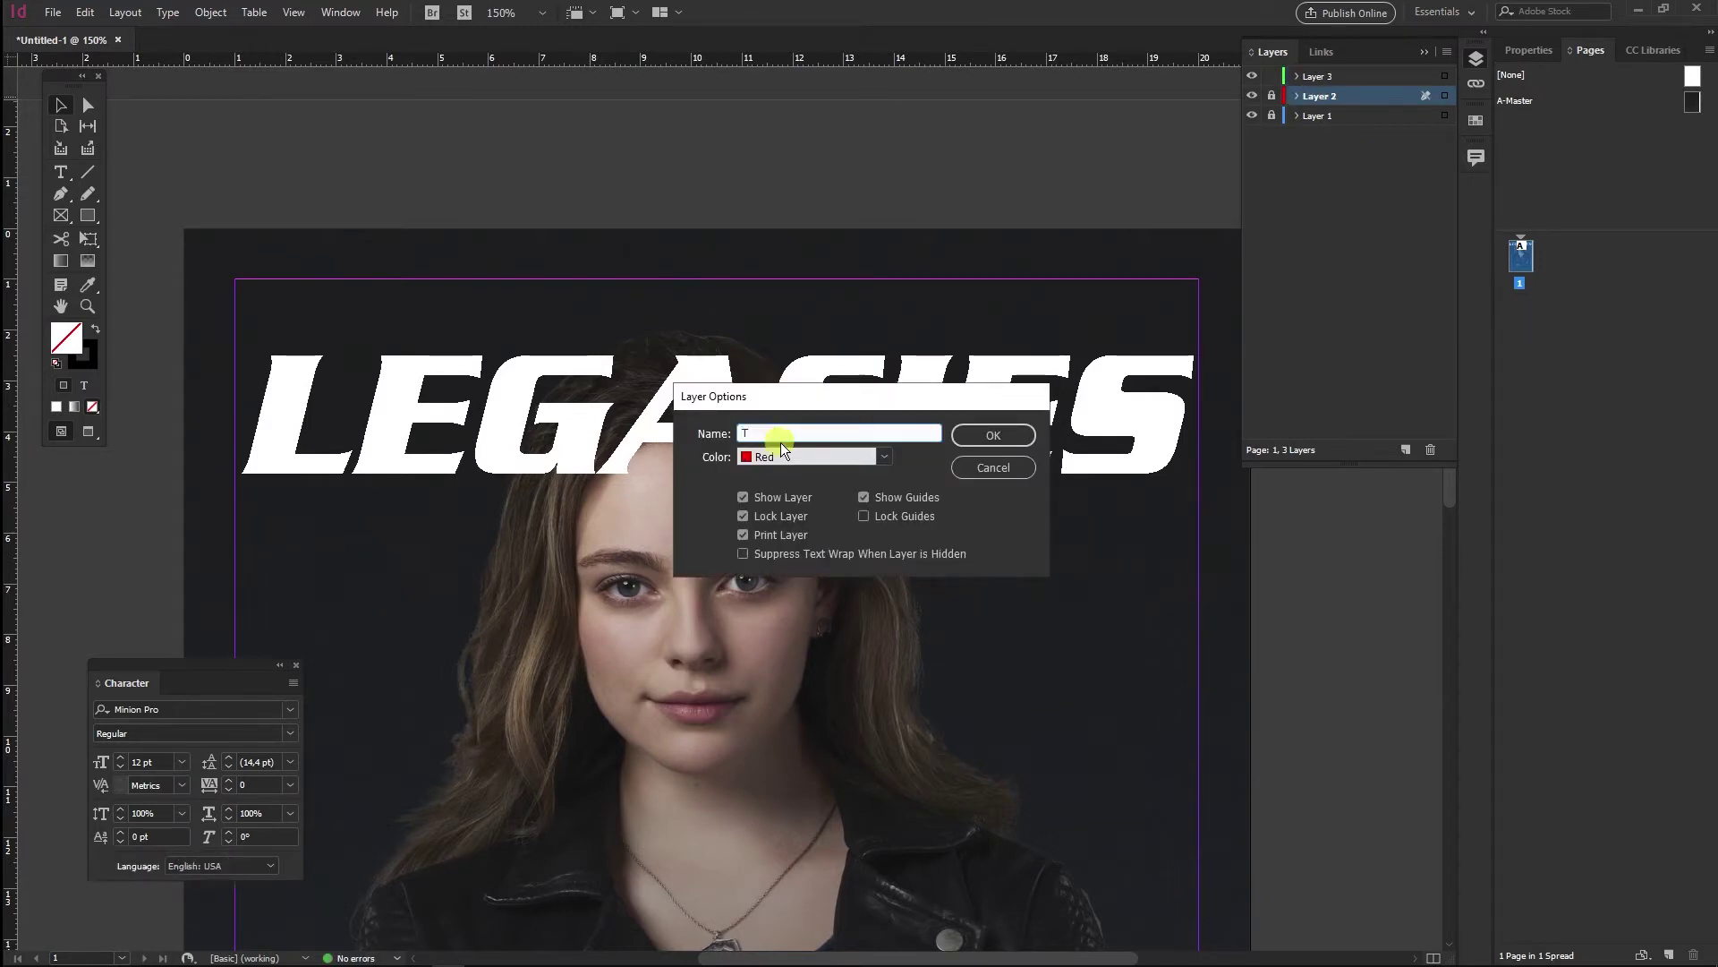
type("Headline")
key("Return")
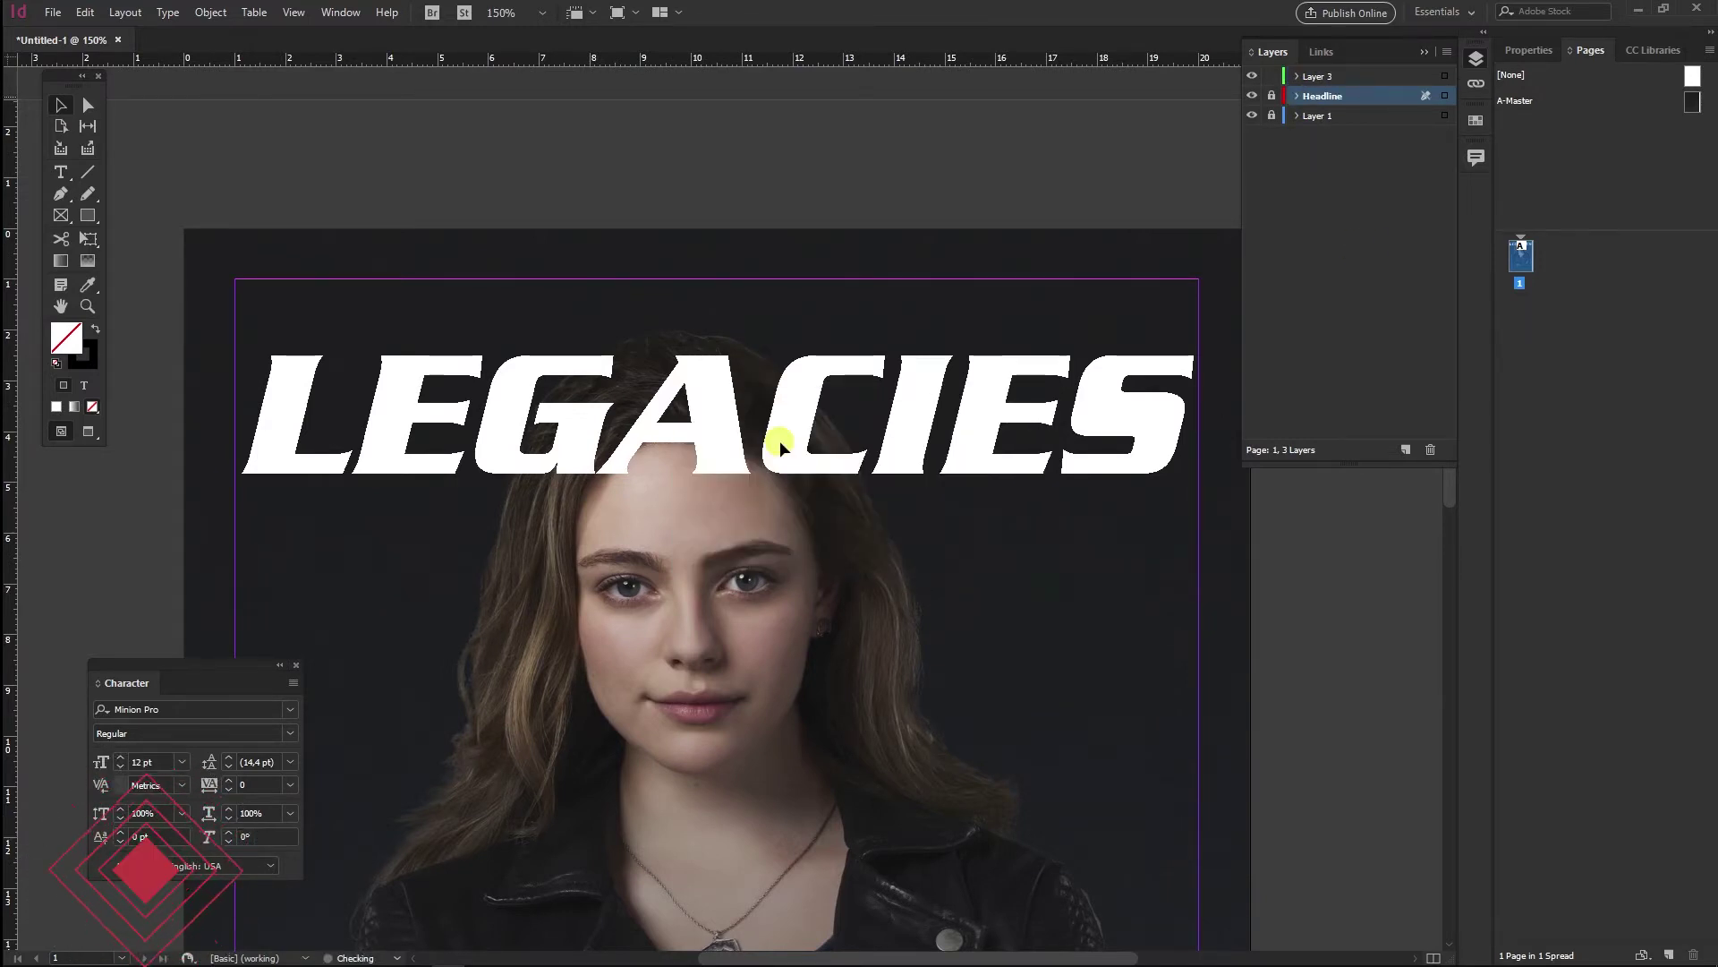
On Layer 3, draw a margin-to-margin text frame above the LEGACIES masthead containing the word Star
left_click(1323, 76)
left_click(61, 172)
left_click_drag(235, 299, 1199, 342)
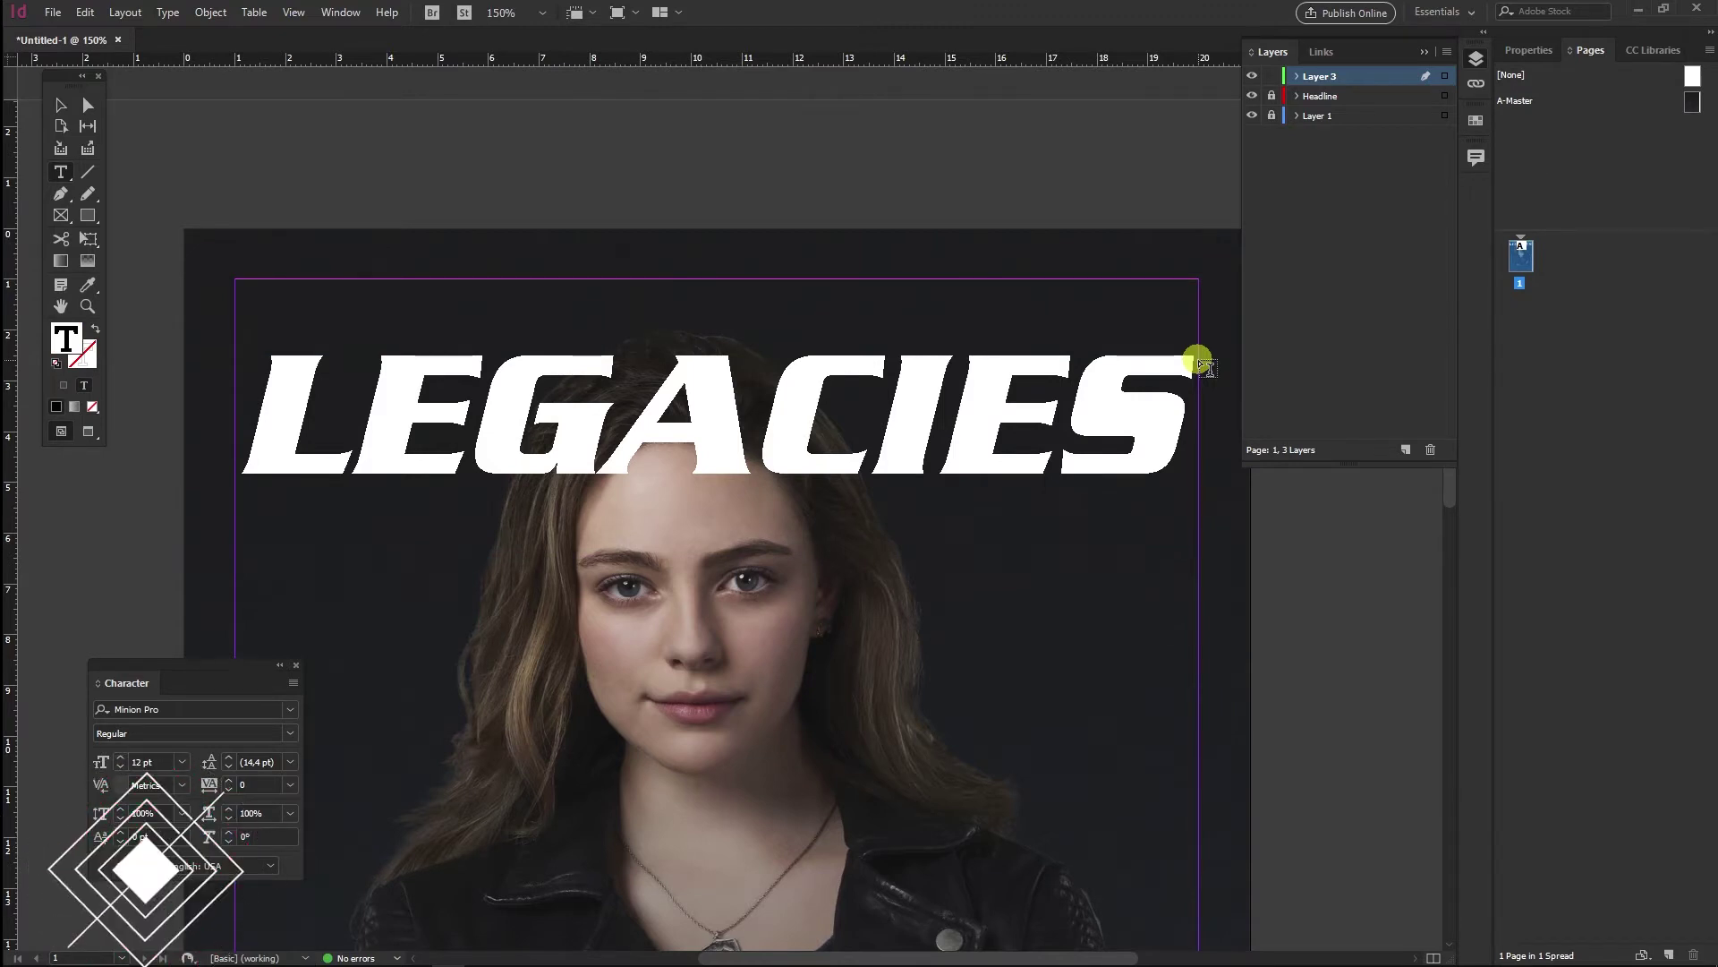
type("Star")
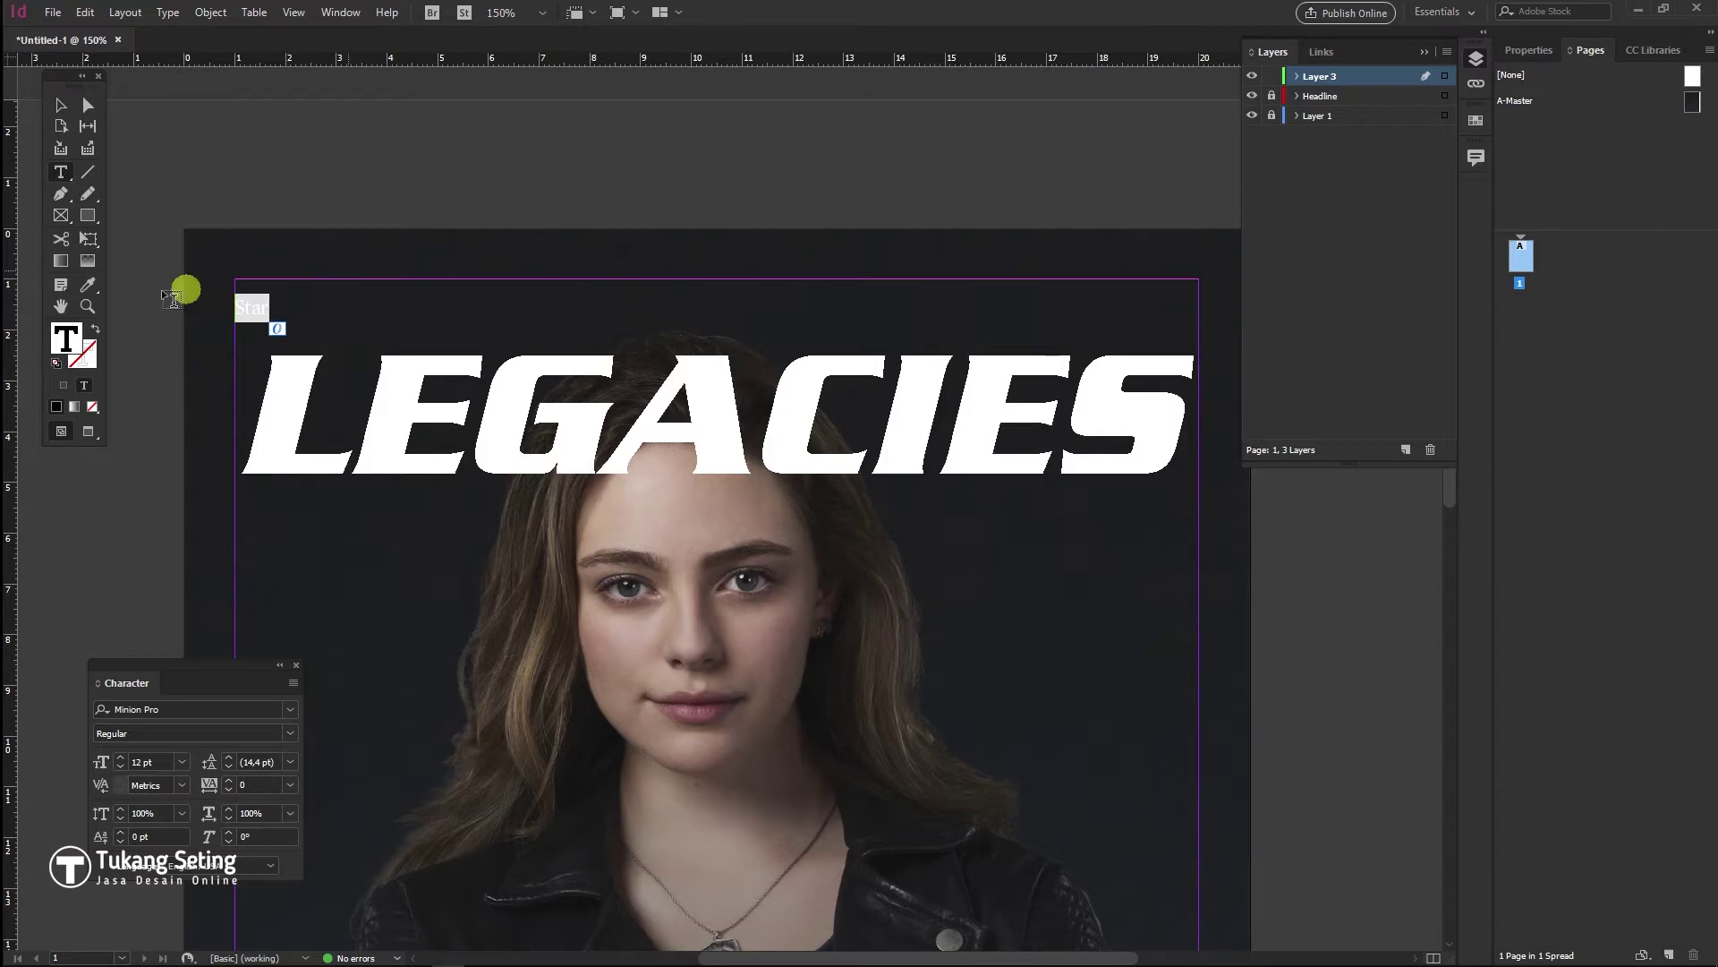
Fill the word Star with white and place the text cursor after it
double_click(67, 341)
left_click(867, 372)
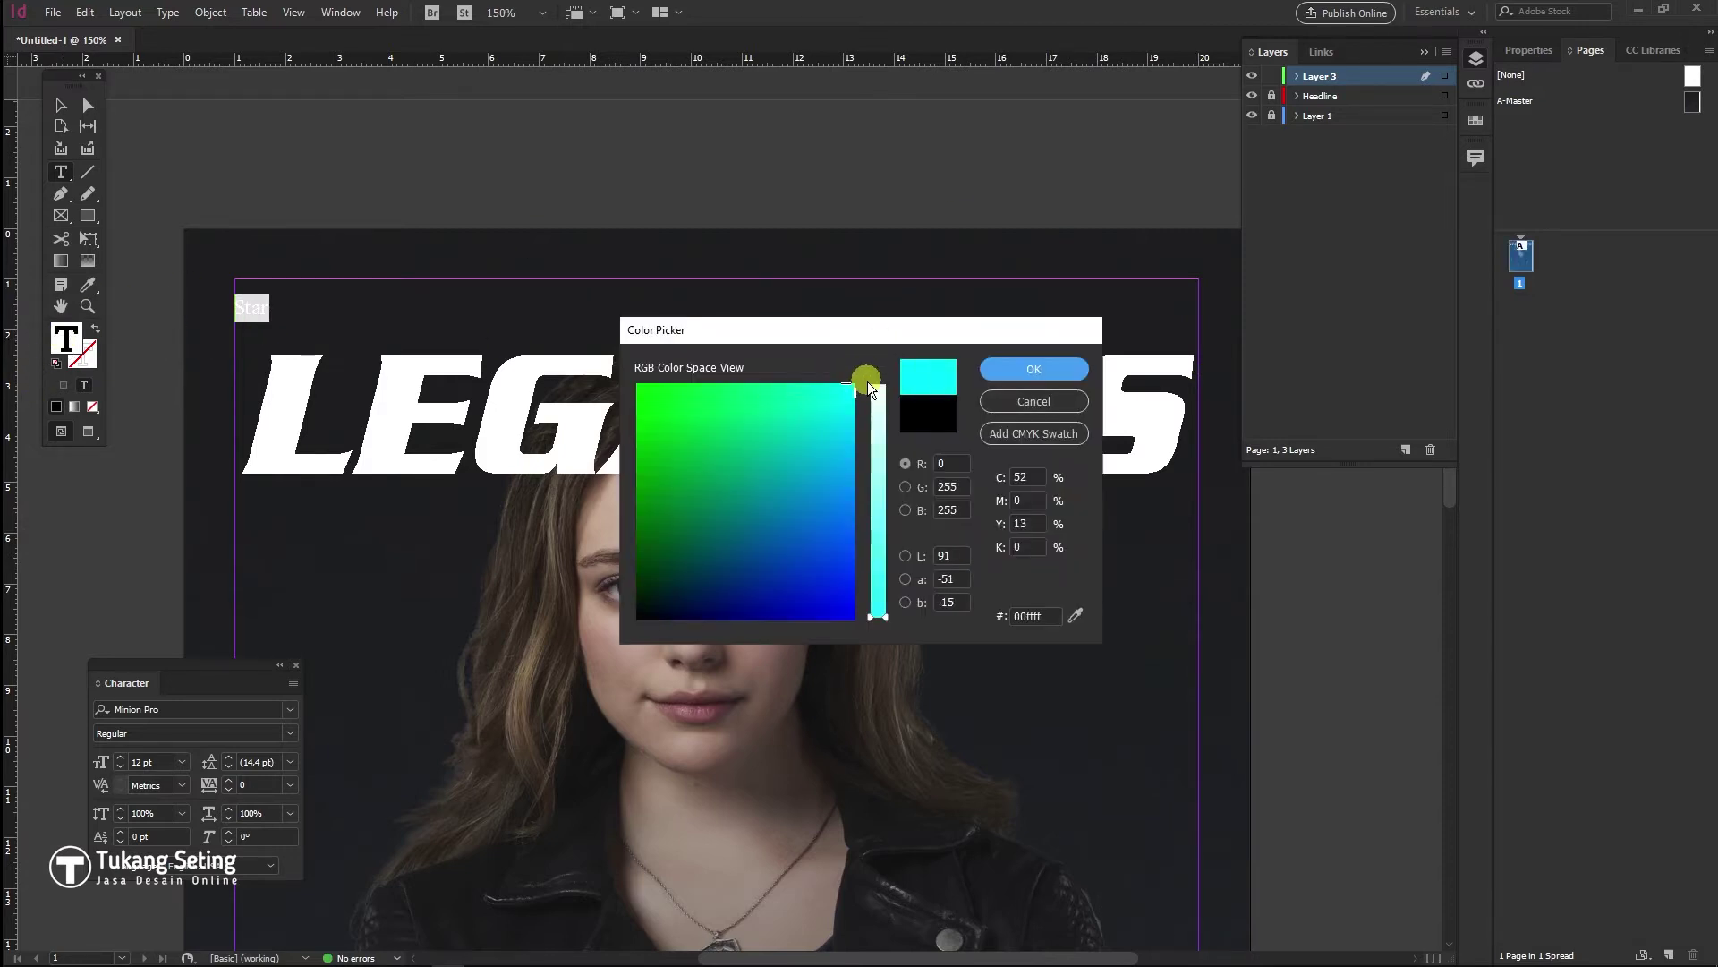
left_click(641, 380)
left_click(1047, 364)
left_click(338, 326)
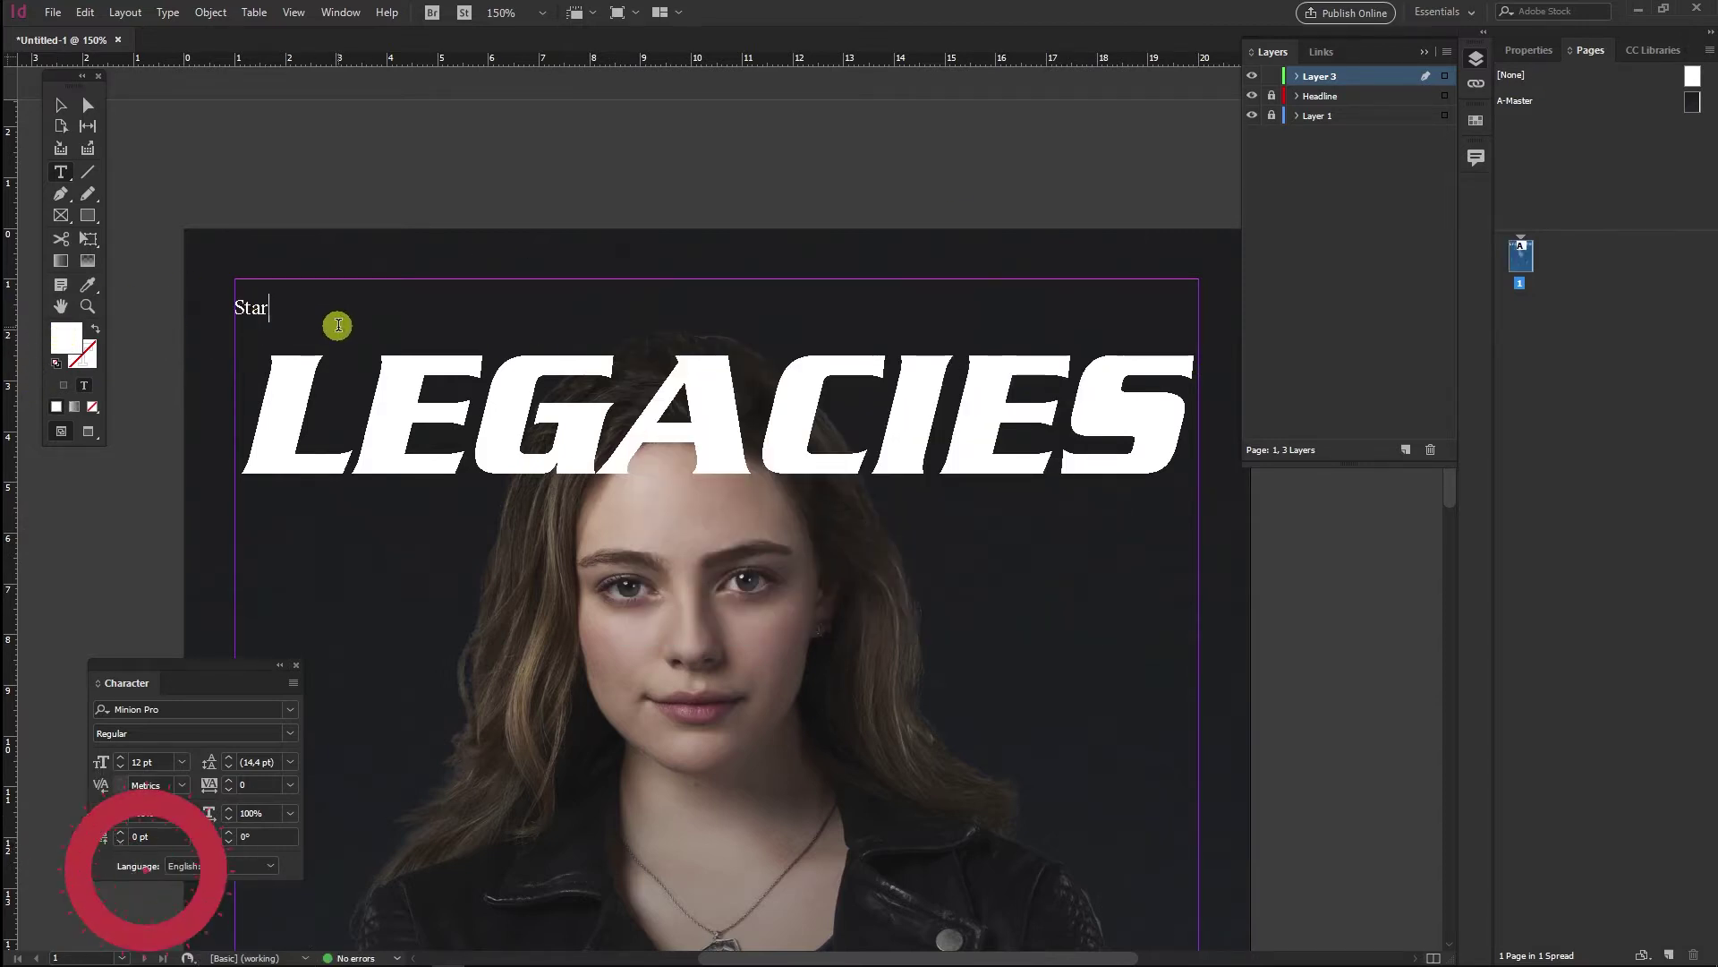
Complete the teaser line as "Star Wars Stop Airing i a Day......Pg. 15"
type("Wars Stop Airing i a Day...")
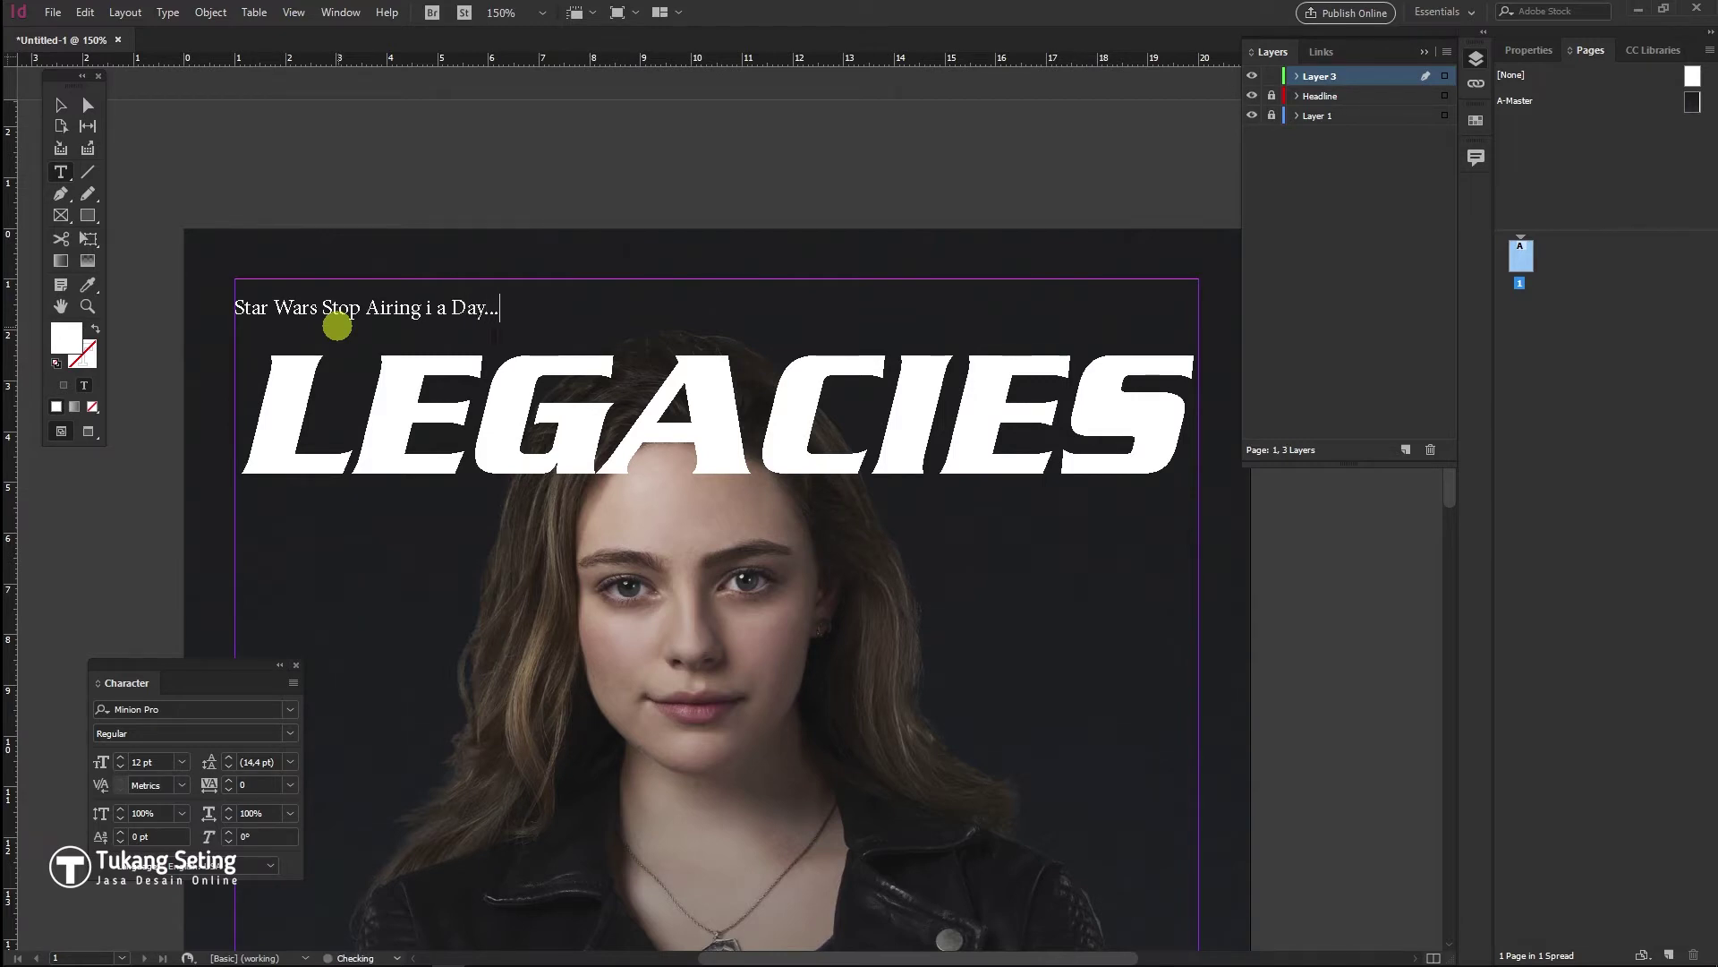
type("...pP")
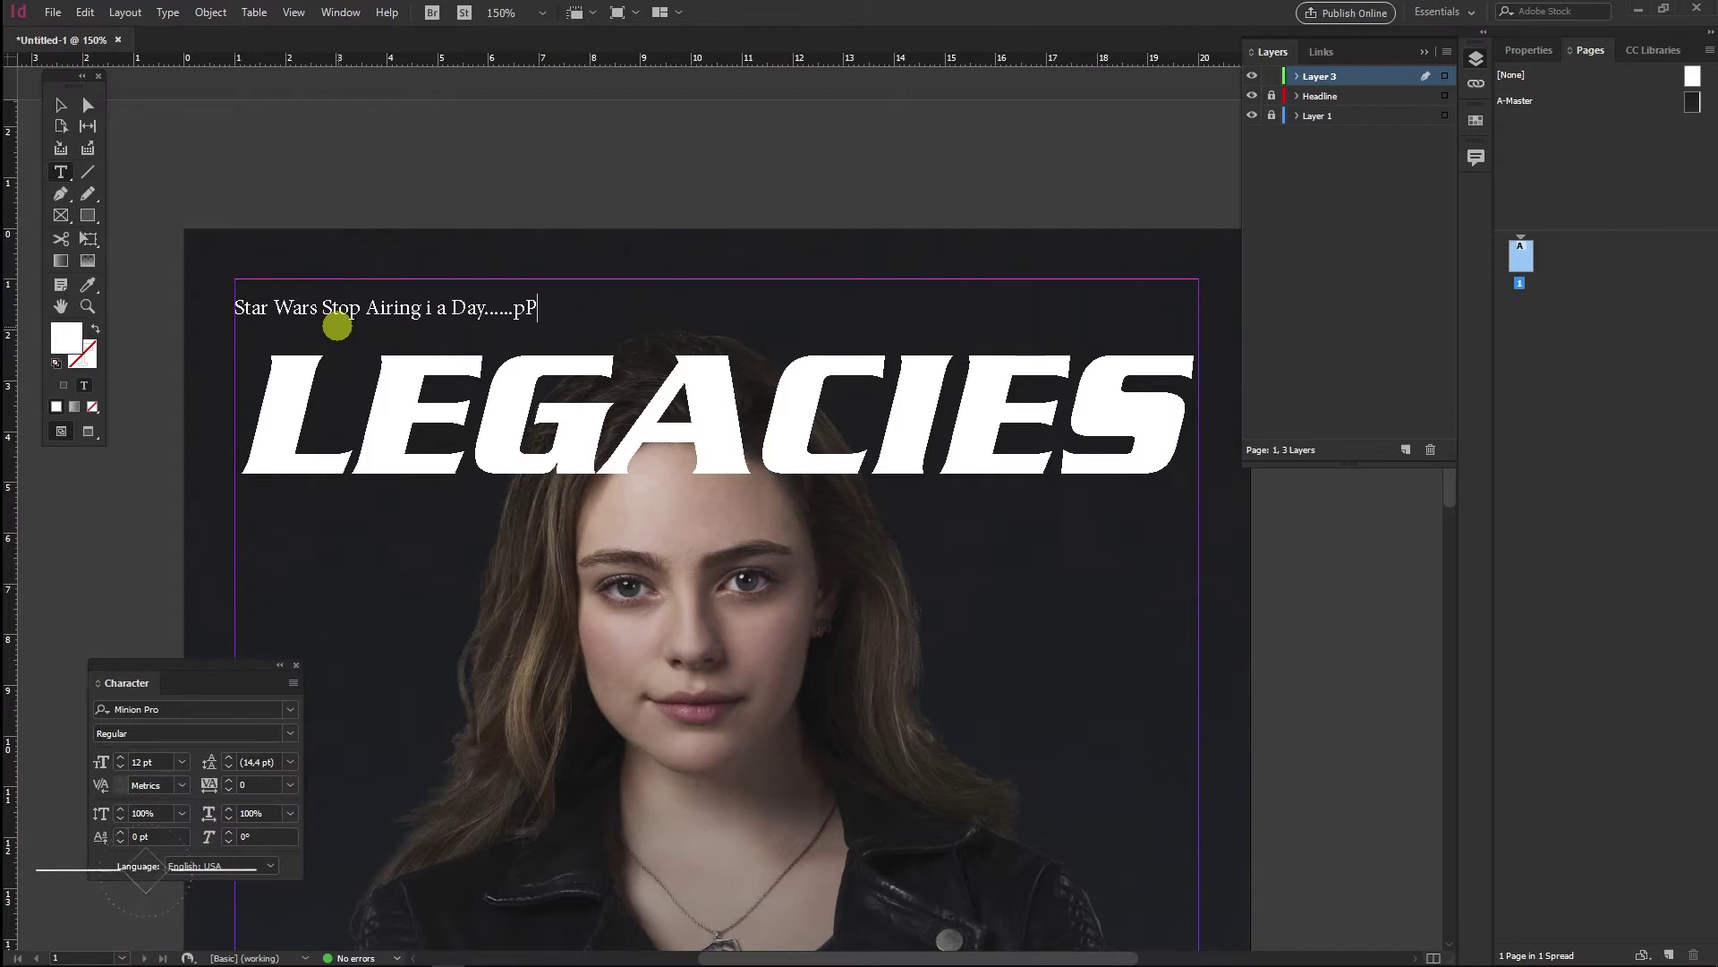
type("Pg. 15")
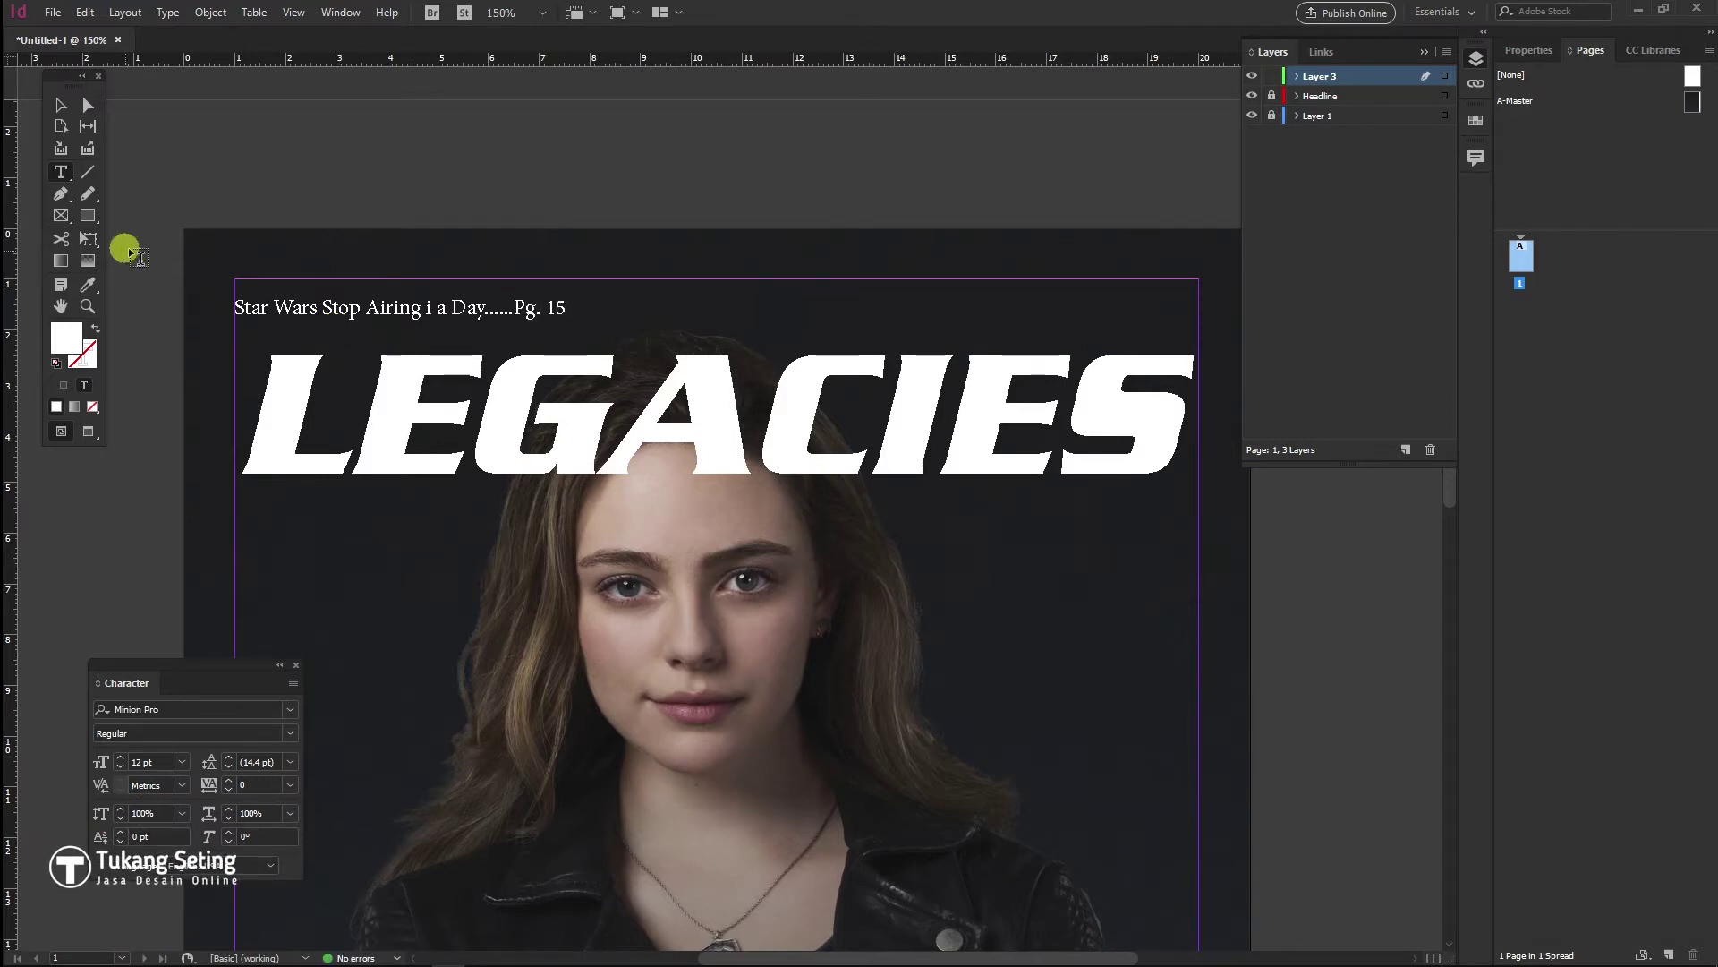
Set the font of the whole Star Wars teaser line to Montserrat Medium and deselect the text
key("ctrl+a")
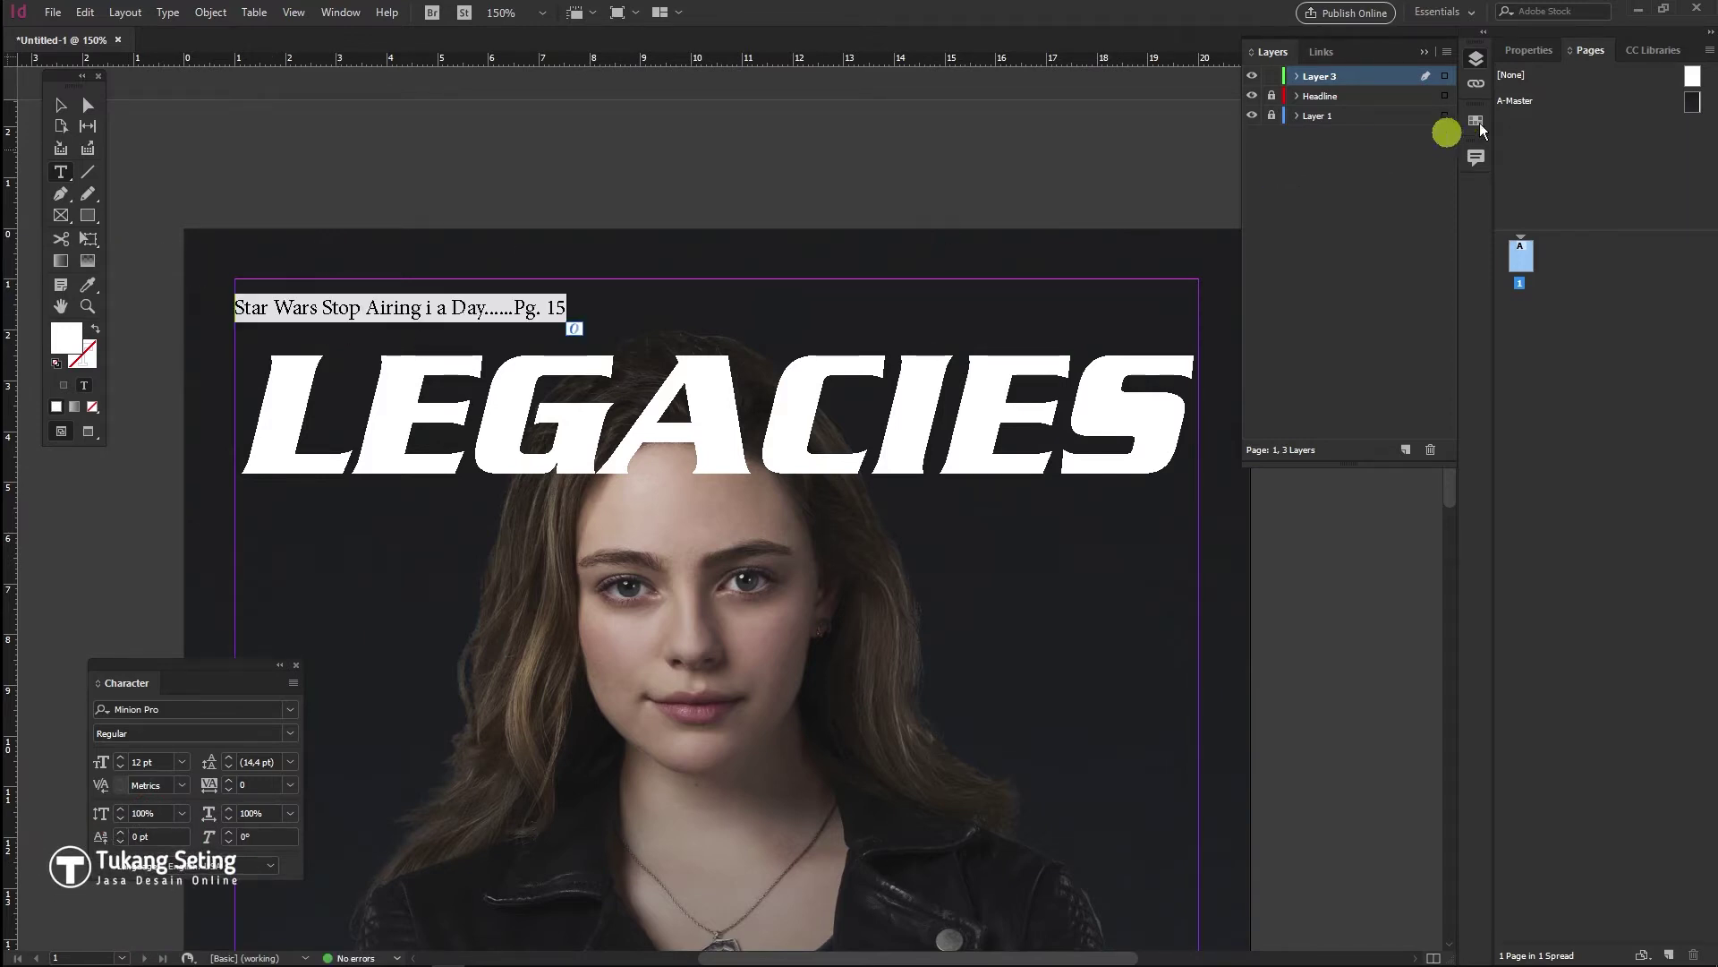
left_click(1537, 51)
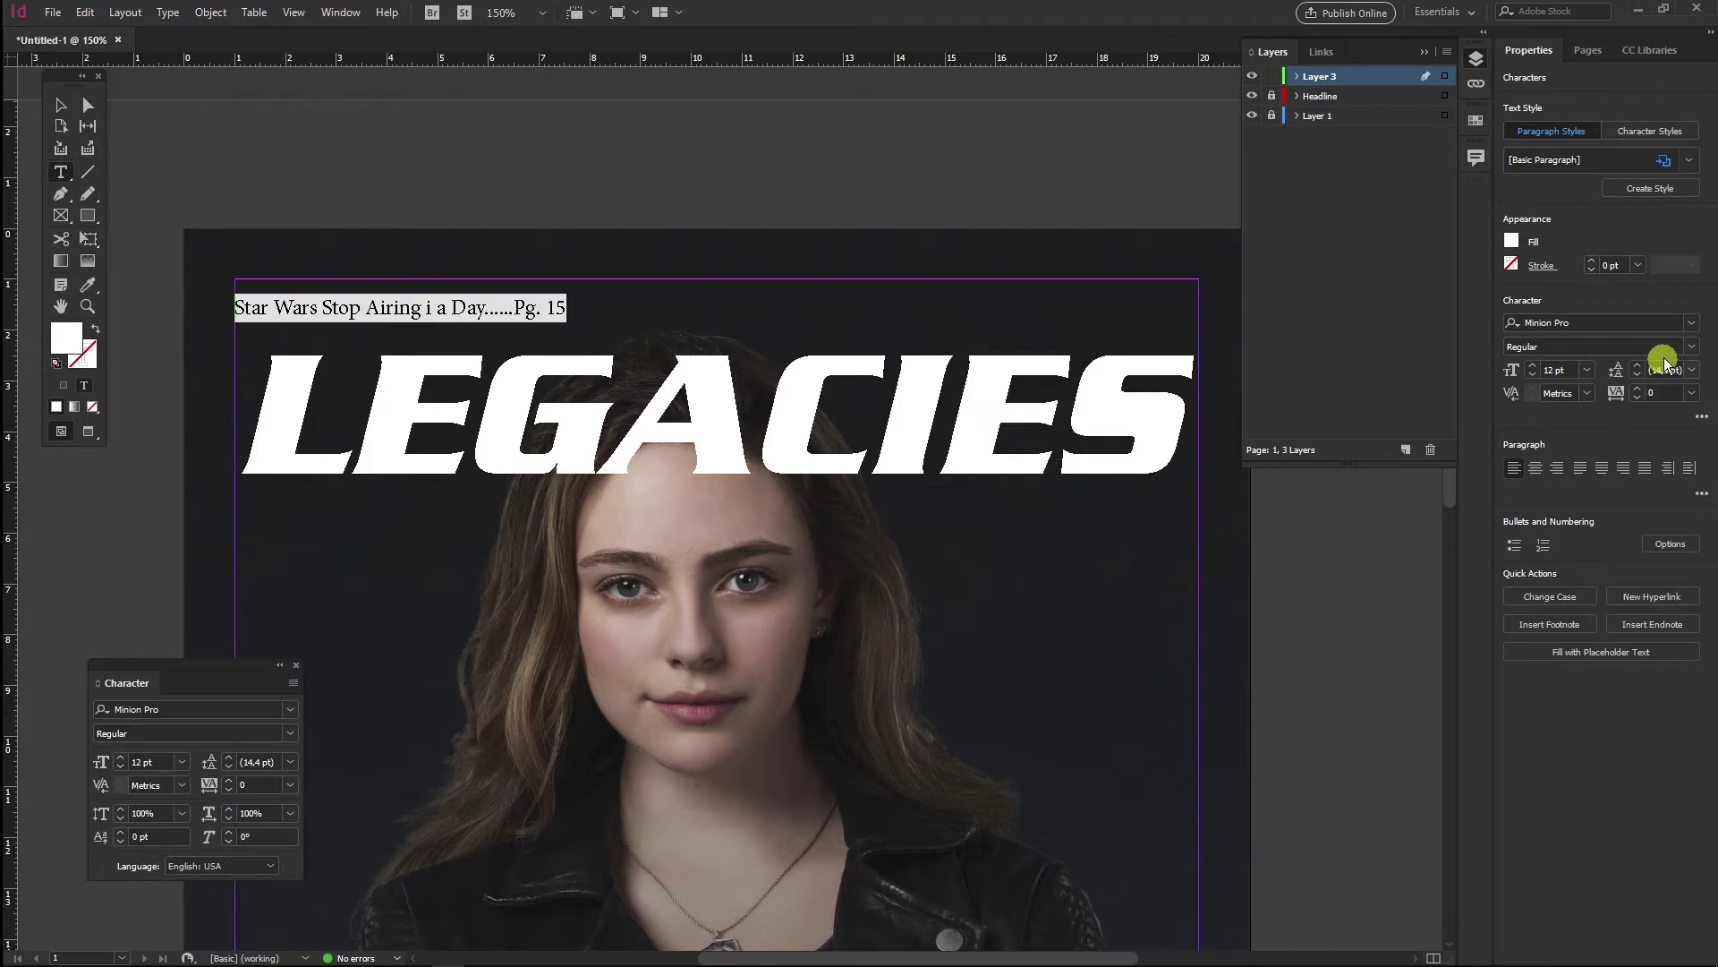
left_click(1694, 322)
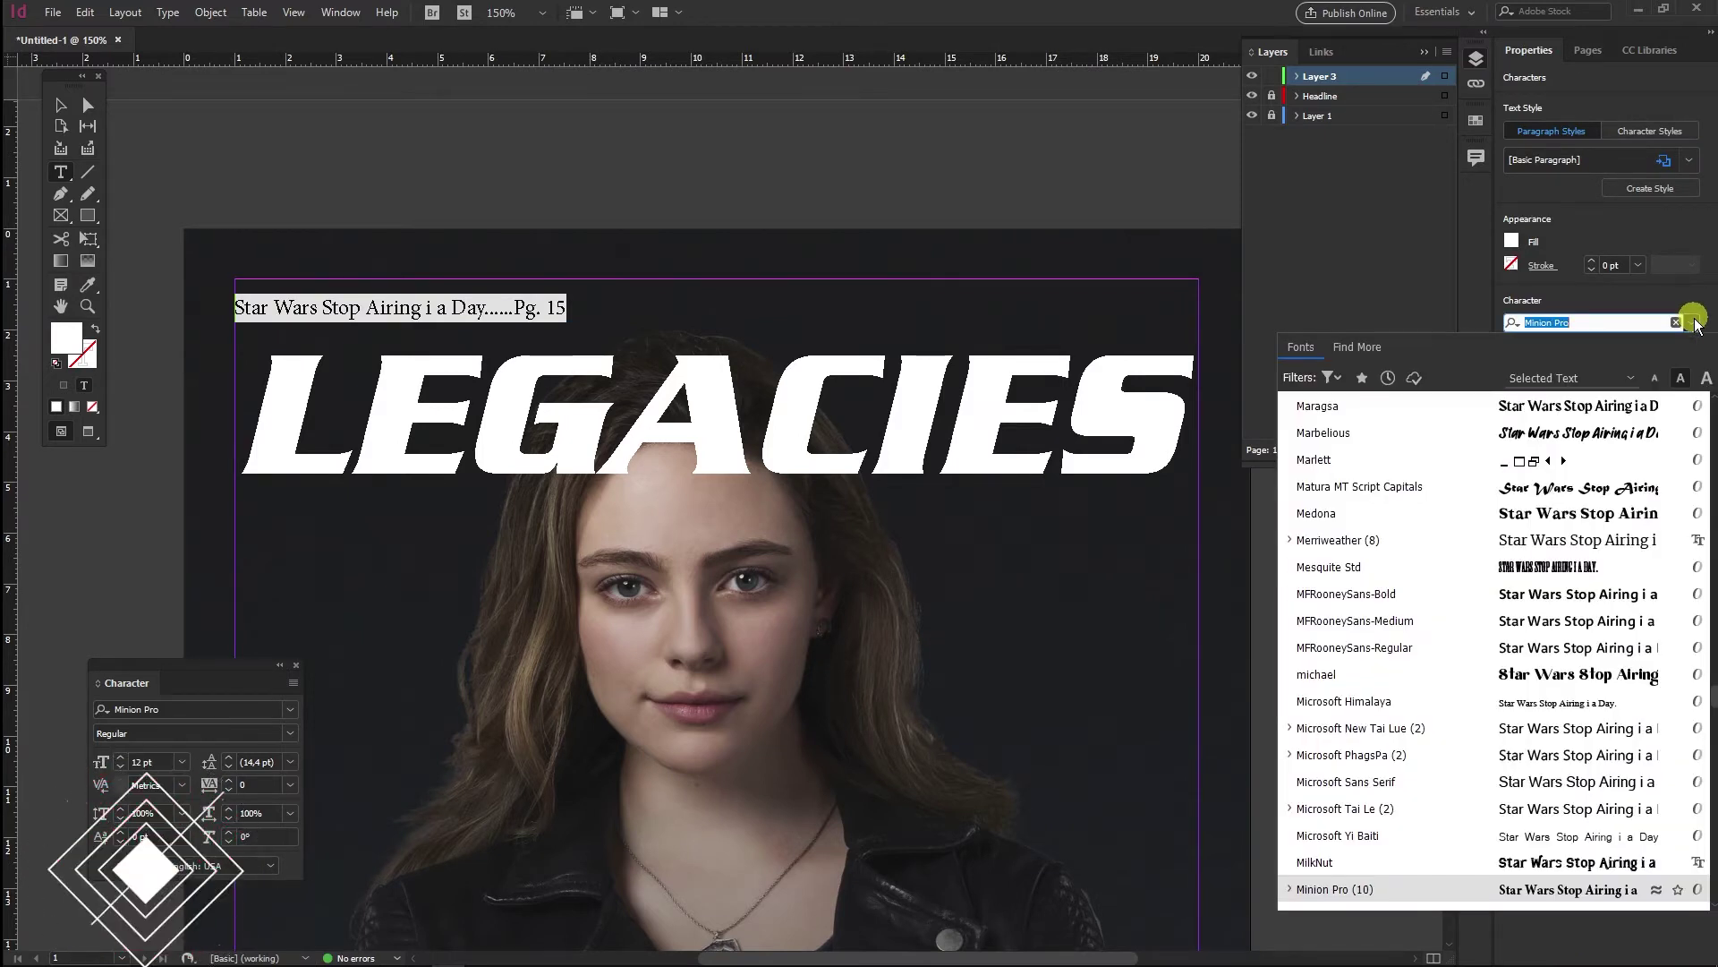
scroll(1558, 582, "down", 4)
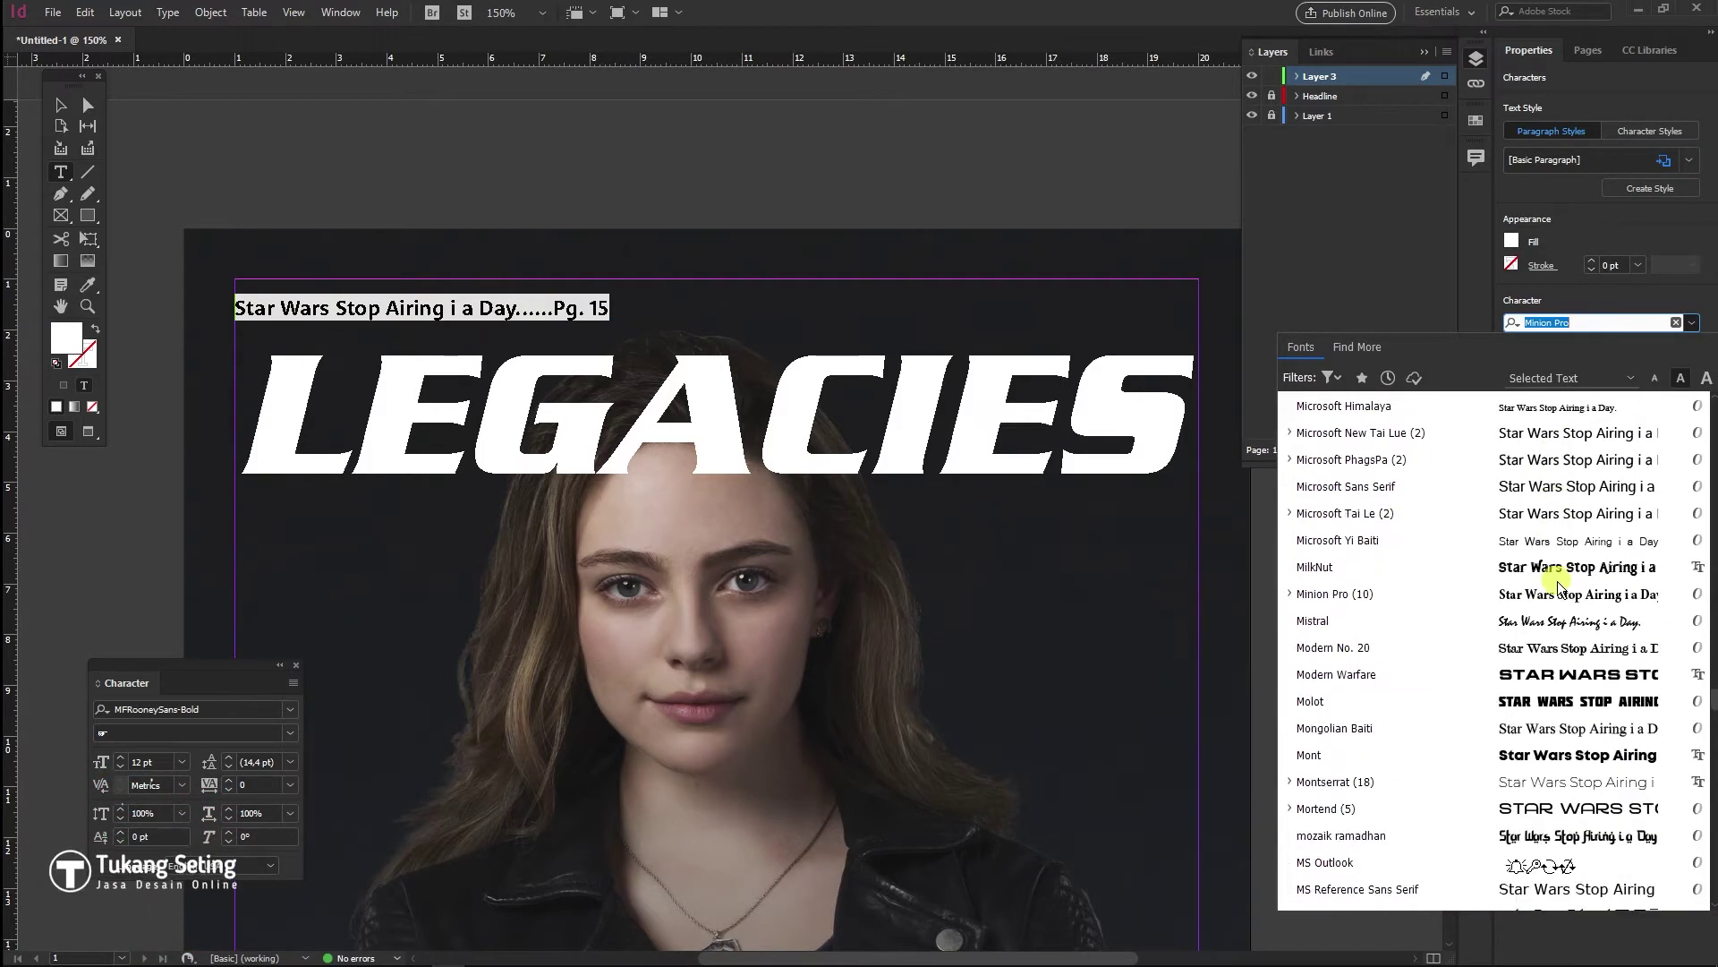
left_click(1290, 782)
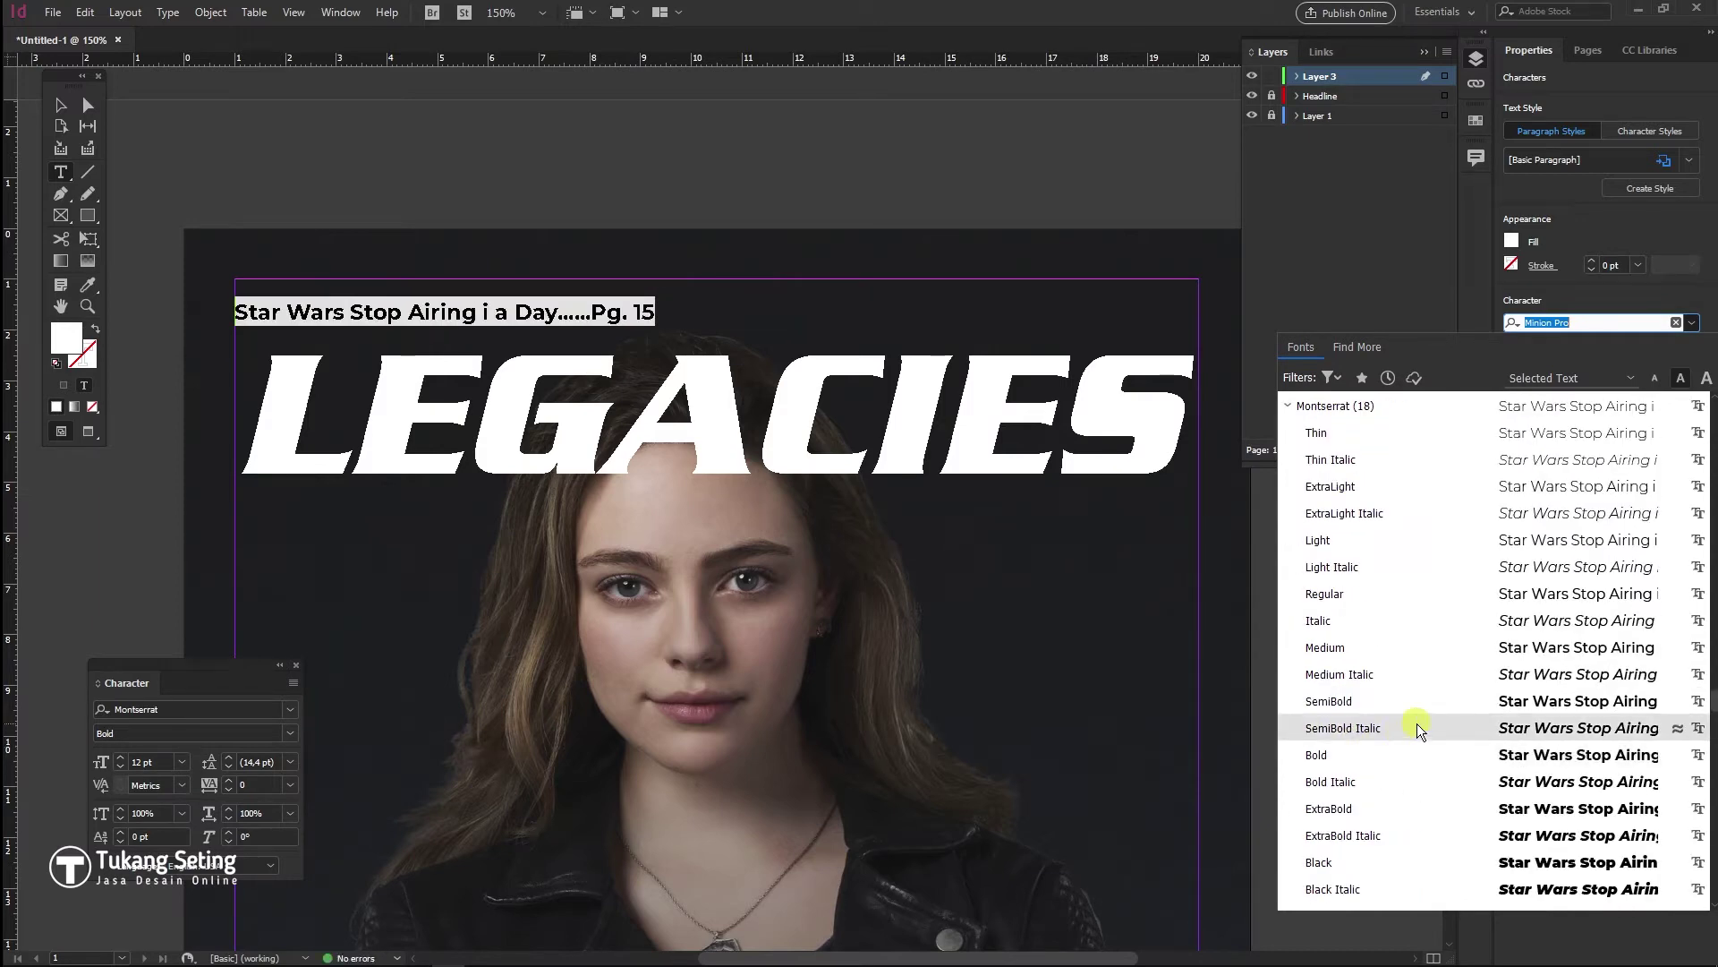
left_click(1404, 651)
left_click(61, 105)
left_click(563, 180)
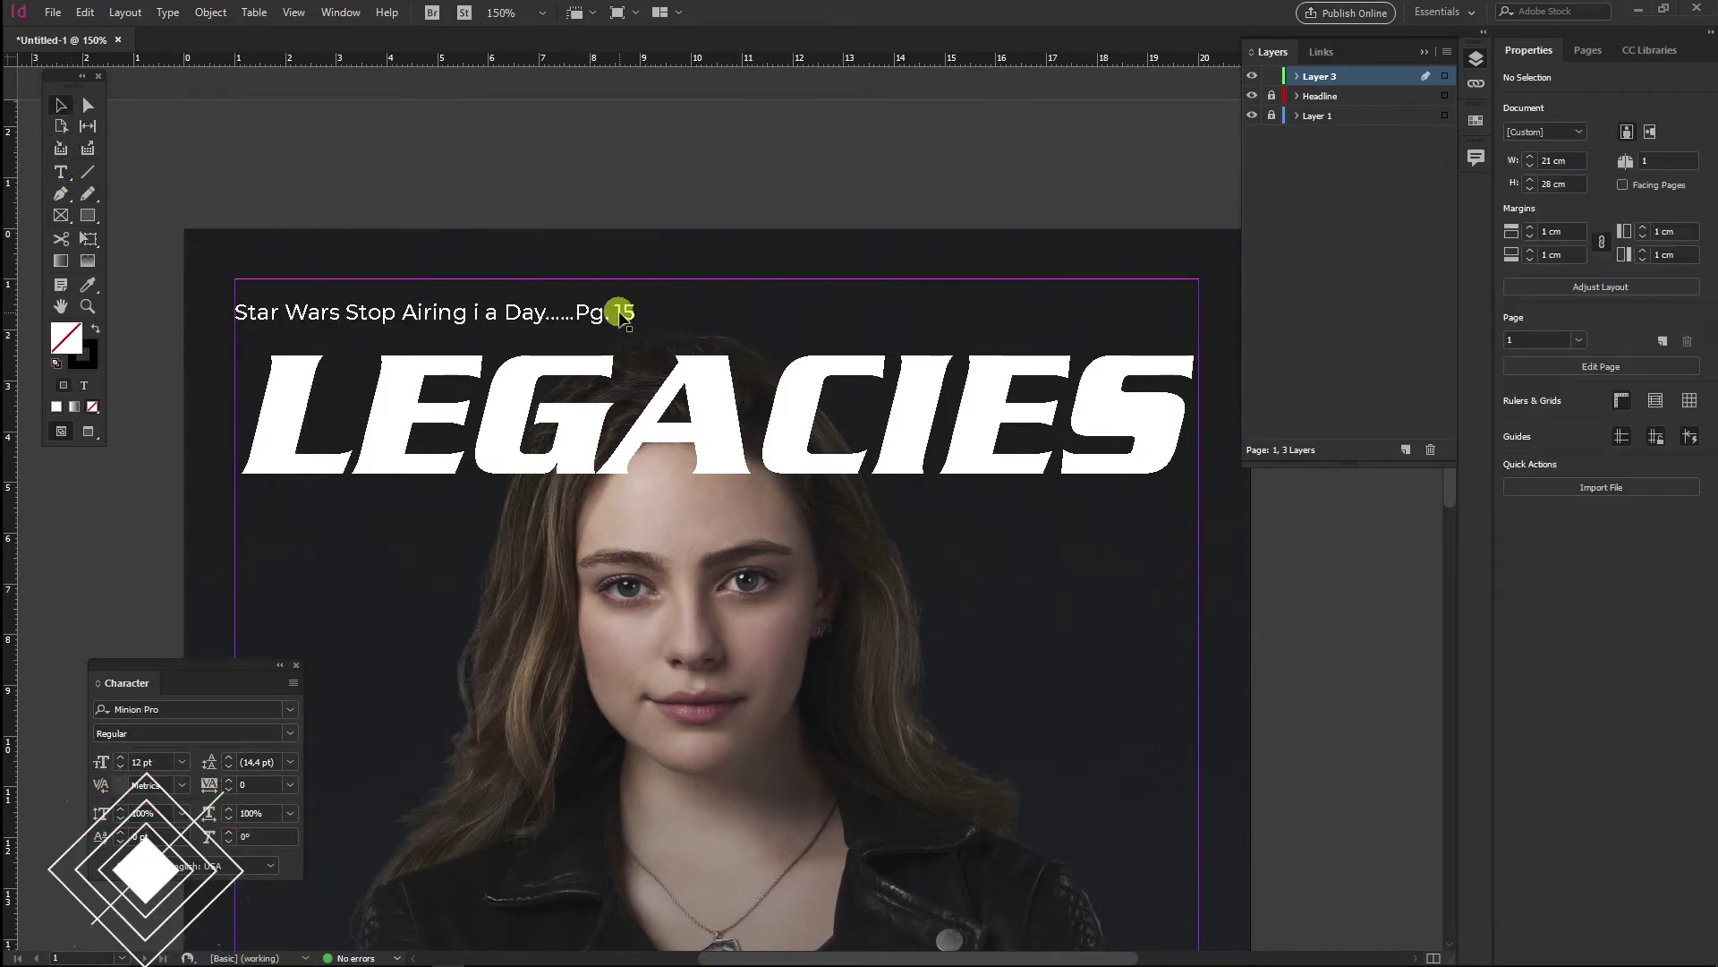
Narrow the teaser's text frame to about 8.36 cm and duplicate it against the right margin above the masthead
left_click(623, 315)
left_click_drag(1193, 329, 656, 331)
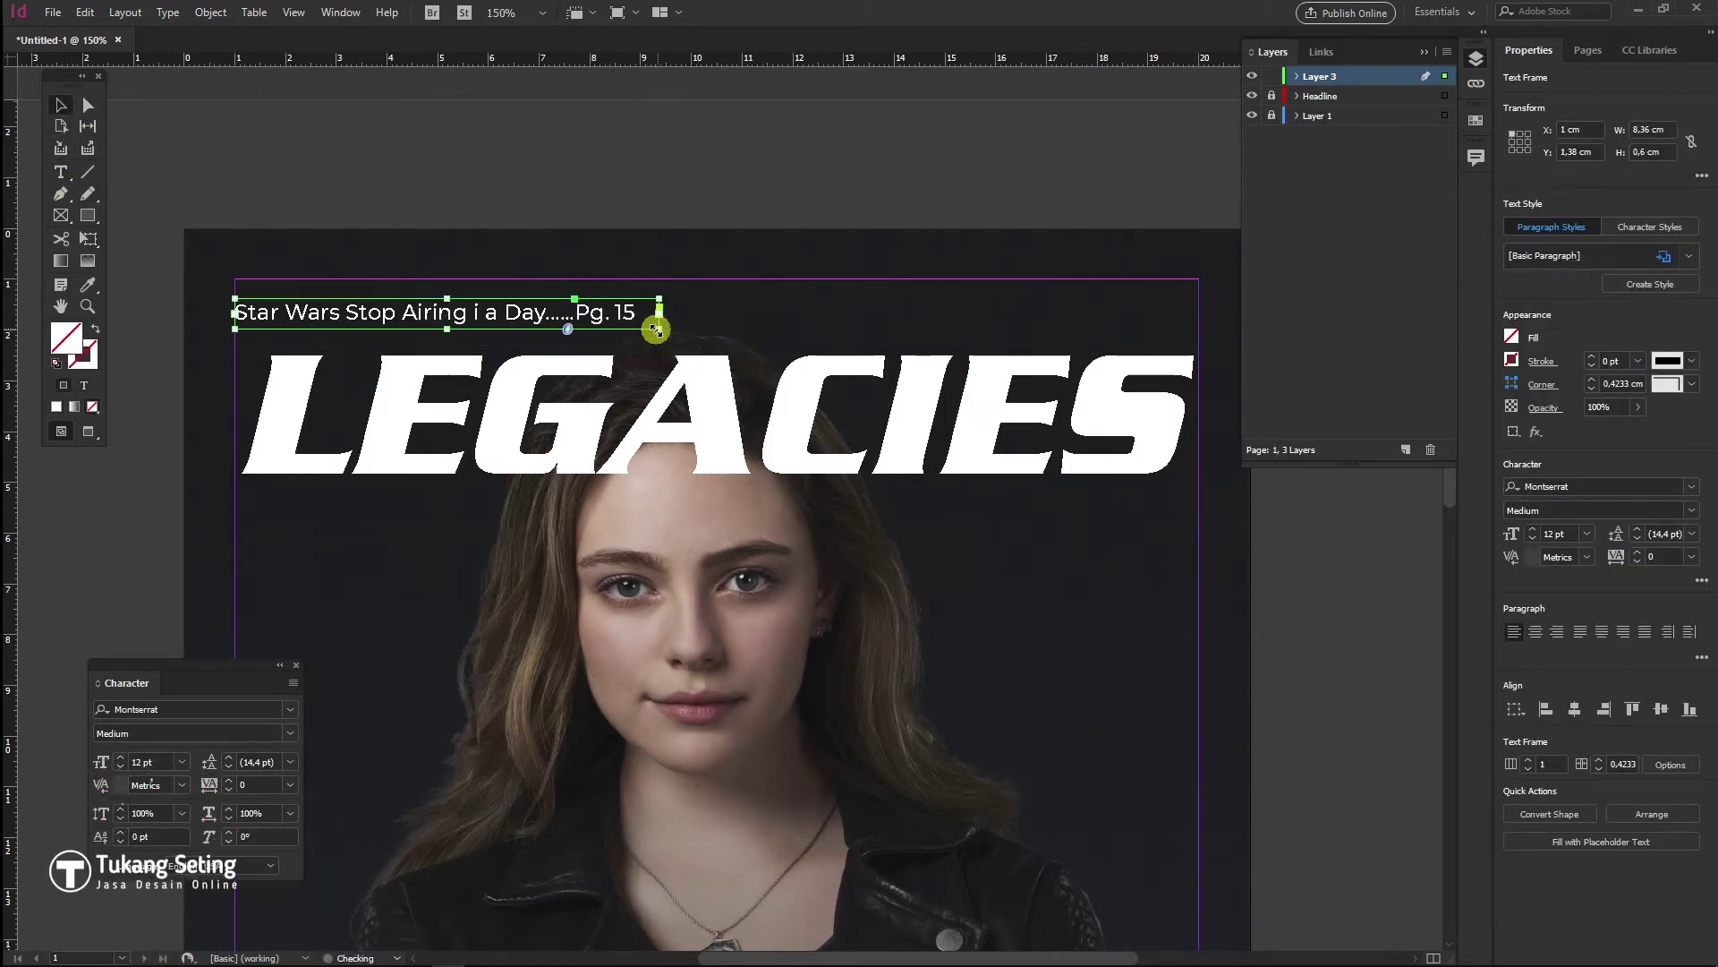
left_click_drag(510, 315, 1056, 325)
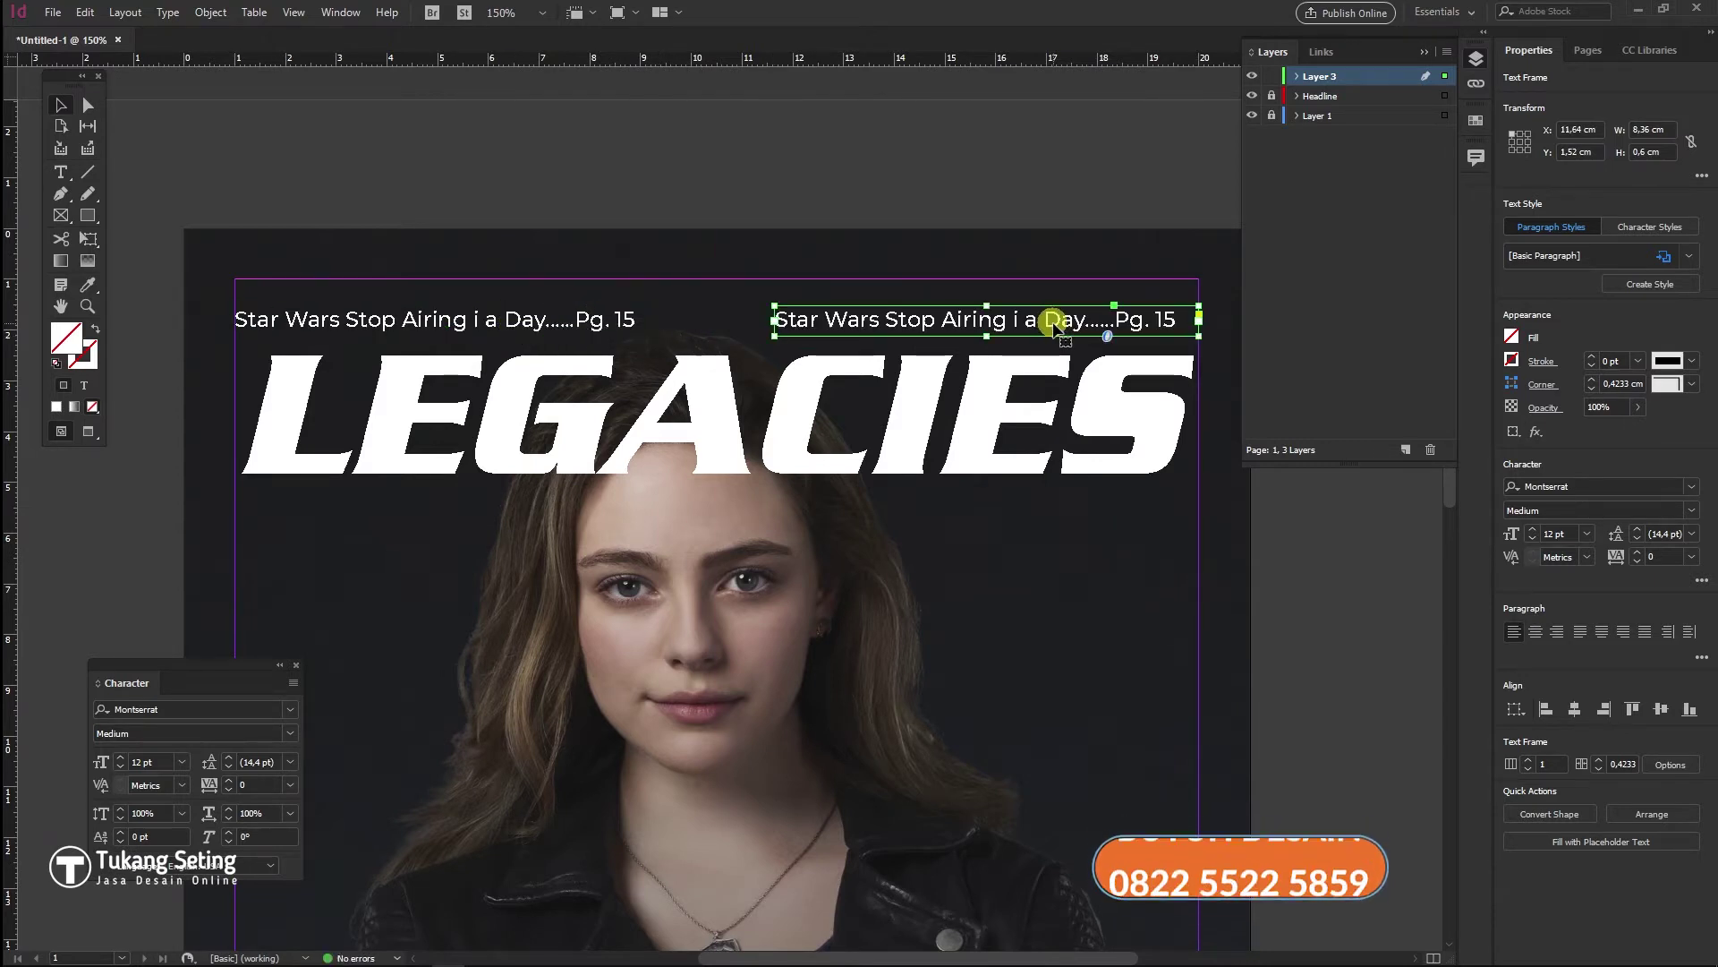
Change the duplicated teaser to "Van Helsing talk about sticky......Pg. 21" and right-align it
double_click(1056, 322)
mouse_move(1086, 319)
left_mouse_down()
mouse_move(779, 319)
mouse_move(1081, 319)
left_mouse_up()
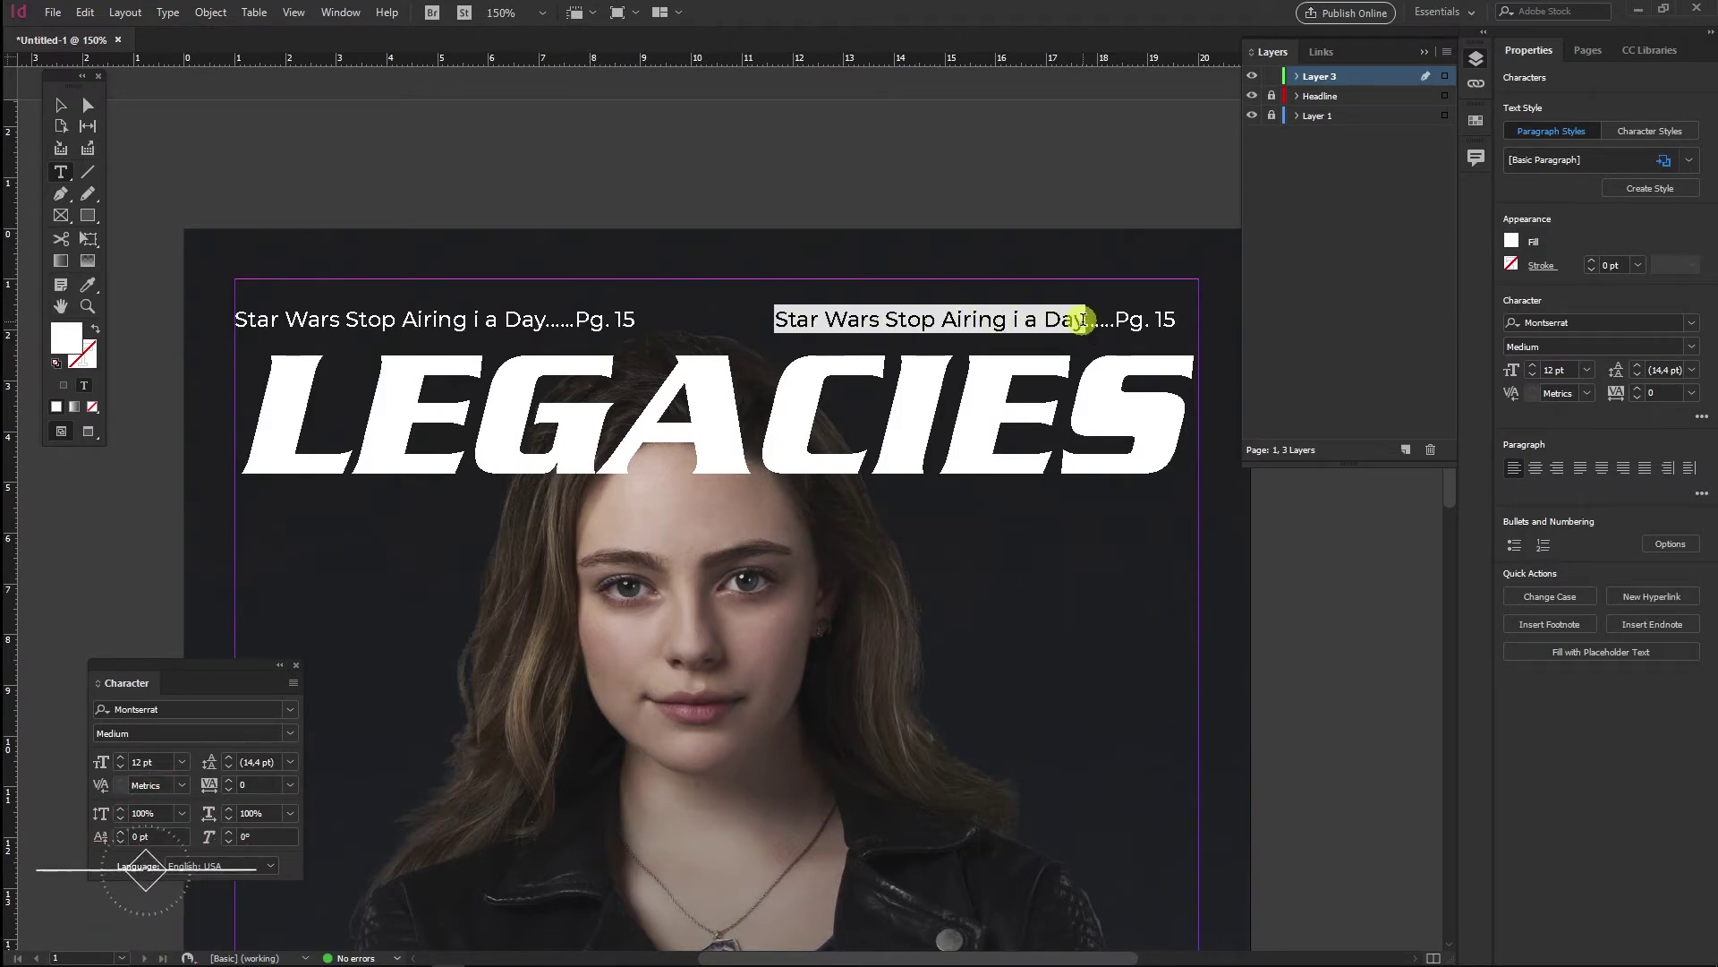
type("Van Helsi")
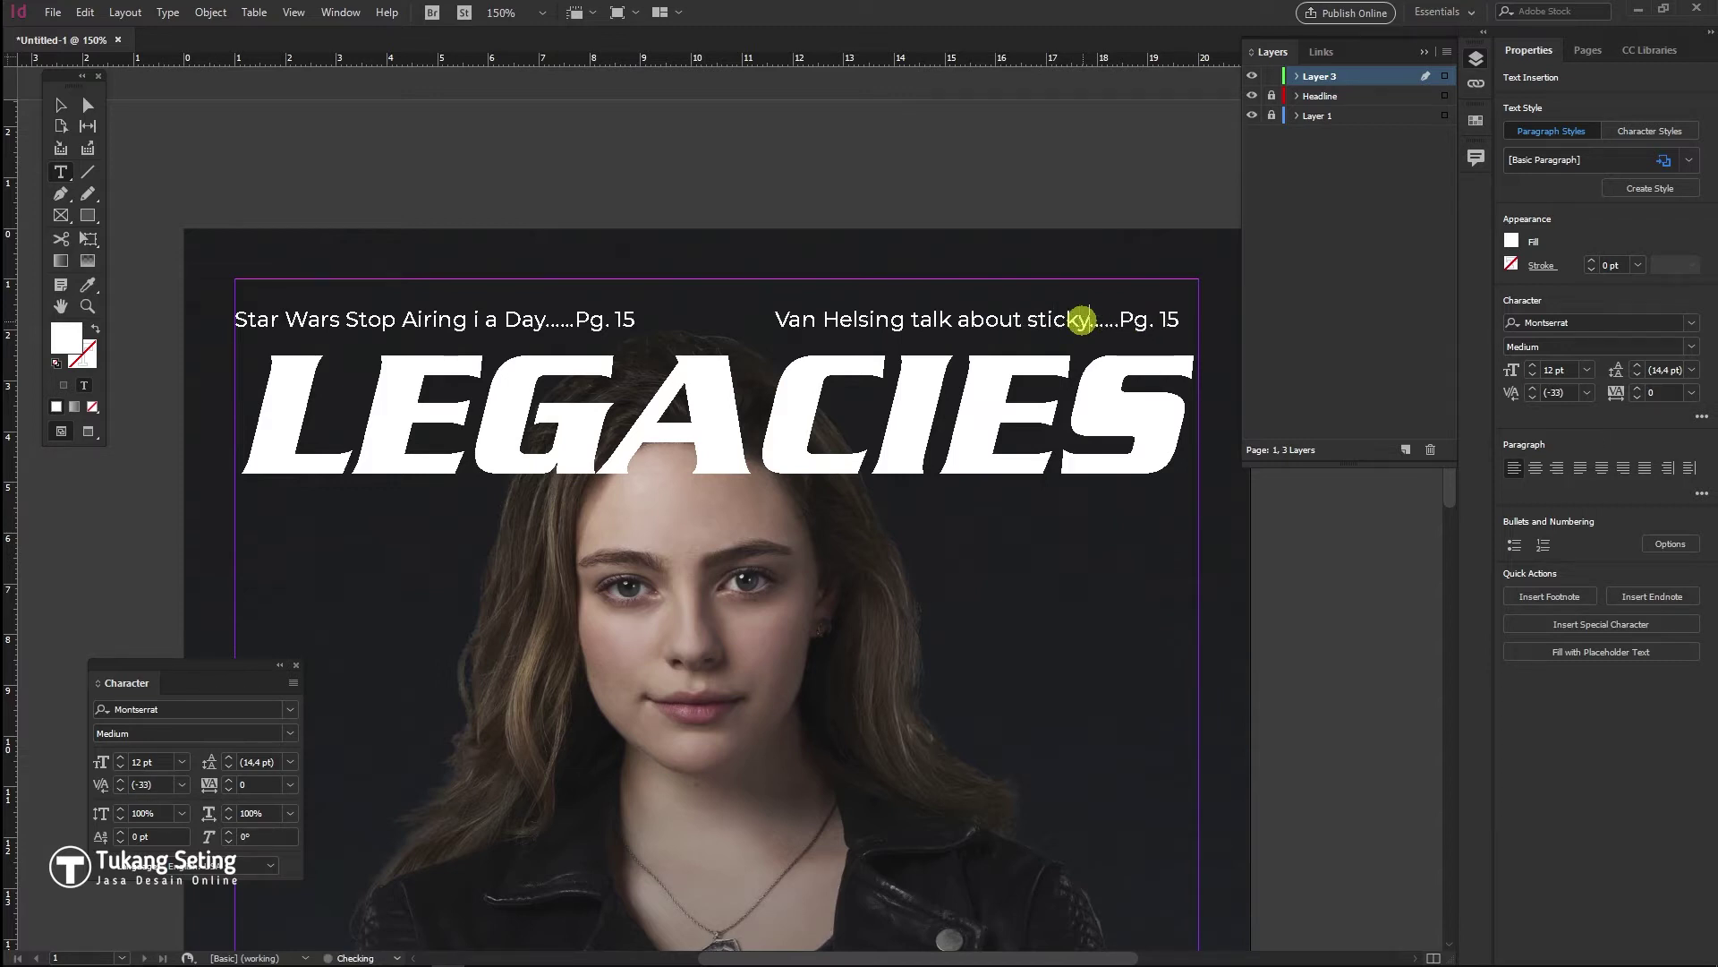
left_click_drag(1183, 320, 1183, 319)
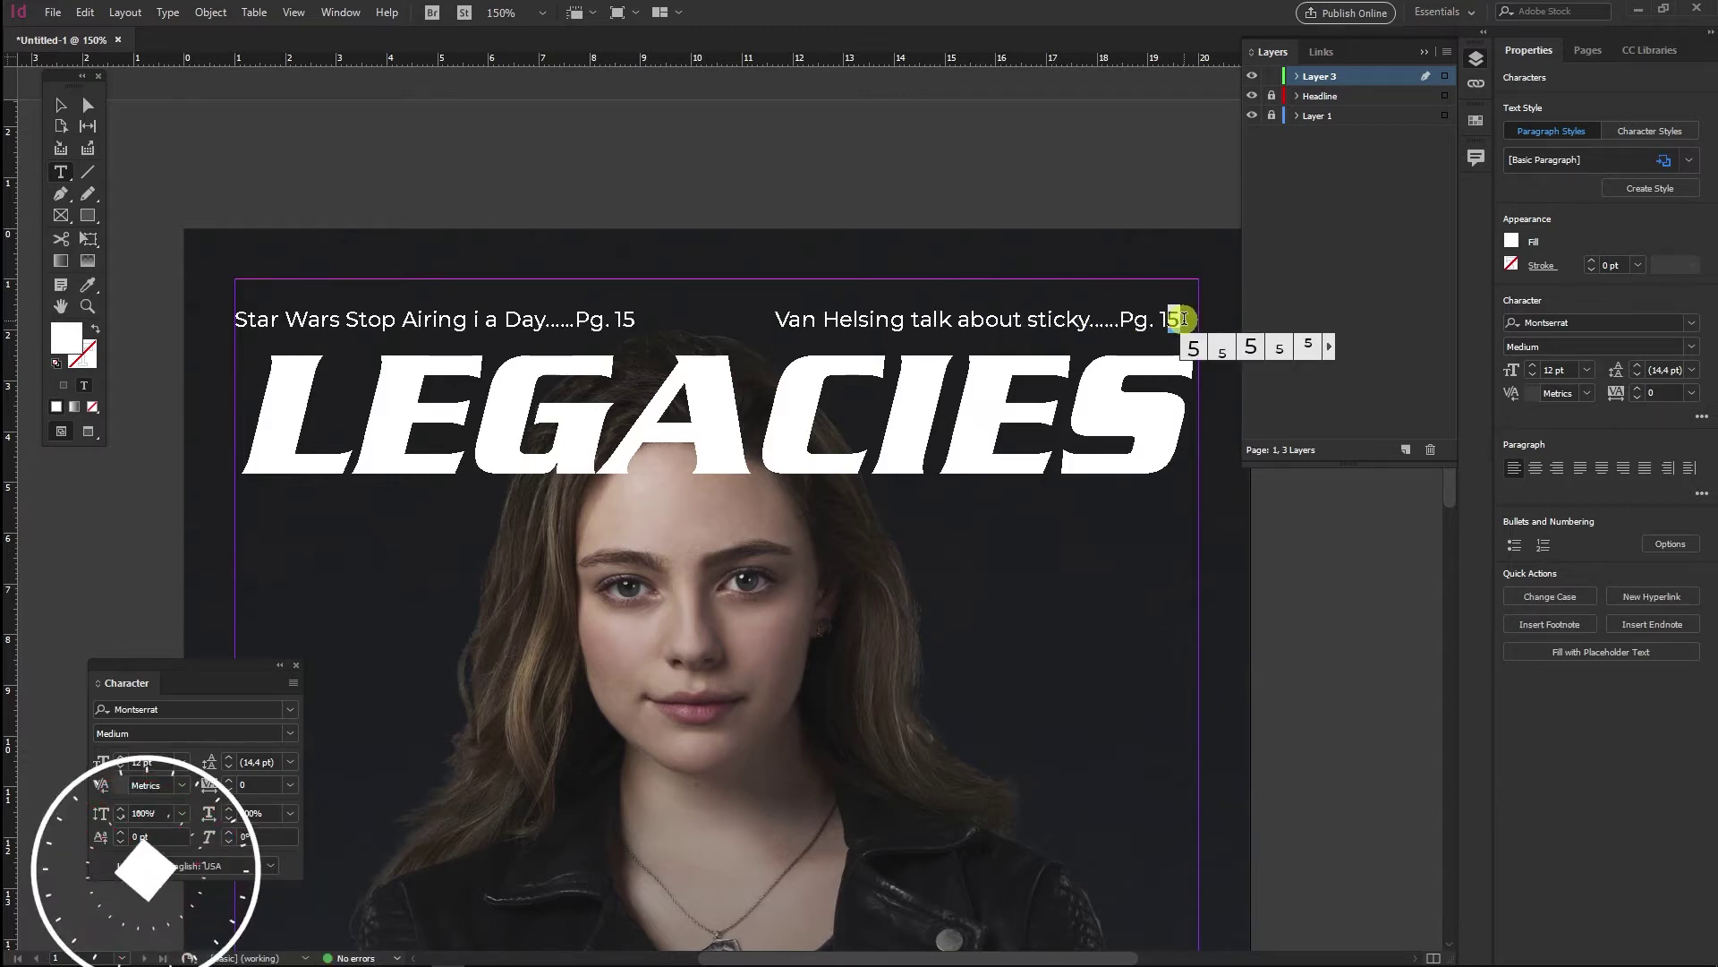
type("21")
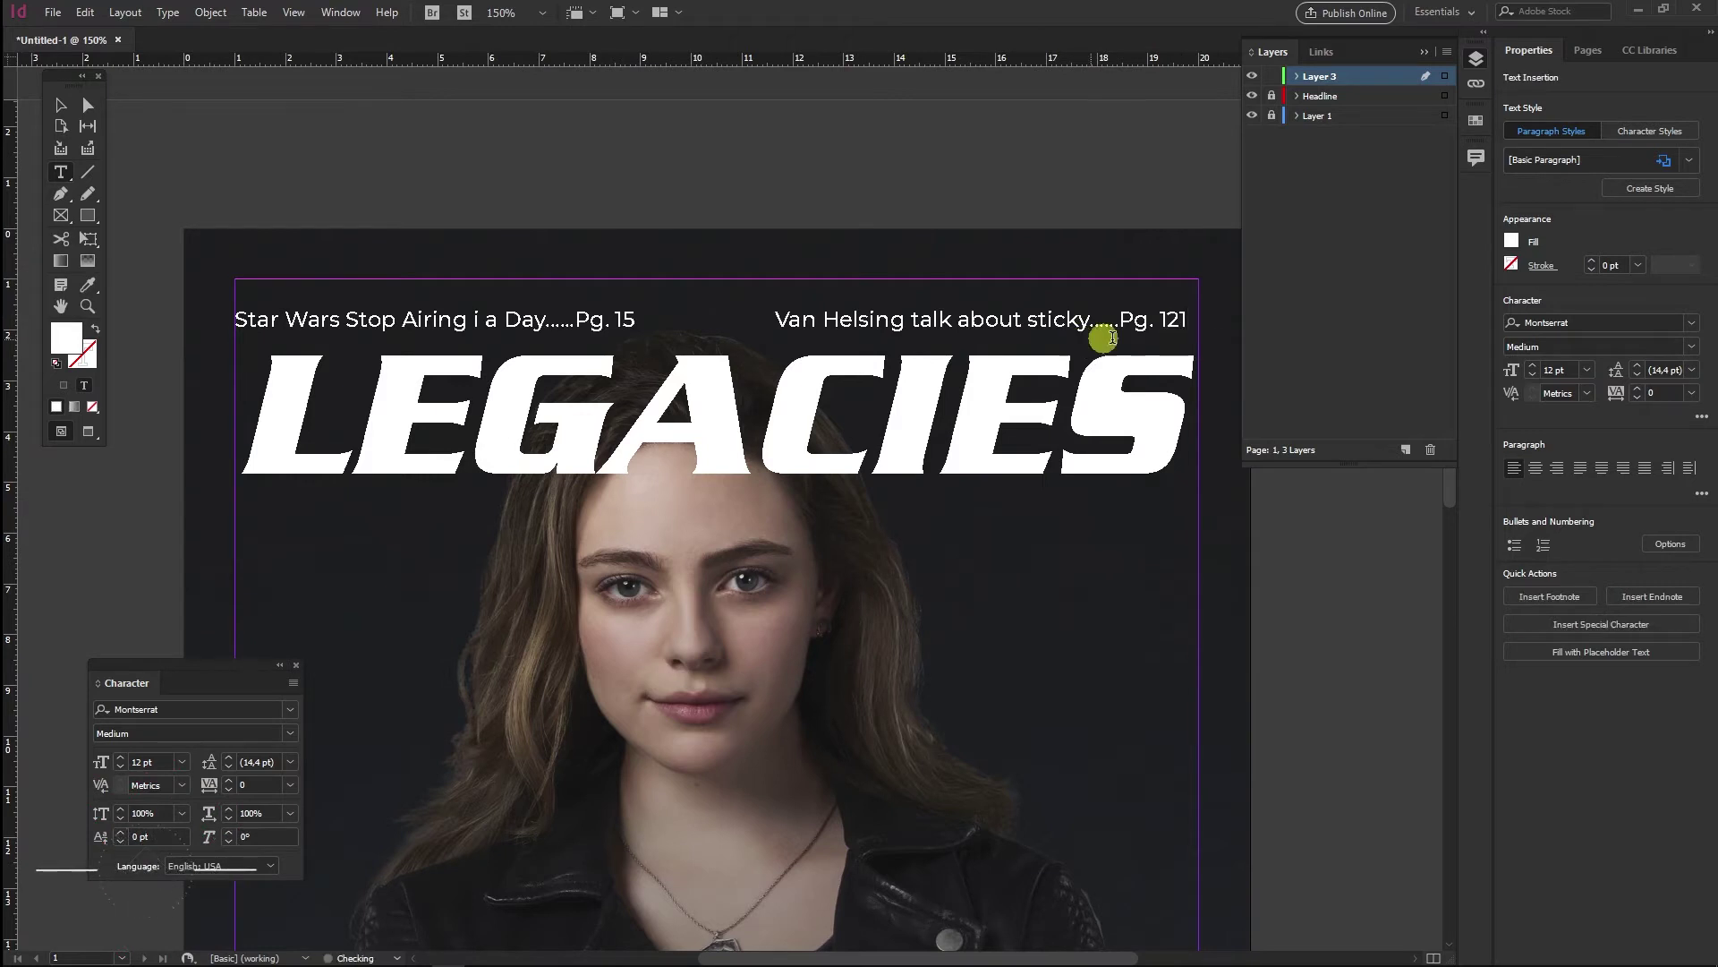
key("BackSpace")
key("BackSpace")
type("21")
key("ctrl+a")
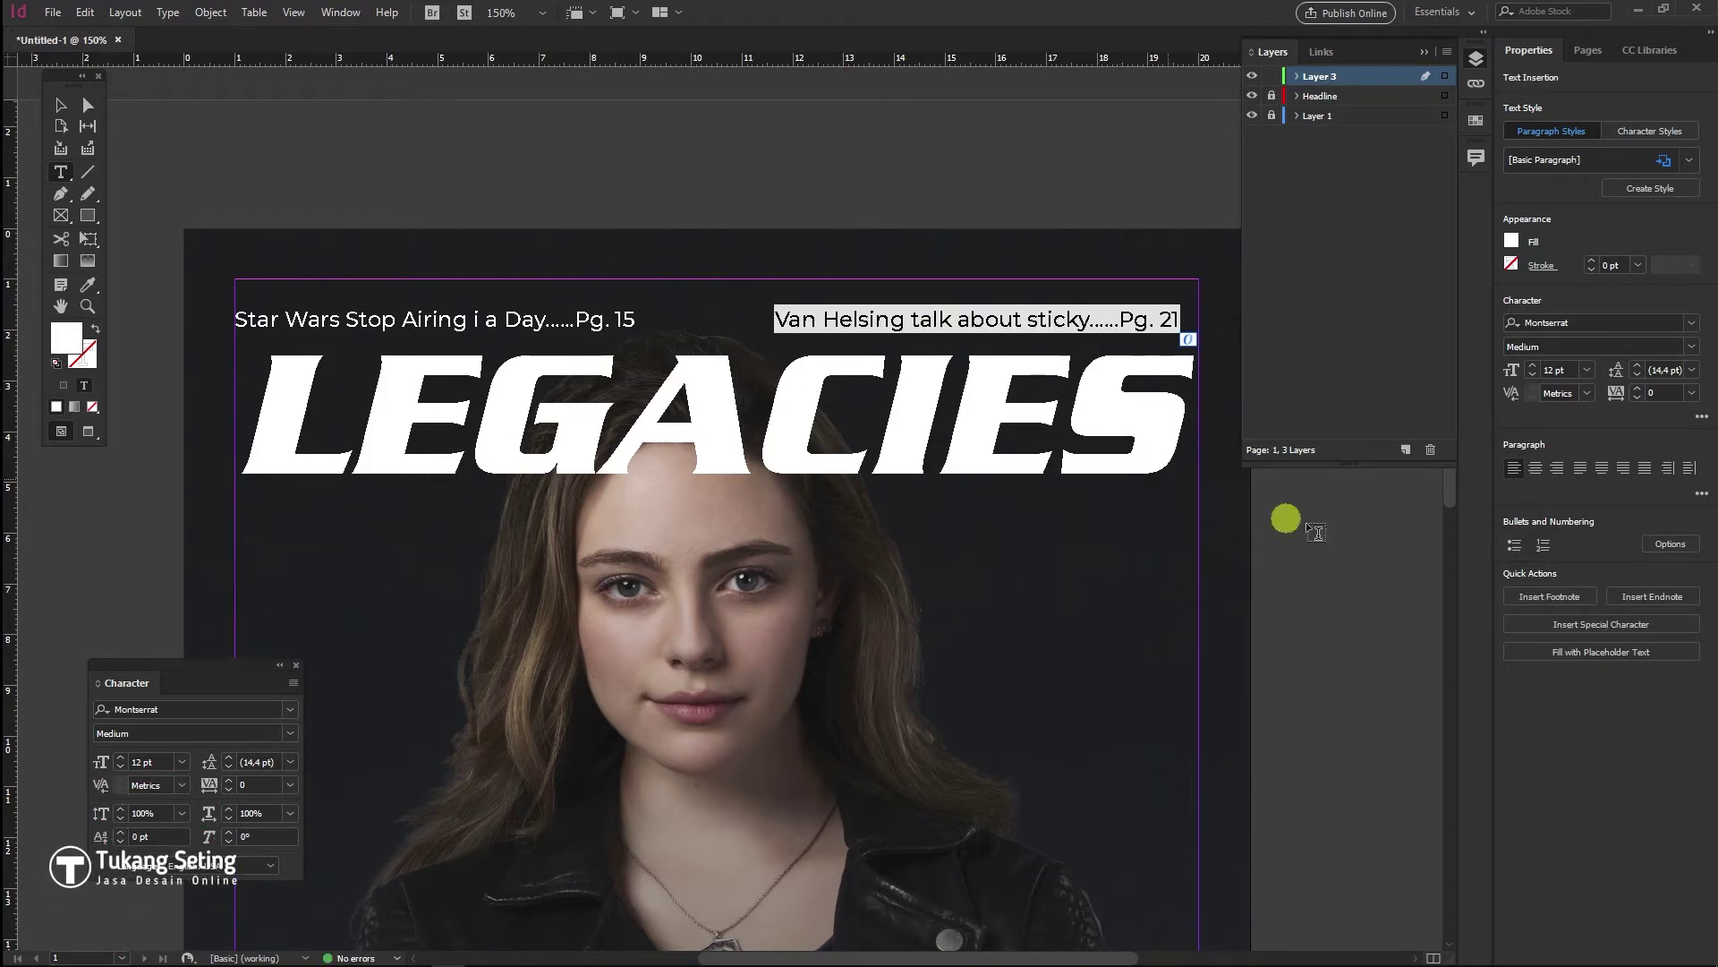
left_click(1558, 470)
Draw a vertical divider line about 0.74 cm long between the two teasers and make its stroke white
left_click(86, 171)
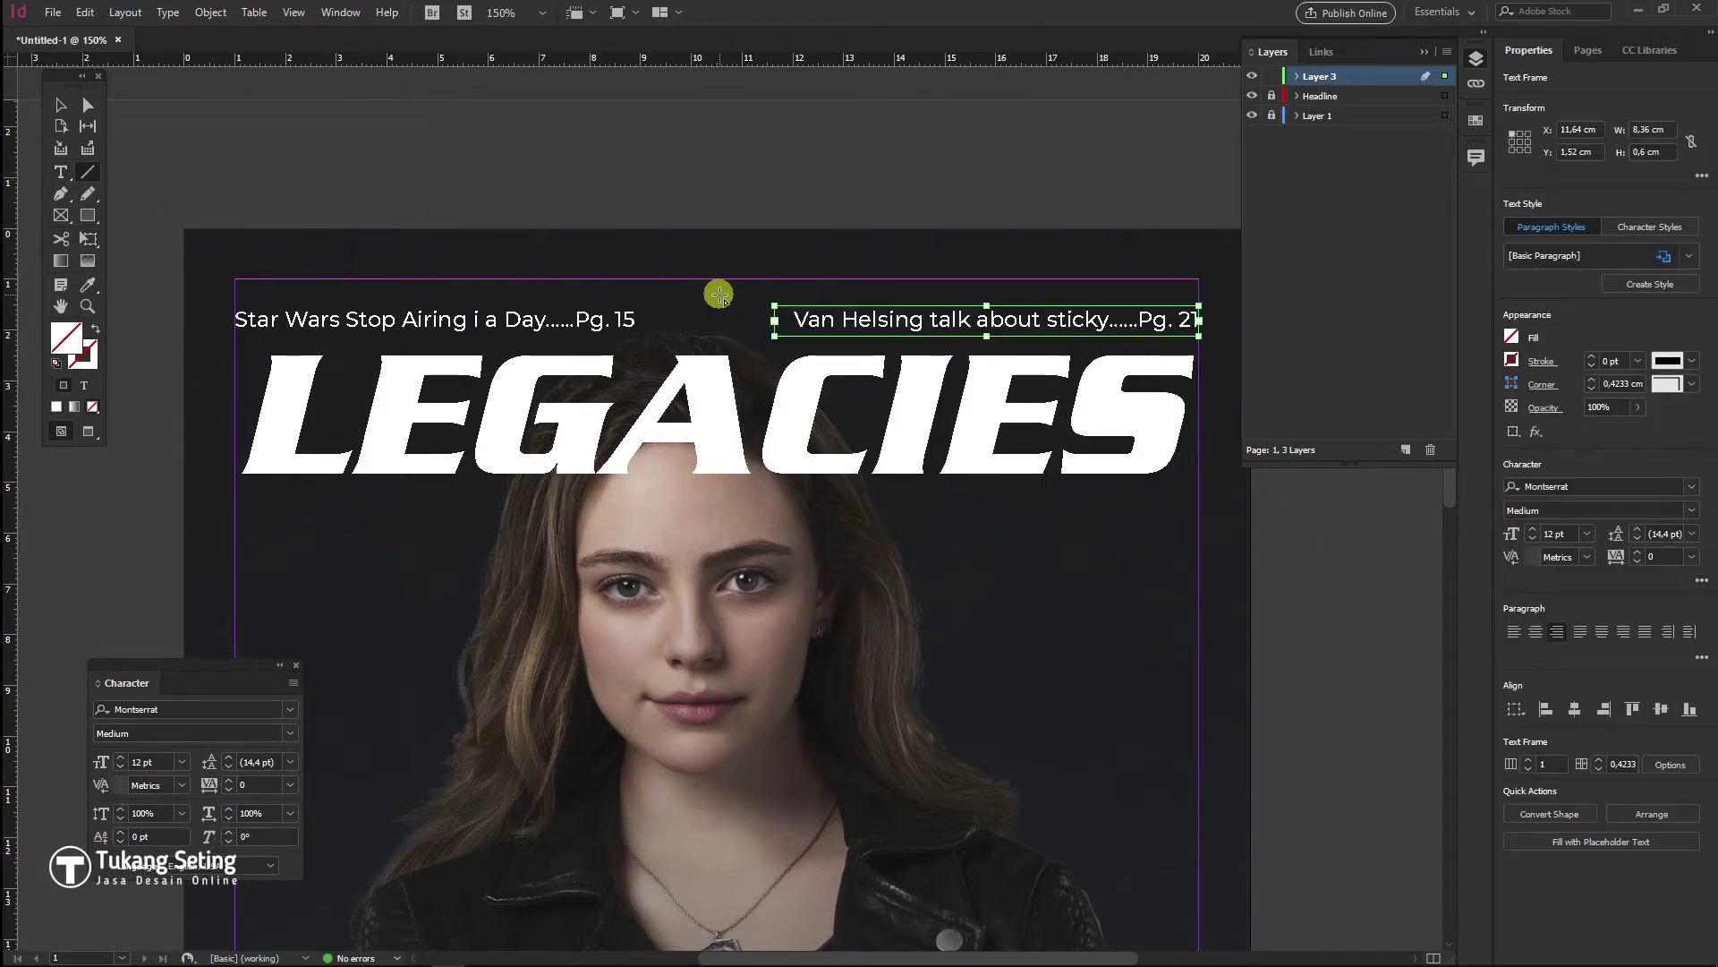
left_click_drag(706, 298, 706, 337)
left_click(87, 356)
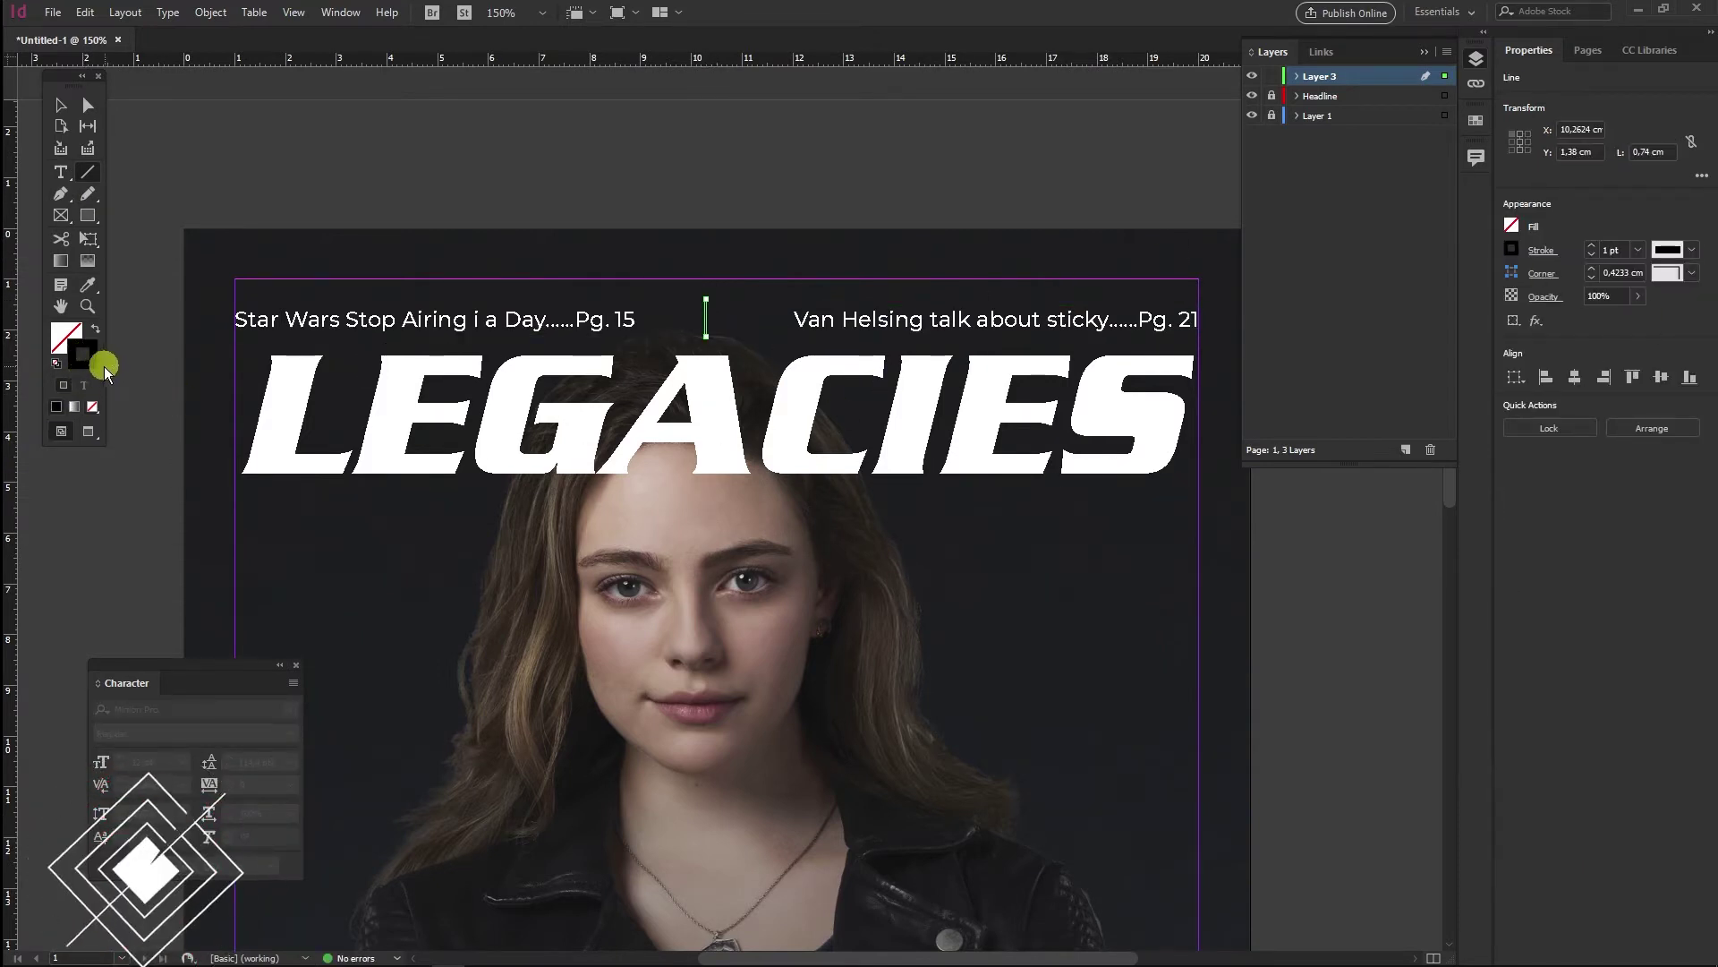
double_click(84, 355)
left_click_drag(723, 441, 877, 394)
left_click(1038, 367)
left_click(61, 105)
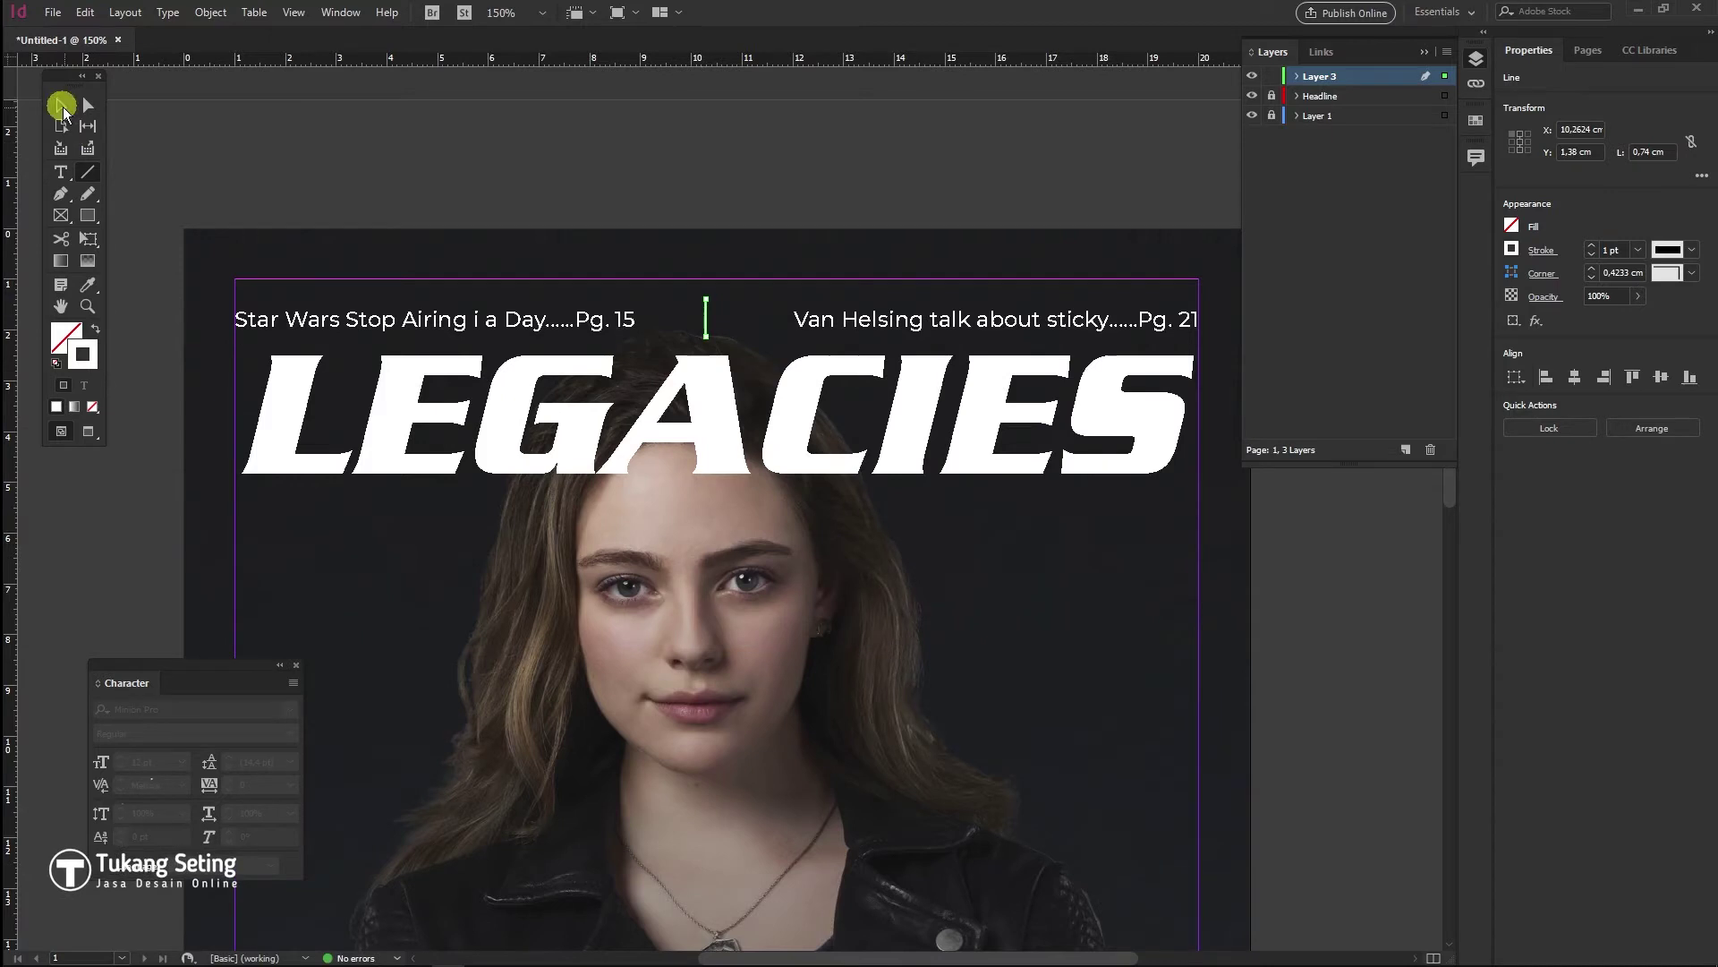
left_click(575, 169)
Draw a margin-to-margin text frame about 19 × 4.6 cm across the crossed arms and enter LEGACIES in it
scroll(911, 601, "down", 3)
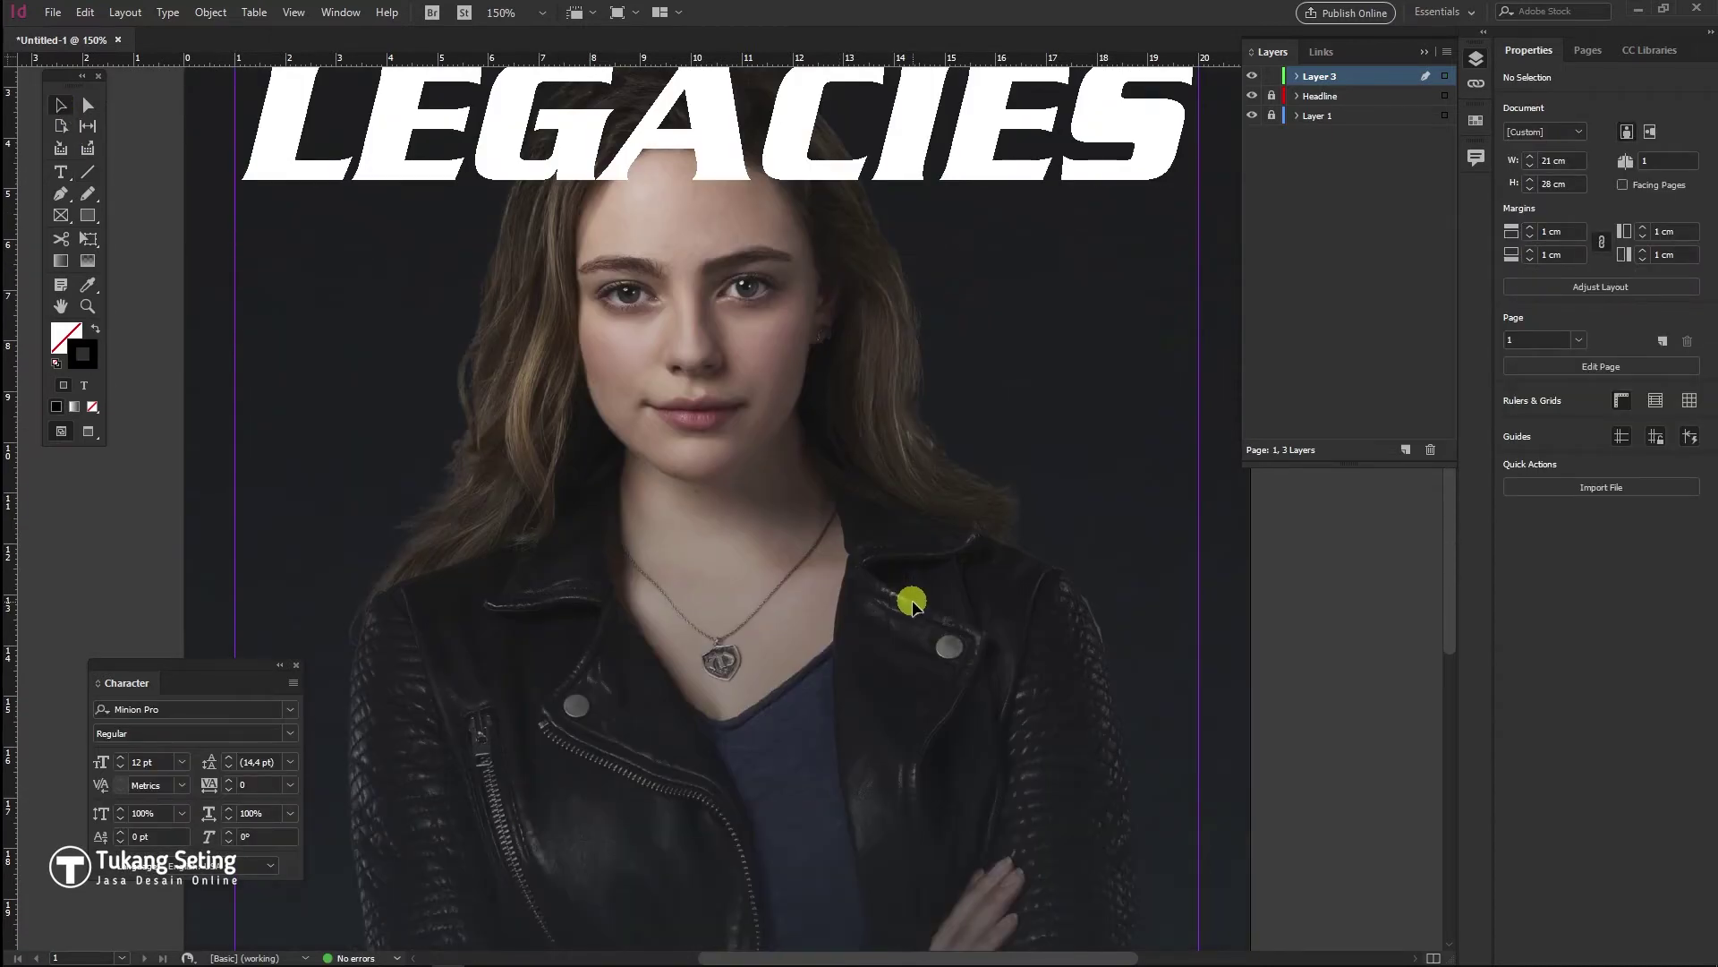
scroll(911, 601, "down", 3)
scroll(715, 775, "up", 2)
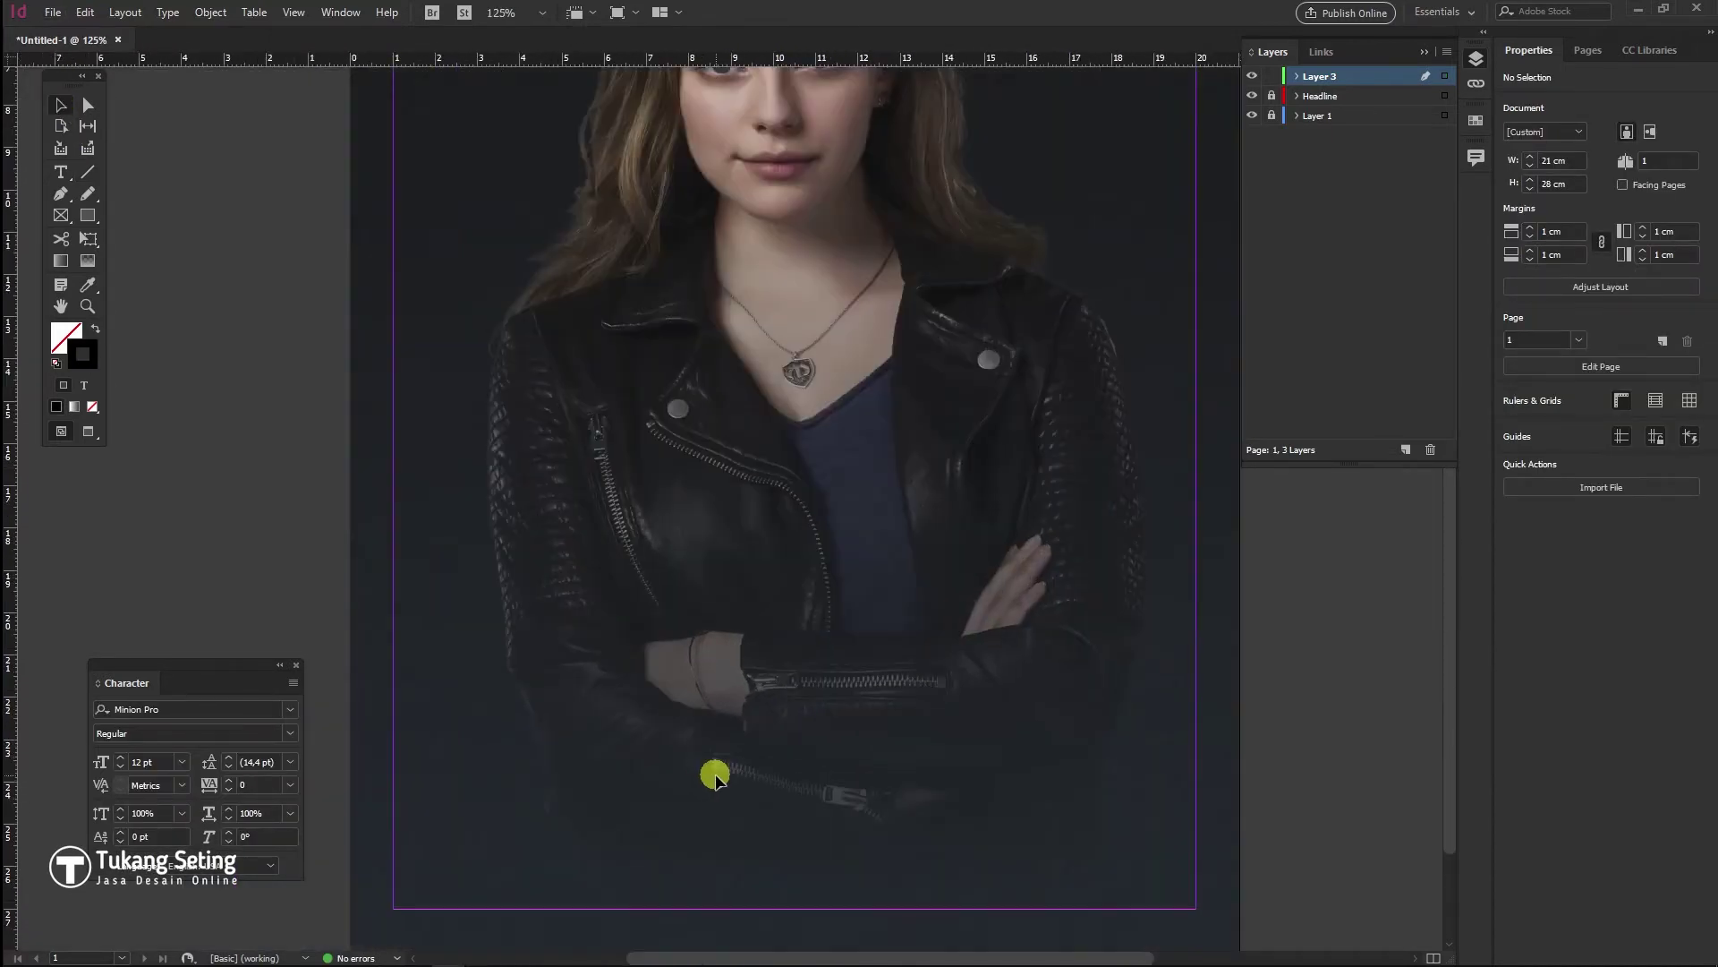
left_click_drag(791, 745, 806, 640)
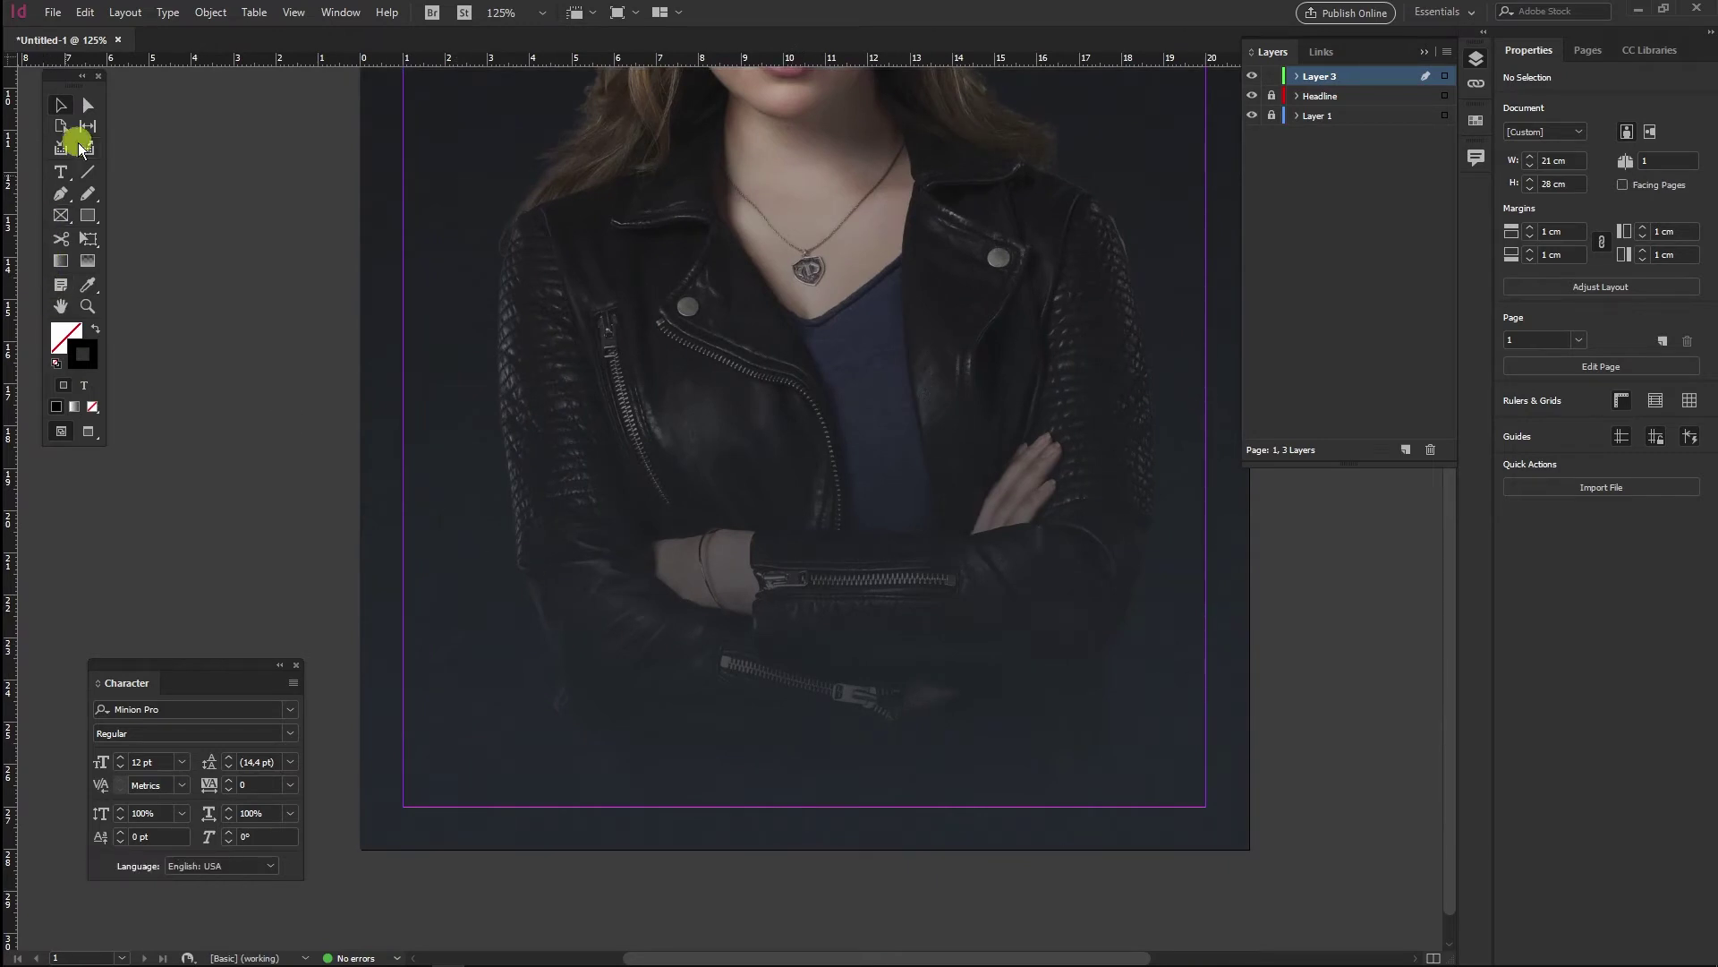
left_click(59, 168)
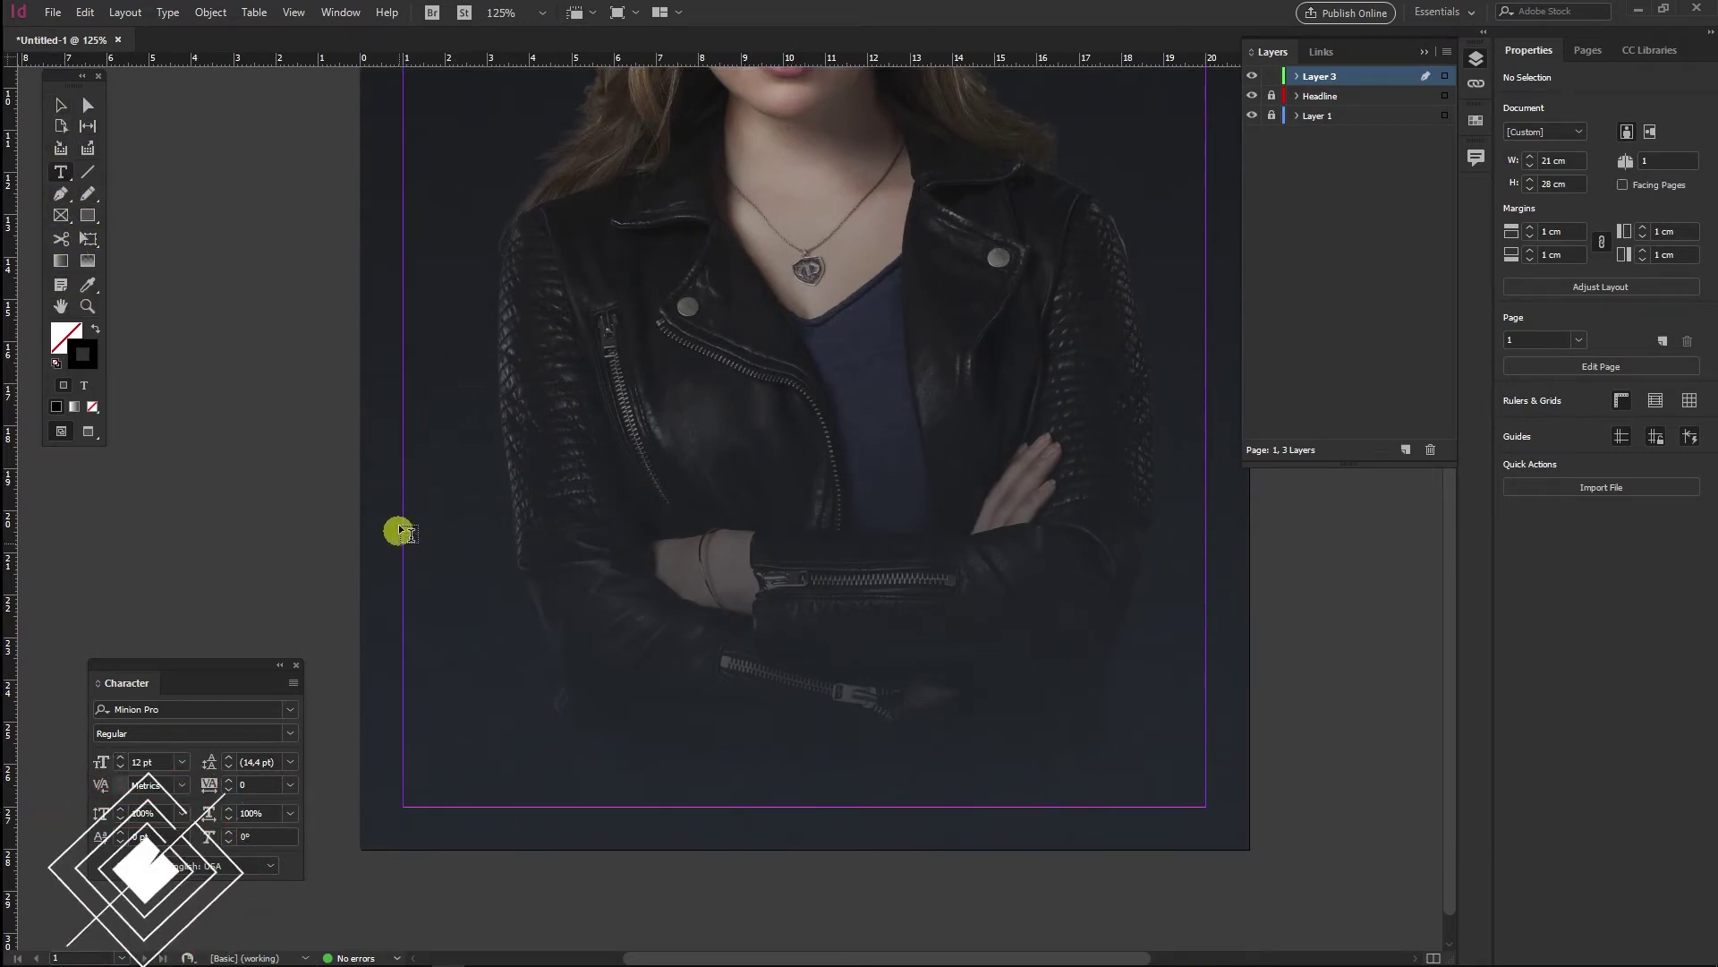
left_click_drag(402, 482, 1205, 678)
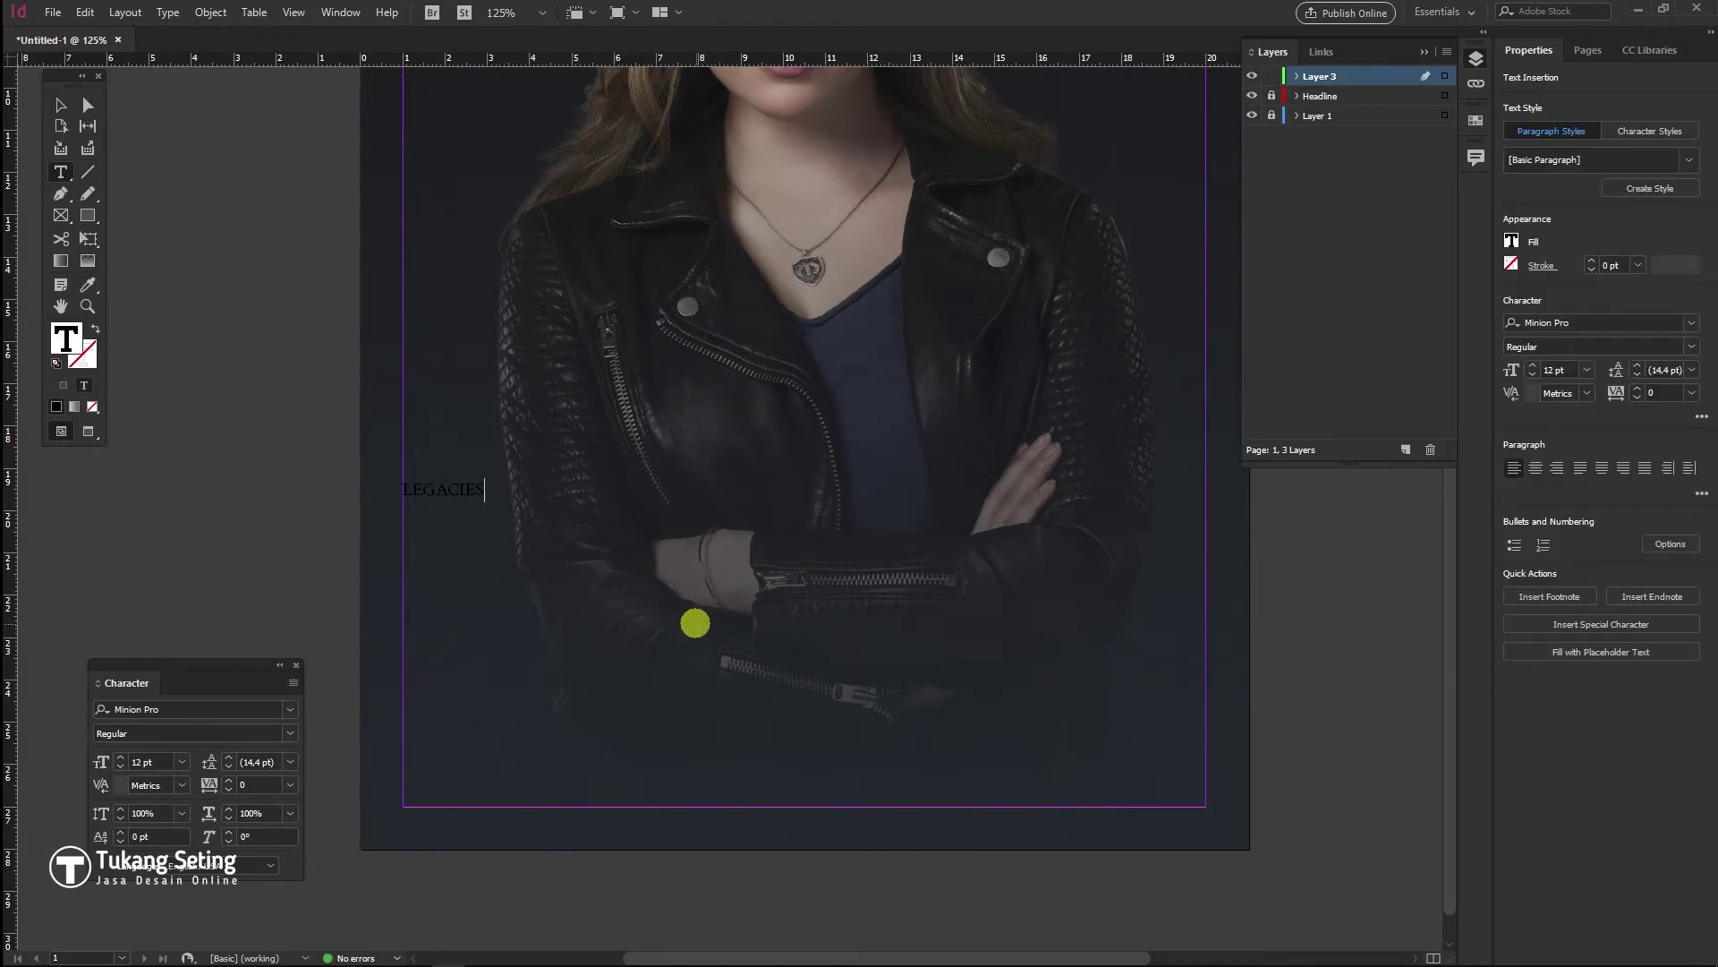
Set the font of the lower LEGACIES text to Panton Black Regular
key("ctrl+a")
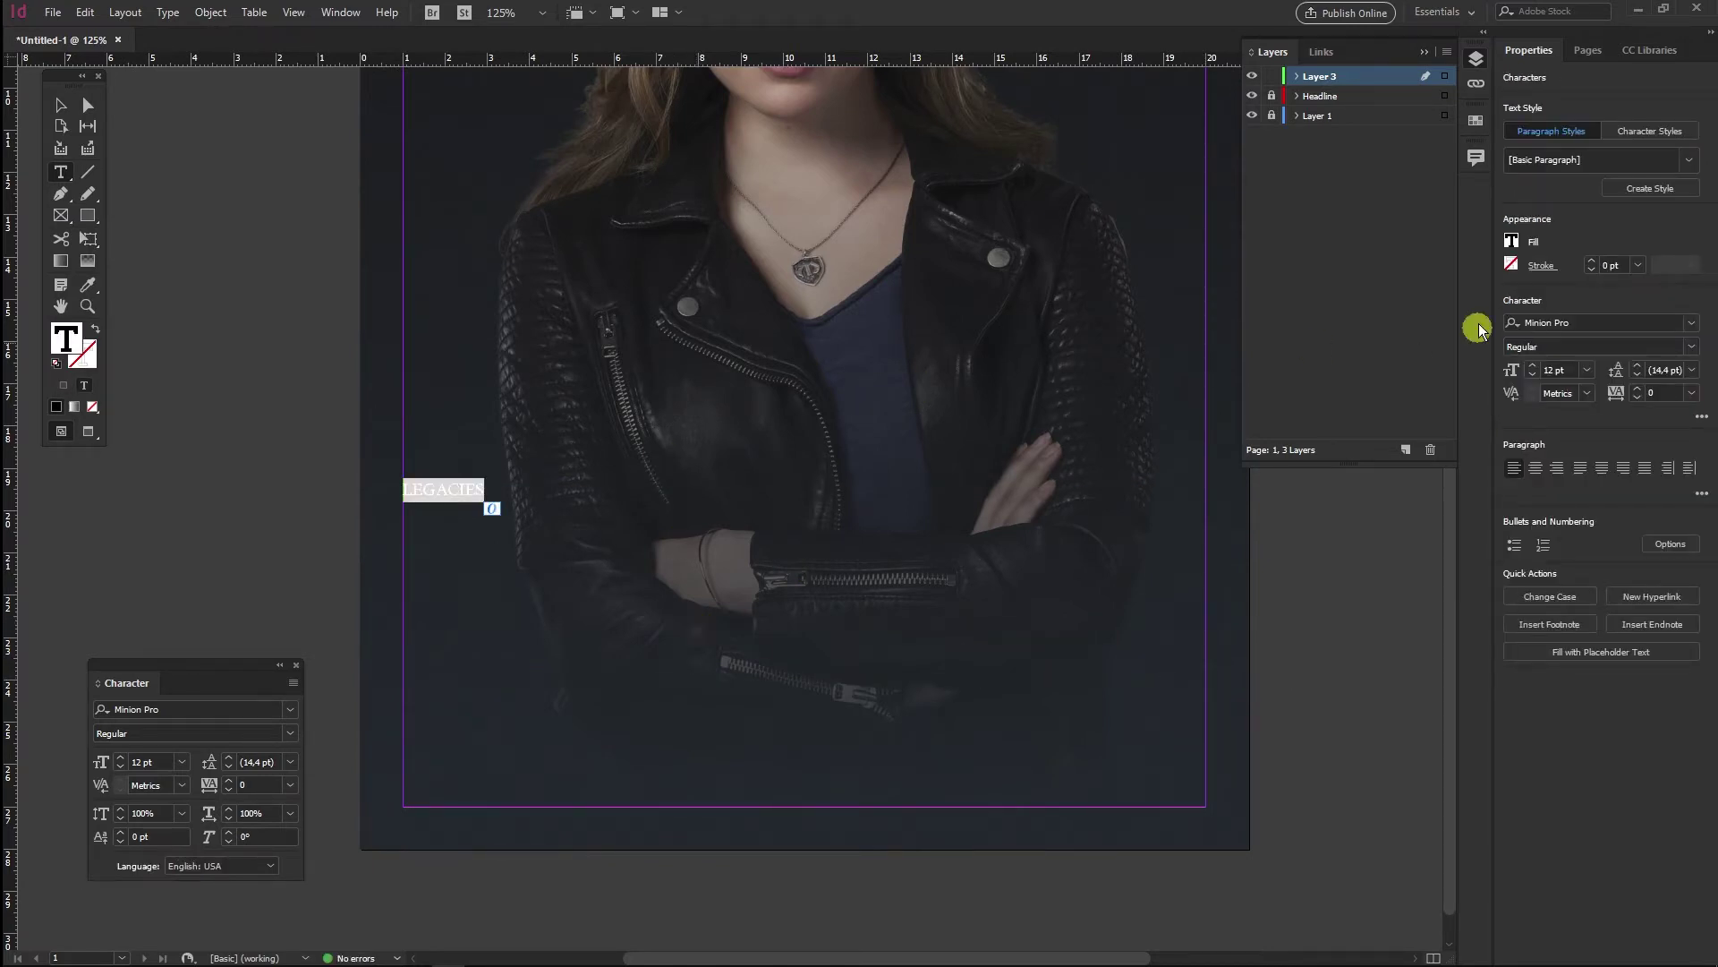
left_click(1692, 322)
scroll(1699, 698, "down", 6)
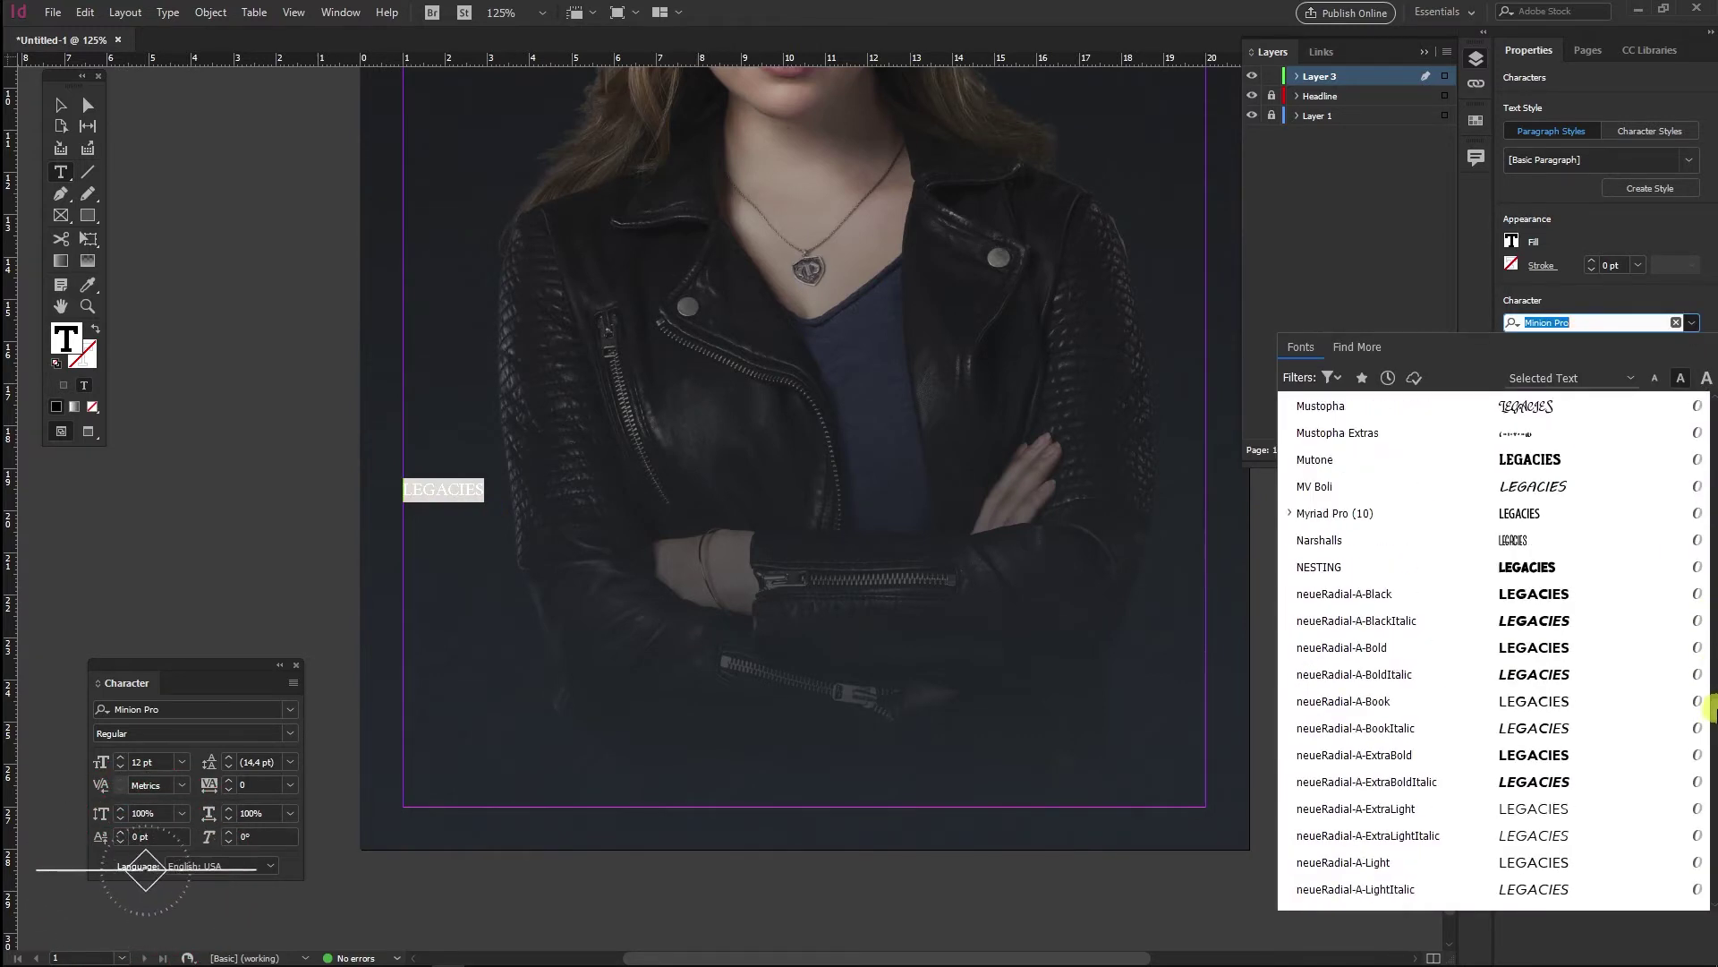
left_click_drag(1711, 707, 1711, 766)
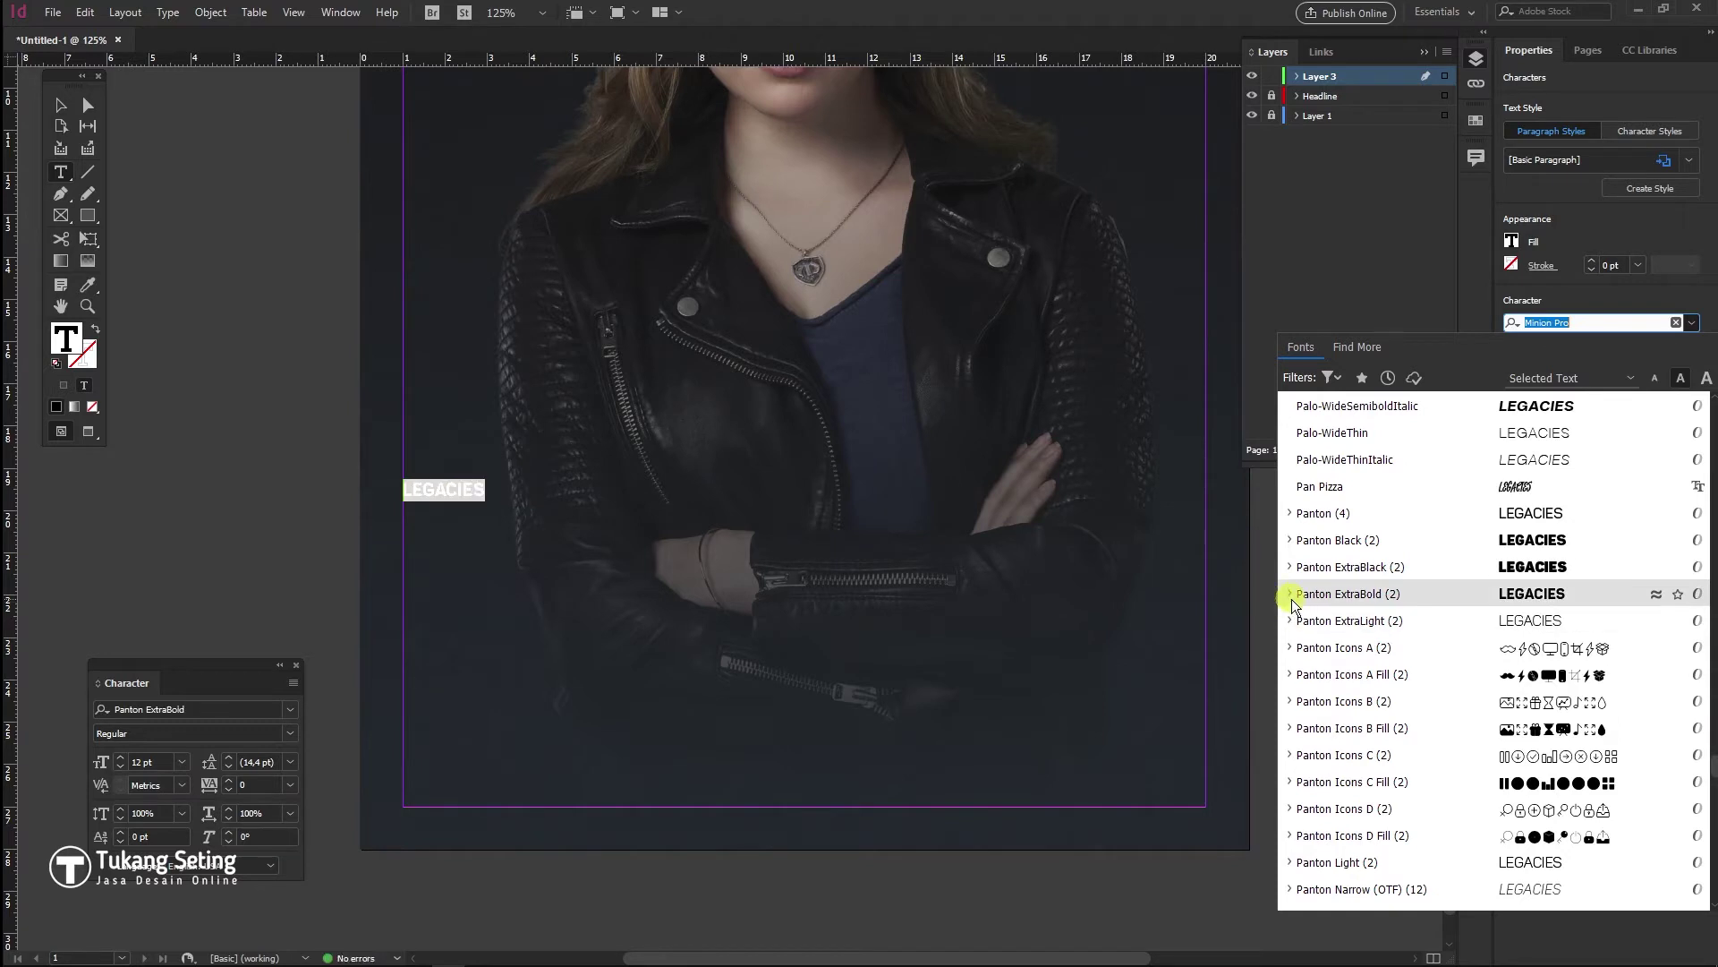
left_click(1290, 514)
left_click(1290, 514)
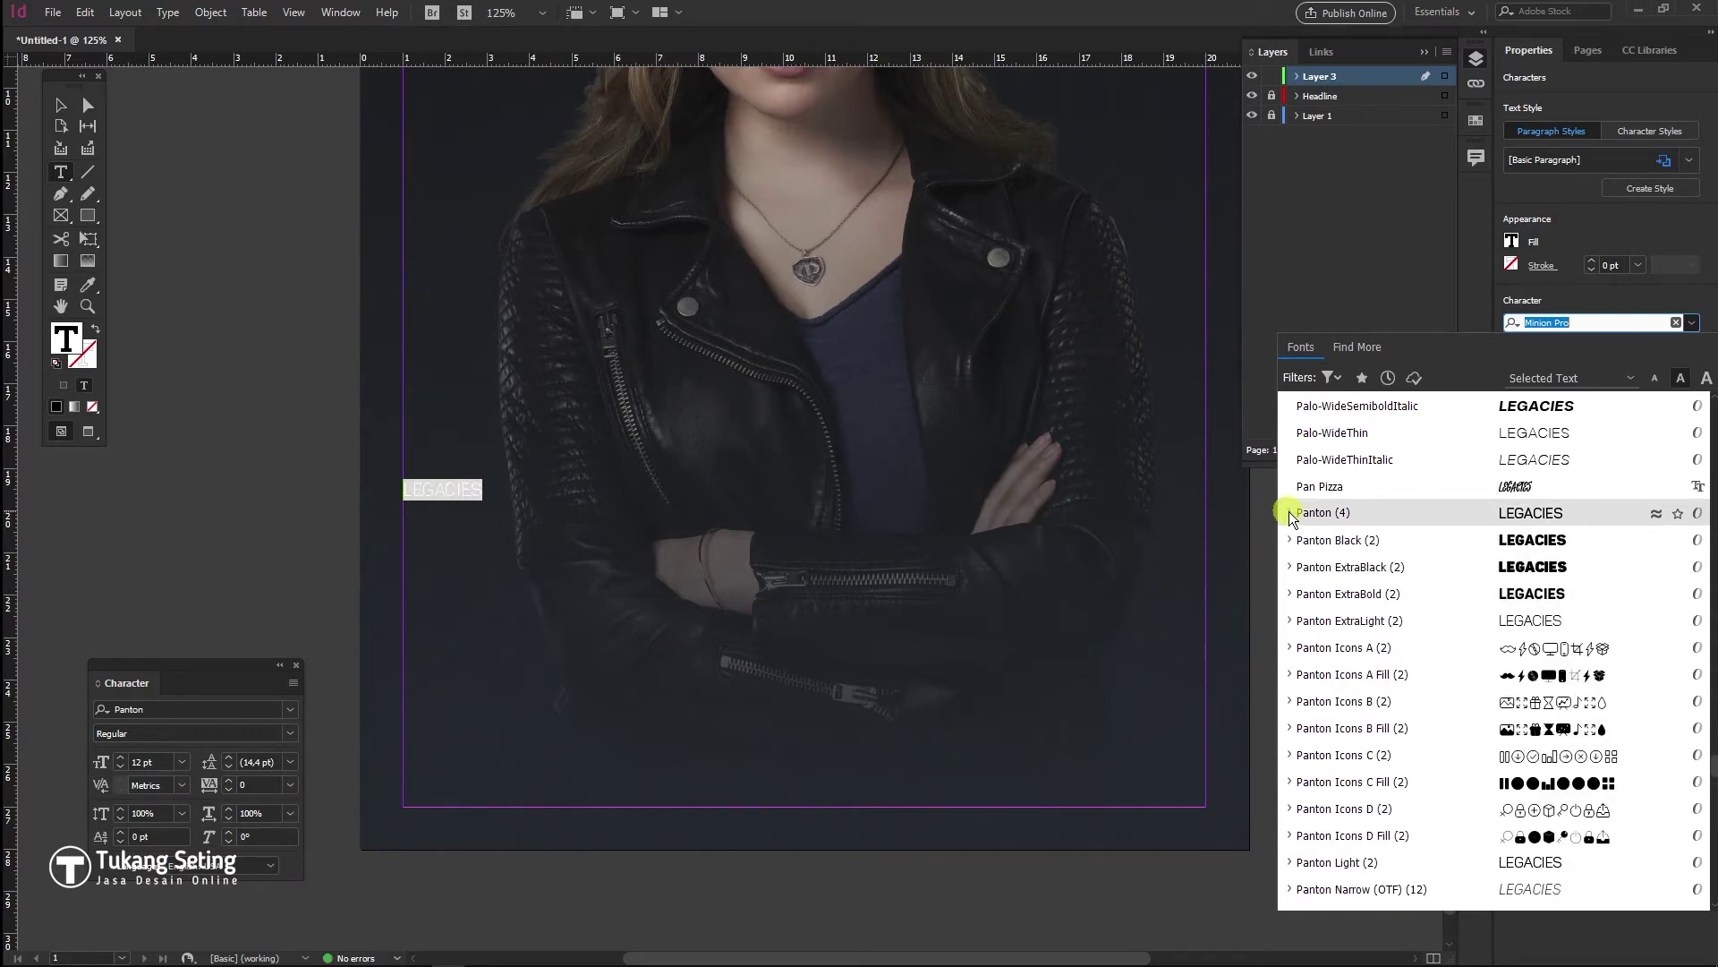
left_click(1289, 539)
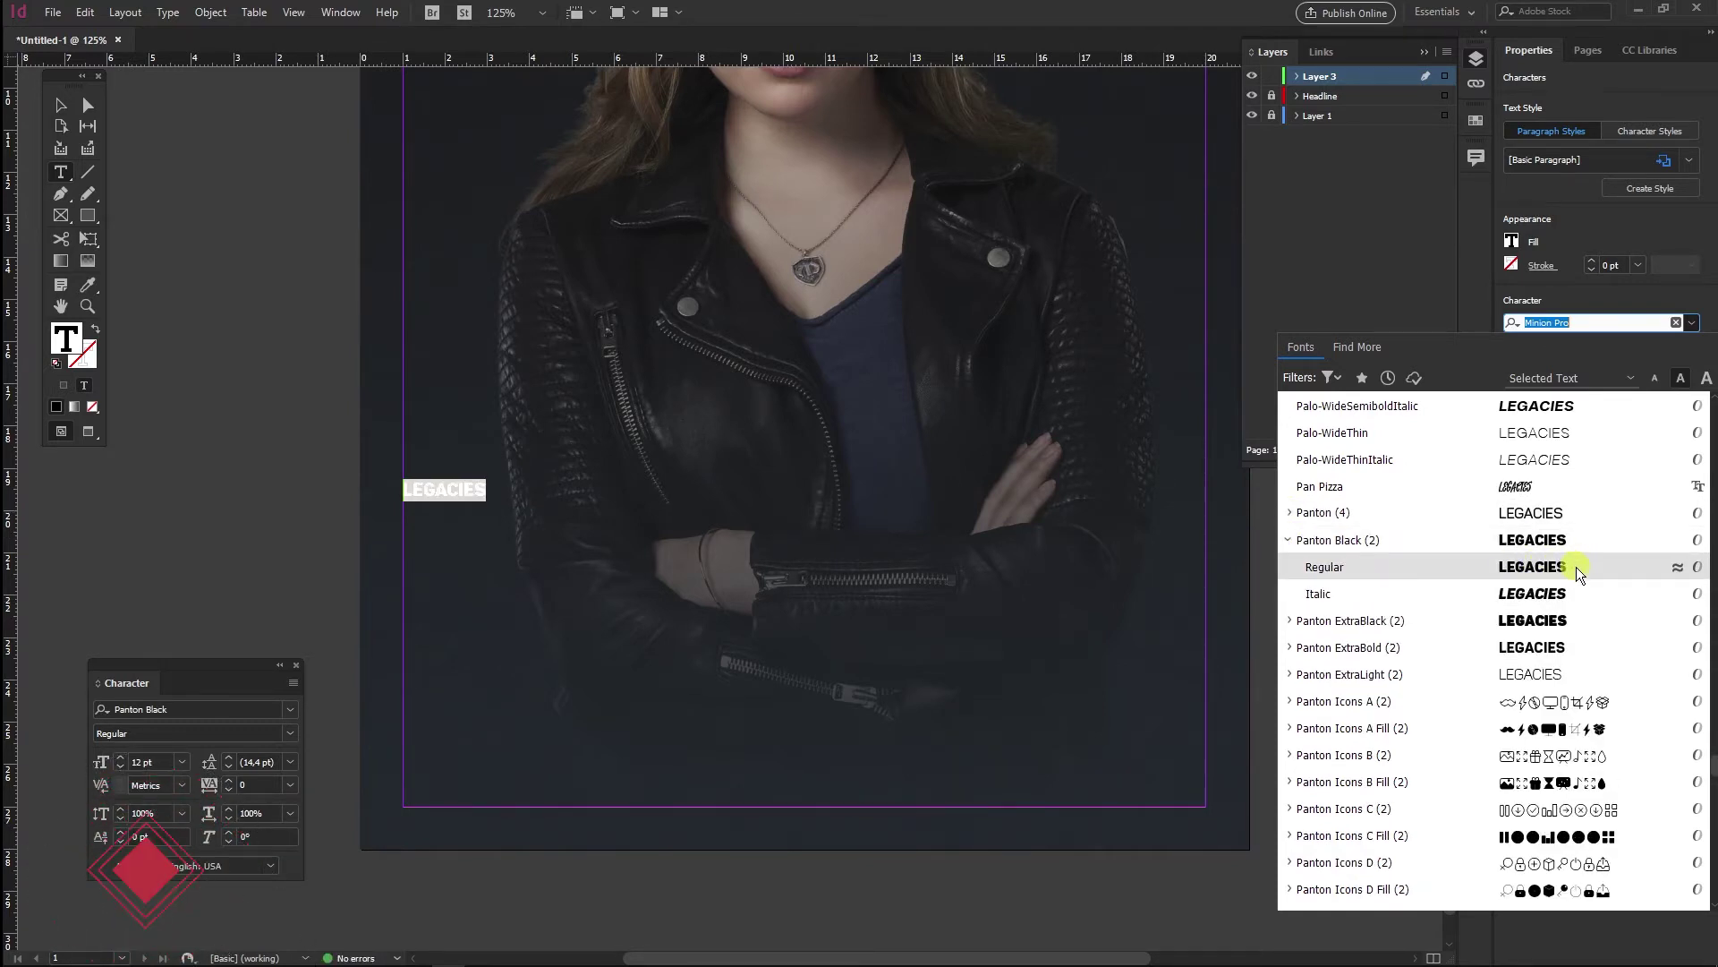
left_click(1576, 566)
left_click(50, 106)
Fill the lower LEGACIES text with yellow (C 0, M 0, Y 100, K 0)
double_click(480, 499)
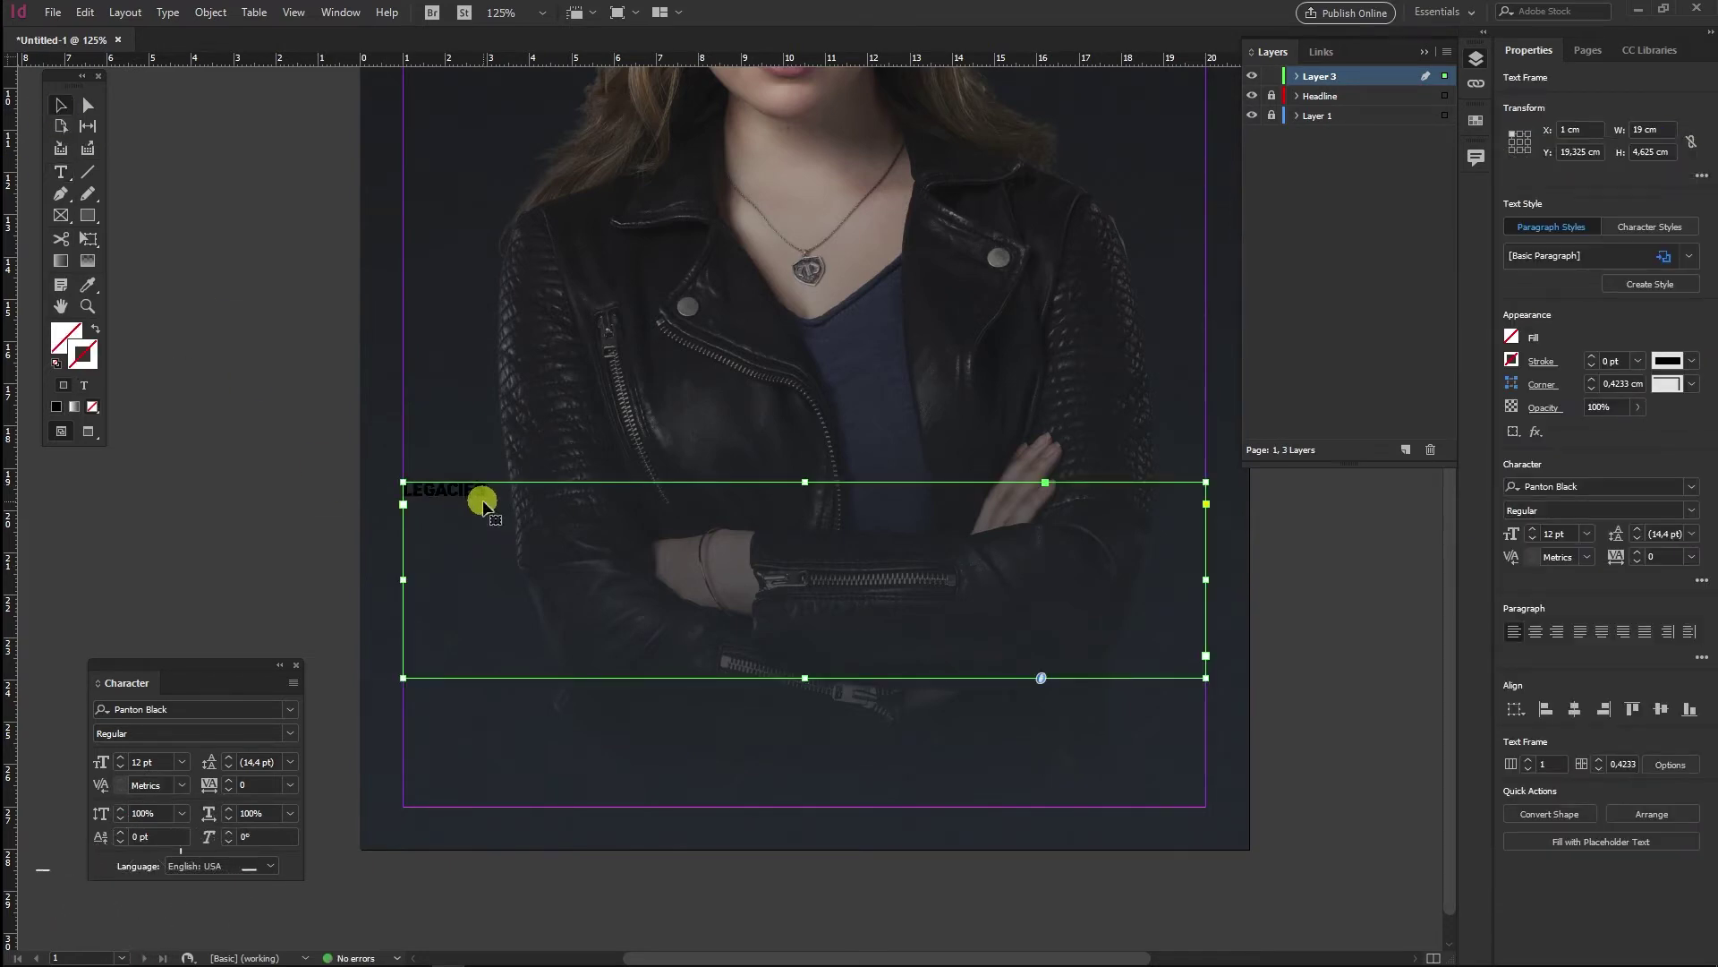
double_click(65, 344)
left_click(933, 490)
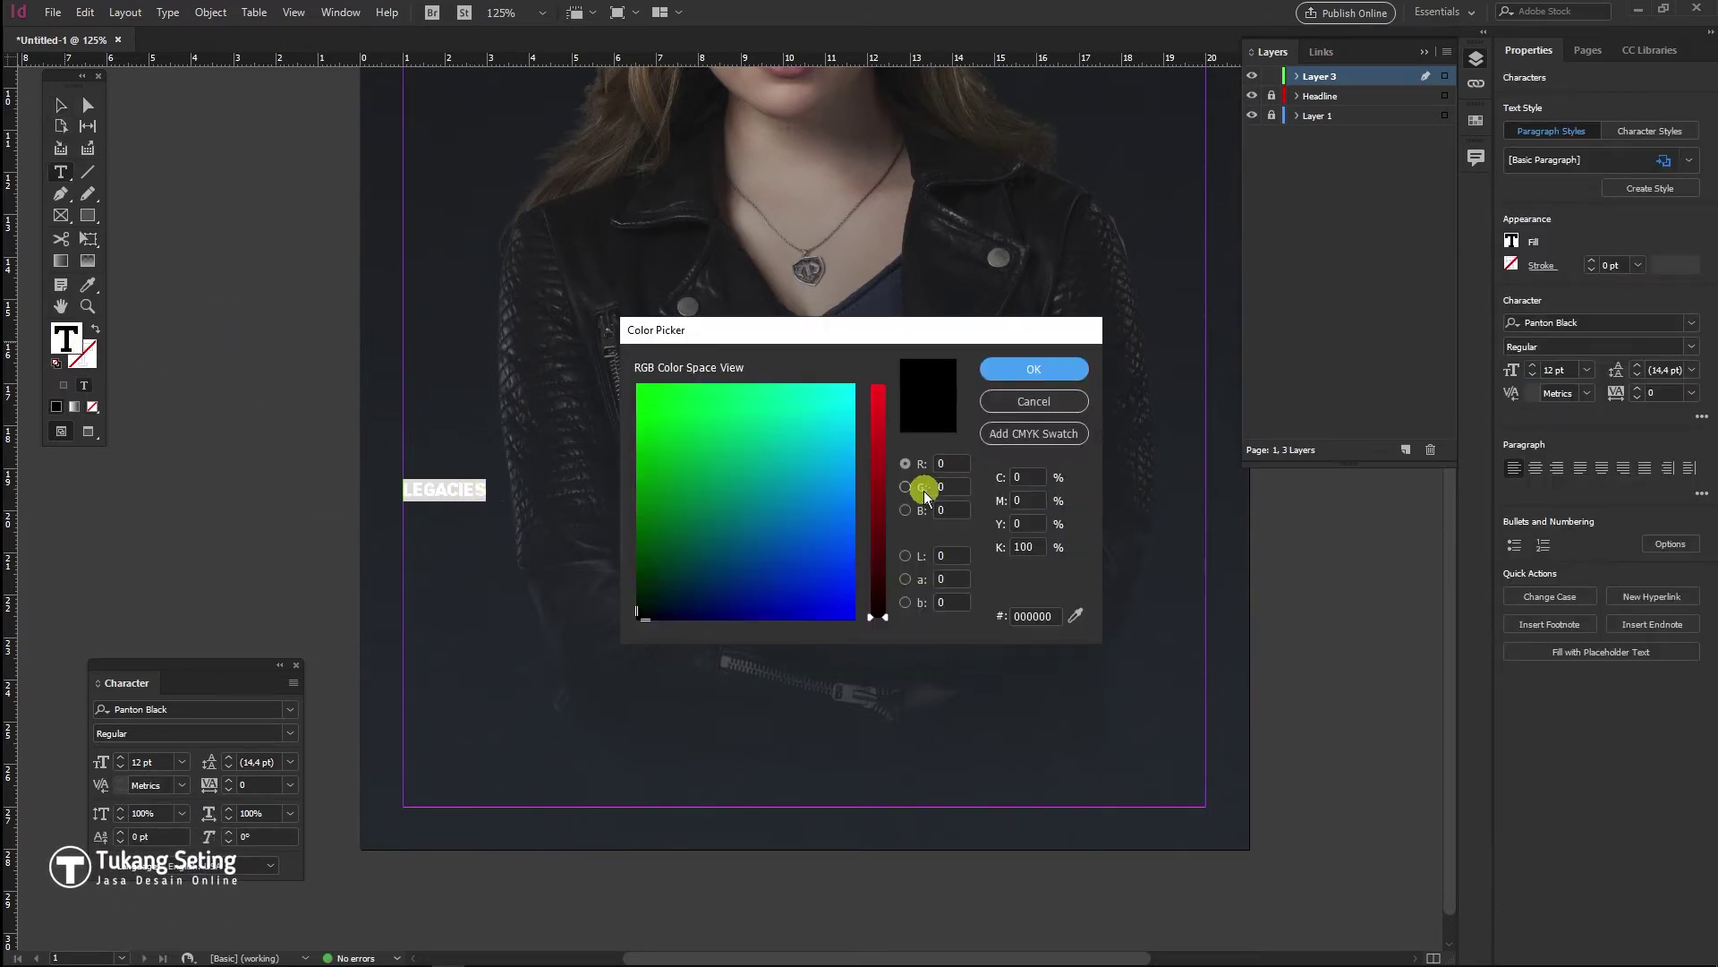
double_click(1038, 544)
type("0")
key("shift+Tab")
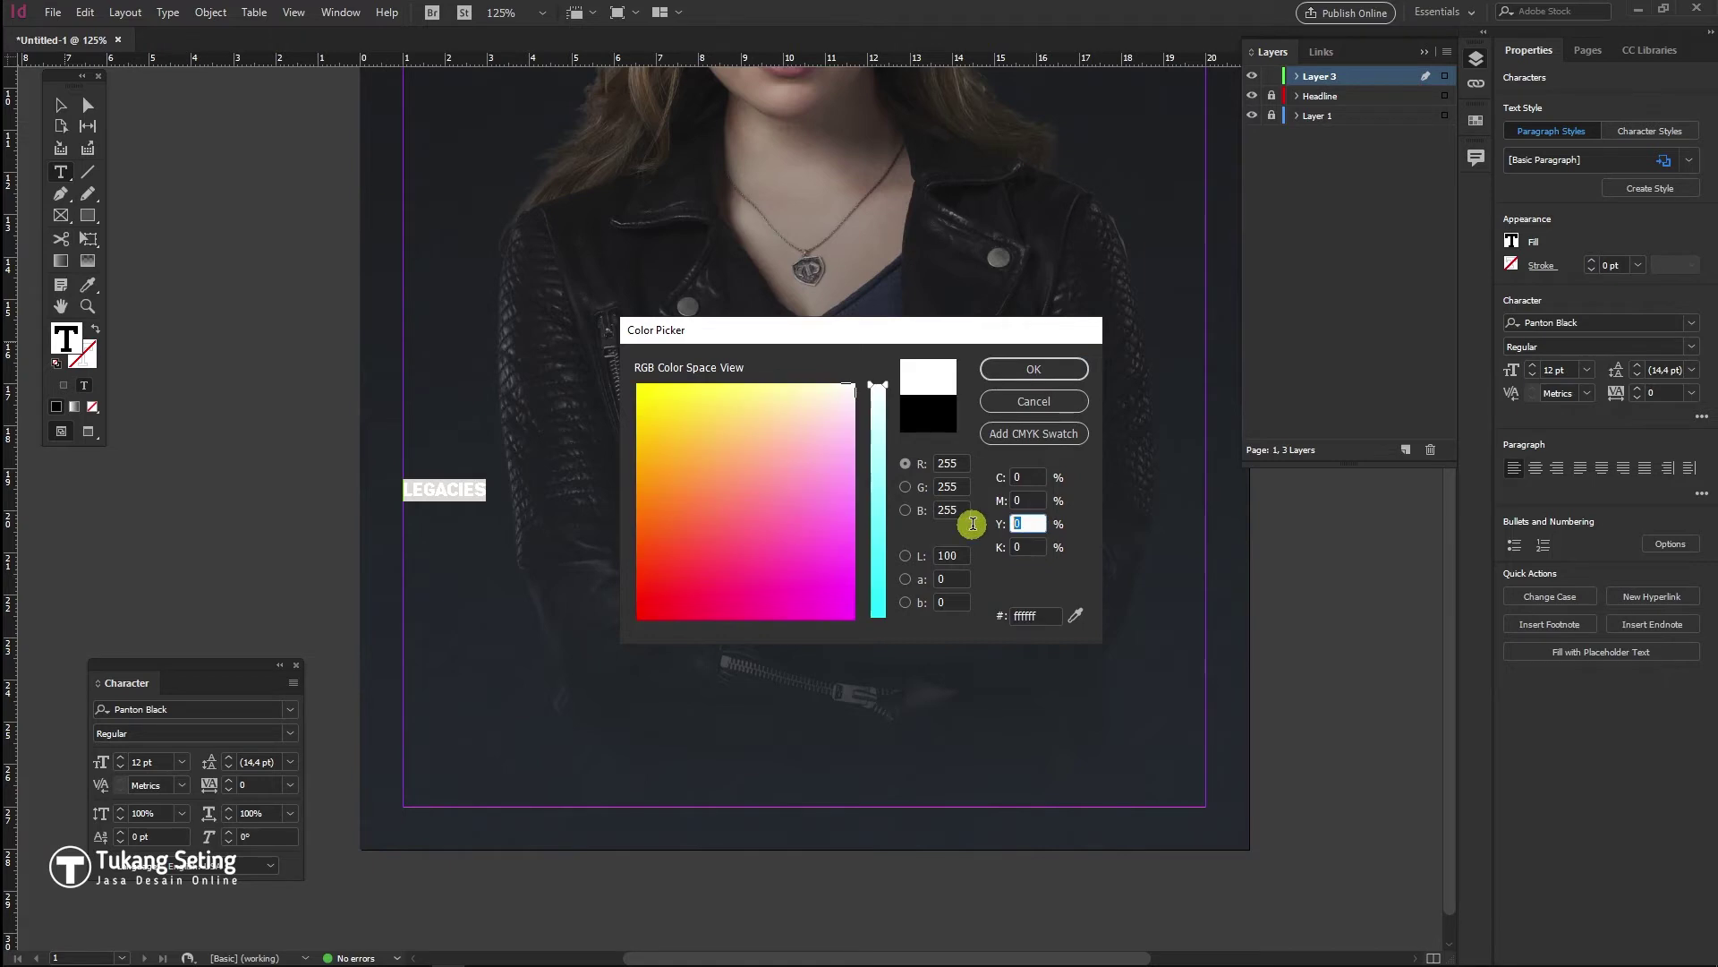
type("100")
left_click(1034, 369)
Enlarge the yellow LEGACIES text to 86 pt
key("ctrl+alt+shift+period")
key("ctrl+alt+shift+period")
key("ctrl+alt+shift+period")
key("ctrl+alt+shift+period")
key("ctrl+alt+shift+period")
key("ctrl+alt+shift+period")
key("ctrl+alt+shift+period")
key("ctrl+alt+shift+period")
key("ctrl+alt+shift+period")
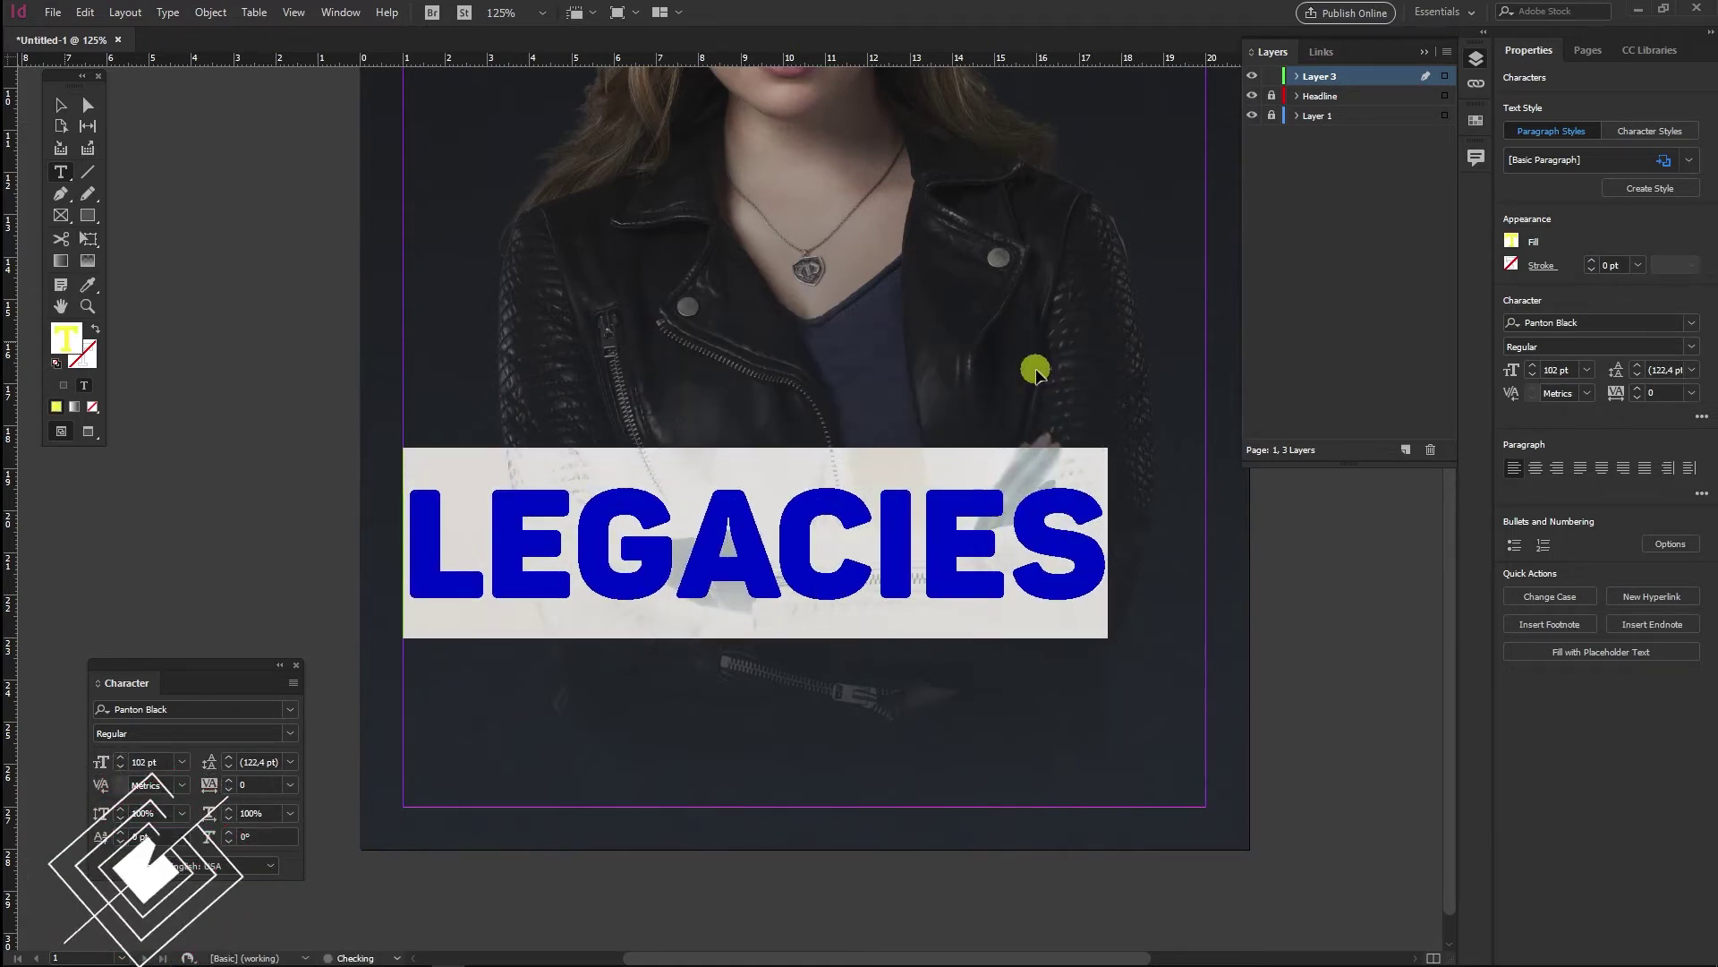
key("ctrl+alt+shift+period")
key("ctrl+alt+shift+period")
key("ctrl+alt+shift+period")
key("ctrl+alt+shift+comma")
key("ctrl+alt+shift+comma")
key("ctrl+alt+shift+comma")
key("ctrl+alt+shift+comma")
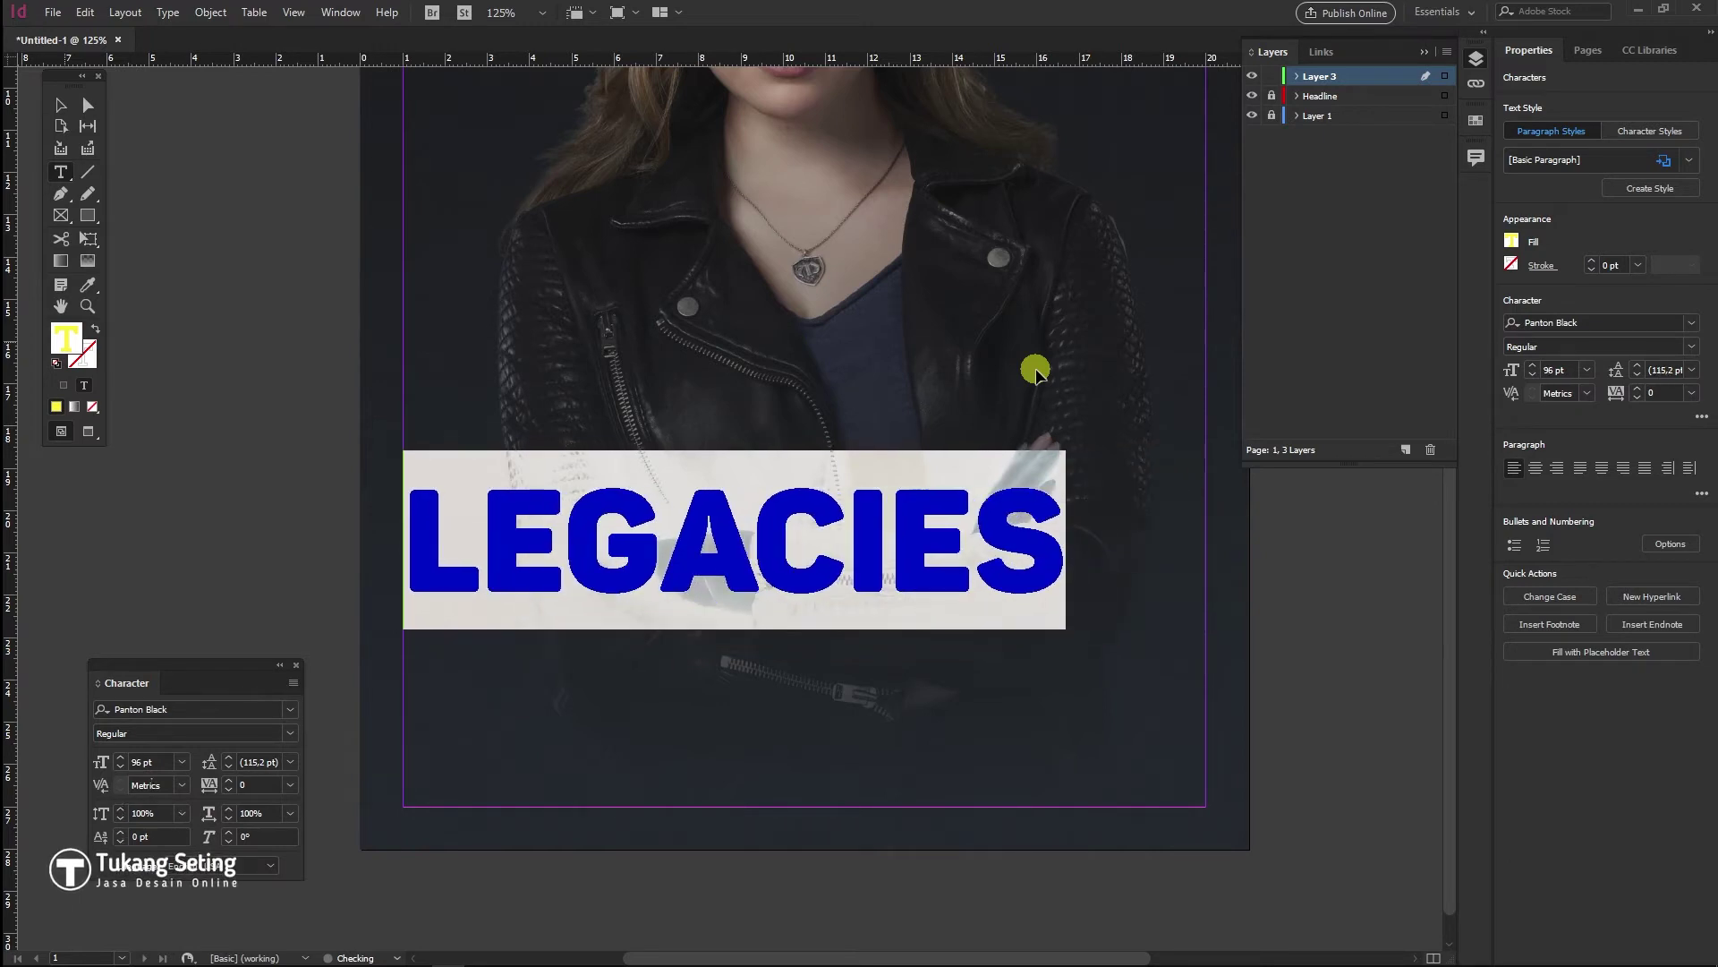
key("ctrl+alt+shift+comma")
key("ctrl+alt+shift+comma")
key("ctrl+alt+shift+period")
left_click(60, 105)
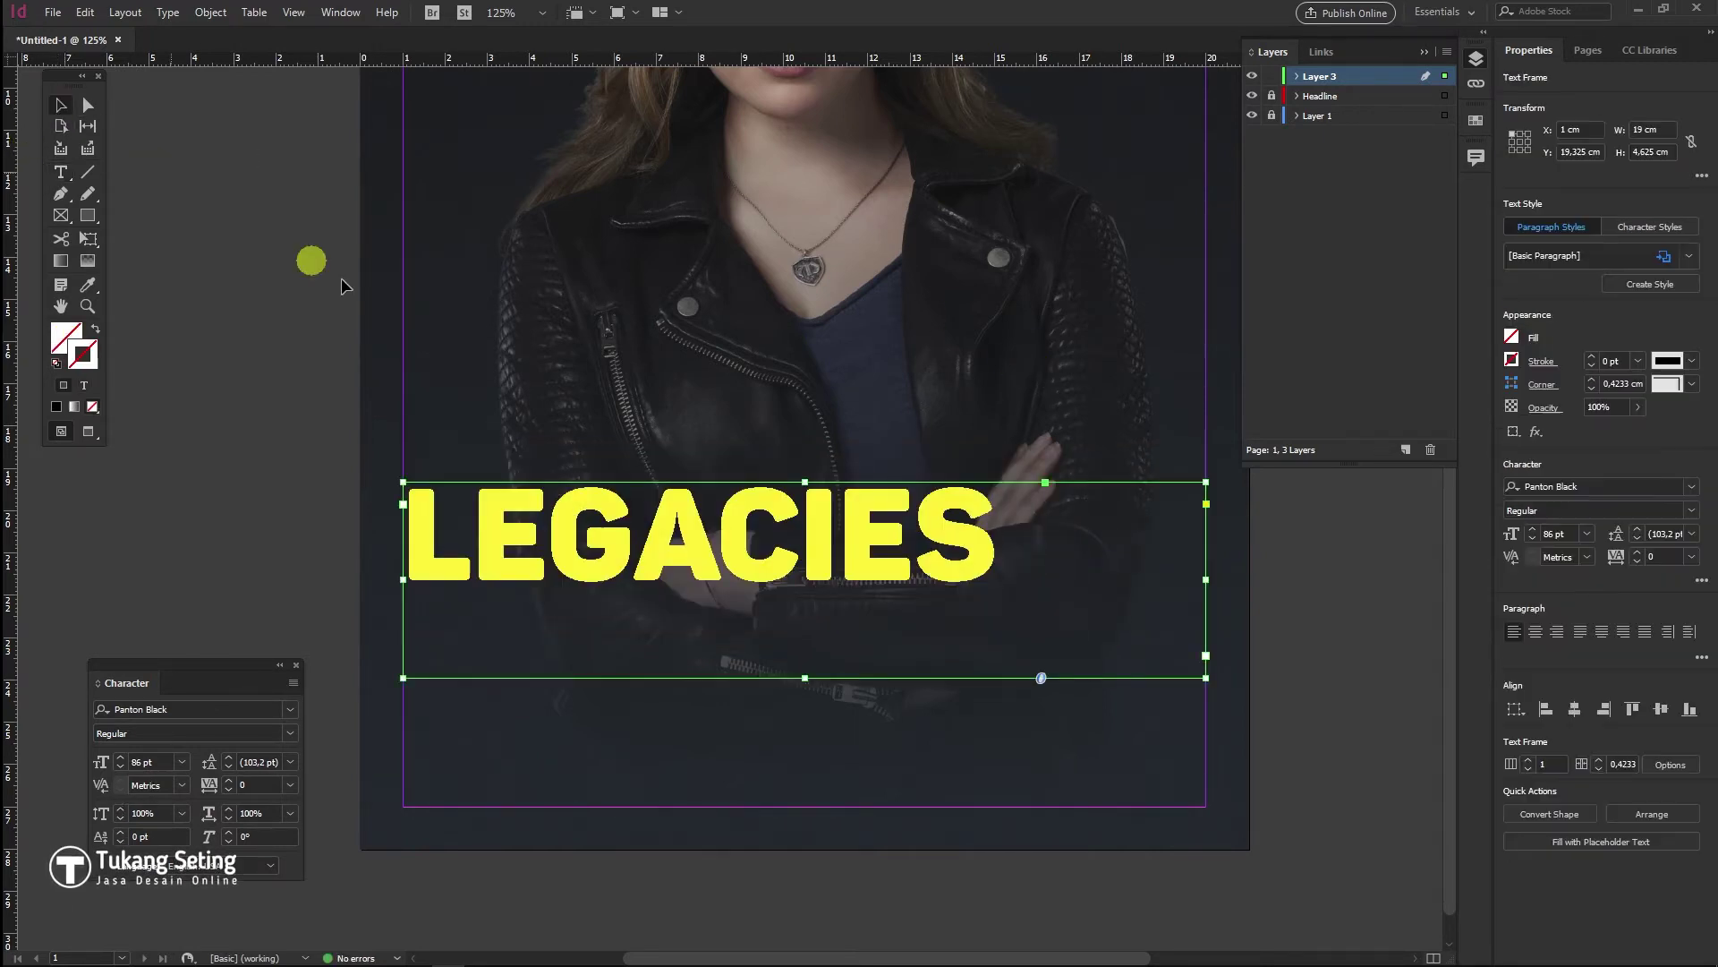
Change the font of the yellow LEGACIES text to Adecion and deselect its frame
double_click(875, 552)
key("ctrl+a")
left_click(1680, 322)
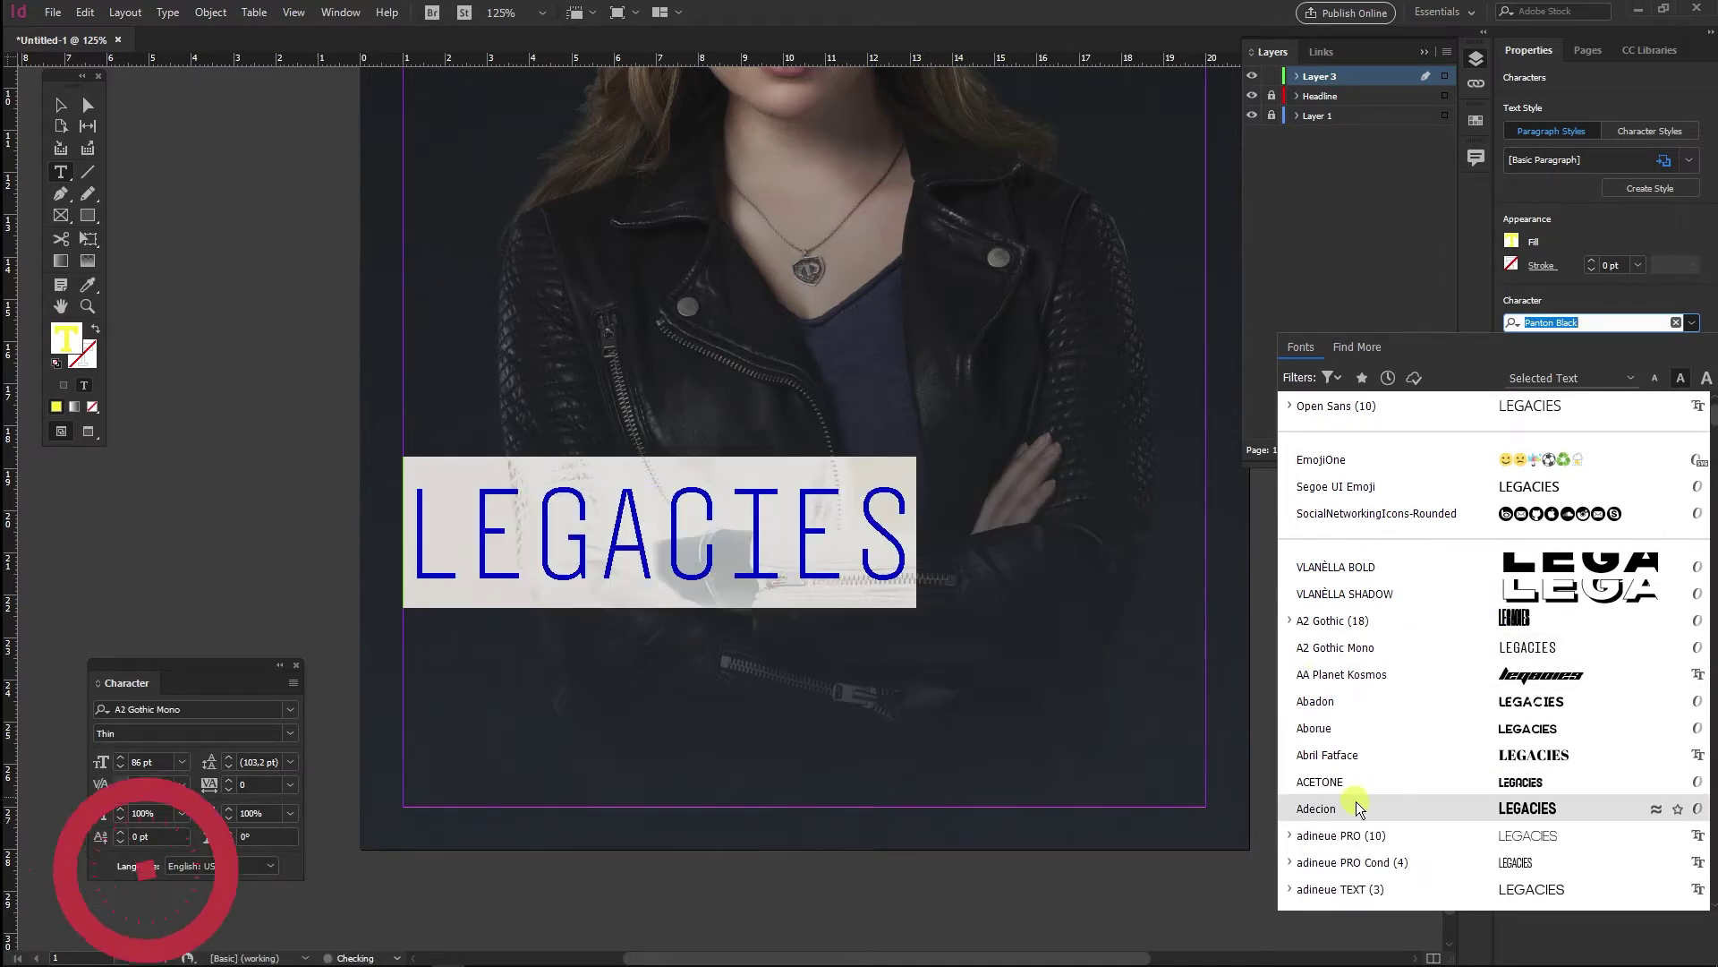
left_click(1356, 802)
key("Escape")
left_click(208, 382)
Resize the yellow LEGACIES text frame to about 3.3 cm high and place a duplicate directly below it
left_click(1135, 659)
left_click_drag(805, 679, 798, 622)
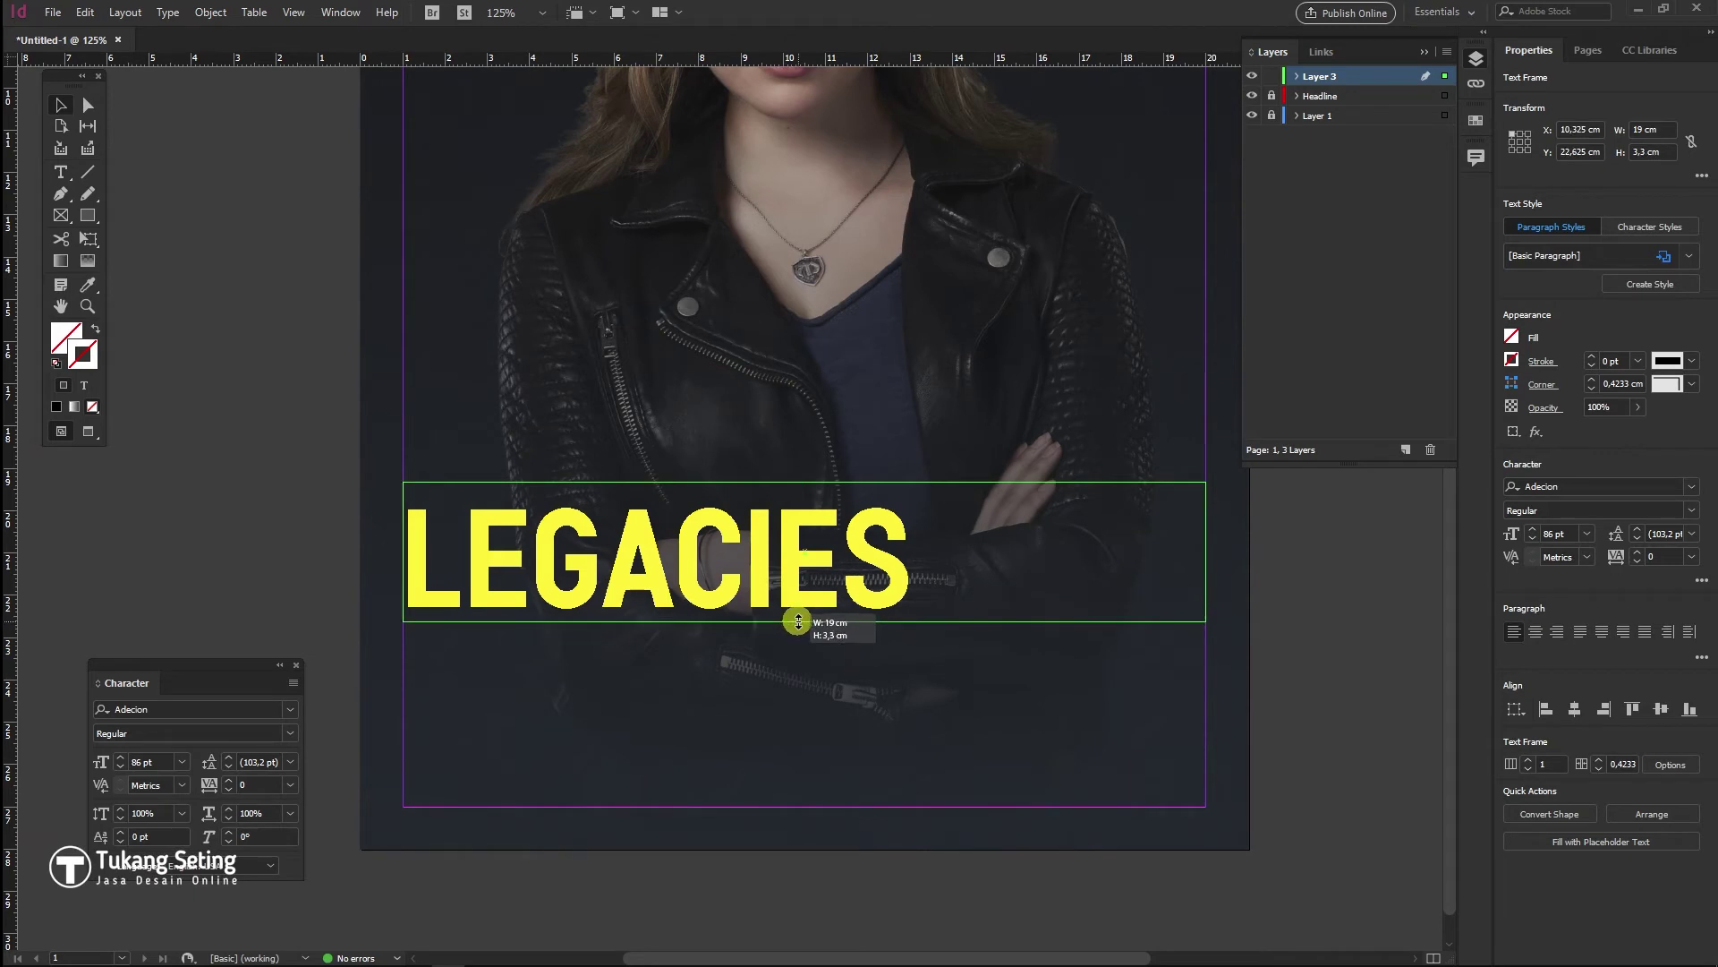
left_click_drag(810, 514, 818, 660)
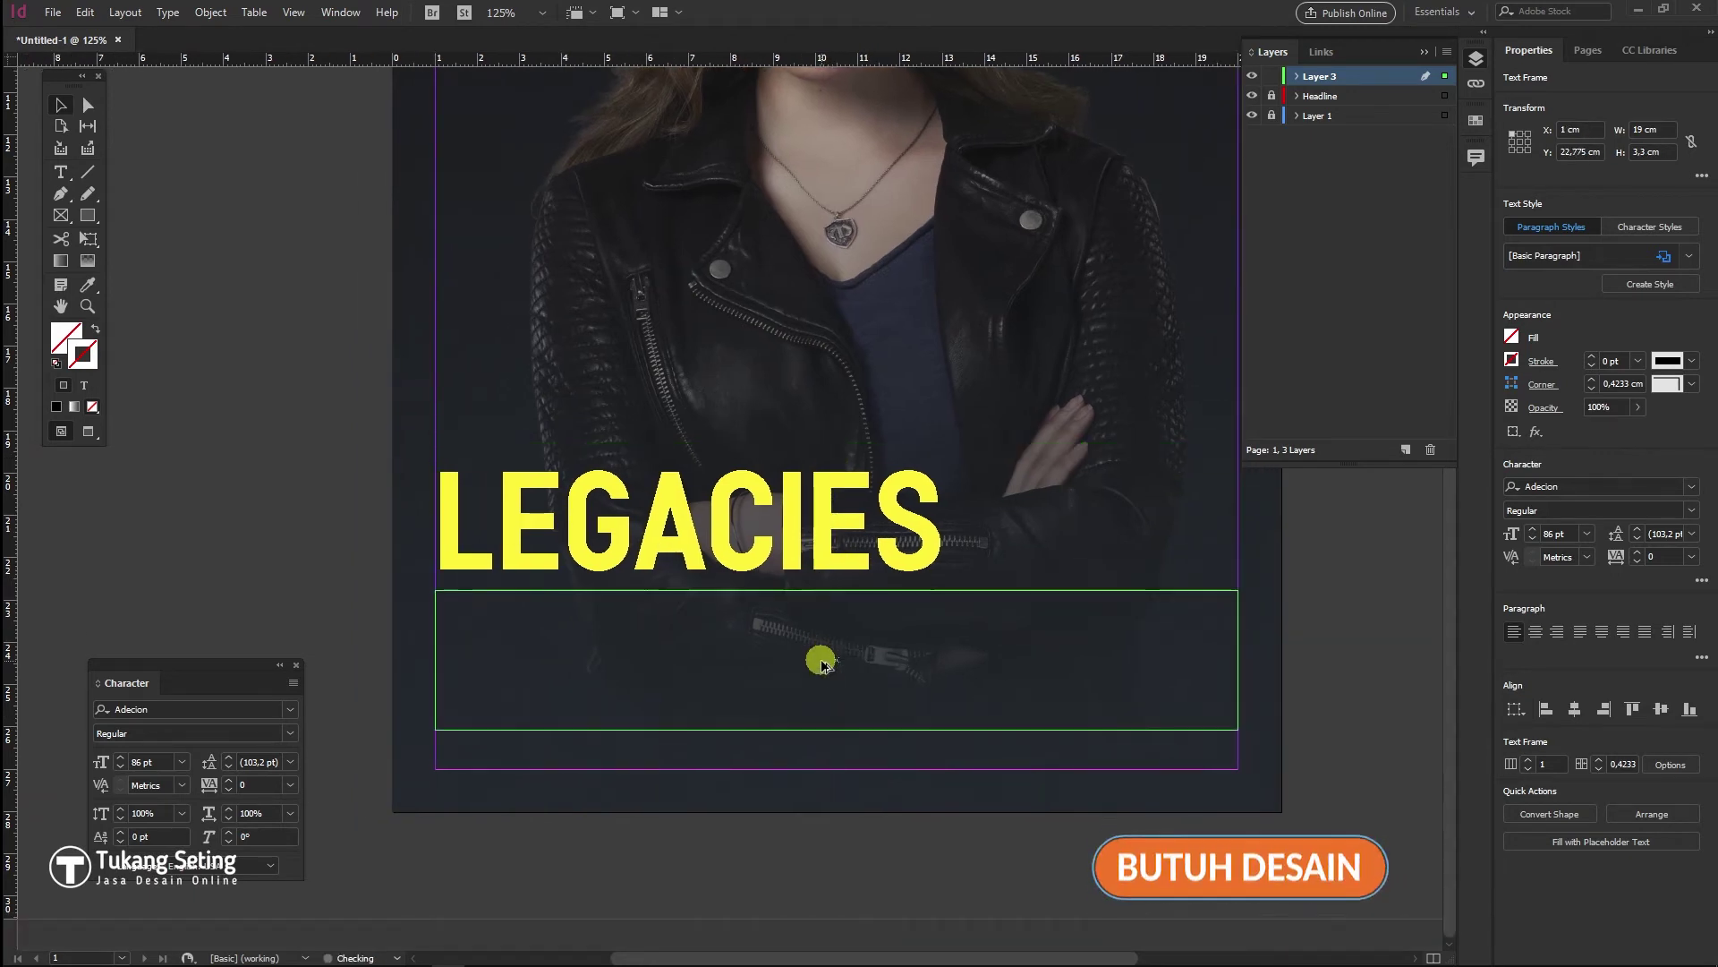
Replace the text of the duplicated lower LEGACIES frame with "Season 6"
double_click(822, 658)
key("ctrl+a")
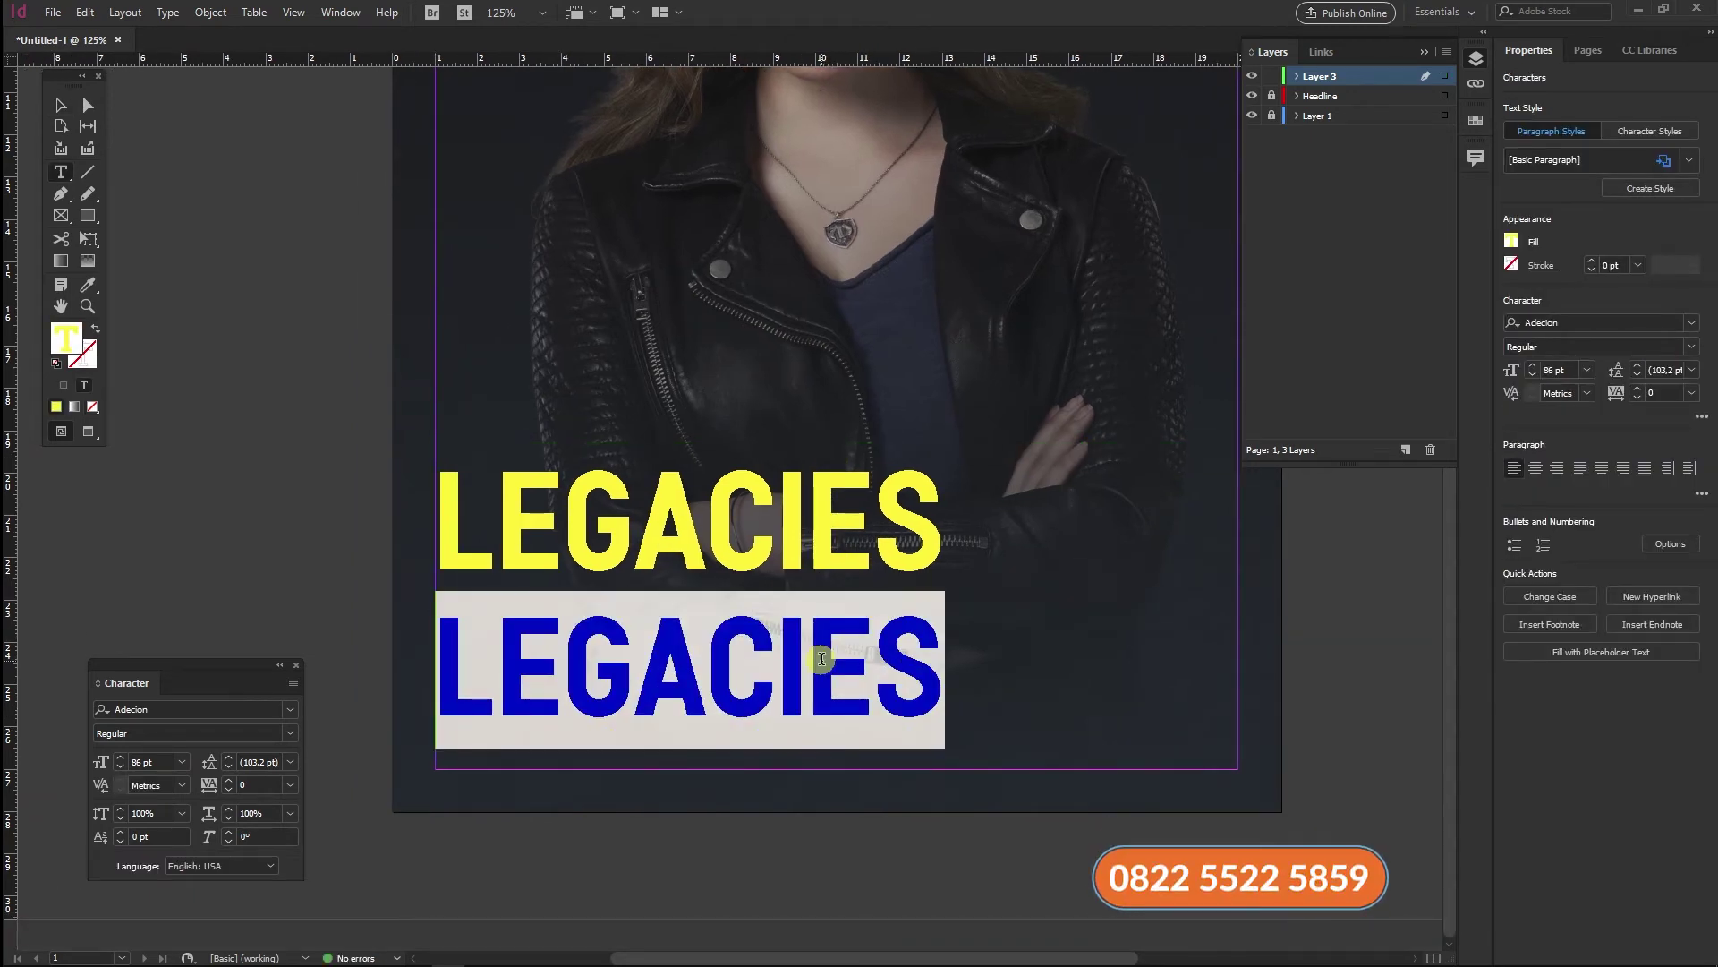
type("Season 6")
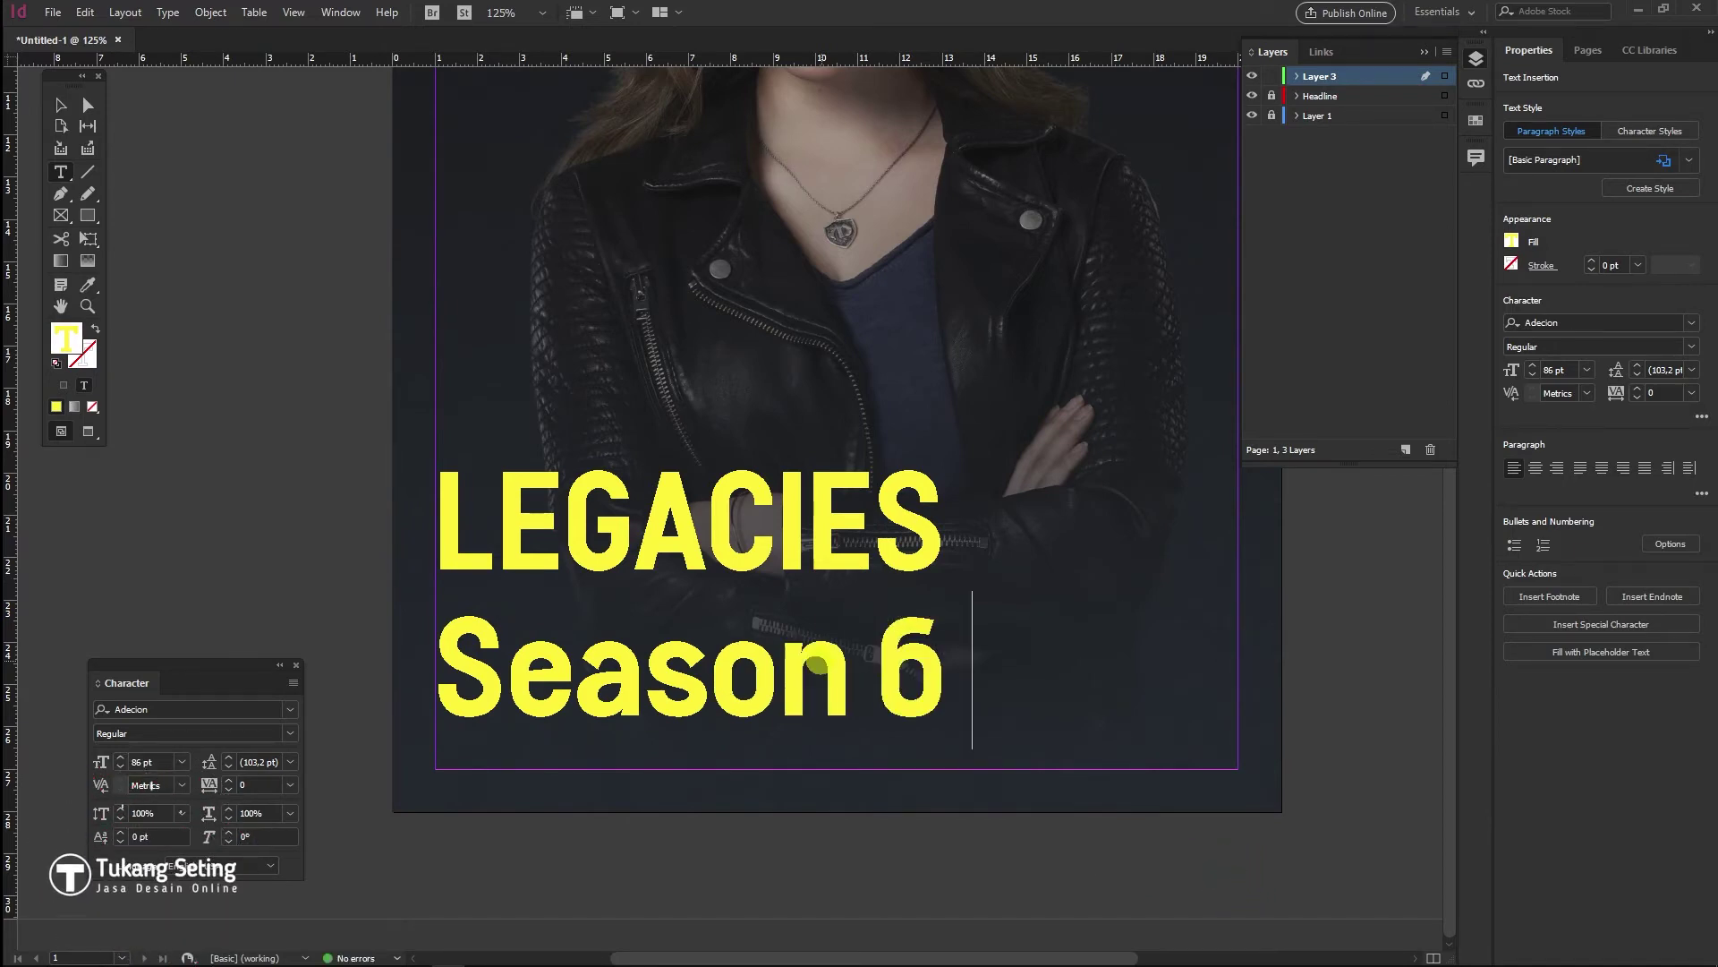
Change the font of the Season 6 text to Montserrat Medium
key("ctrl+a")
left_click(1691, 322)
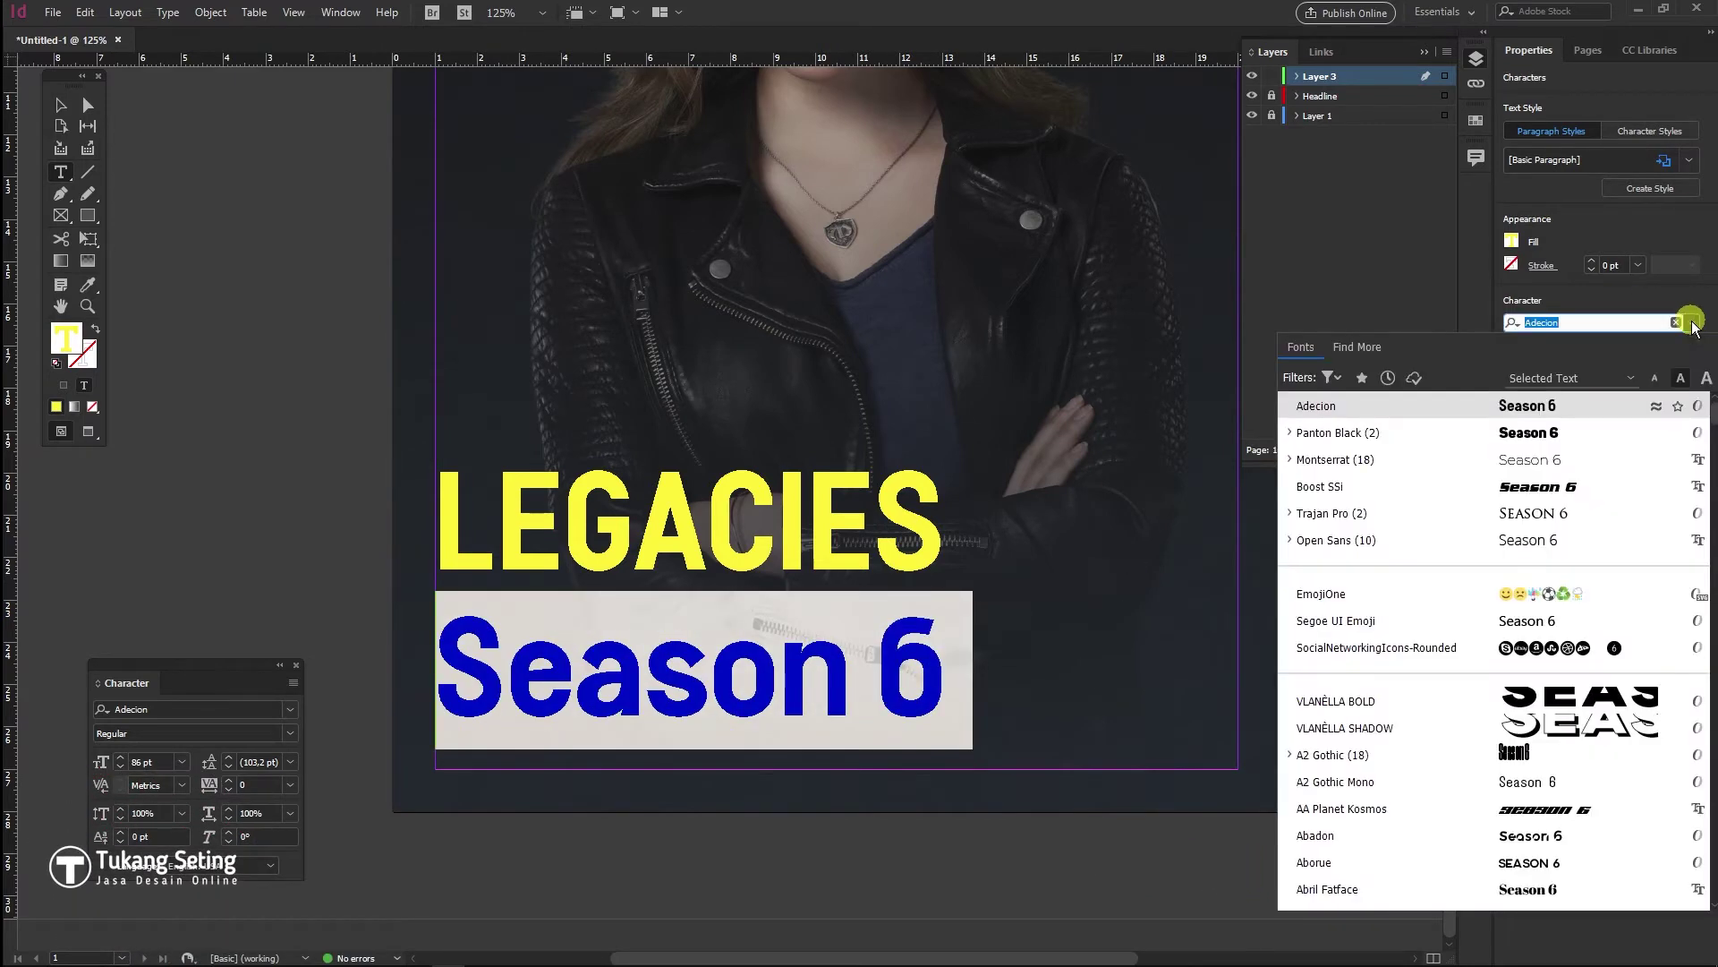
type("mot")
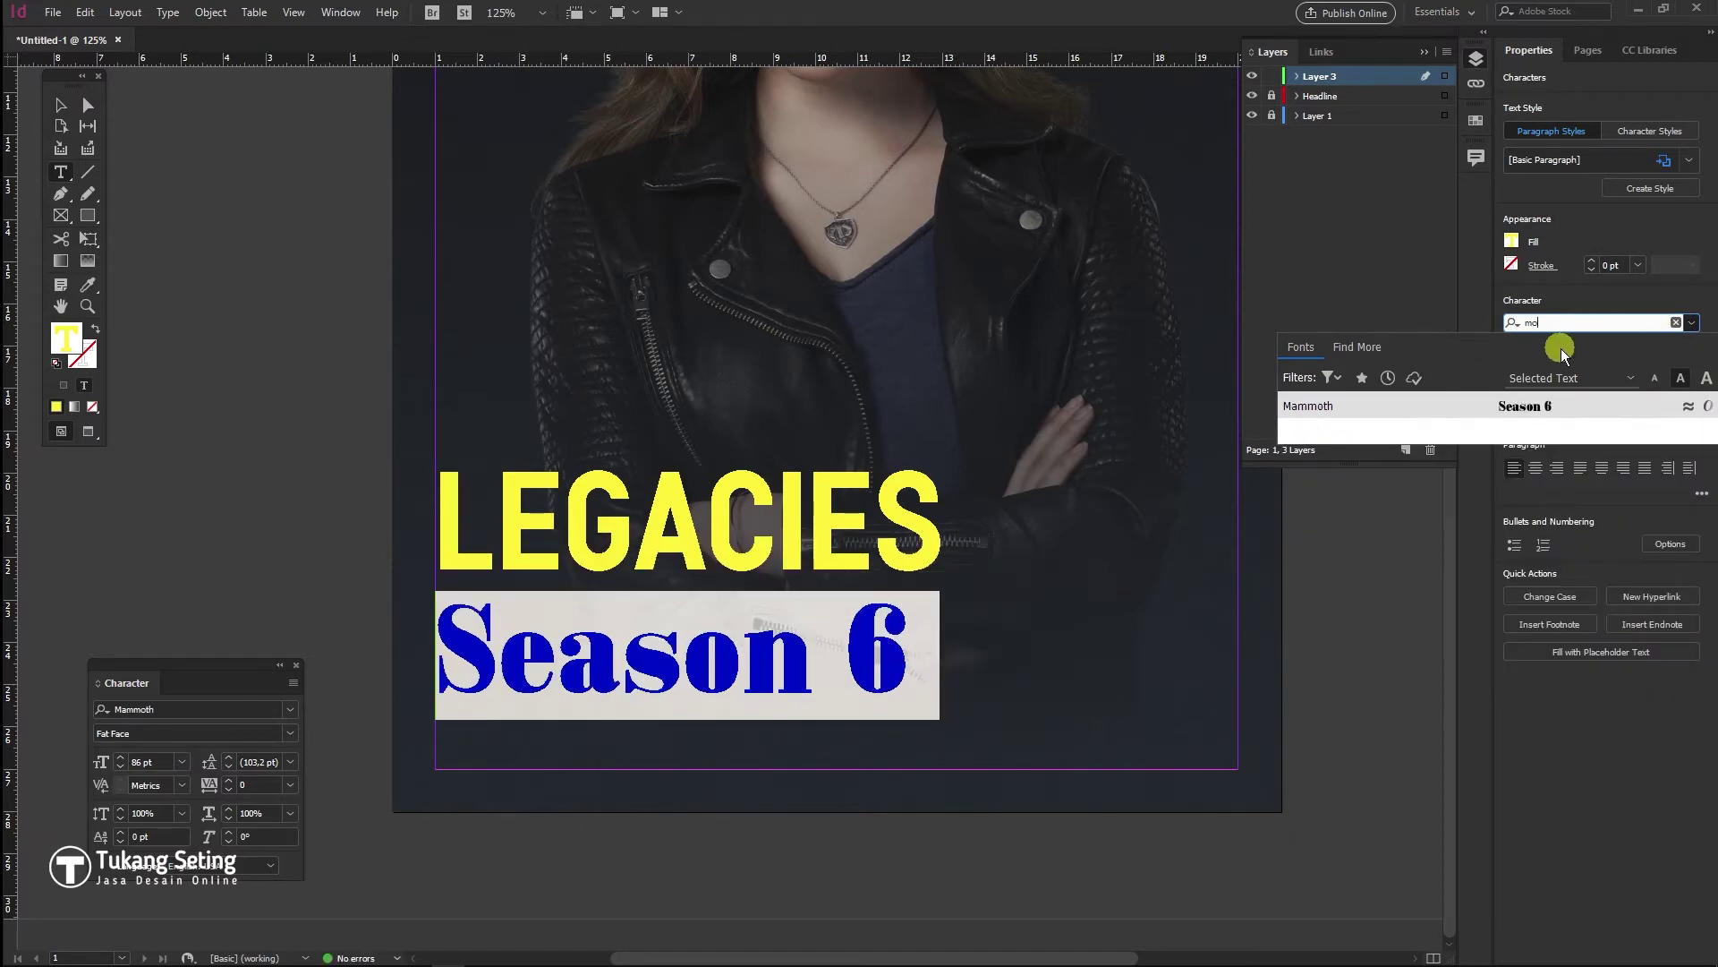
key("BackSpace")
type("nt")
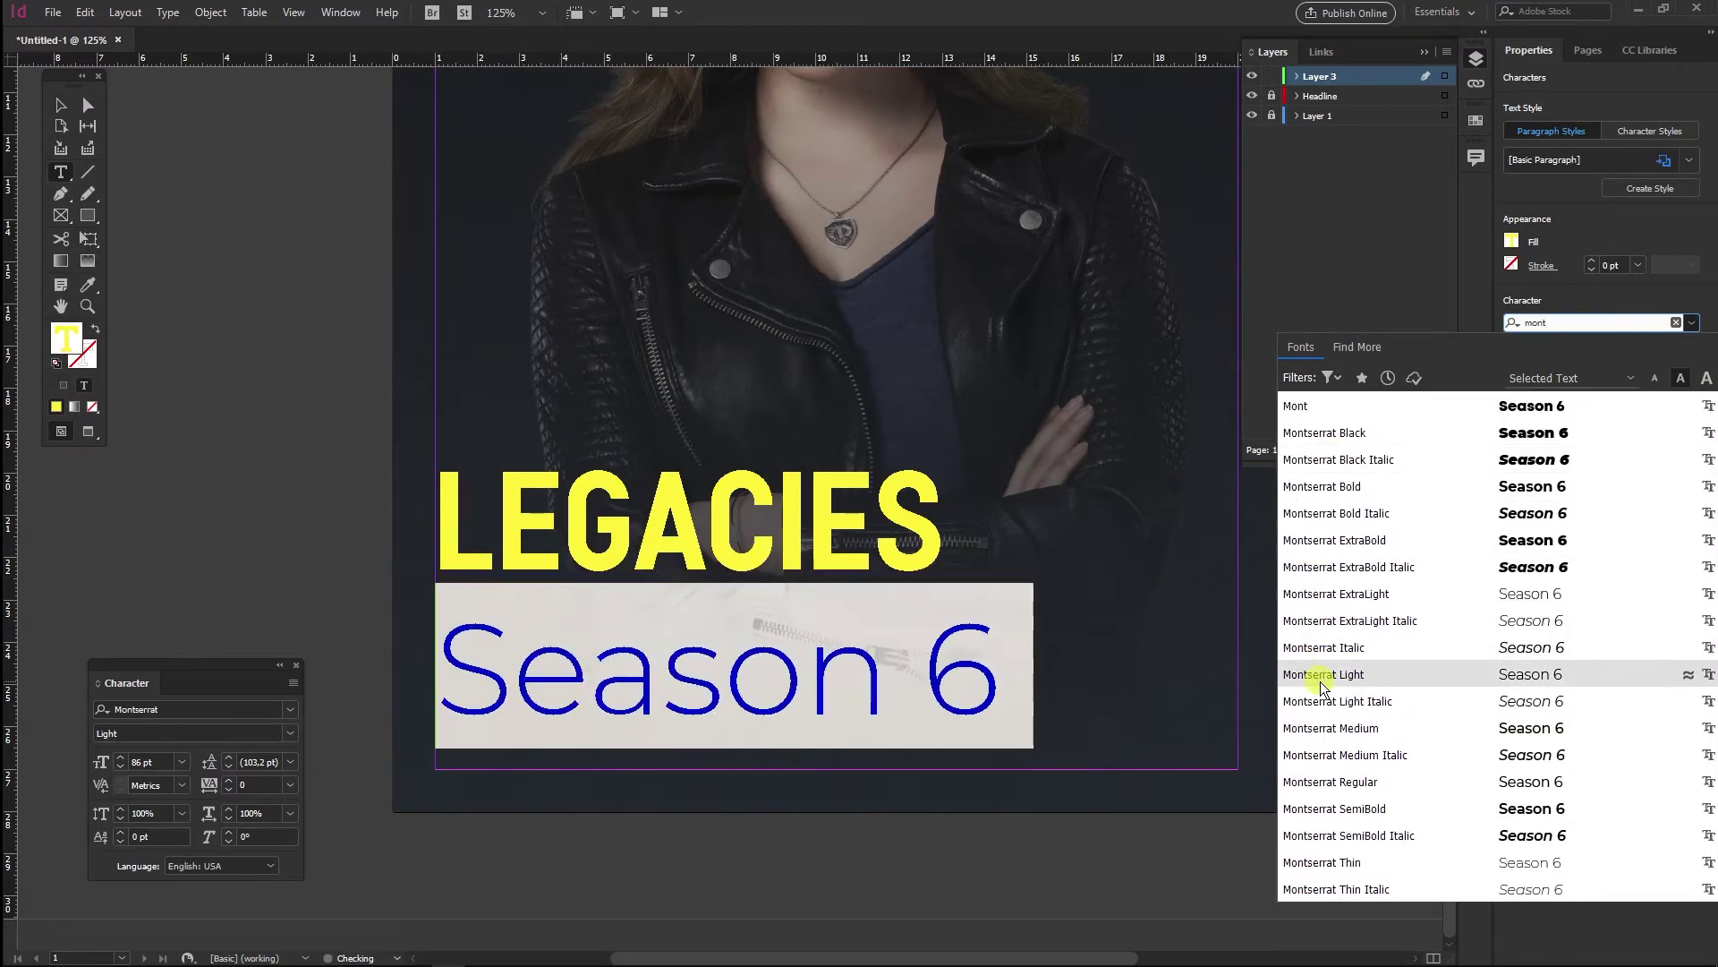
left_click(1330, 728)
key("Escape")
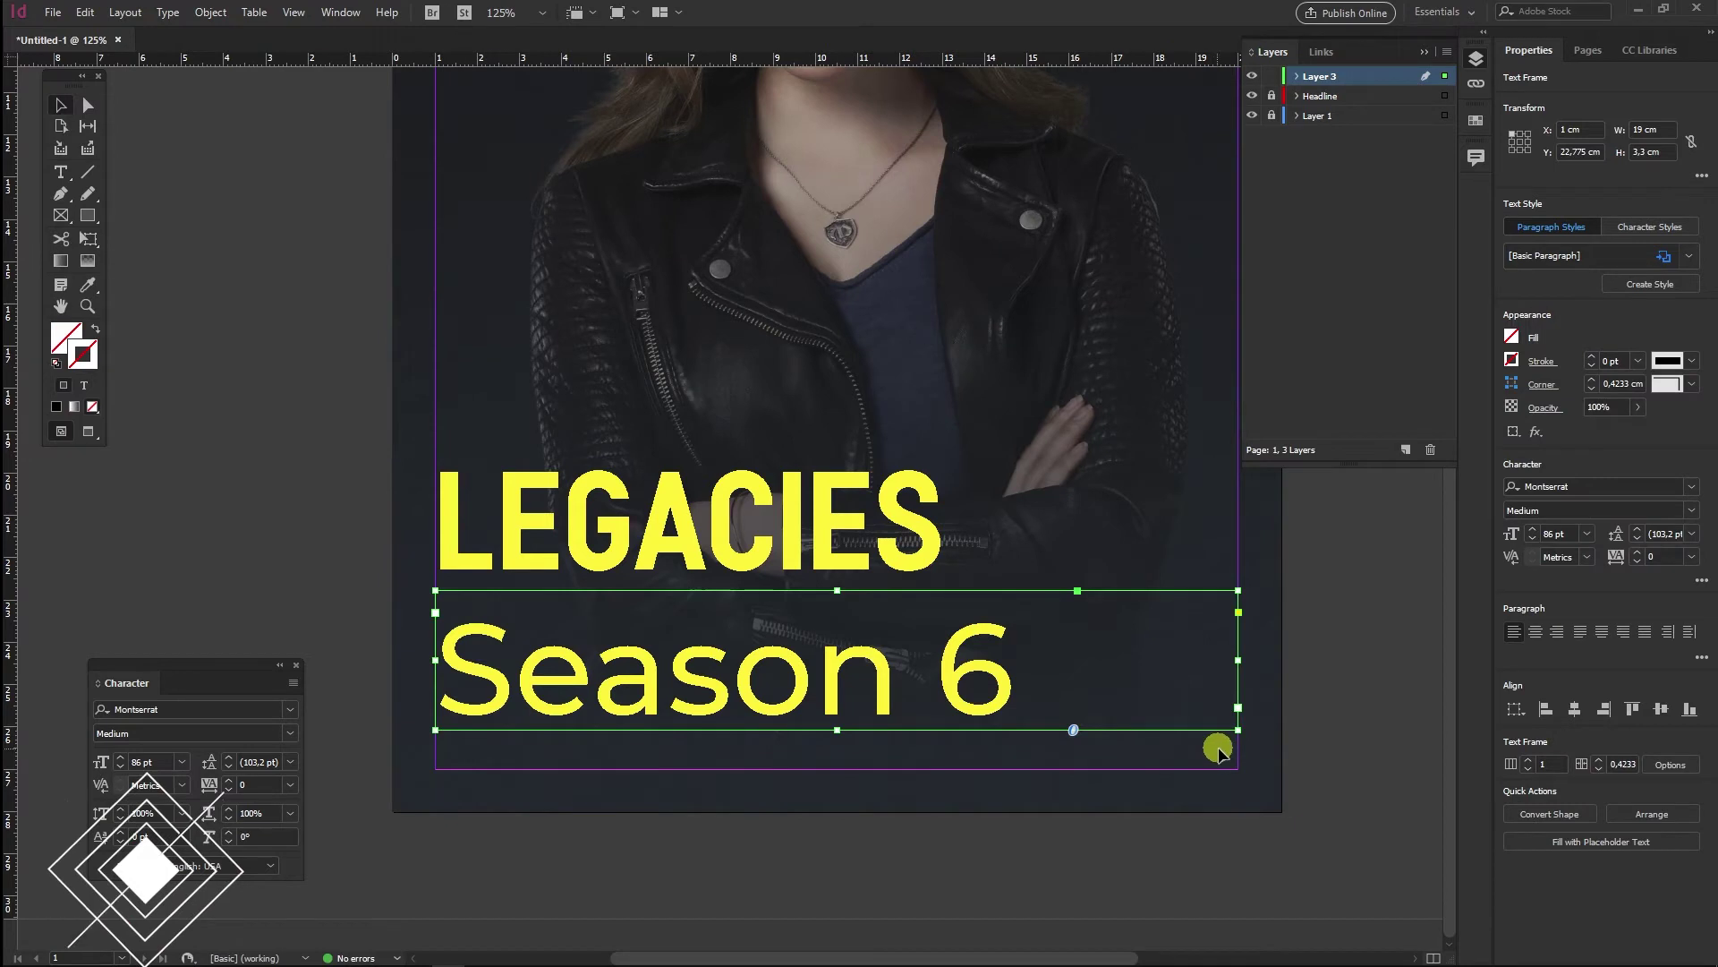
Right-align the Season 6 text and reduce its size to 36 pt
key("ctrl+shift+r")
key("ctrl+shift+comma")
key("ctrl+shift+comma")
key("ctrl+shift+comma")
key("ctrl+shift+comma")
key("ctrl+shift+comma")
key("ctrl+shift+comma")
key("ctrl+shift+comma")
key("ctrl+shift+comma")
key("ctrl+shift+comma")
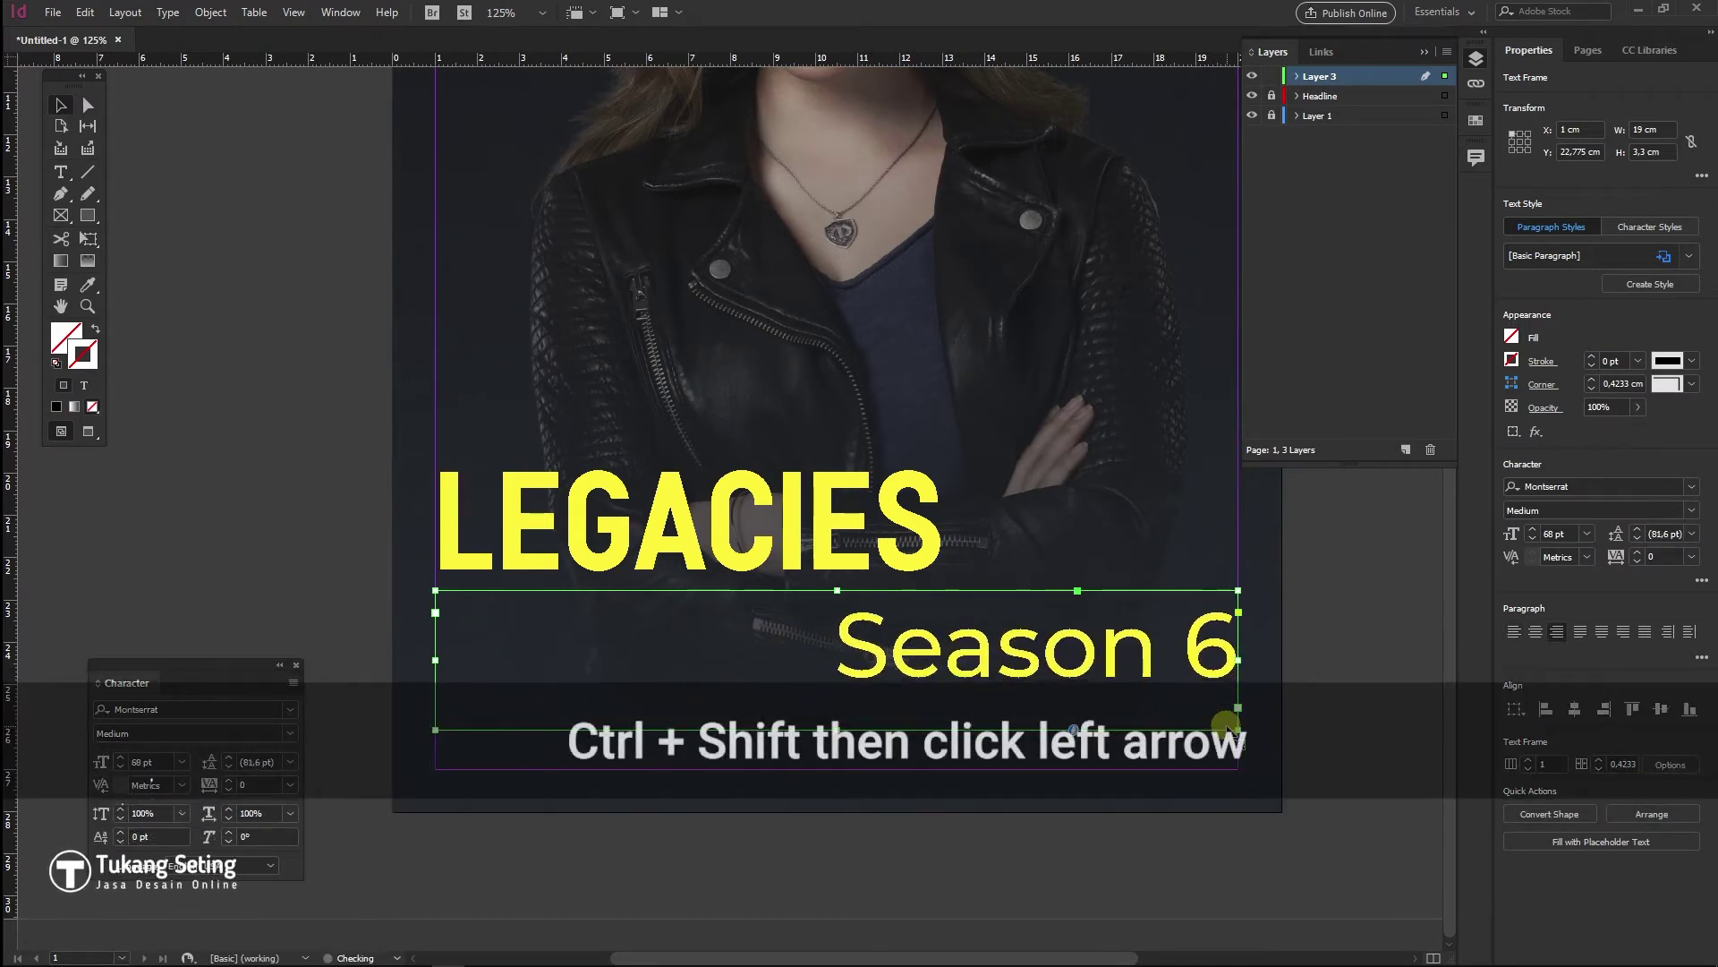
key("ctrl+shift+comma")
key("ctrl+shift+comma")
key("ctrl+shift+comma")
key("ctrl+shift+comma")
key("ctrl+shift+comma")
key("ctrl+shift+comma")
key("ctrl+shift+comma")
key("ctrl+shift+comma")
key("ctrl+shift+comma")
key("ctrl+shift+comma")
key("ctrl+shift+comma")
key("ctrl+shift+comma")
key("ctrl+shift+comma")
key("ctrl+shift+comma")
key("ctrl+shift+comma")
key("ctrl+shift+comma")
key("ctrl+shift+comma")
key("ctrl+shift+comma")
key("ctrl+shift+comma")
key("ctrl+shift+m")
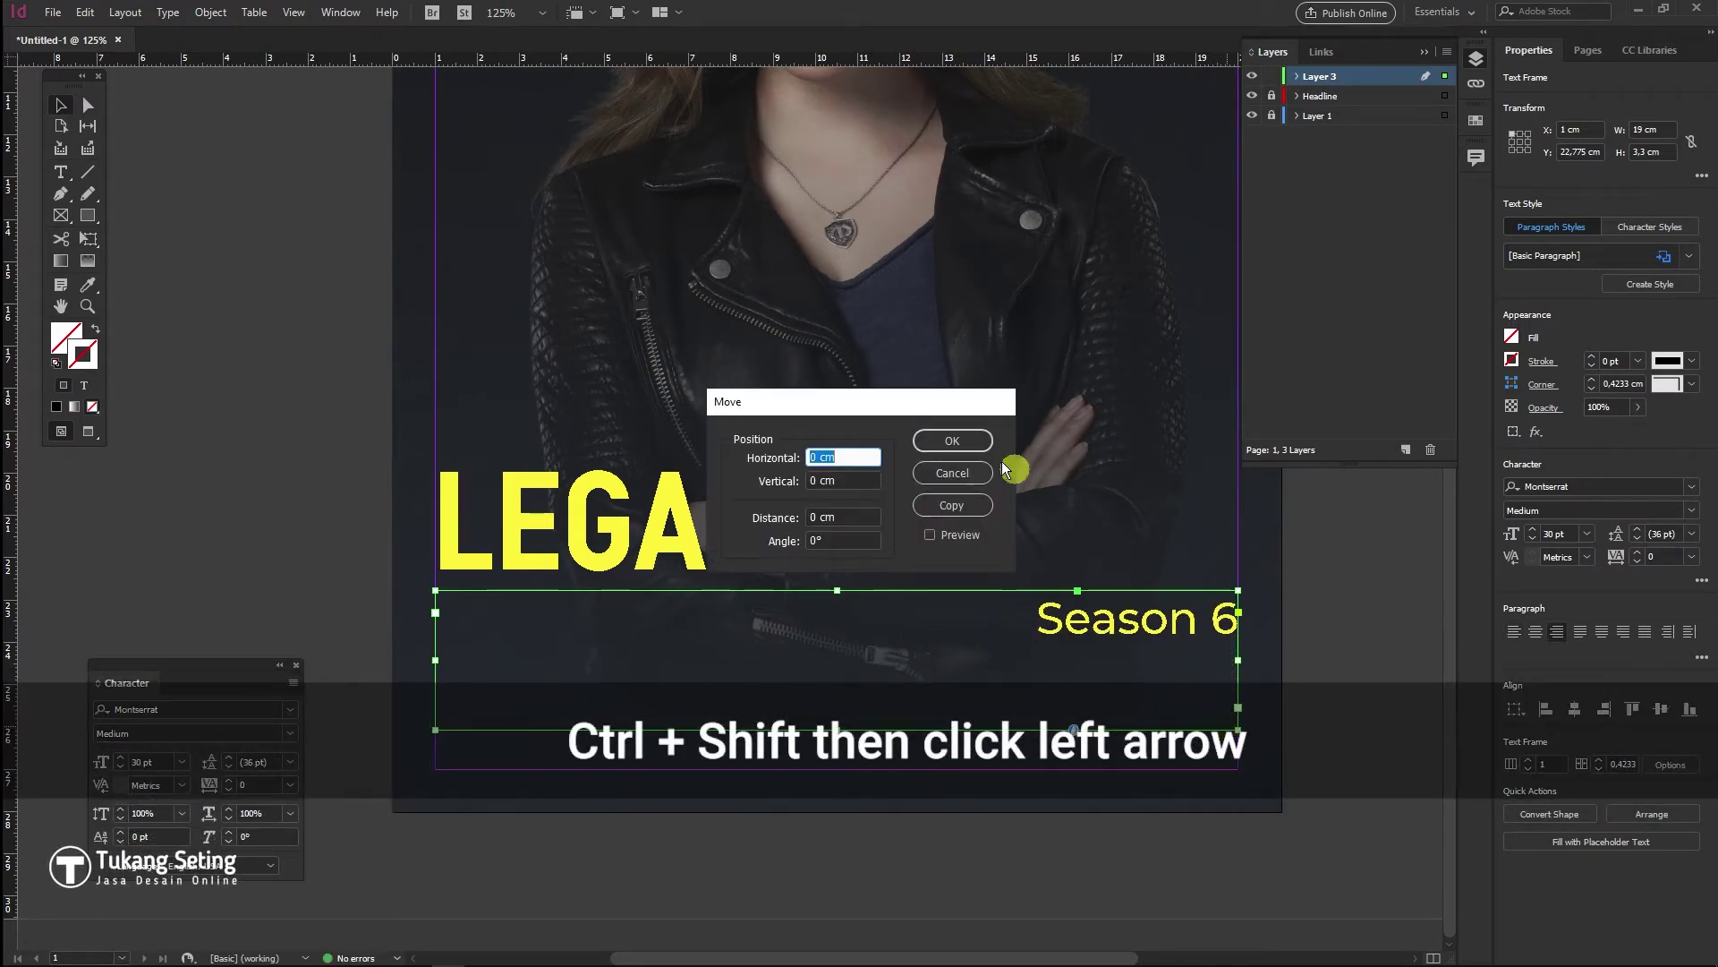
left_click(953, 472)
key("ctrl+shift+period")
key("ctrl+shift+period")
key("ctrl+shift+period")
key("ctrl+shift+period")
key("ctrl+shift+period")
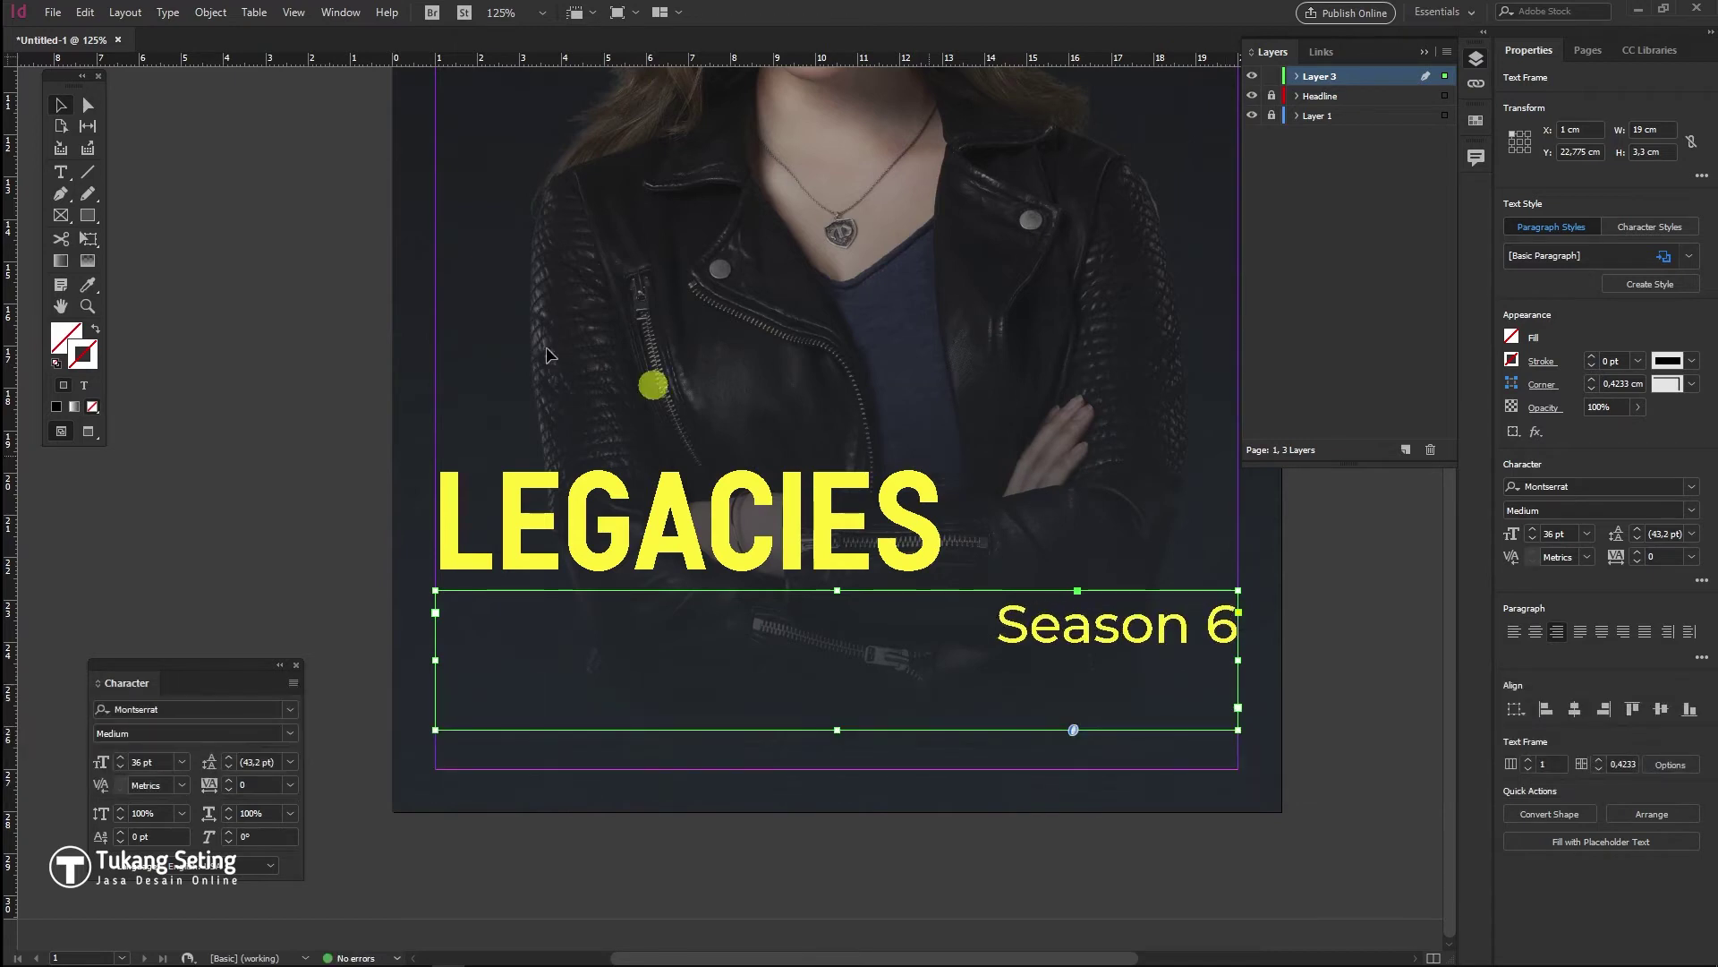
Fit the Season 6 frame beneath the yellow LEGACIES word, about 12 cm wide, and duplicate it below
left_click_drag(1238, 729, 941, 667)
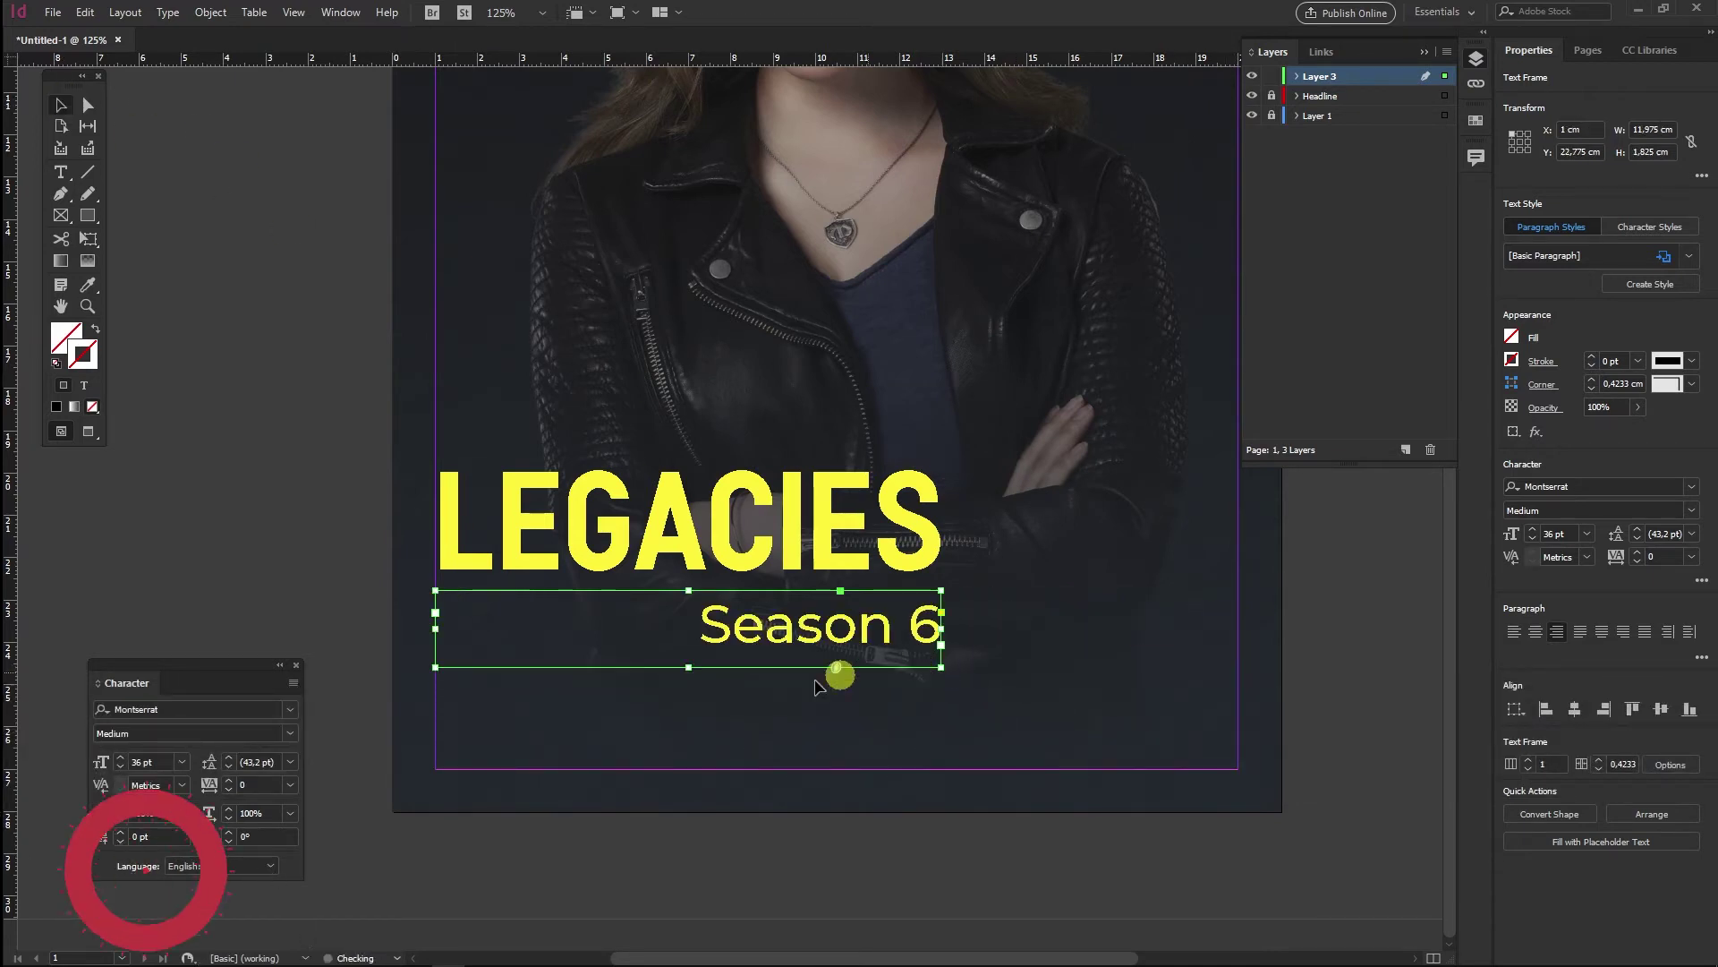
left_click_drag(688, 665, 688, 643)
left_click_drag(813, 637, 813, 699)
Replace the text of the lower Season 6 copy with "Danielle in Covid?"
triple_click(816, 682)
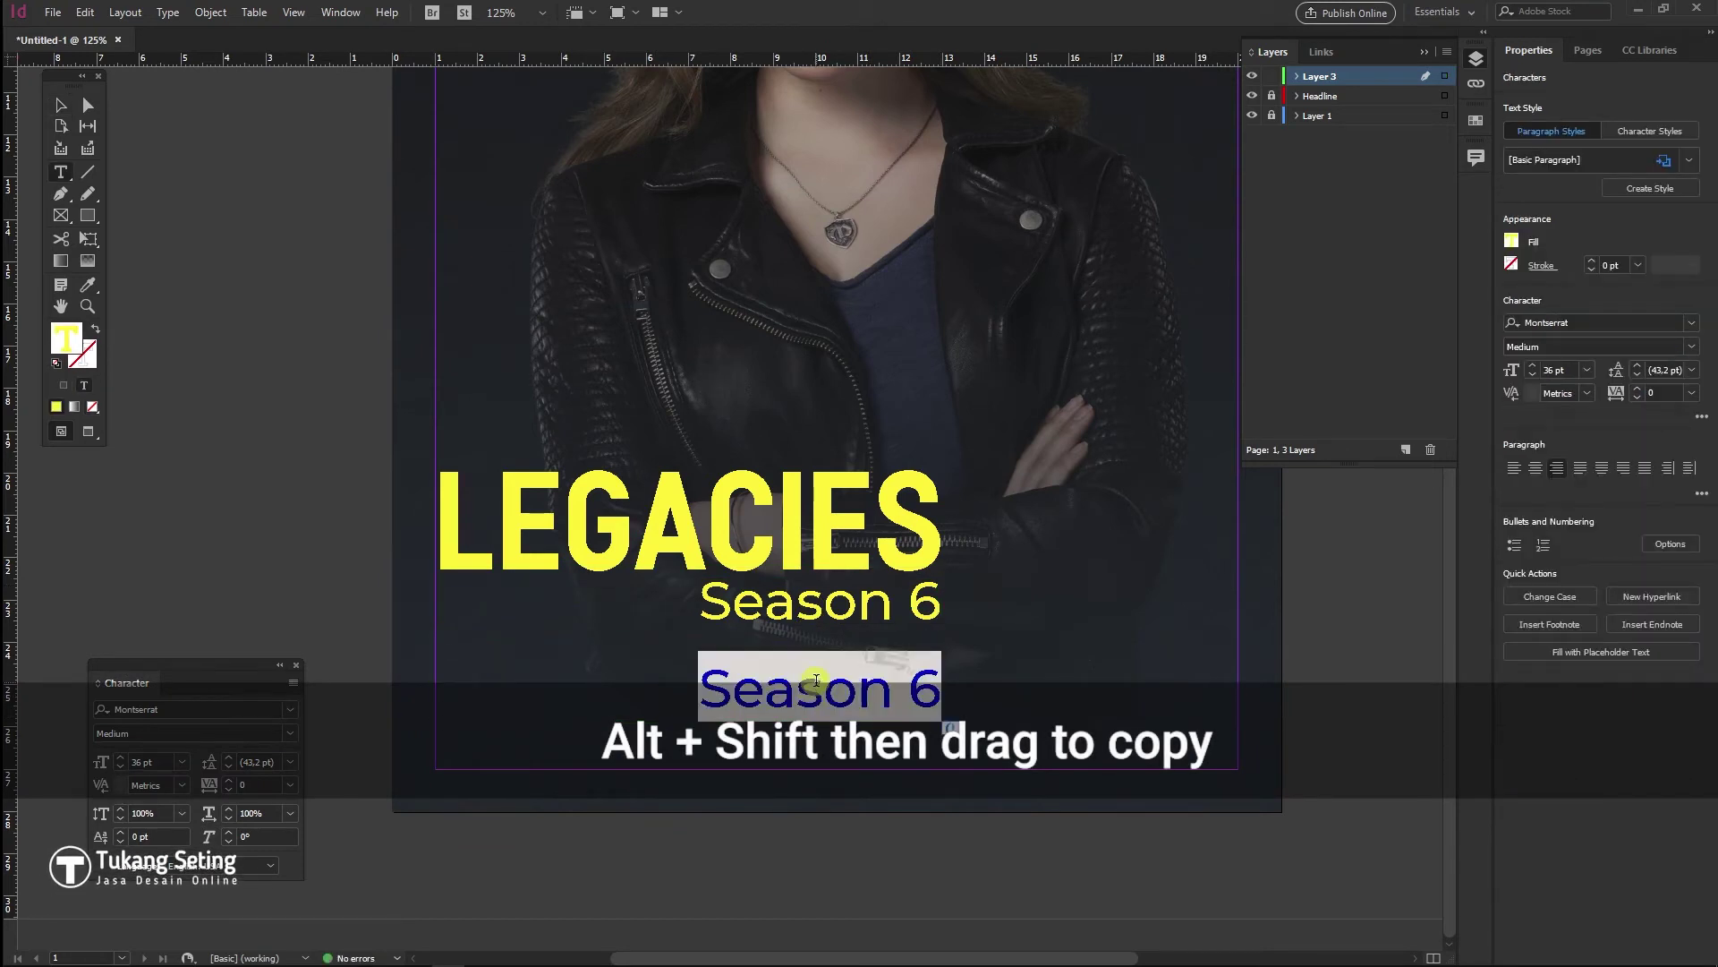
type("Daniel")
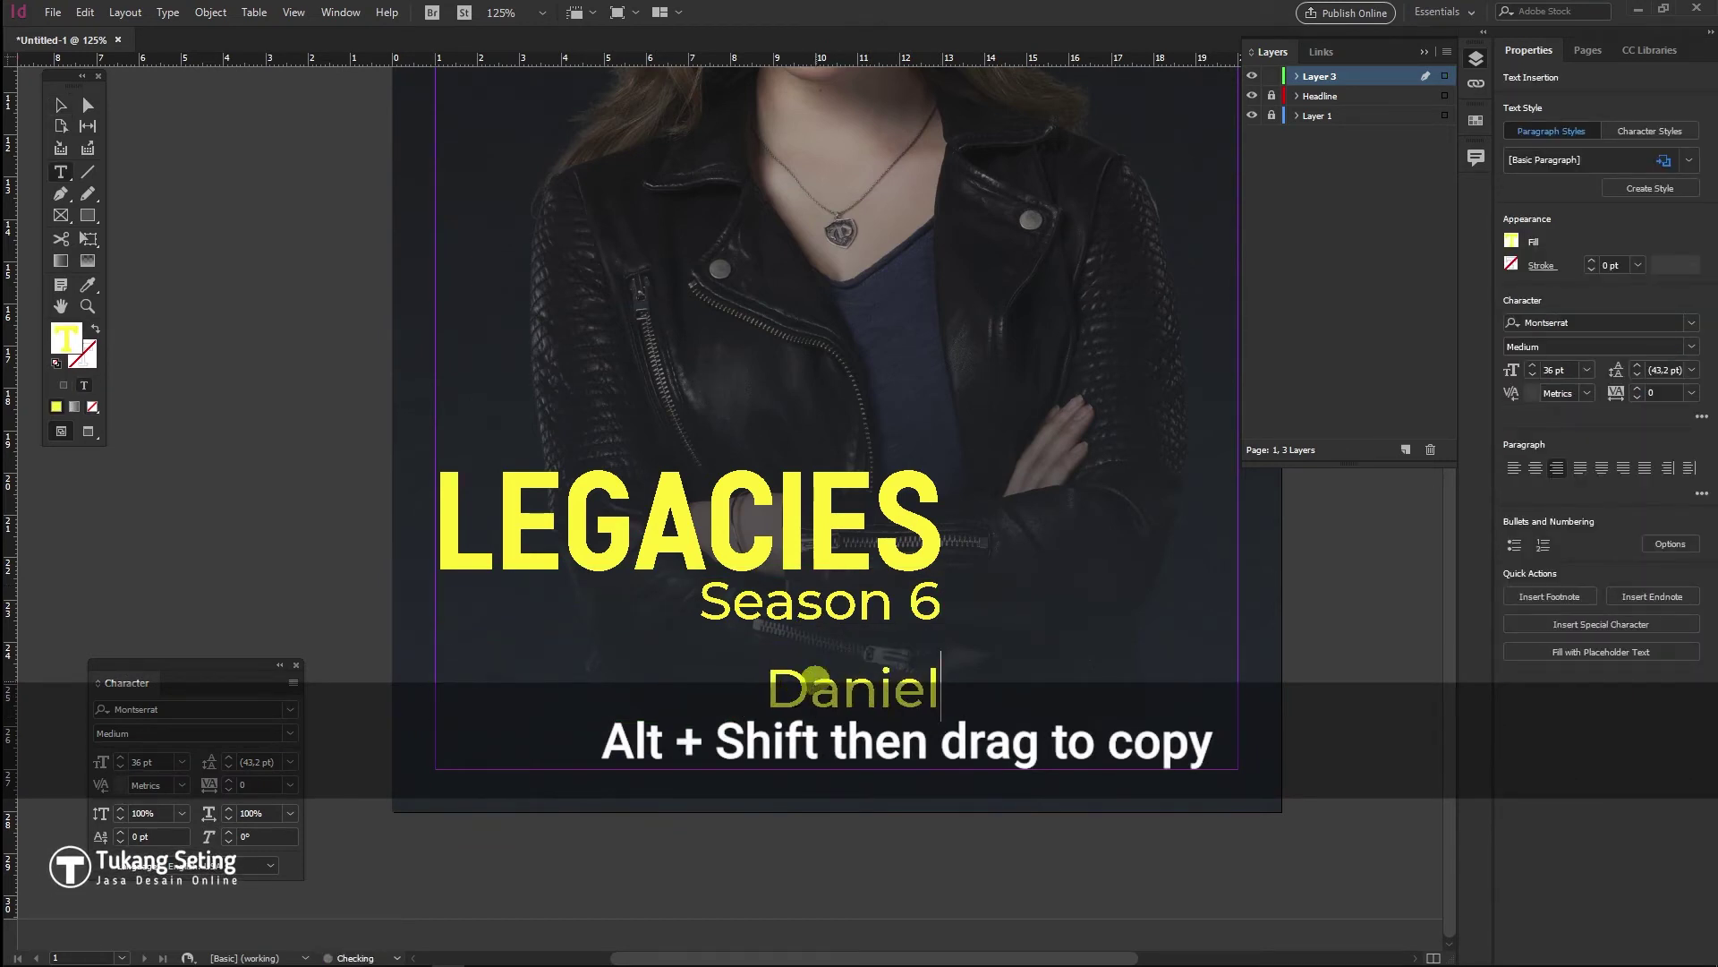
type("le")
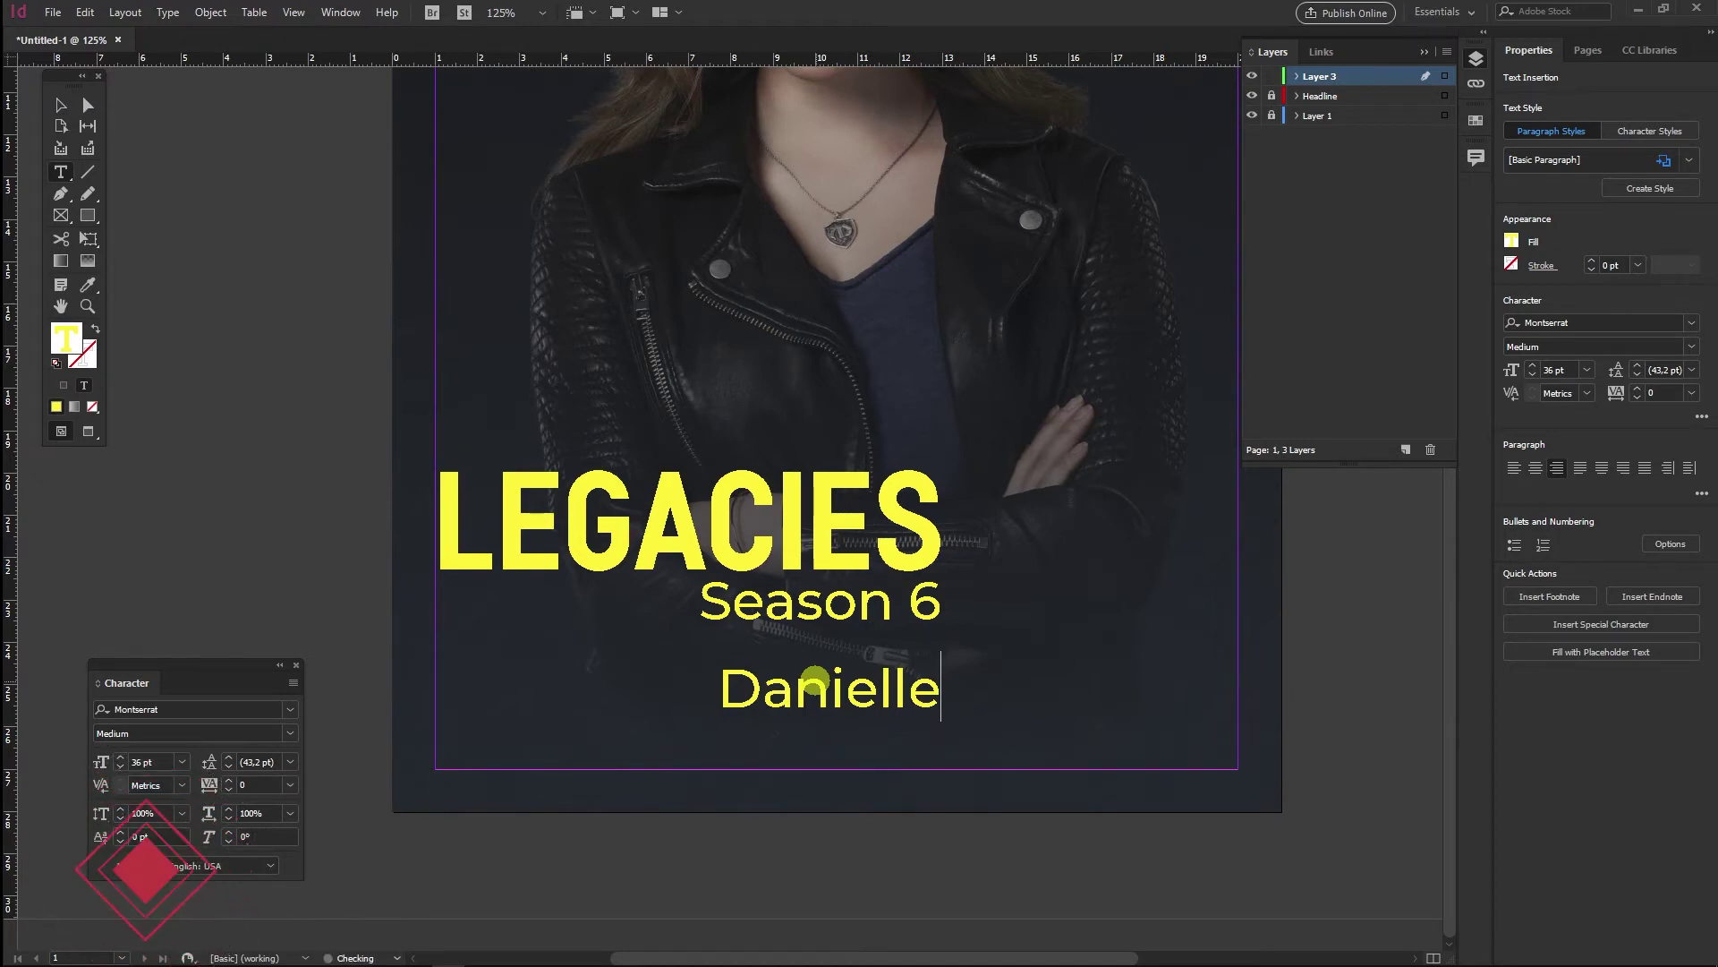
type(" in Covid?")
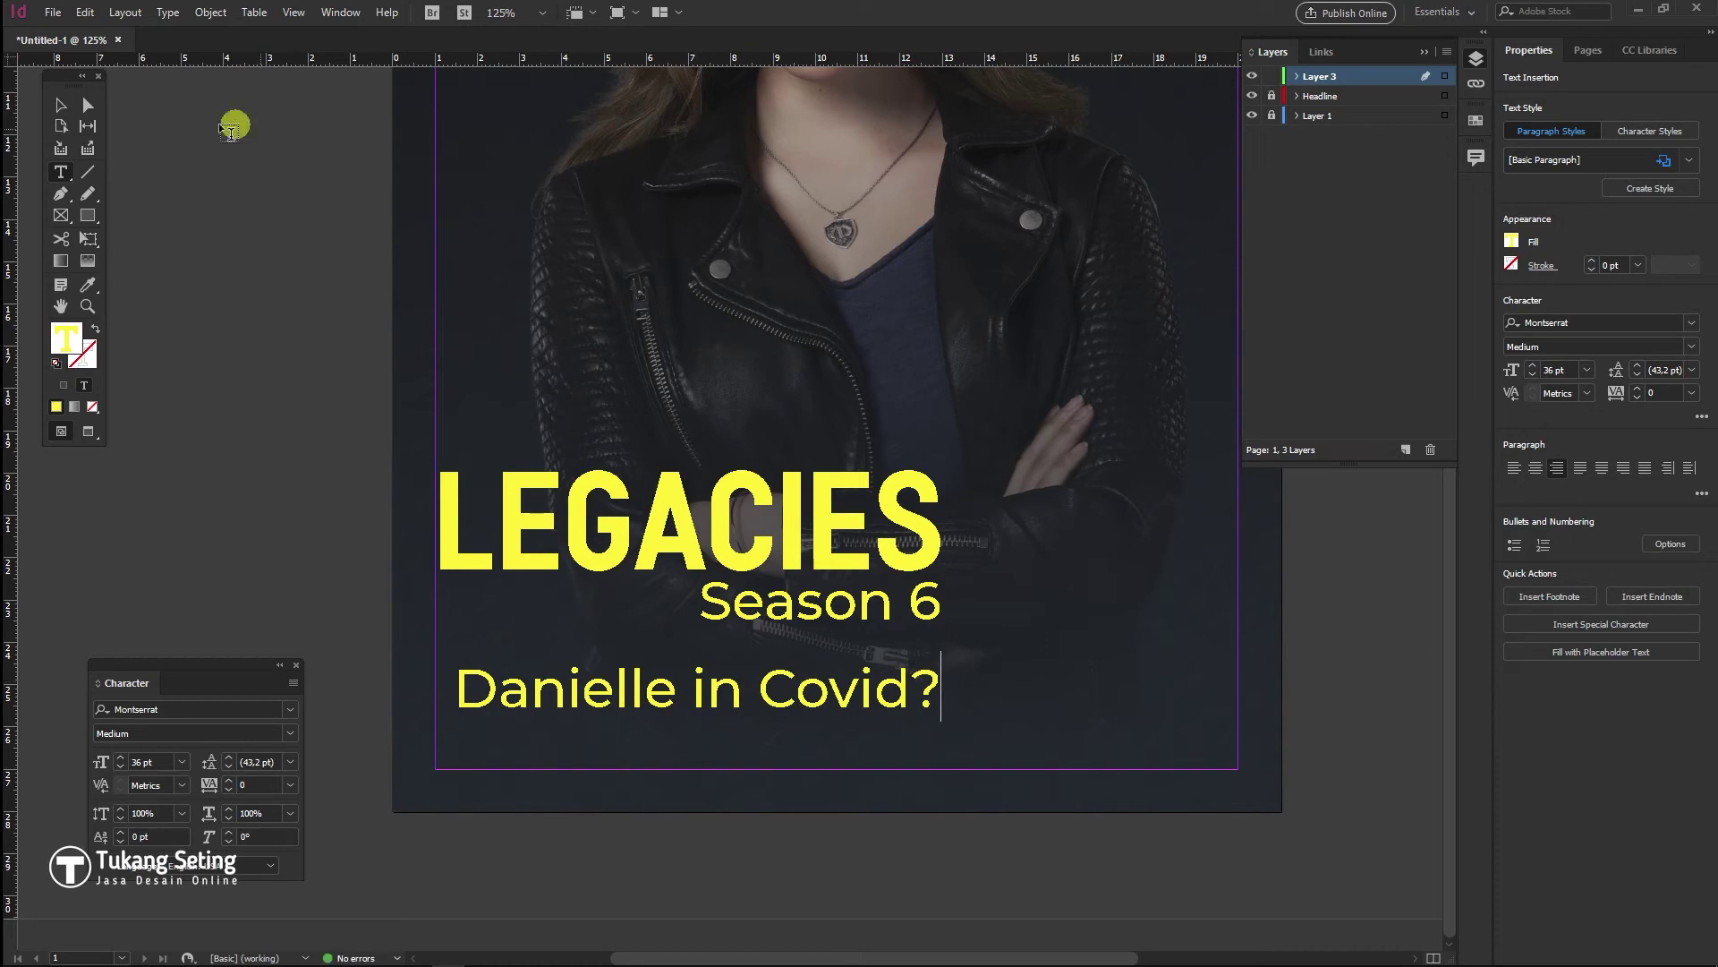
Fill the "Danielle in Covid?" text with white (C 0, M 0, Y 0, K 0)
key("ctrl+a")
double_click(65, 339)
left_click(846, 399)
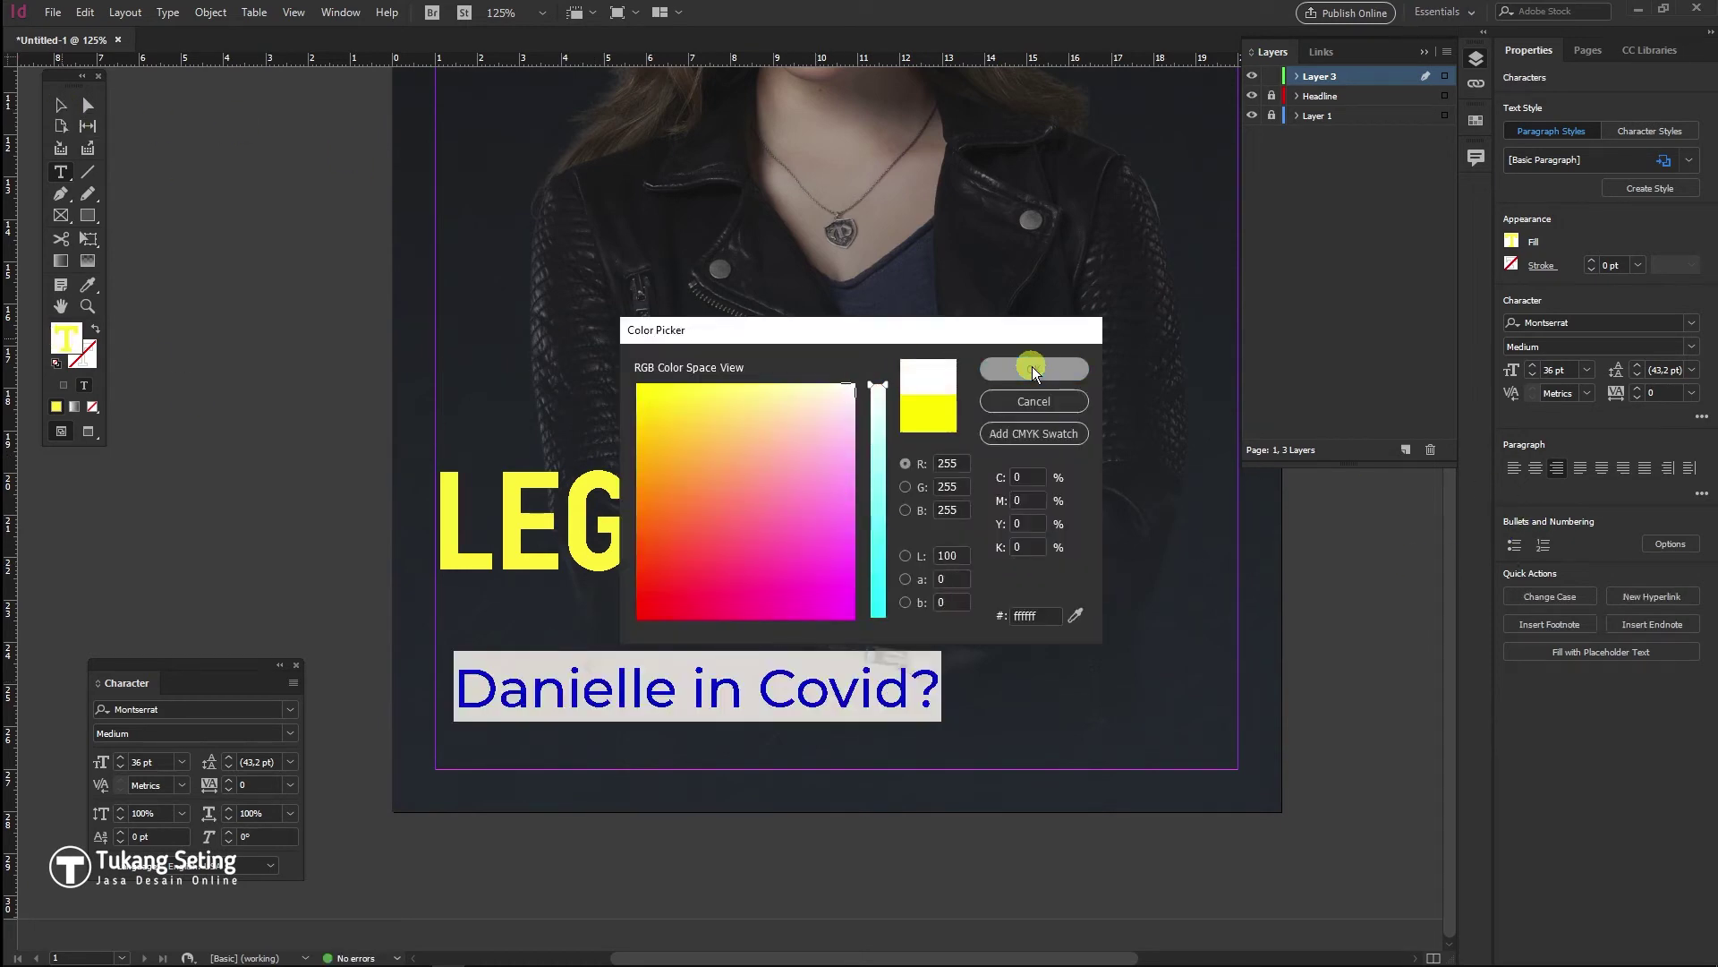
left_click(1034, 367)
Scale the white teaser down to about 12.8 pt and place it under LEGACIES at the page's left margin
left_click(66, 107)
left_click_drag(942, 720, 612, 608)
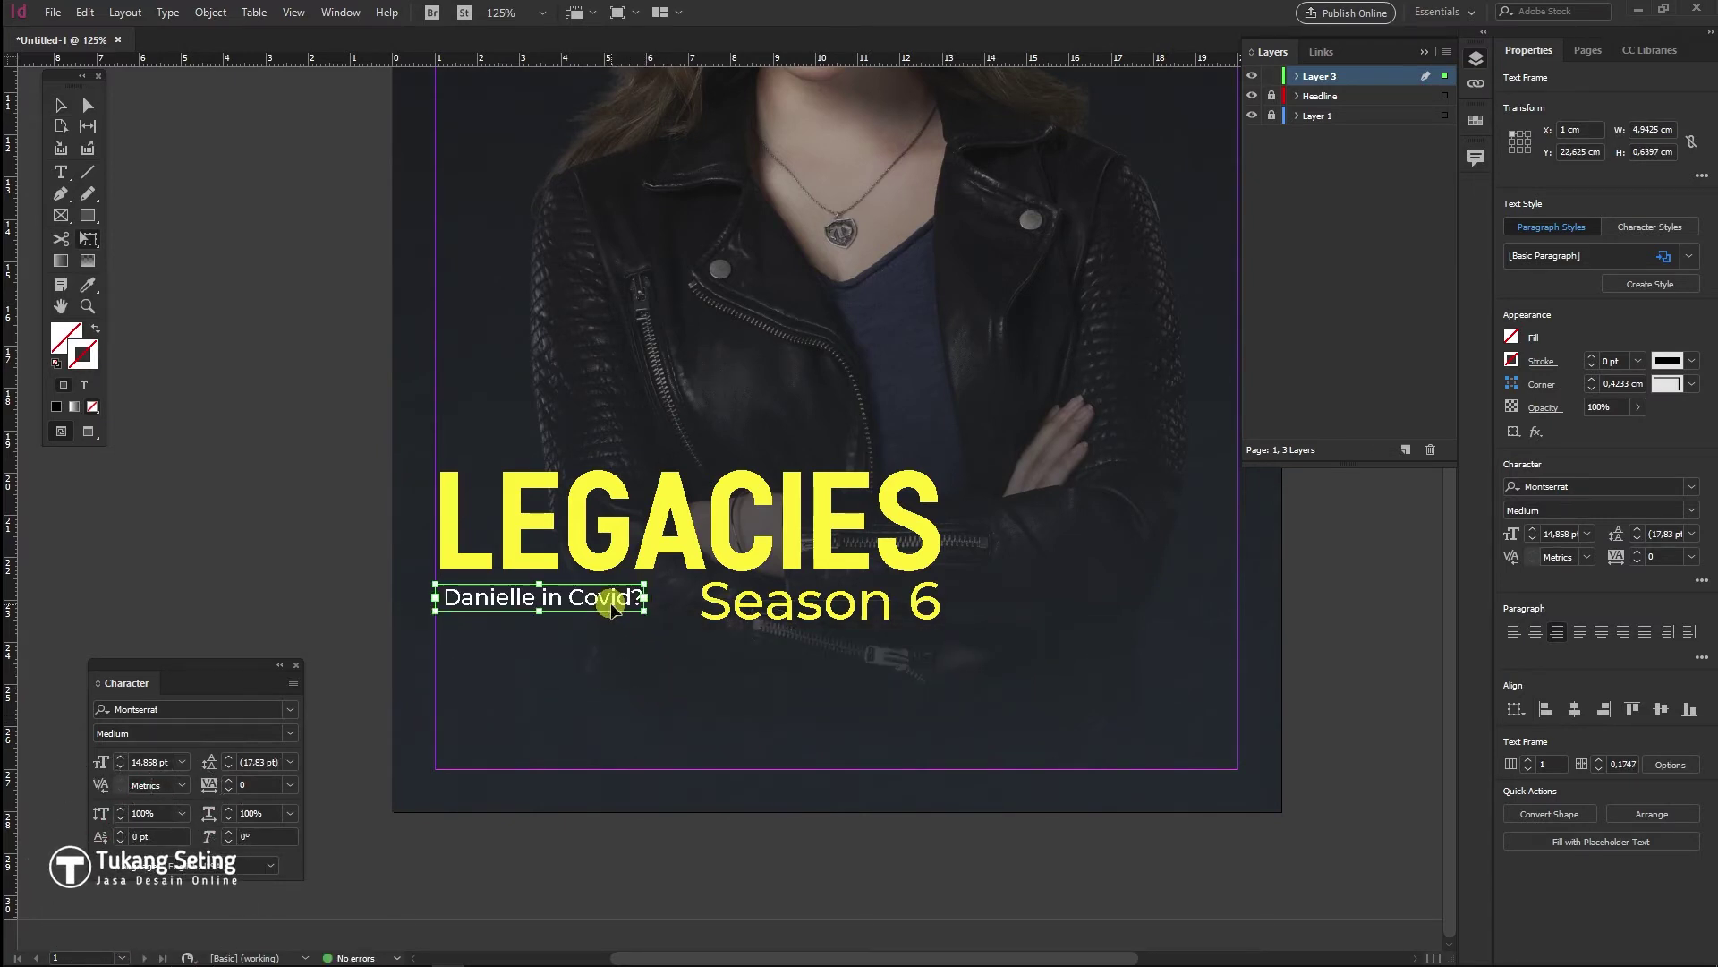
left_click(85, 218)
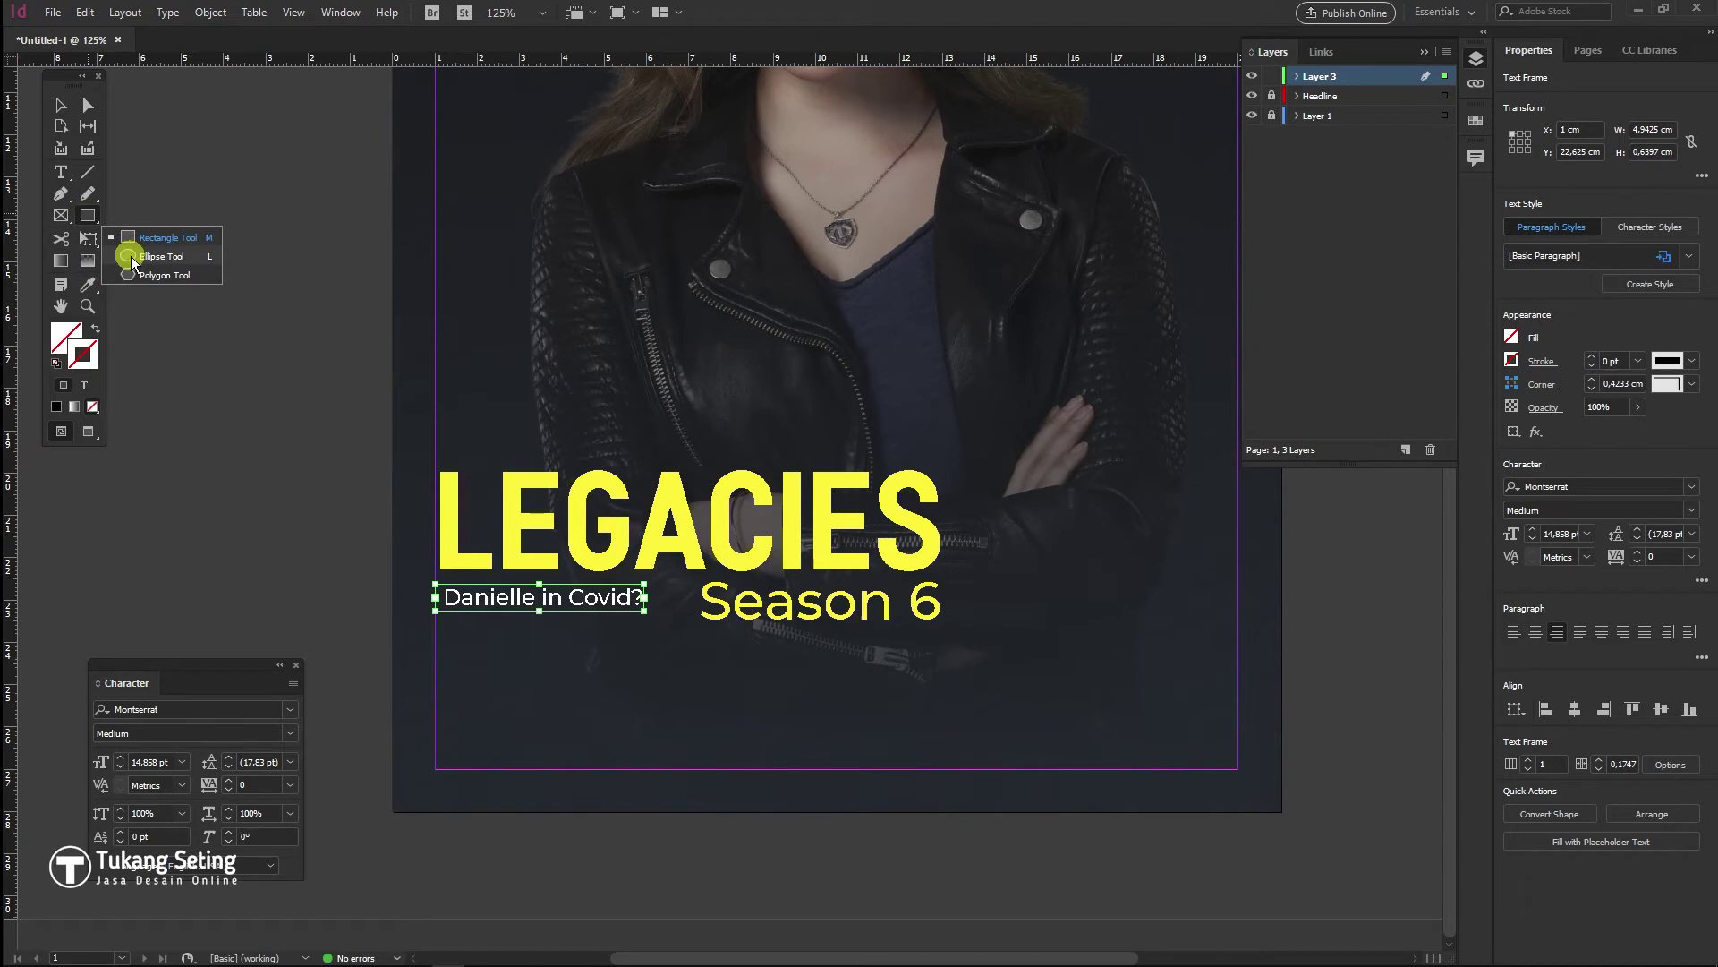
left_click(78, 112)
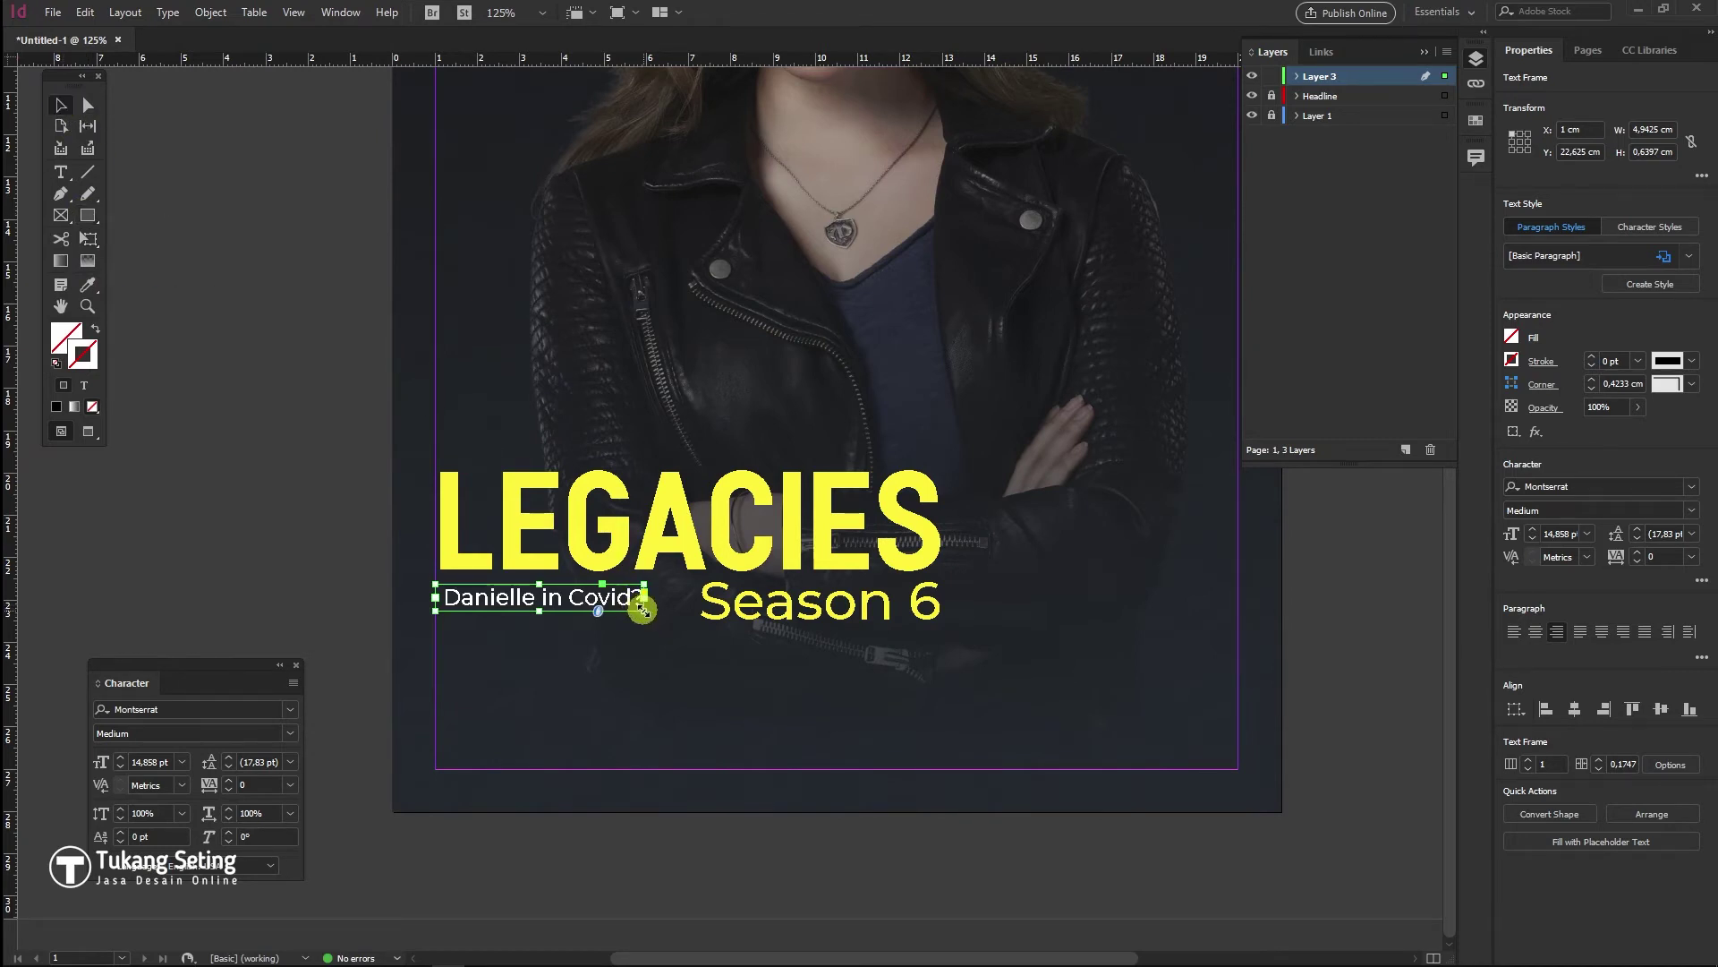
left_click_drag(644, 609, 616, 608)
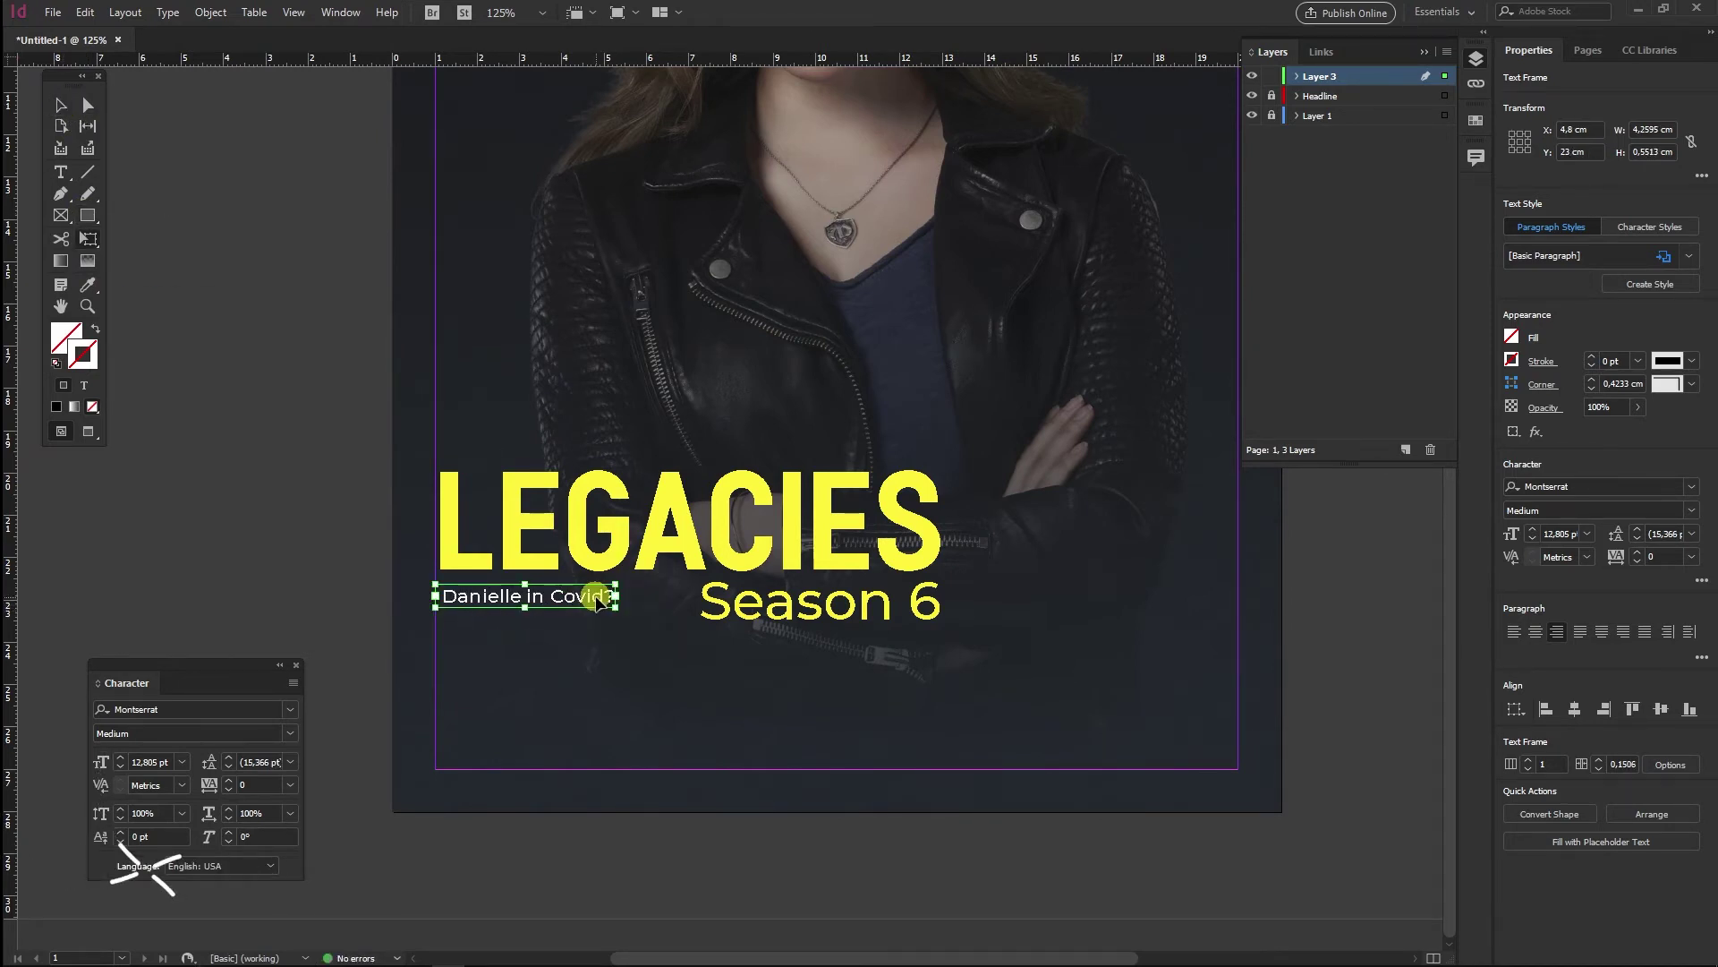
Append "...Pg20" to the white teaser and widen its frame to about 6 cm
left_click(60, 172)
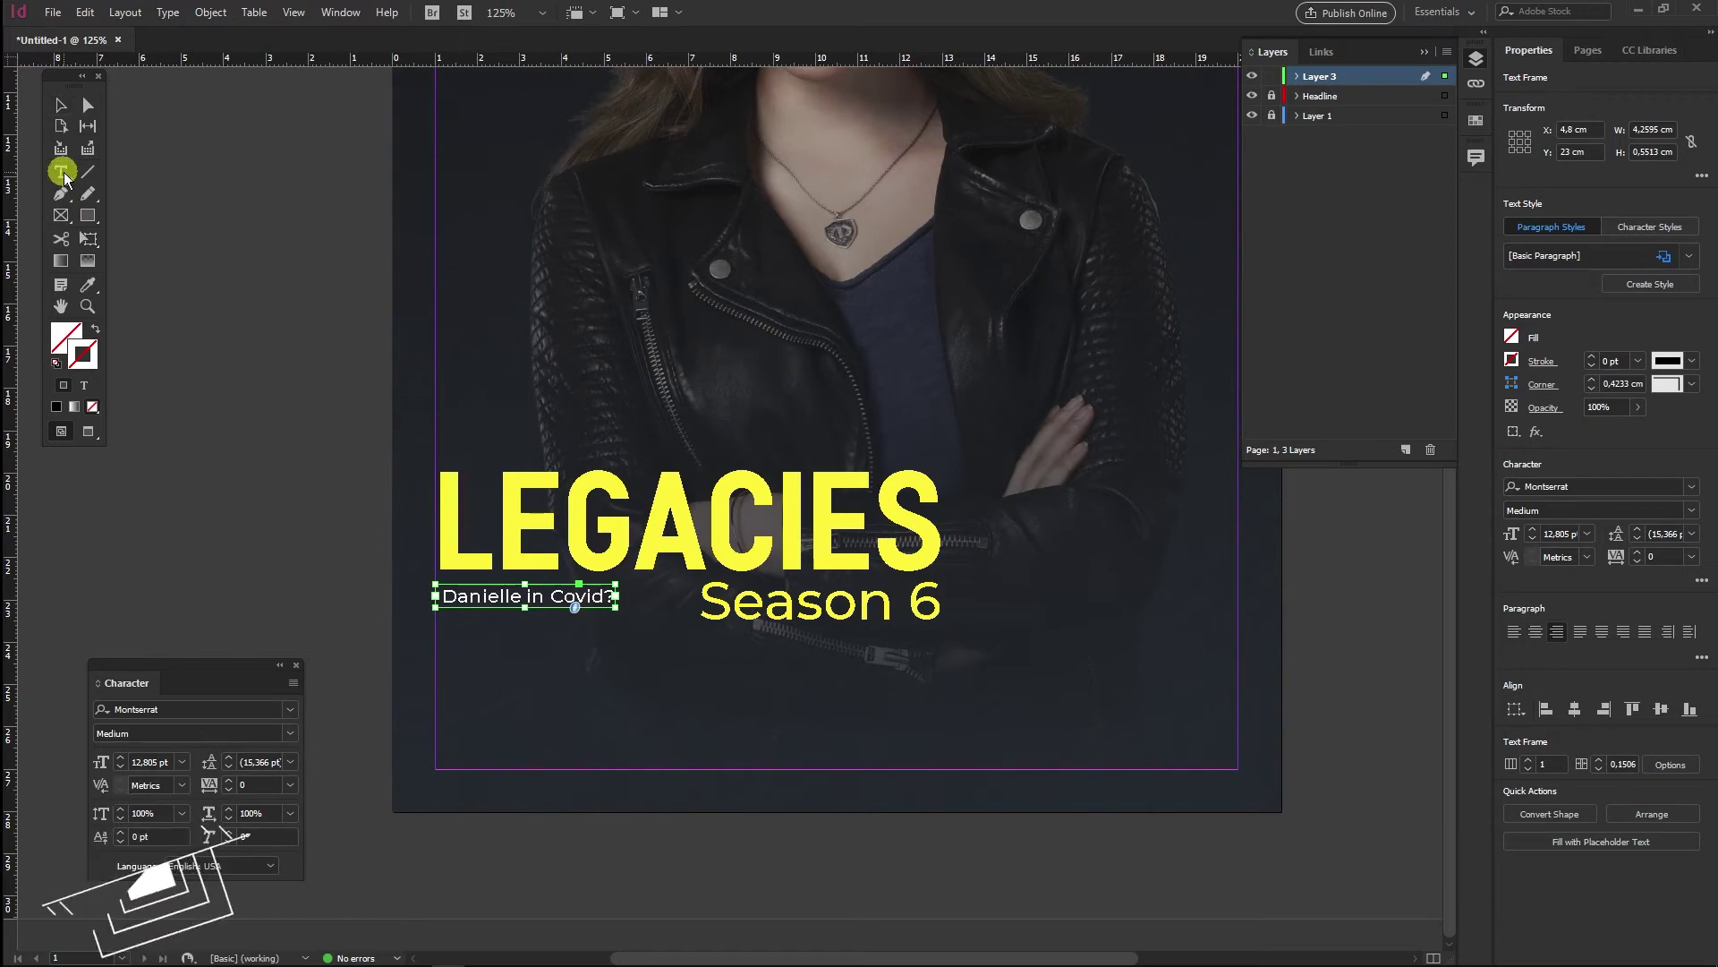
left_click(604, 597)
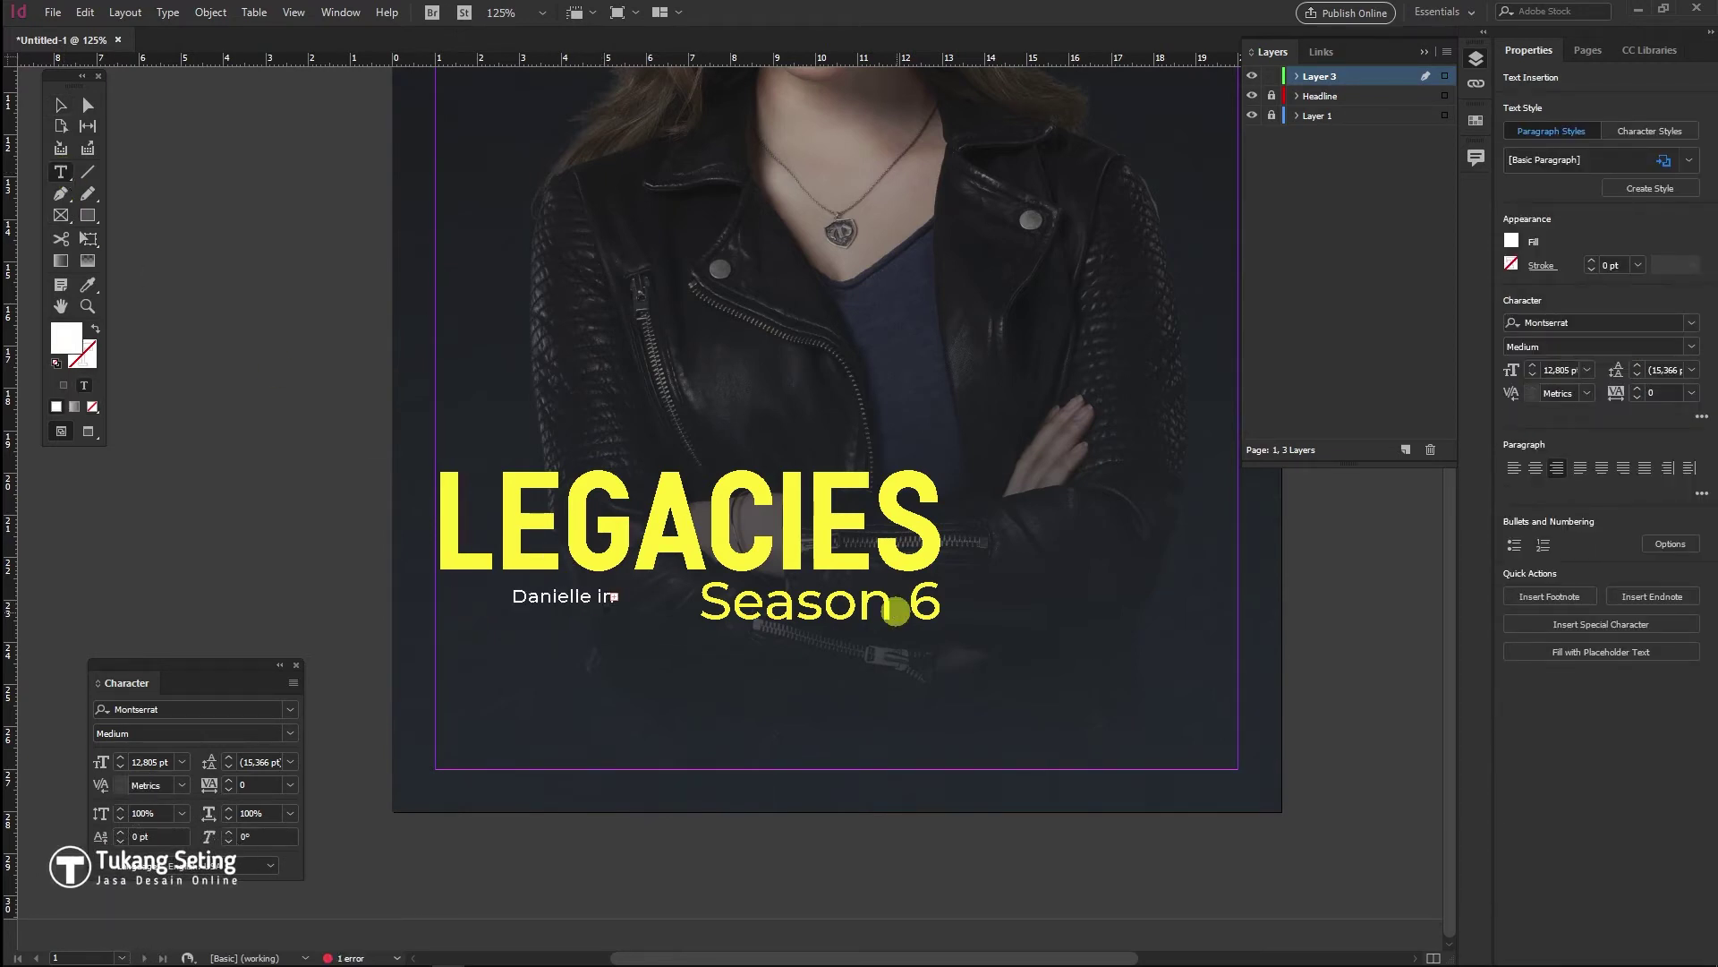
left_click(60, 104)
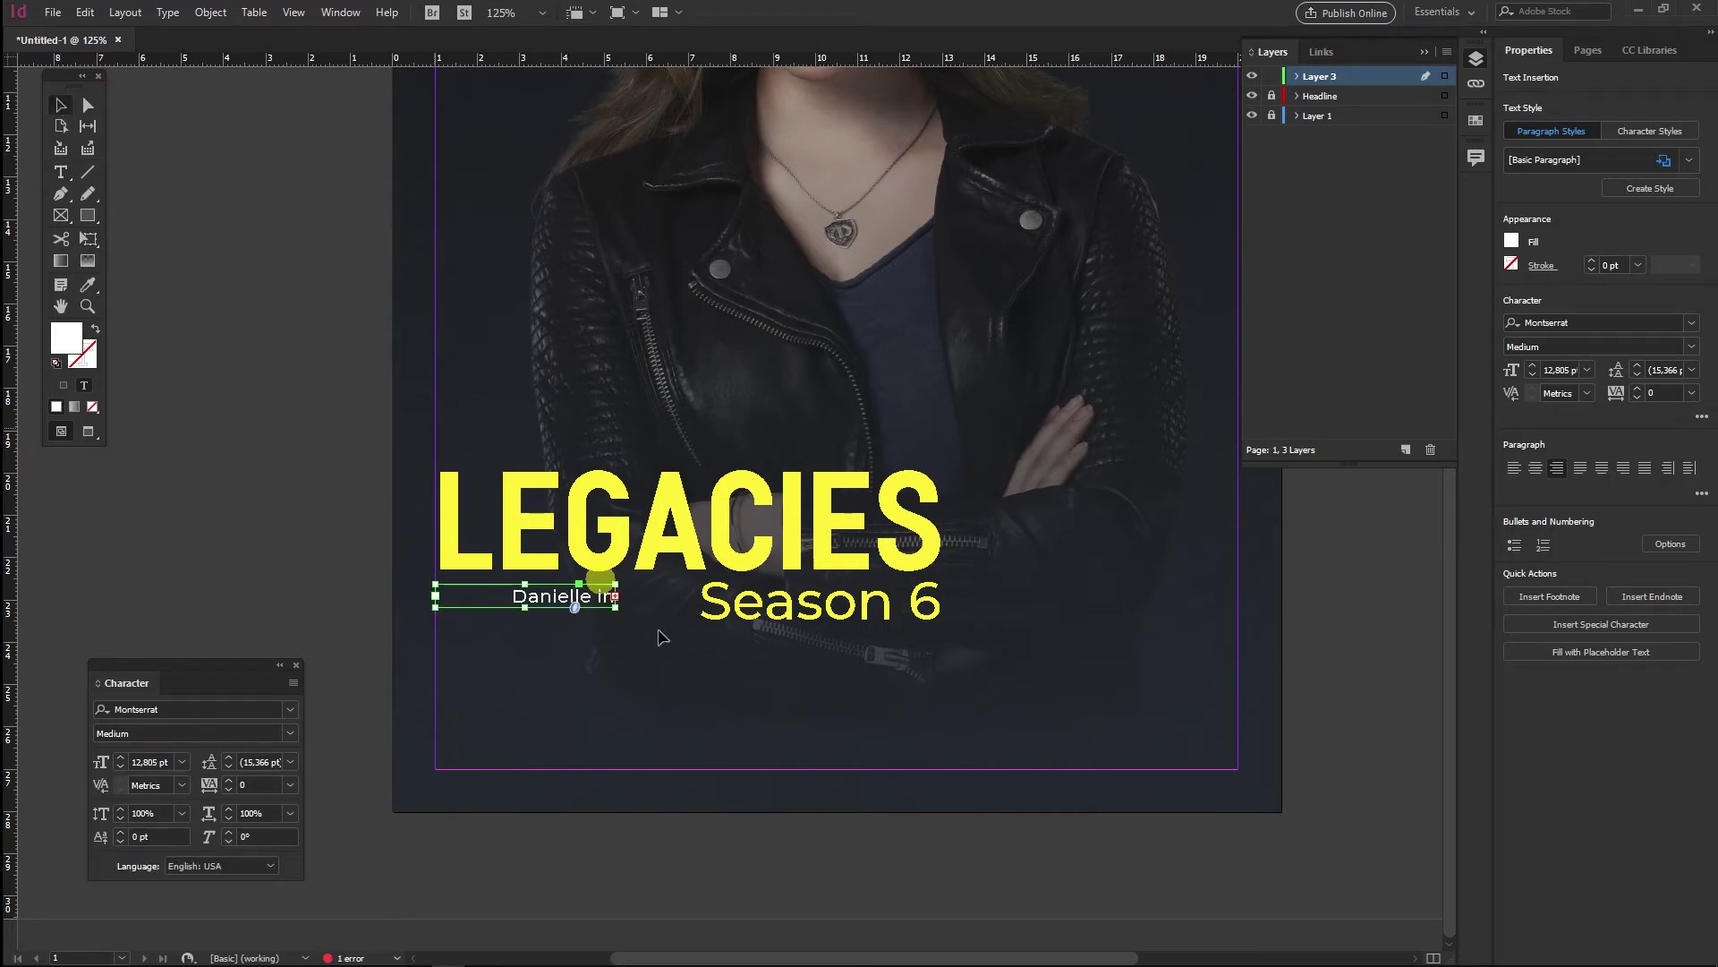
left_click_drag(617, 607, 679, 607)
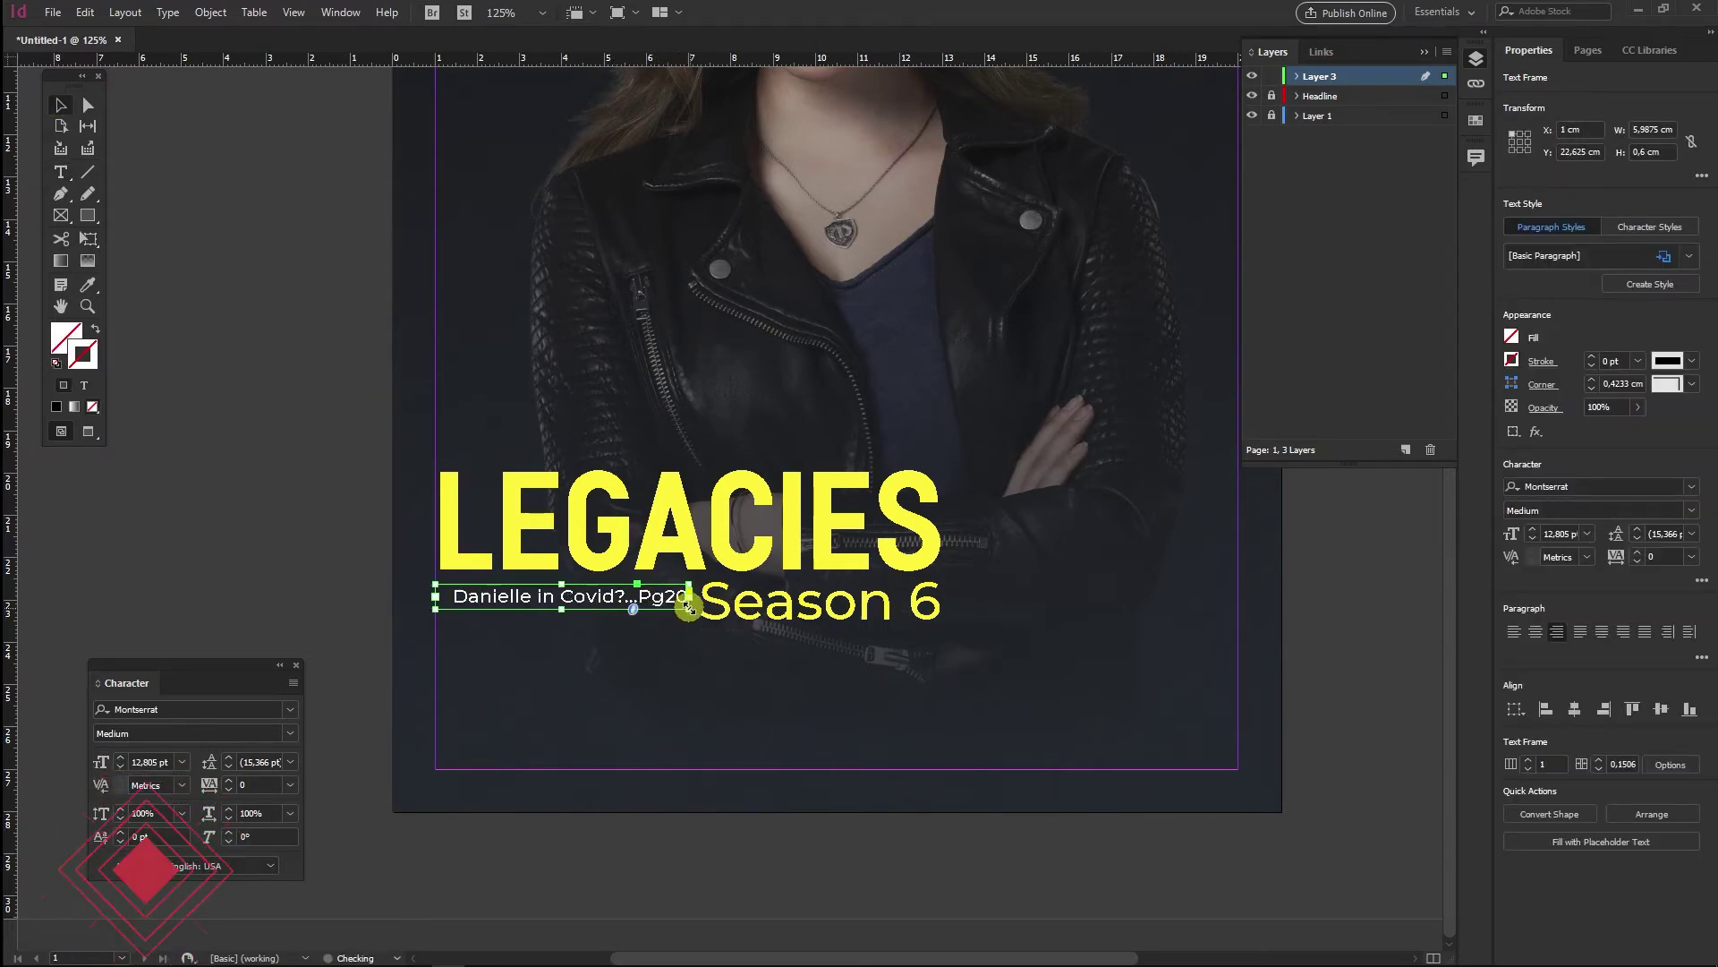
Left-align the white teaser and insert a space between Pg and 20
triple_click(663, 597)
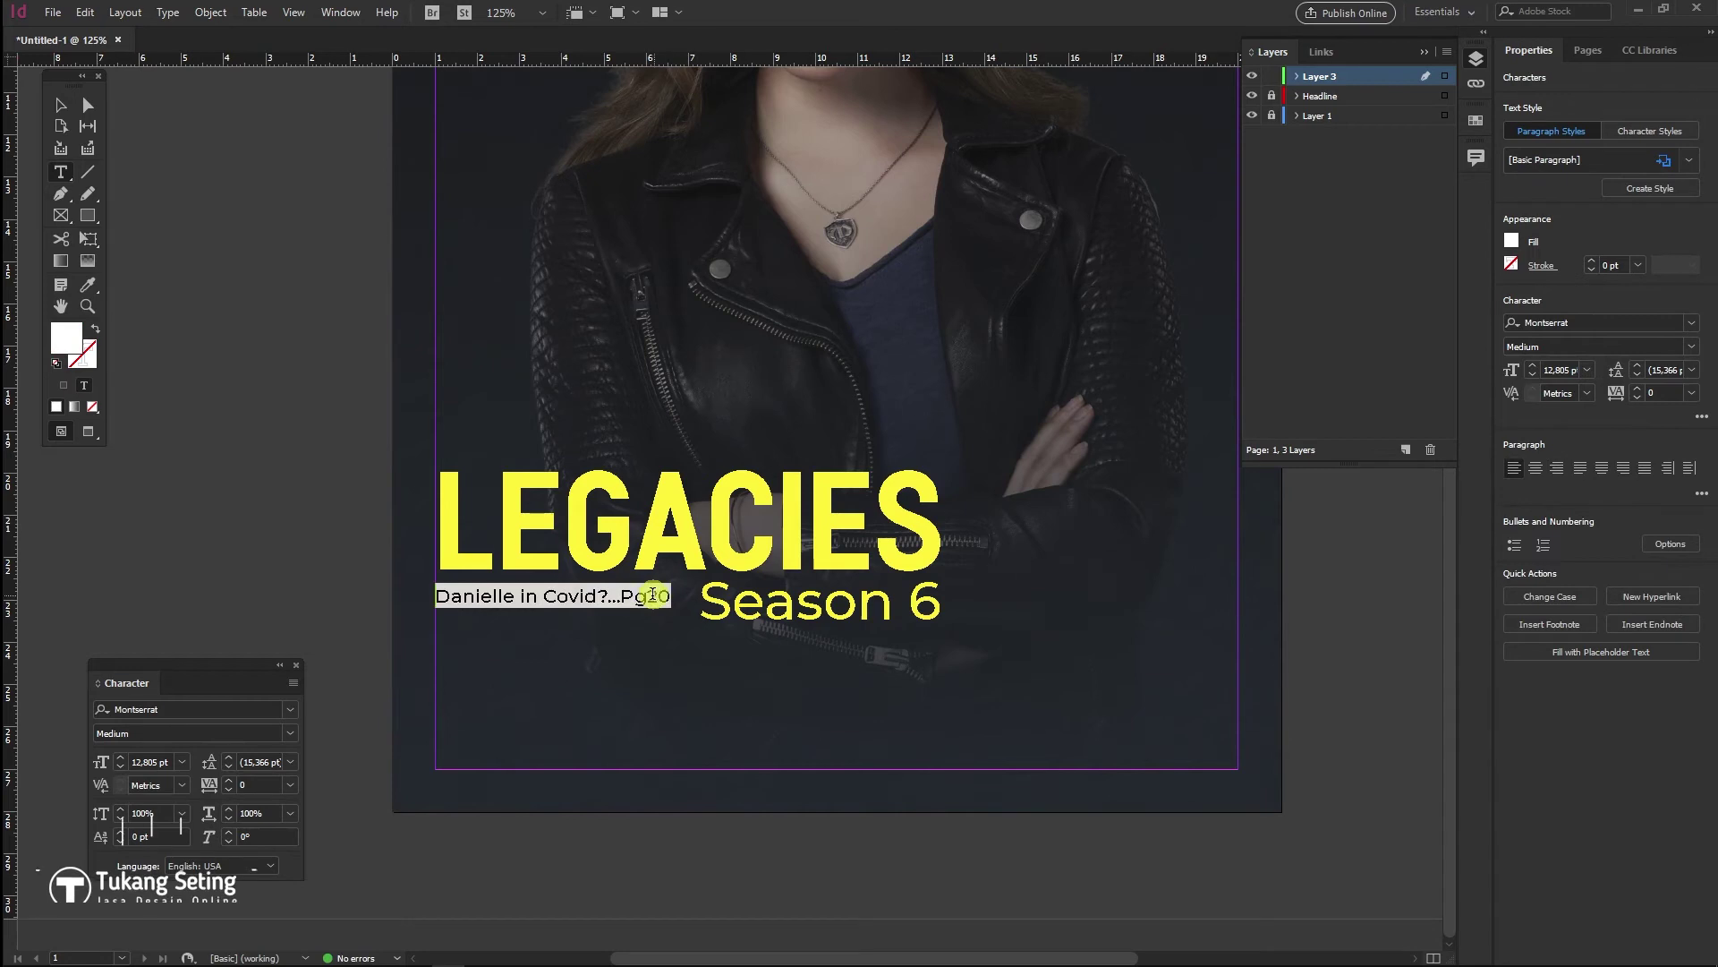
left_click(652, 596)
left_click(278, 400)
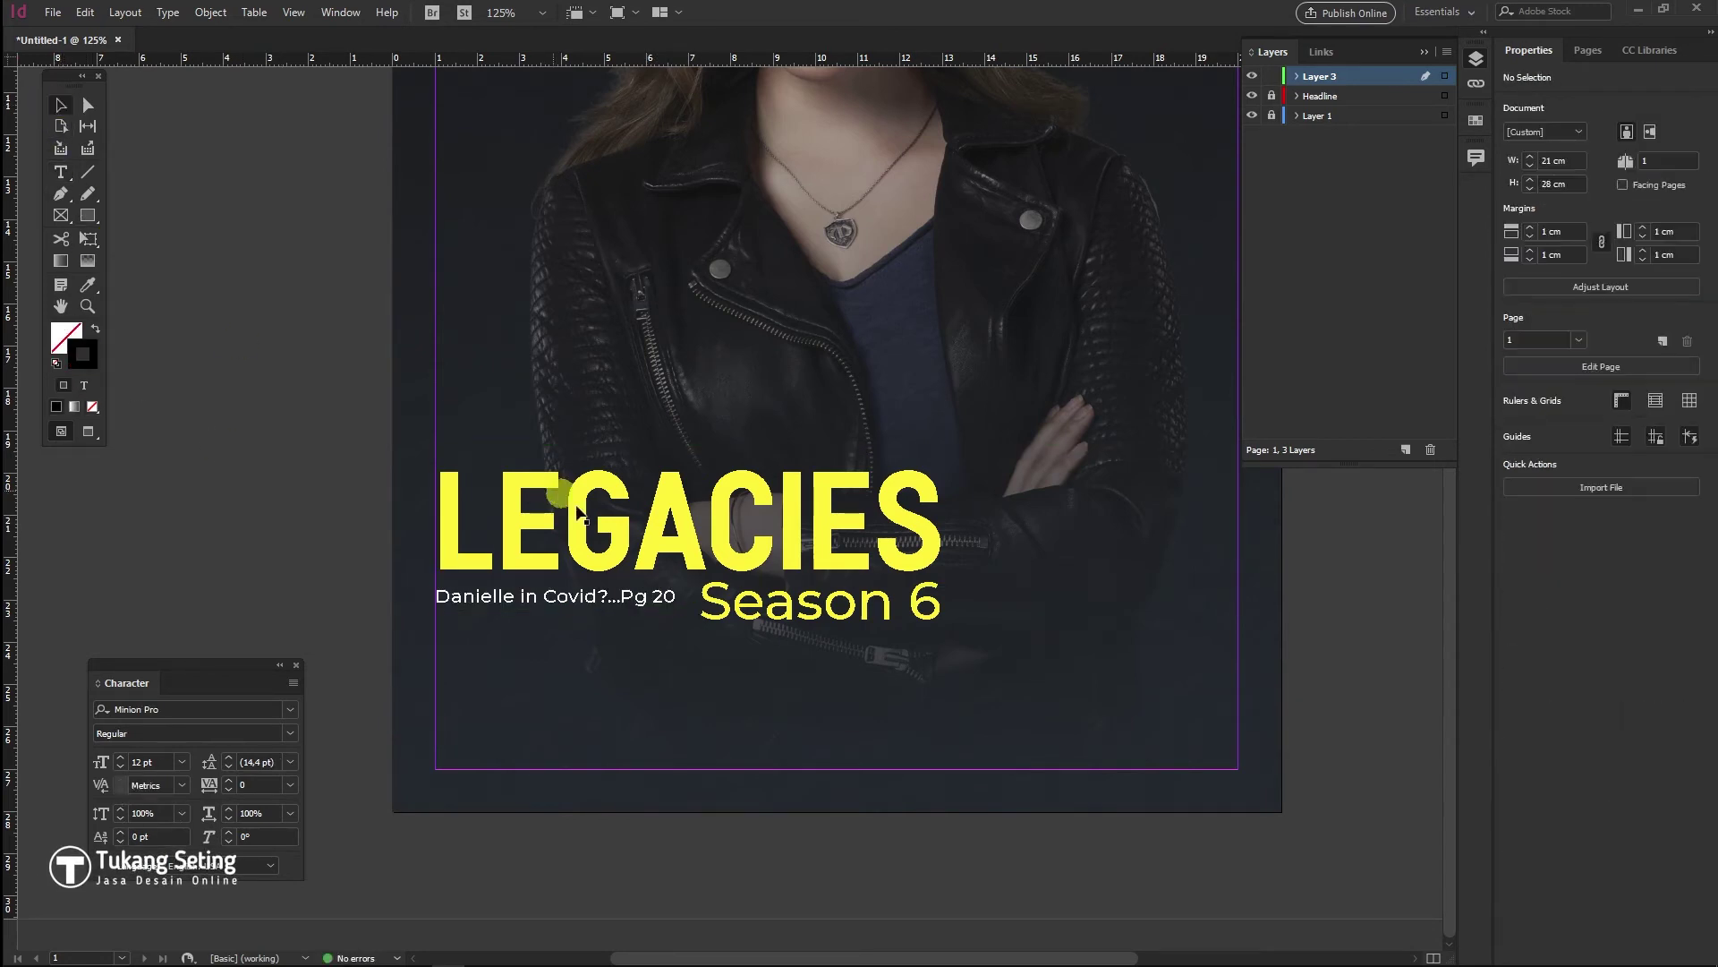
Narrow the yellow LEGACIES headline frame to about 12.6 cm wide
key("ctrl+minus")
key("ctrl+minus")
left_click_drag(752, 709, 759, 763)
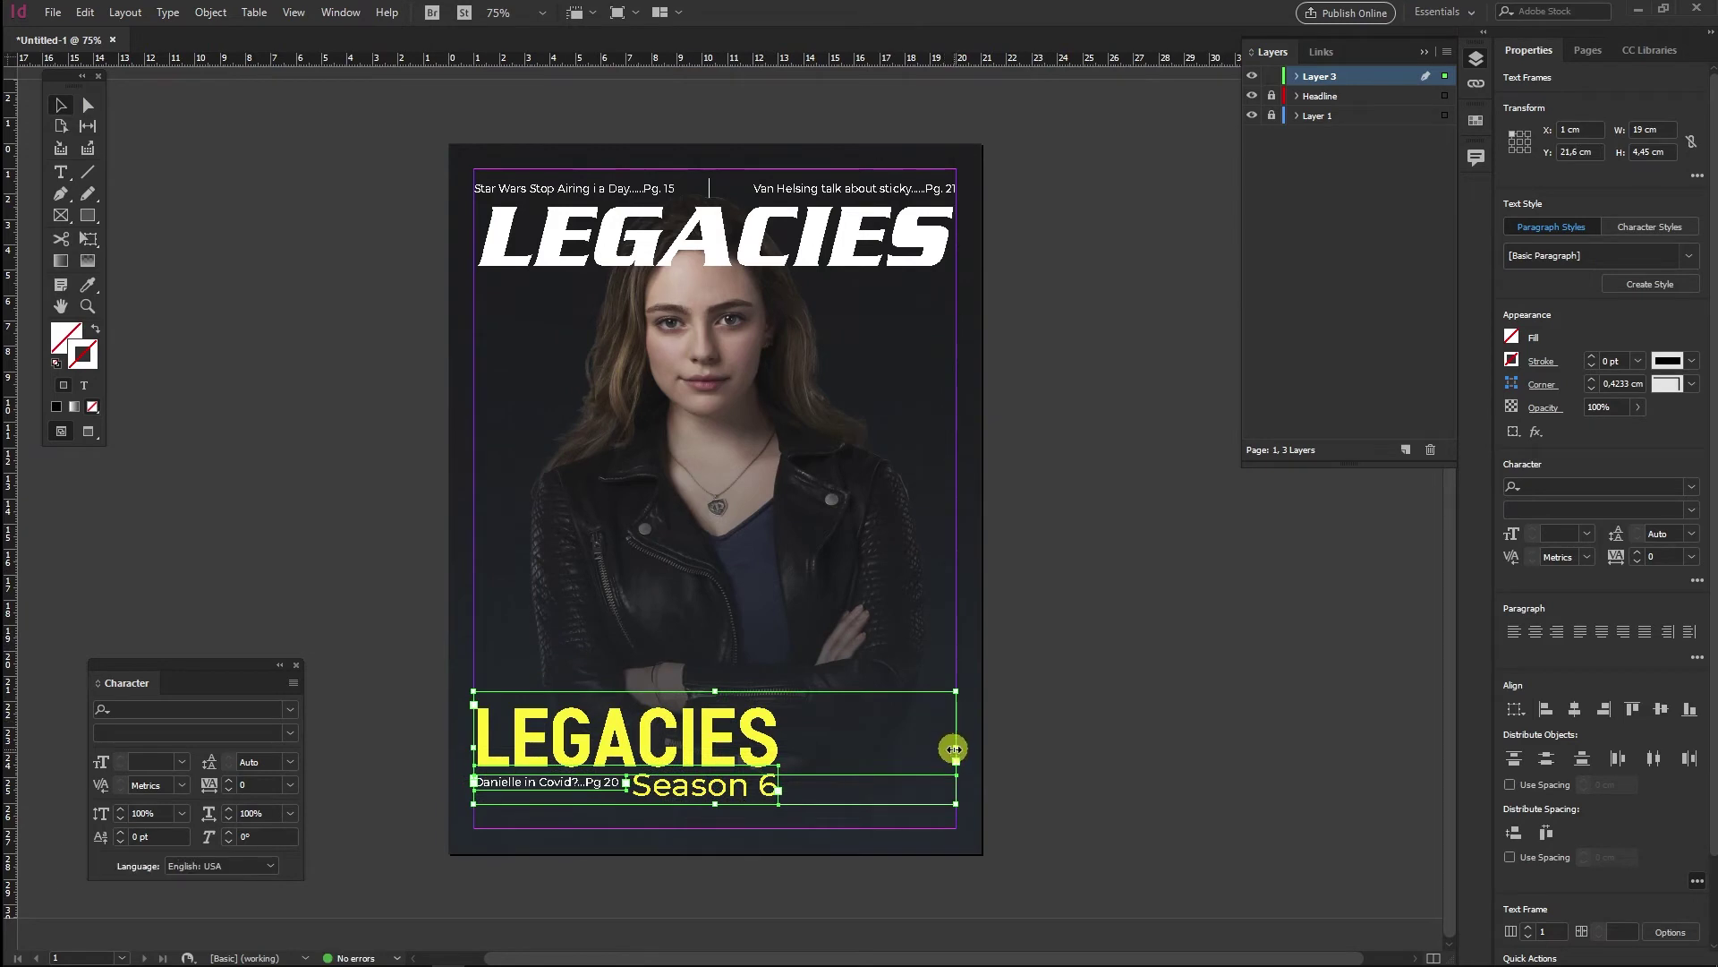
left_click(975, 734)
left_click(948, 722)
left_click_drag(956, 732, 793, 735)
Scale the headline, teaser and Season 6 frames together to about 14.8 cm wide and move them up about 1 cm
key("ctrl+a")
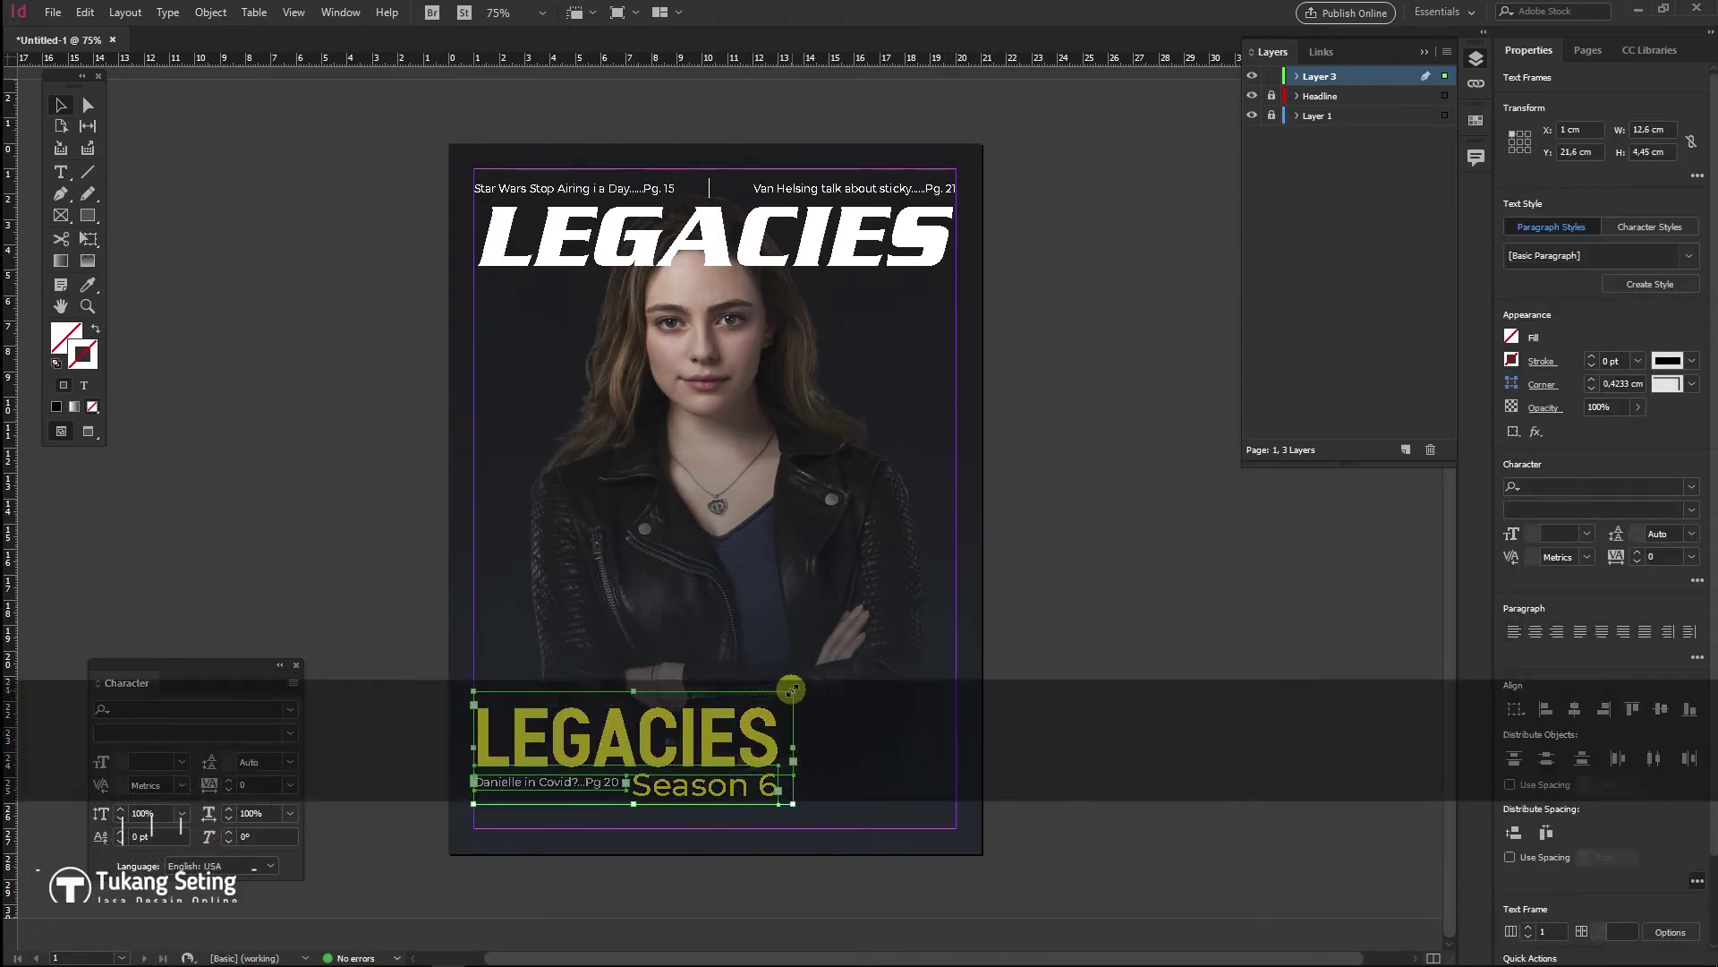
left_click_drag(792, 689, 849, 637)
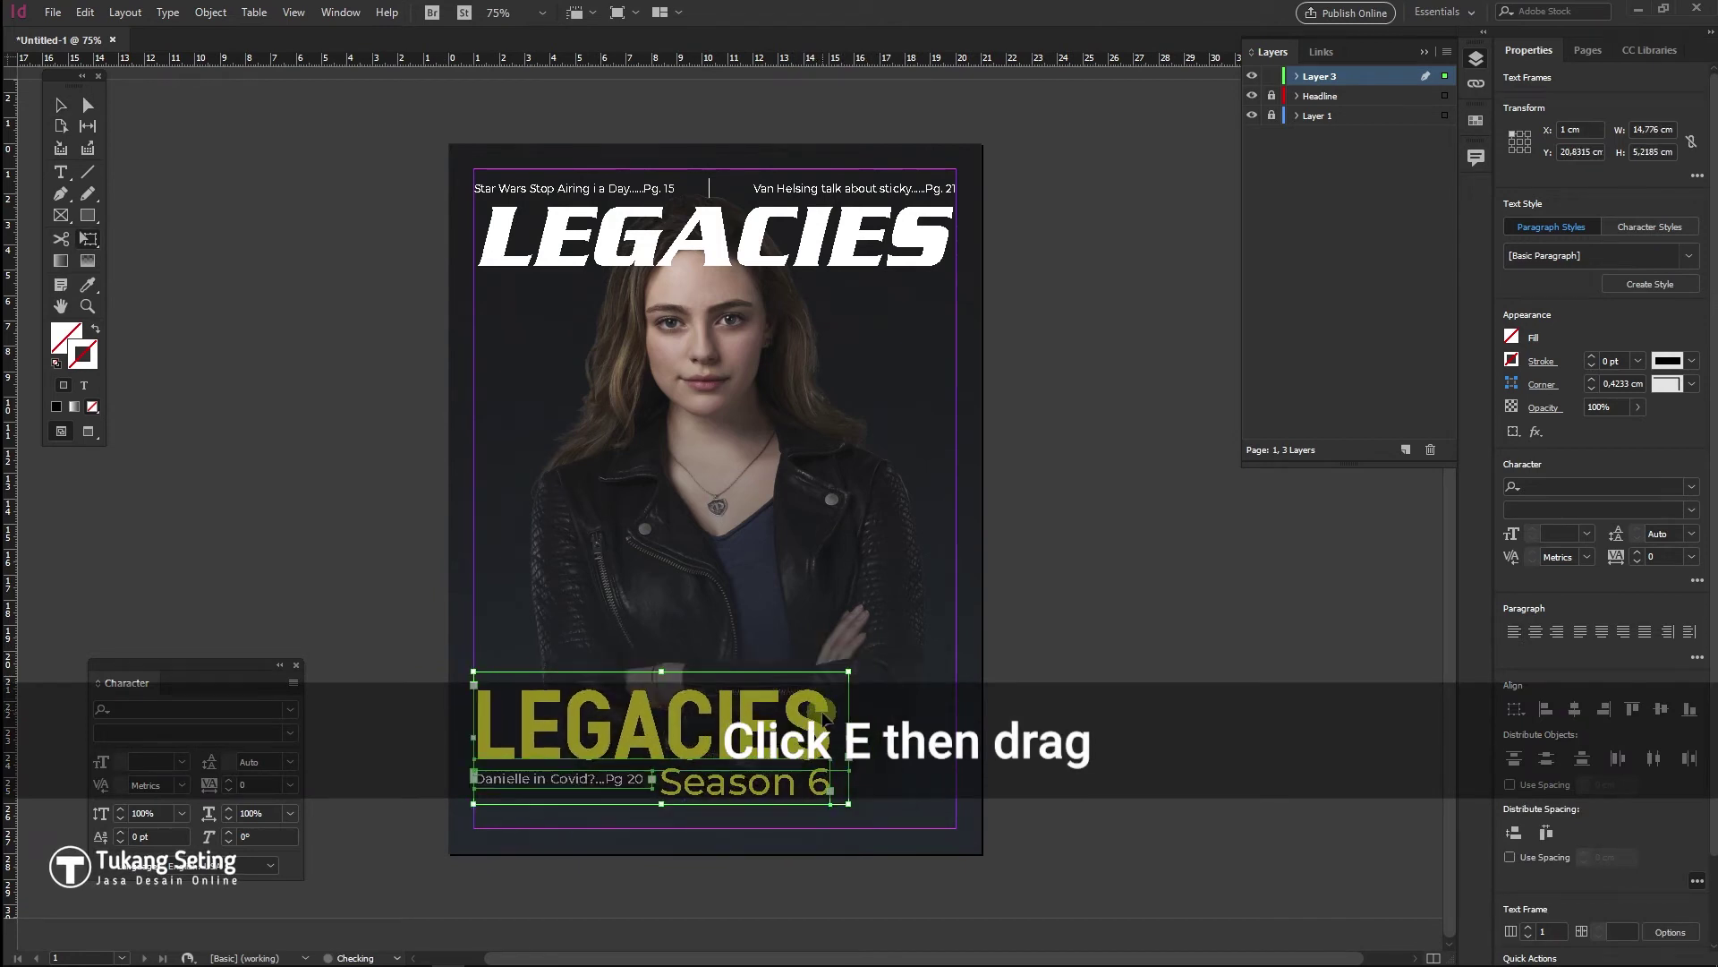
left_click_drag(815, 699, 810, 707)
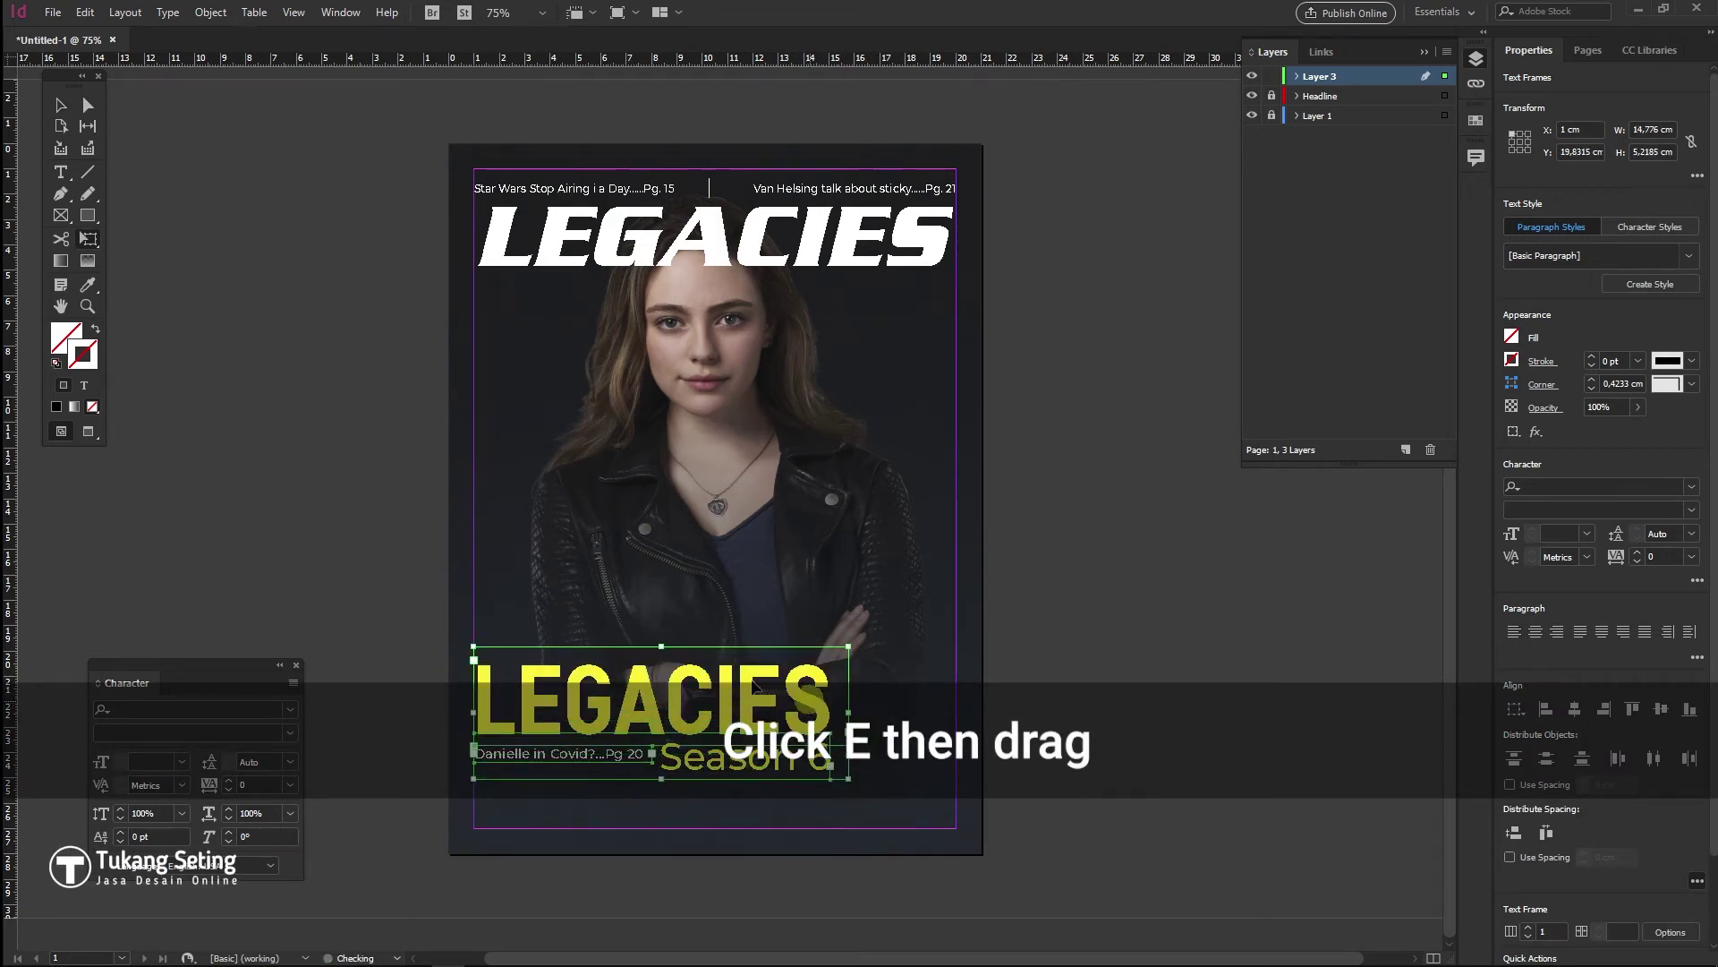
left_click(55, 106)
left_click(1136, 583)
Draw a hexagon about 4.8 cm wide and 4.1 cm high to the right of the yellow LEGACIES headline
scroll(966, 796, "up", 4)
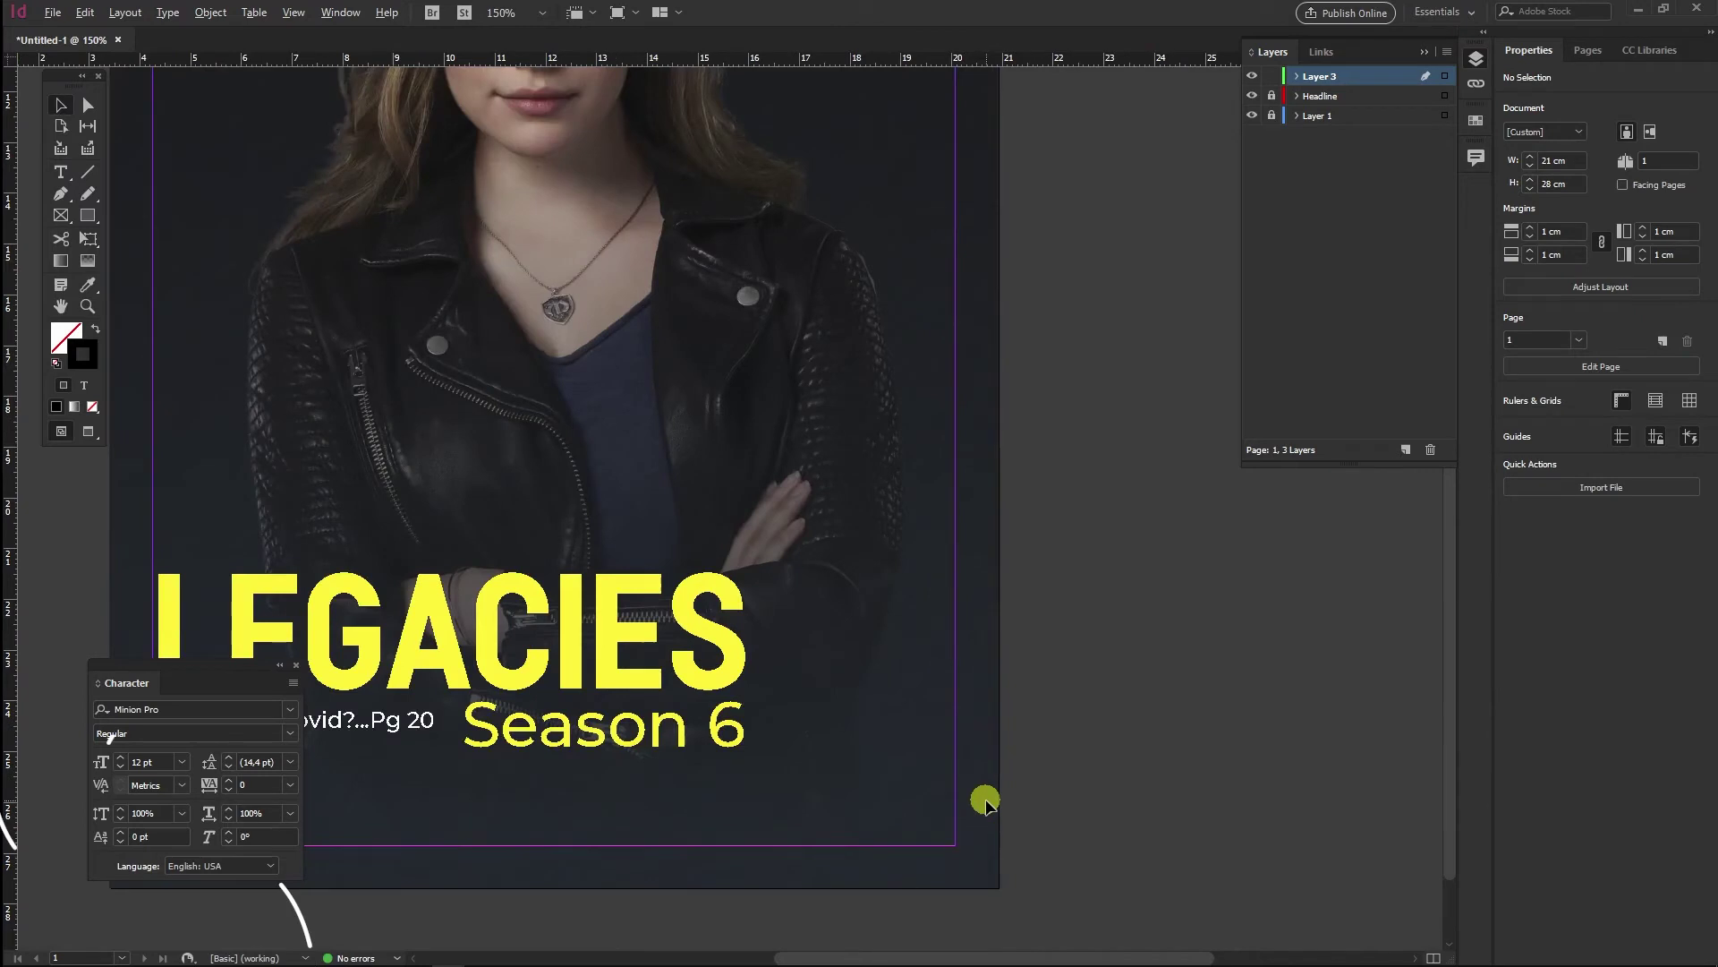
left_click_drag(88, 216, 180, 281)
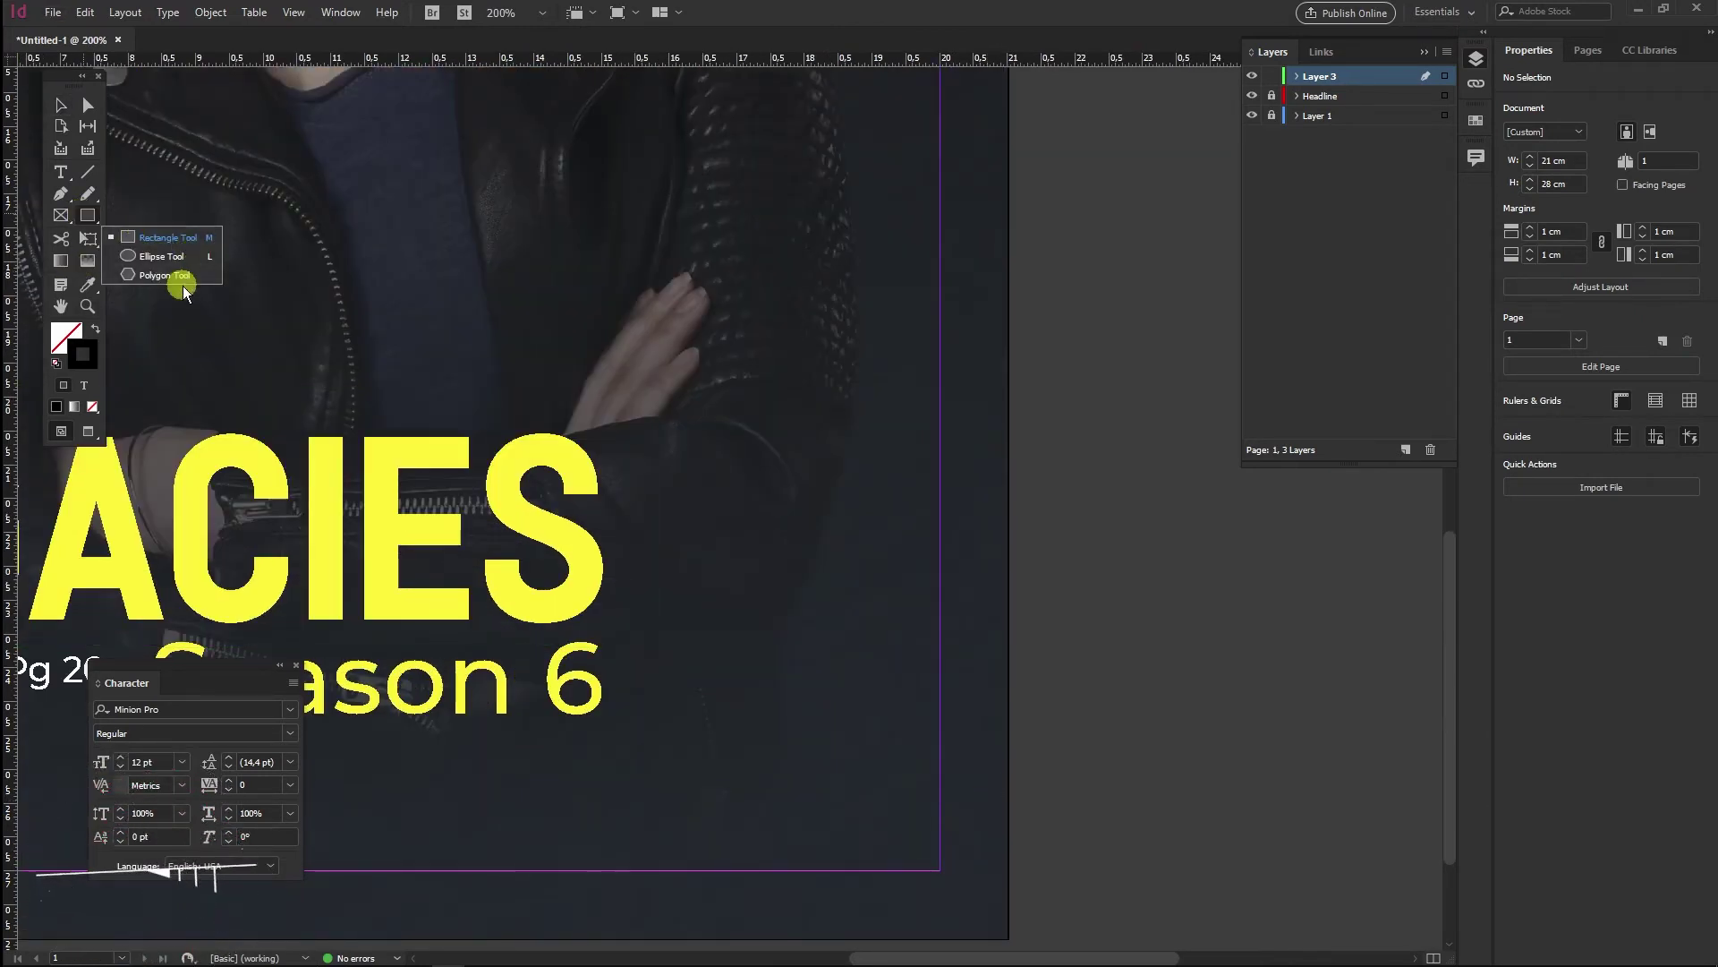
mouse_move(664, 439)
left_mouse_down()
mouse_move(1020, 710)
mouse_move(988, 714)
left_mouse_up()
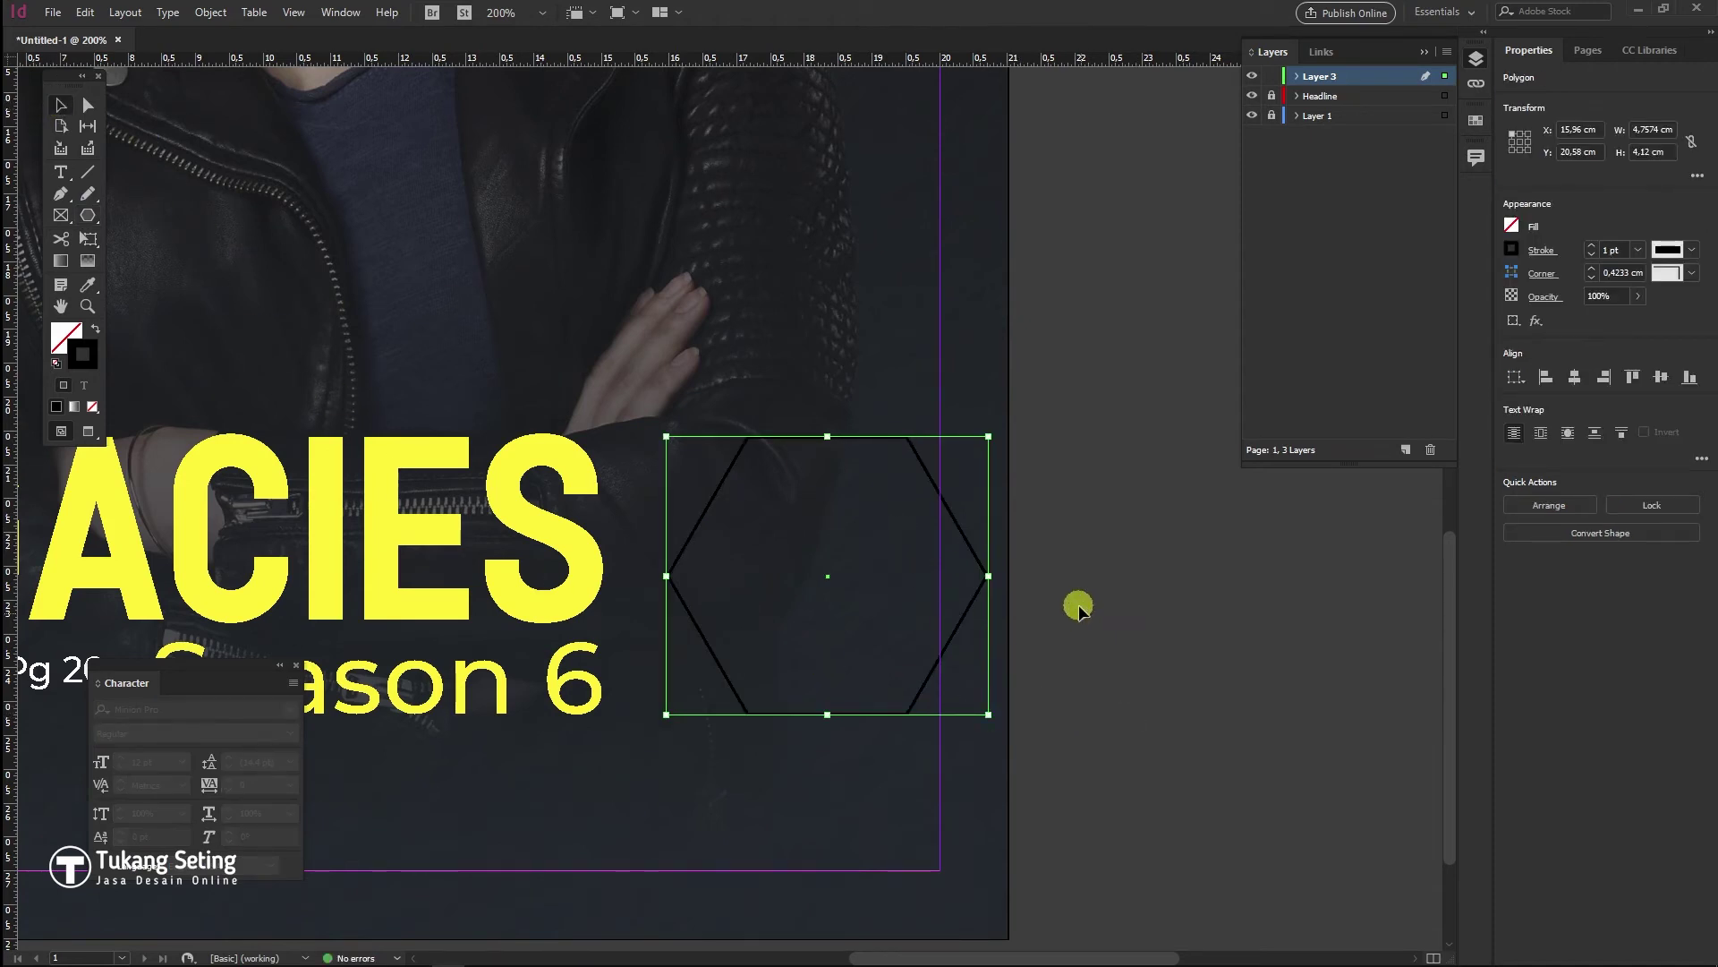
scroll(1079, 606, "up", 3)
scroll(1078, 606, "right", 1)
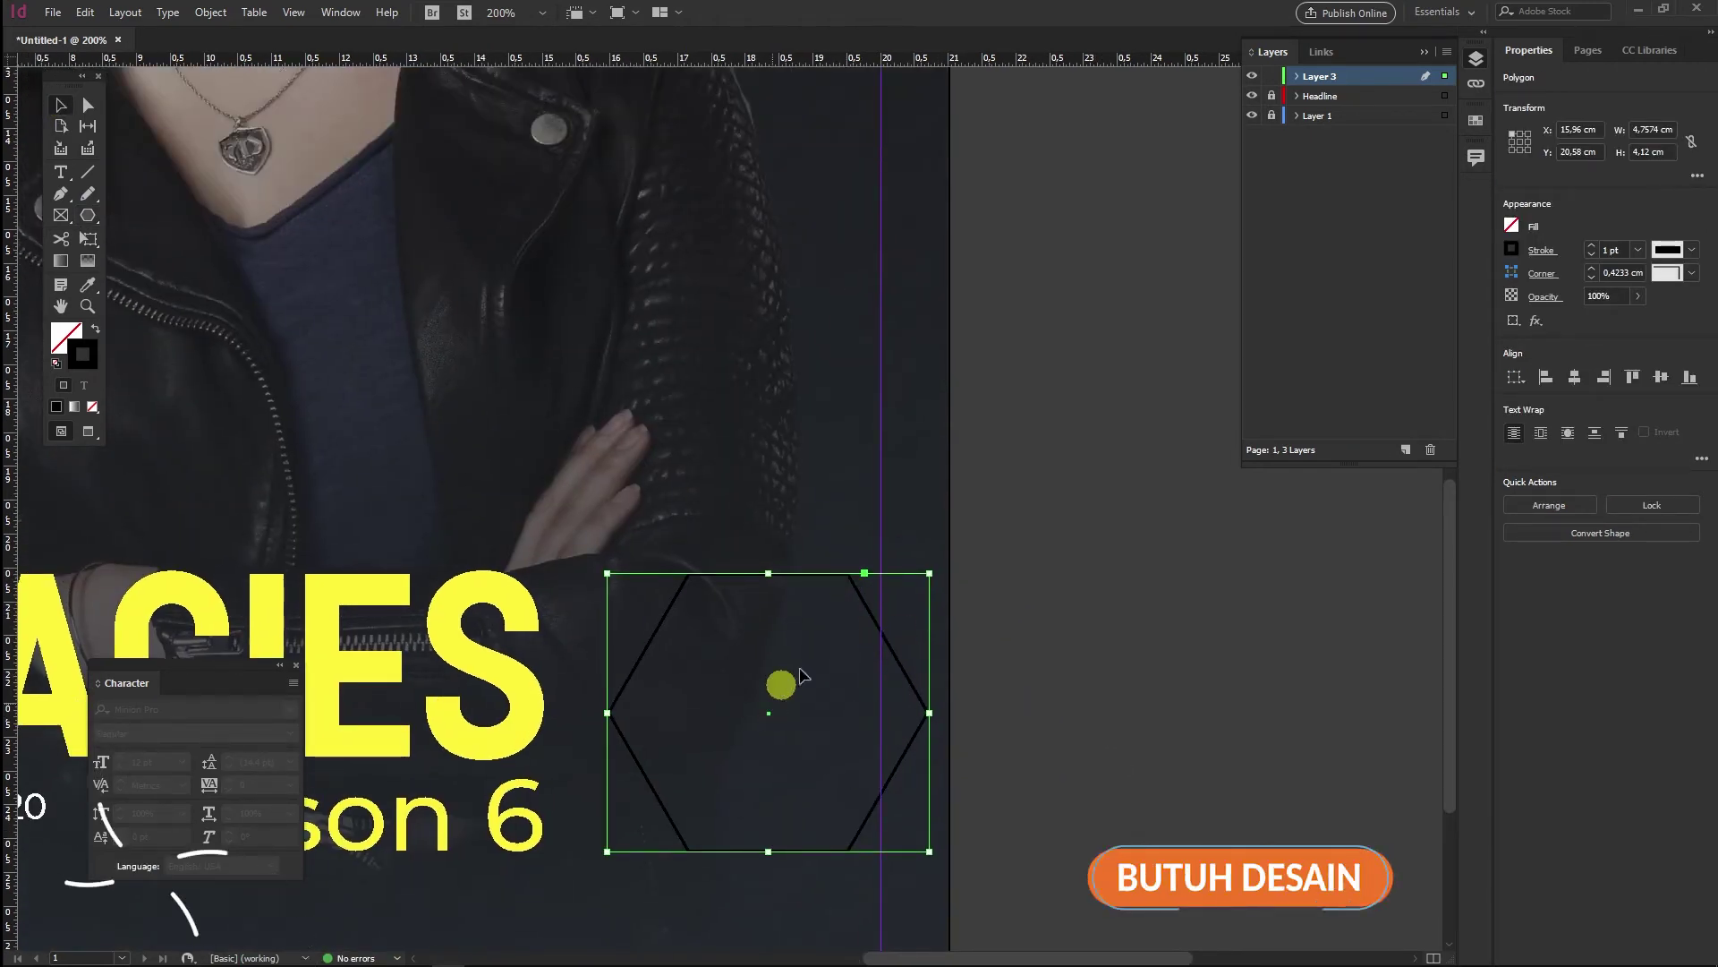
Fill the hexagon with white
double_click(64, 338)
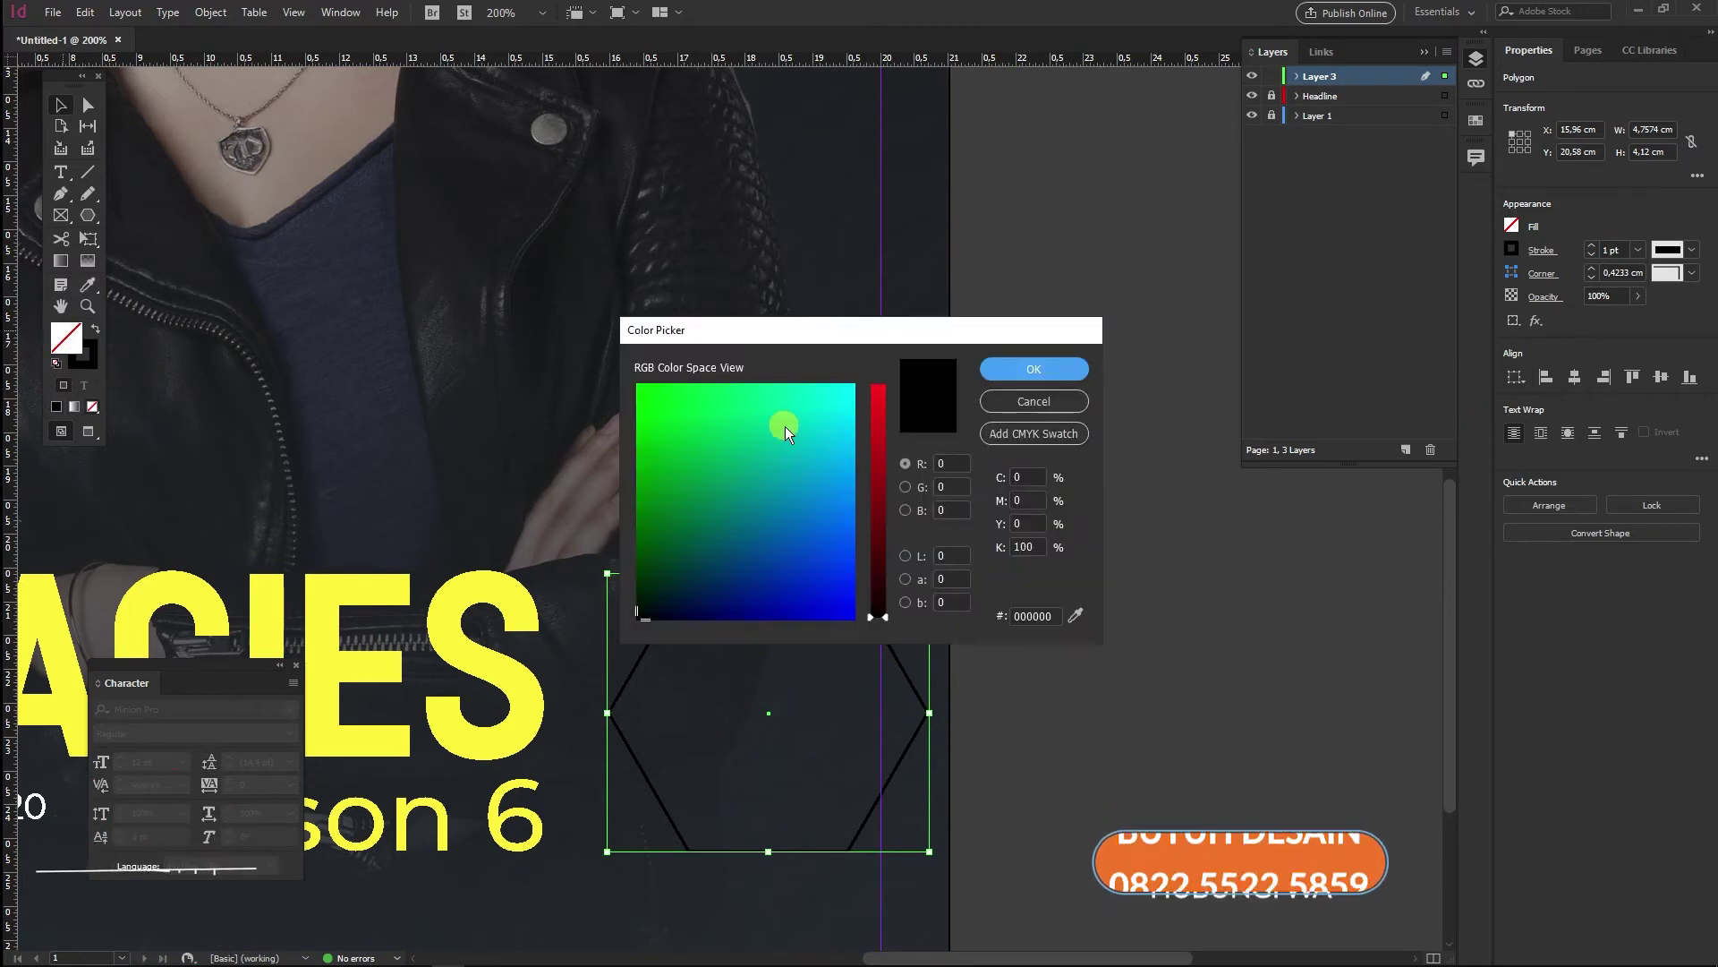
left_click(911, 400)
left_click(1078, 384)
Color the hexagon's stroke yellow by setting its Y value to 100%
left_click(87, 361)
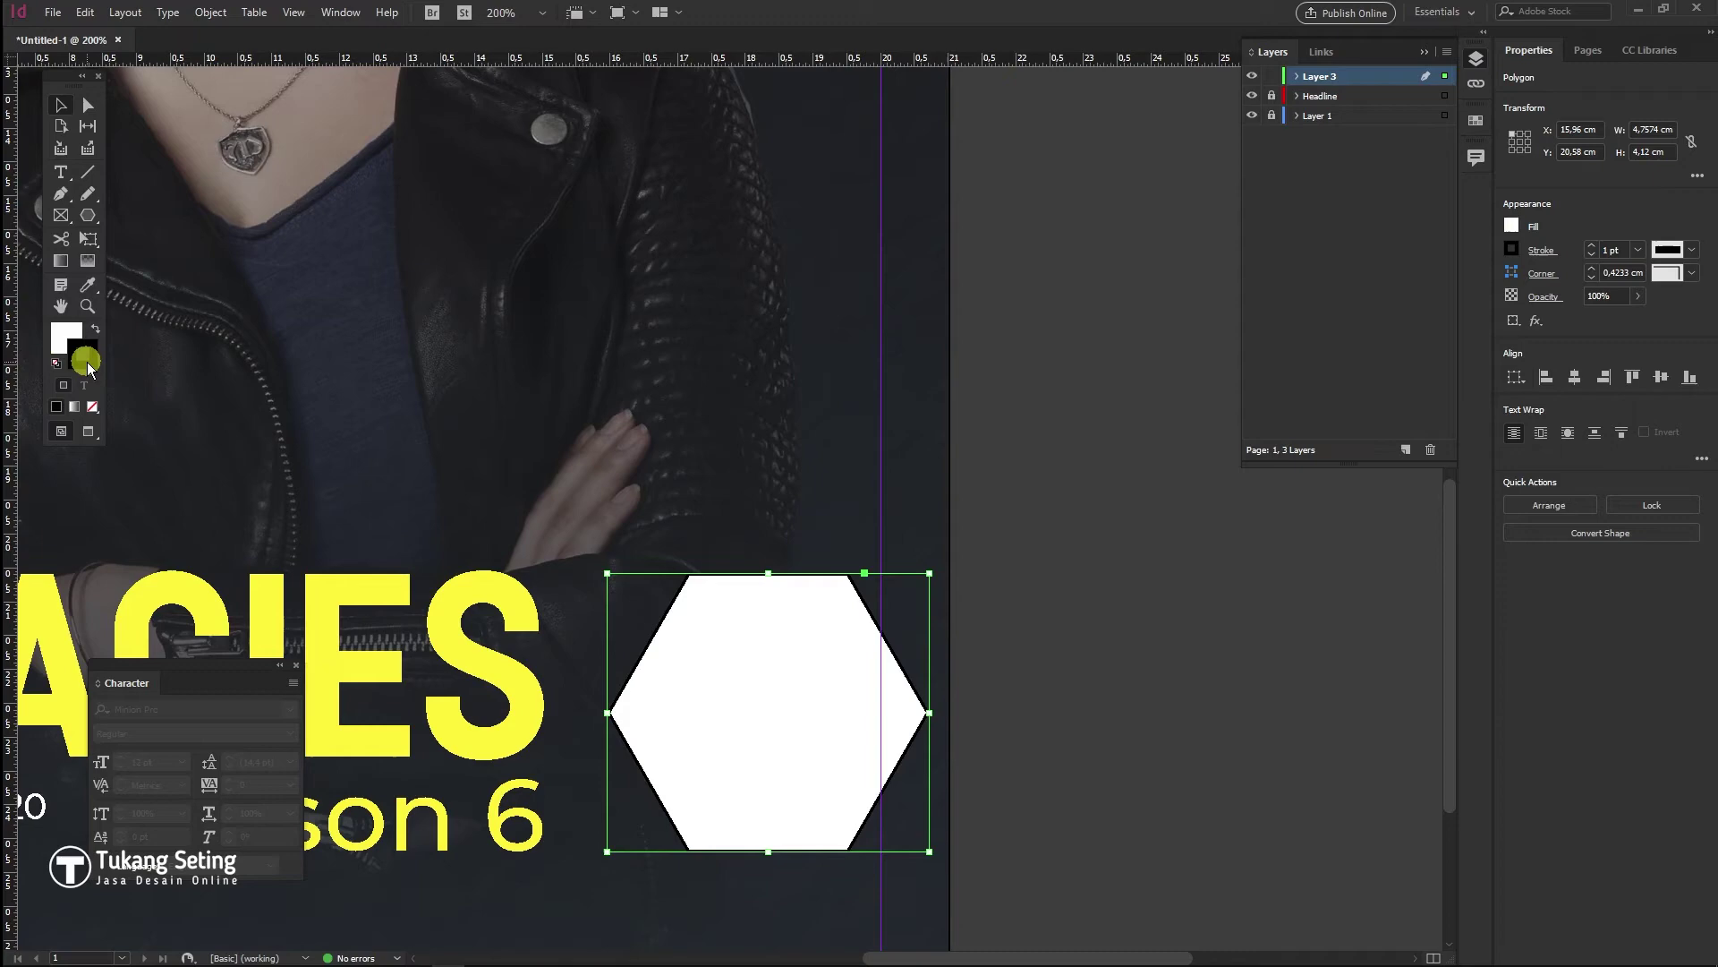
scroll(779, 457, "down", 4)
scroll(877, 743, "up", 5)
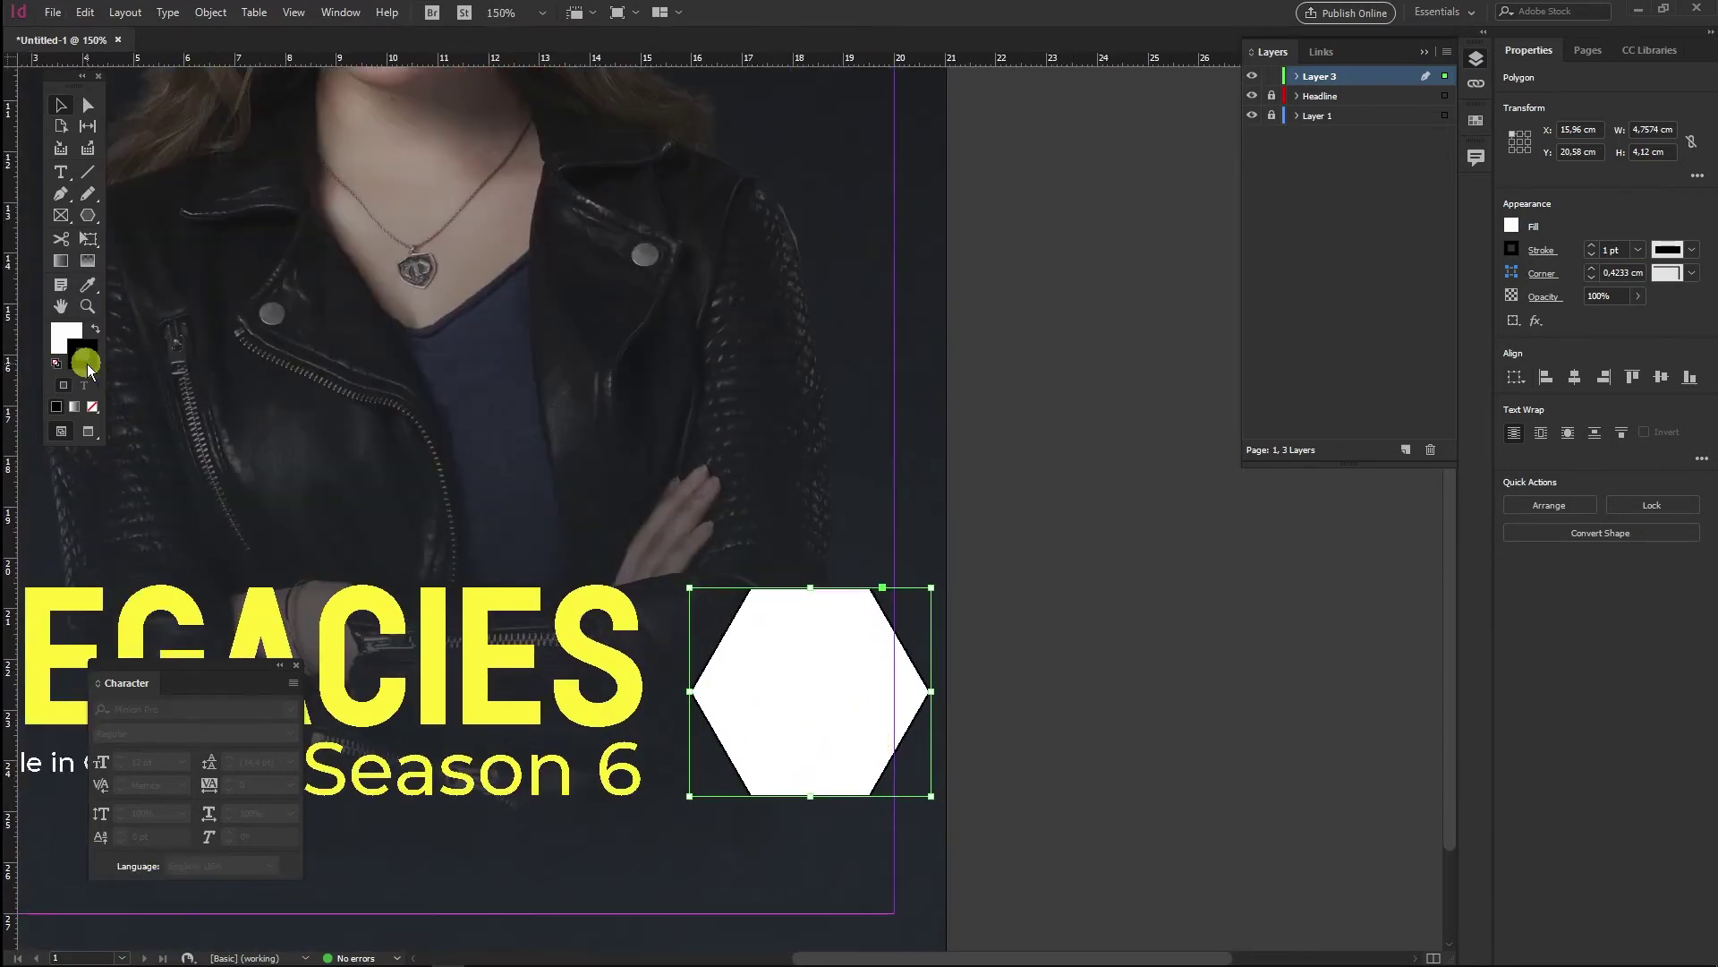
double_click(85, 361)
left_click(1033, 523)
type("100")
left_click(1034, 369)
Set the hexagon's stroke weight to 6 pt and align the stroke to the inside
left_click(1593, 246)
left_click(1593, 246)
left_click(1592, 245)
left_click(1592, 246)
left_click(1592, 245)
left_click(1545, 251)
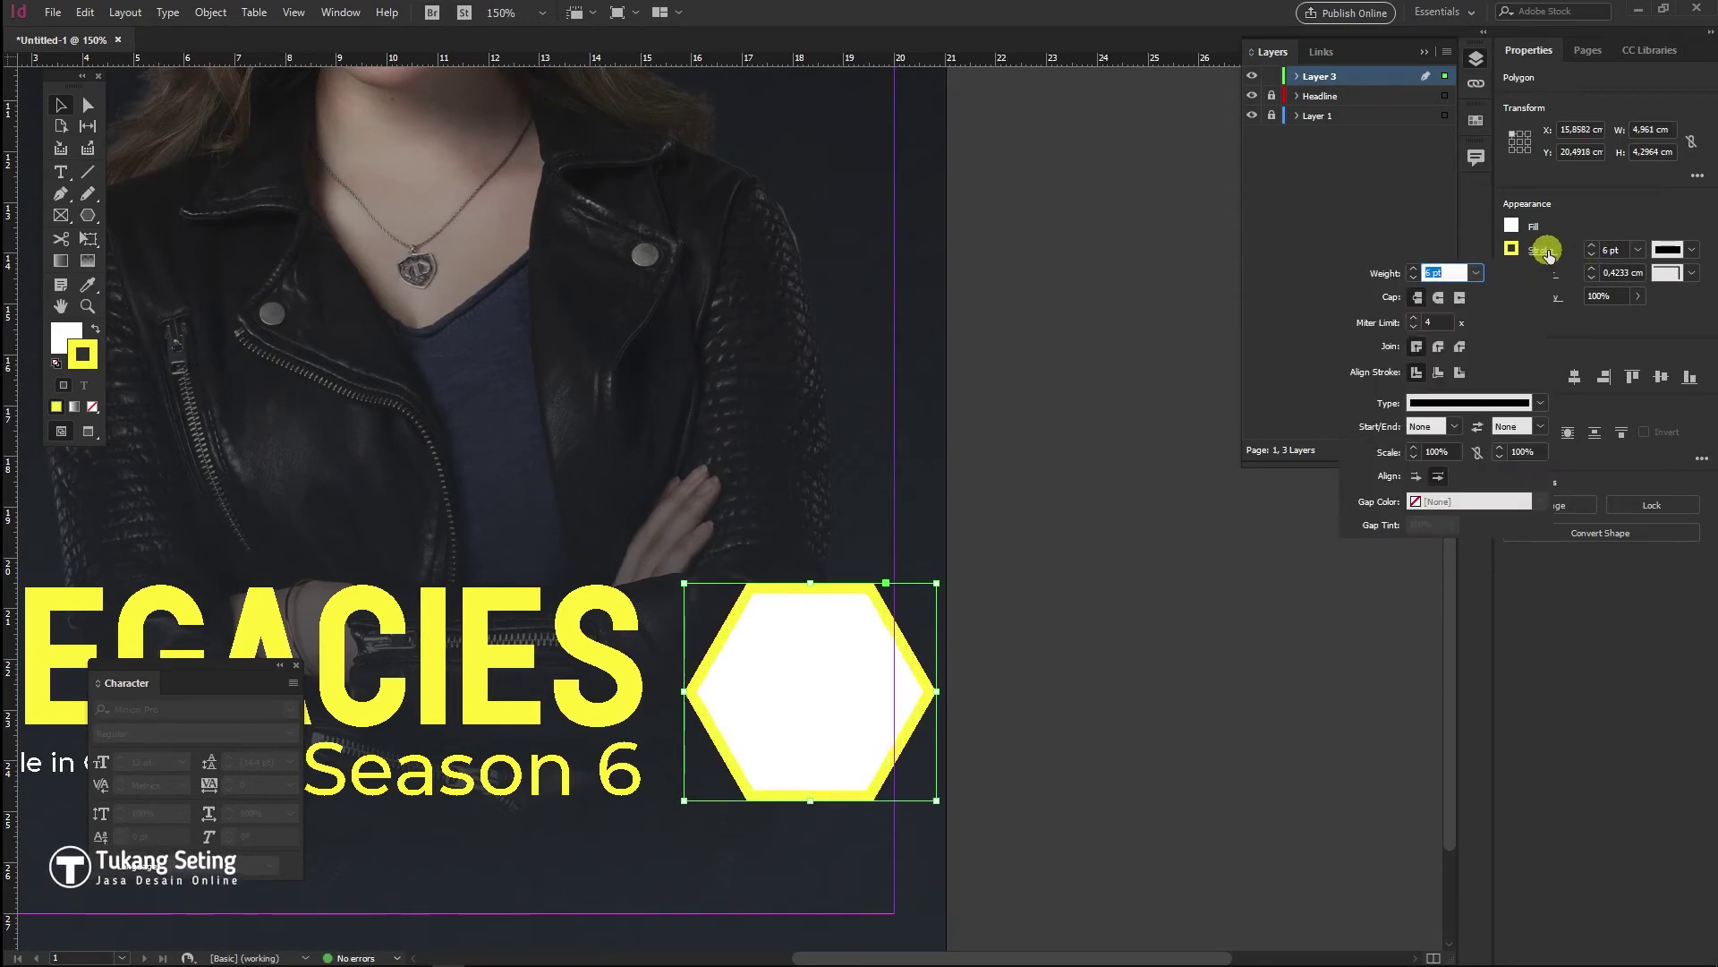
left_click(1436, 374)
left_click(1044, 602)
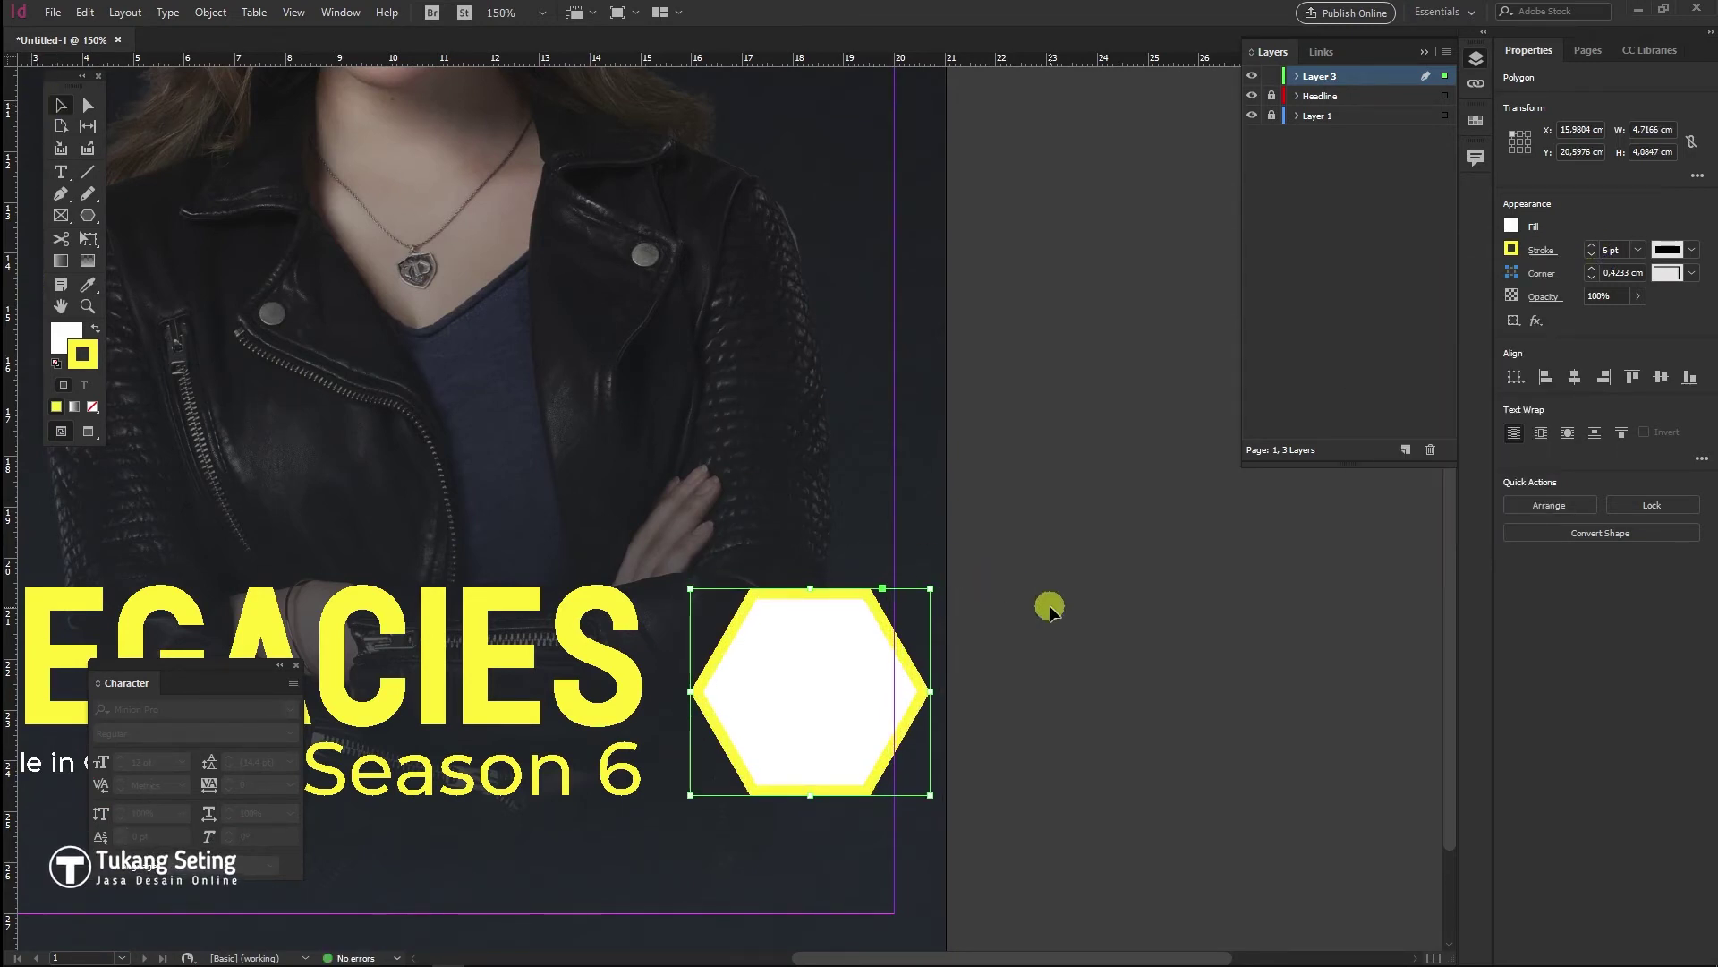
Shift the hexagon about 0.2 cm to the left and deselect it
left_click(1059, 714)
scroll(806, 672, "down", 1)
left_click(788, 652)
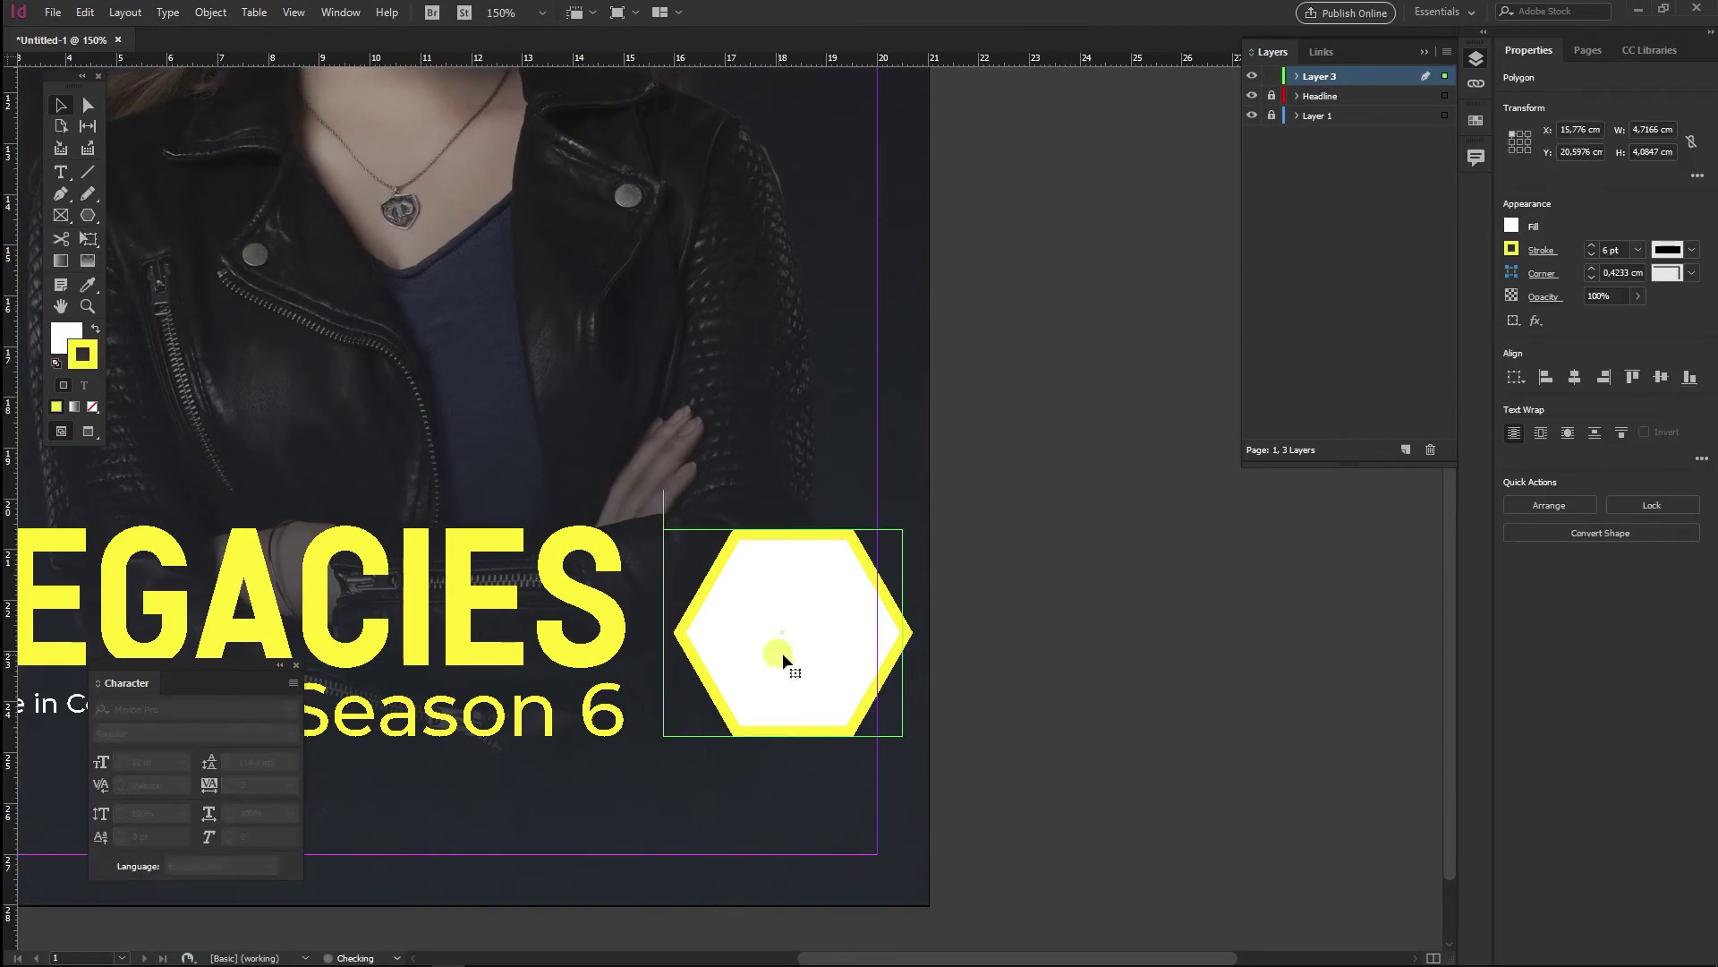
left_click(967, 602)
Place the red-suited Flash image over the hexagon, about 3.6 cm wide and 7.1 cm high
left_click(53, 13)
left_click(112, 266)
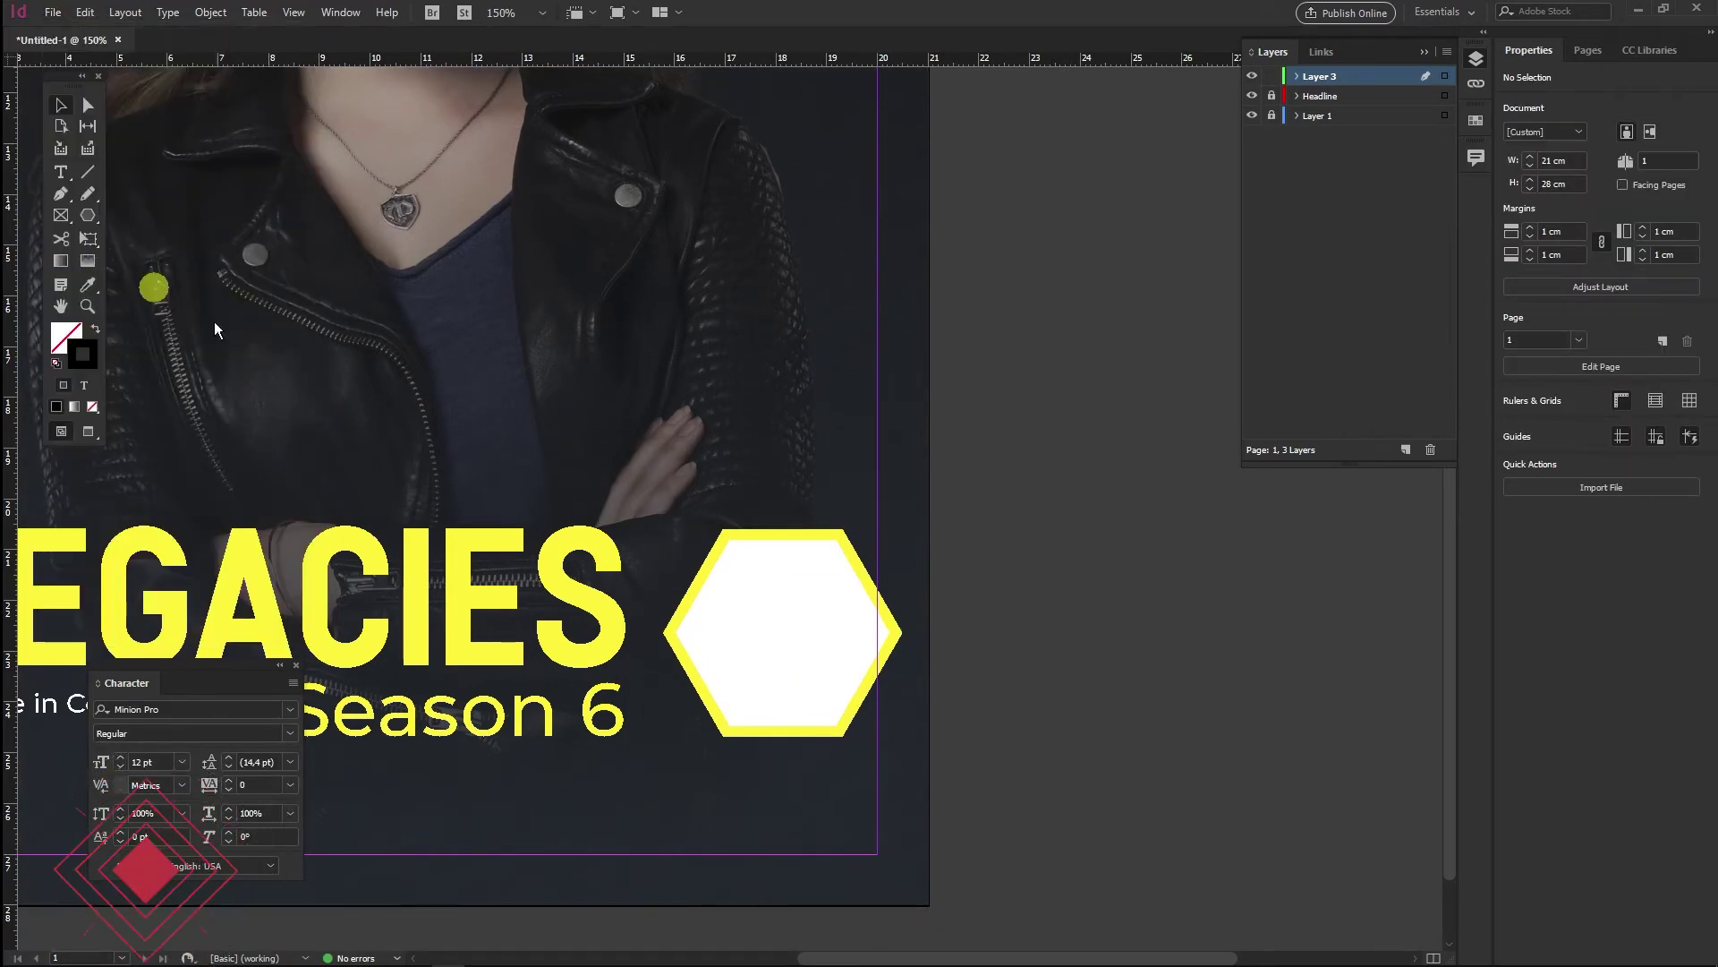
double_click(1432, 496)
left_click_drag(704, 385, 1074, 741)
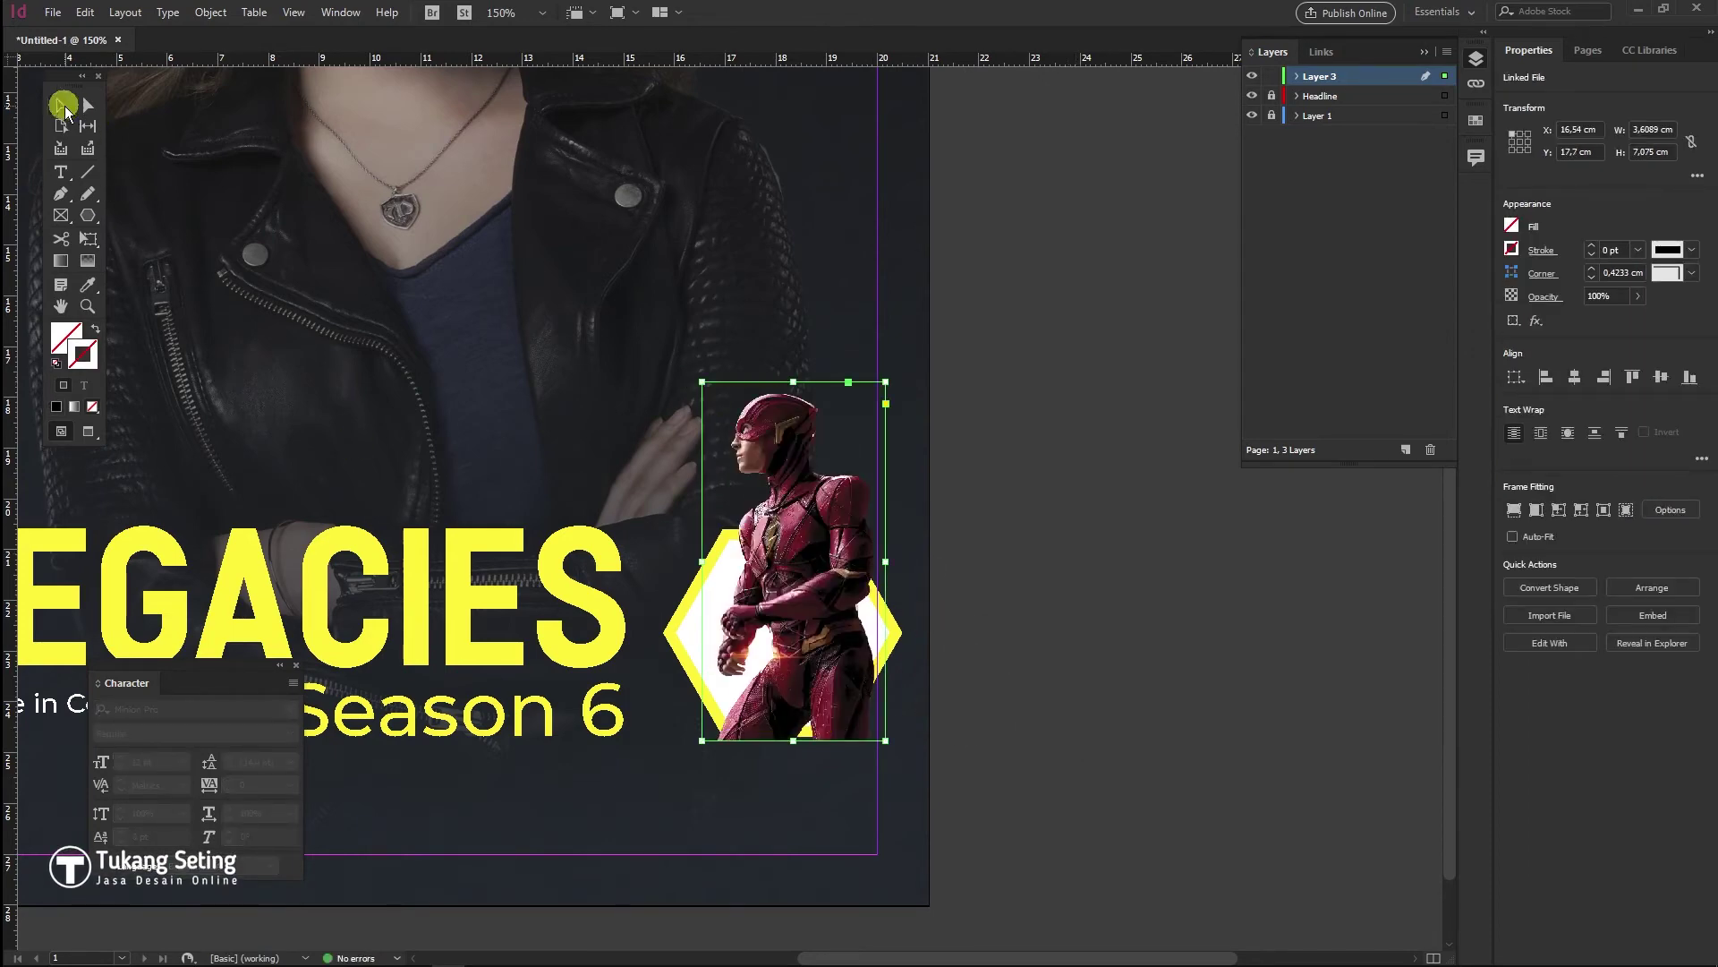
left_click_drag(812, 537, 792, 544)
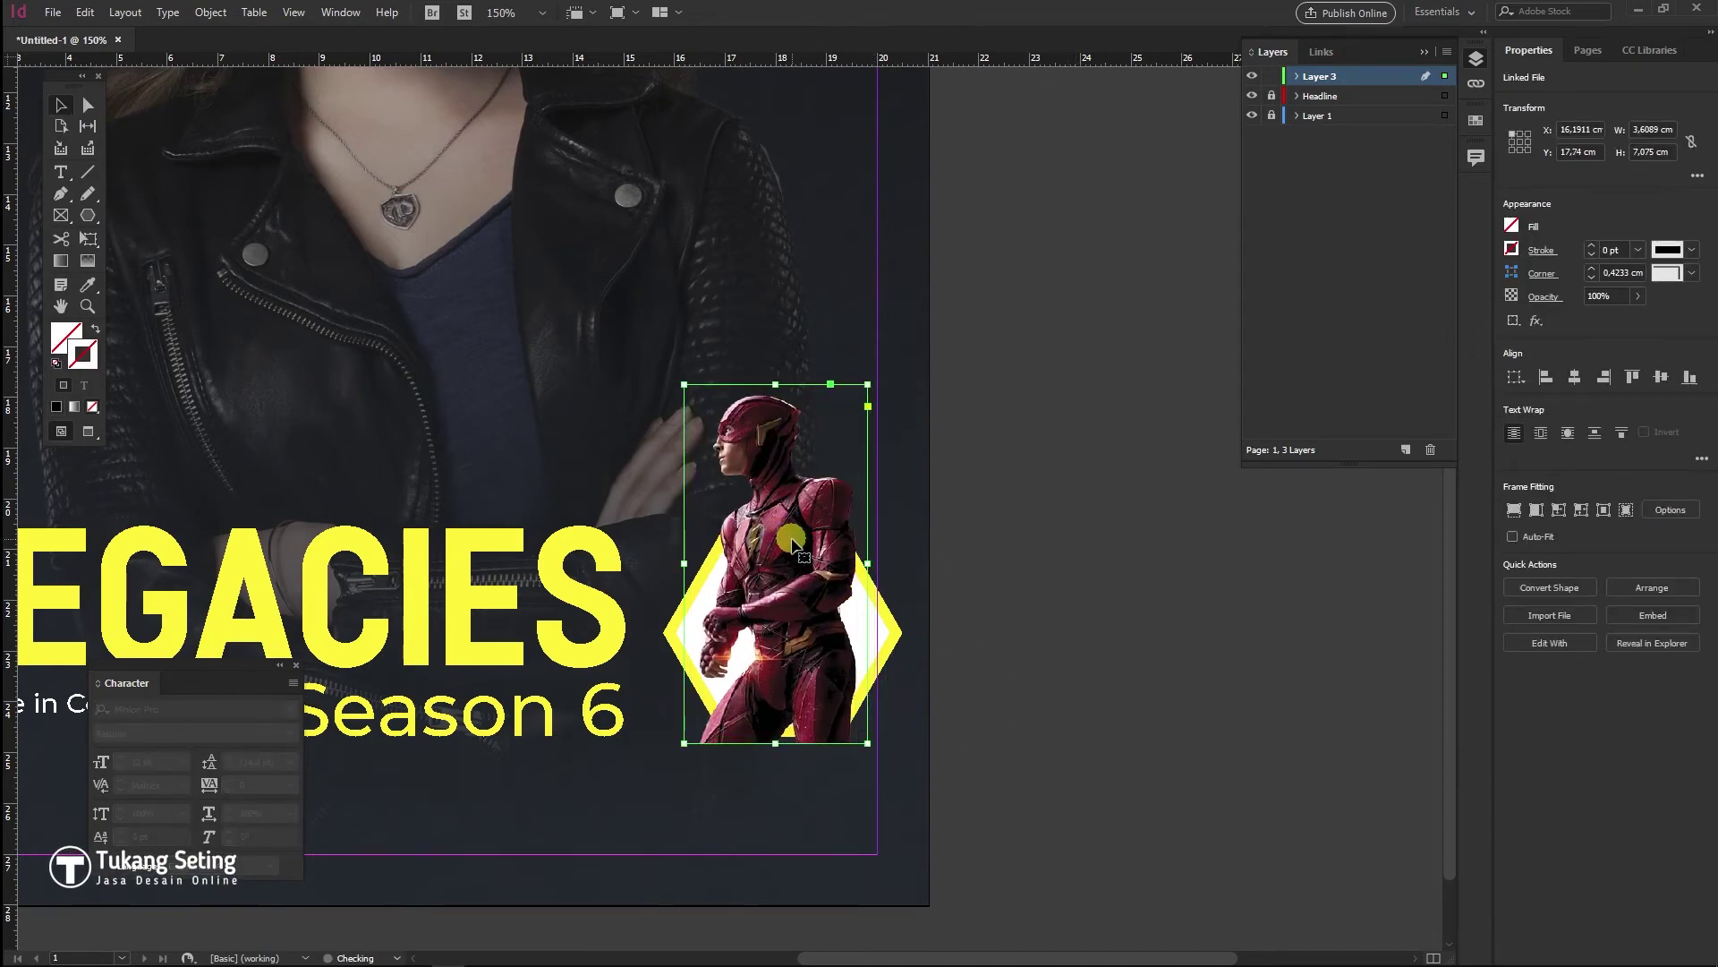
scroll(821, 786, "up", 5)
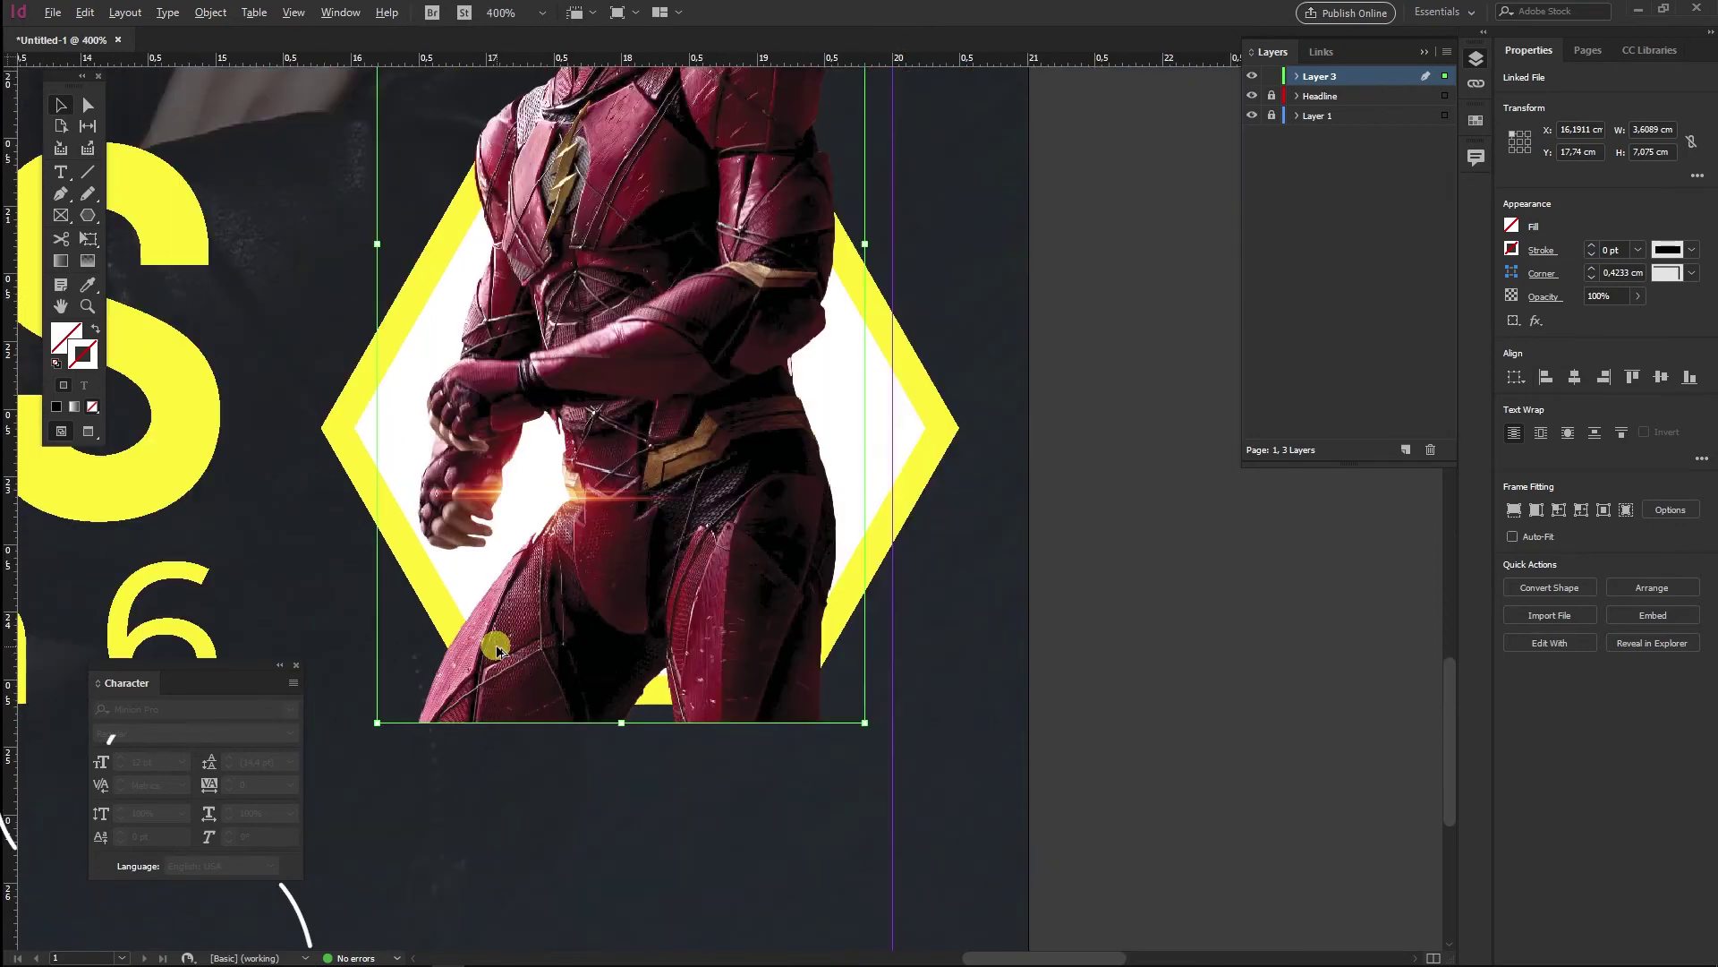
left_click_drag(631, 585, 687, 689)
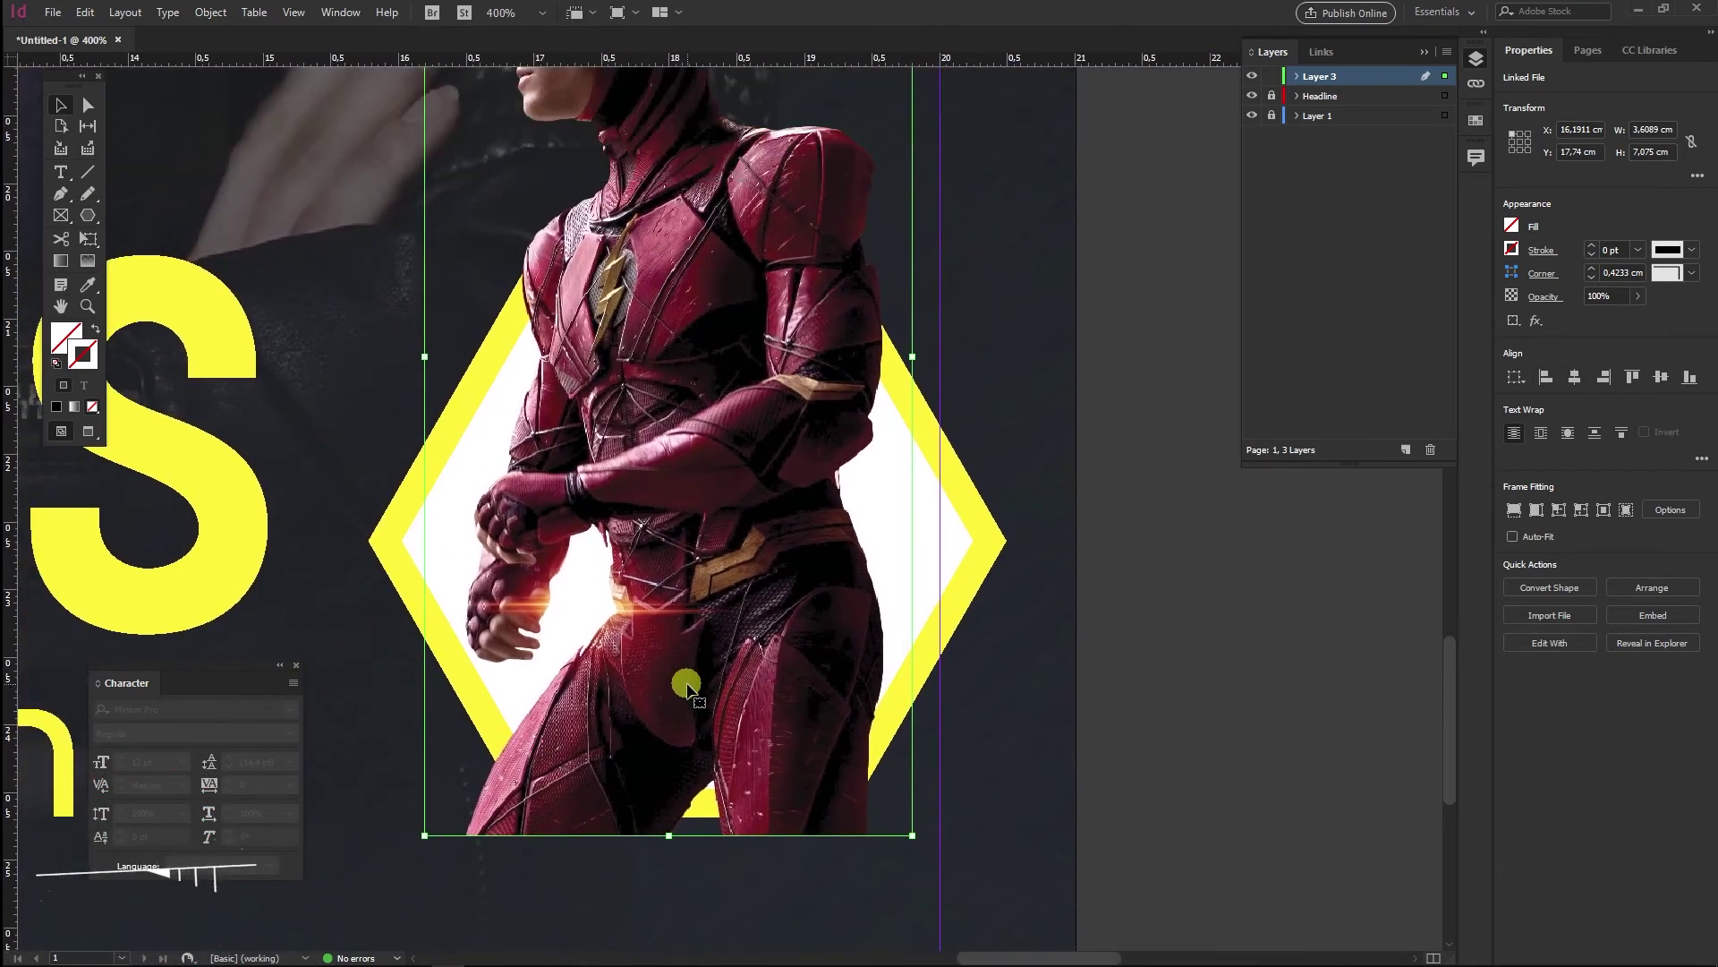
Move the Flash image about 4.3 cm to the right, clear of the hexagon
left_click(63, 194)
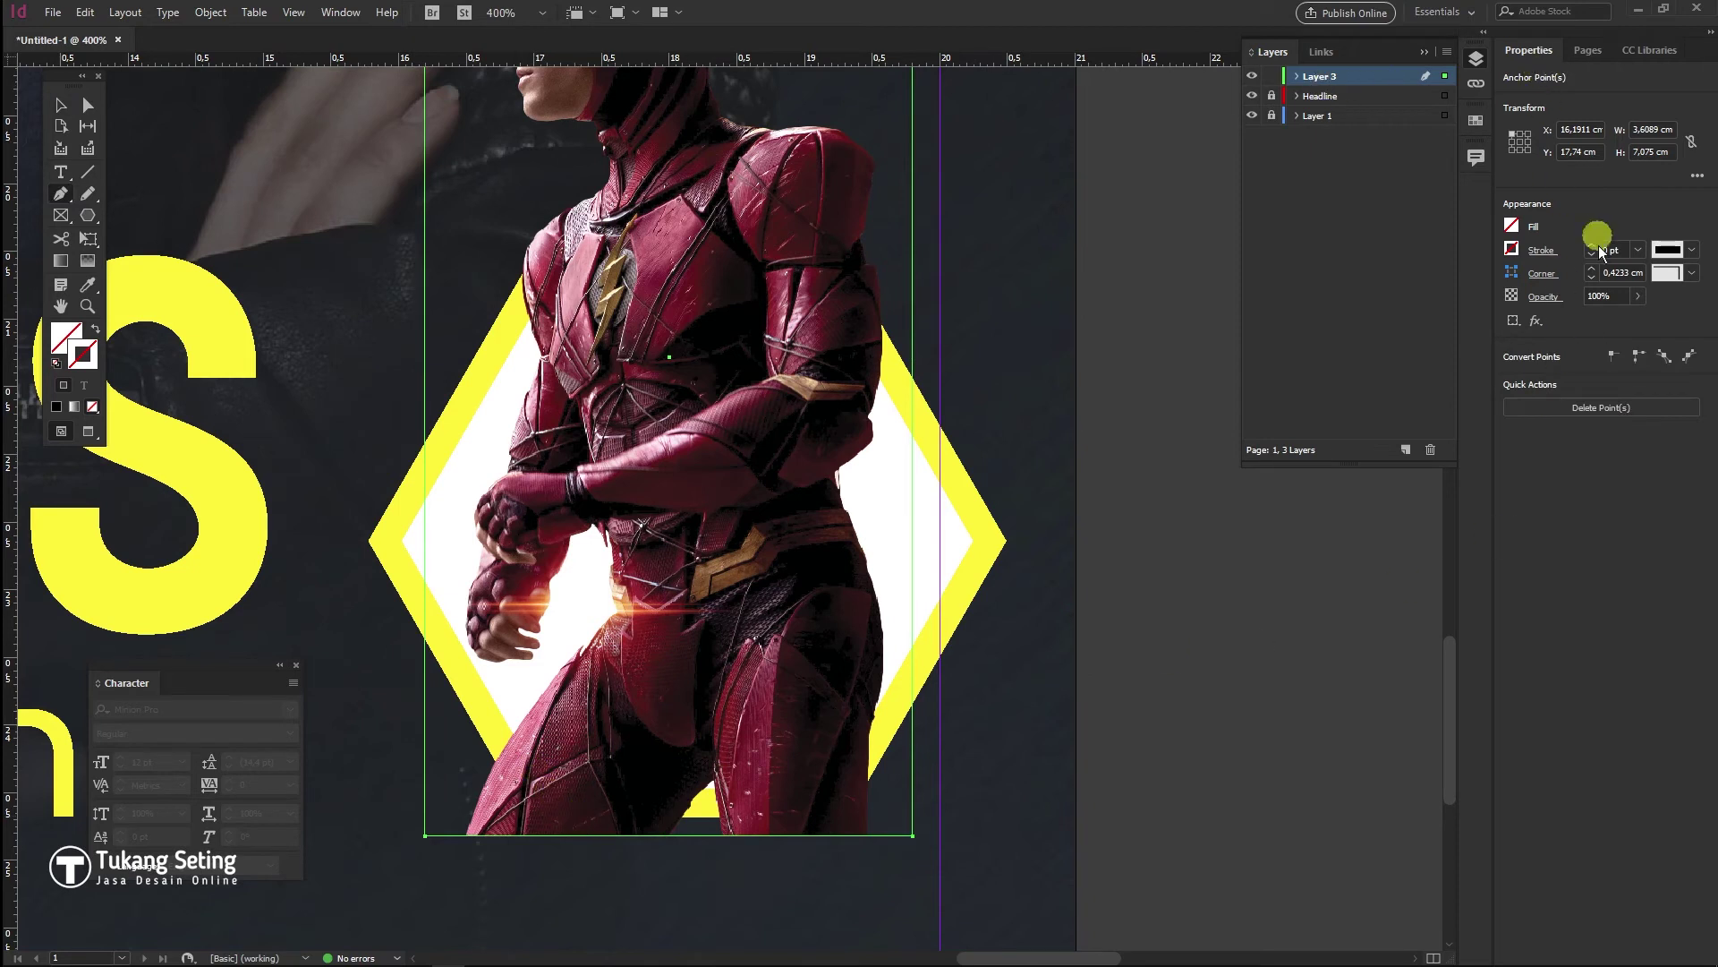
key("v")
left_click(983, 560)
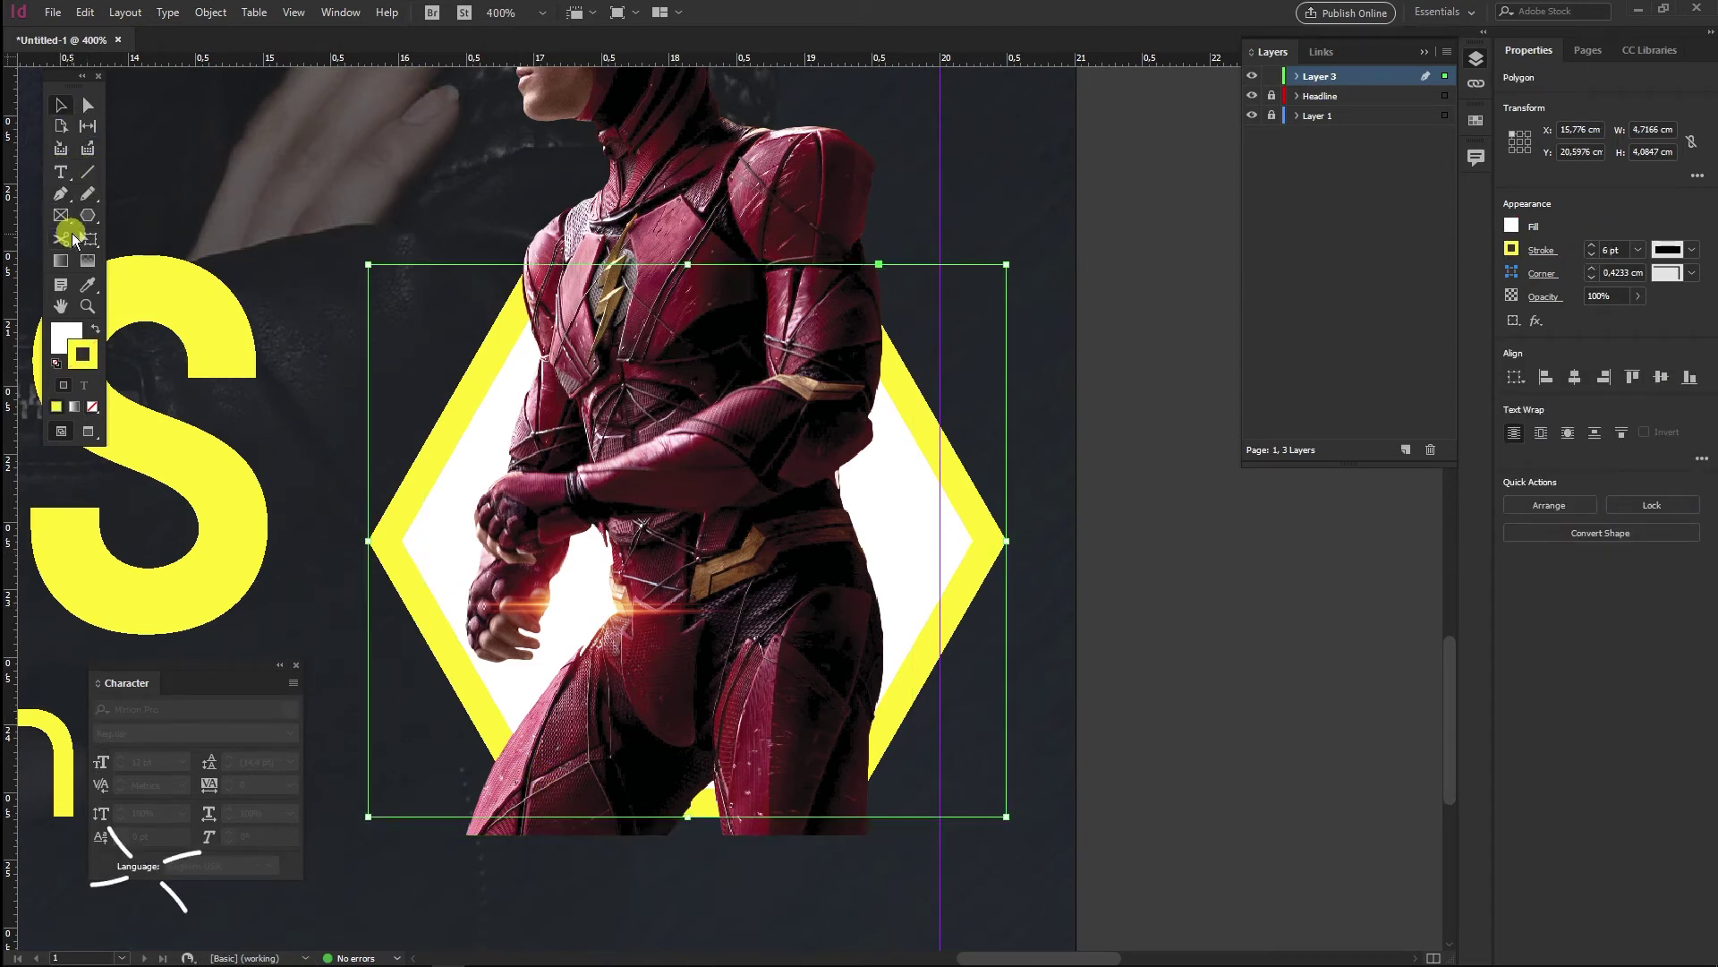
left_click(61, 105)
left_click(732, 545)
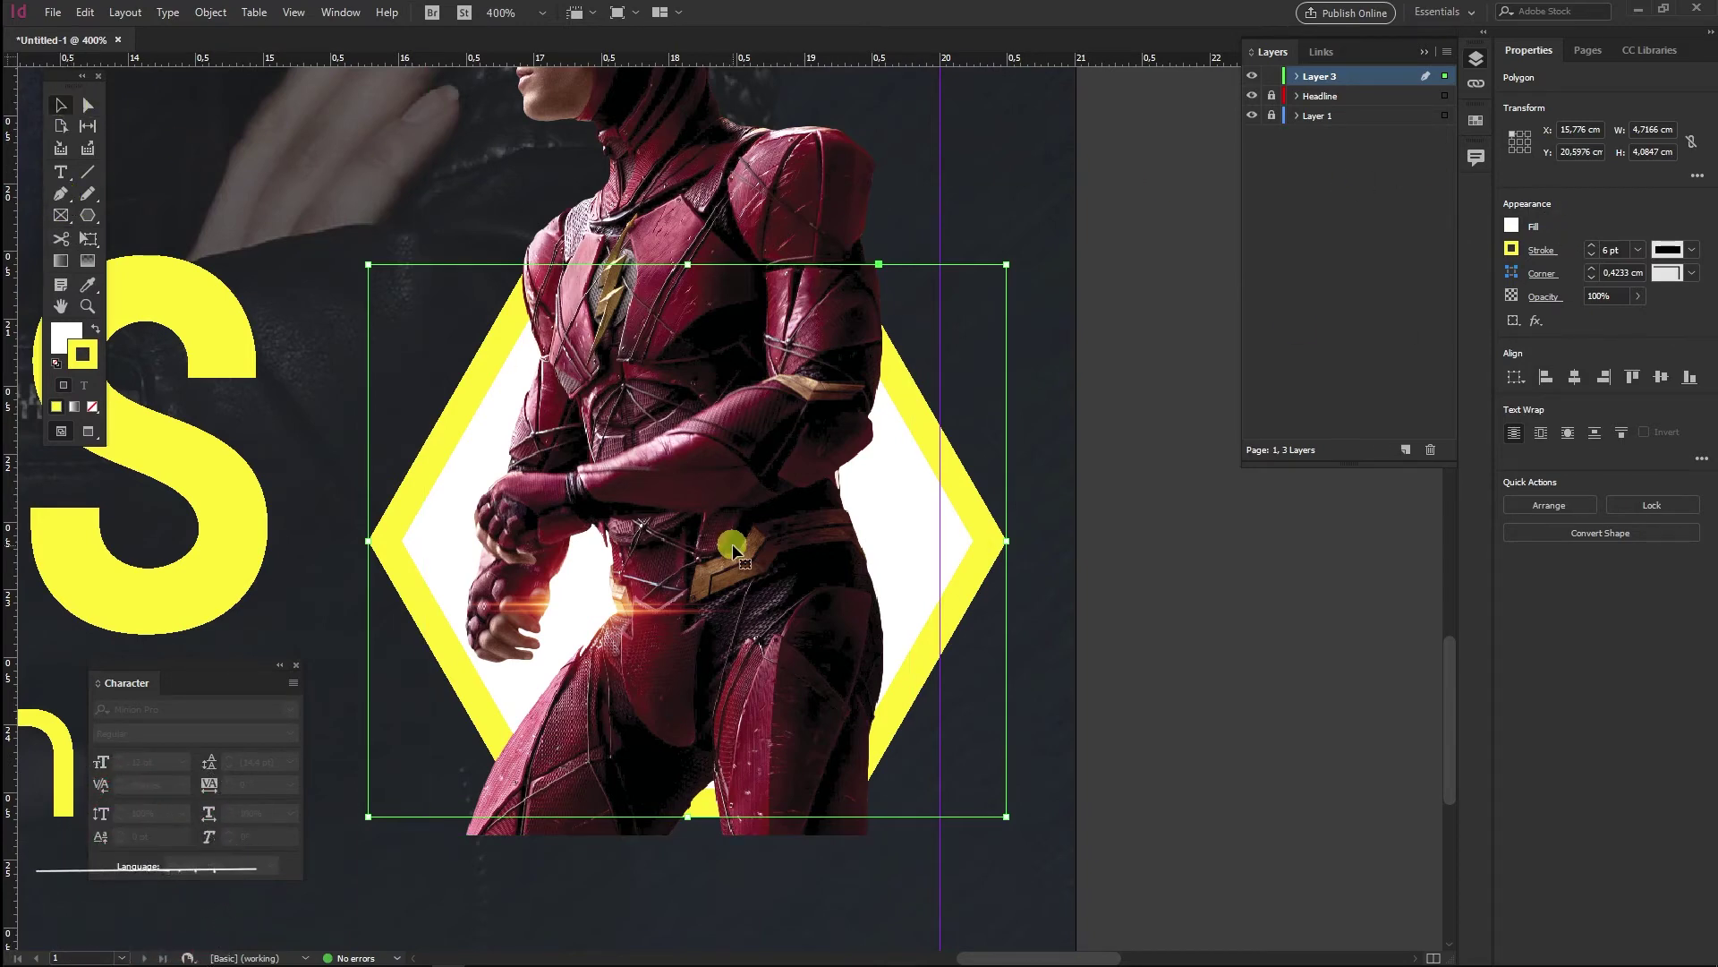
left_click_drag(732, 544, 1146, 600)
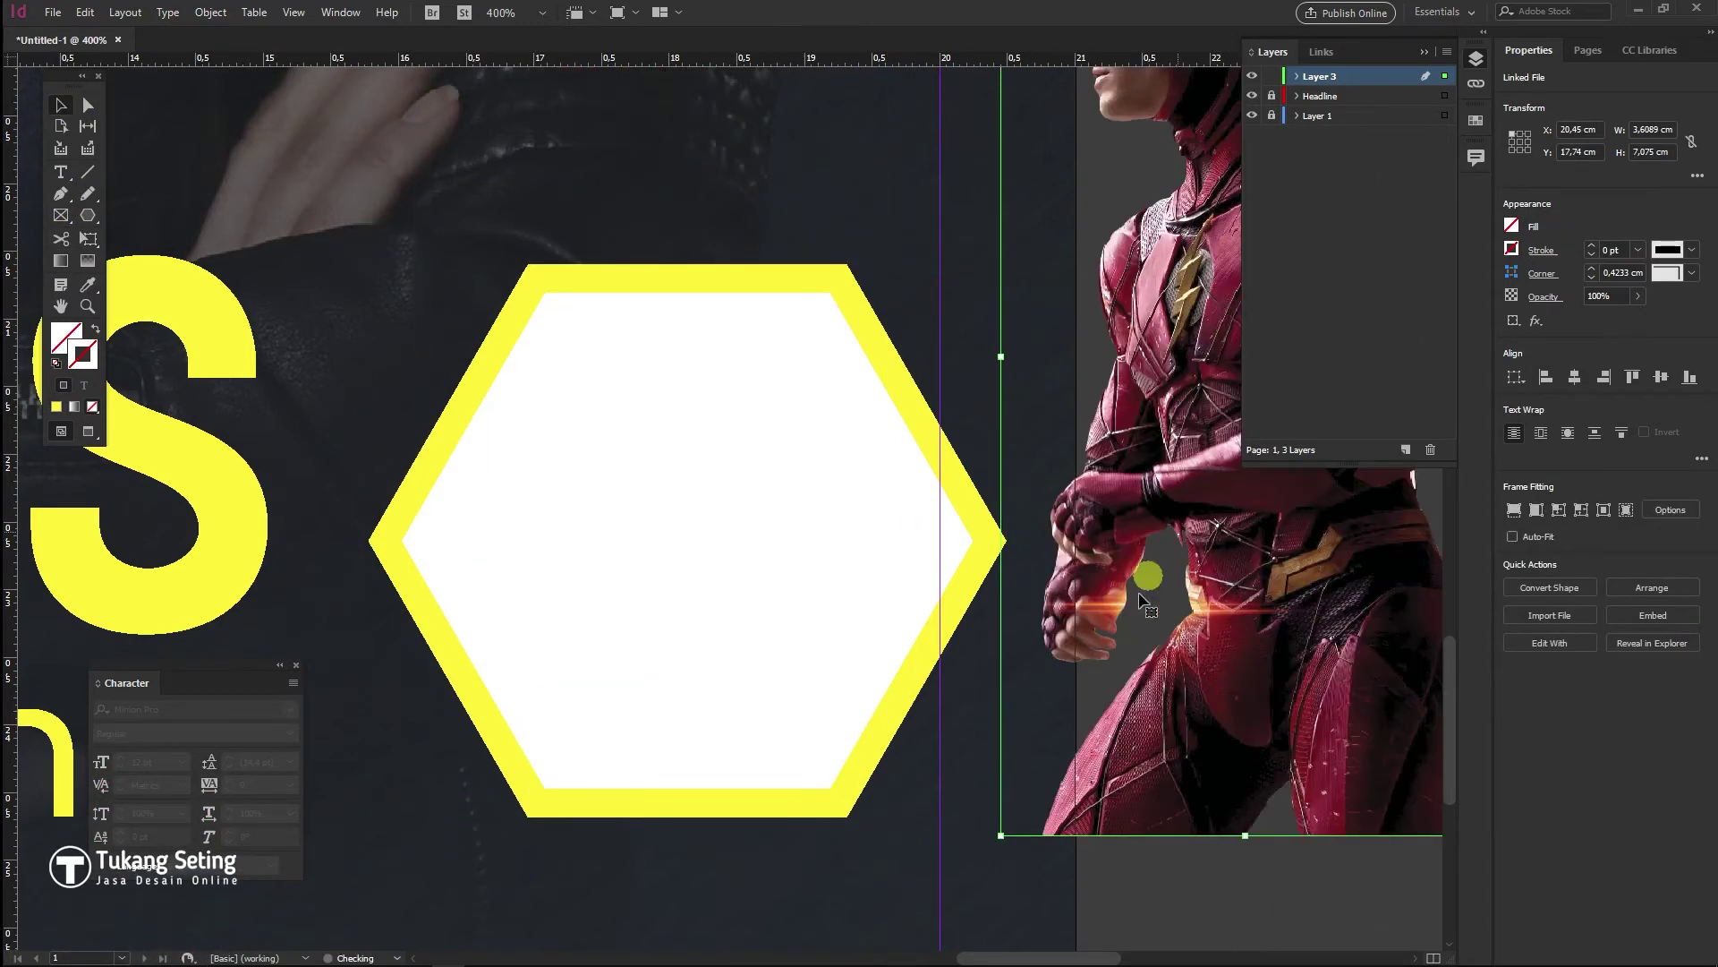
Draw a closed Pen path following the hexagon's lower inner edges and extending above it, about 4.5 cm wide and 7.1 cm high
left_click(61, 193)
key("ctrl+=")
key("ctrl+=")
left_click(313, 508)
left_click(465, 772)
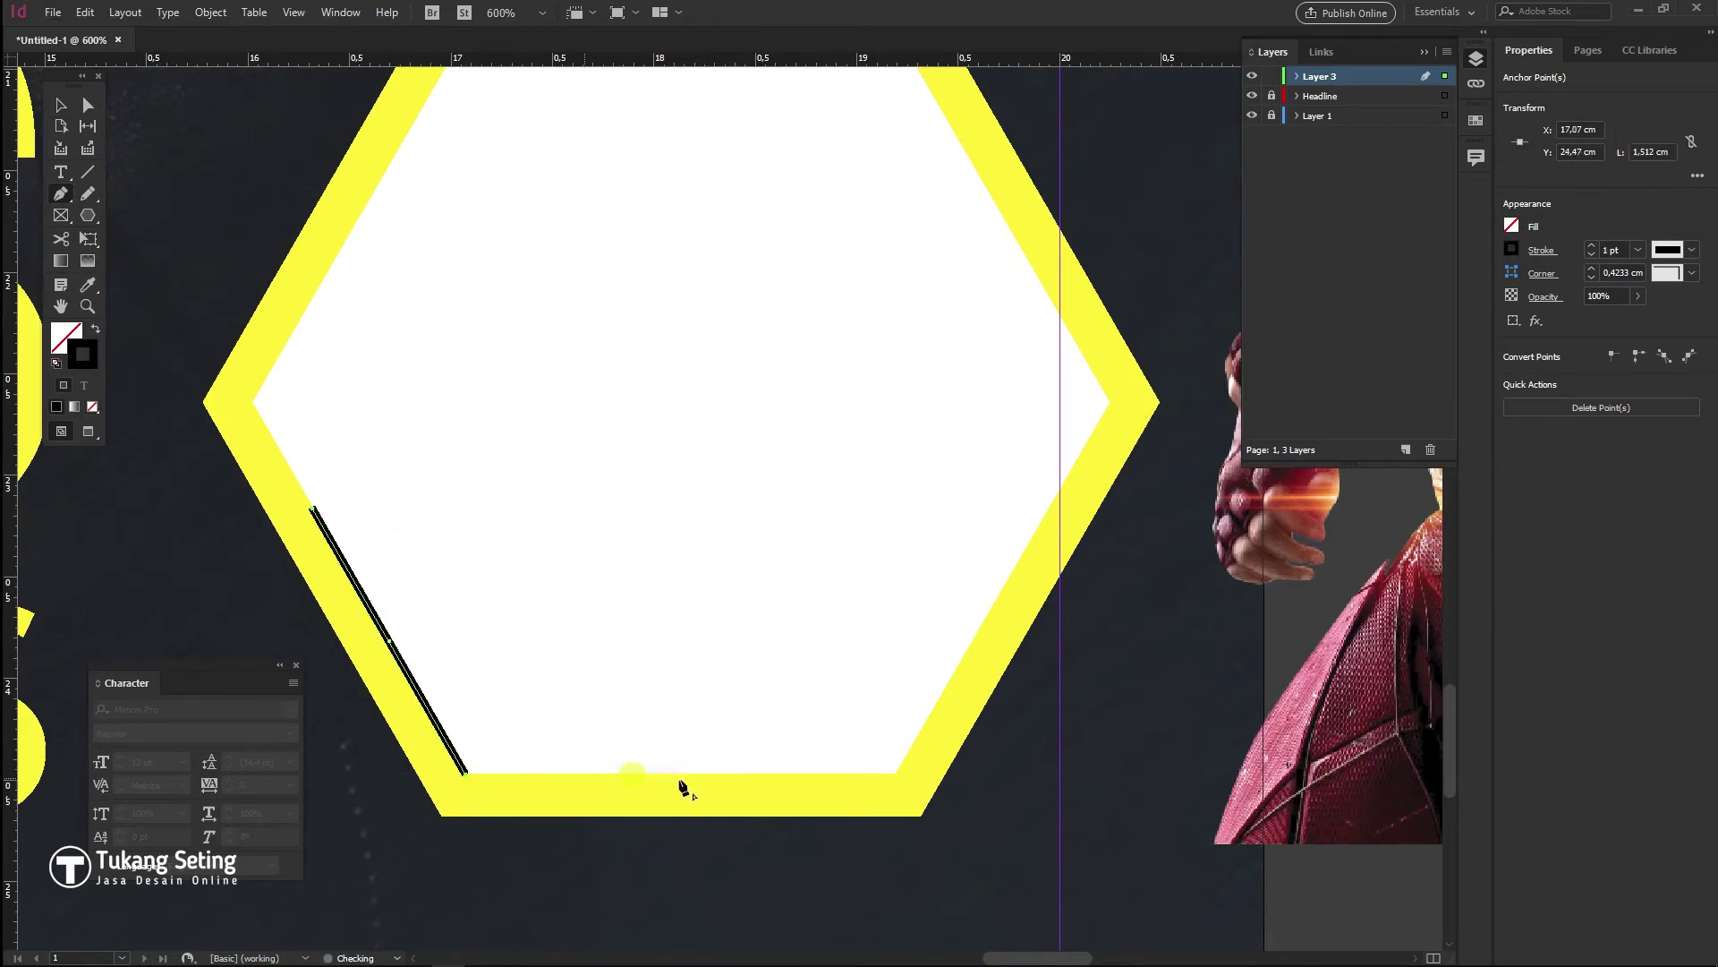
left_click(894, 772)
left_click(1108, 404)
scroll(1101, 461, "down", 4)
scroll(844, 614, "up", 2)
left_click(919, 309, "shift")
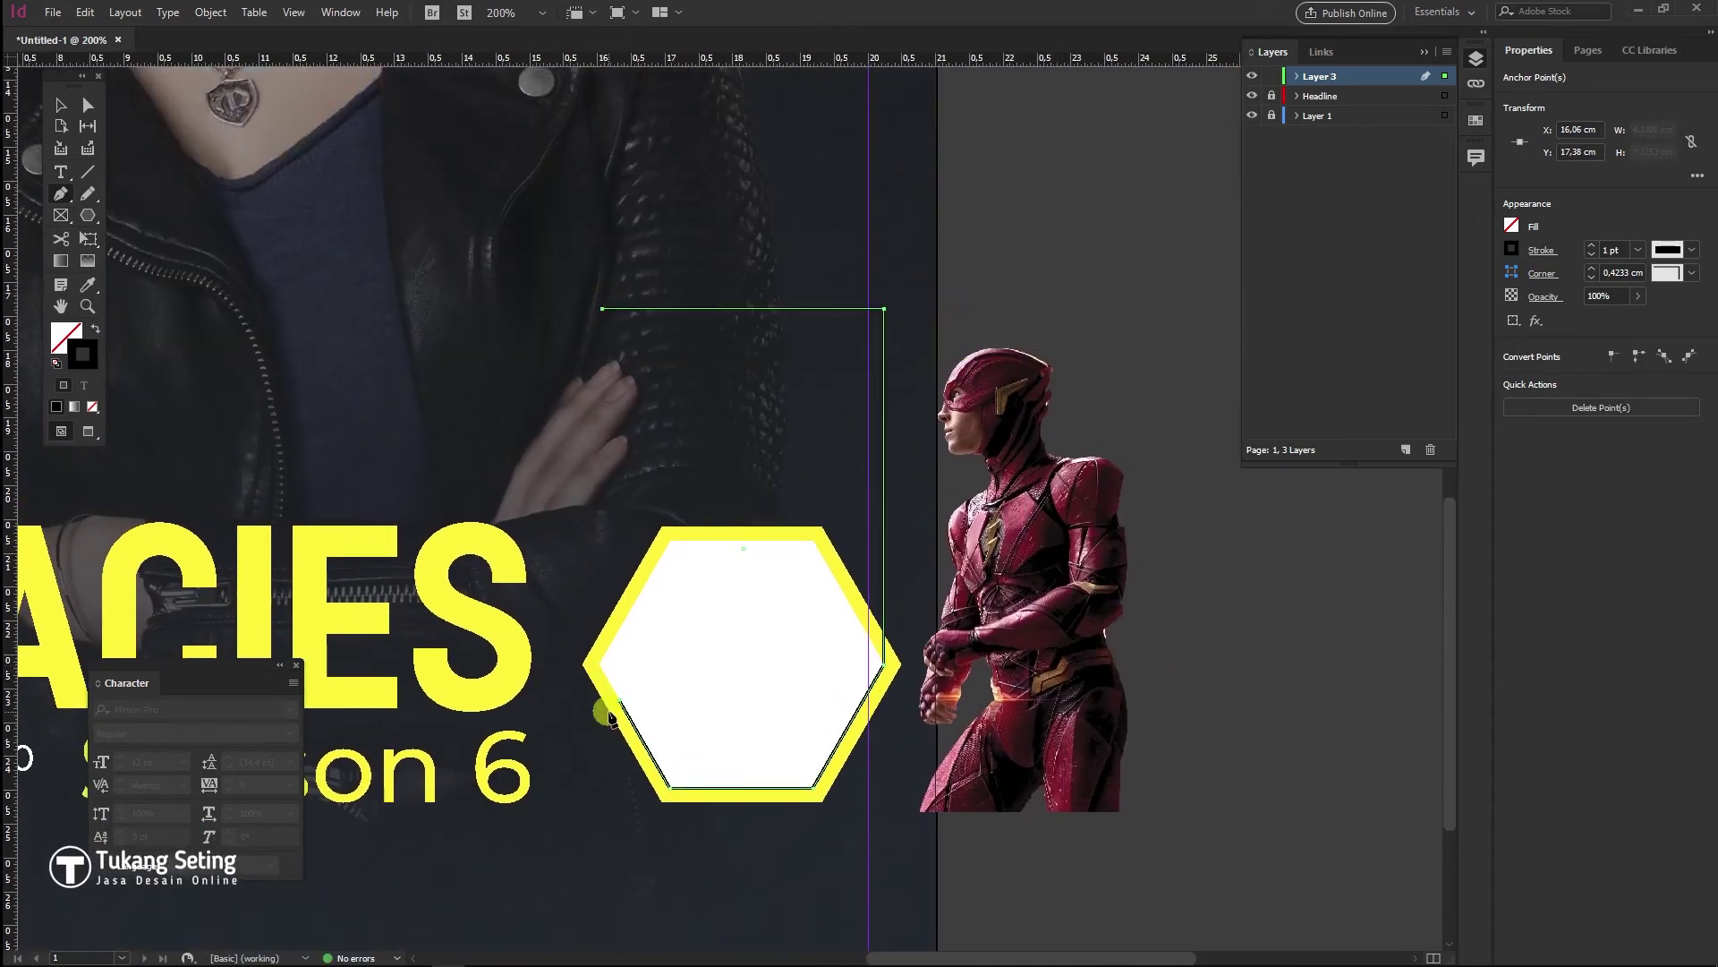
scroll(609, 716, "up", 4)
left_click(600, 635, "shift")
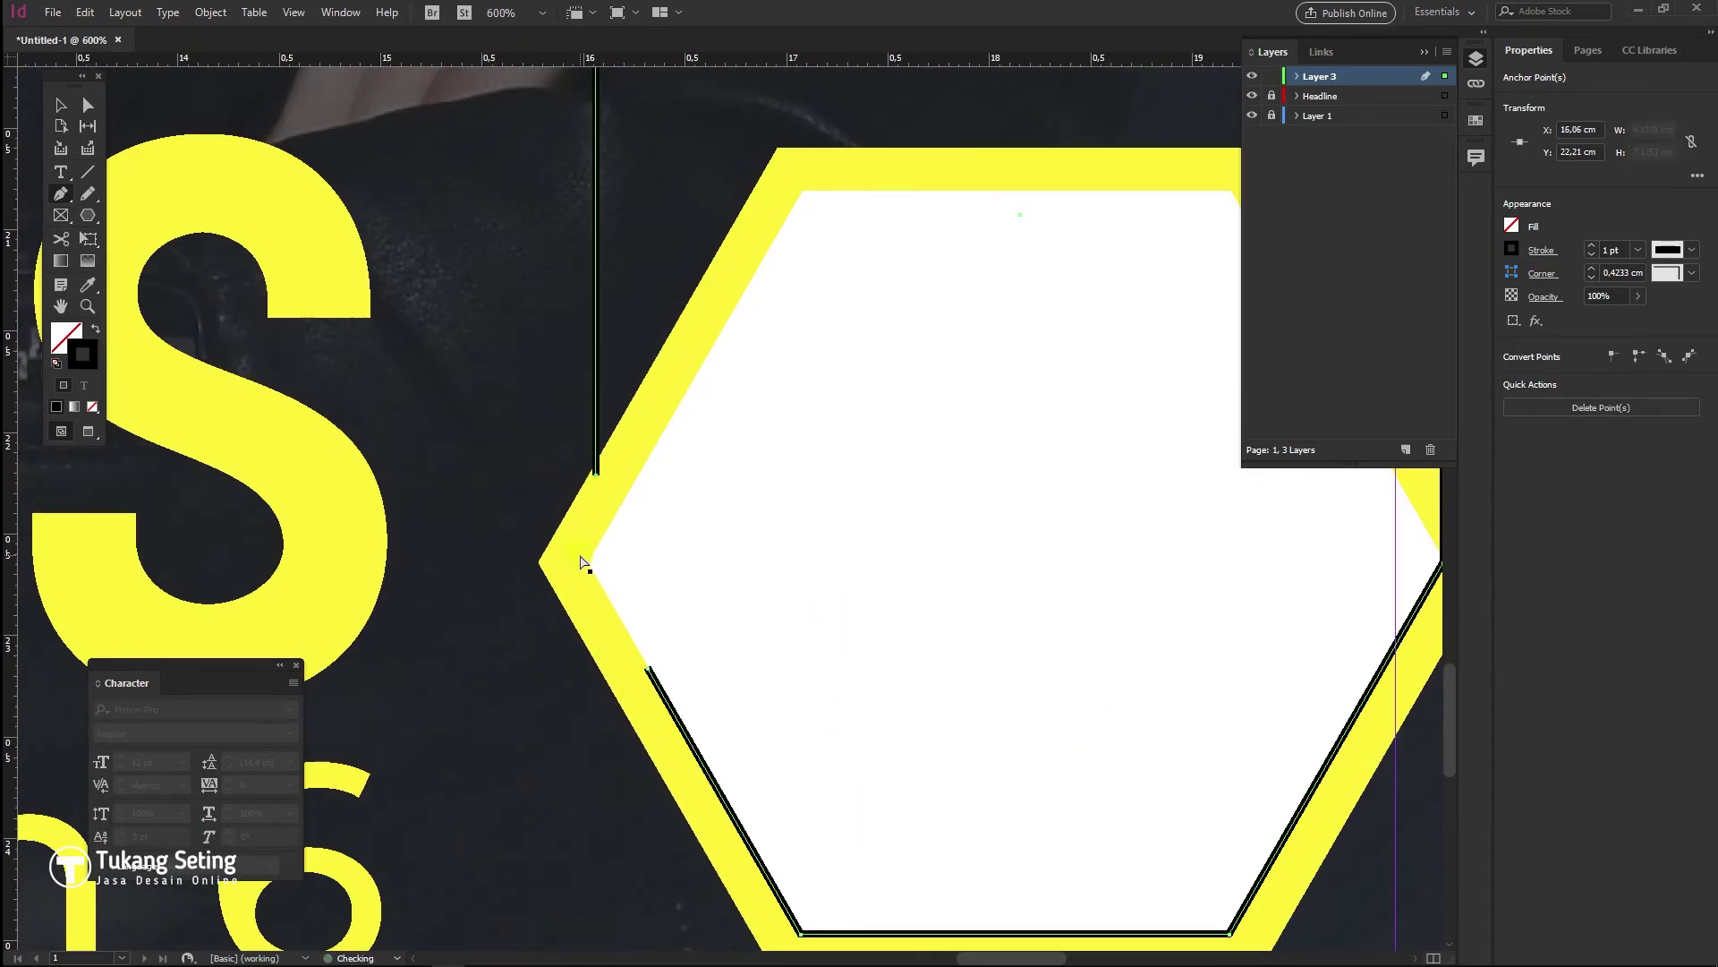
left_click(647, 671)
Move the Flash image back over the hexagon, inside the traced path
scroll(648, 672, "down", 4)
key("v")
left_click(990, 651)
left_click_drag(991, 650, 820, 650)
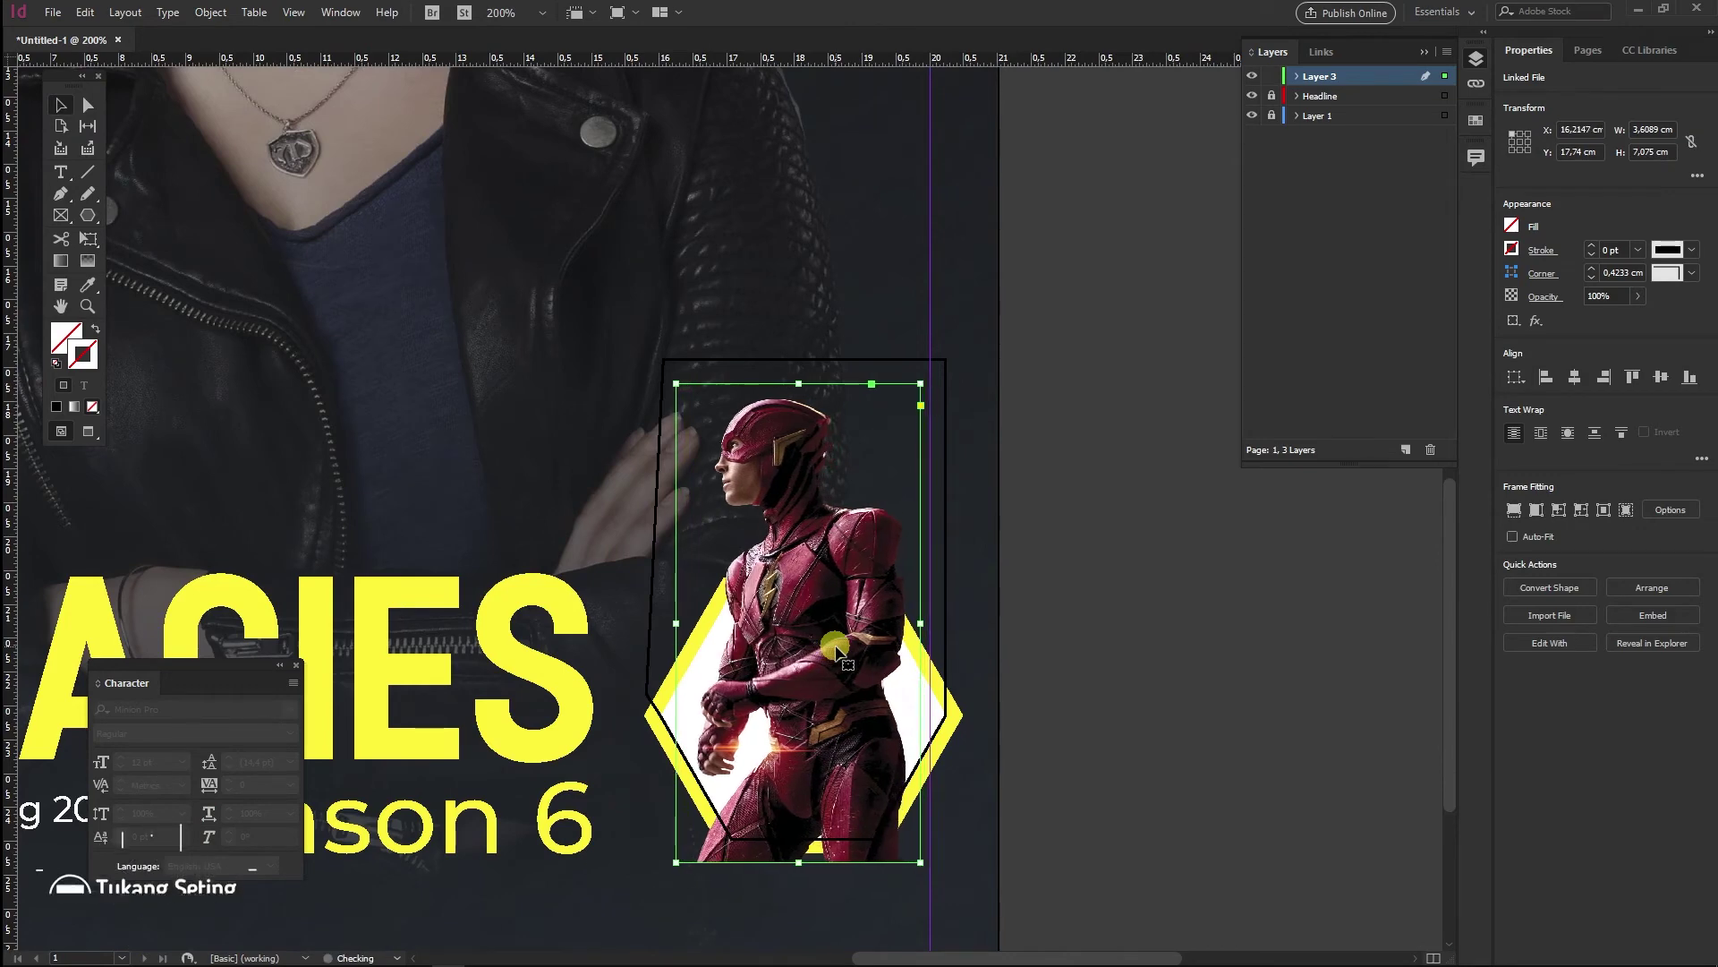
Try the Intersect, Subtract, Exclude Overlap and Minus Back Pathfinder operations on the path and the Flash image, undoing each one
key("ctrl+a")
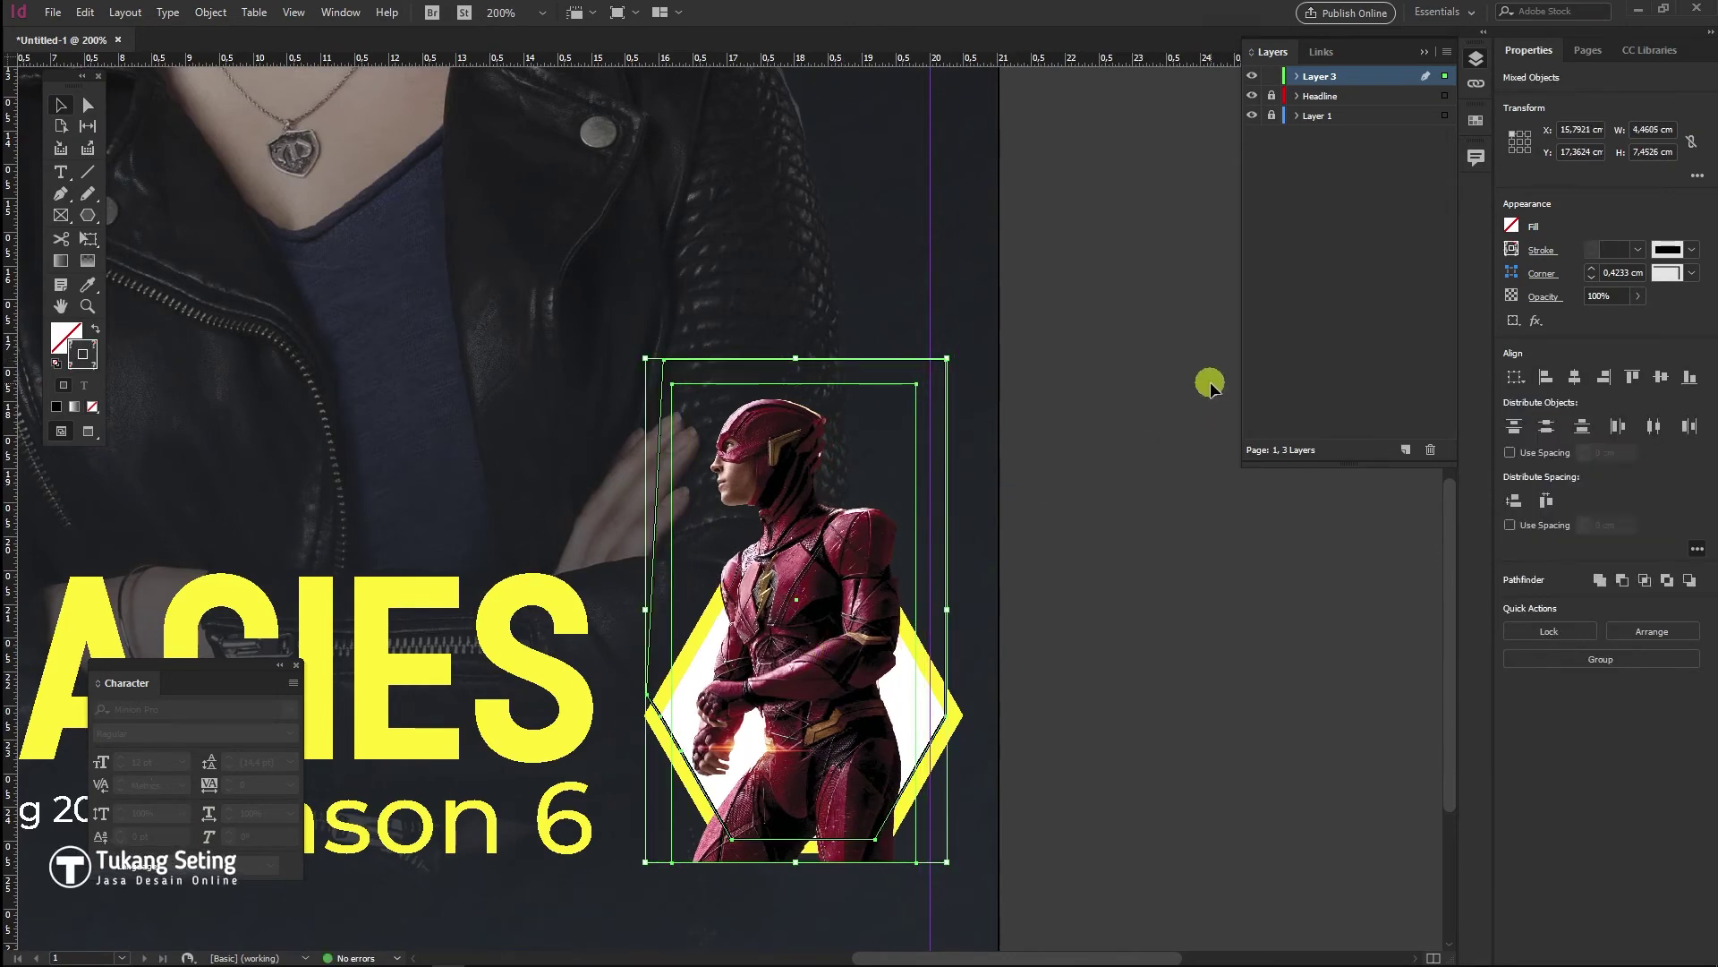
left_click(1647, 583)
key("ctrl+z")
left_click(1623, 582)
key("ctrl+z")
left_click(1666, 583)
key("ctrl+z")
left_click(1688, 582)
key("ctrl+z")
left_click(1647, 580)
key("ctrl+z")
left_click(1620, 583)
key("ctrl+z")
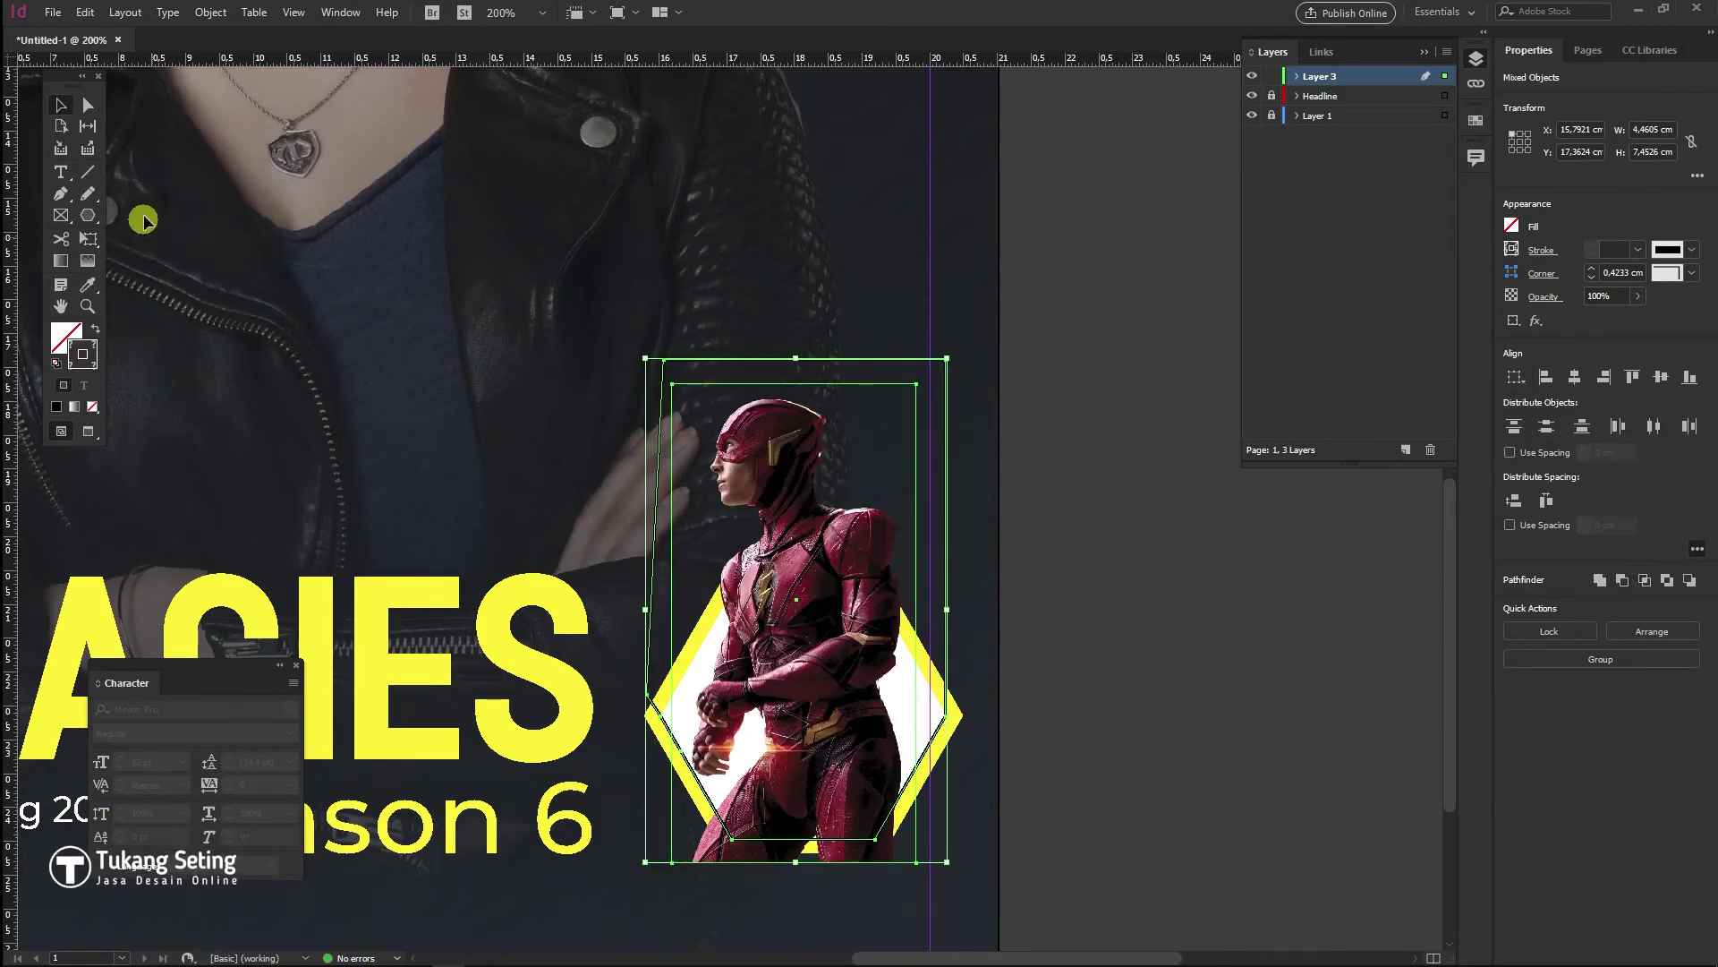
Move the path's upper corner points below the hexagon and subtract the path from the Flash image frame with Pathfinder
left_click(1155, 340)
left_click(664, 361)
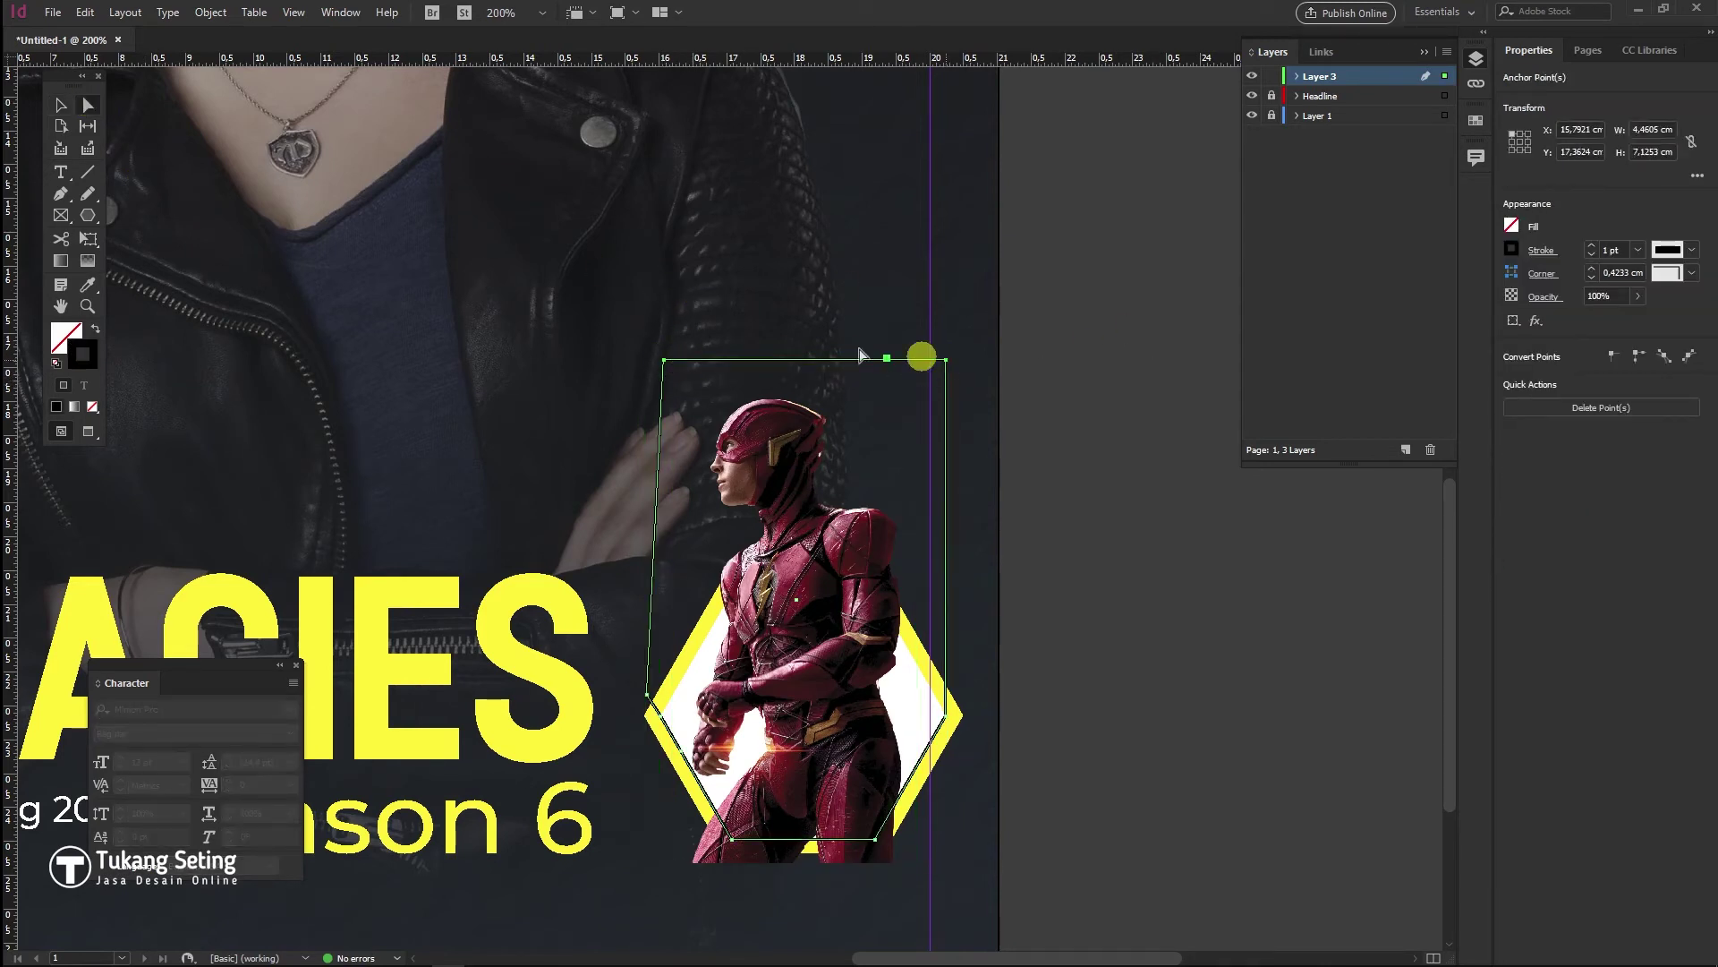
left_click_drag(1026, 341, 660, 898)
left_click(61, 105)
left_click(812, 525, "shift")
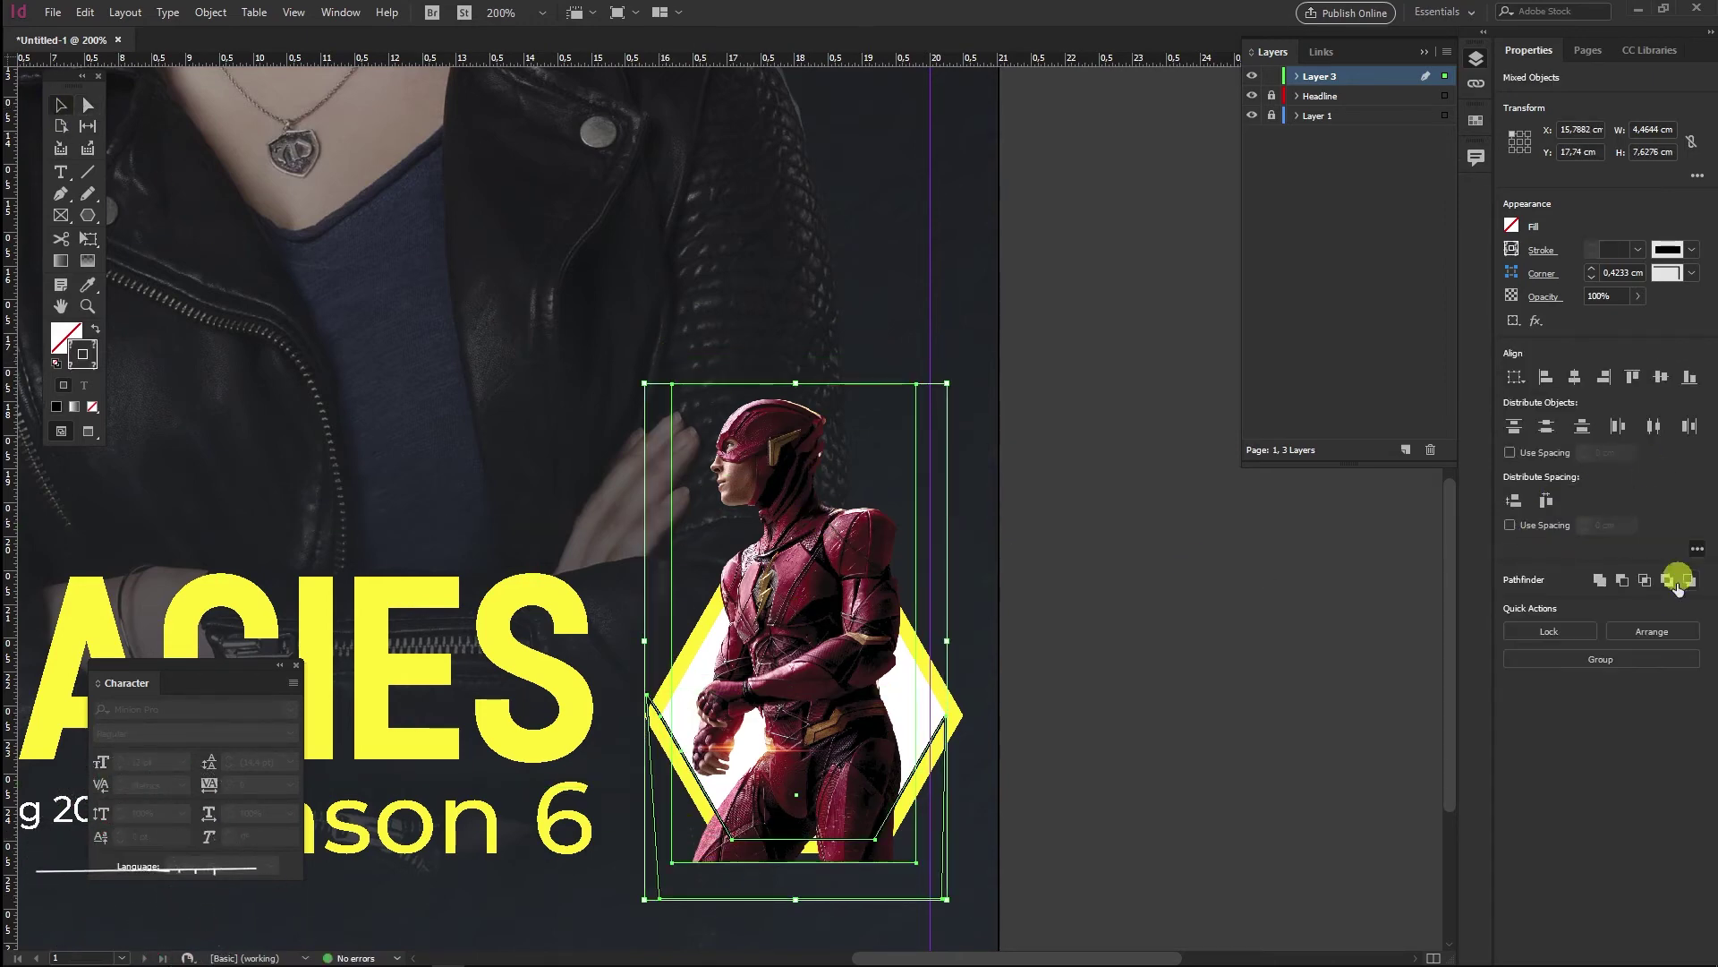
left_click(1645, 581)
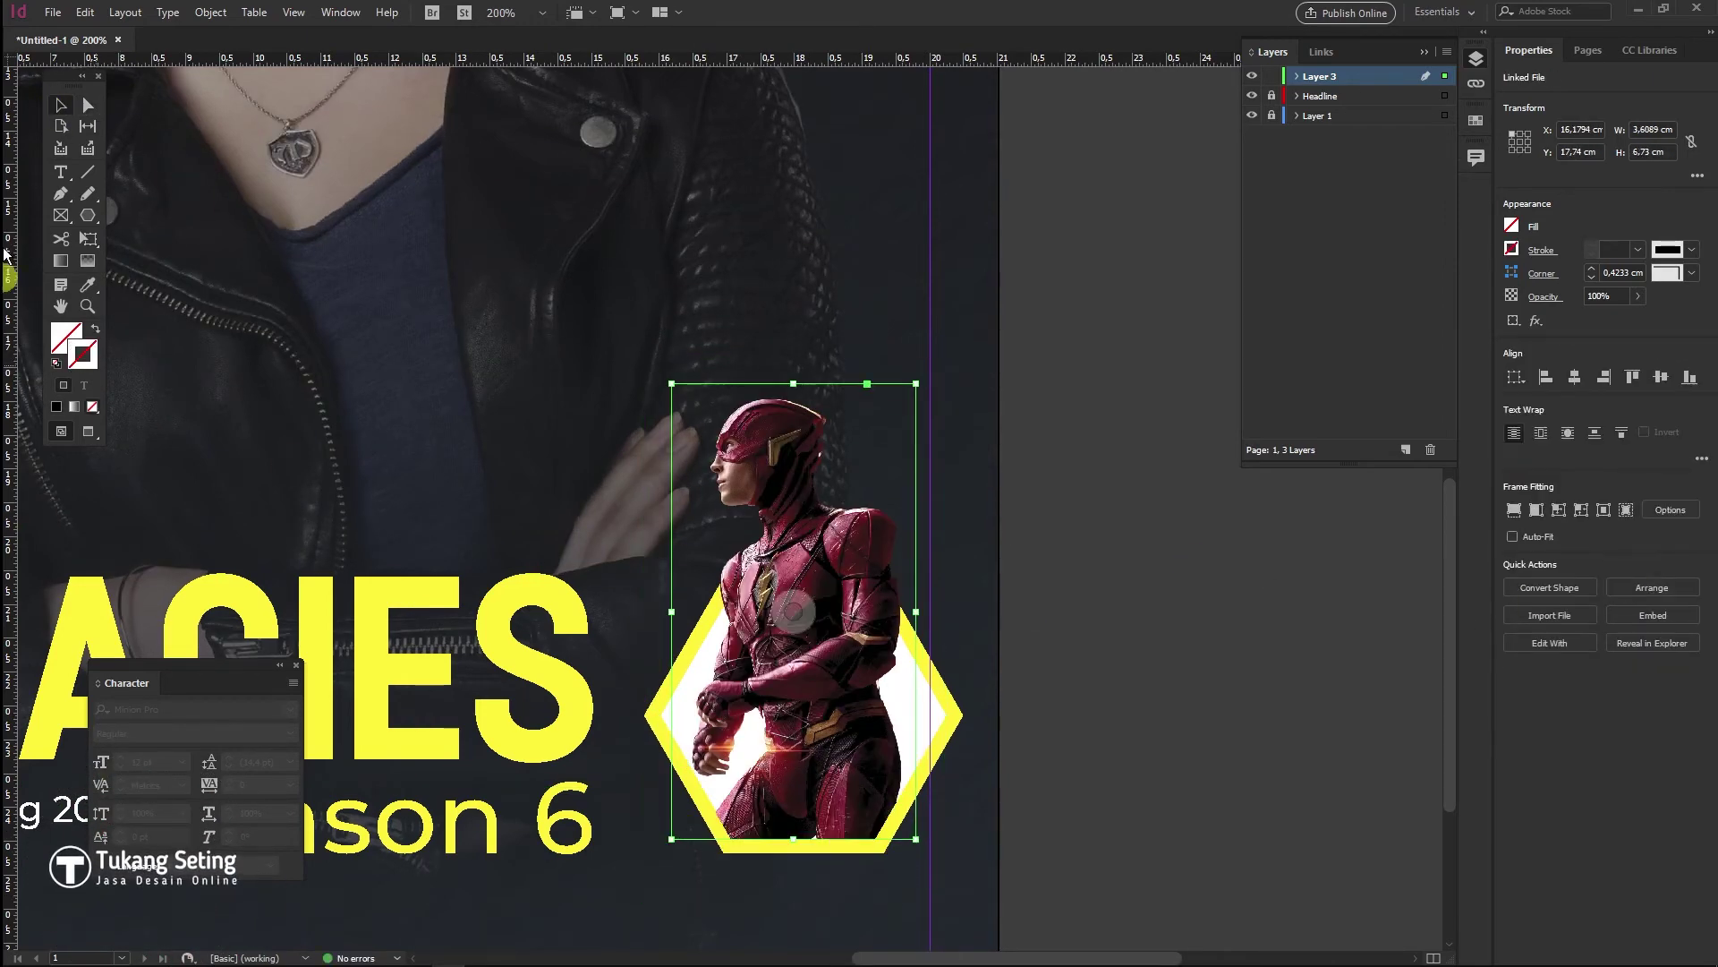
Adjust the Flash image frame's lower-right anchor points to meet the hexagon's inner yellow edge
left_click(1101, 785)
scroll(809, 795, "up", 4)
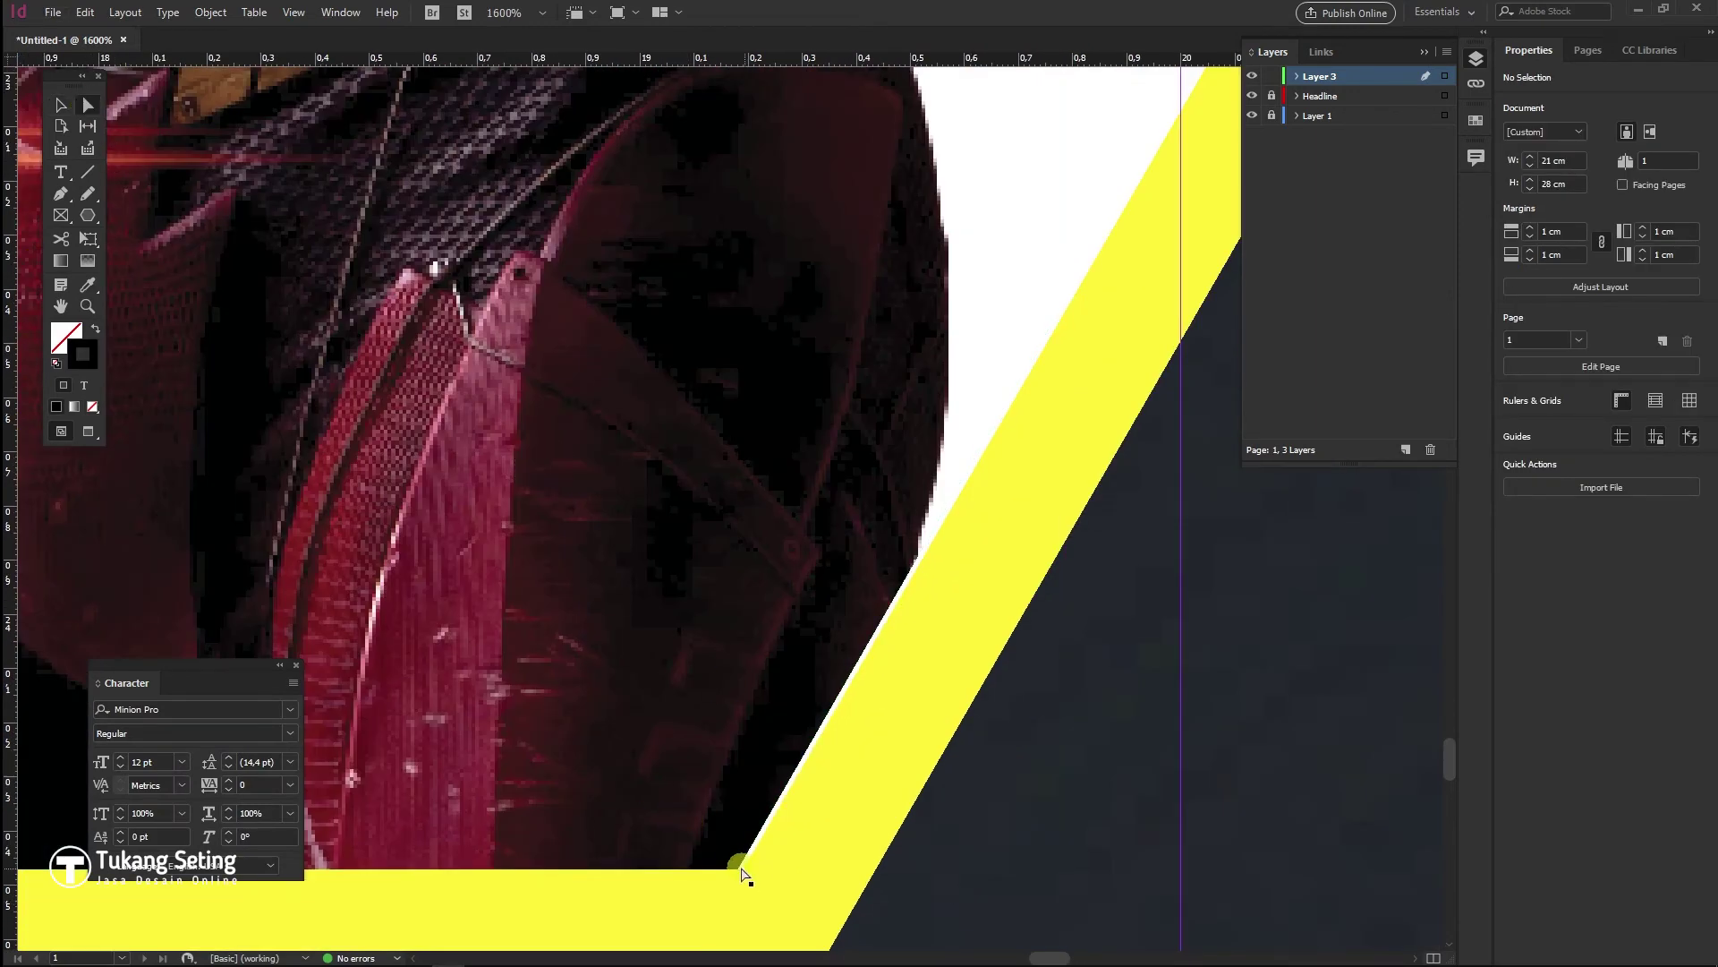
left_click(743, 872)
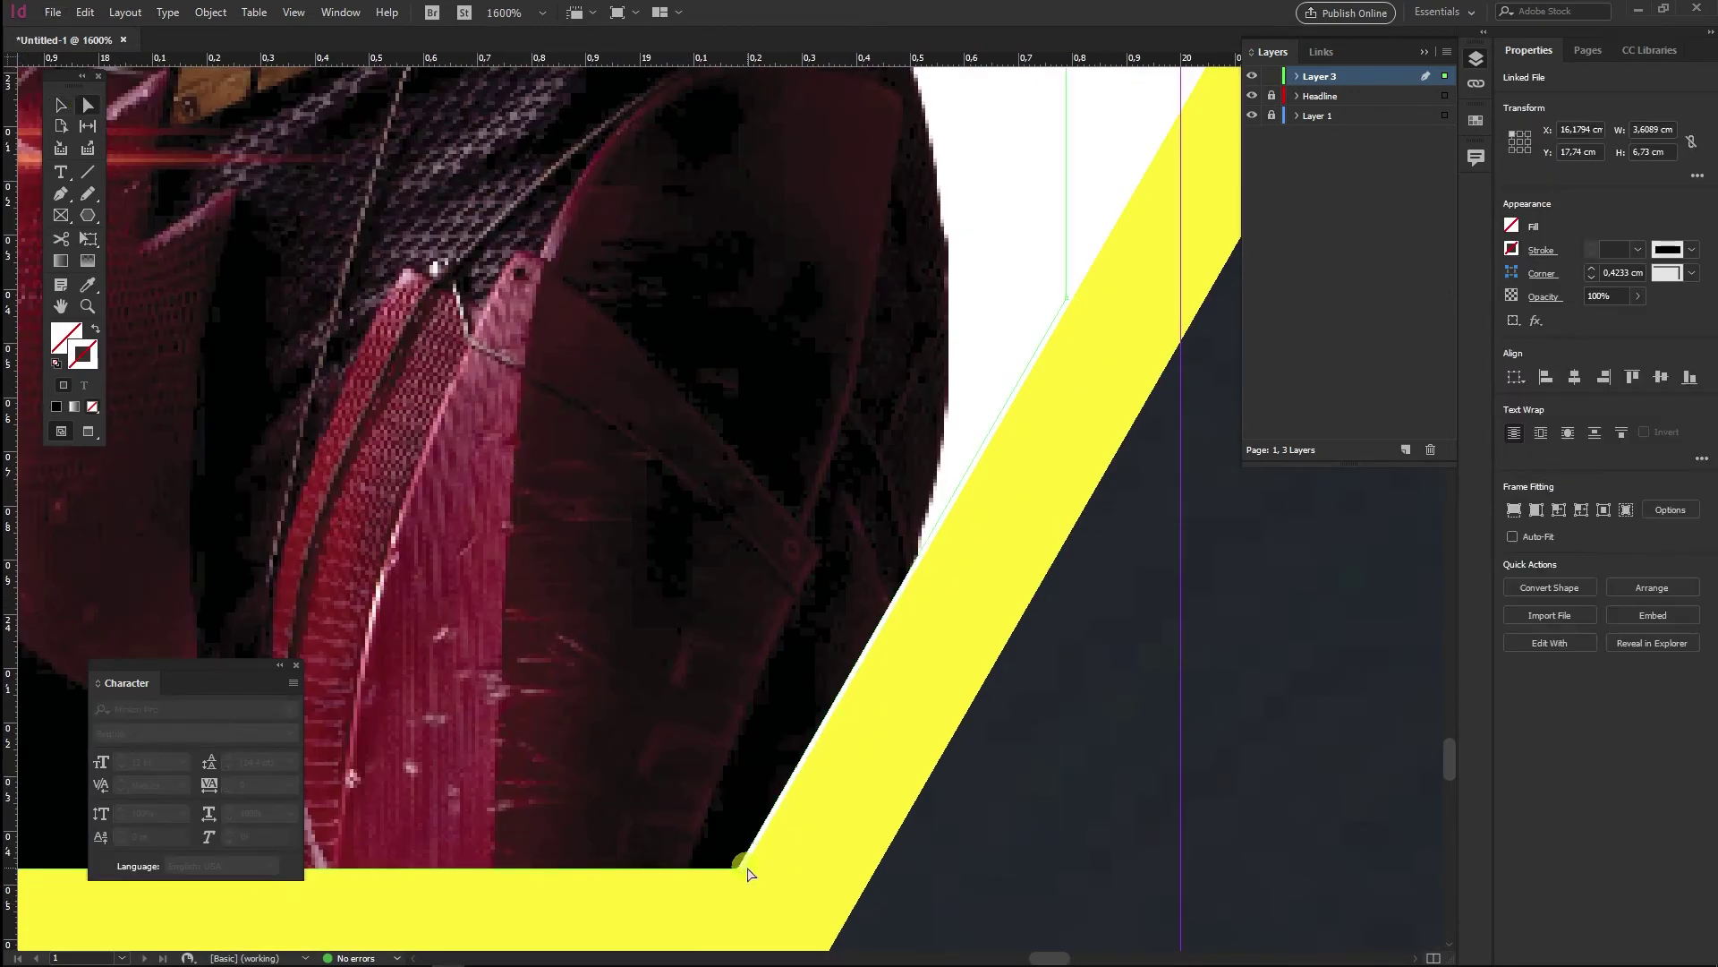
scroll(806, 823, "up", 5)
scroll(806, 823, "right", 2)
left_click(883, 735)
left_click_drag(883, 735, 895, 738)
scroll(895, 795, "down", 3)
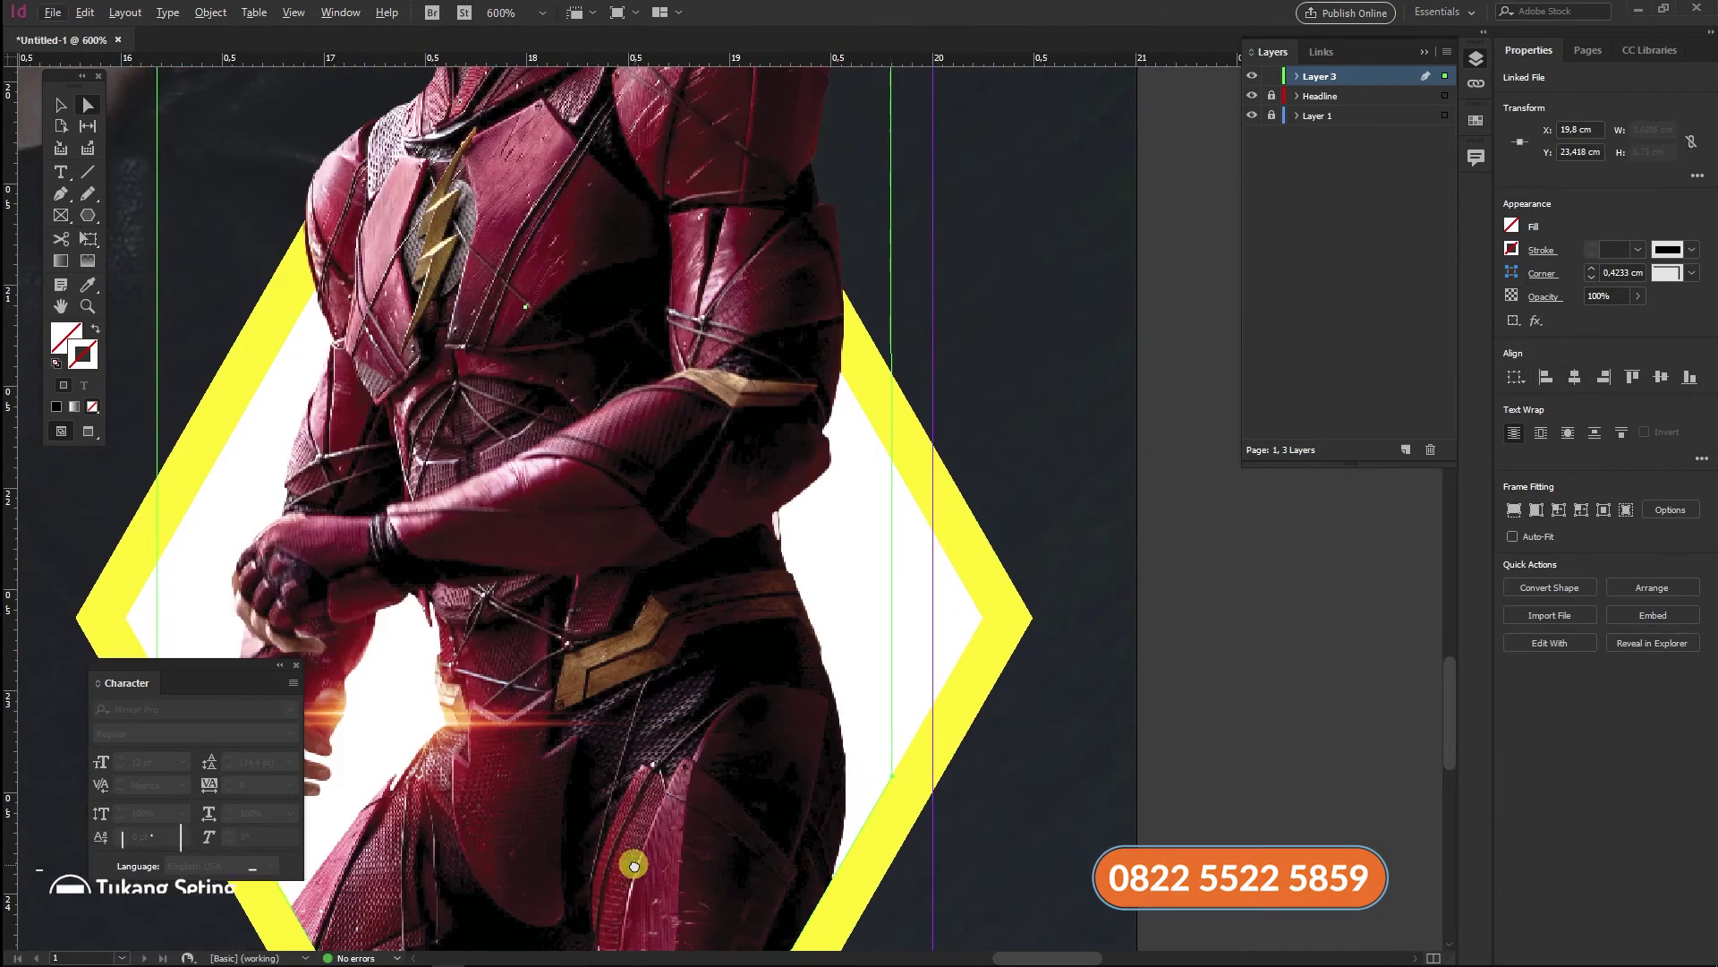
left_click_drag(629, 863, 782, 680)
scroll(781, 680, "down", 4)
left_click(935, 693)
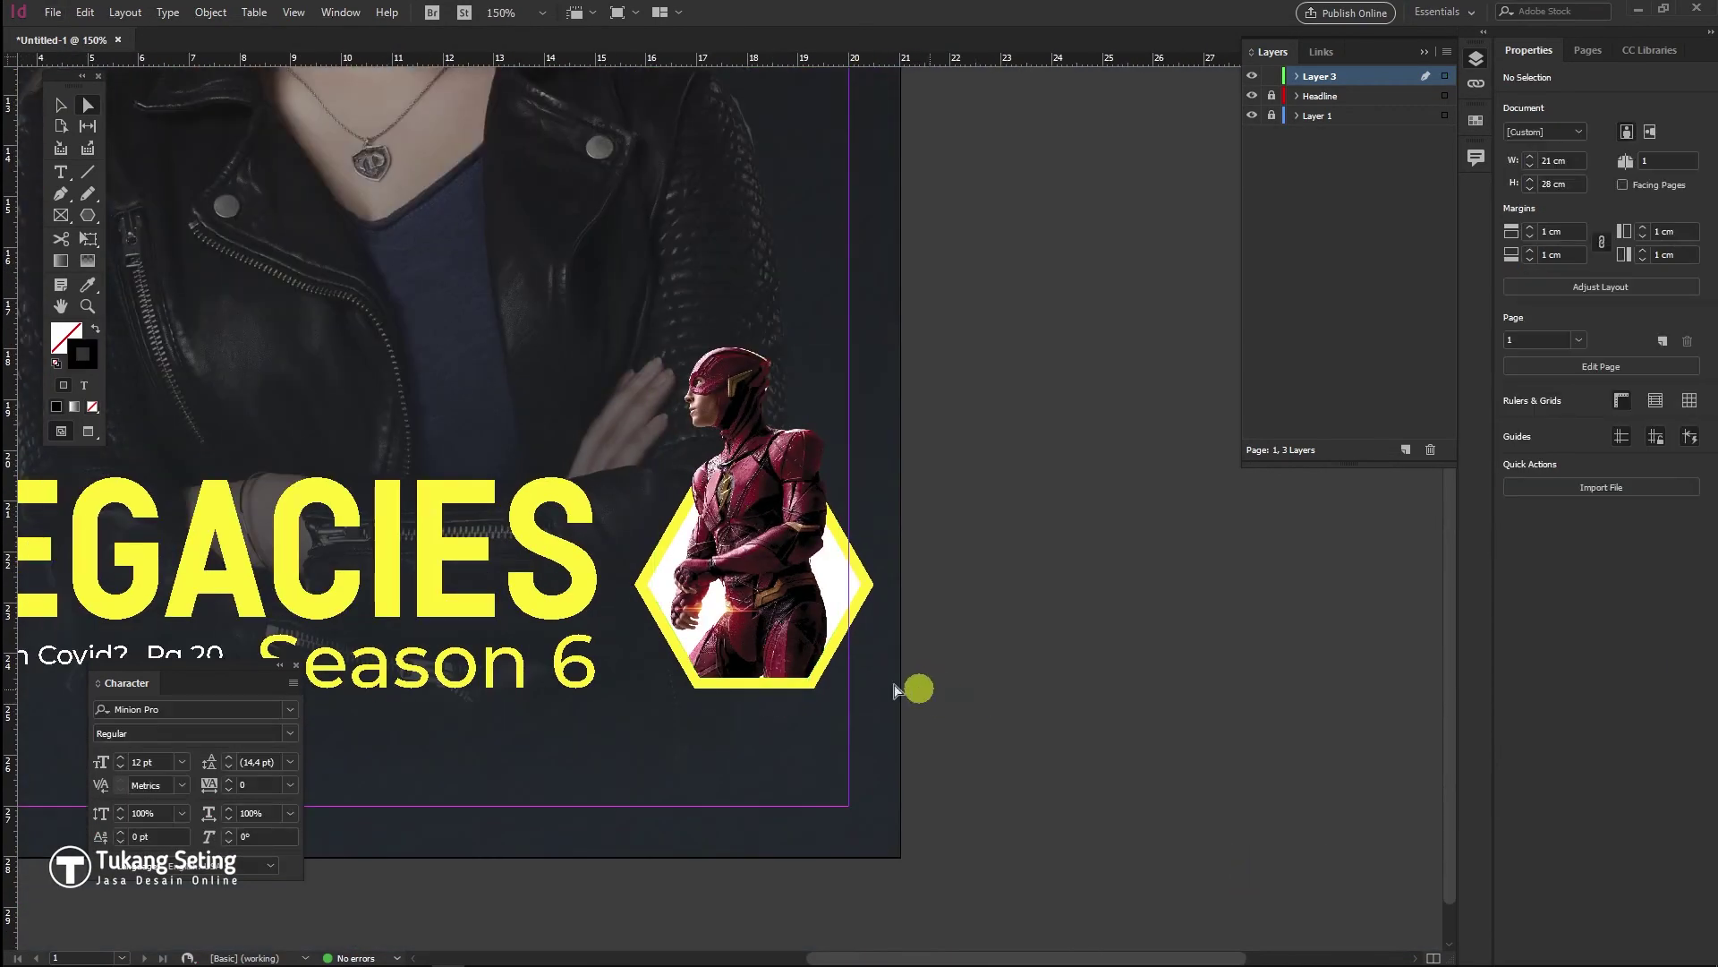
Duplicate the yellow LEGACIES headline, scale the copy to about 5.2 cm wide and place it below the hexagon badge
key("ctrl+equal")
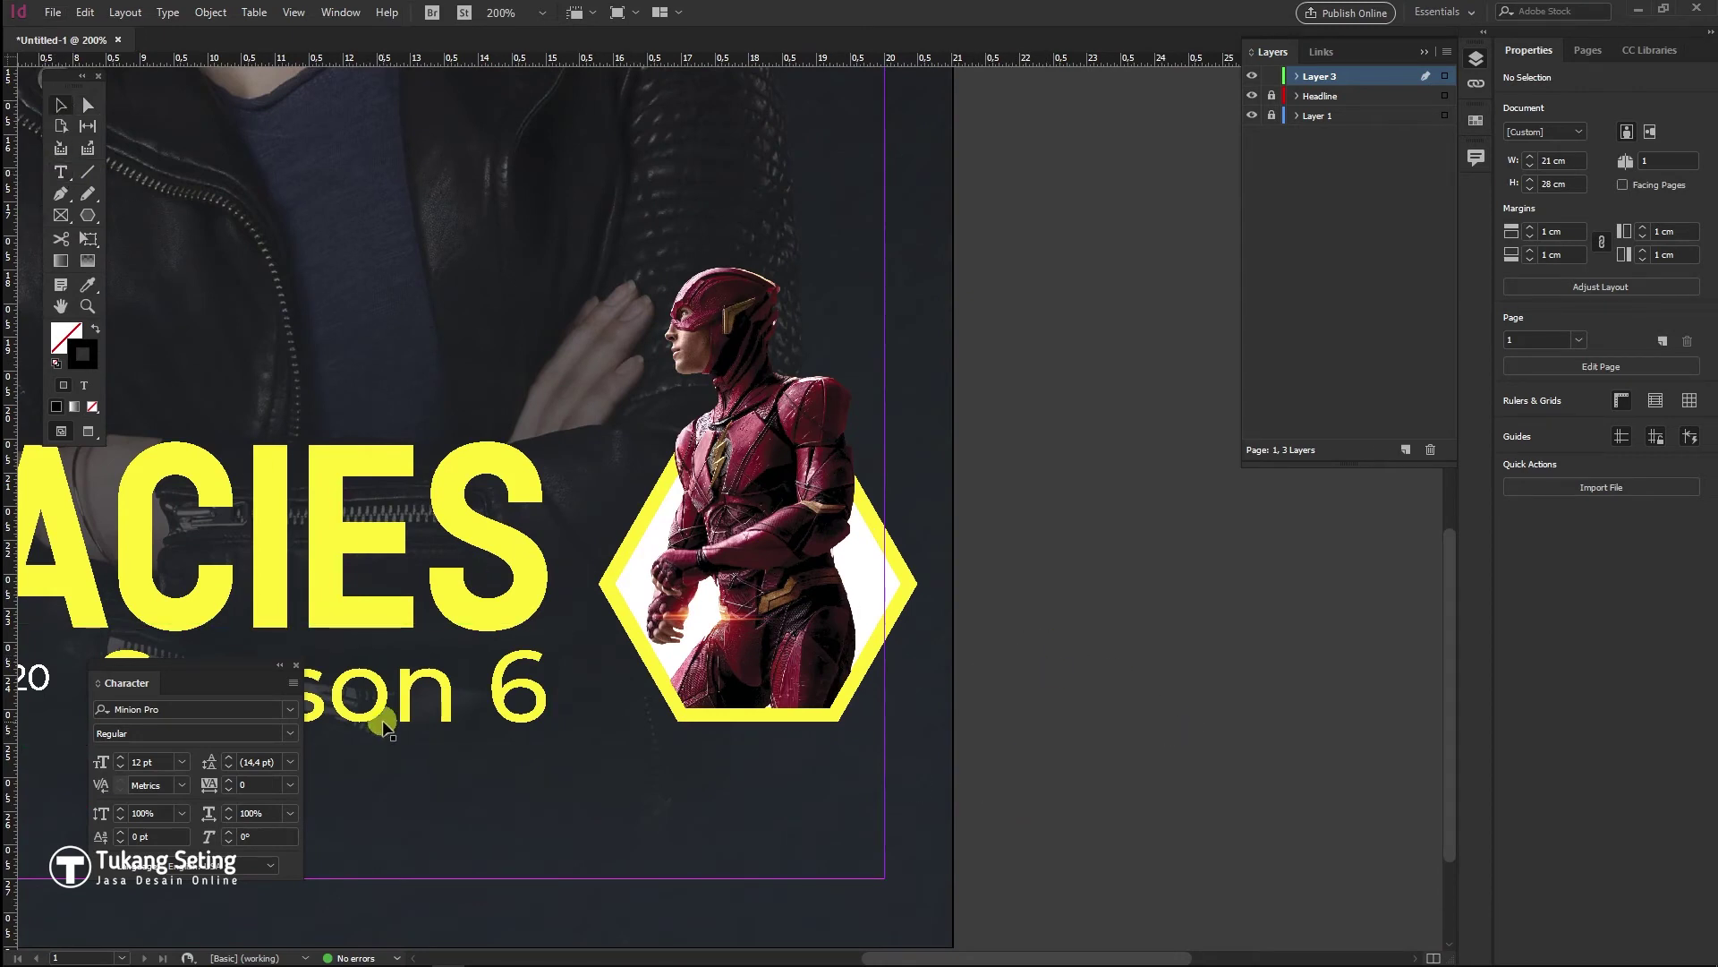
left_click(354, 606)
left_click_drag(353, 603, 1180, 834)
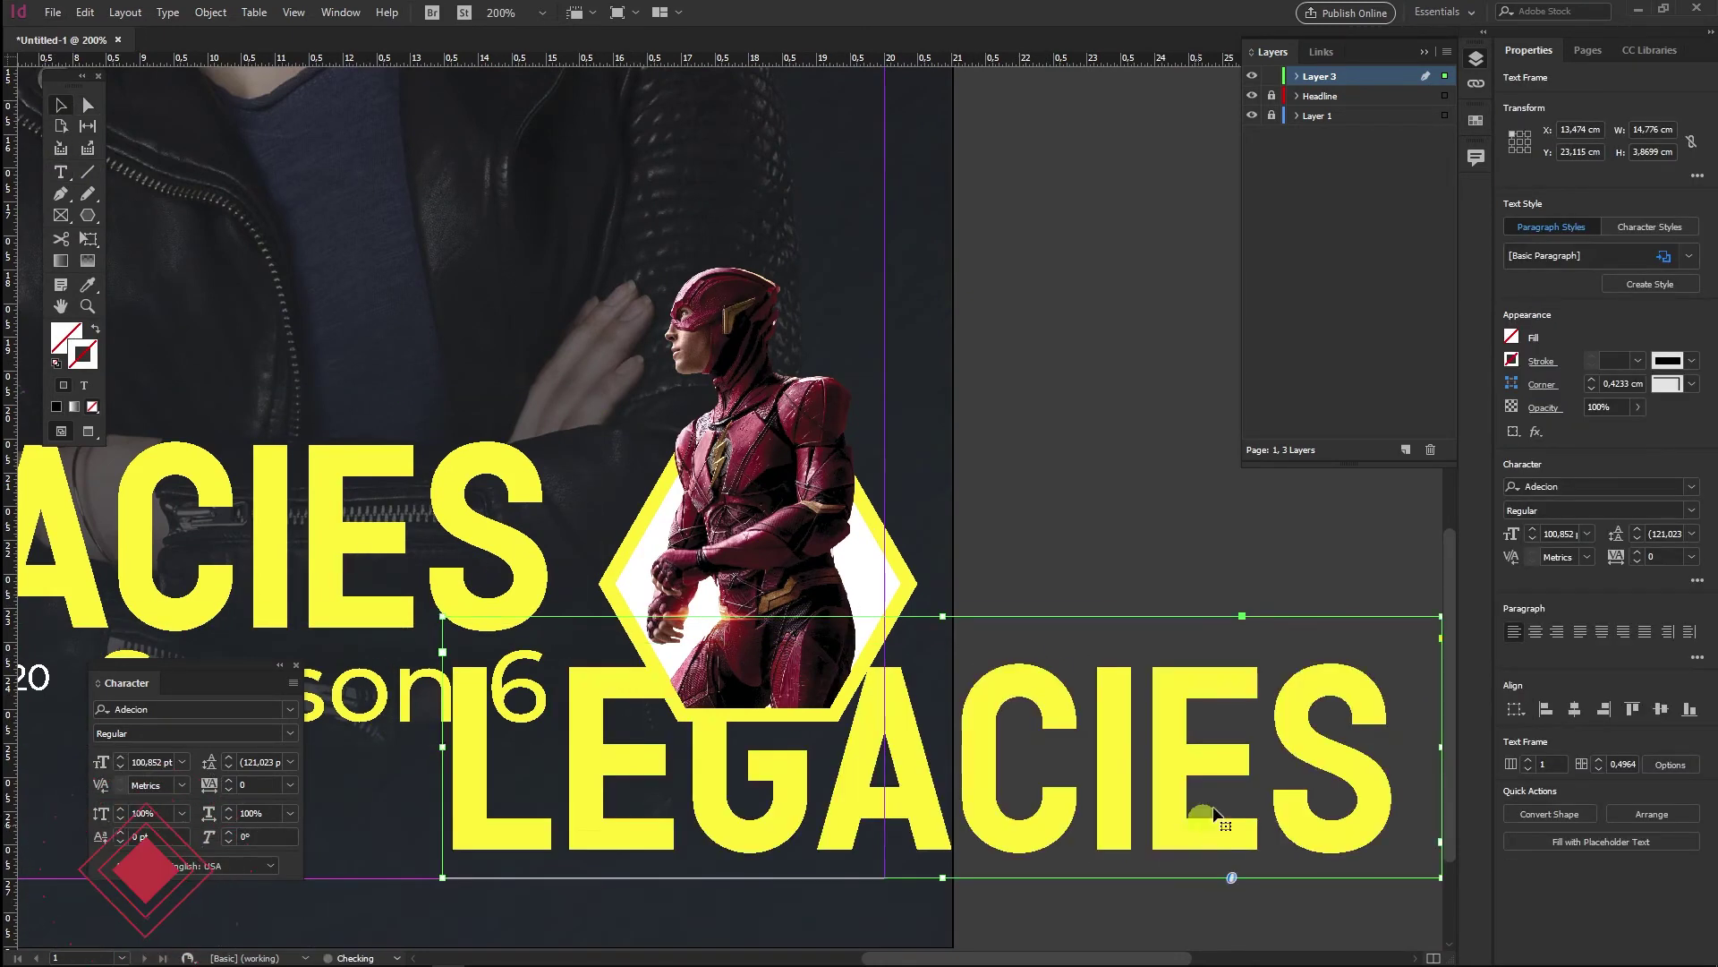
left_click_drag(442, 616, 1088, 782)
left_click_drag(1208, 849, 778, 830)
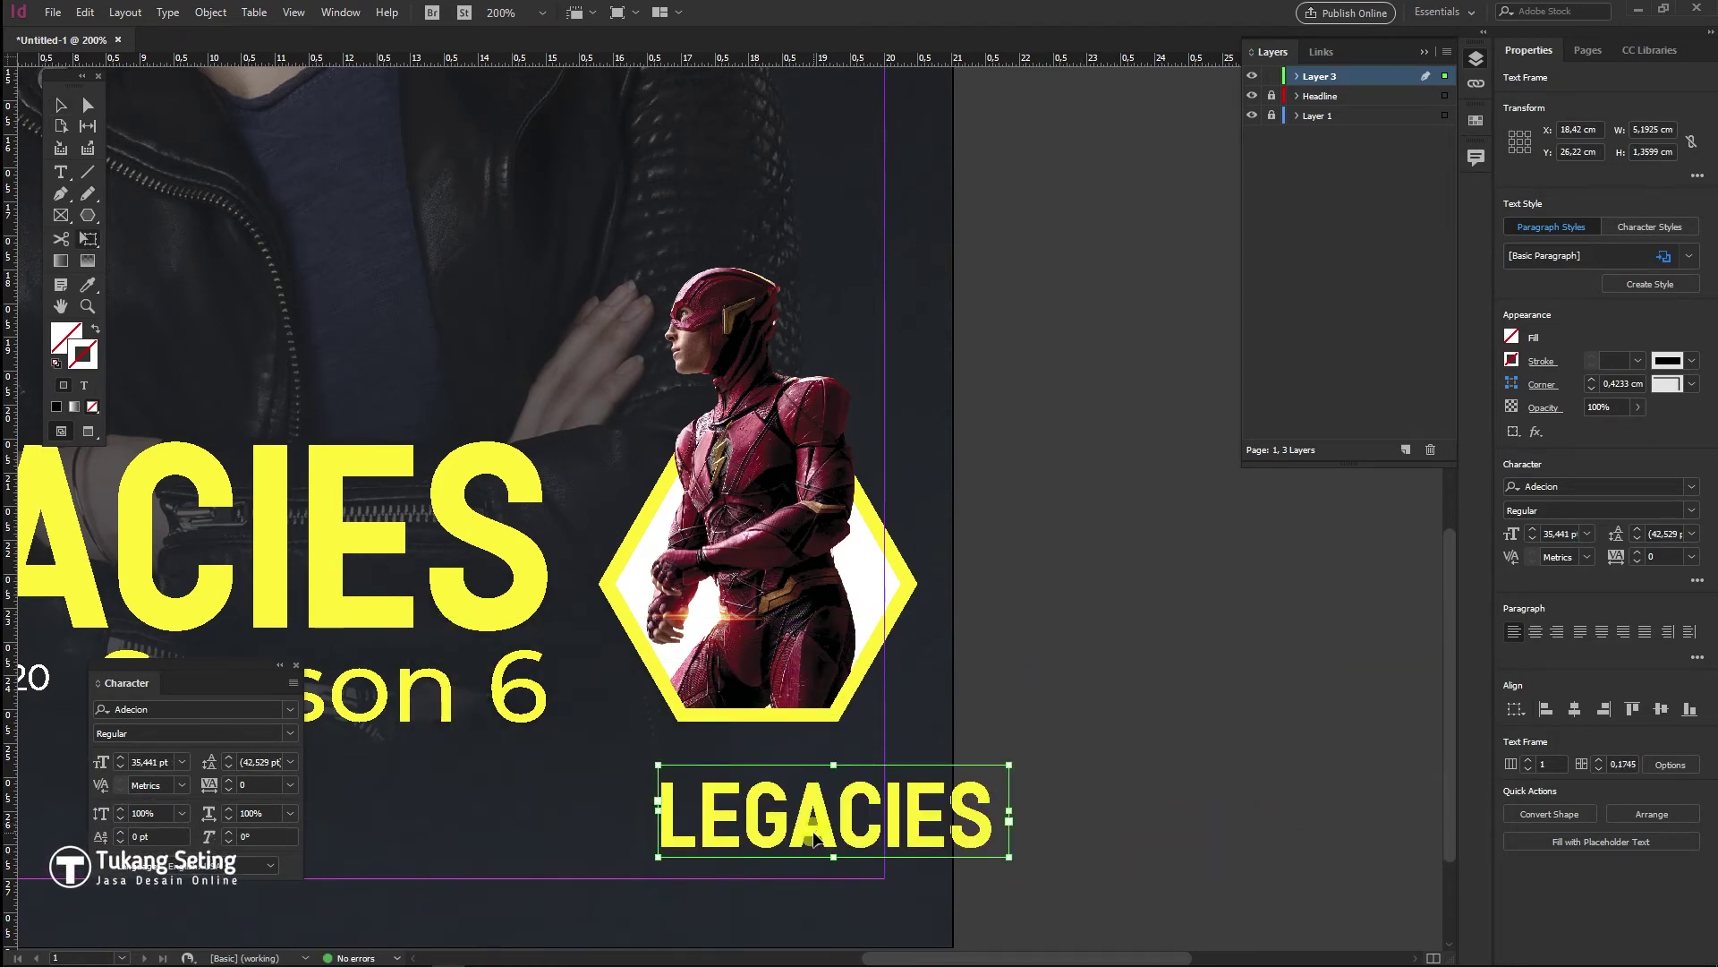
Replace the small headline copy's text with two centered lines, Flash / in Splash, and move the frame to the pasteboard right of the badge
double_click(805, 824)
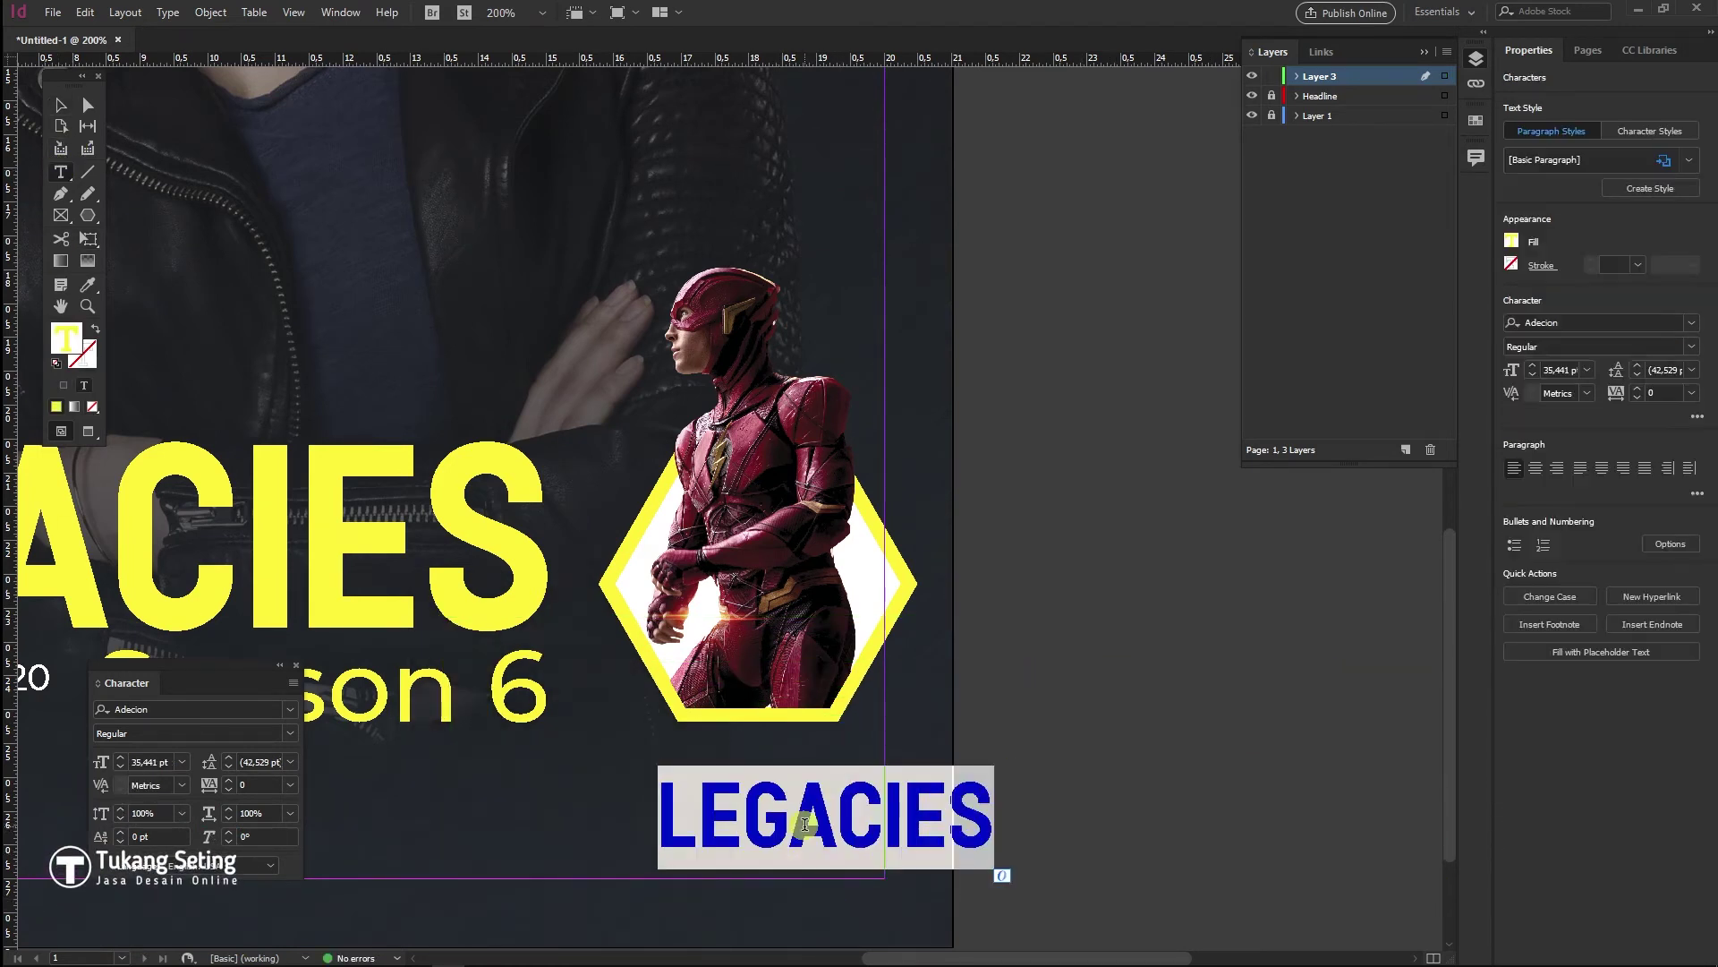
type("Flash")
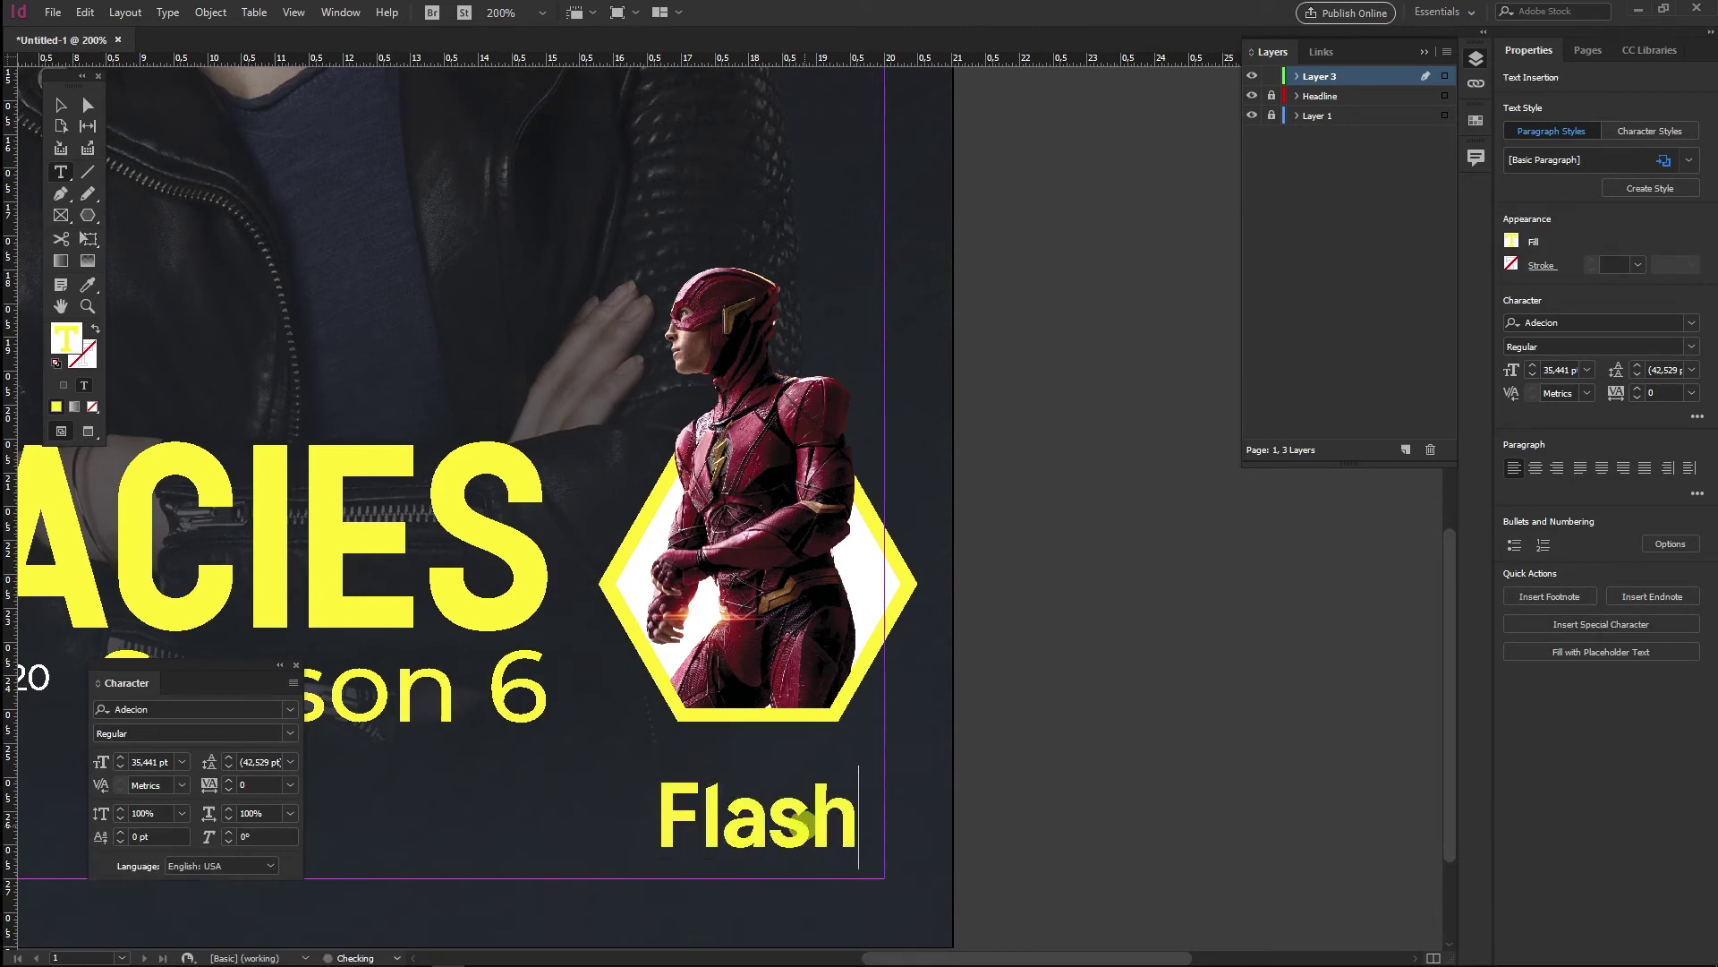
left_click(1008, 821)
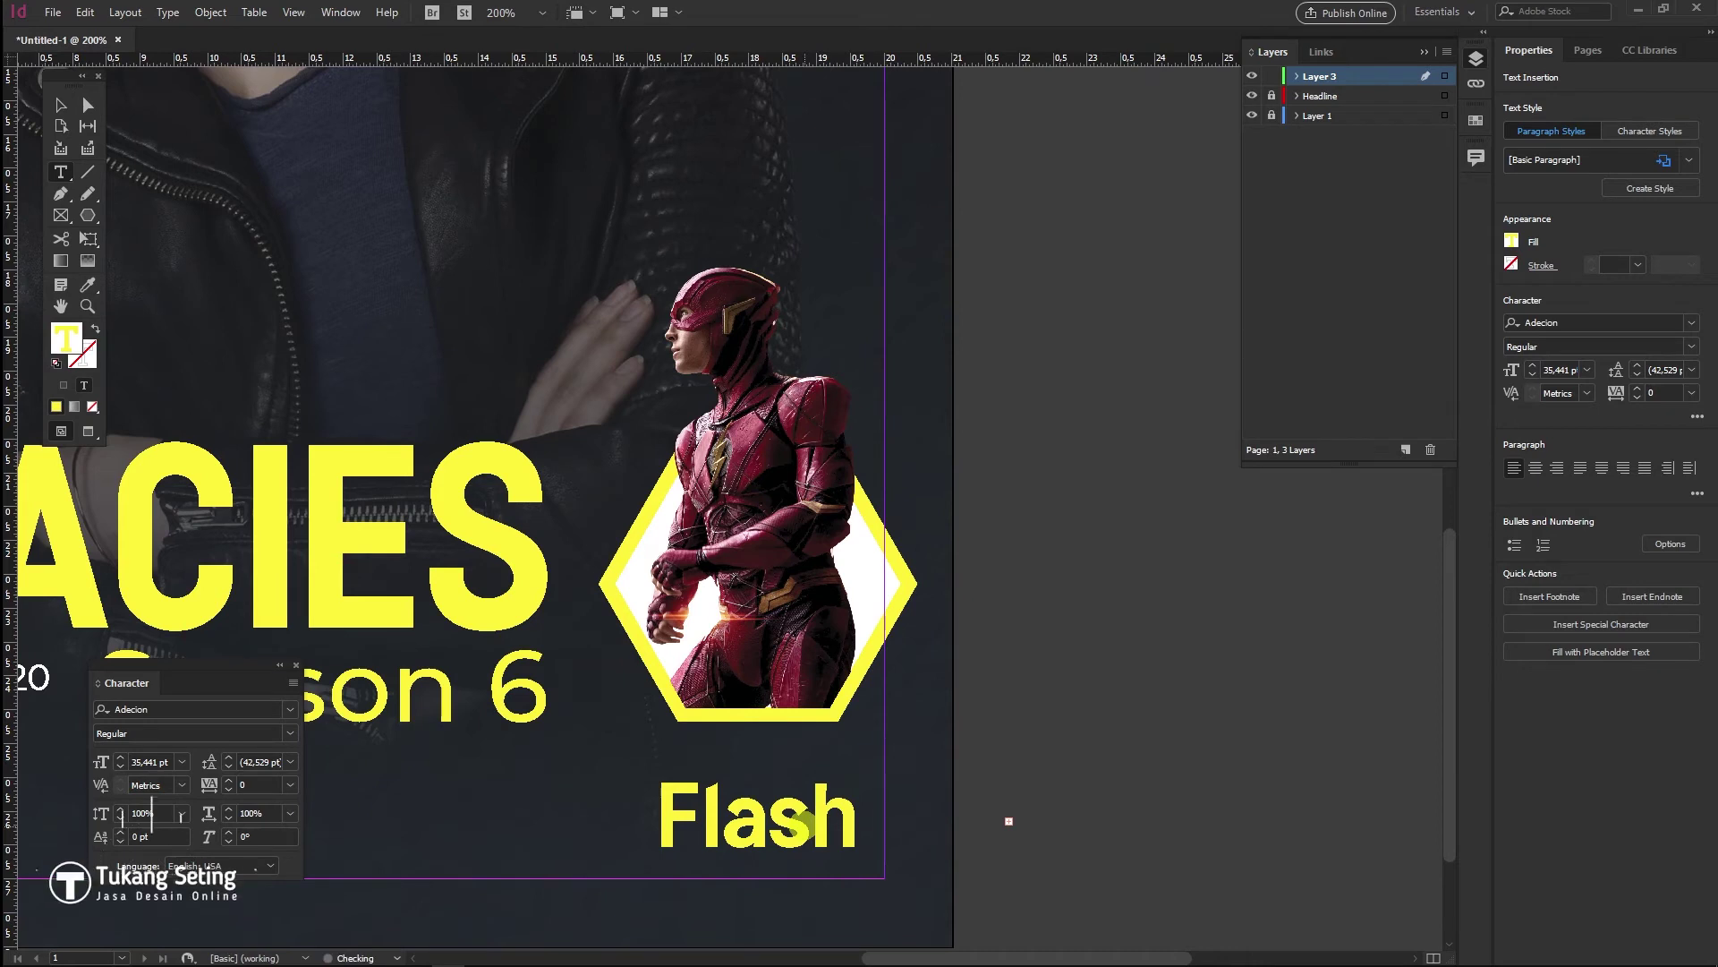
double_click(664, 777)
left_click(54, 109)
left_click_drag(837, 845, 1148, 779)
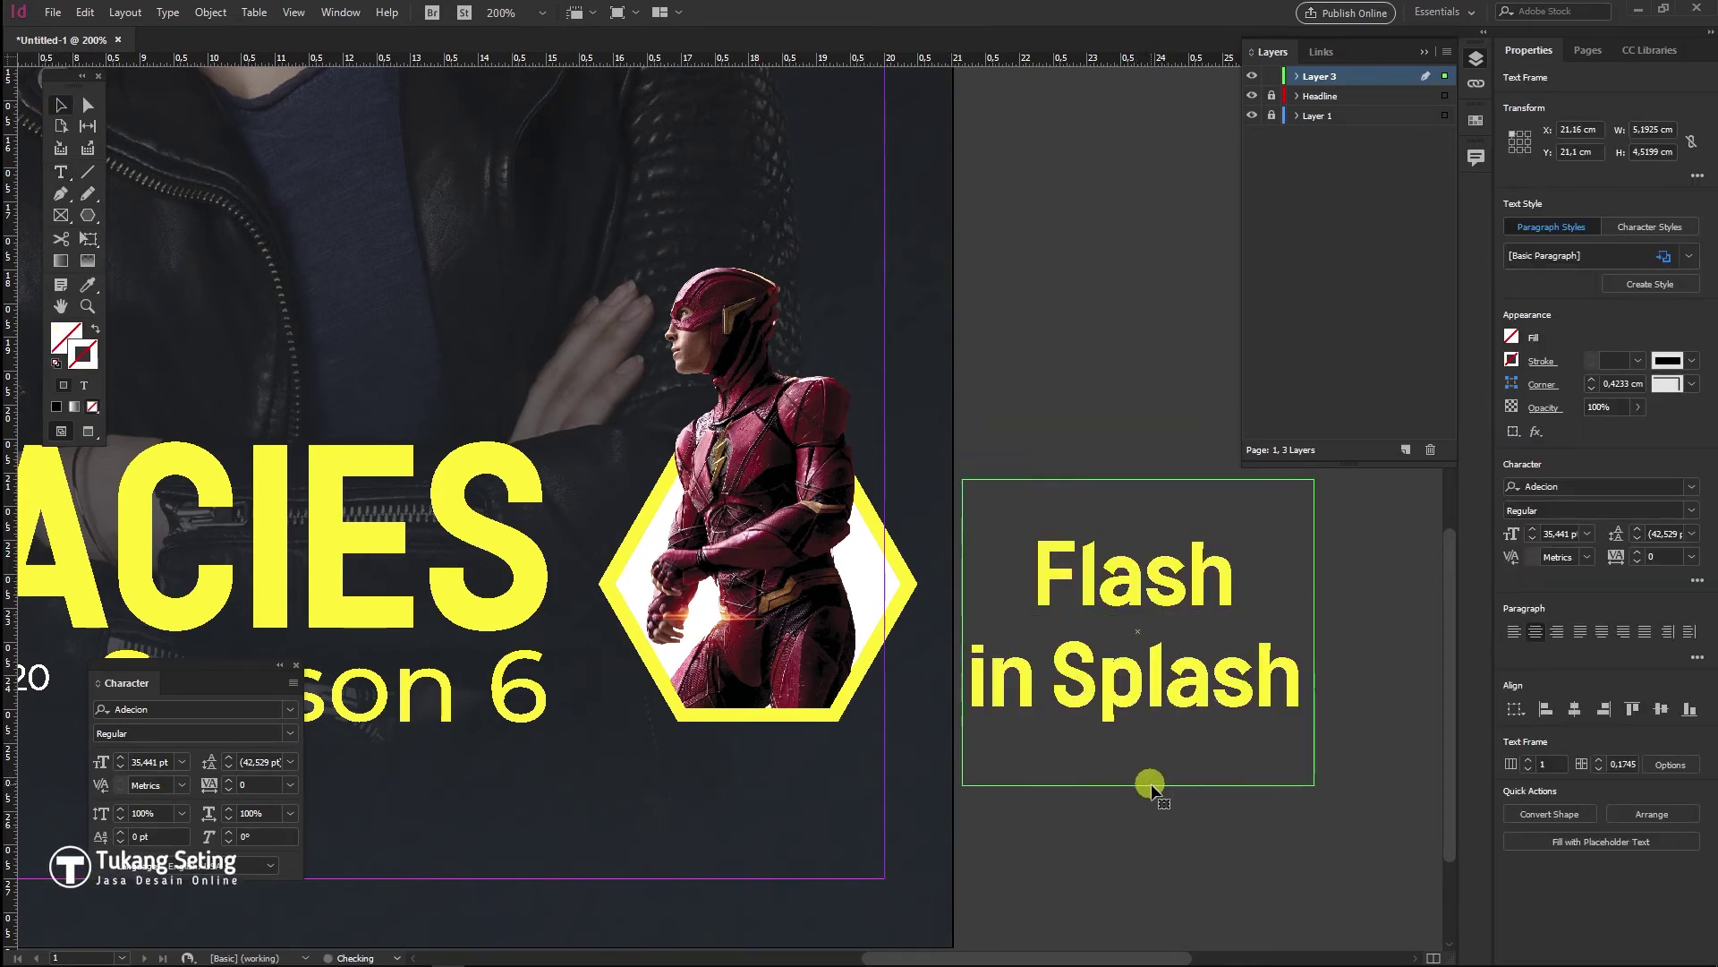
Set the Flash in Splash caption's leading to 33 pt and its text fill to white
double_click(1136, 788)
key("ctrl+a")
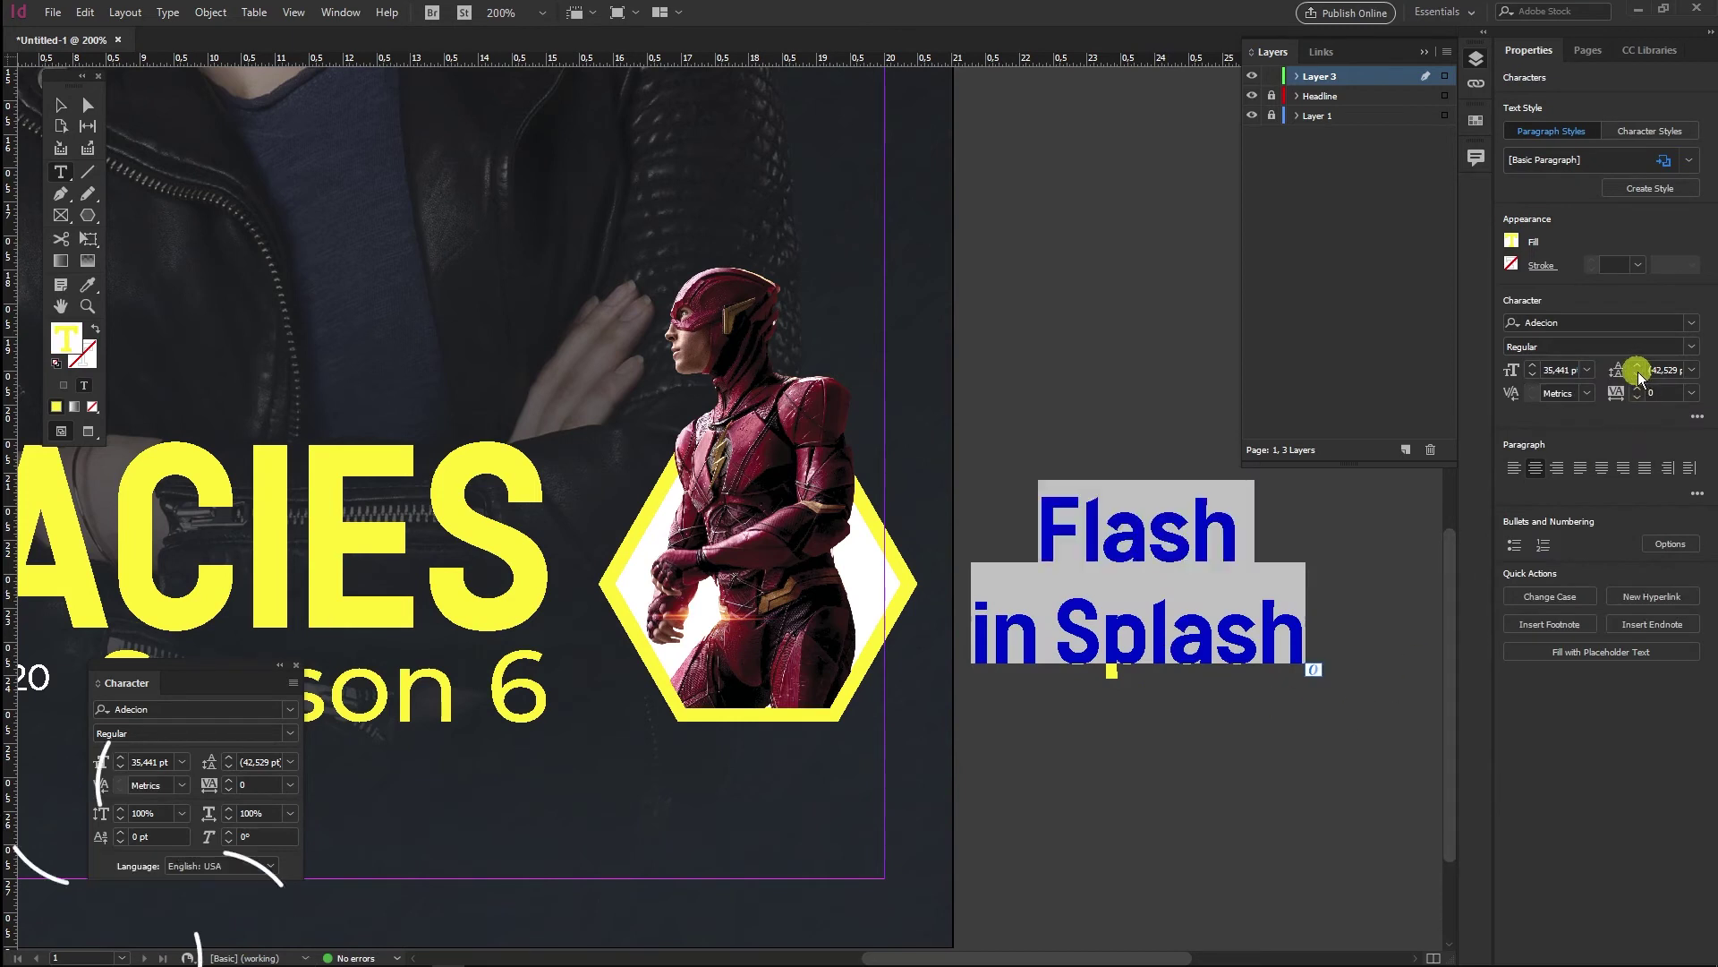
left_click(1638, 375)
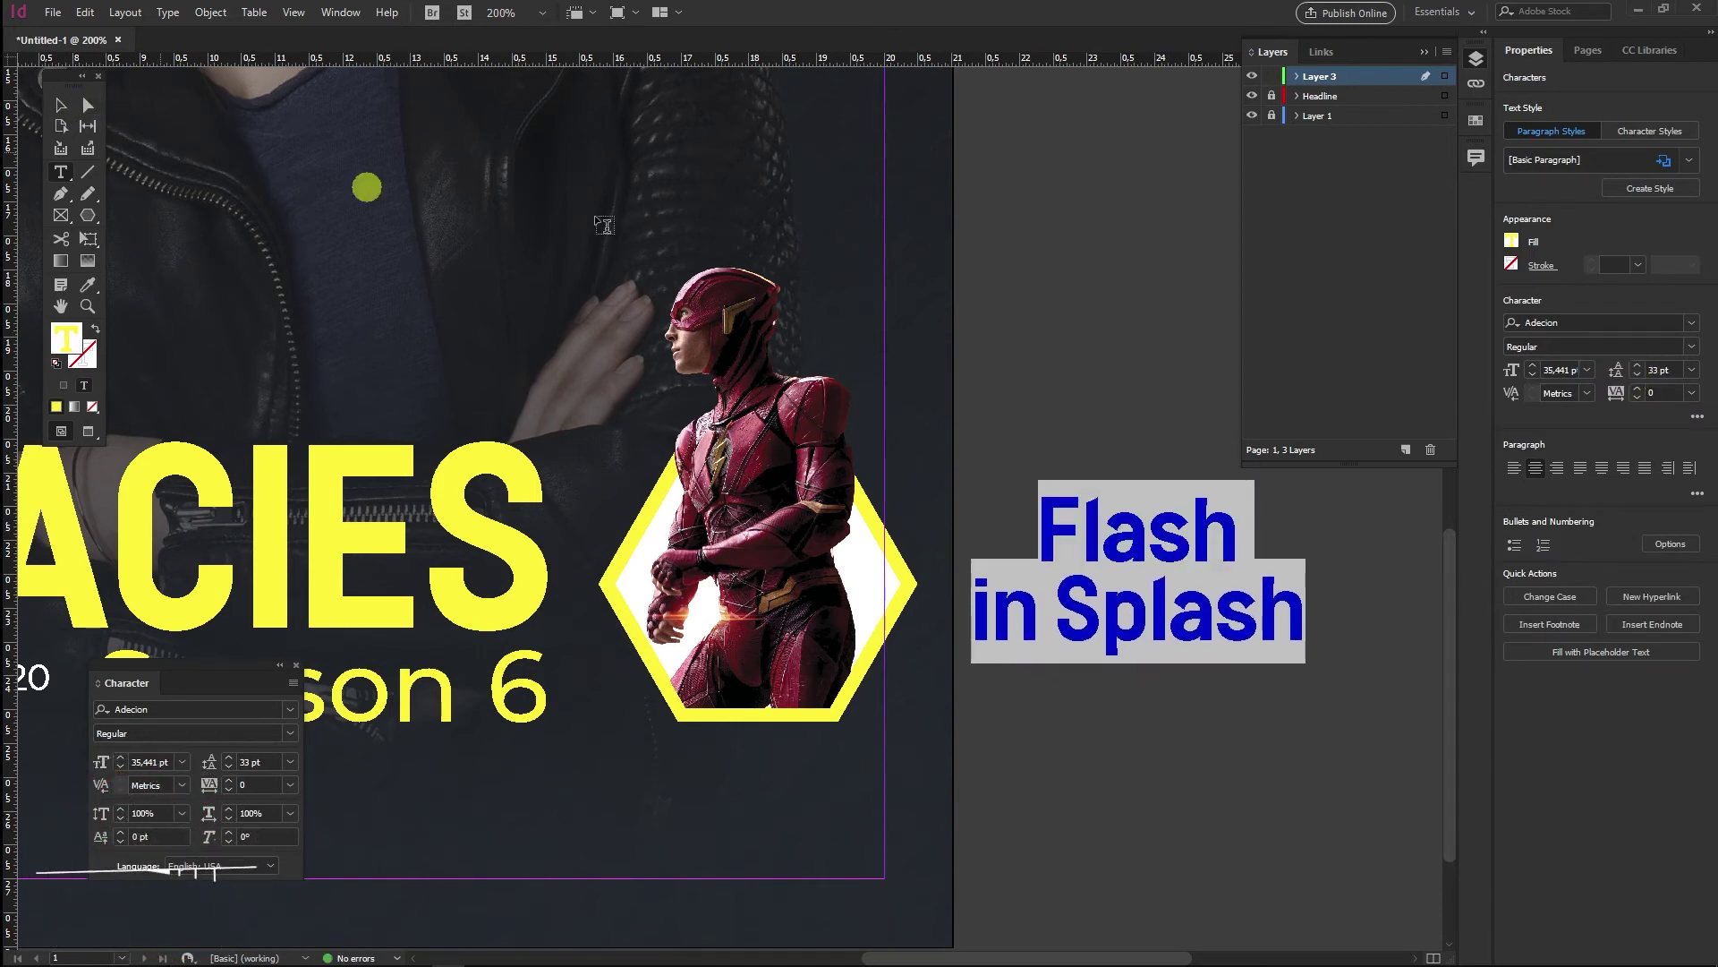
double_click(66, 338)
left_click(749, 449)
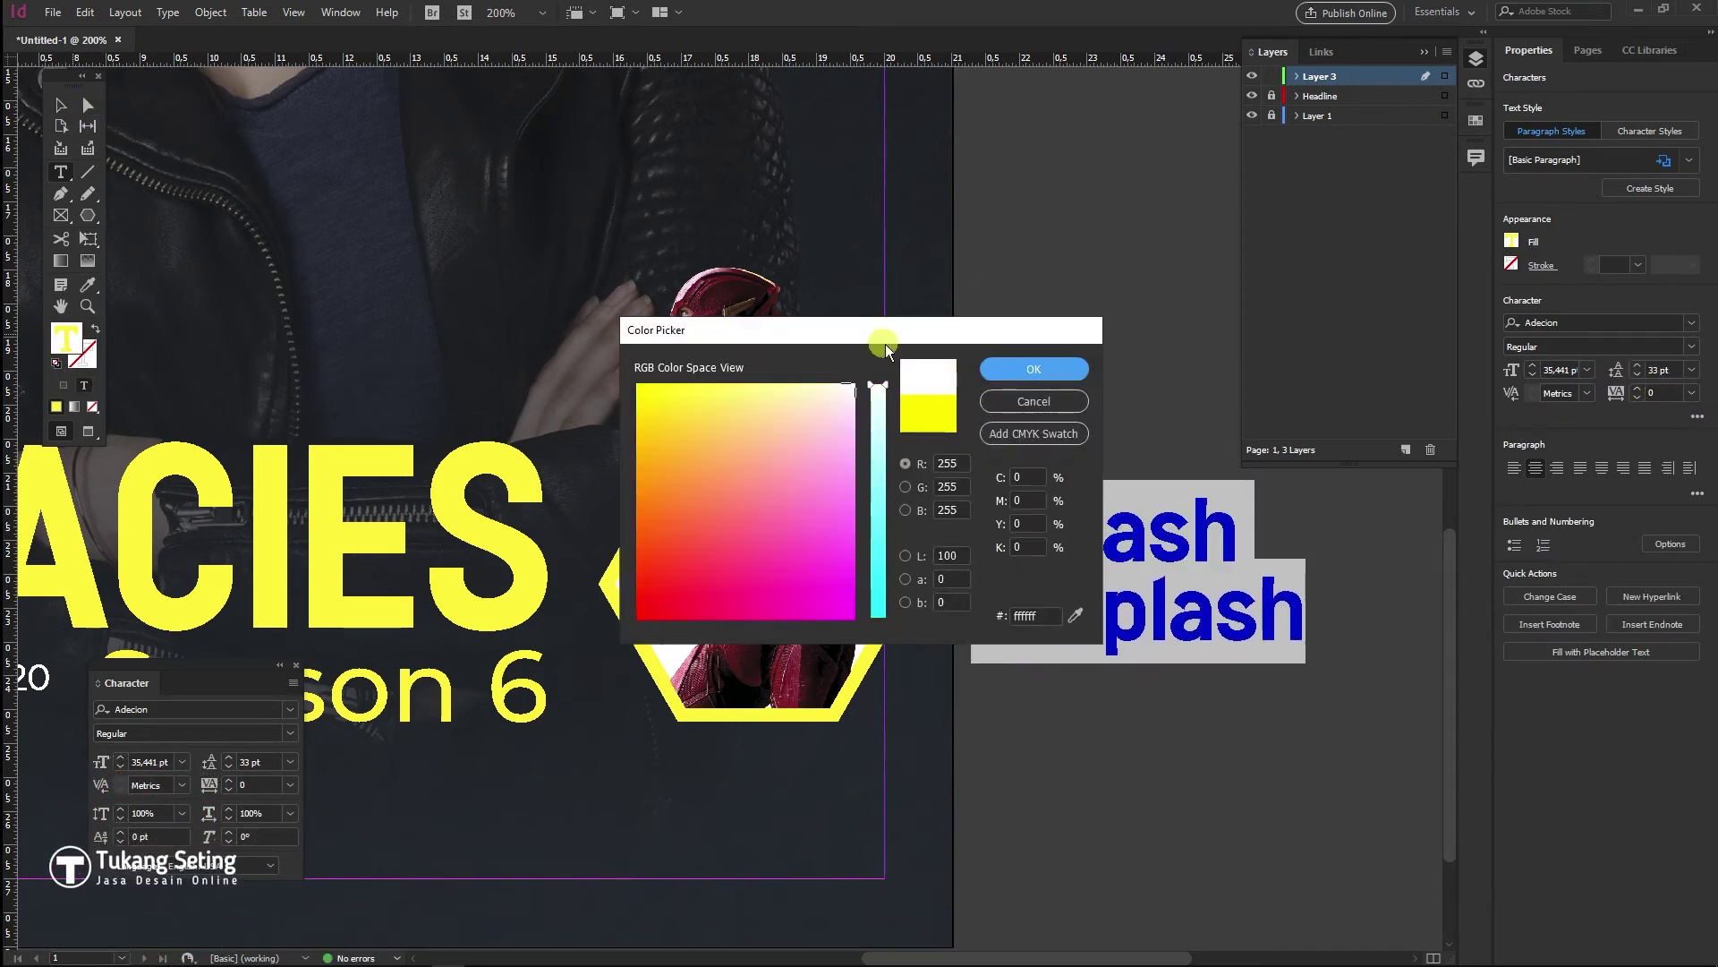
left_click(1055, 374)
Try to apply a black stroke to the caption through its text frame
left_click(59, 108)
double_click(83, 355)
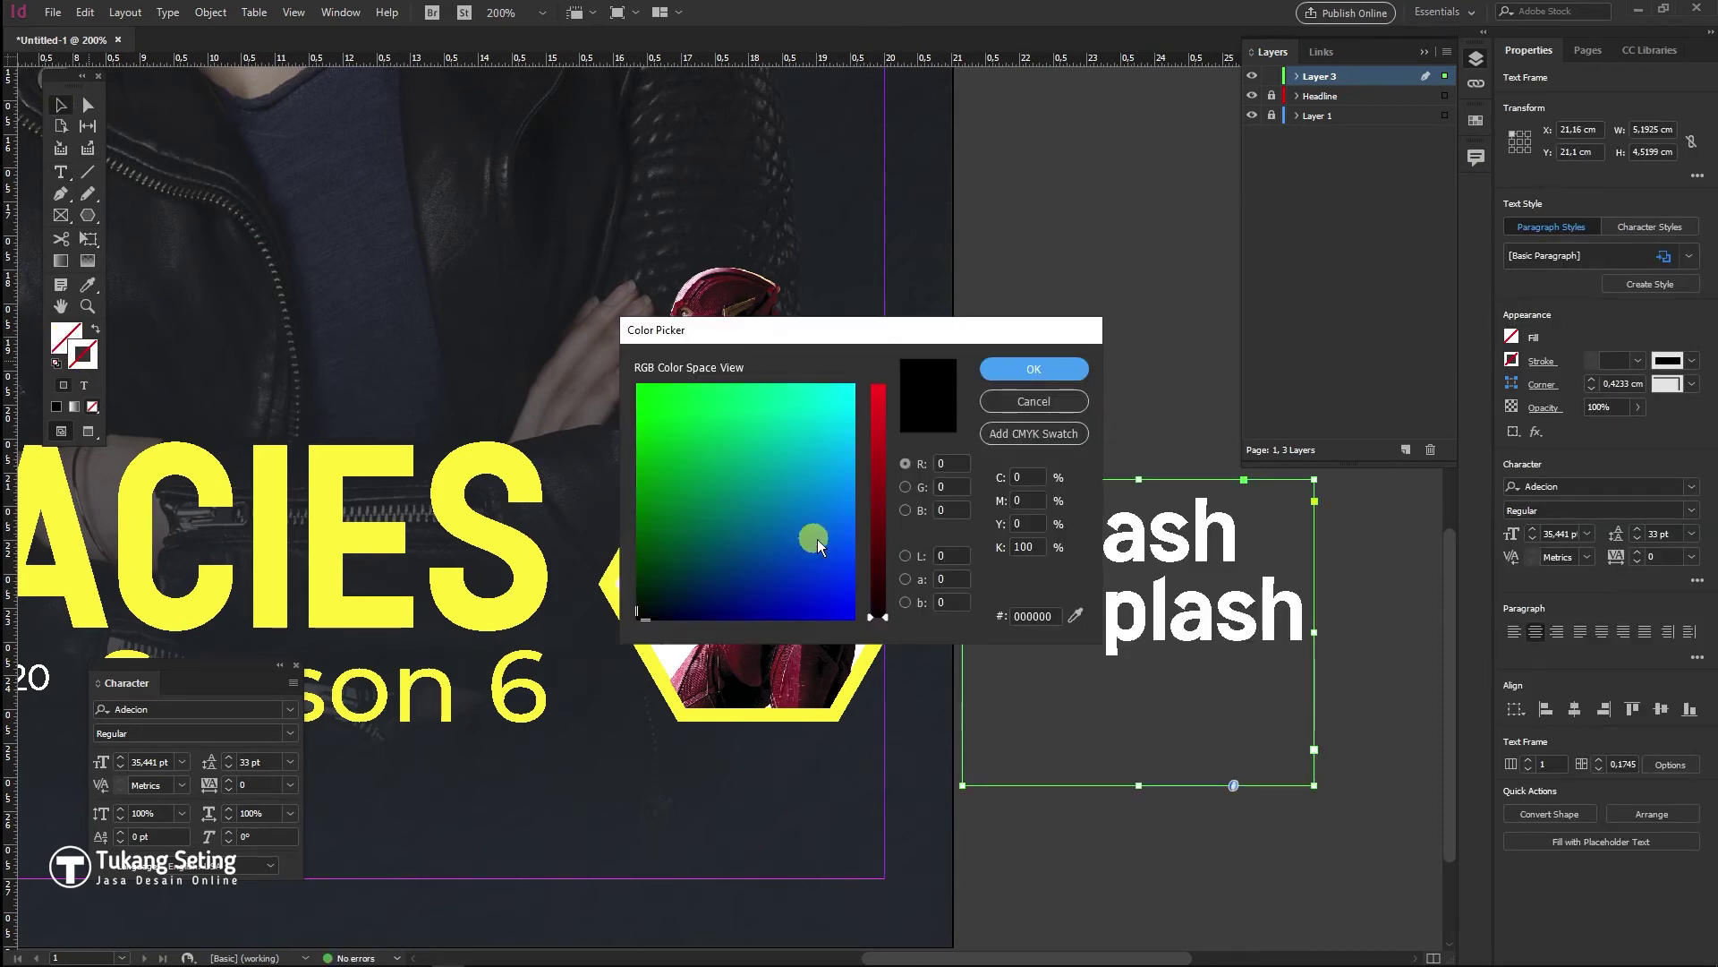
left_click(1036, 371)
Give all of the Flash in Splash caption's characters a 1 pt black stroke
triple_click(1180, 613)
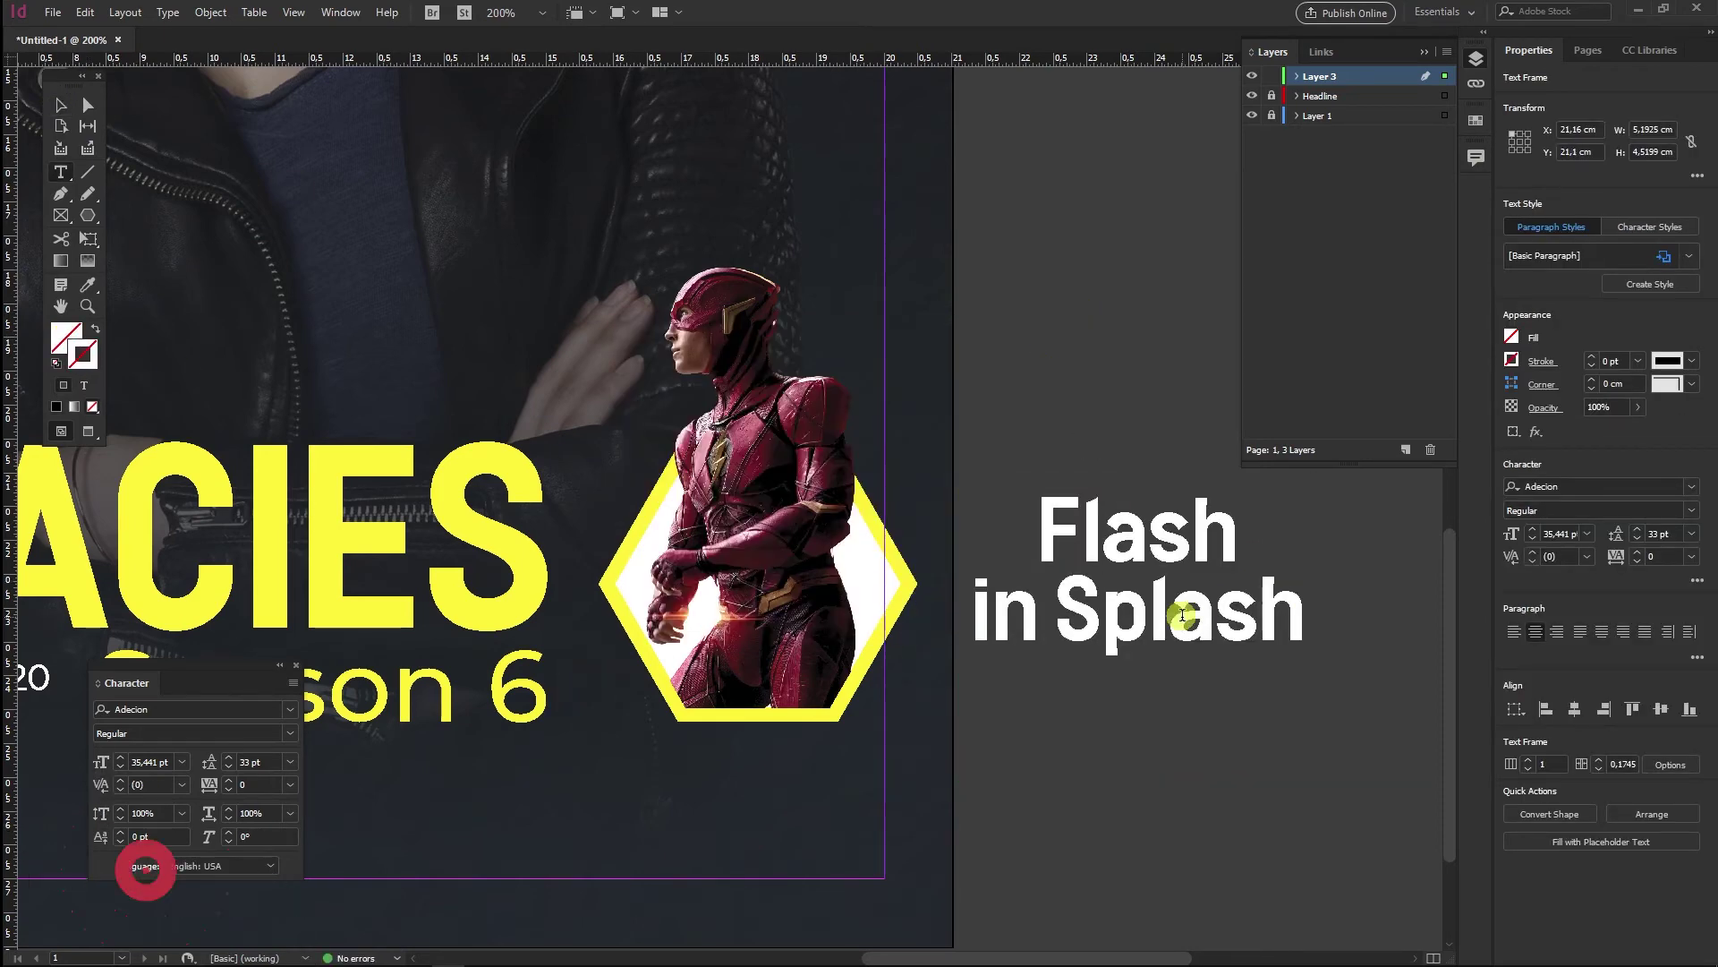
left_click(1017, 528)
double_click(1163, 607)
key("ctrl+a")
left_click(1613, 431)
left_click(1541, 266)
left_click(1414, 283)
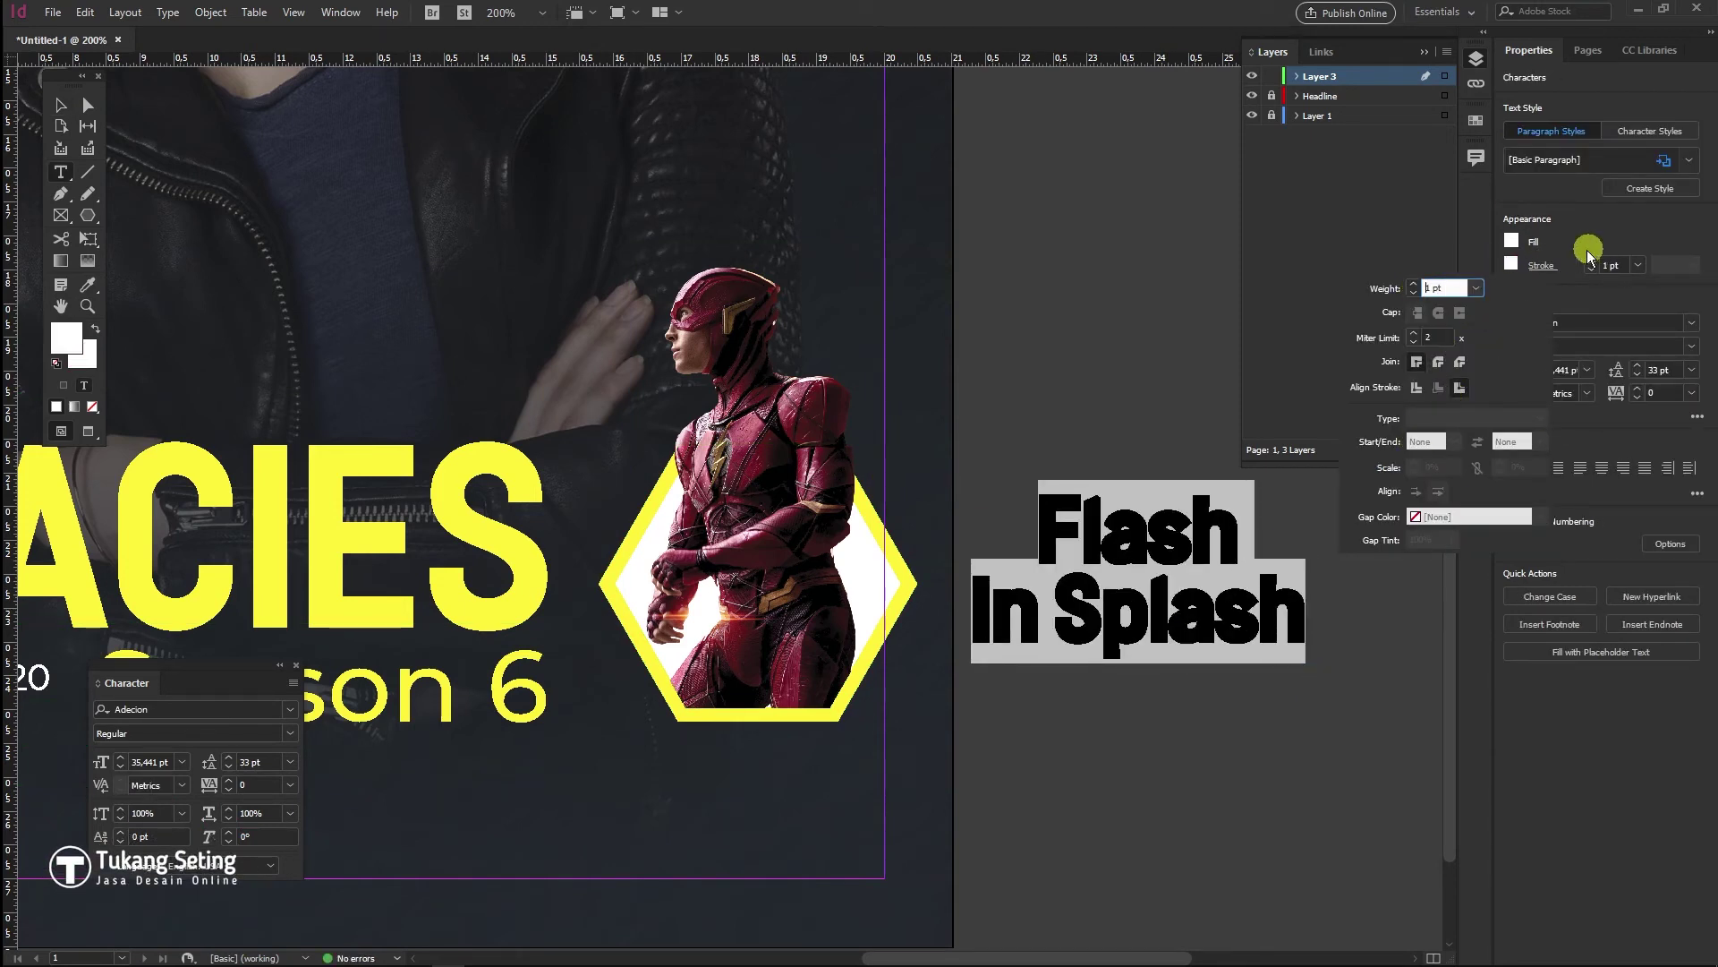
left_click(1512, 264)
double_click(81, 358)
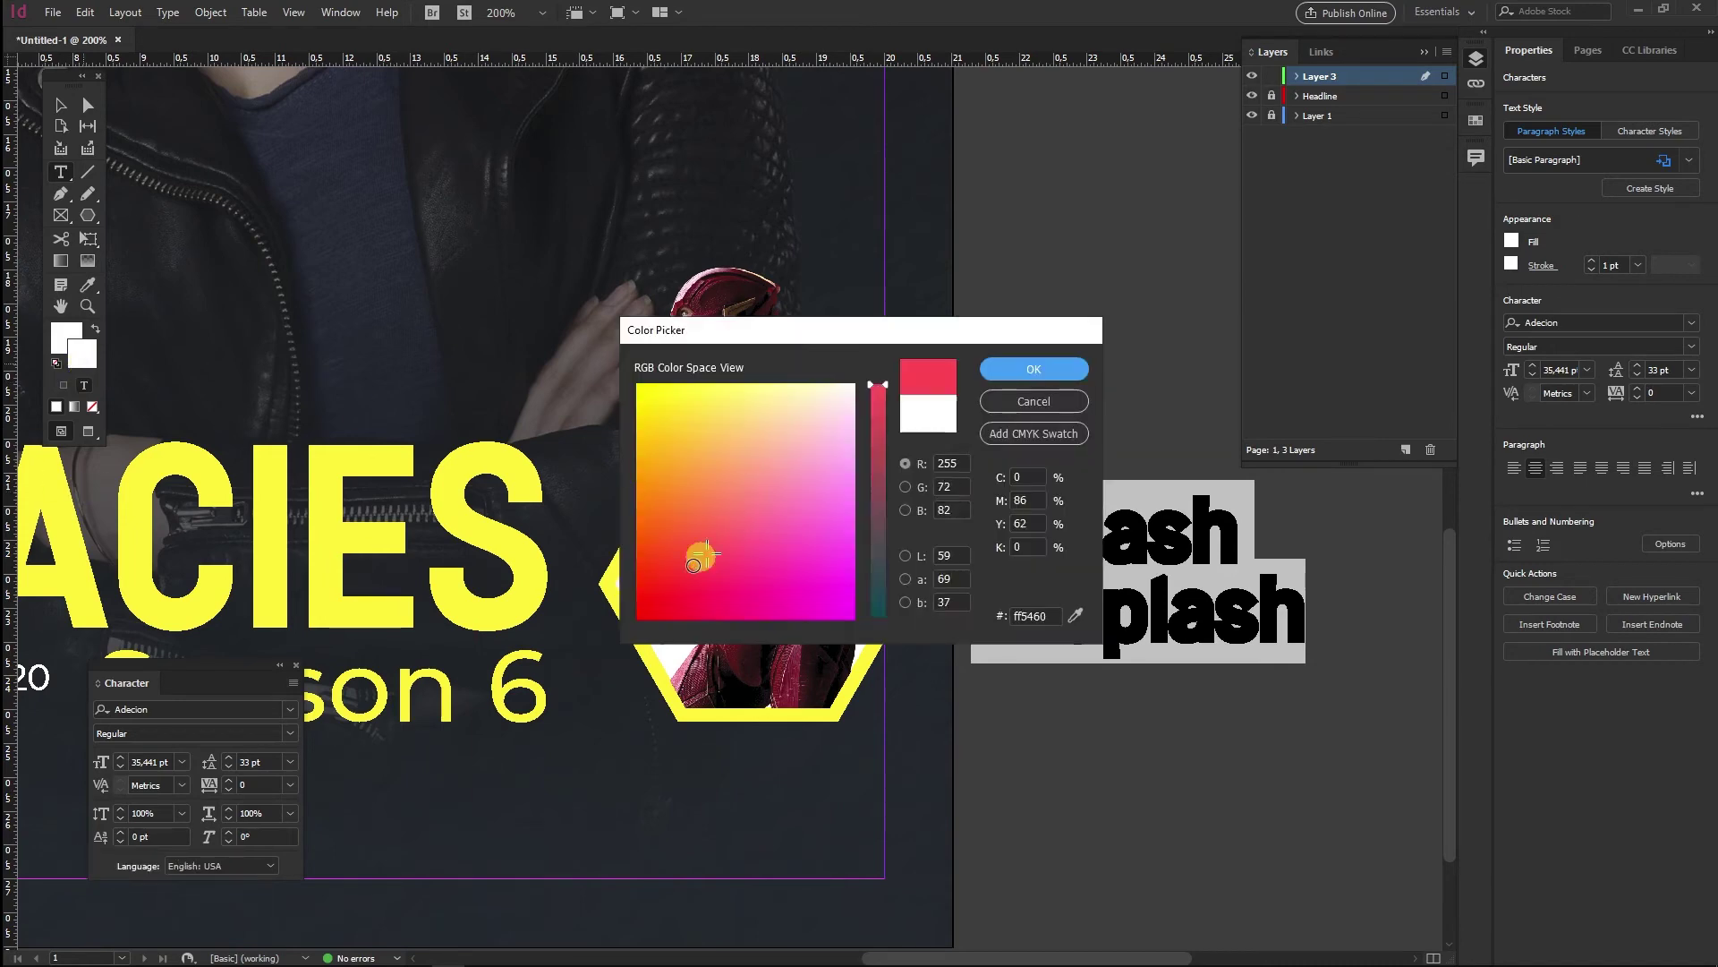
left_click(1043, 372)
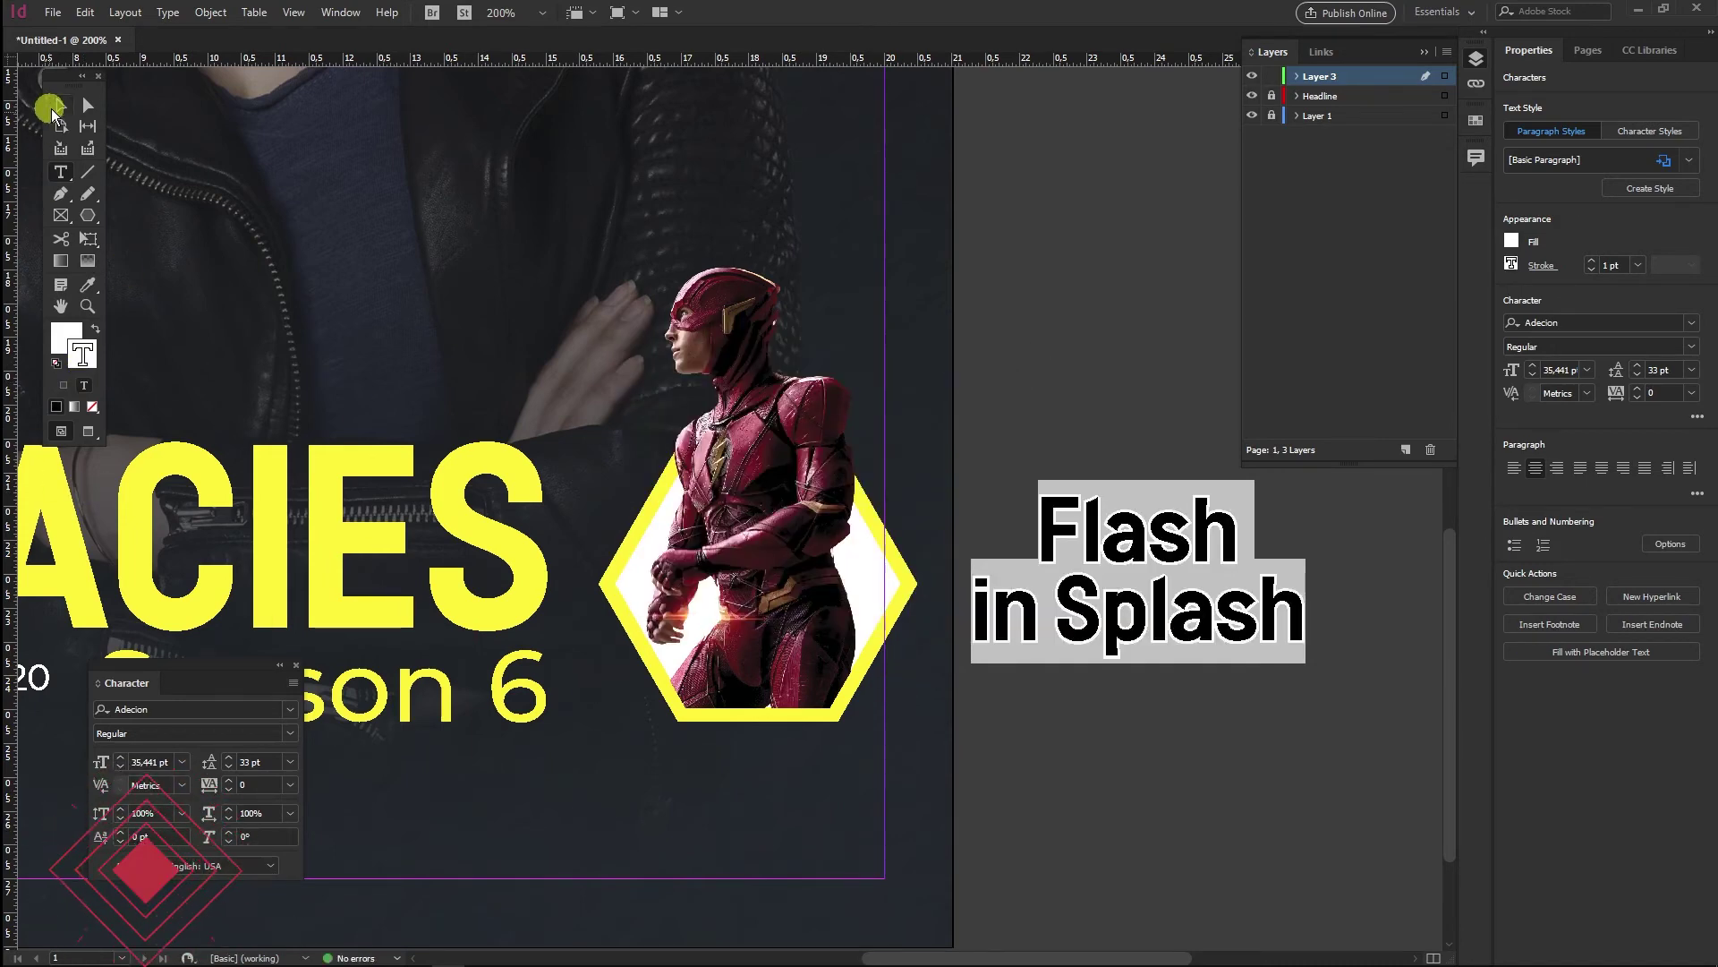
Bring the caption to the front over the hexagon's lower edge and scale it to about 3.8 cm wide
left_click(59, 104)
left_click_drag(1138, 792, 895, 835)
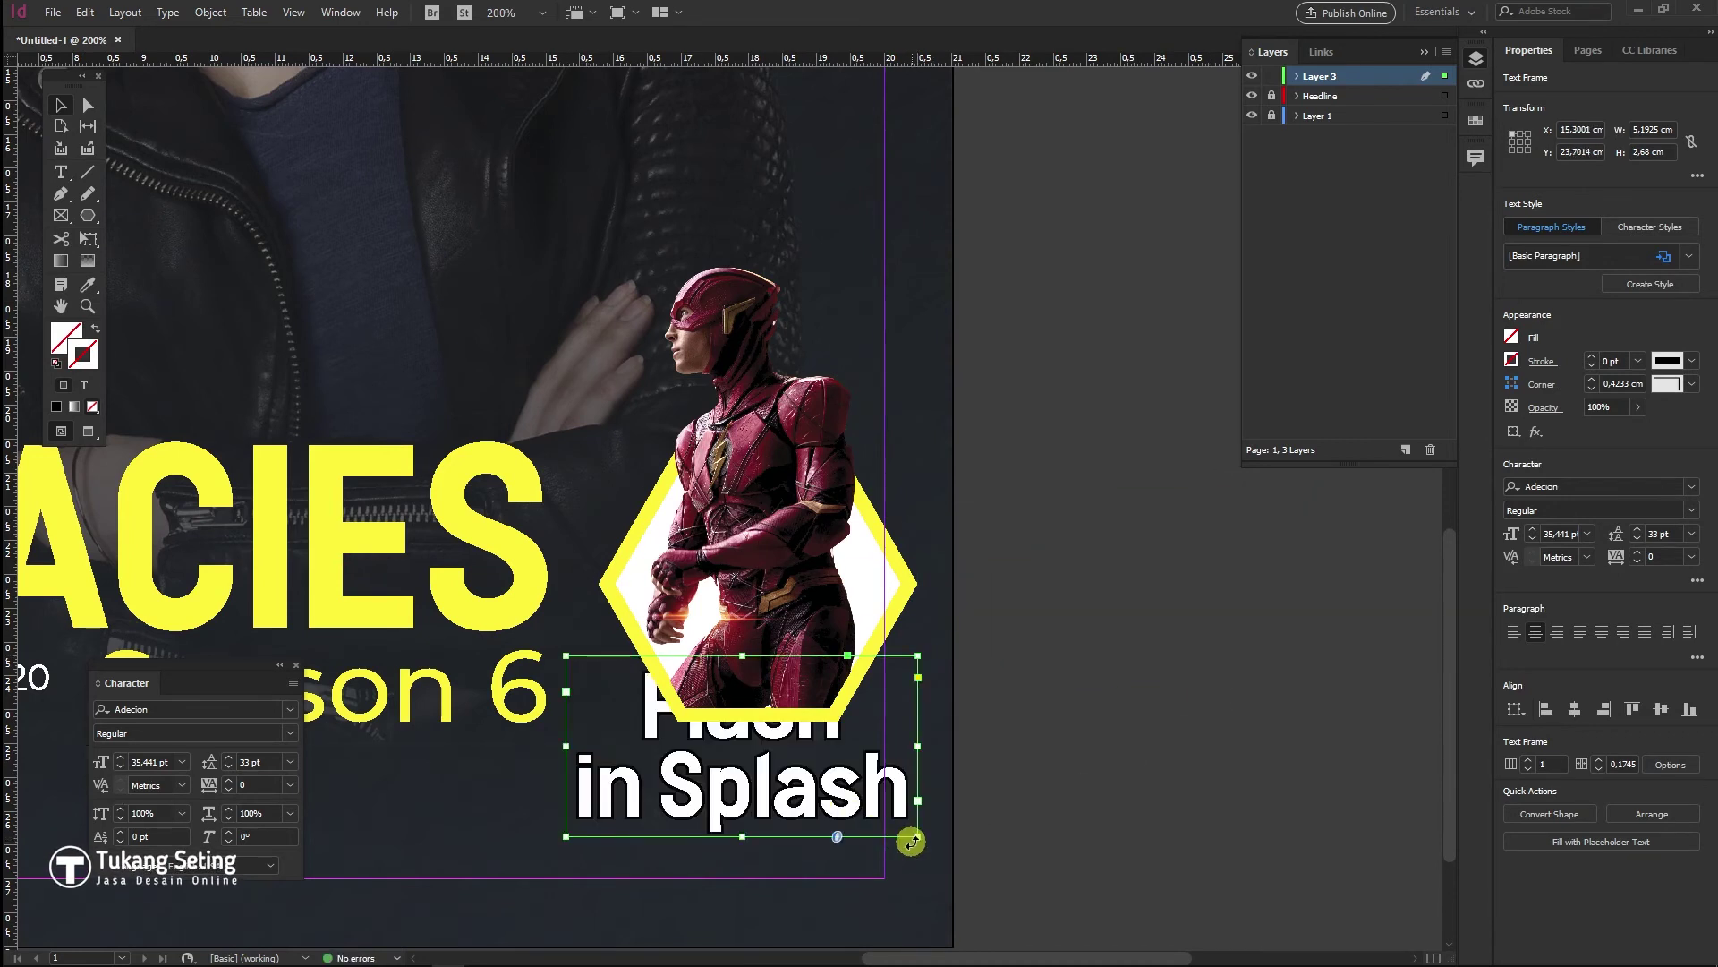
key("ctrl+shift+bracketright")
left_click_drag(919, 834, 831, 765)
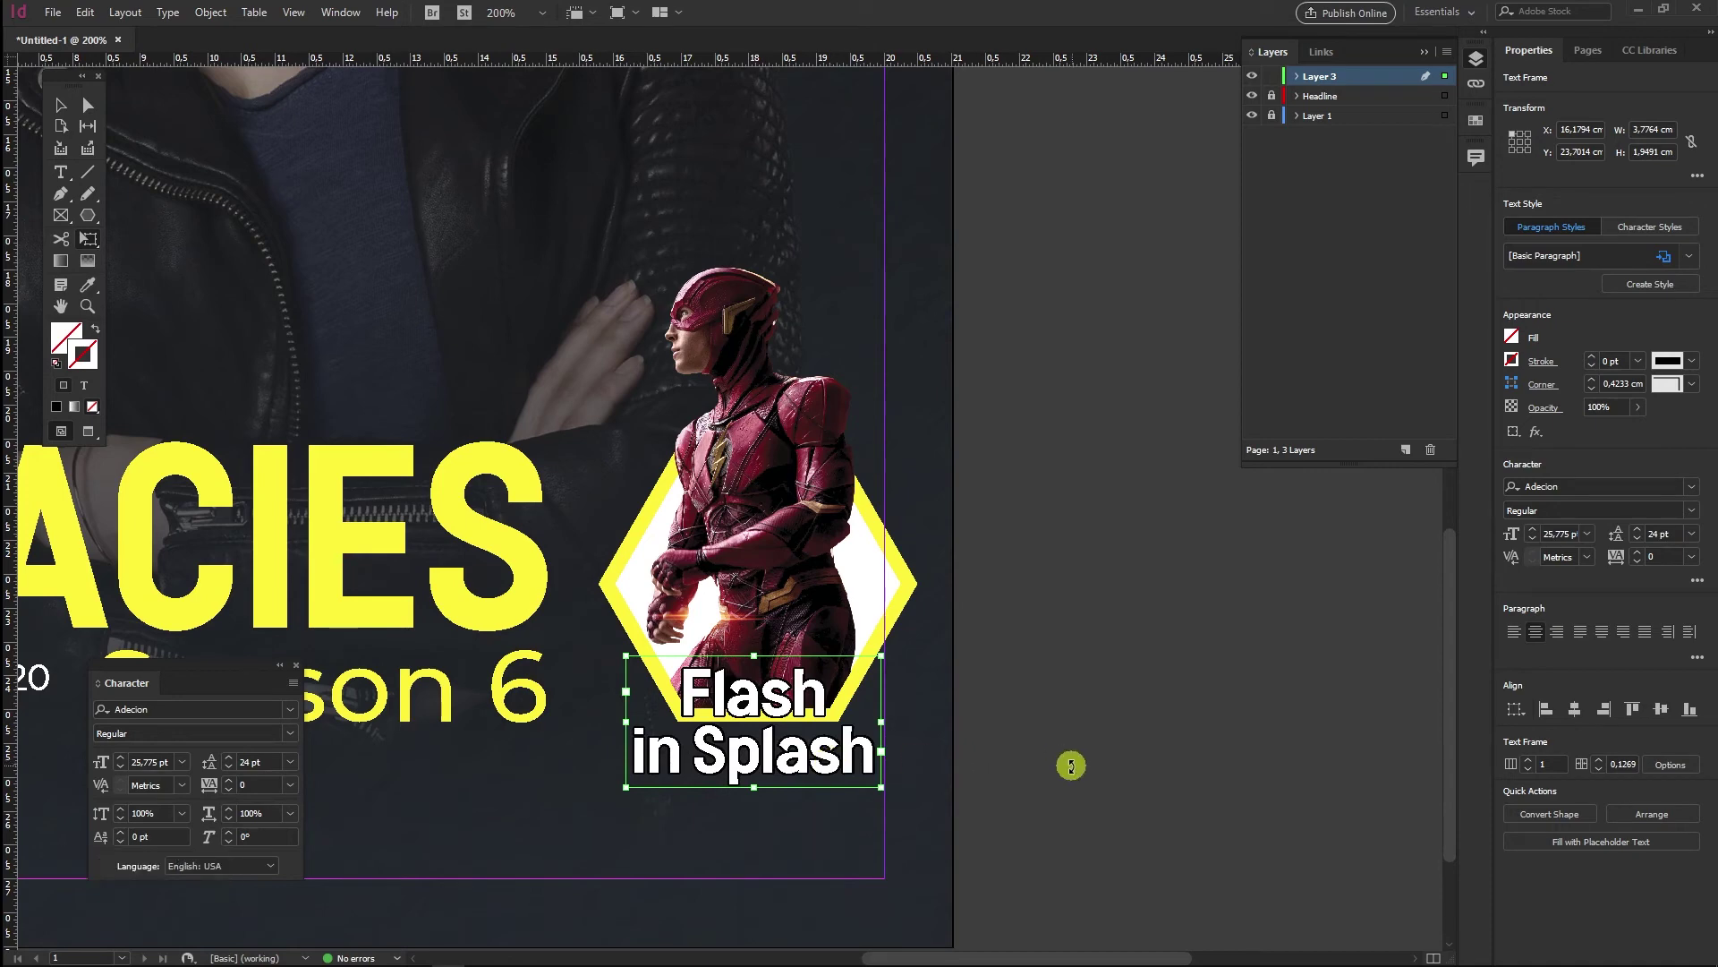
left_click_drag(768, 763, 767, 775)
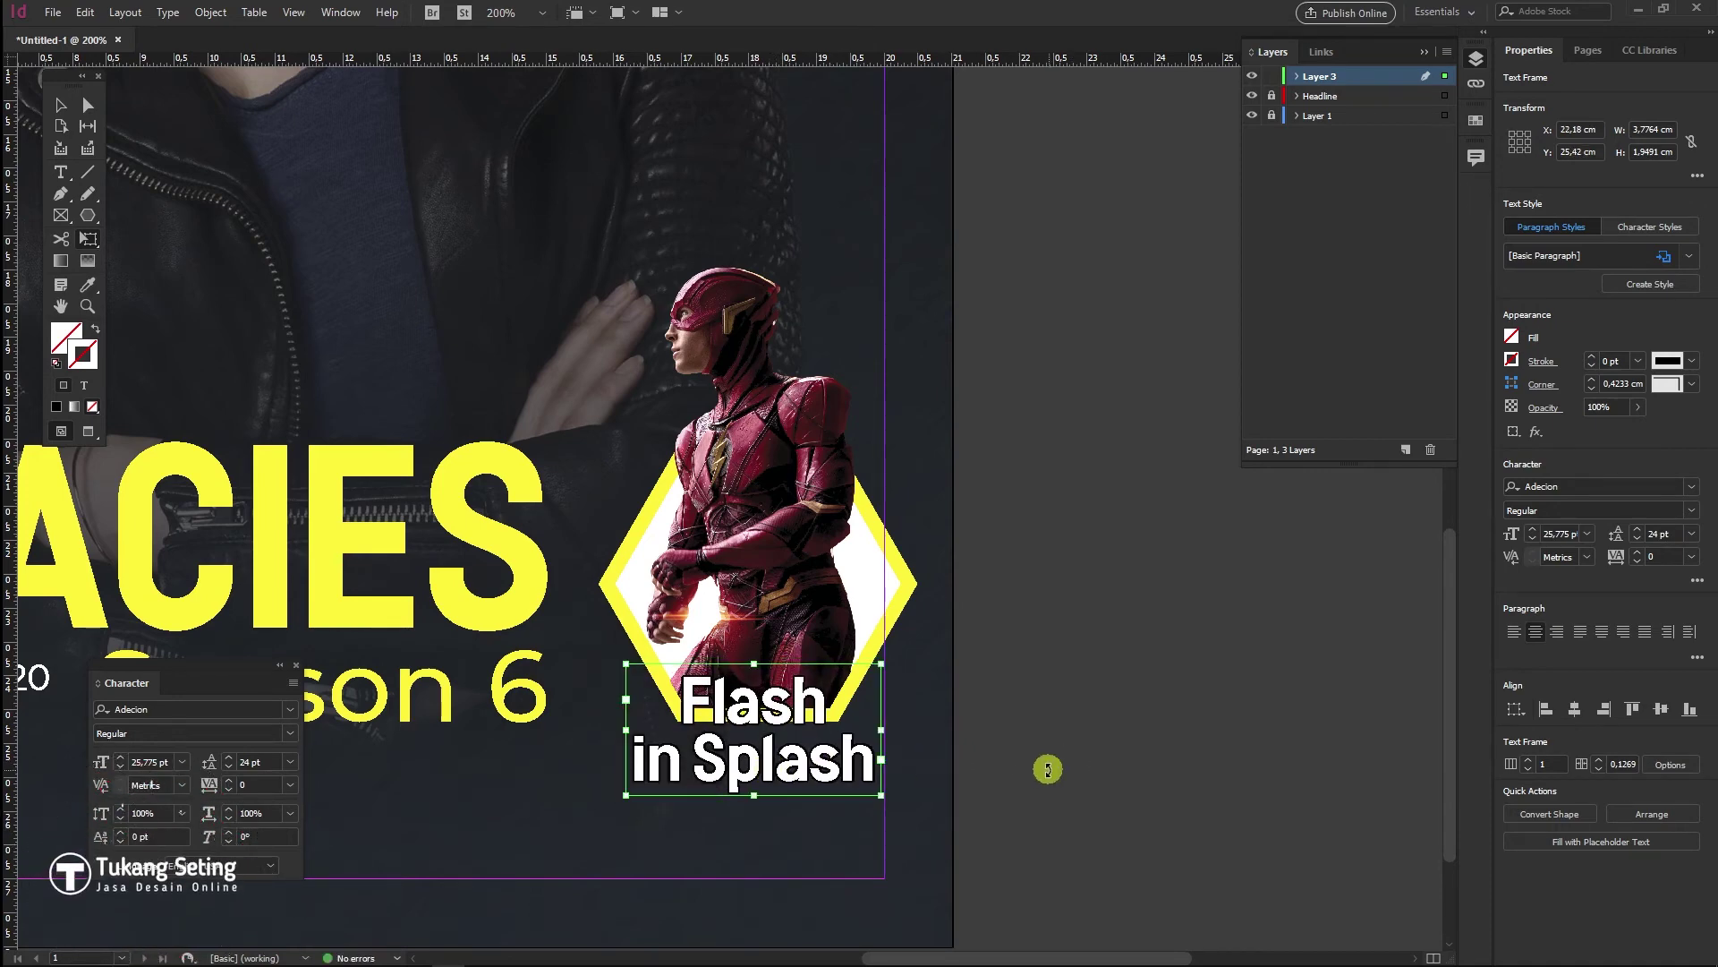
Duplicate the white Pg 20 teaser to the page's left margin above the jacket and replace the copy's text with Superman is
key("ctrl+minus")
key("ctrl+minus")
key("ctrl+minus")
left_click_drag(630, 464, 818, 637)
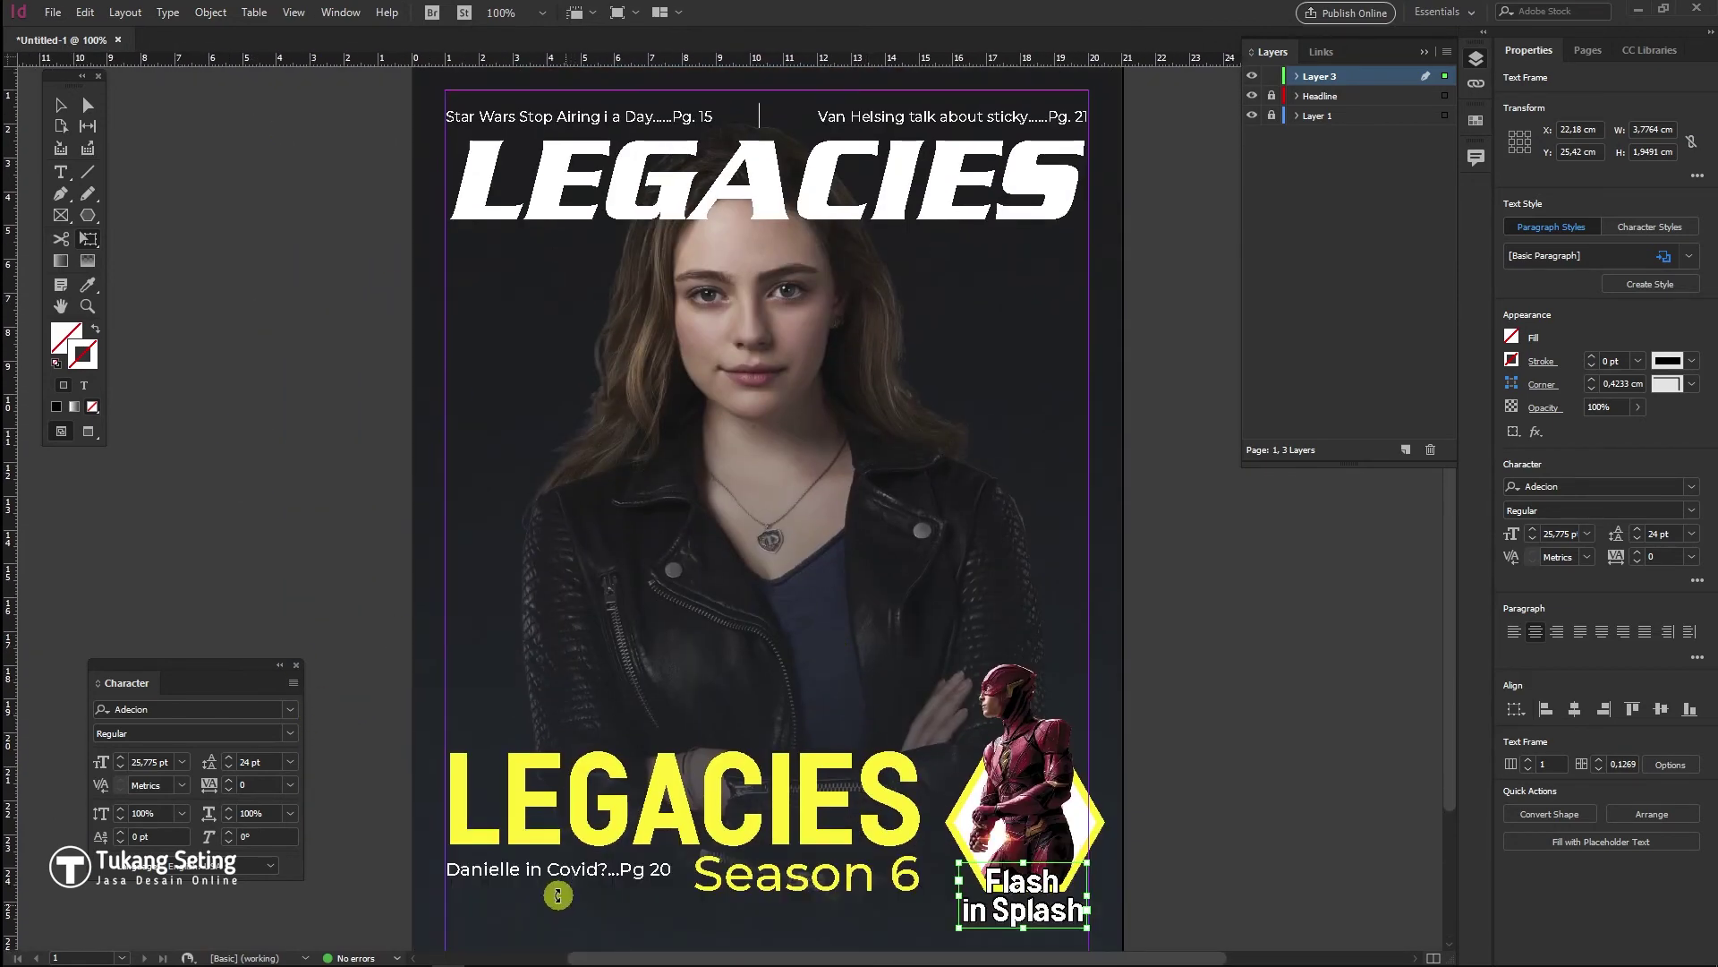
left_click(230, 295)
left_click_drag(472, 870, 468, 439)
double_click(468, 439)
key("ctrl+a")
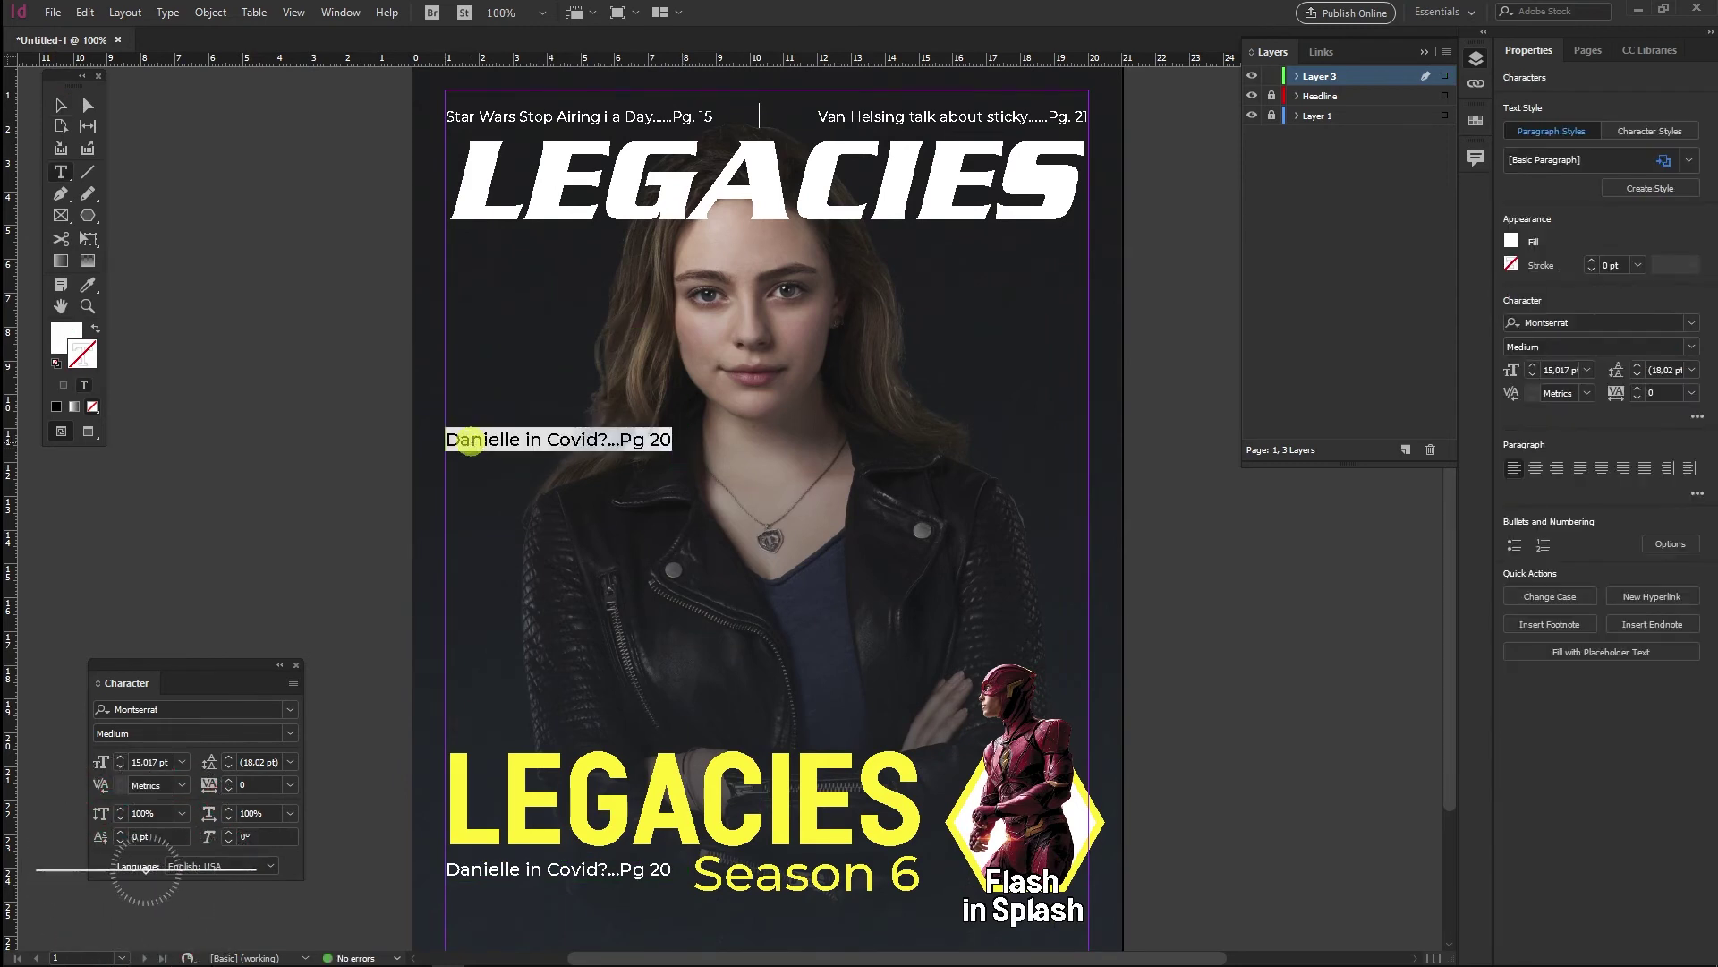
type("Superman is")
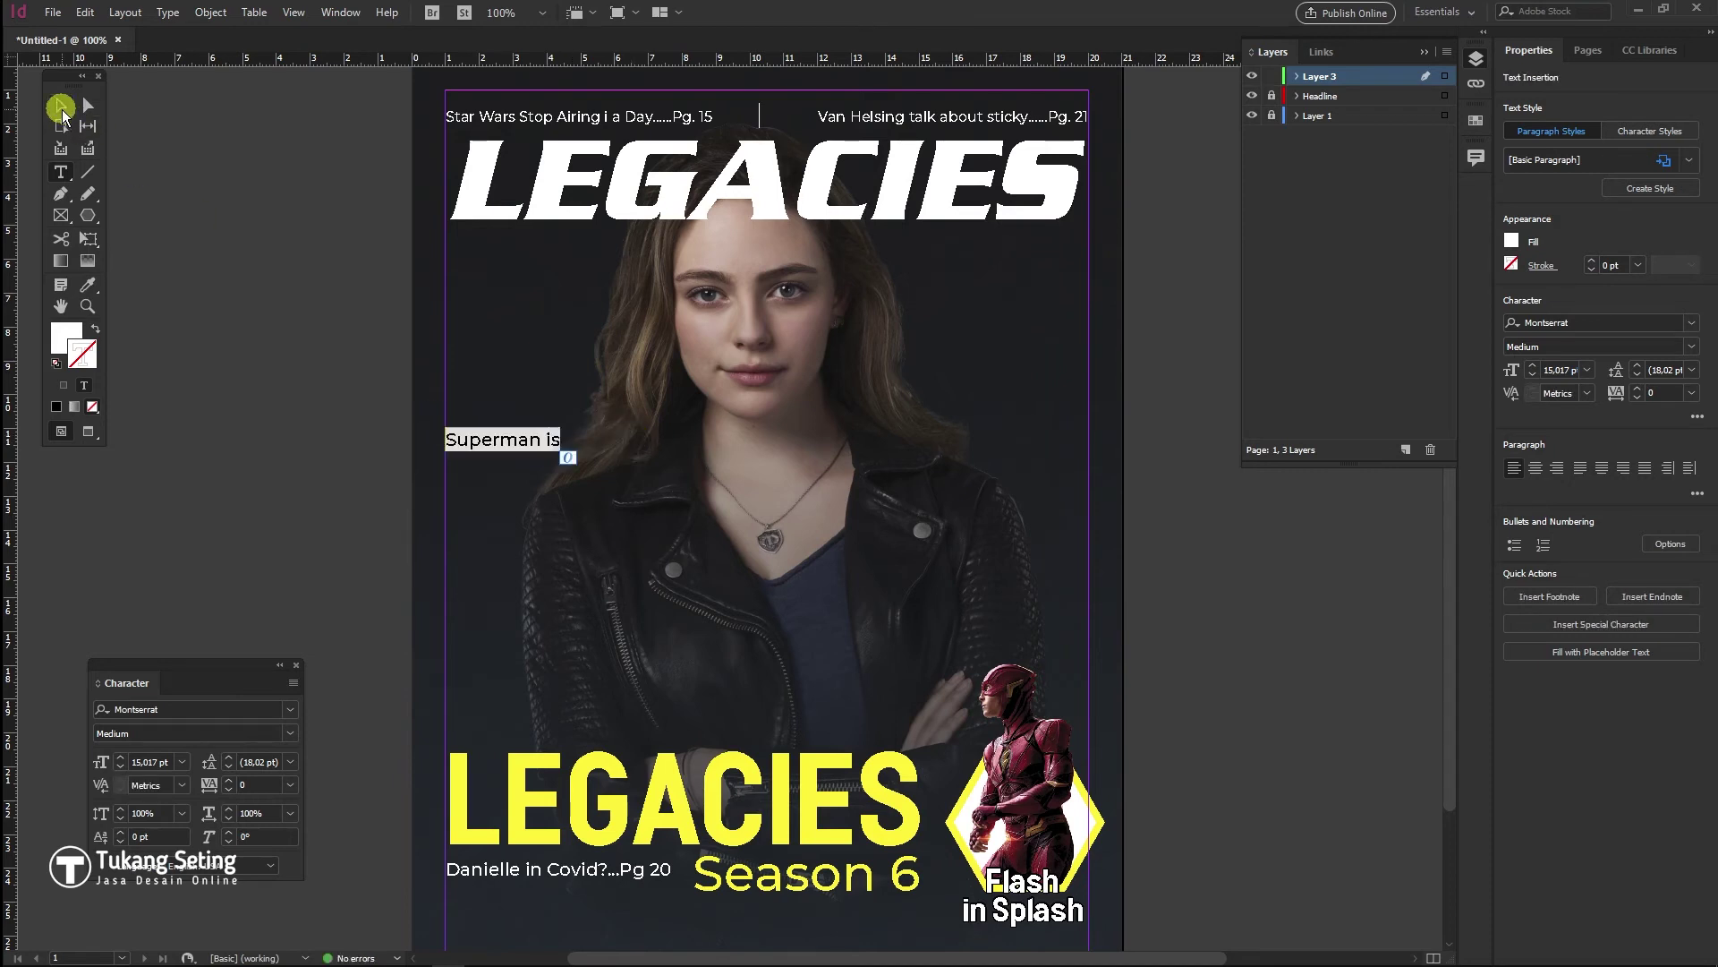
Enlarge the Superman is text to about 19 pt
key("ctrl+shift+period")
key("ctrl+shift+period")
key("ctrl+shift+period")
Duplicate the Superman is line just below itself and replace the copy's text with DEAD?
left_click(518, 442)
left_click_drag(518, 442, 525, 491)
double_click(526, 494)
key("ctrl+a")
type("dead?")
triple_click(486, 494)
type("DEAD")
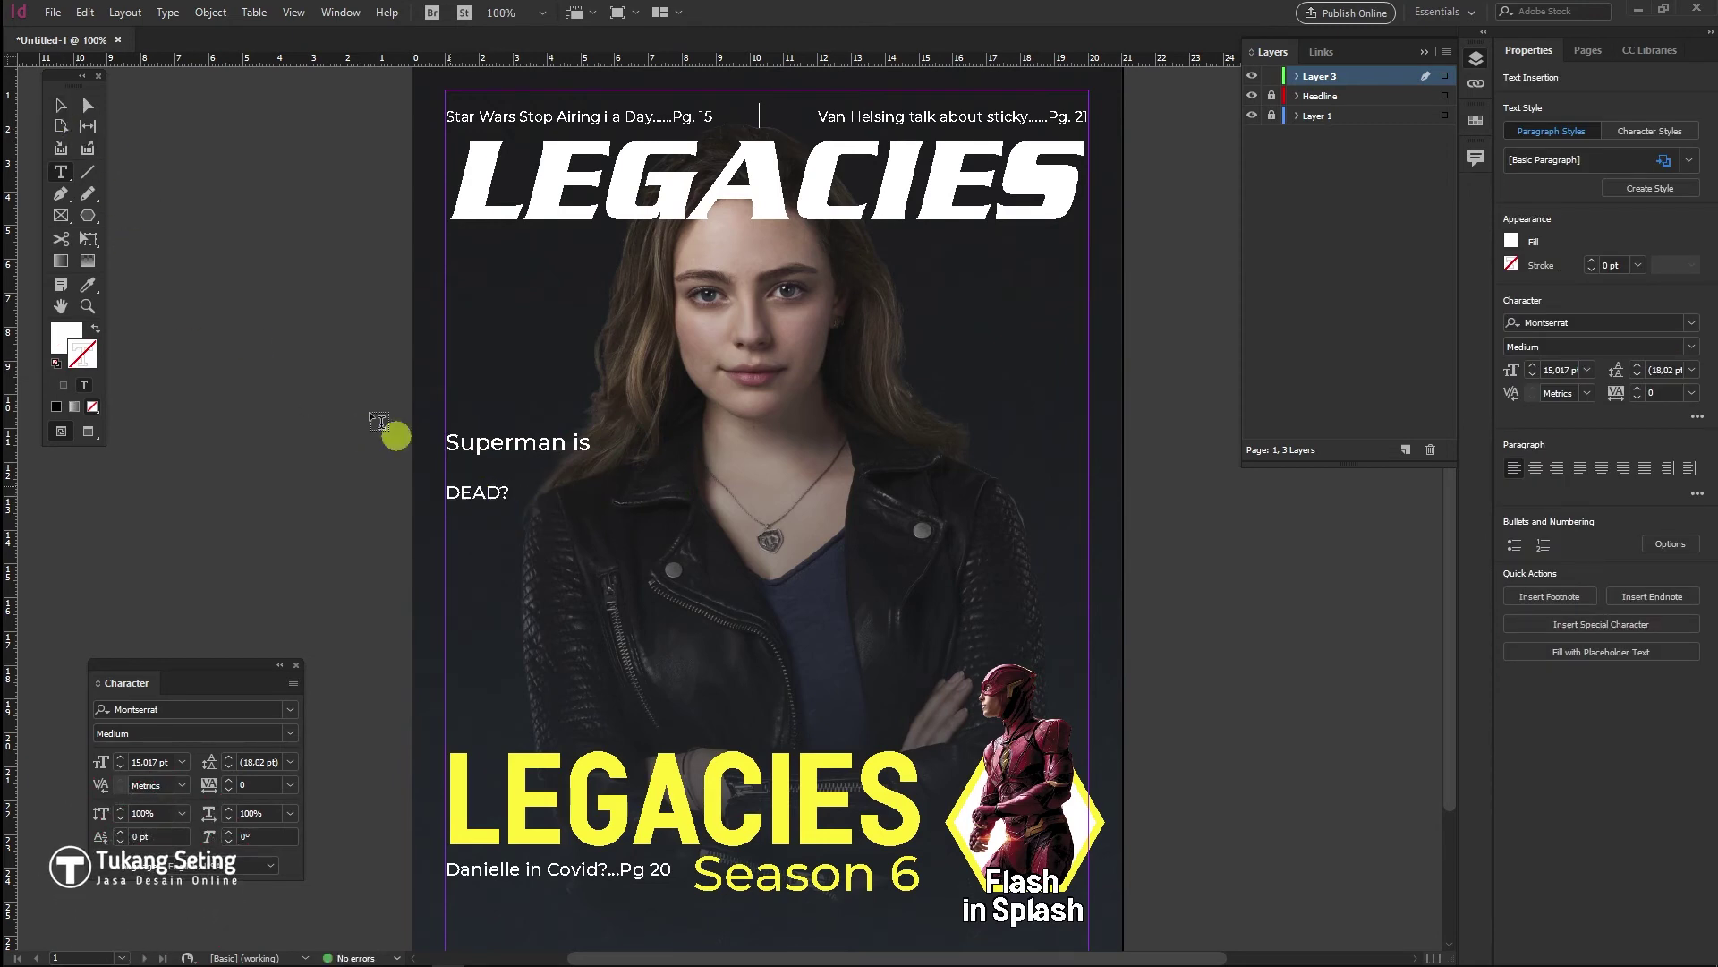
Set DEAD? in Montserrat Black and scale it to about 54 pt directly under Superman is
left_click(1691, 345)
left_click(1534, 592)
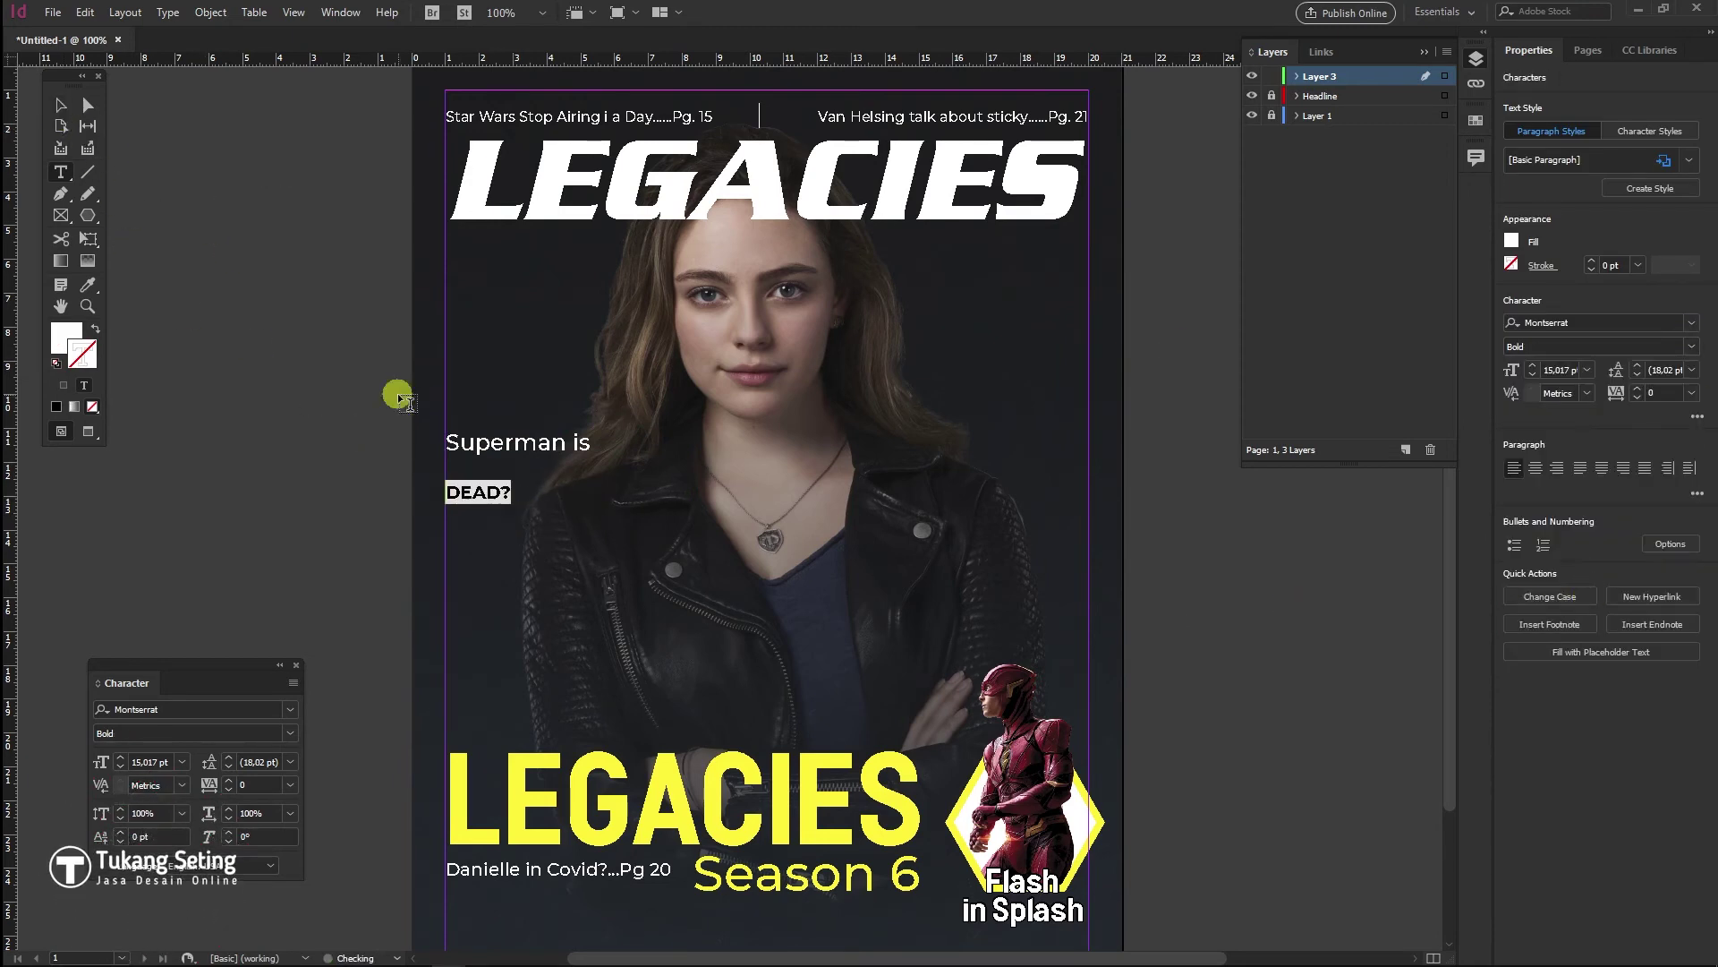
left_click(1691, 346)
left_click(1534, 663)
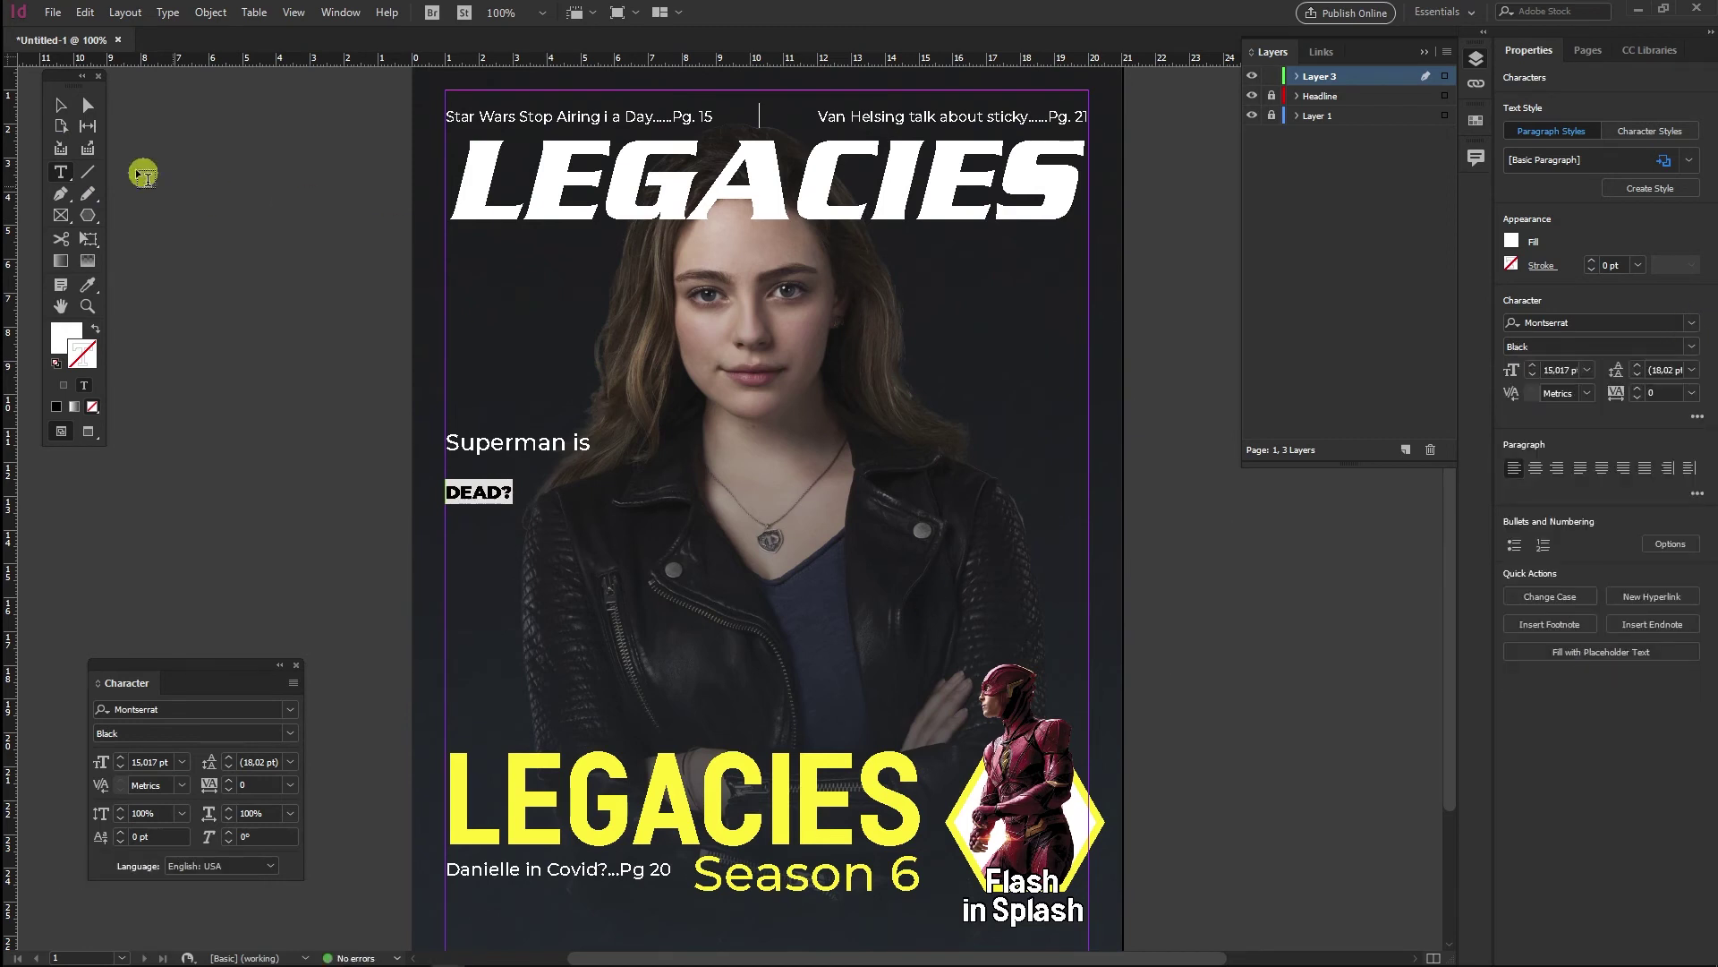
left_click(60, 104)
left_click_drag(684, 506, 616, 501)
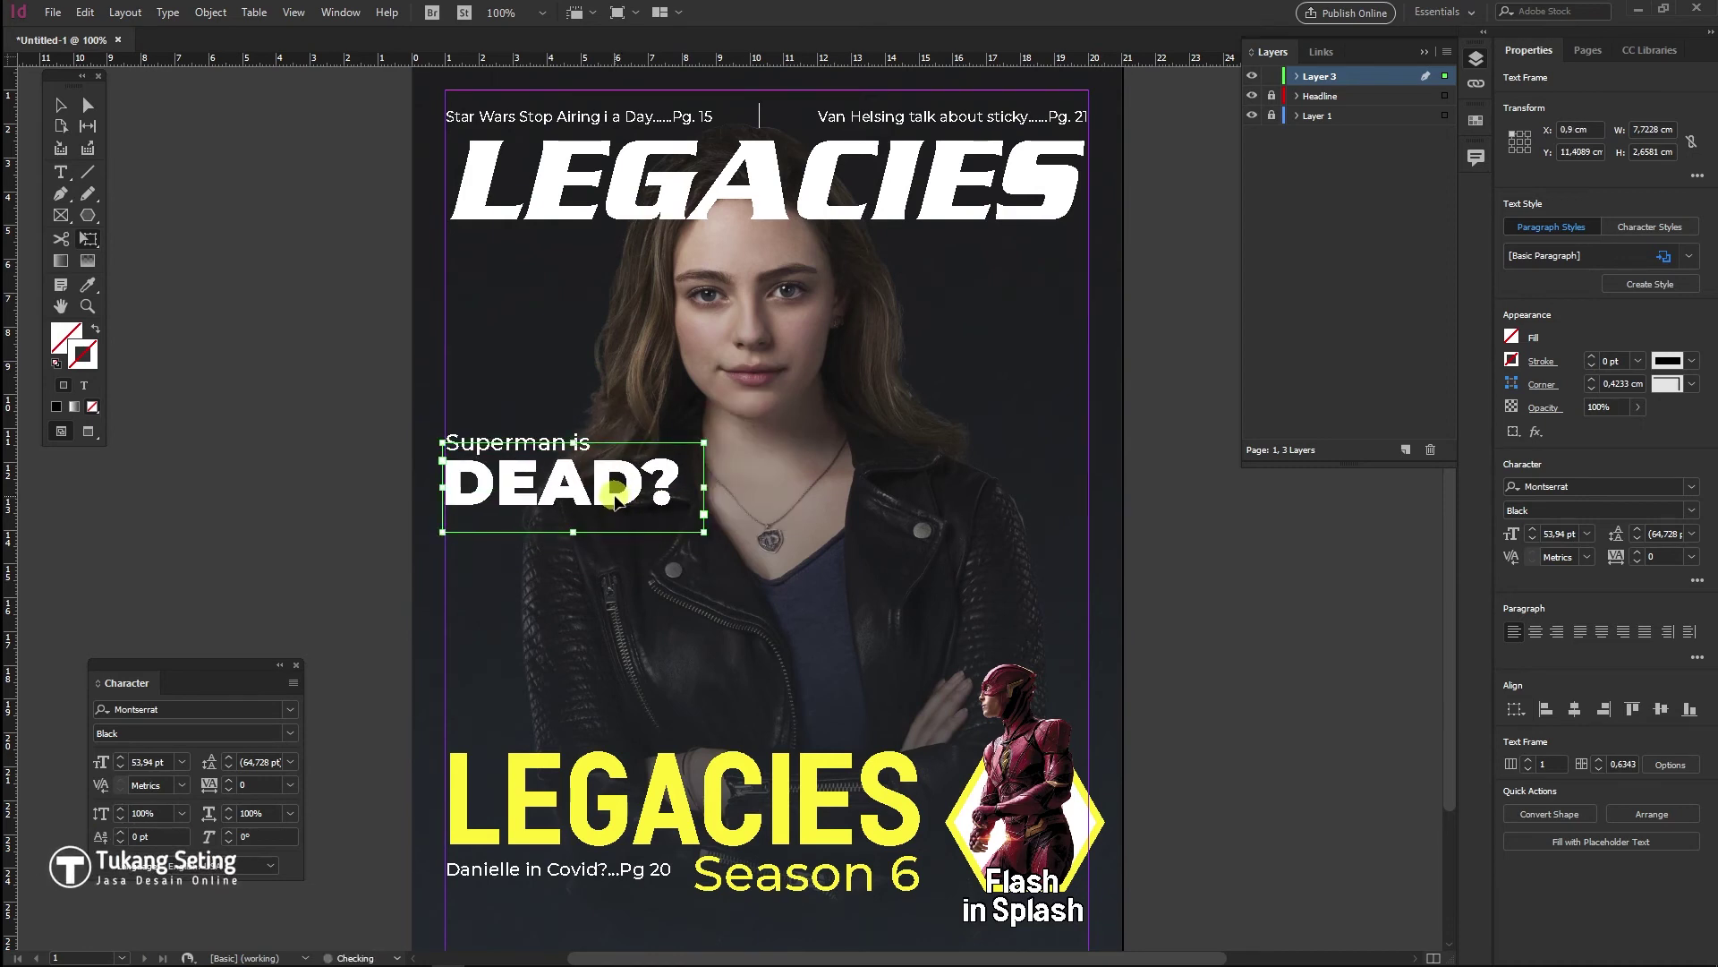
Draw a circle about 1.06 cm across on the pasteboard beside the page and fill it with yellow, CMYK 0, 0, 100, 0
left_click_drag(89, 220, 135, 251)
left_click_drag(263, 391, 304, 428)
scroll(234, 404, "up", 2)
left_click(95, 329)
double_click(66, 337)
left_click(1025, 523)
type("100")
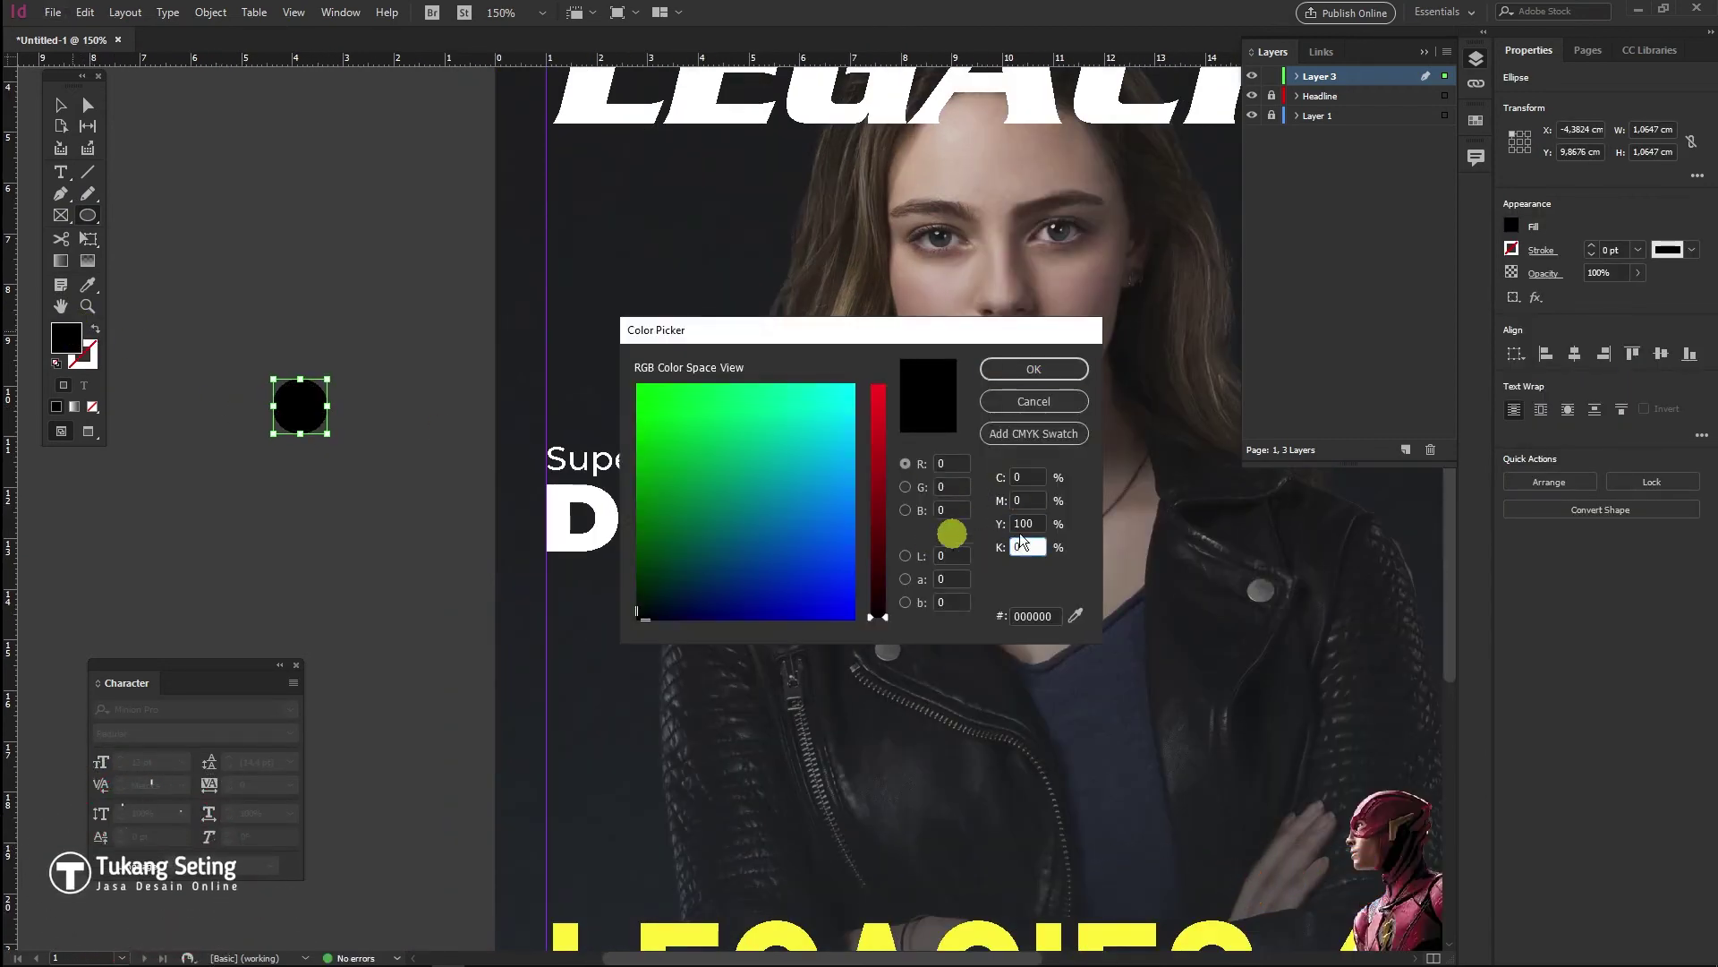
left_click(1046, 369)
Duplicate the Superman is line onto the pasteboard below the yellow circle and replace the copy's text with 44
left_click(662, 463)
left_click_drag(662, 463, 358, 537)
triple_click(358, 537)
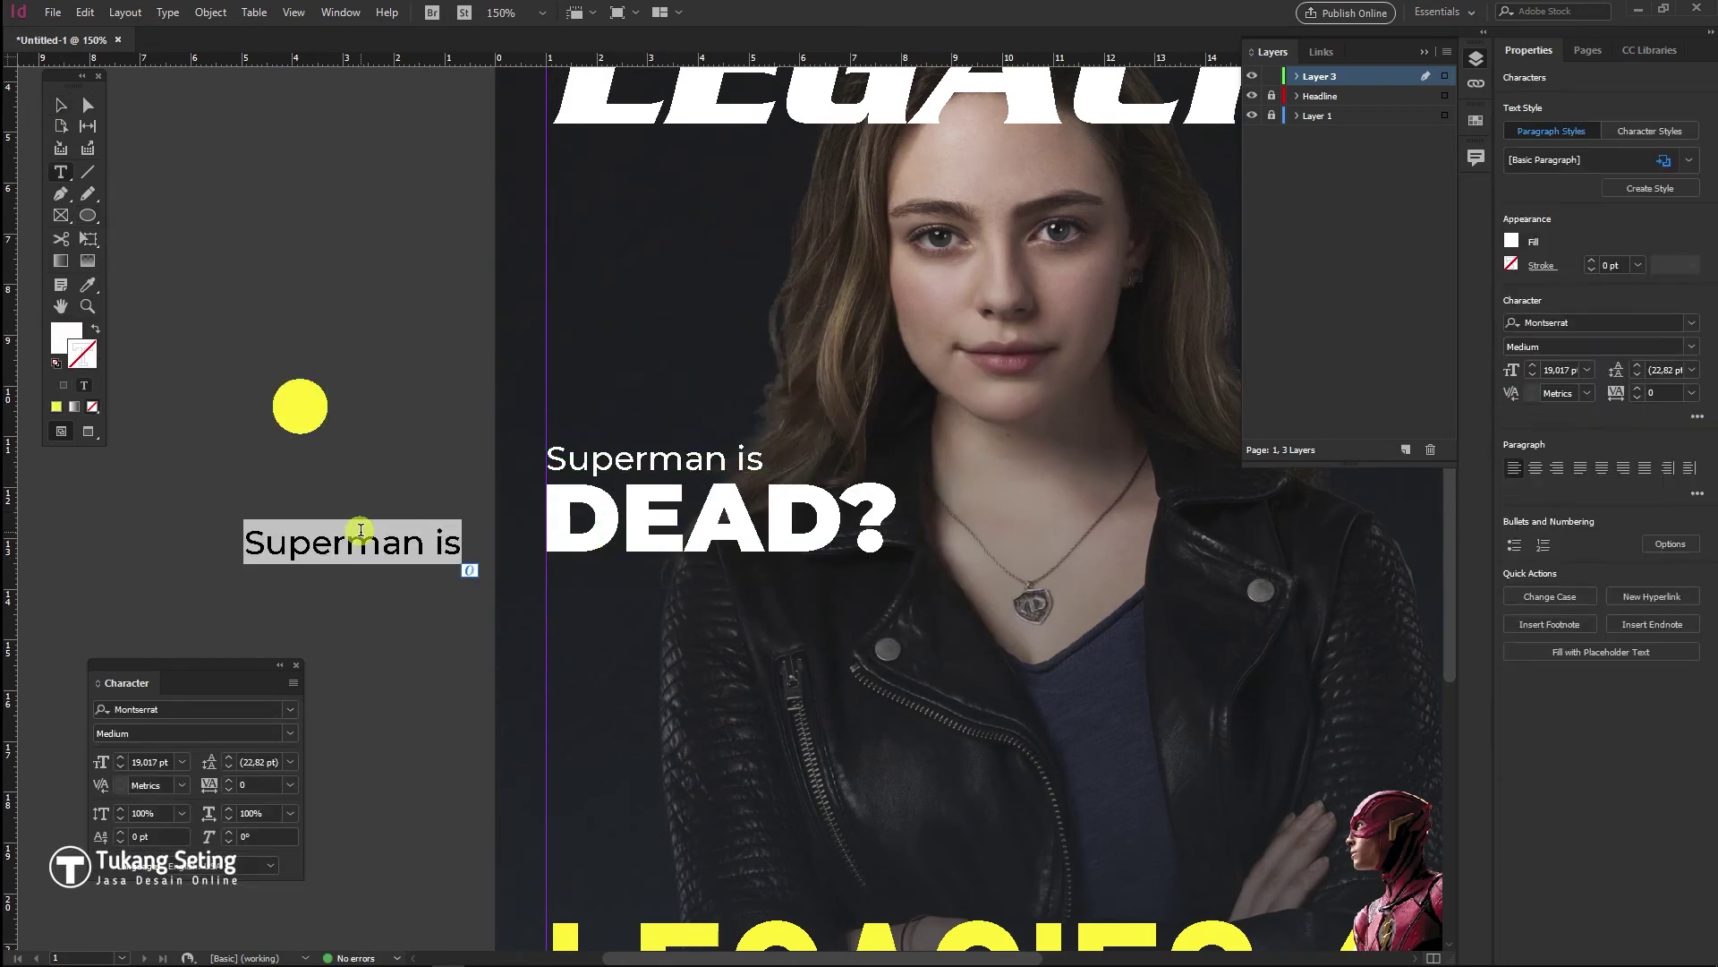
type("44")
key("ctrl+a")
left_click(88, 285)
left_click(59, 105)
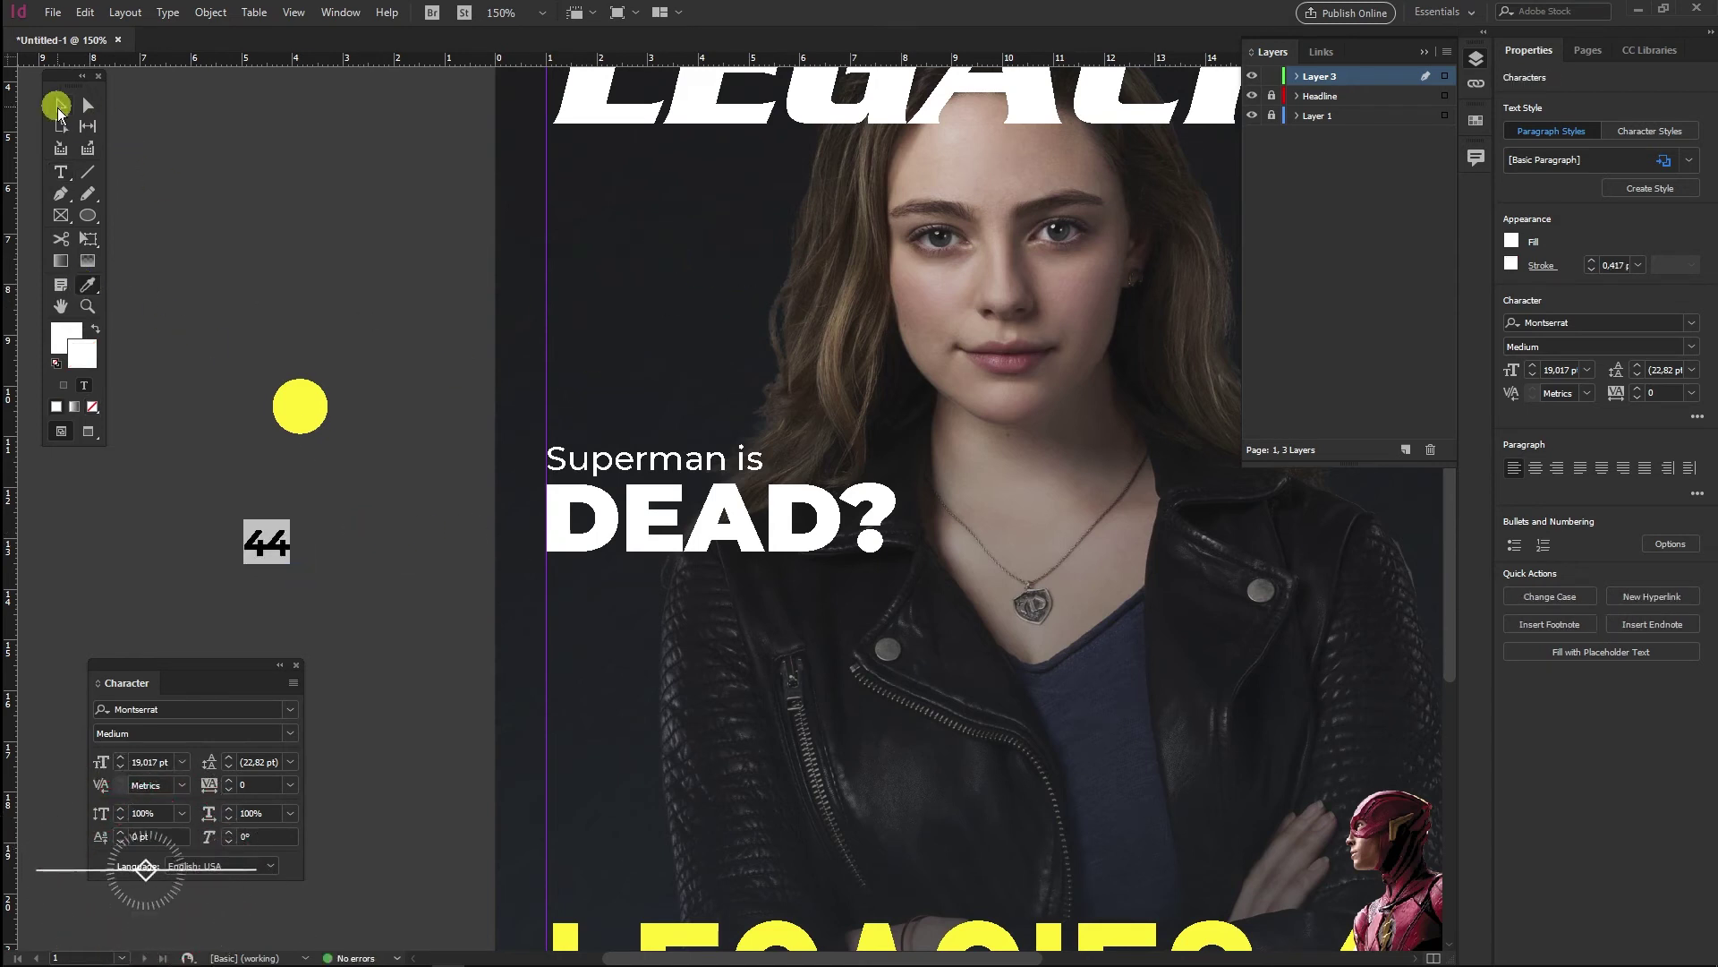
left_click(80, 357)
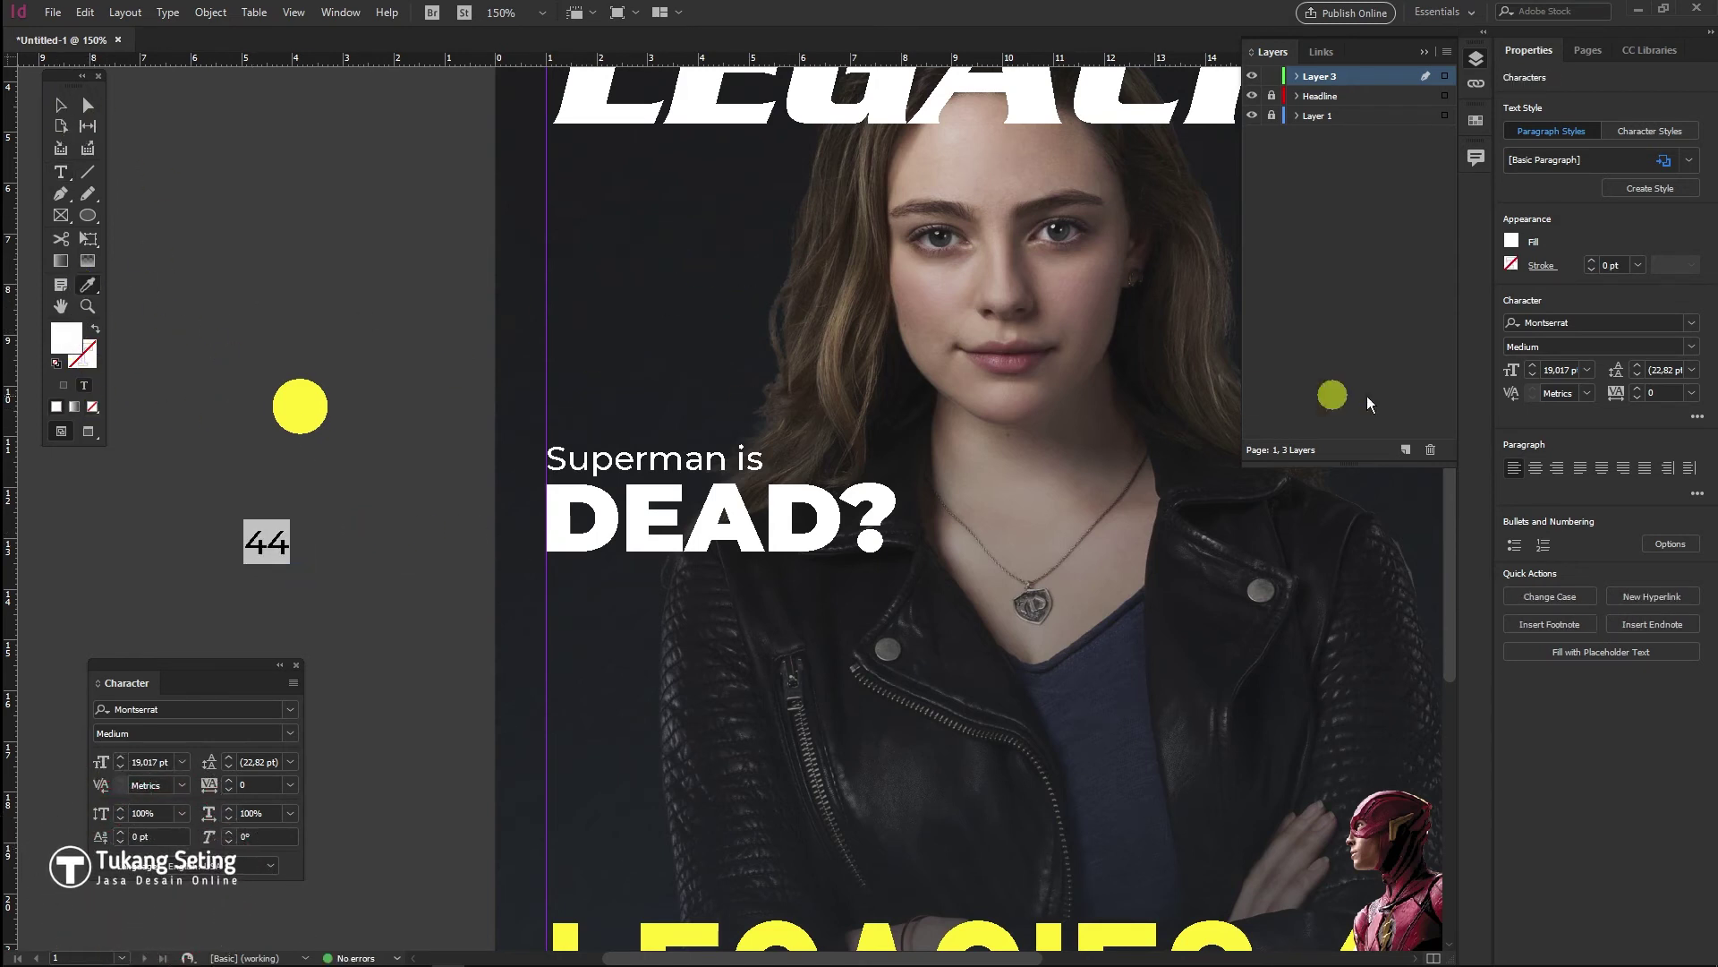
Set the 44's text fill to black and center its text
double_click(65, 338)
left_click(853, 503)
left_click(879, 584)
key("Return")
left_click(60, 105)
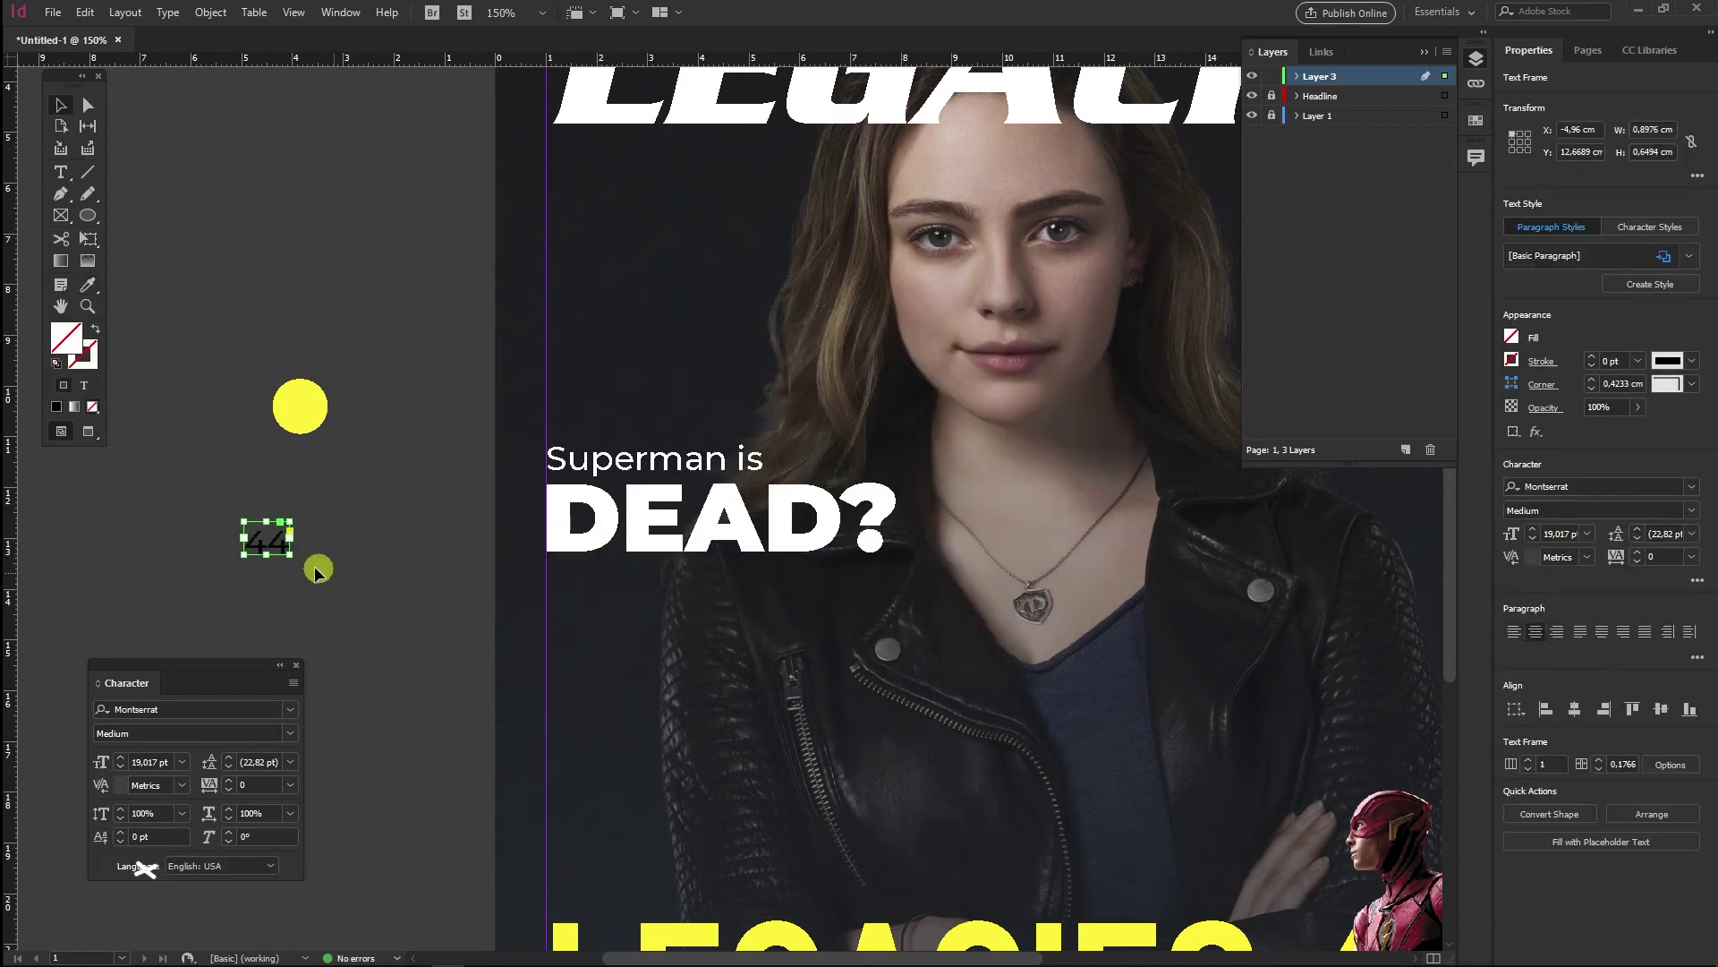
Move the black 44 onto the middle of the yellow circle
scroll(243, 508, "up", 2)
left_click_drag(326, 568, 398, 331)
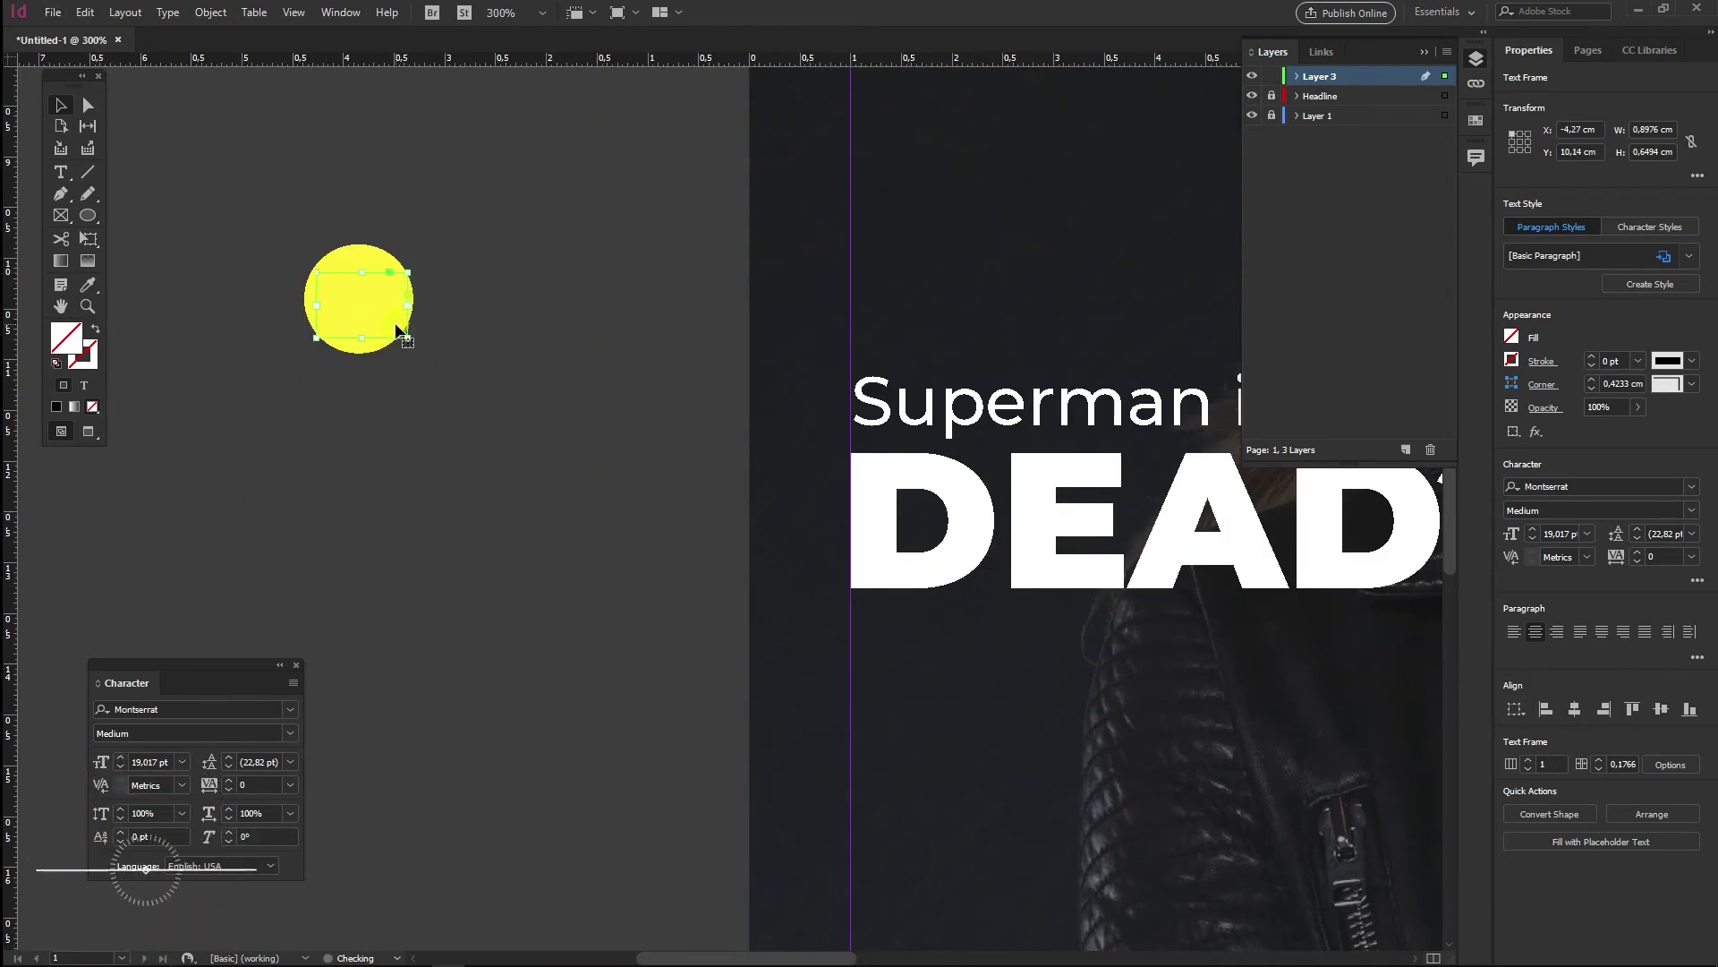
key("Up")
key("Up")
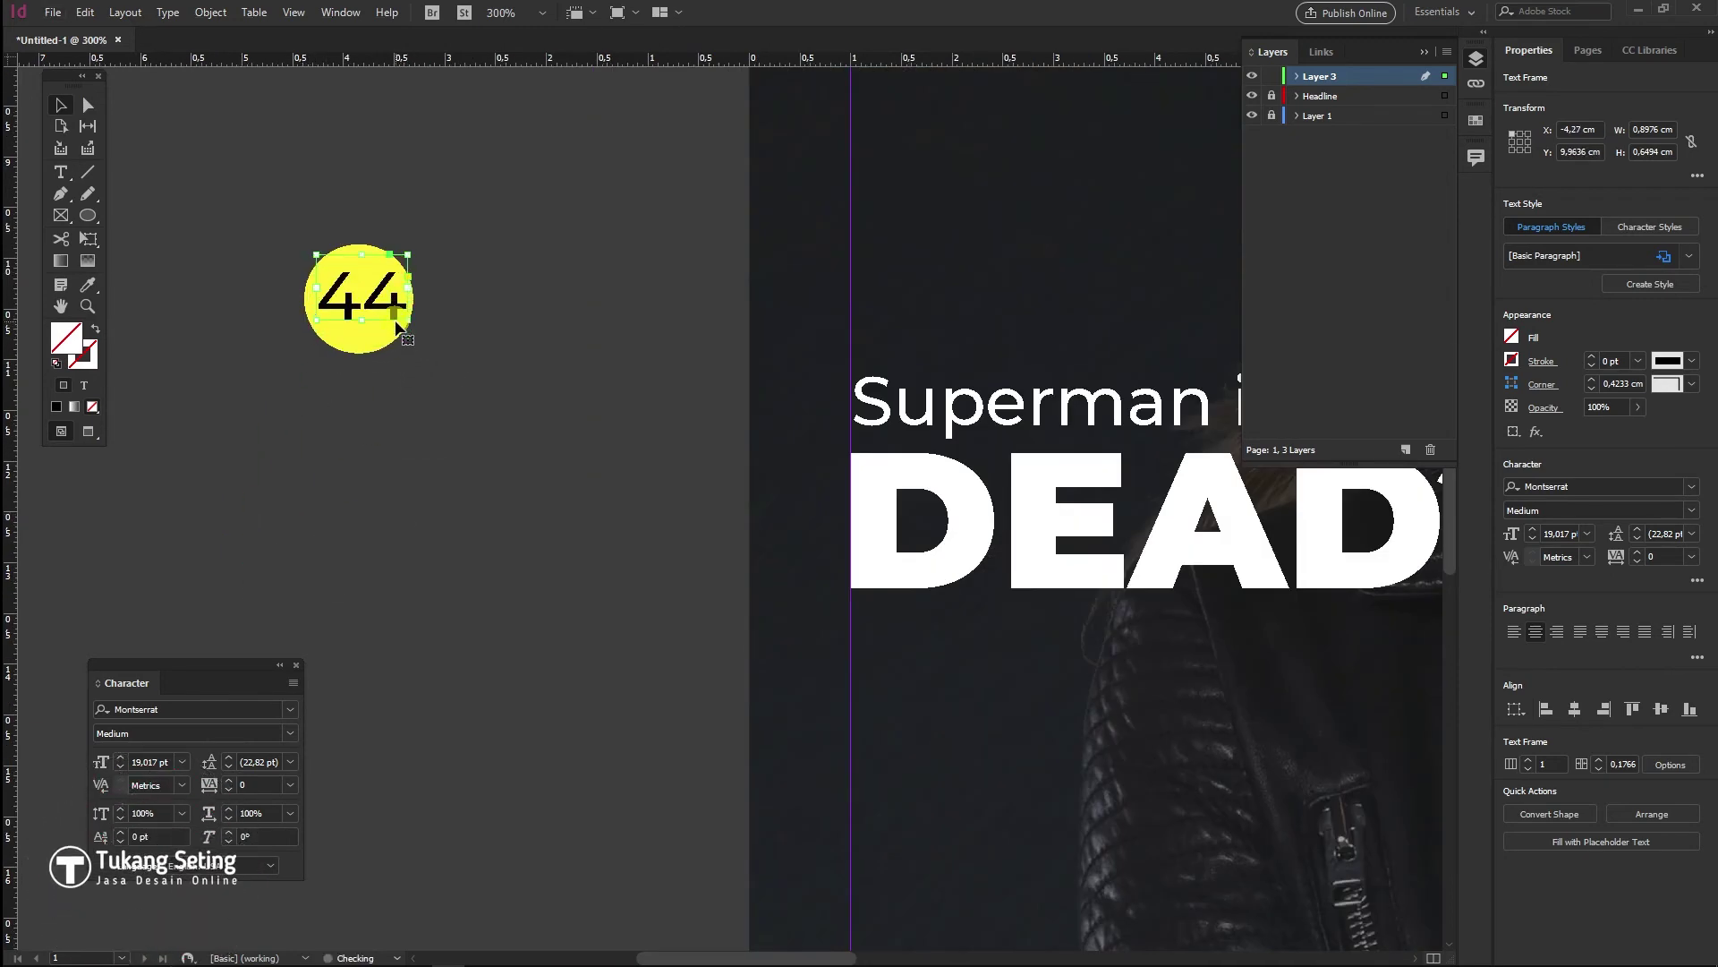
Select the yellow circle with its 44 and move them to the end of the Superman is line above DEAD?
left_click_drag(488, 395, 260, 169)
left_click_drag(349, 322, 868, 544)
left_click(898, 565)
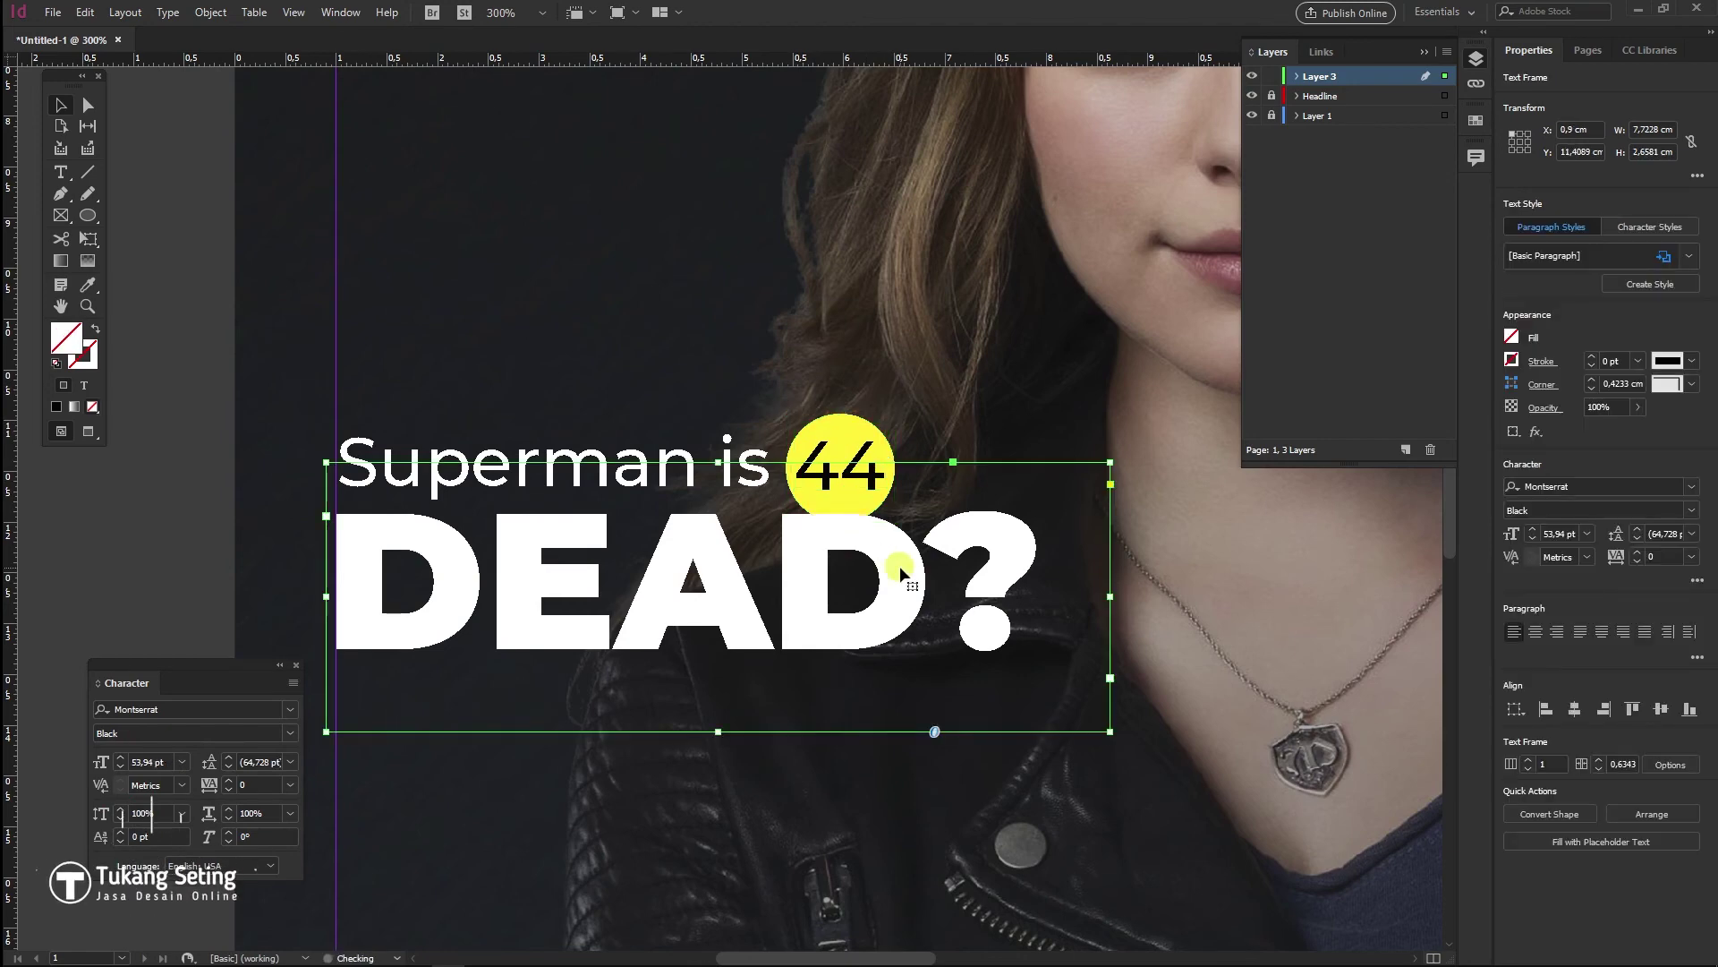
Group the circle with its 44, scale the group down slightly and place it just above the end of Superman is
scroll(897, 567, "down", 2)
scroll(888, 580, "up", 3)
left_click(846, 374)
key("ctrl+g")
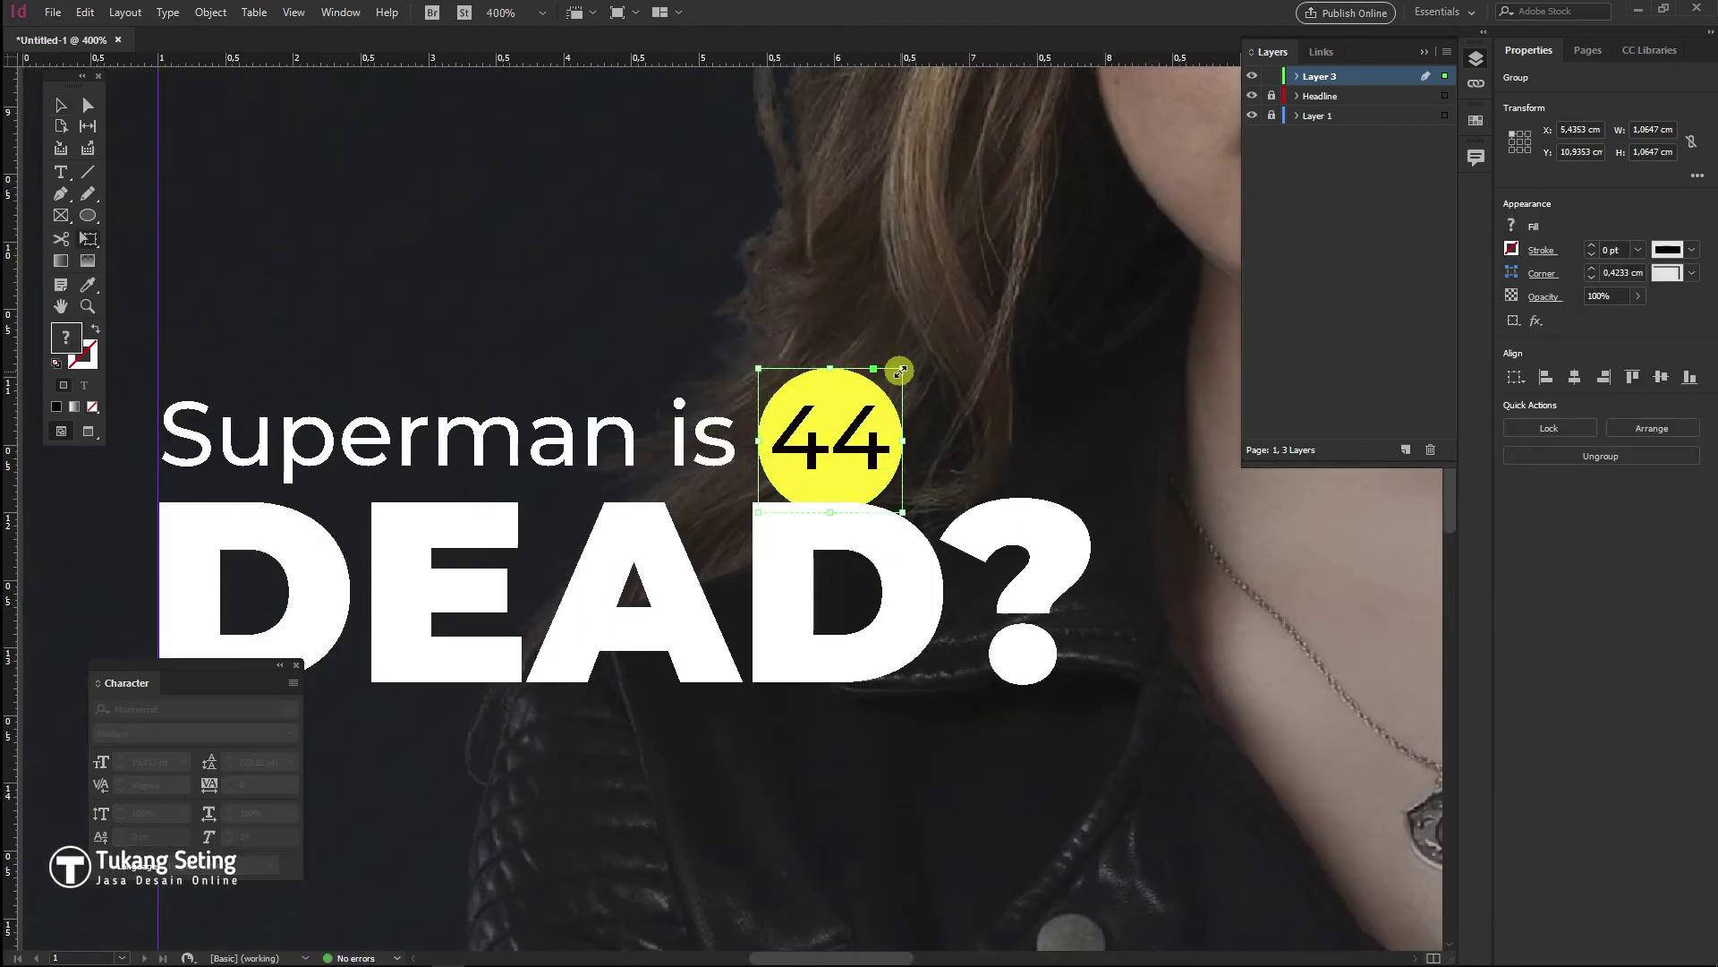
left_click_drag(899, 371, 893, 382)
left_click_drag(858, 471, 843, 439)
left_click(522, 718)
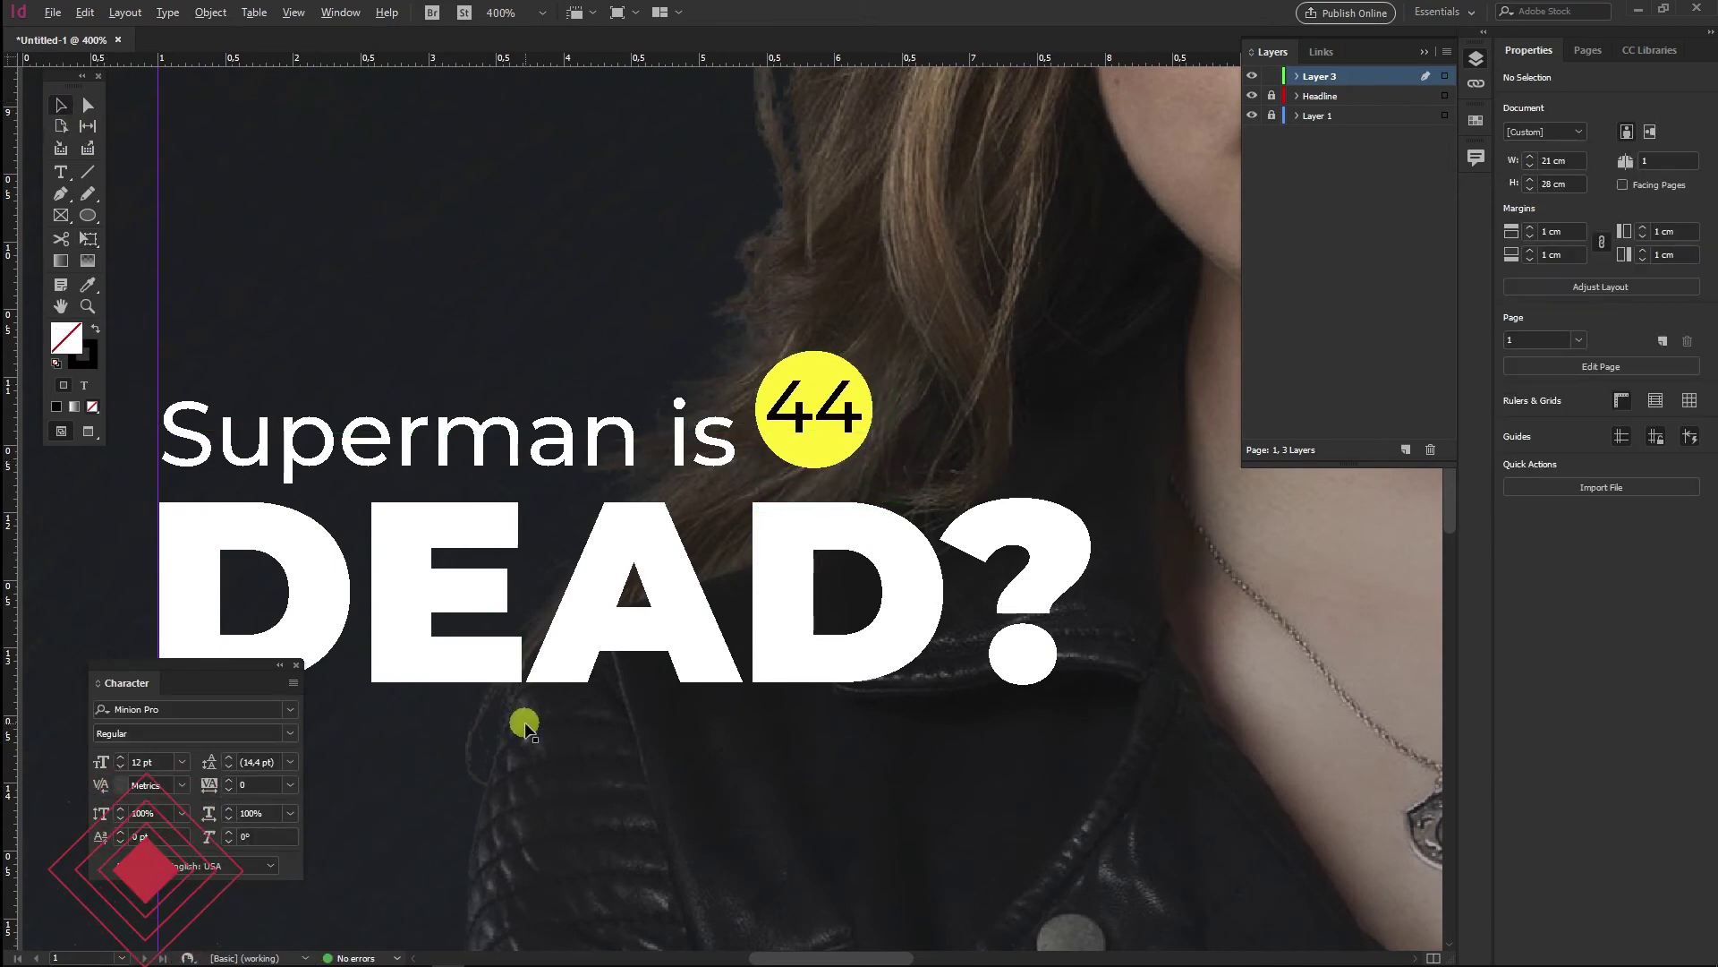
Duplicate the complete Superman is DEAD? teaser with its 44 badge lower on the page above the yellow headline
scroll(522, 718, "down", 4)
scroll(529, 729, "down", 1)
left_click_drag(386, 542, 707, 689)
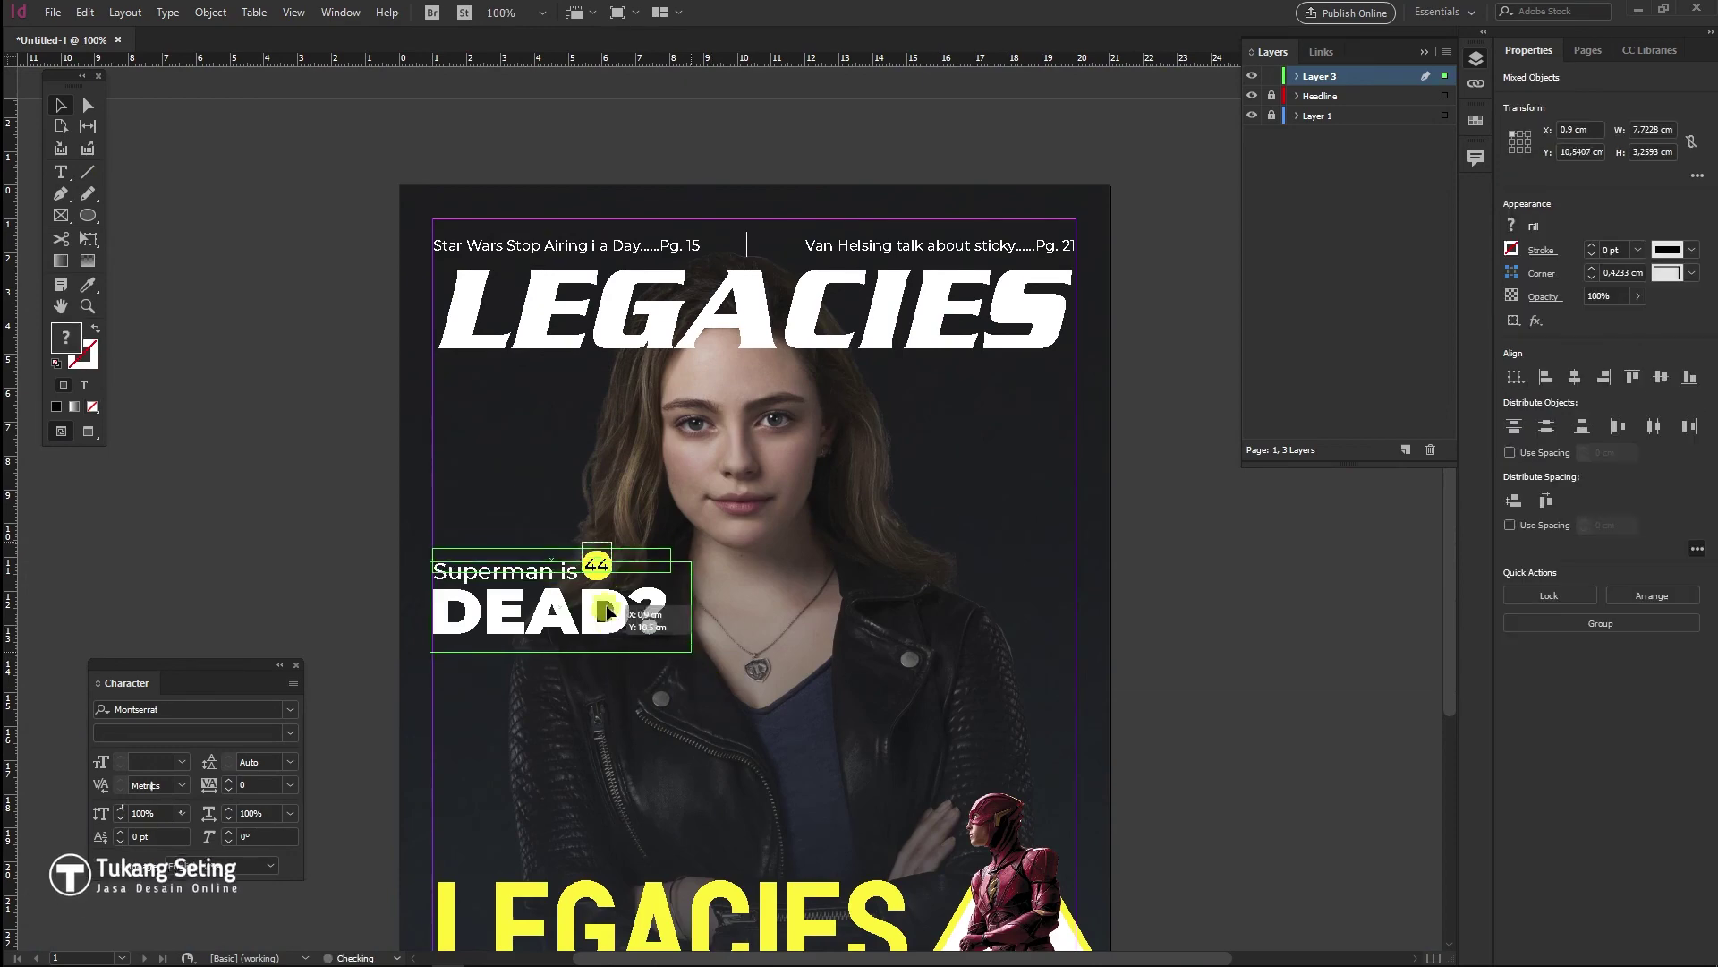
scroll(738, 785, "down", 3)
left_click_drag(623, 466, 624, 629)
key("ctrl+shift+a")
Move the duplicated teaser's 44 badge horizontally away from its text onto the portrait's blue shirt
scroll(617, 611, "up", 2)
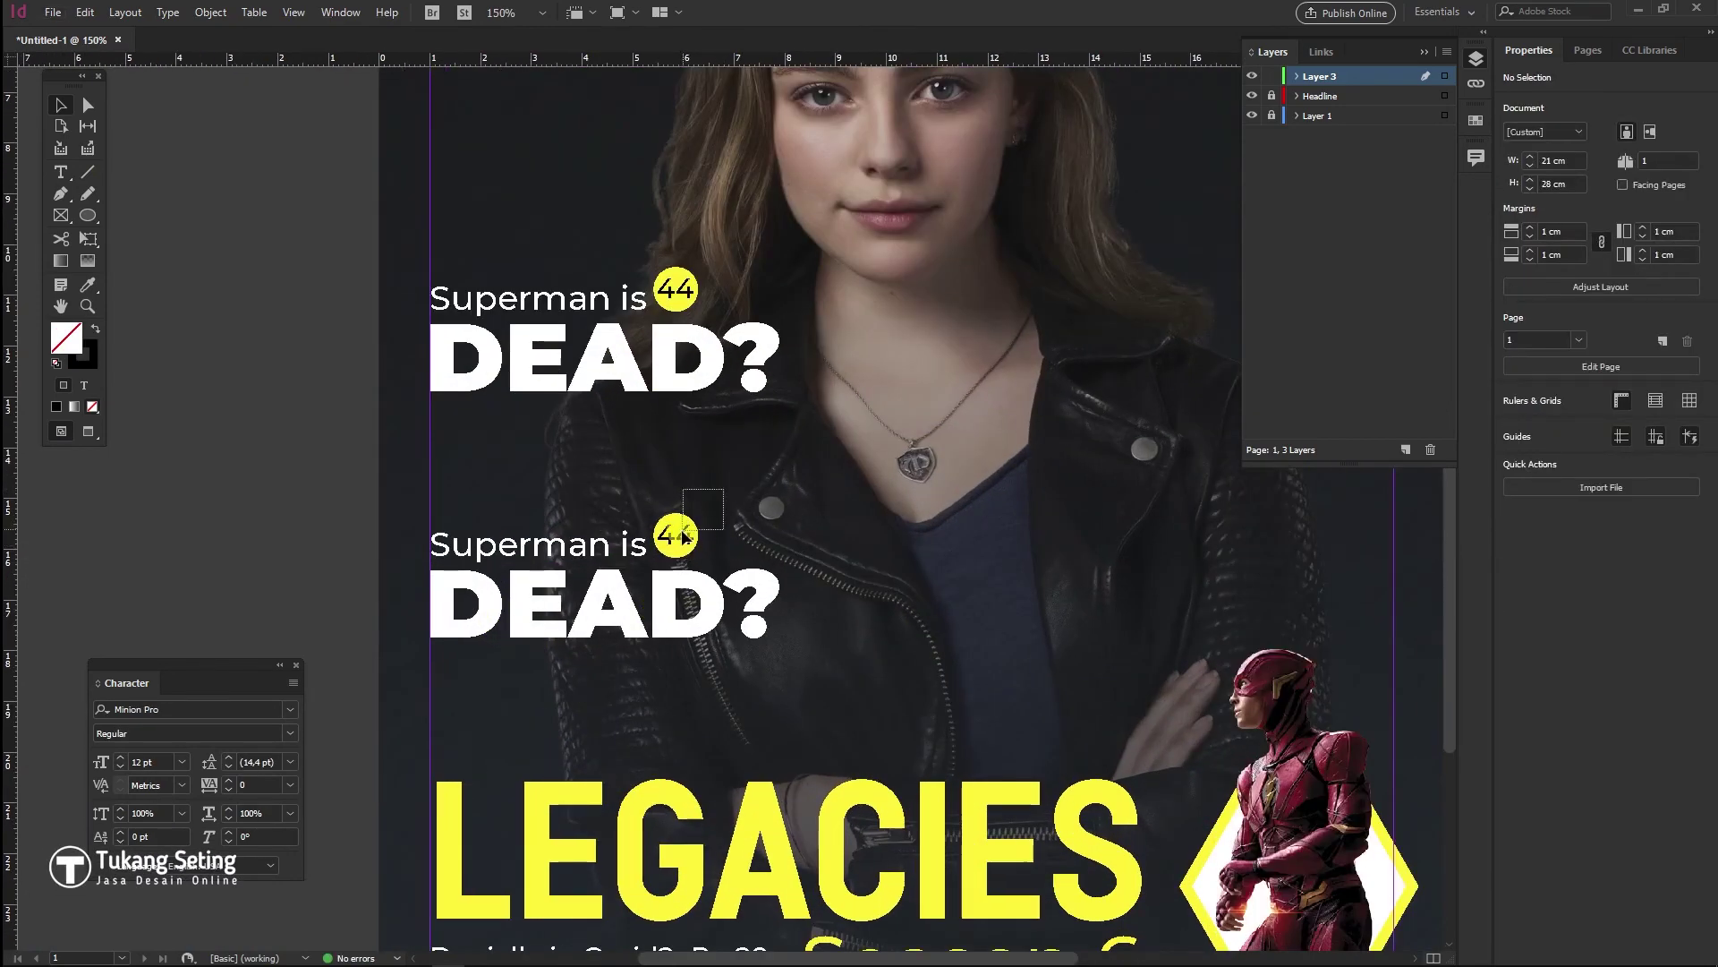
left_click(685, 535)
left_click_drag(685, 535, 1027, 536)
Replace the lower DEAD? text with WALKING DEAD and scale it to about 34 pt on a single line
double_click(620, 582)
key("ctrl+a")
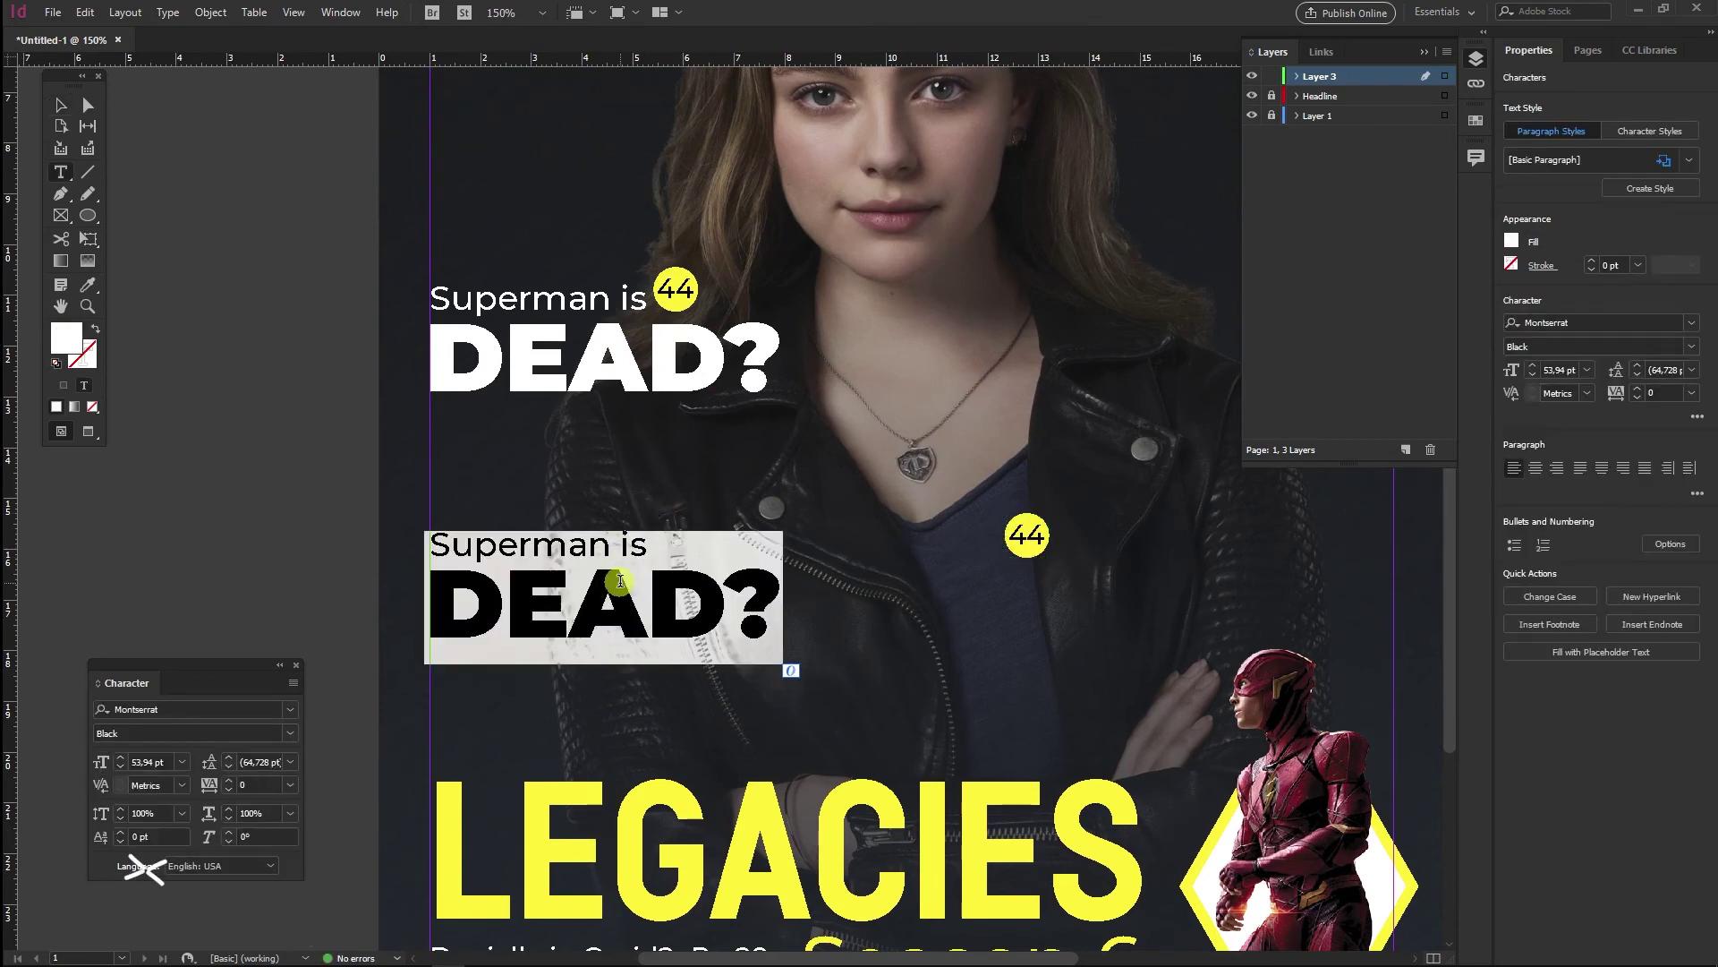
type("Superman is")
key("Return")
type("WALKING")
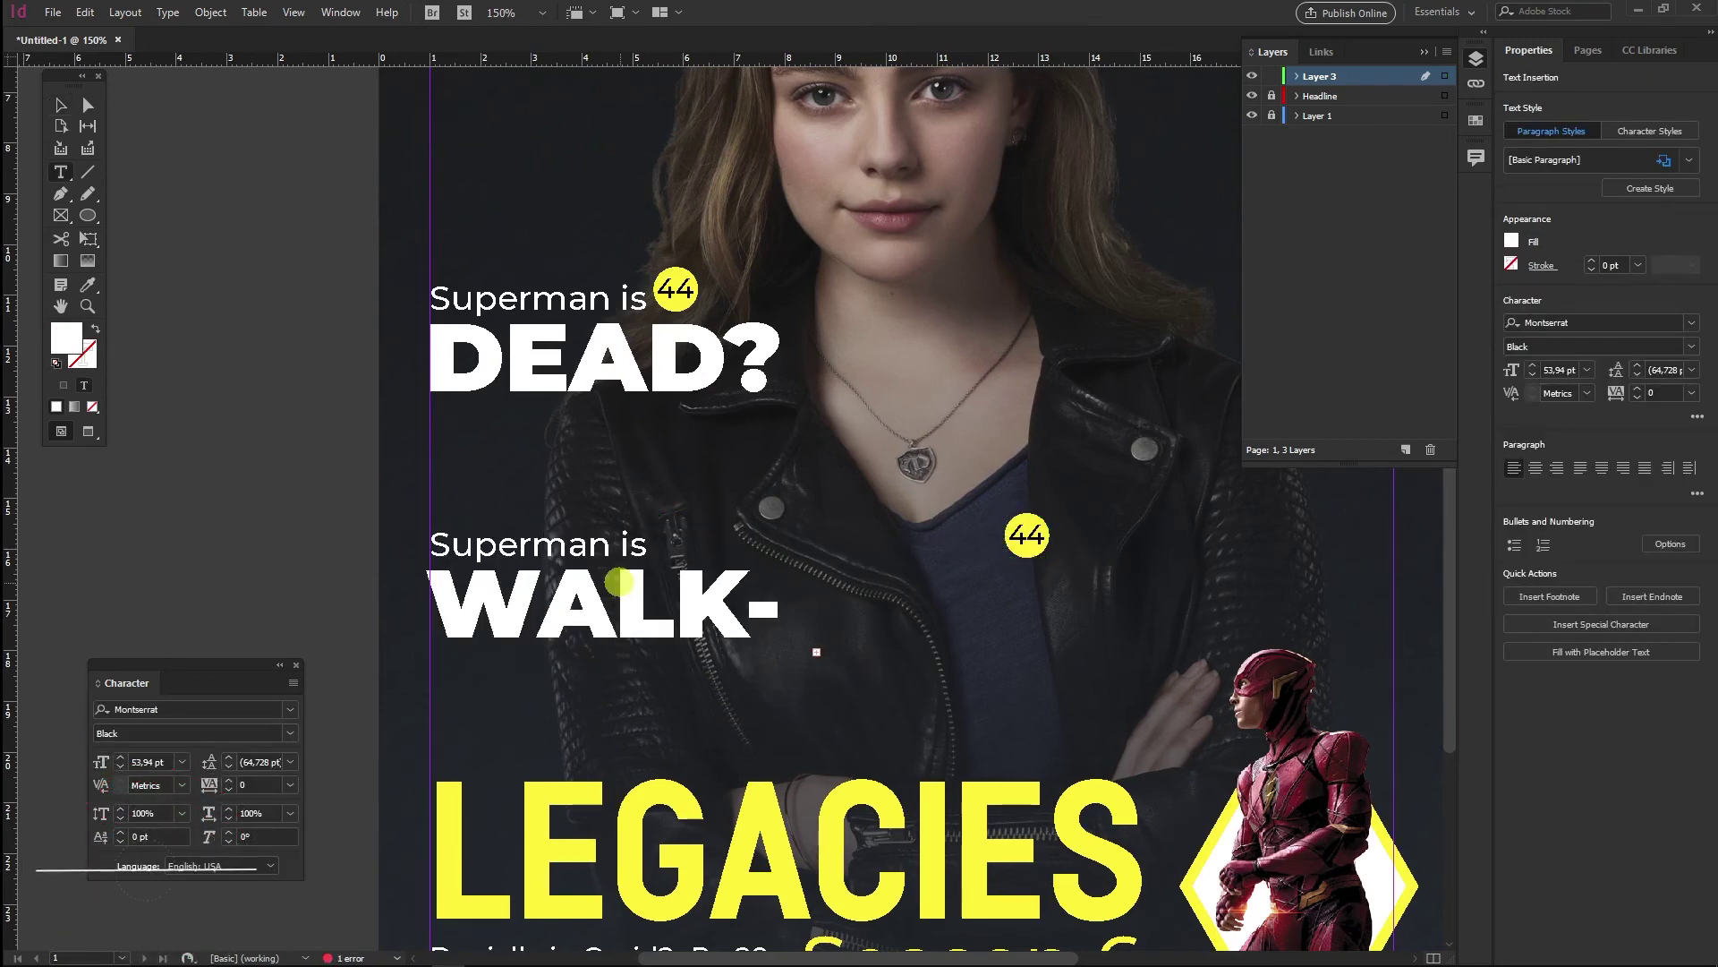
key("Escape")
left_click_drag(817, 679, 966, 669)
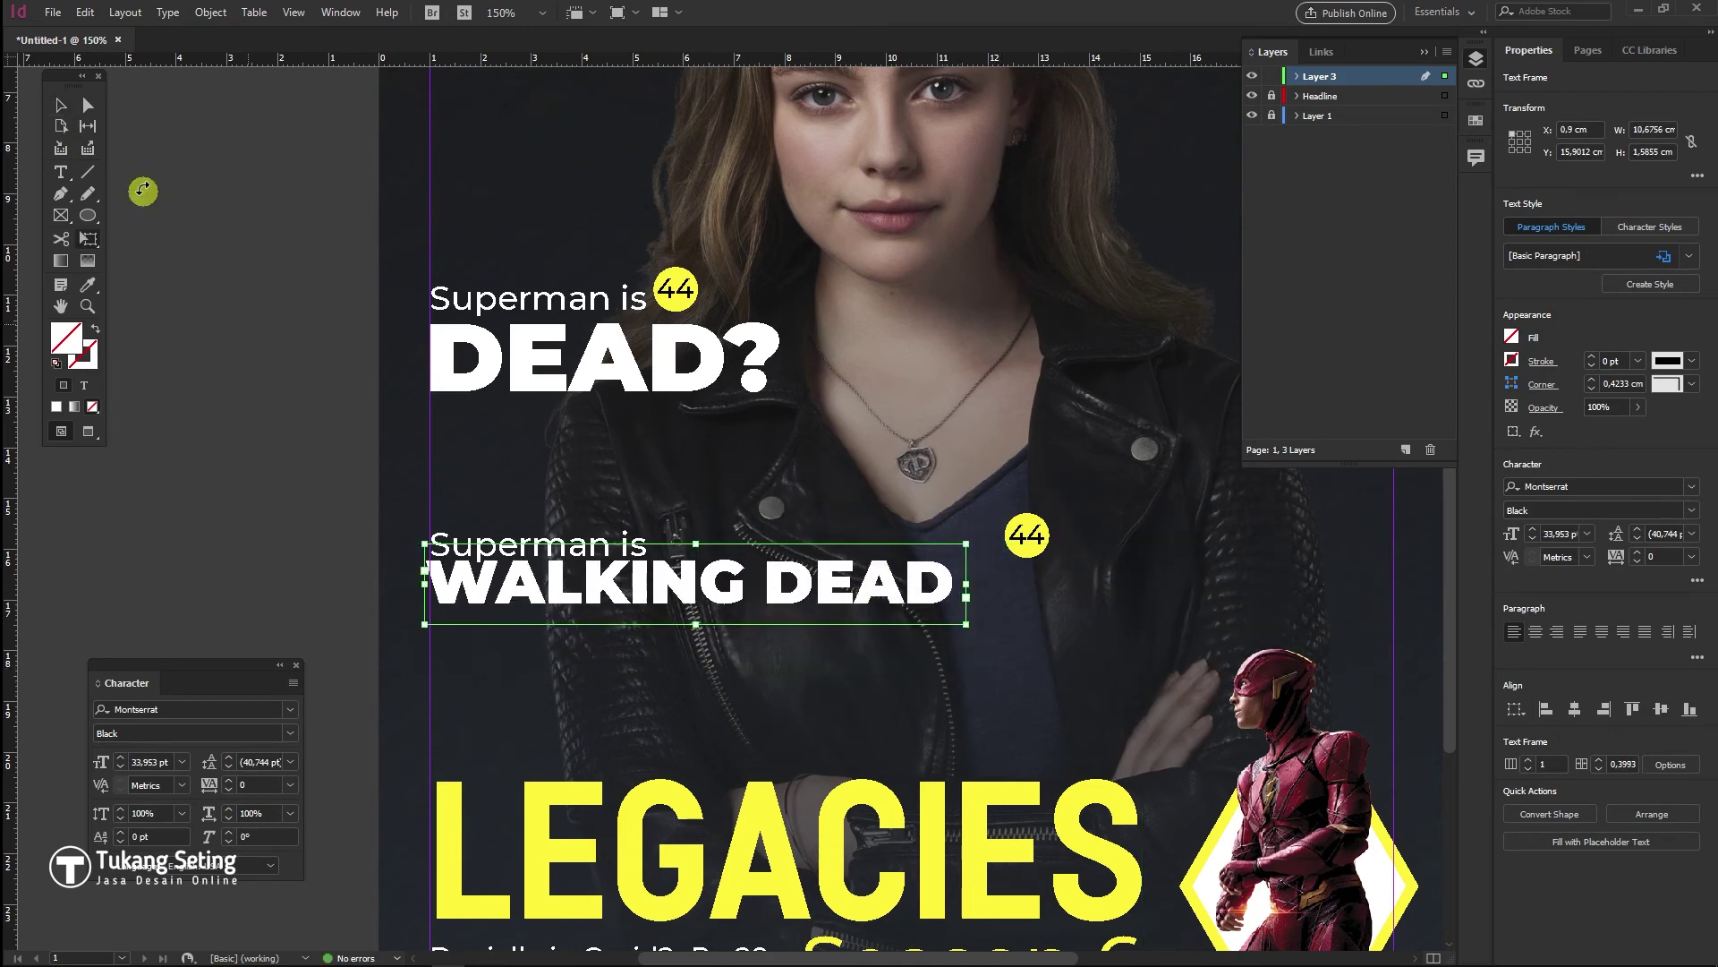
Move the lower Superman is line below WALKING DEAD and replace its text with "With Evil Dead..."
left_click(566, 546)
left_click_drag(555, 542, 559, 631)
triple_click(559, 631)
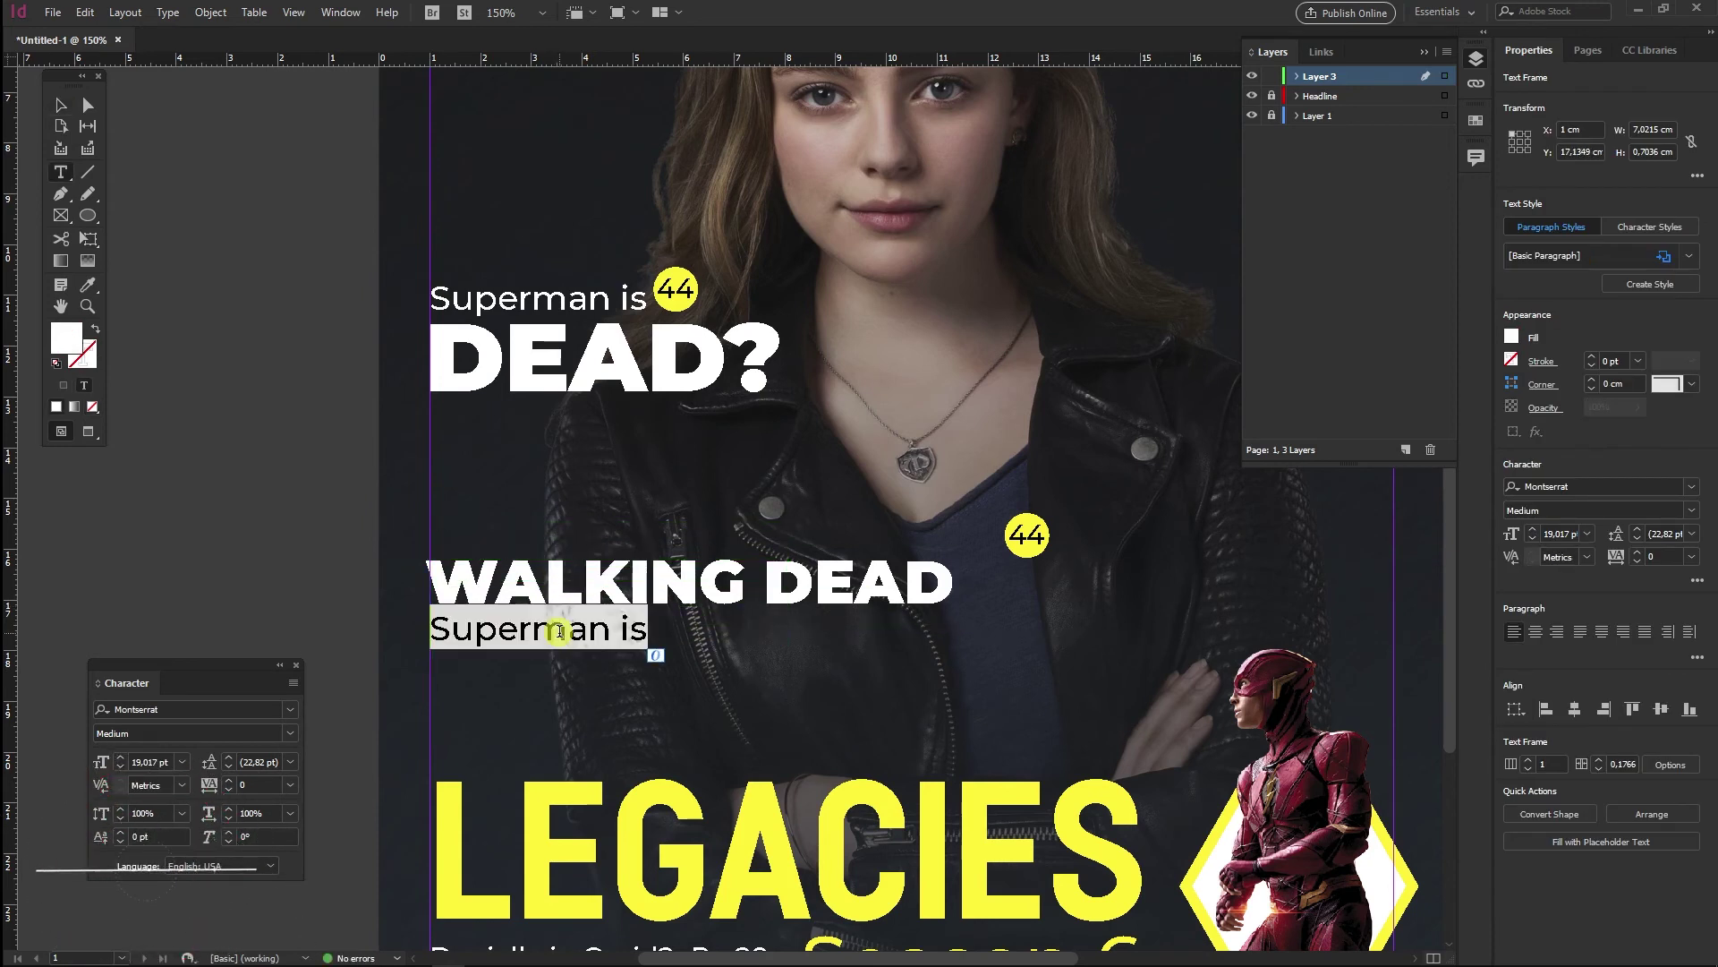
type("Wit")
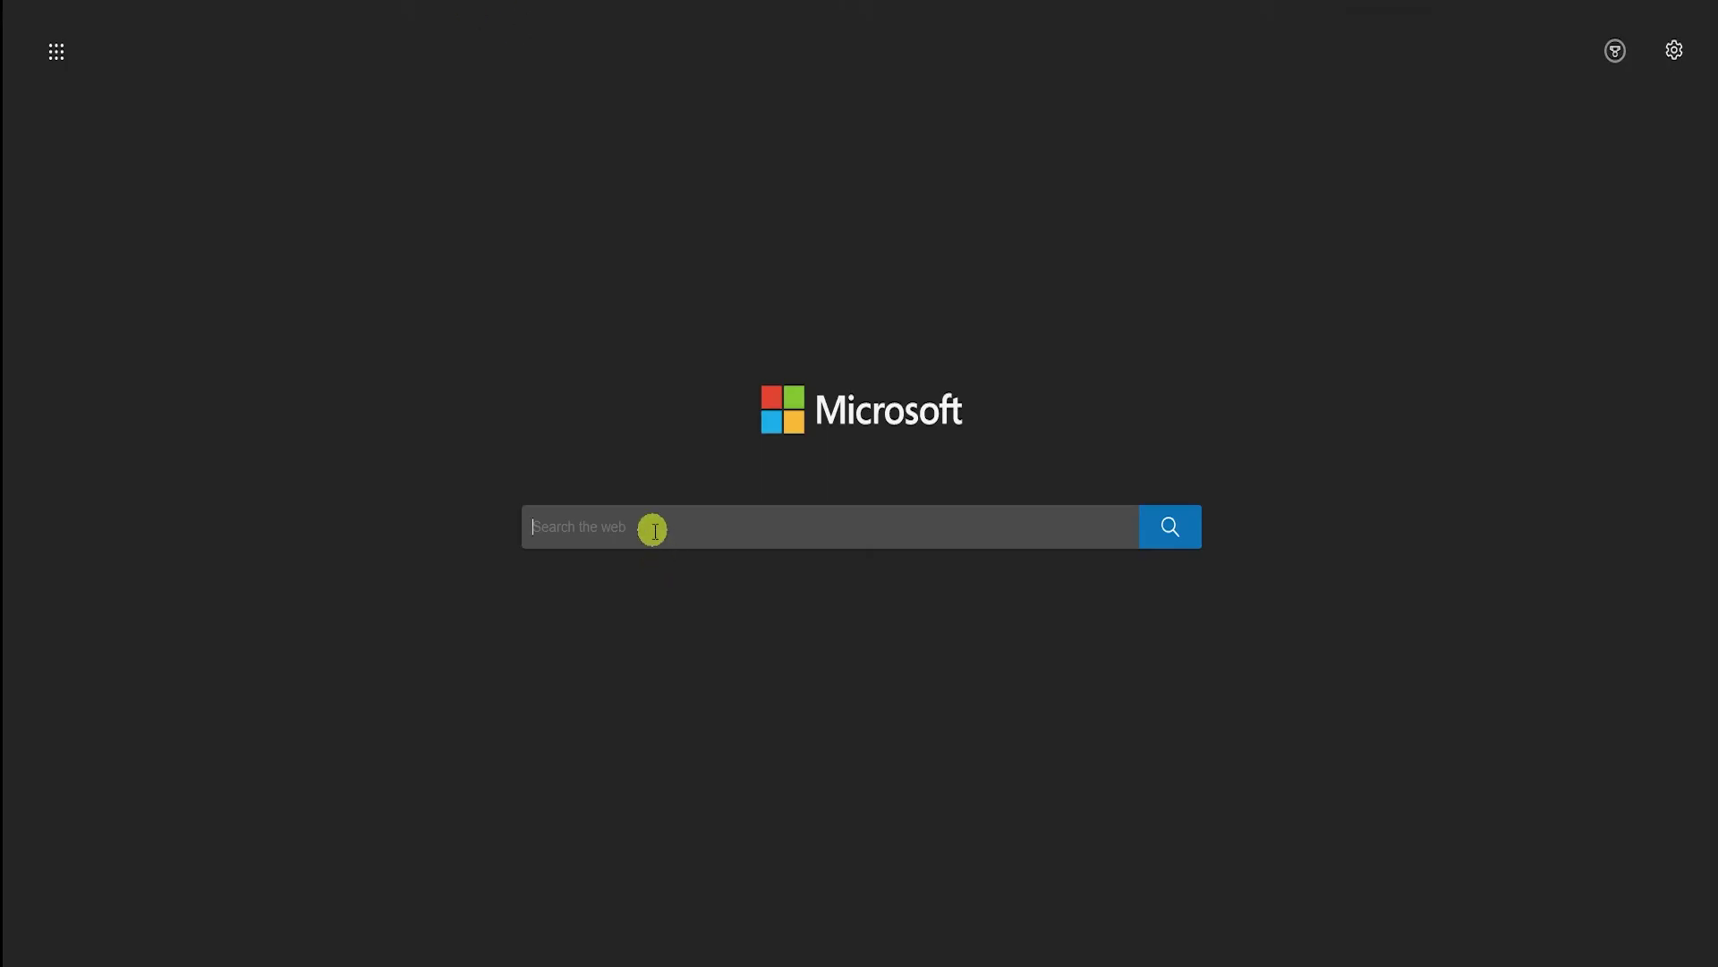
Switch to the web browser, search for barcode generator and show the image results
type("barcode")
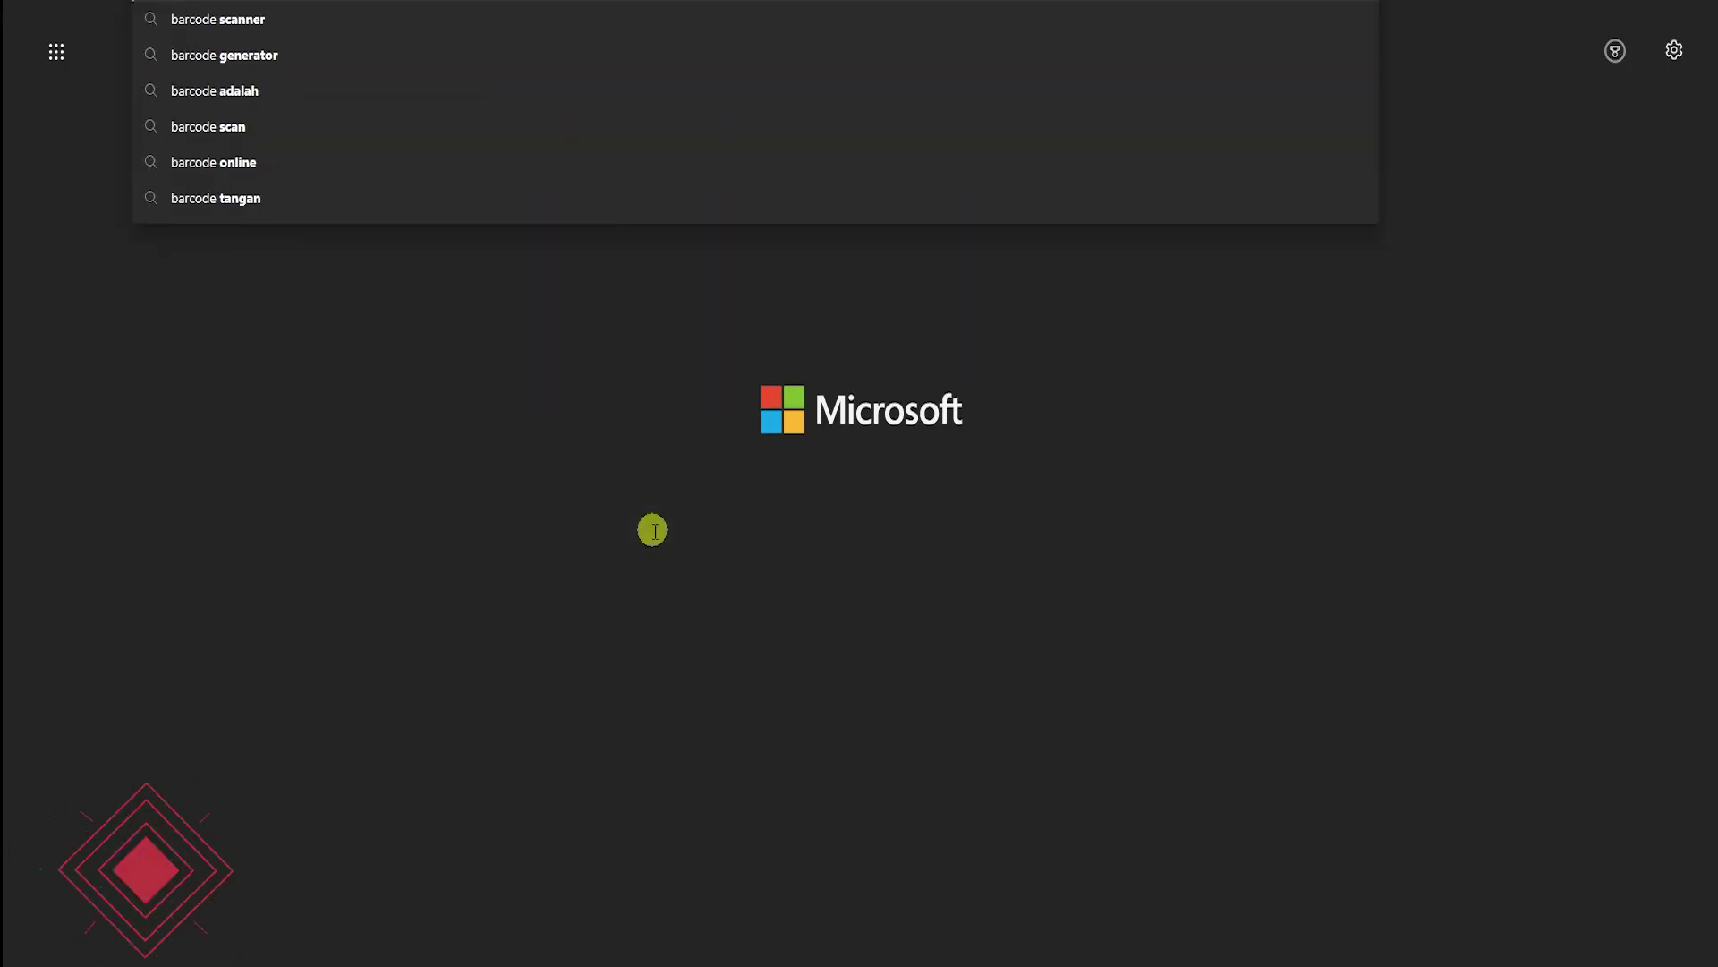
key("Down")
key("Down")
key("Return")
left_click(275, 100)
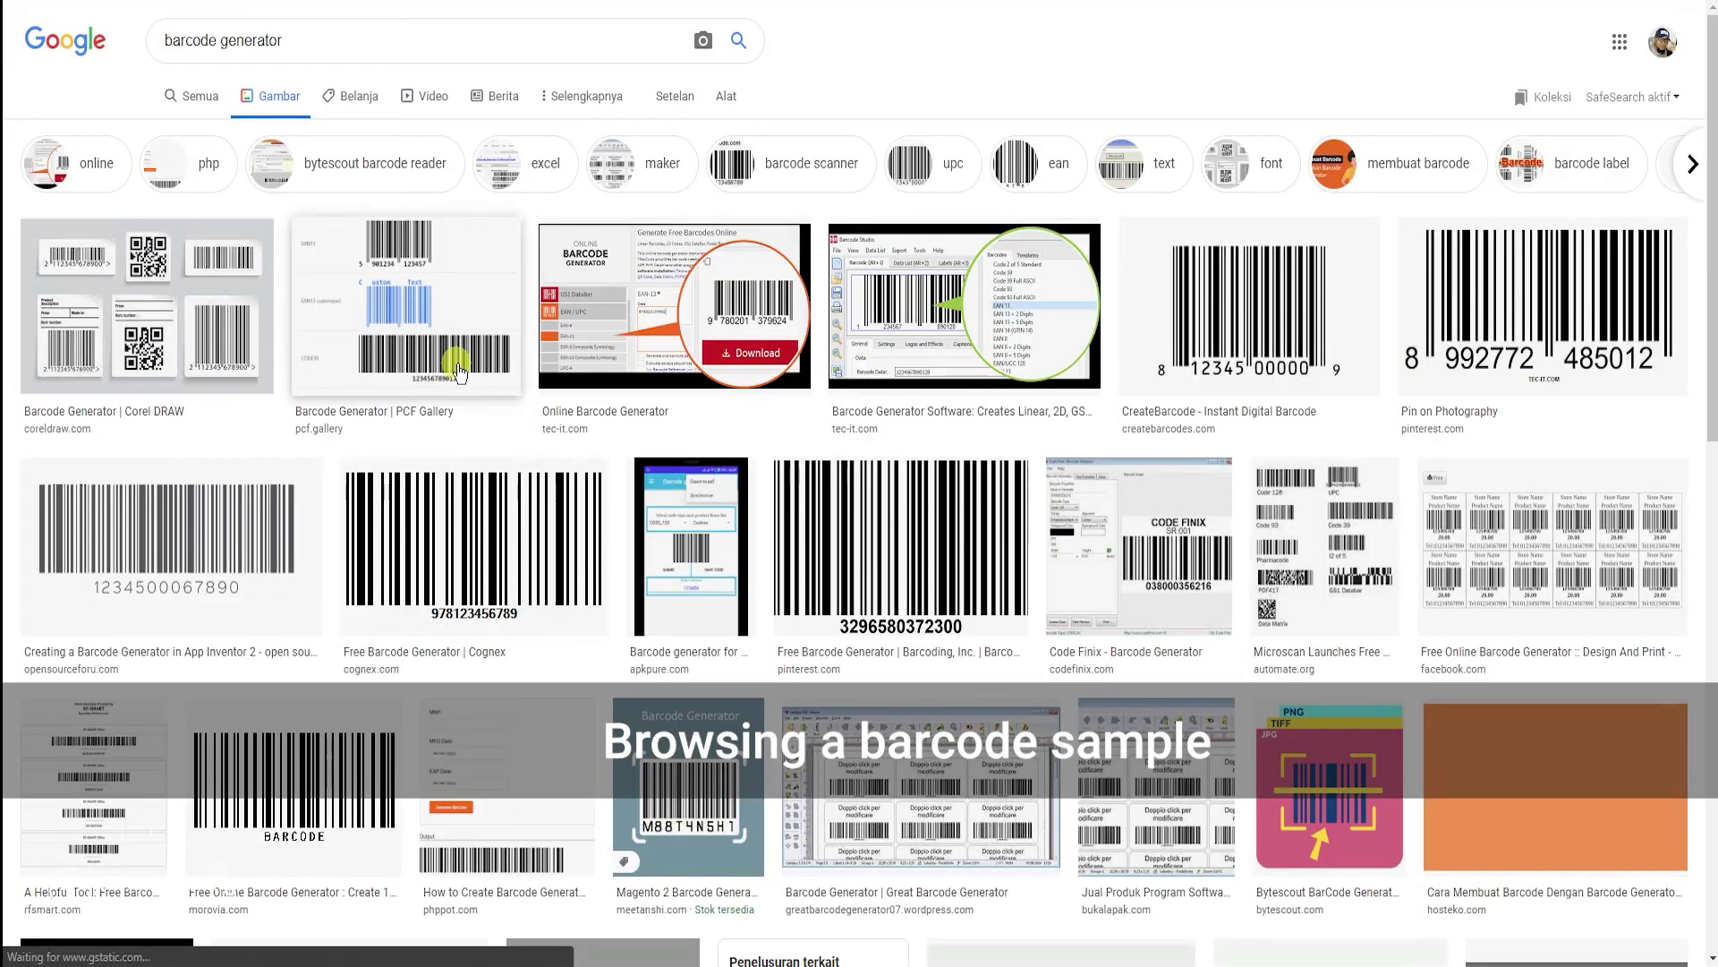
Open the transparent 6583 3254 barcode image from the related results and save it as barcode-sample.png
left_click(472, 548)
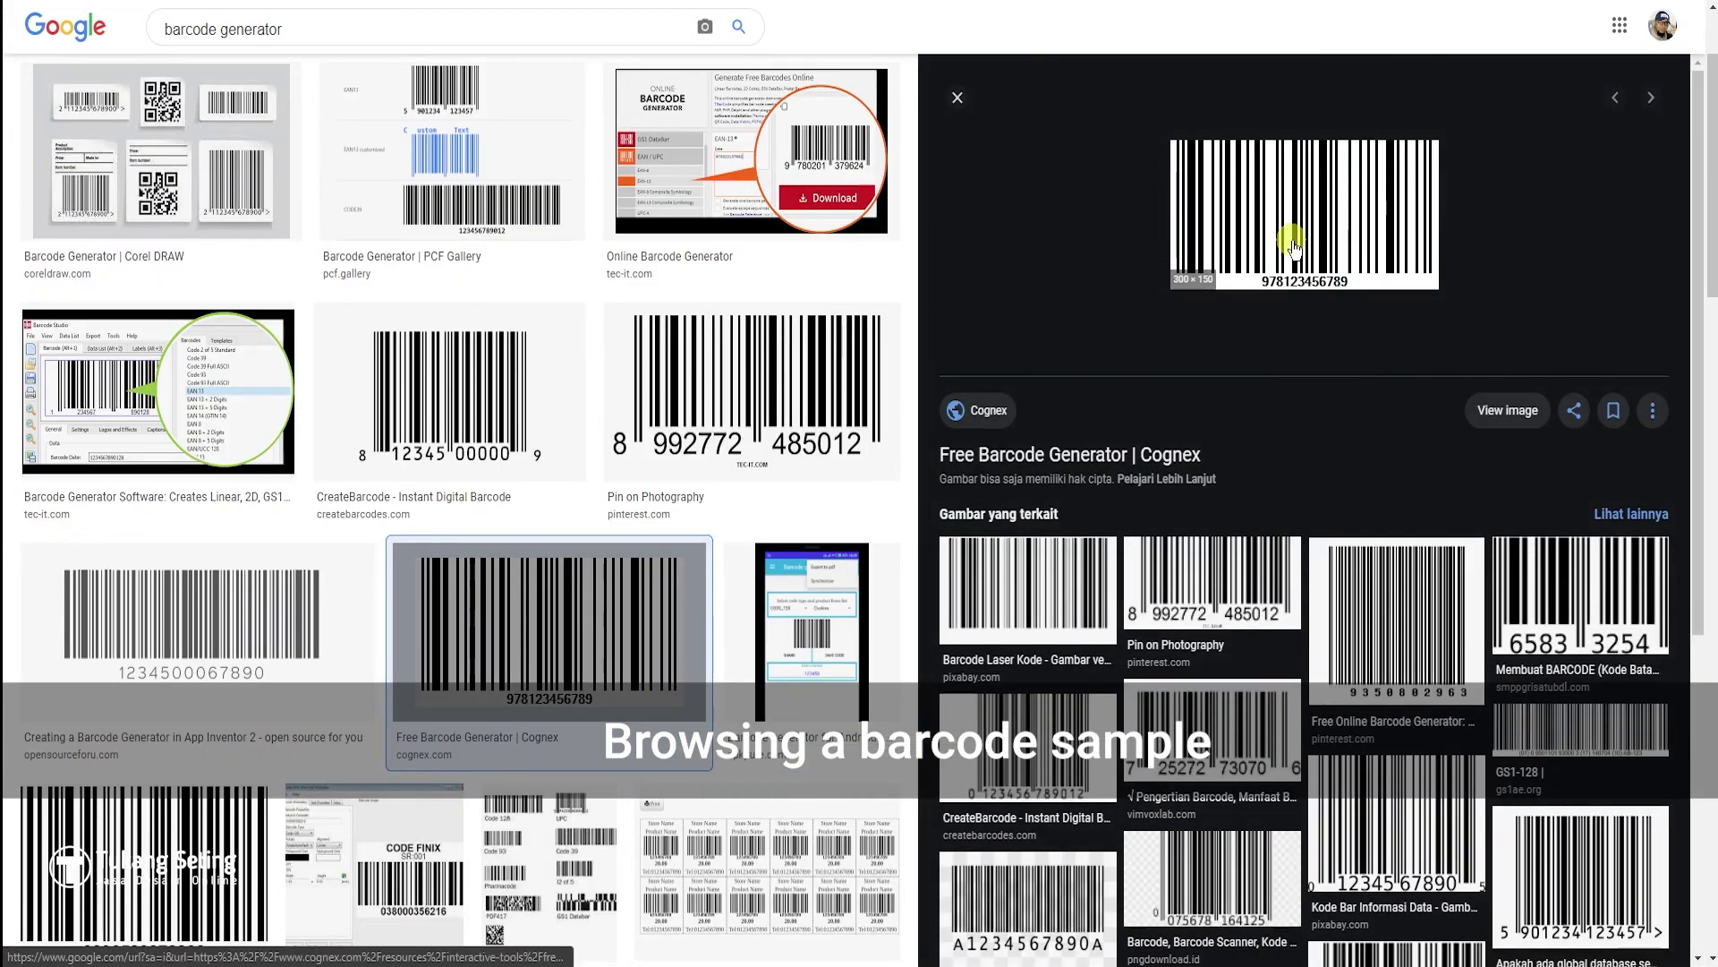
left_click(1577, 604)
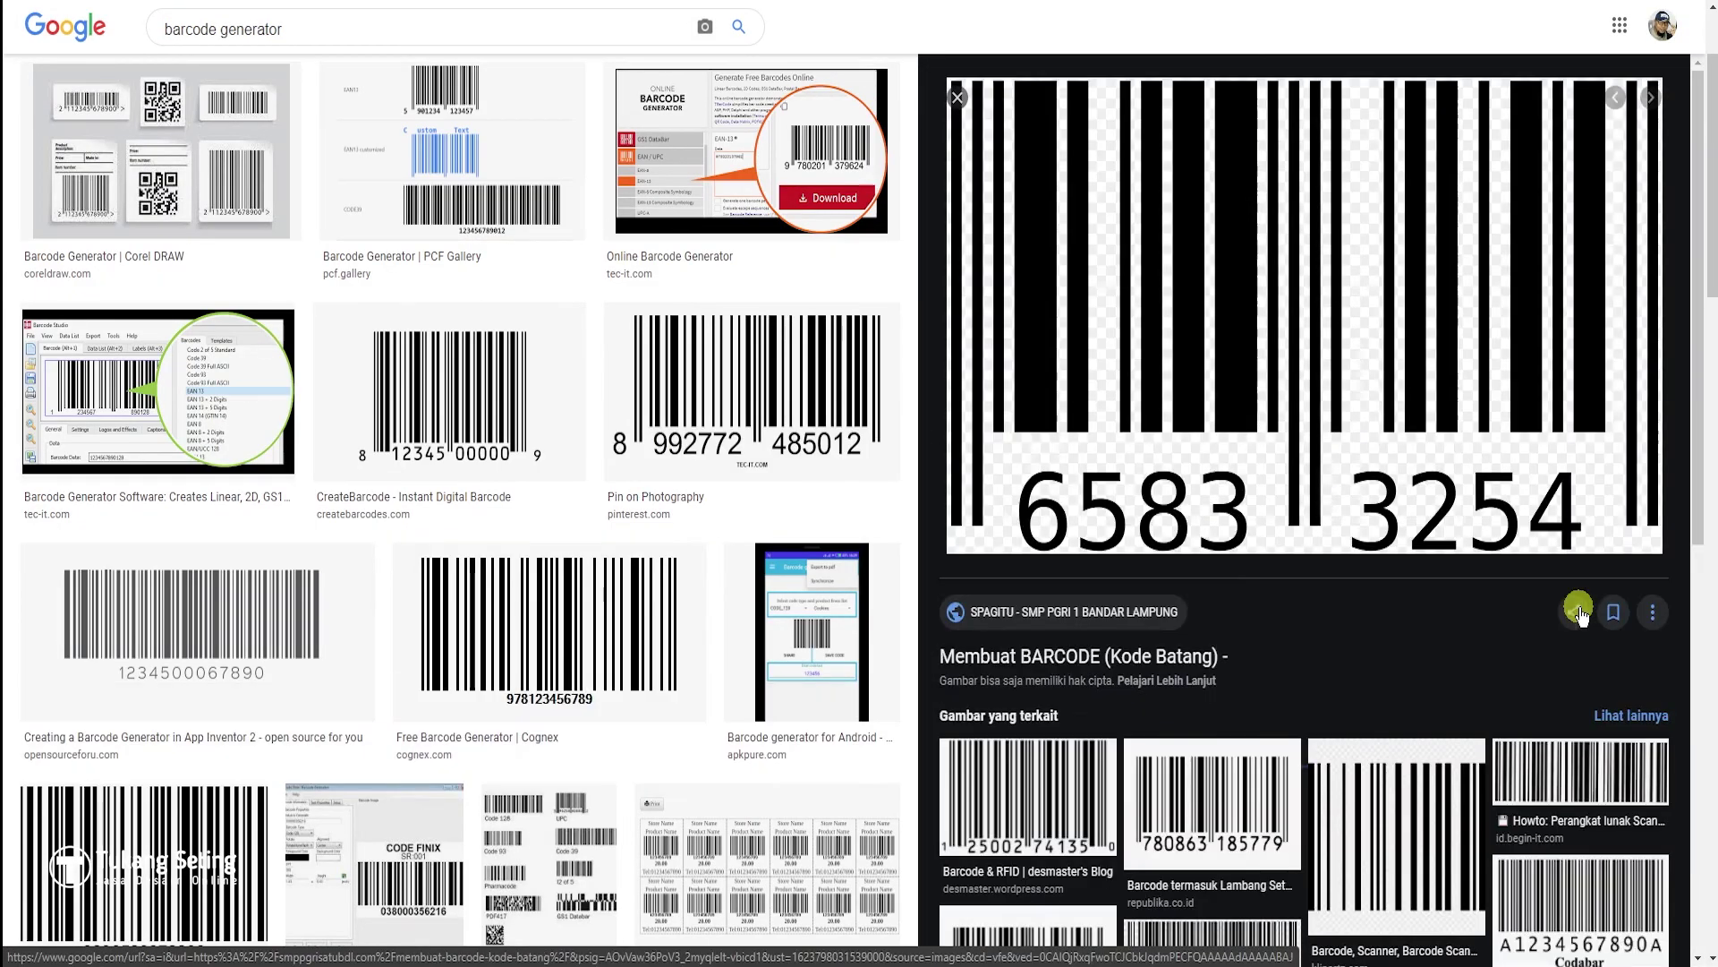
right_click(1322, 223)
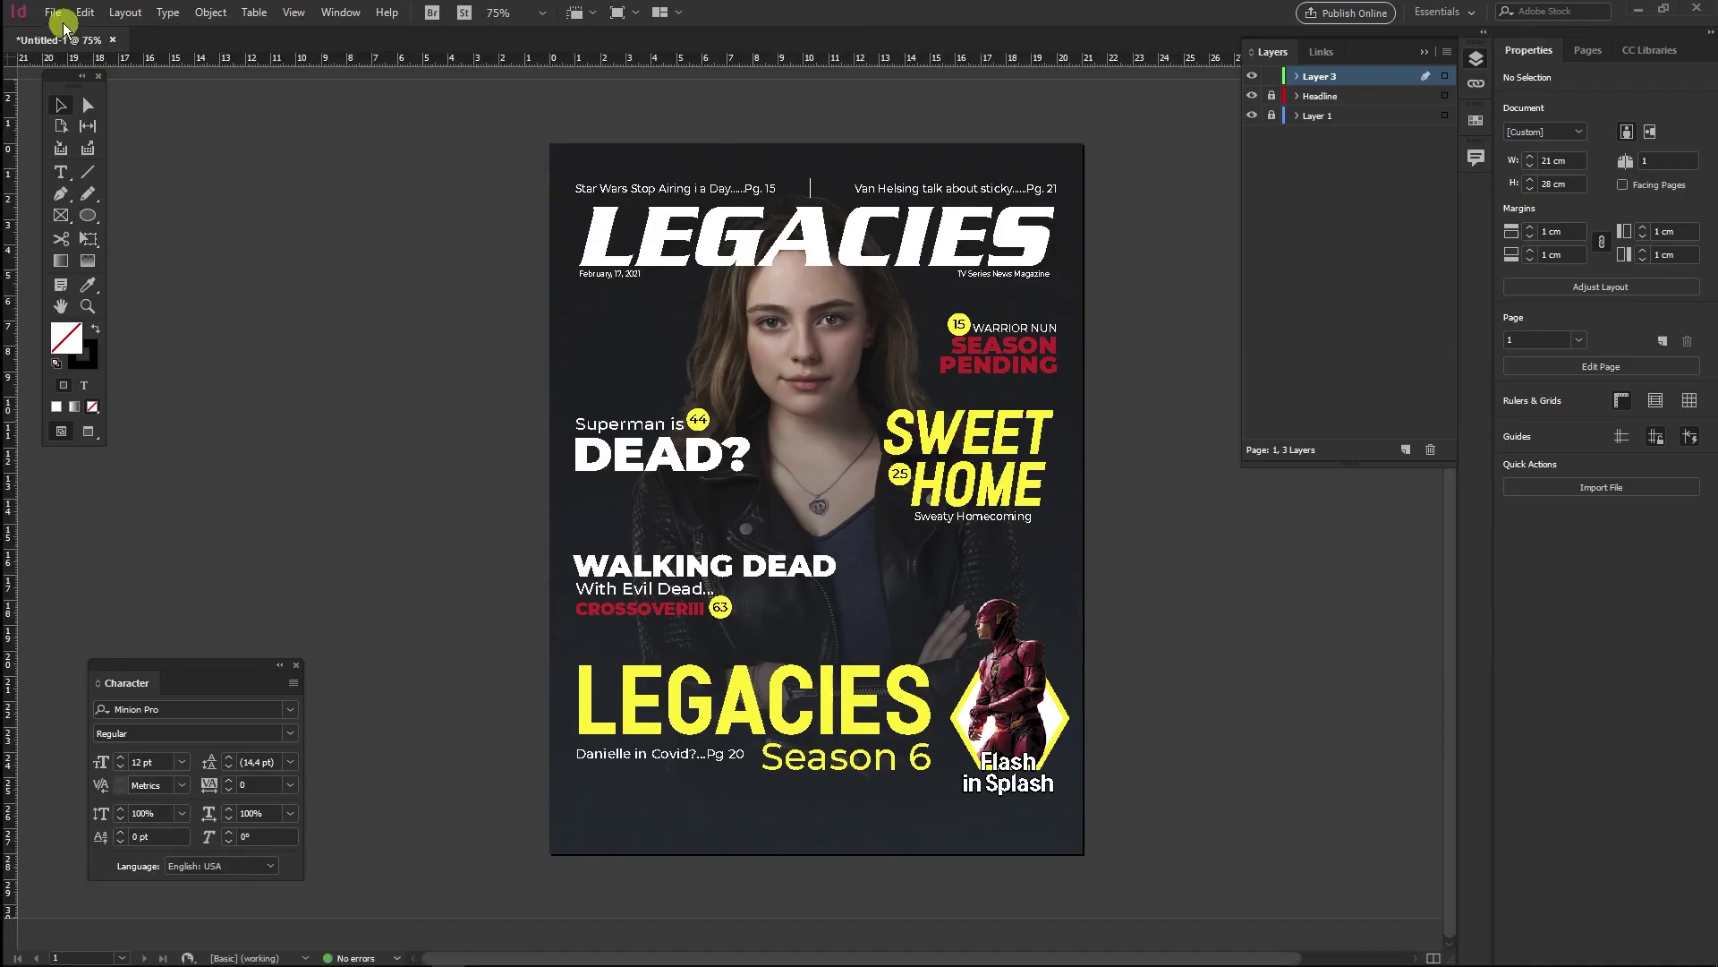
In InDesign, place barcode-sample.png at about 3.6 × 2.2 cm below the Danielle in Covid? line
left_click(54, 13)
left_click(116, 268)
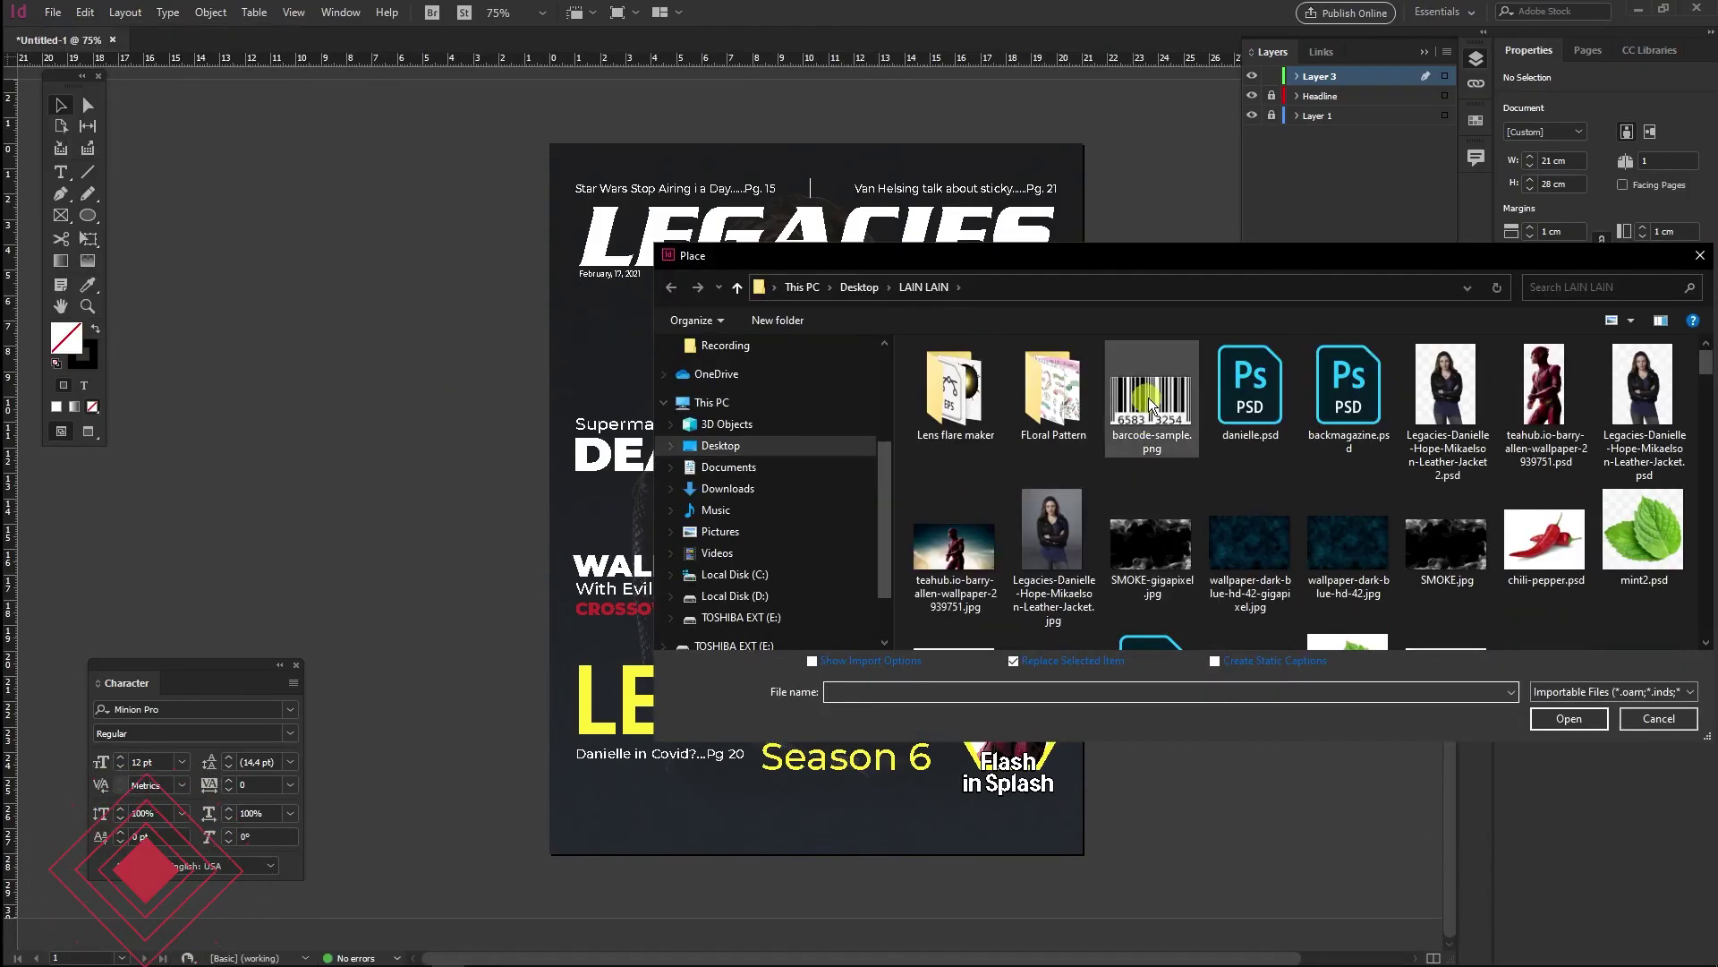
double_click(1148, 421)
left_click_drag(578, 786, 672, 840)
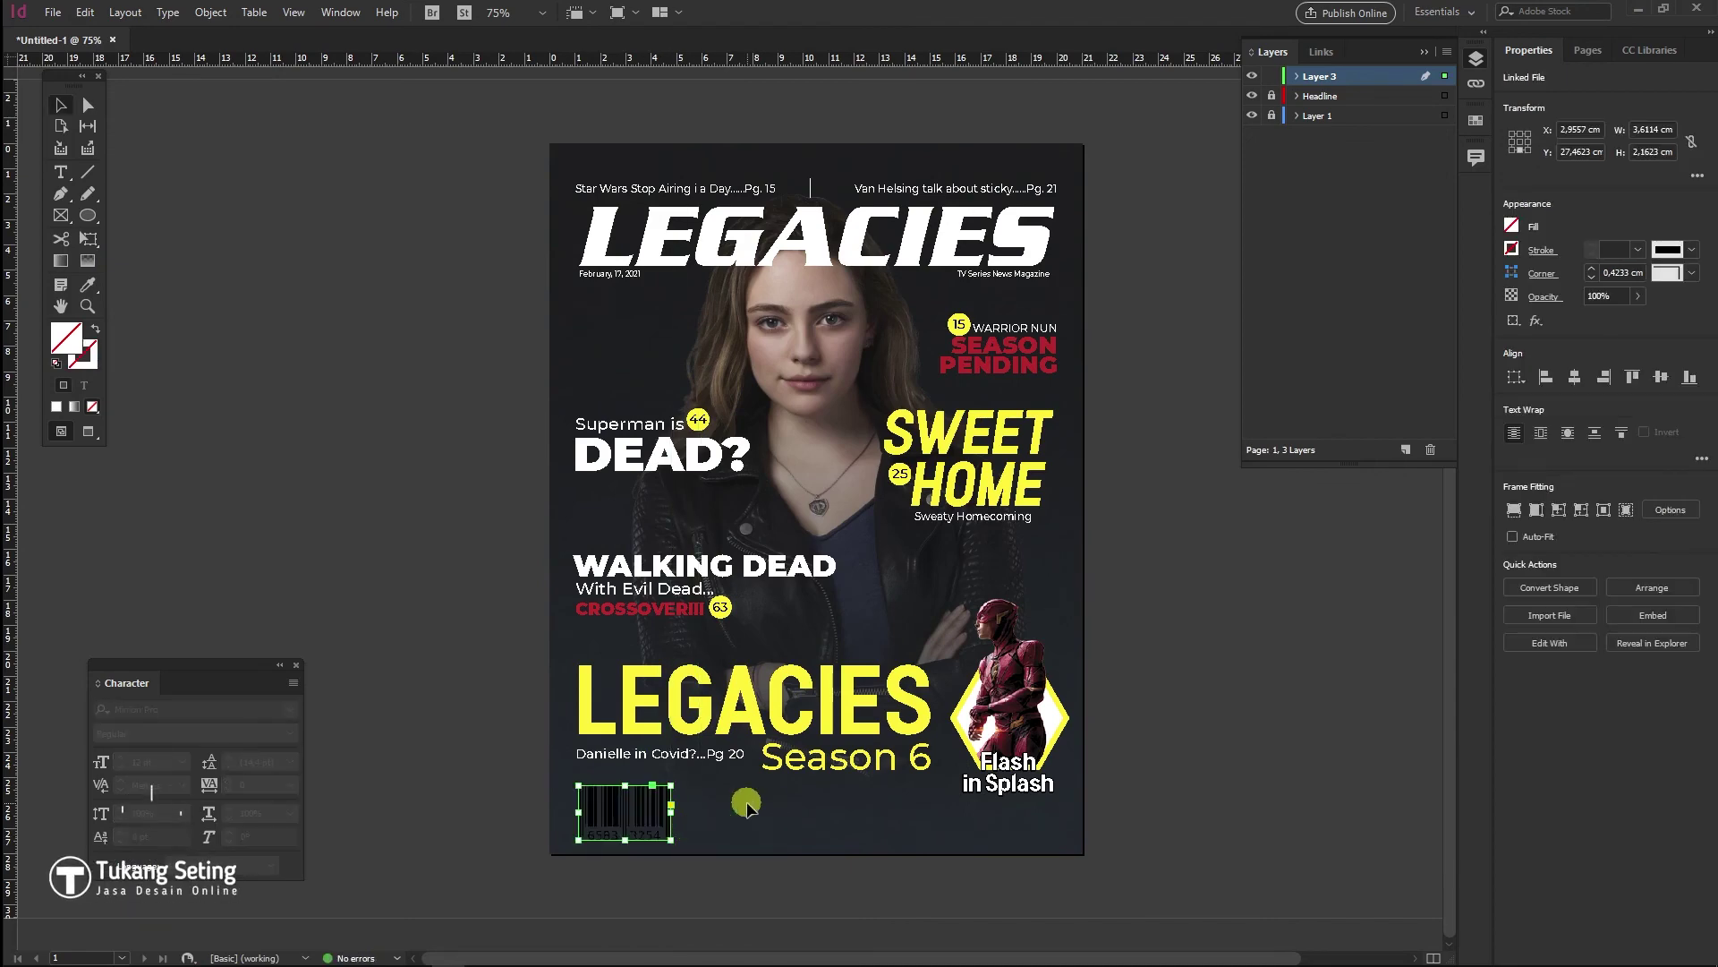
Delete the placed black barcode from the cover
scroll(645, 863, "up", 5)
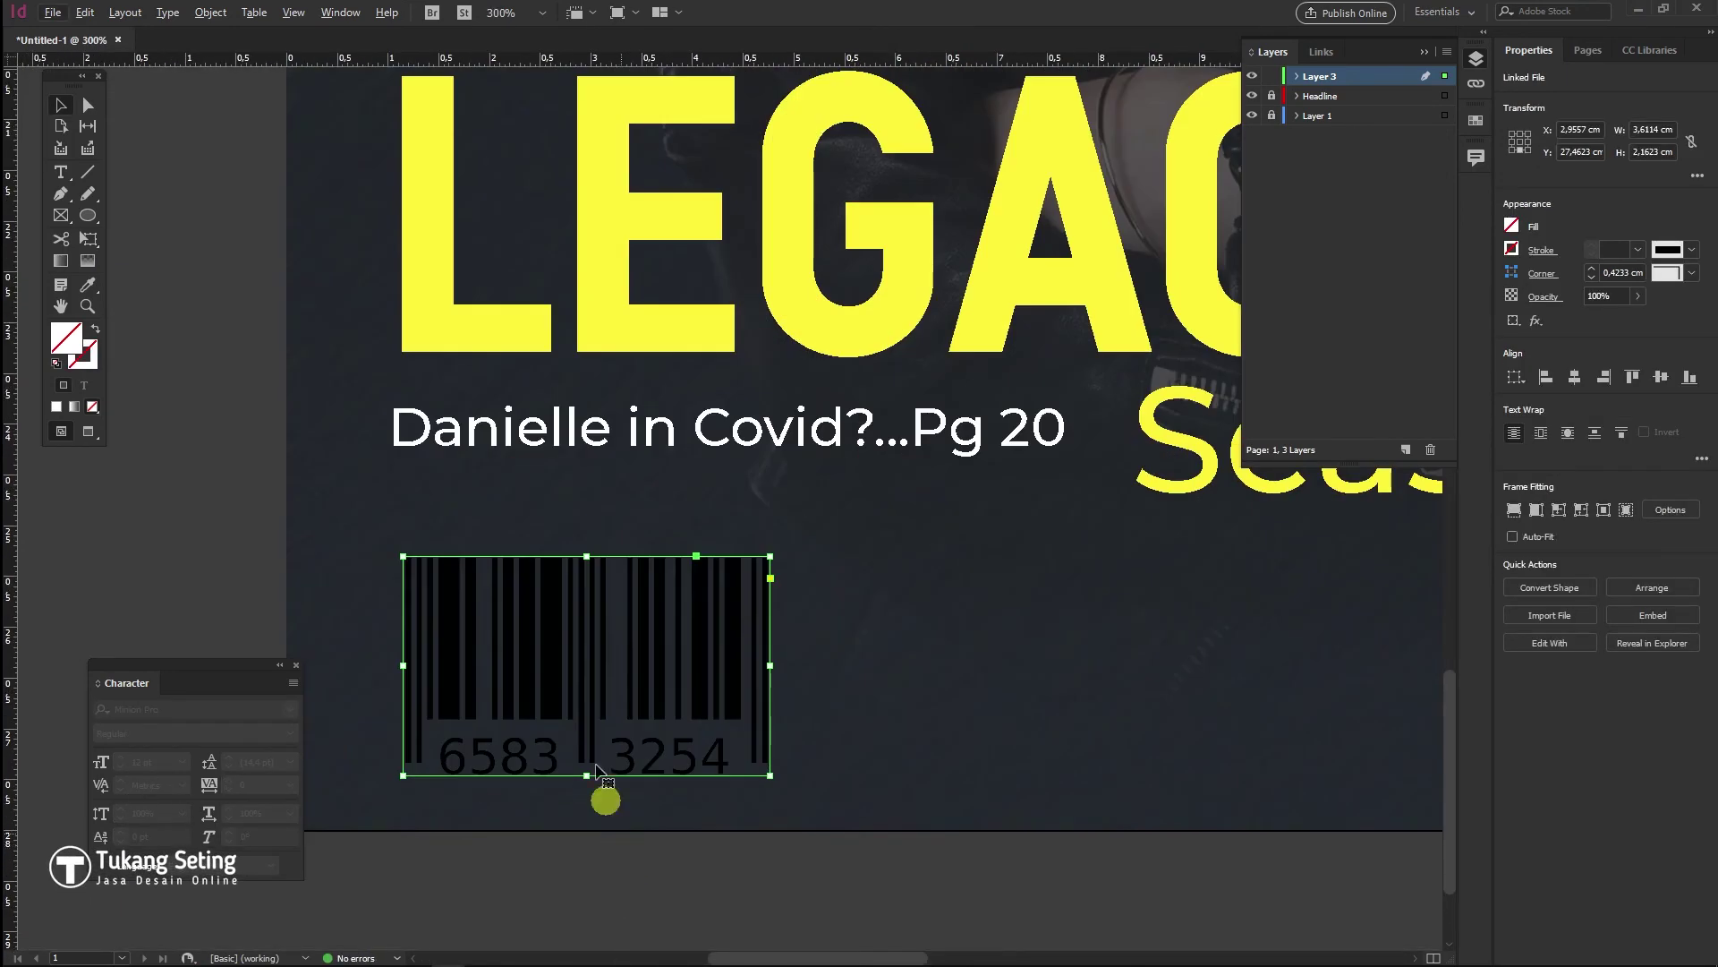
left_click(200, 326)
right_click(551, 659)
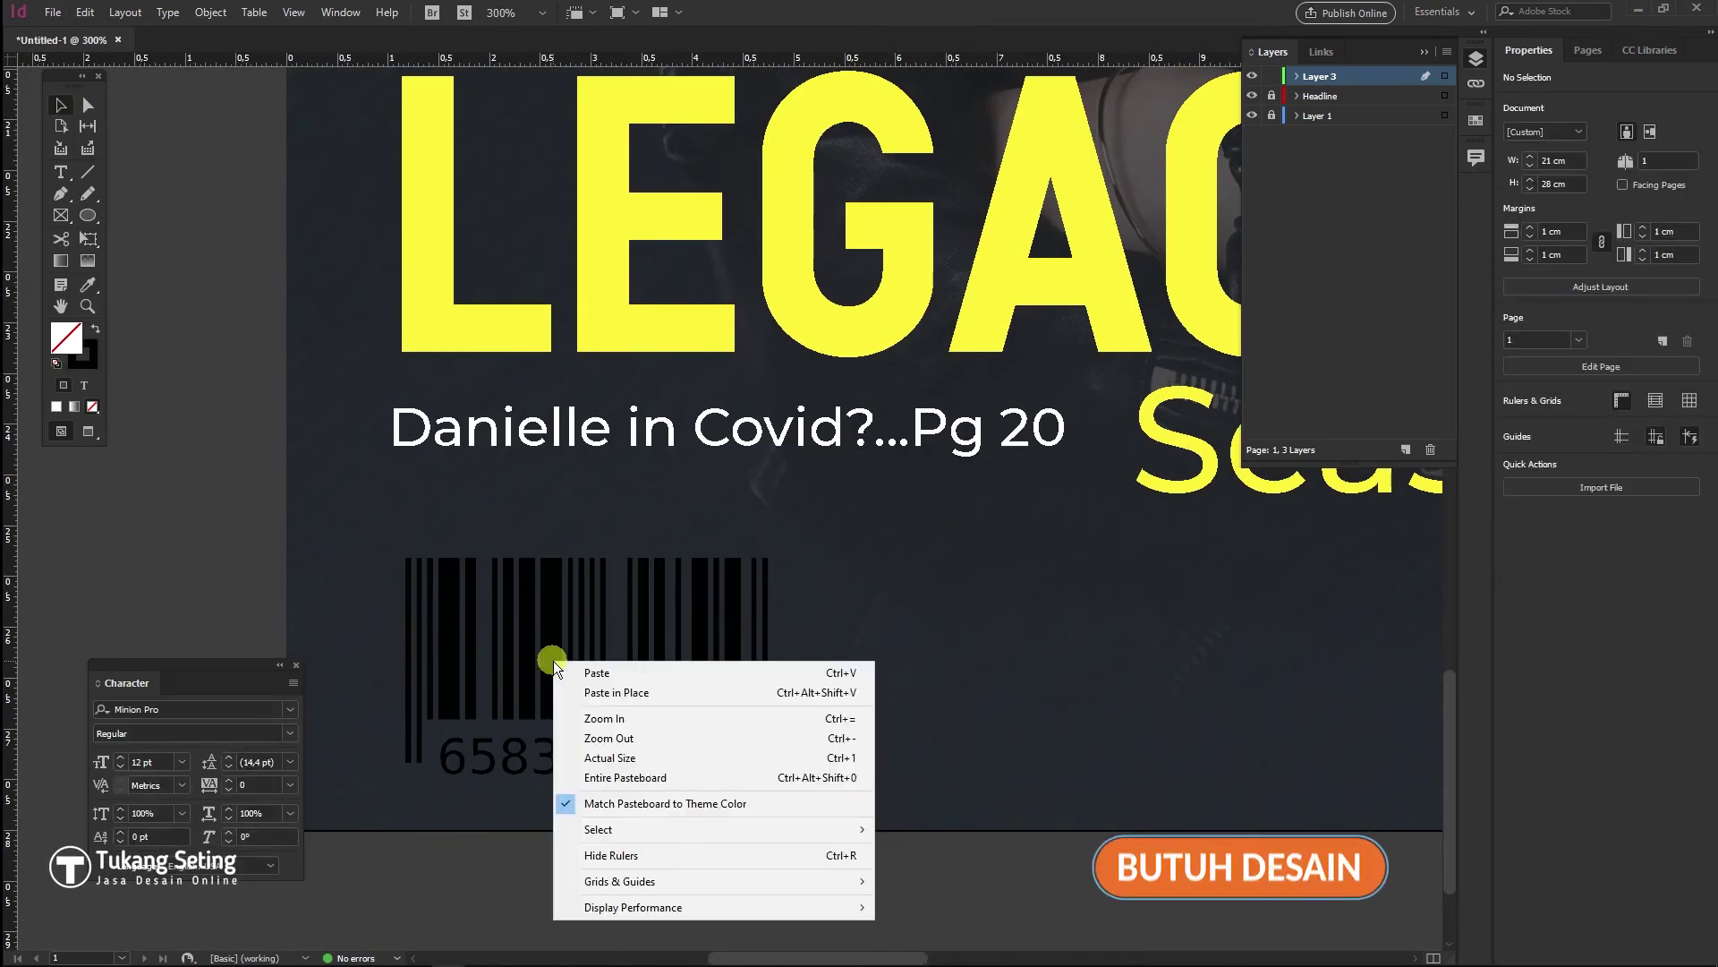
left_click(457, 707)
left_click(456, 708)
key("Delete")
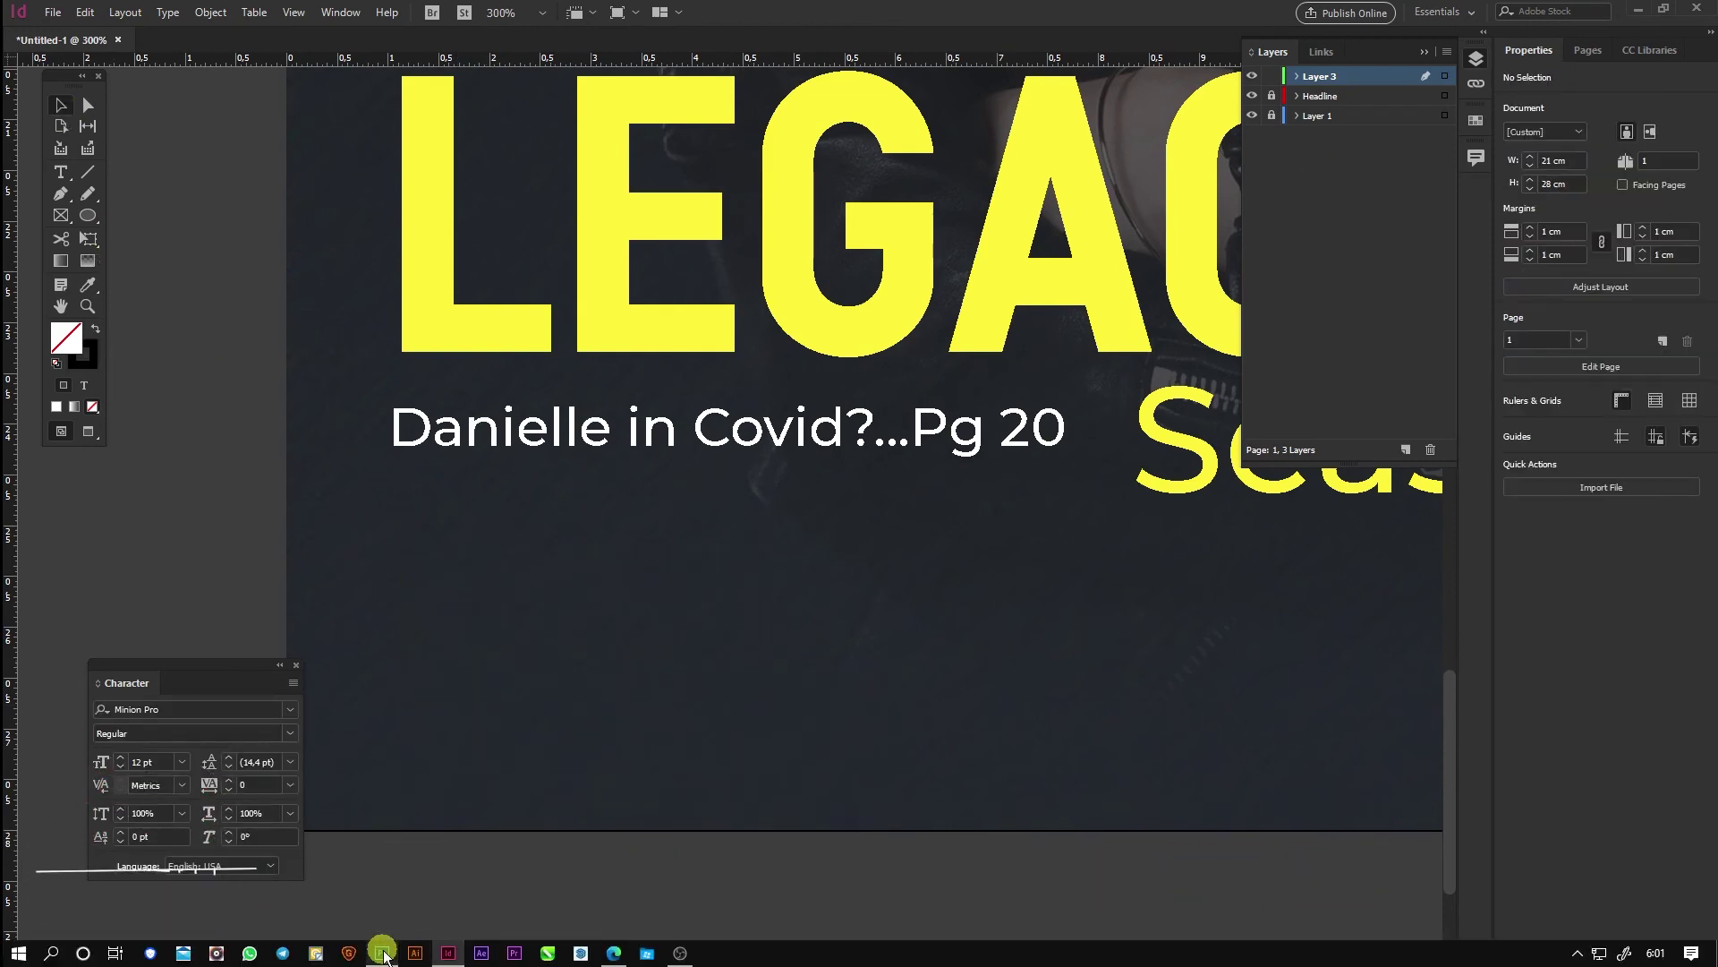
Switch to Photoshop and open barcode-sample.png
left_click(537, 948)
double_click(679, 468)
double_click(527, 195)
left_click(1570, 953)
left_click(1602, 865)
left_click(1450, 353)
left_click(1652, 221)
left_click(1649, 347)
Add a blank layer and arrange it beneath the barcode layer
left_click(119, 10)
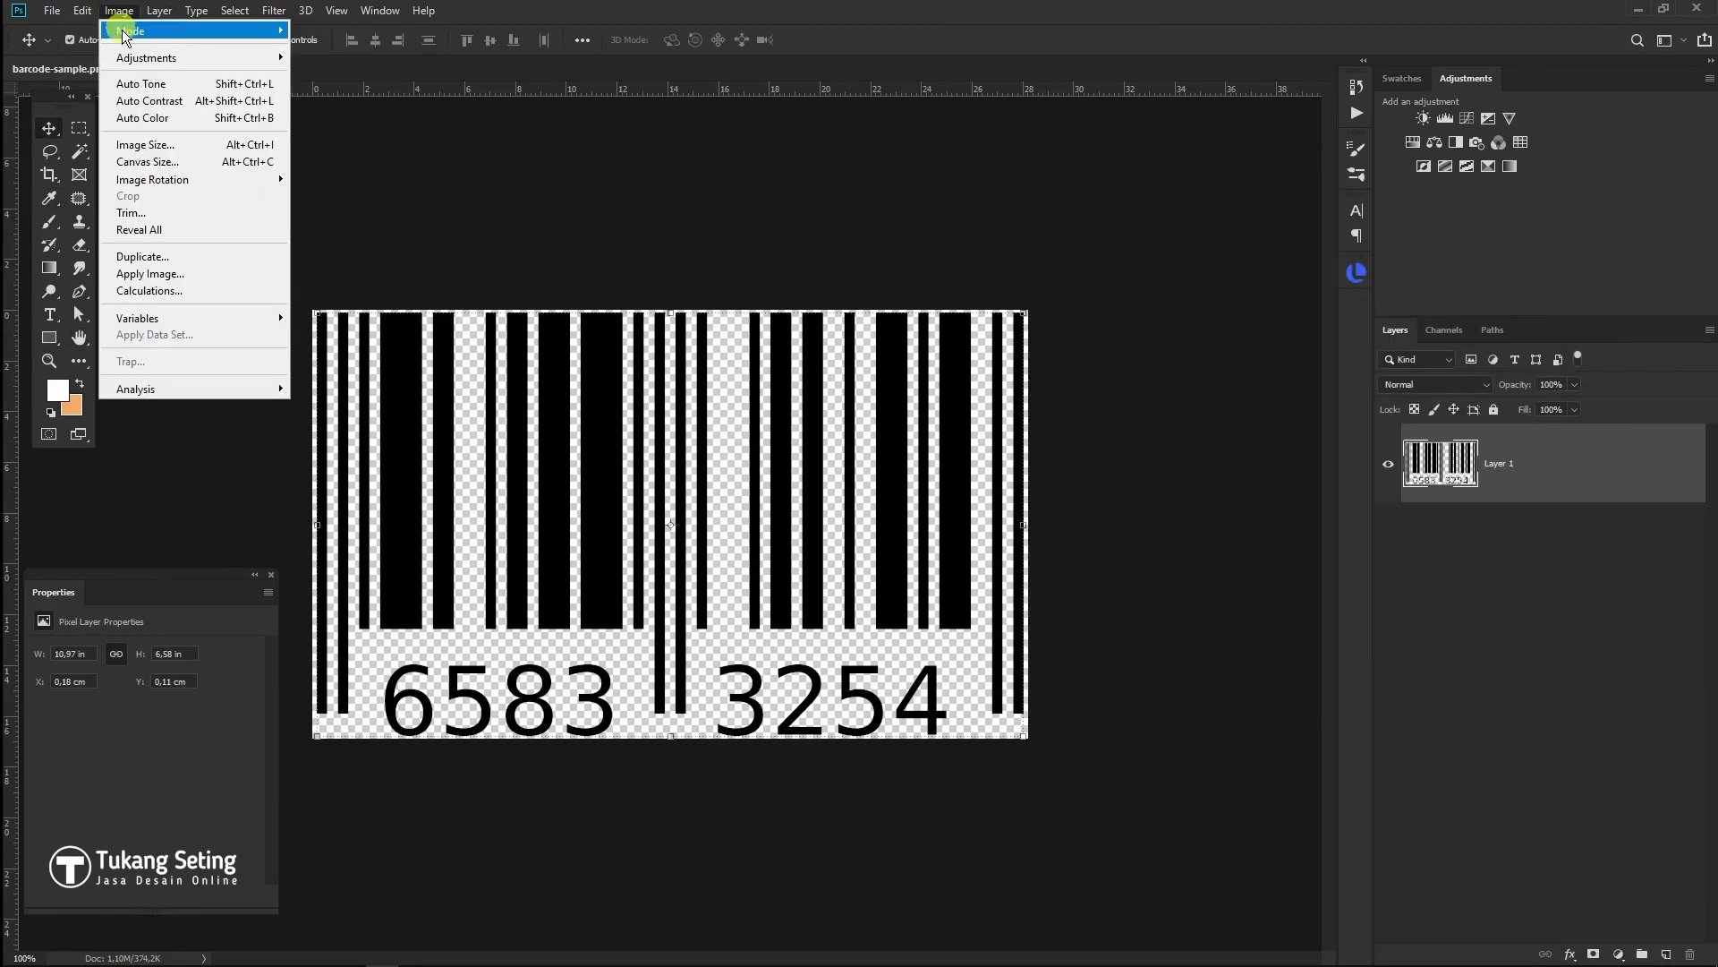
mouse_move(144, 31)
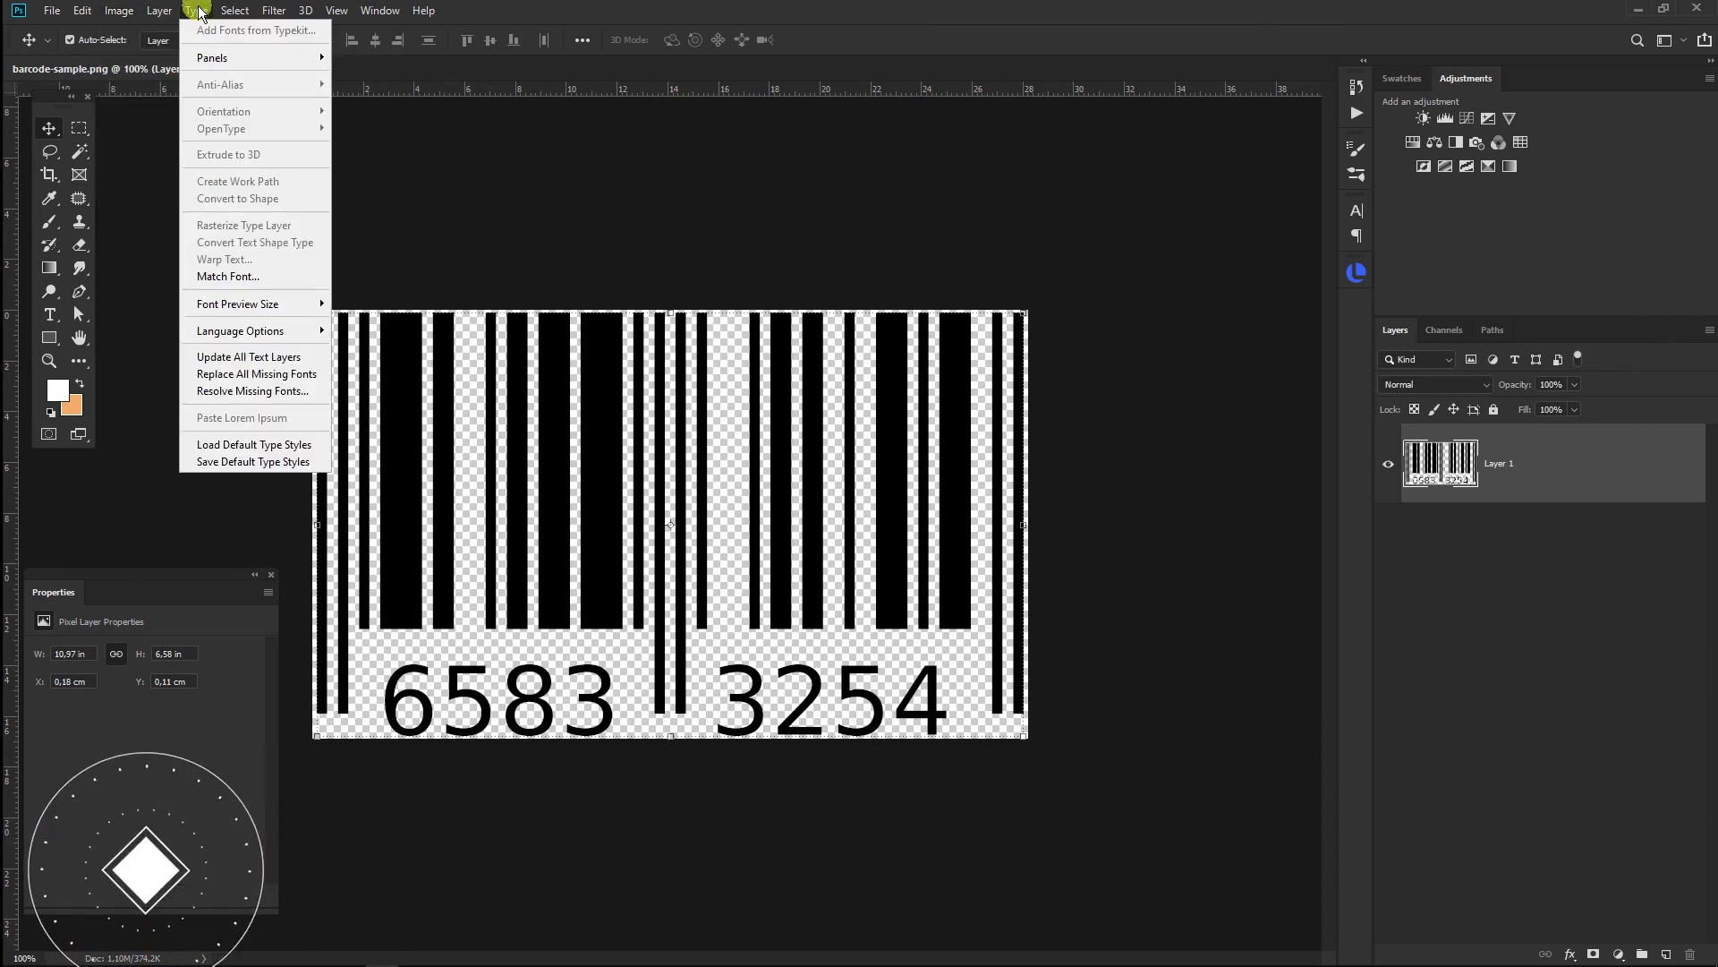
key("ctrl+shift+alt+n")
left_click_drag(1539, 458, 1533, 602)
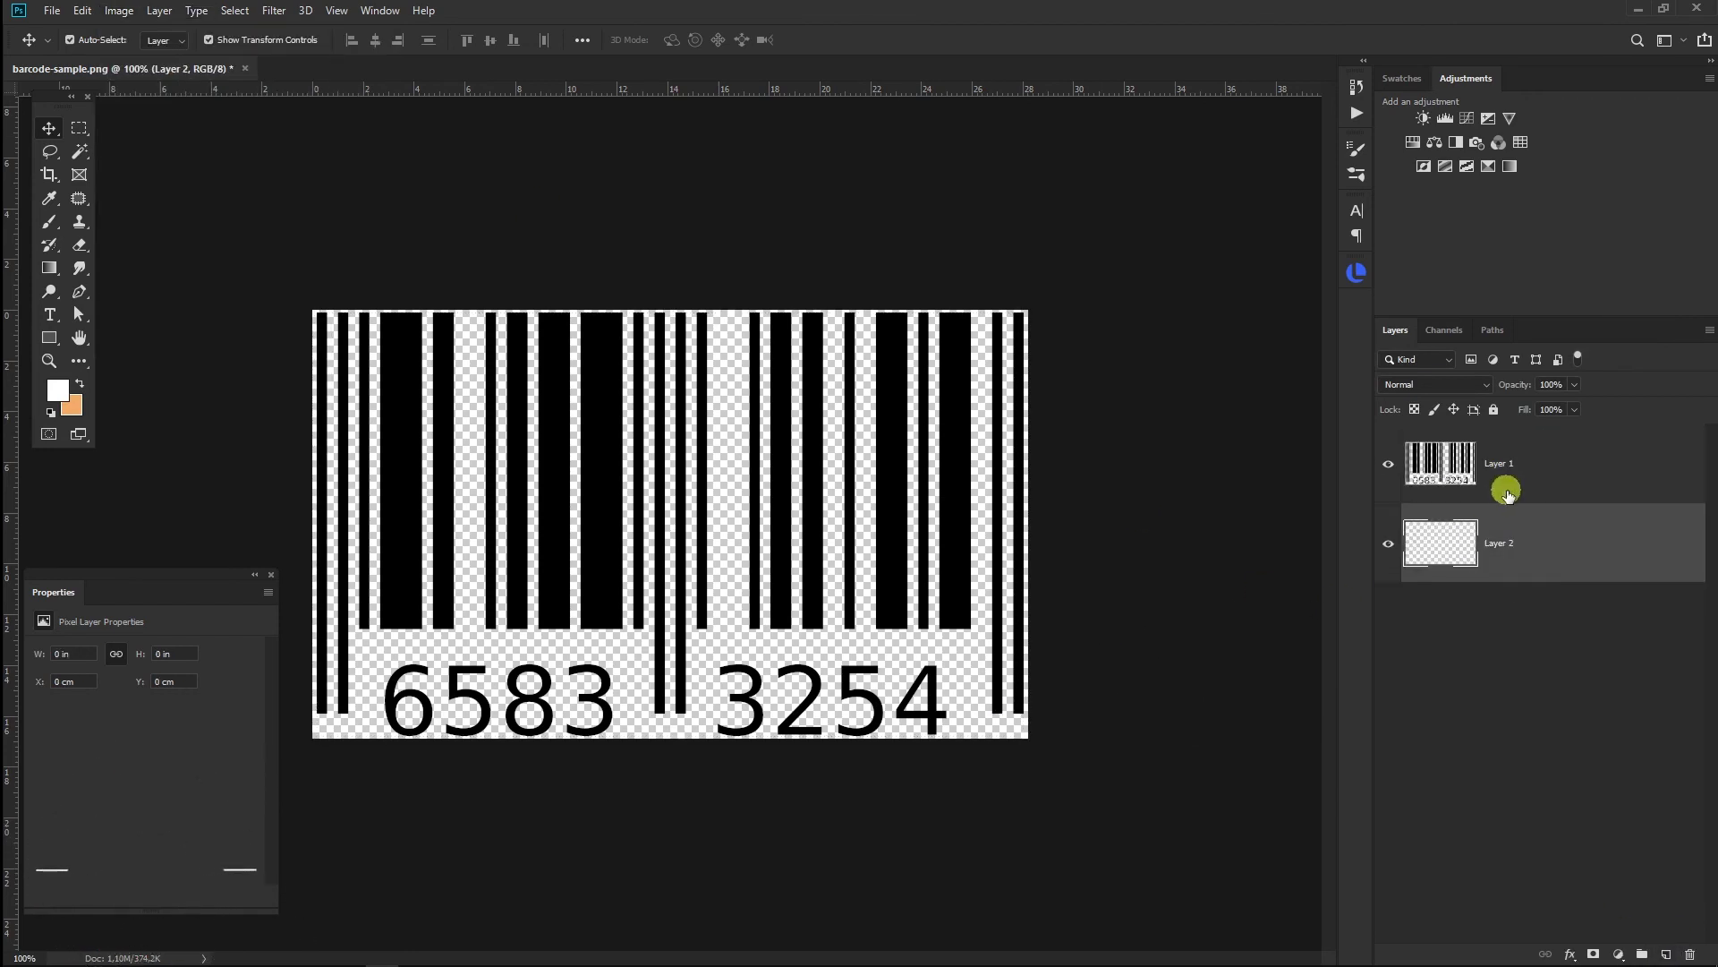
Replace the original barcode layer with a new layer holding only its black bars and digits, selected with the Magic Wand
left_click(79, 151)
left_click(411, 449)
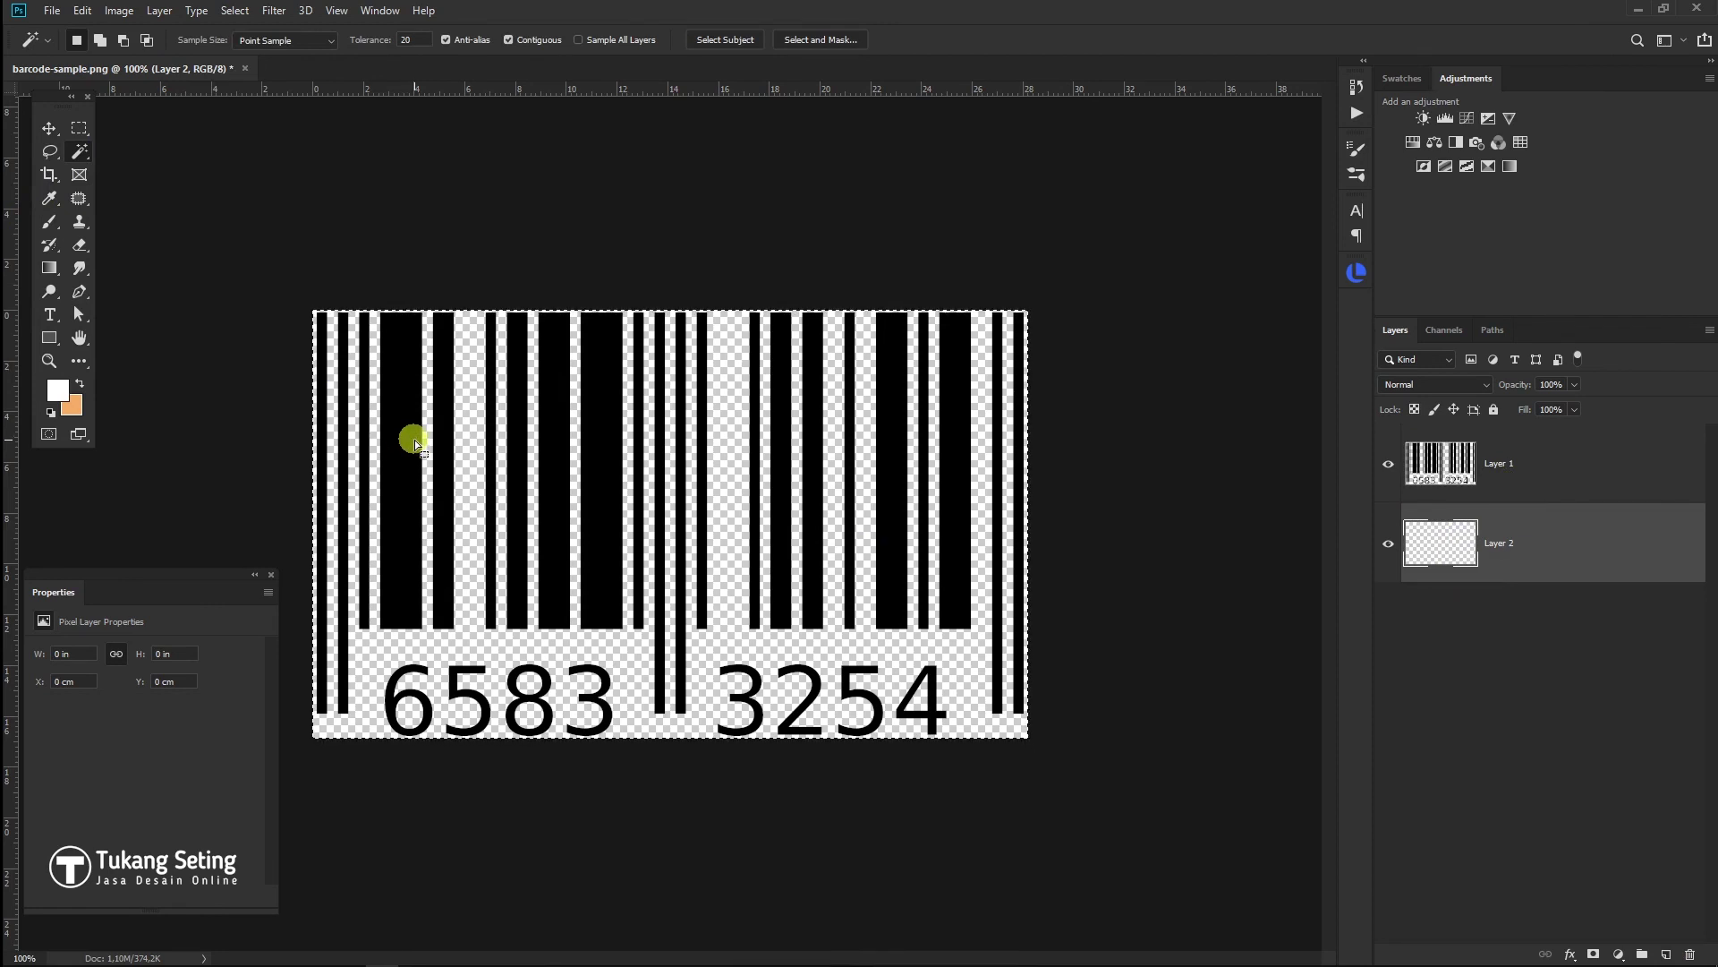
left_click(1543, 488)
left_click(385, 391)
left_click(234, 10)
mouse_move(279, 267)
left_click(258, 305)
key("ctrl+j")
left_click_drag(1462, 577, 1690, 954)
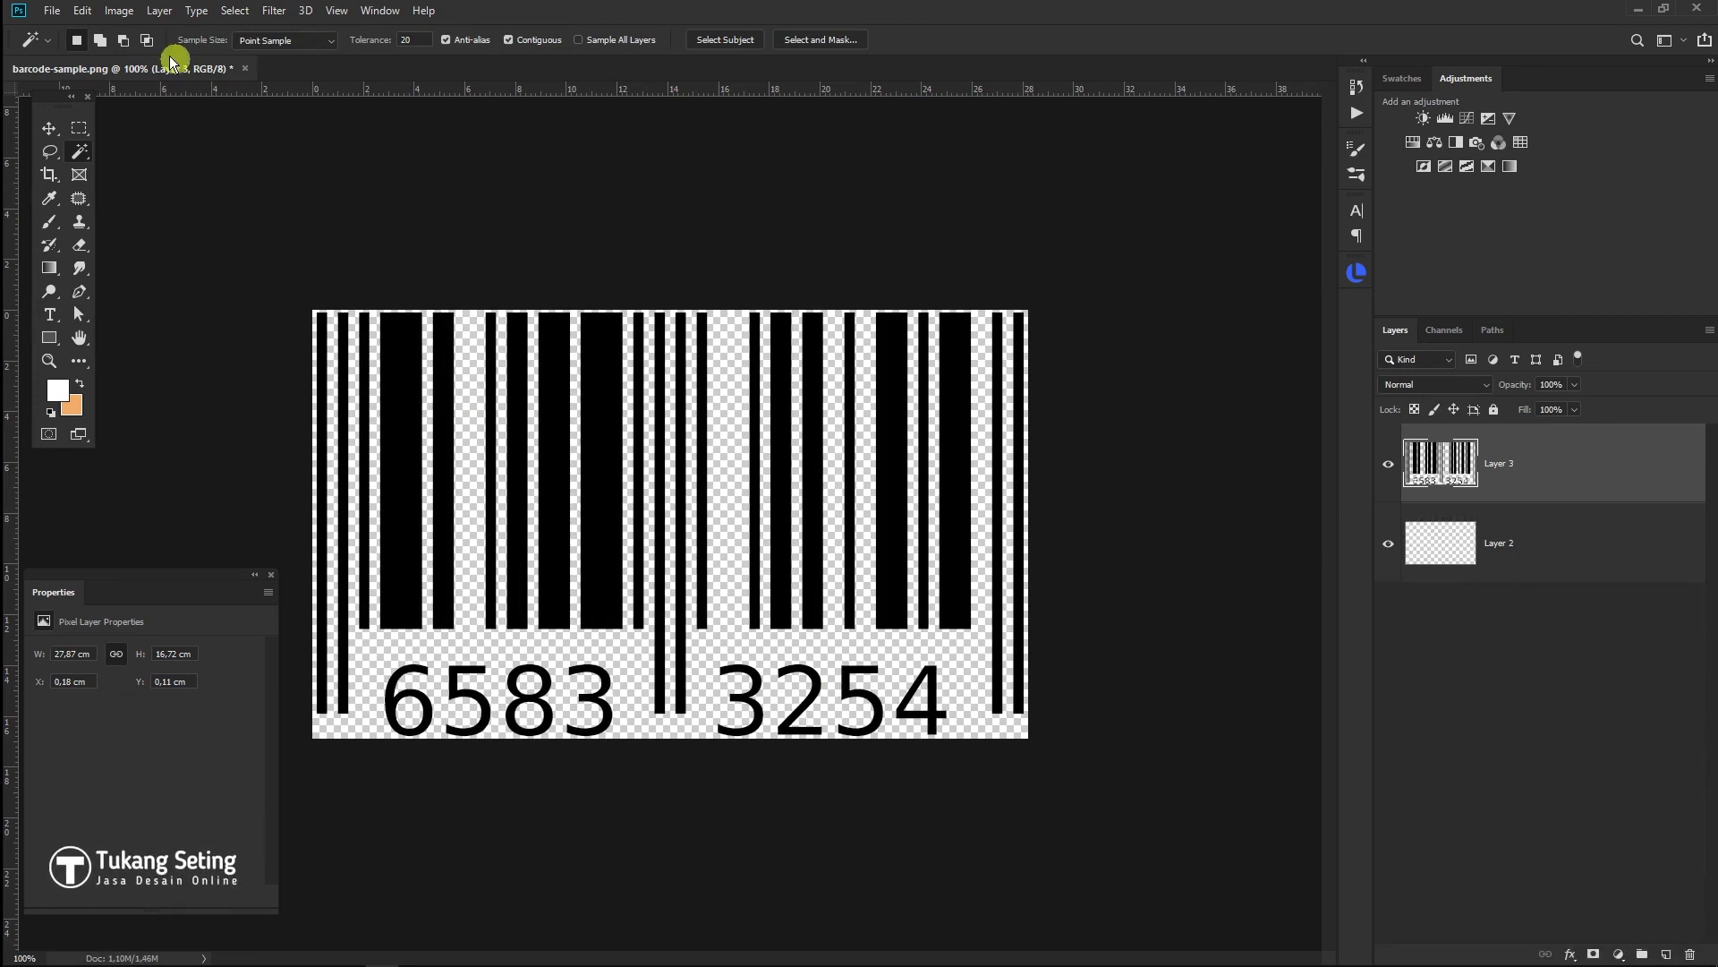
Apply a white Color Overlay to the new barcode layer
left_click(1570, 954)
left_click(1631, 881)
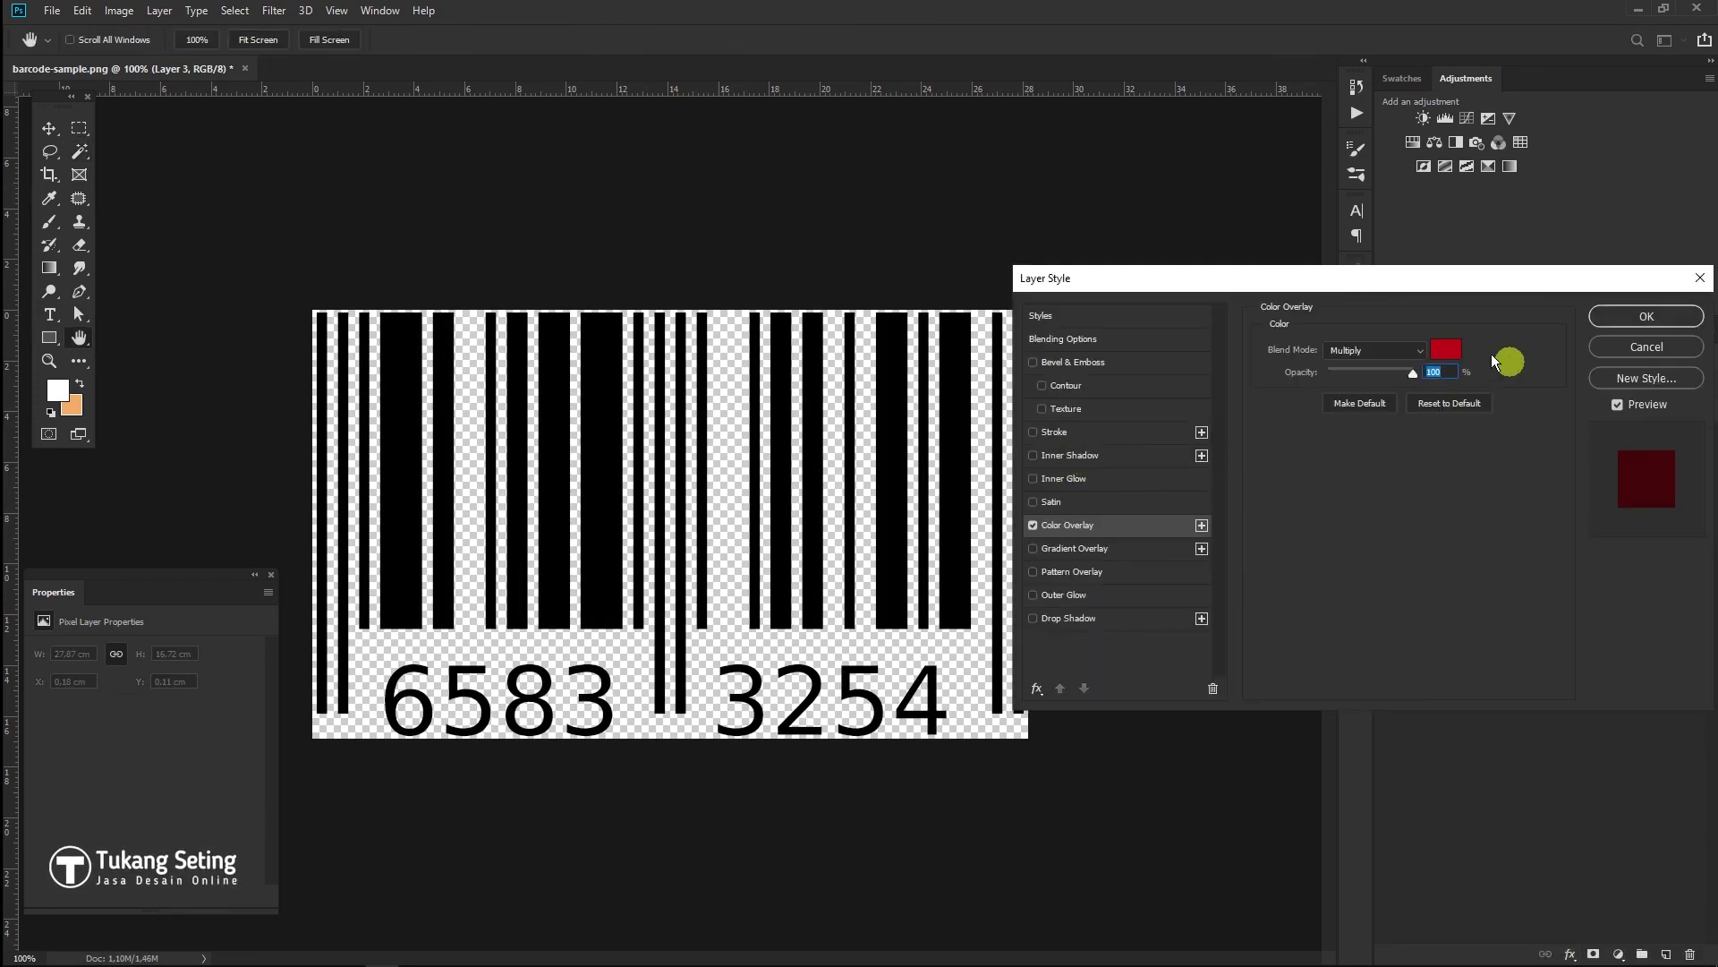
left_click(1450, 351)
left_click(1652, 220)
left_click(1648, 307)
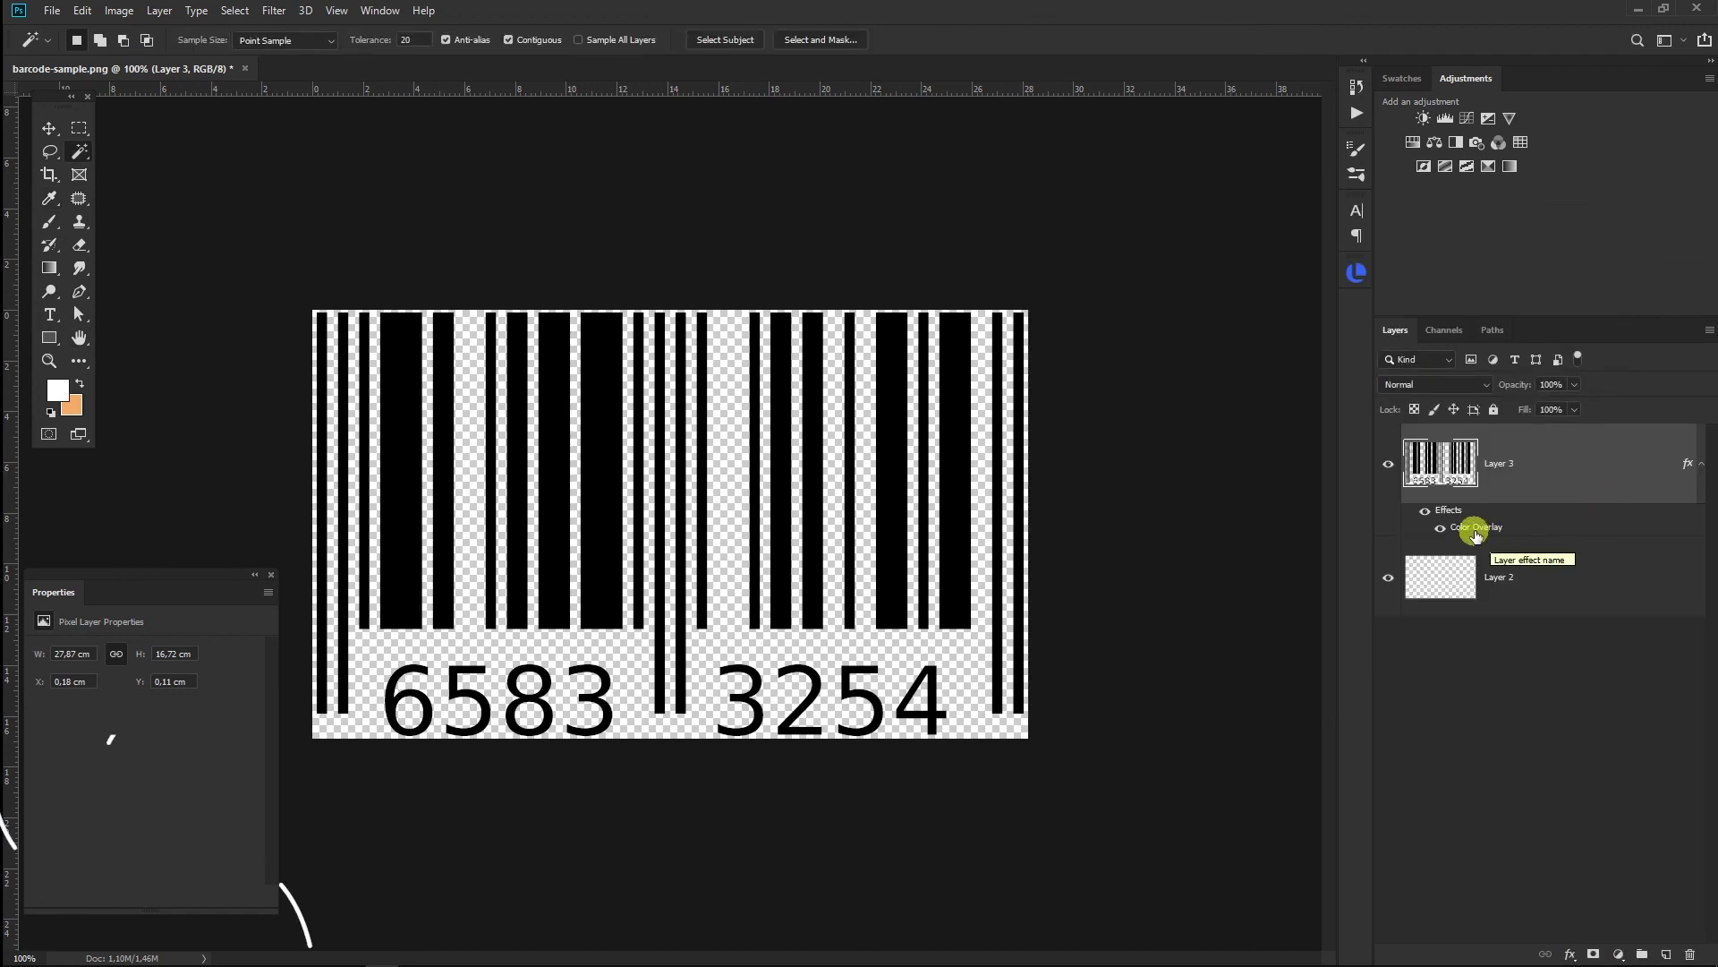
Set the blend mode of the barcode's Color Overlay to Normal
double_click(1477, 535)
left_click(1396, 352)
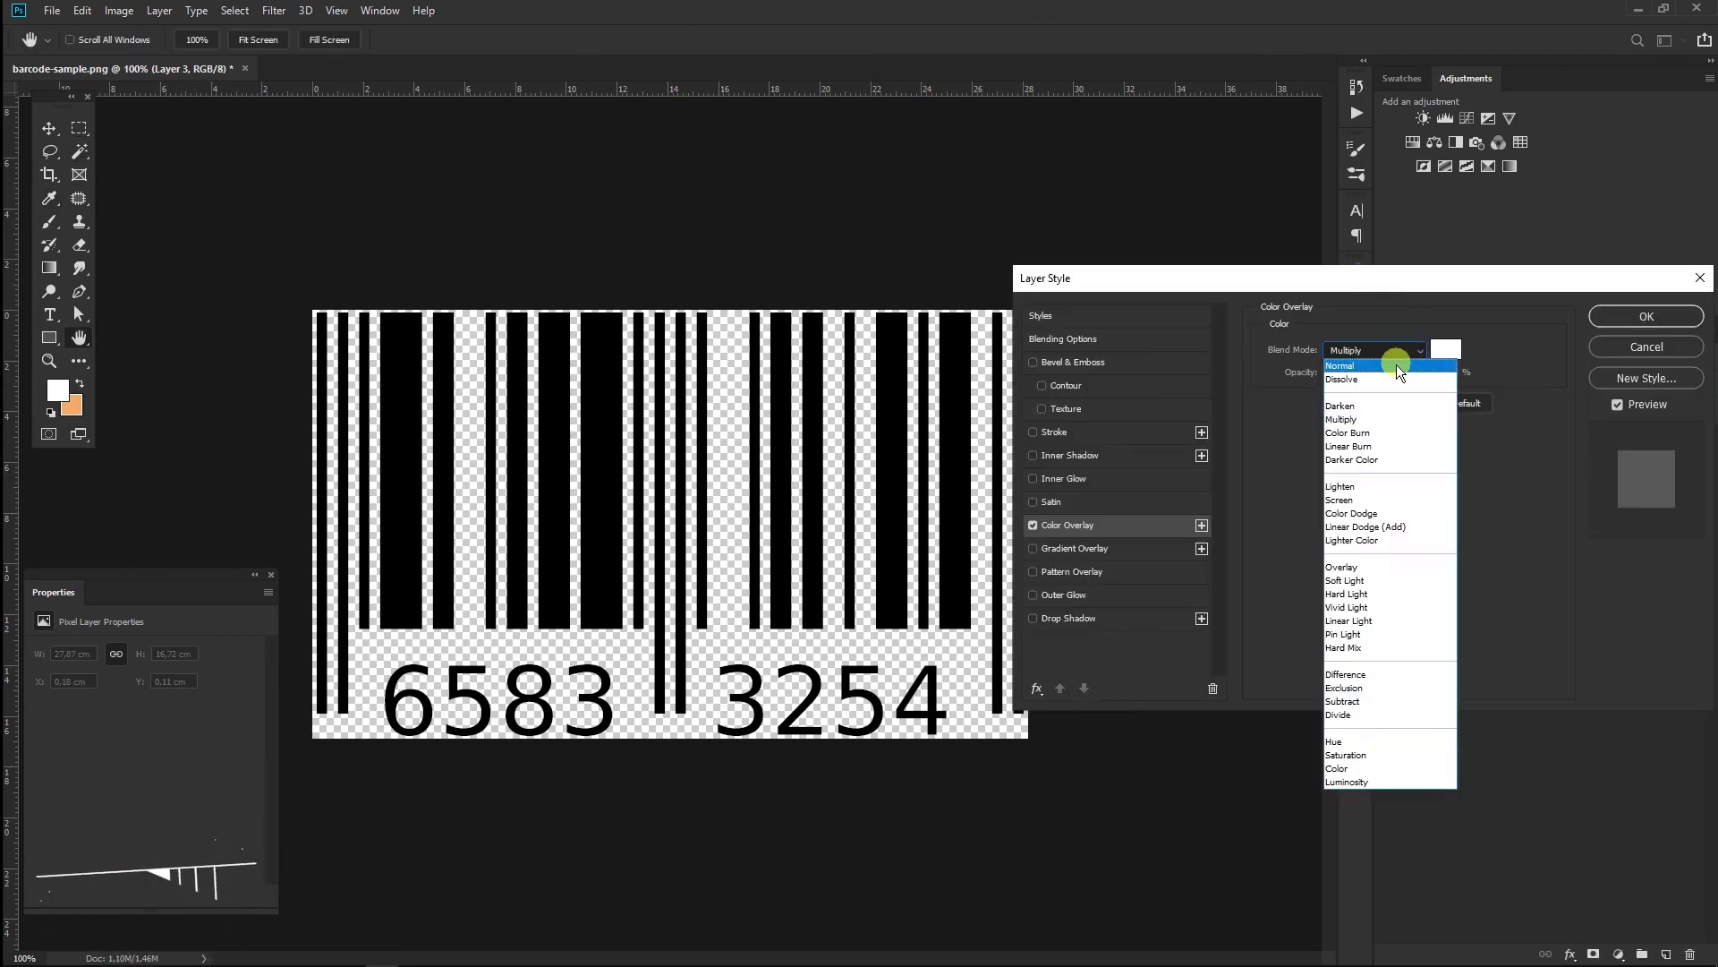
left_click(1401, 367)
left_click(1647, 316)
key("w")
Save the white barcode in Photoshop format as barcode-sample.psd in the LAIN LAIN folder
left_click(51, 10)
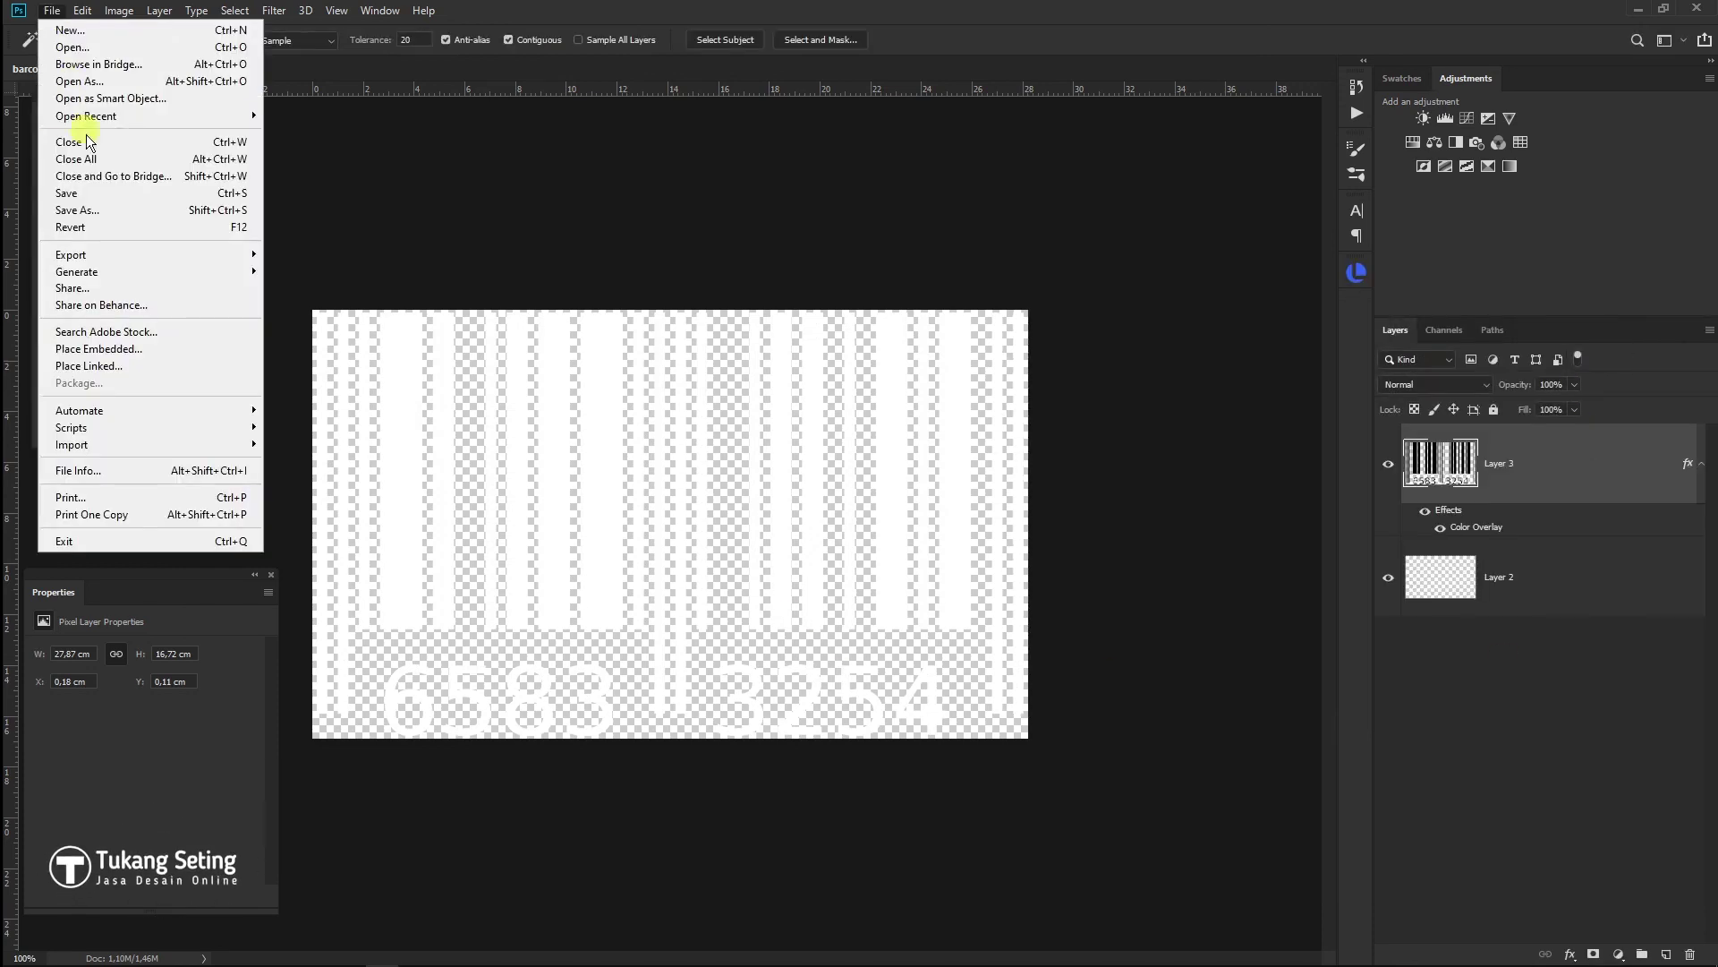
left_click(99, 209)
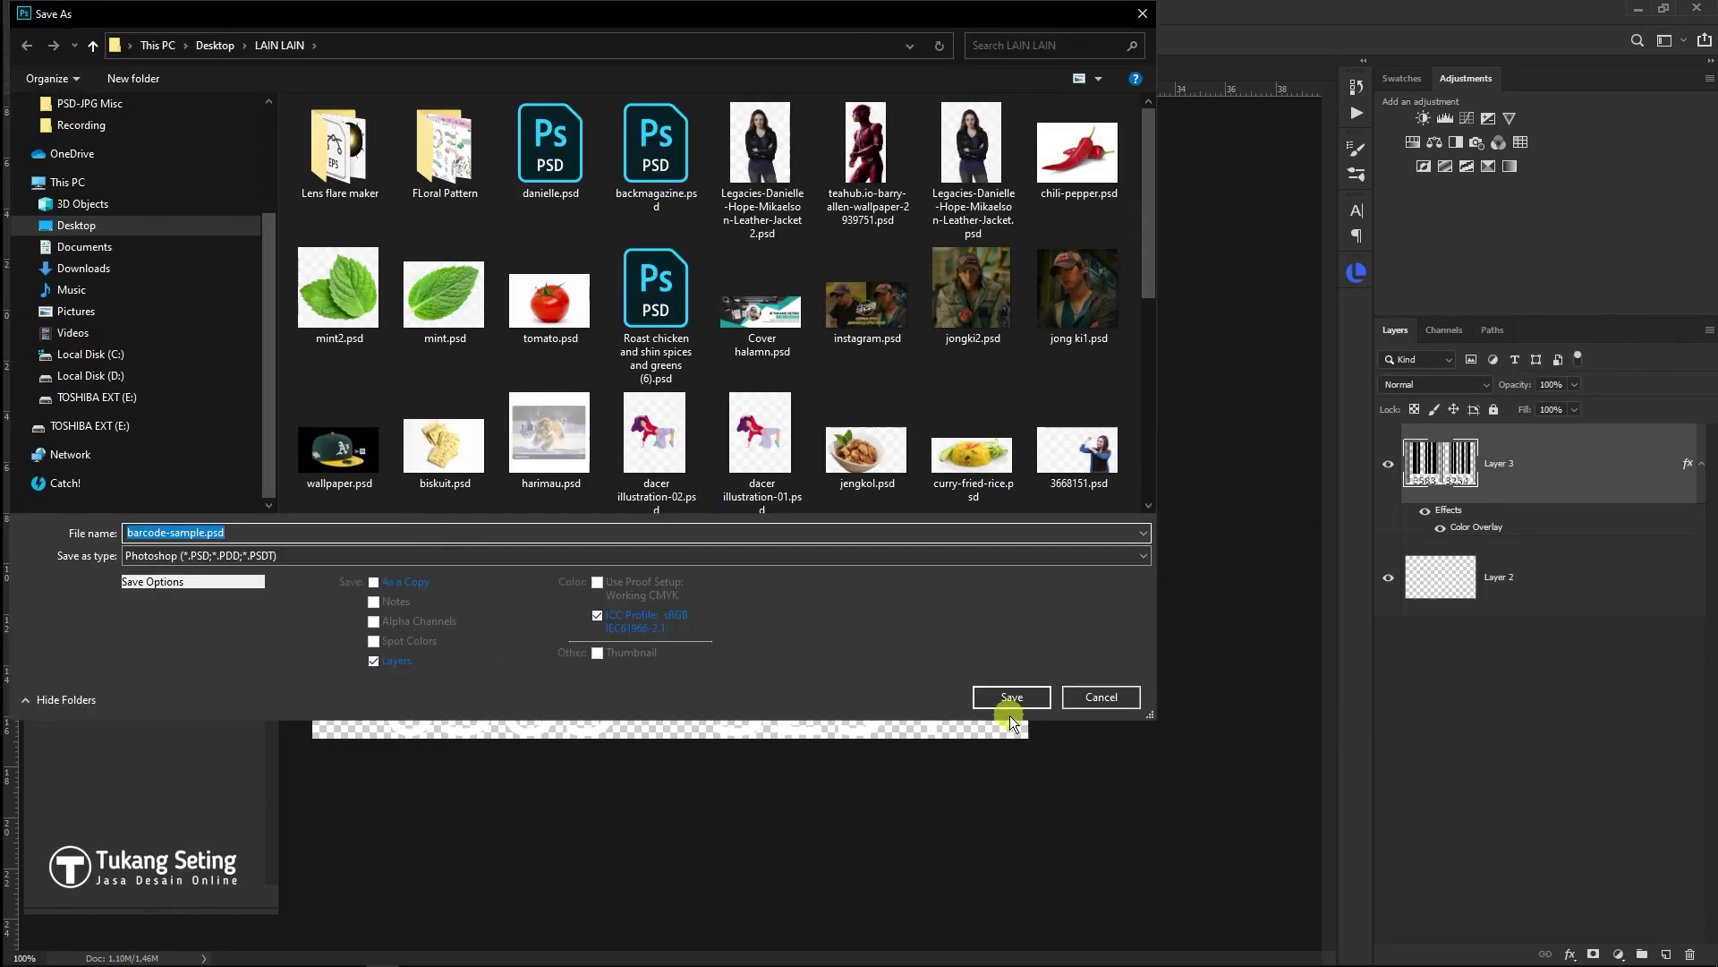
left_click(1009, 696)
left_click(1339, 269)
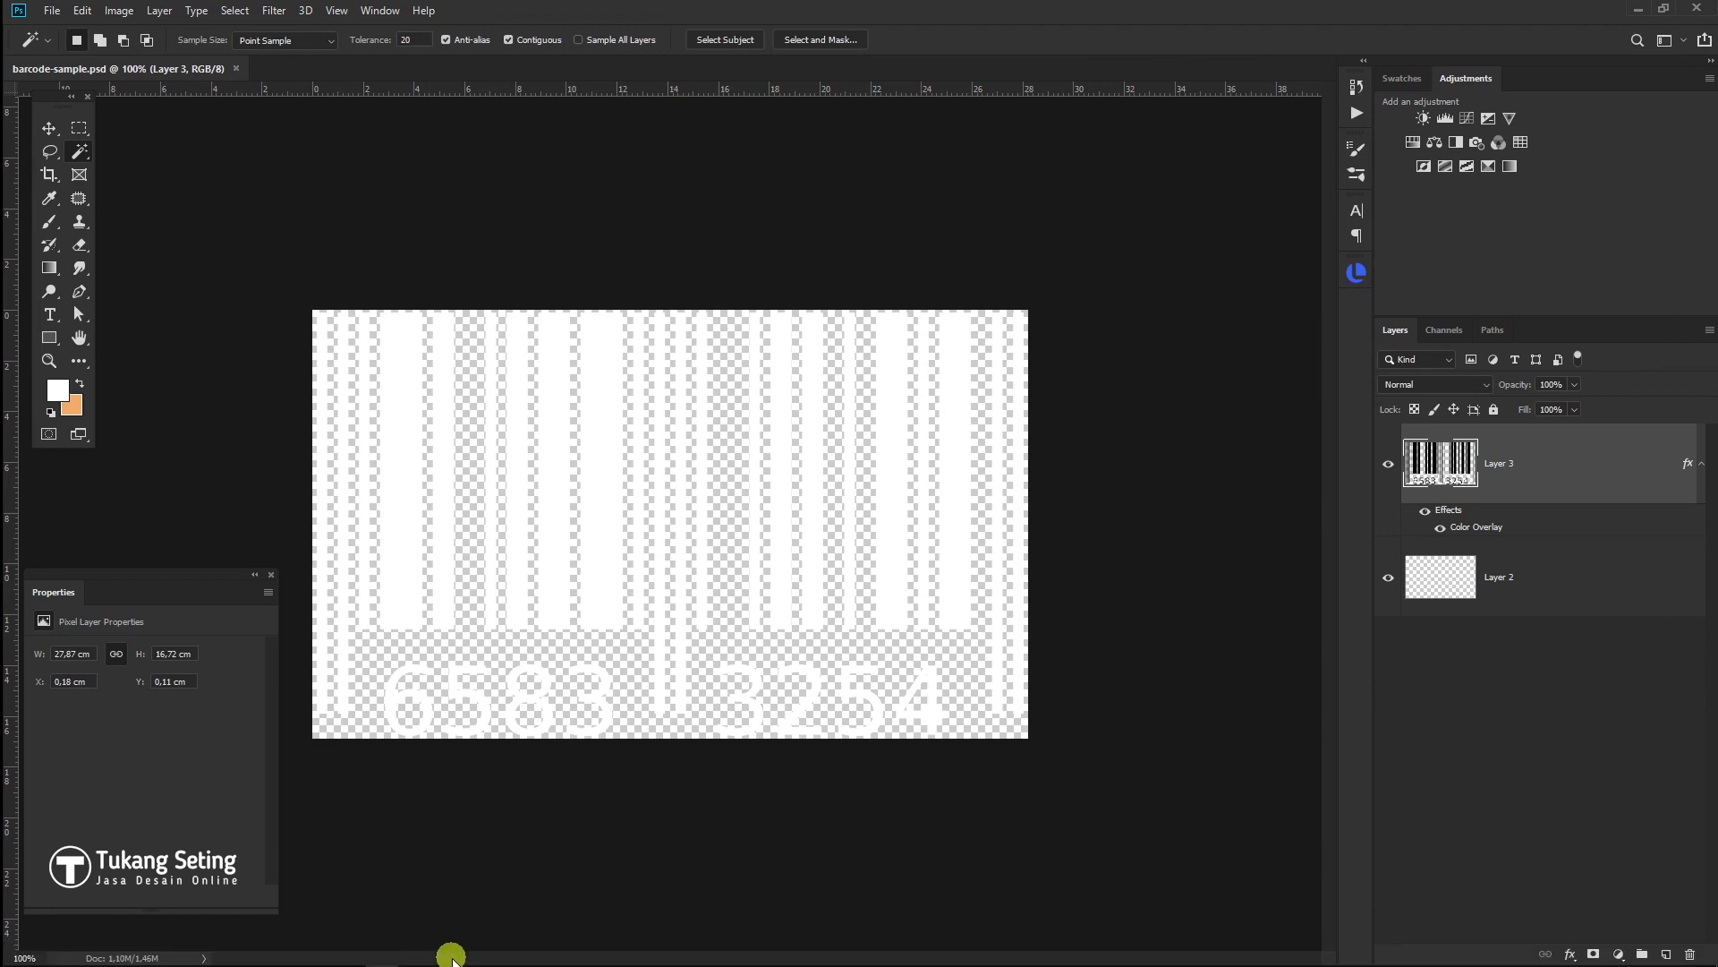
Switch to InDesign and place barcode-sample.psd at about 3.1 × 1.9 cm below the Danielle in Covid? line
left_click(456, 953)
left_click(53, 11)
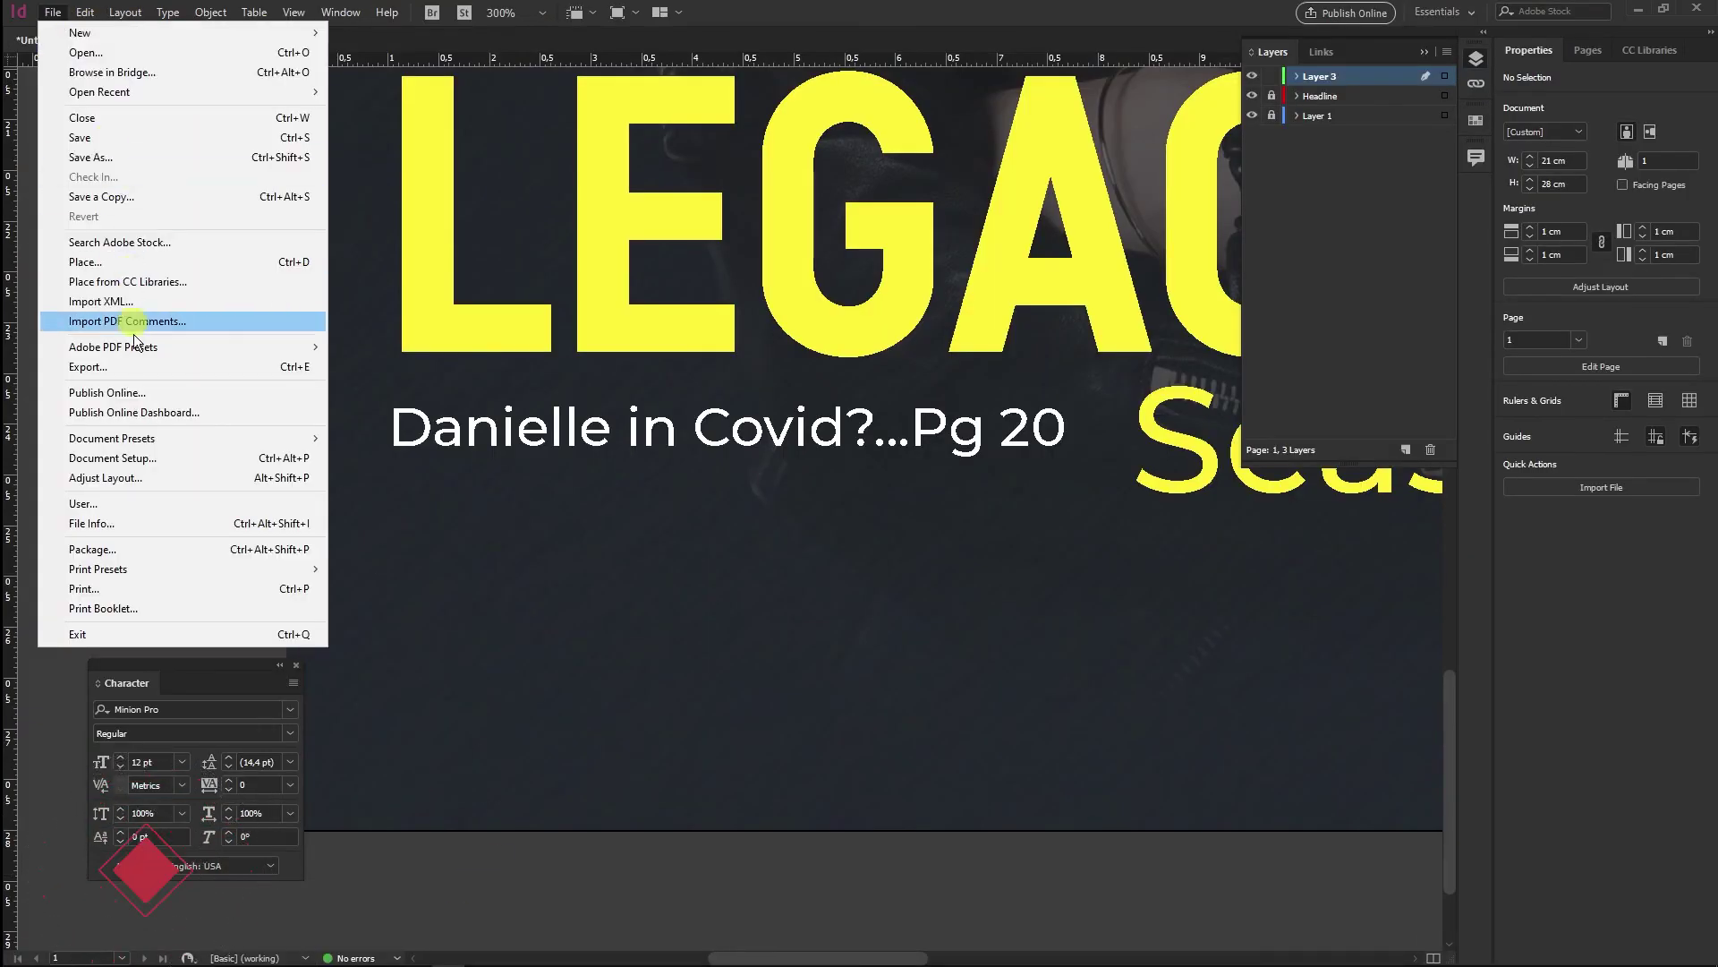
left_click(134, 262)
left_click(1146, 408)
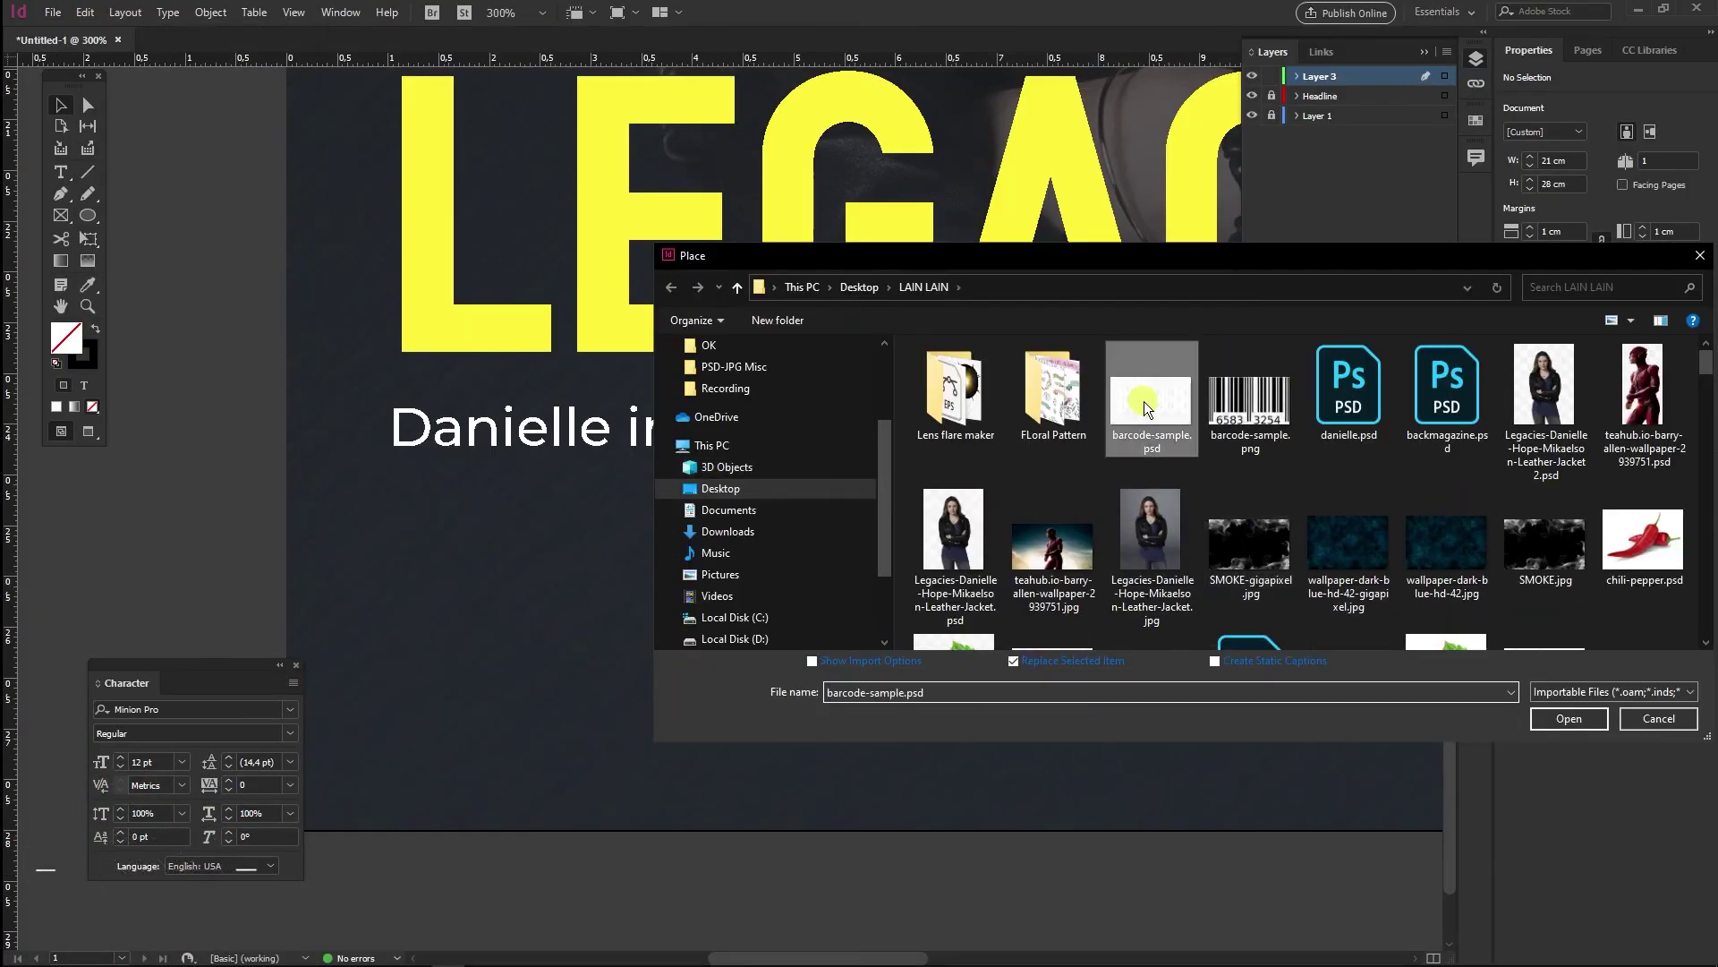
double_click(1147, 408)
left_click_drag(398, 566, 727, 713)
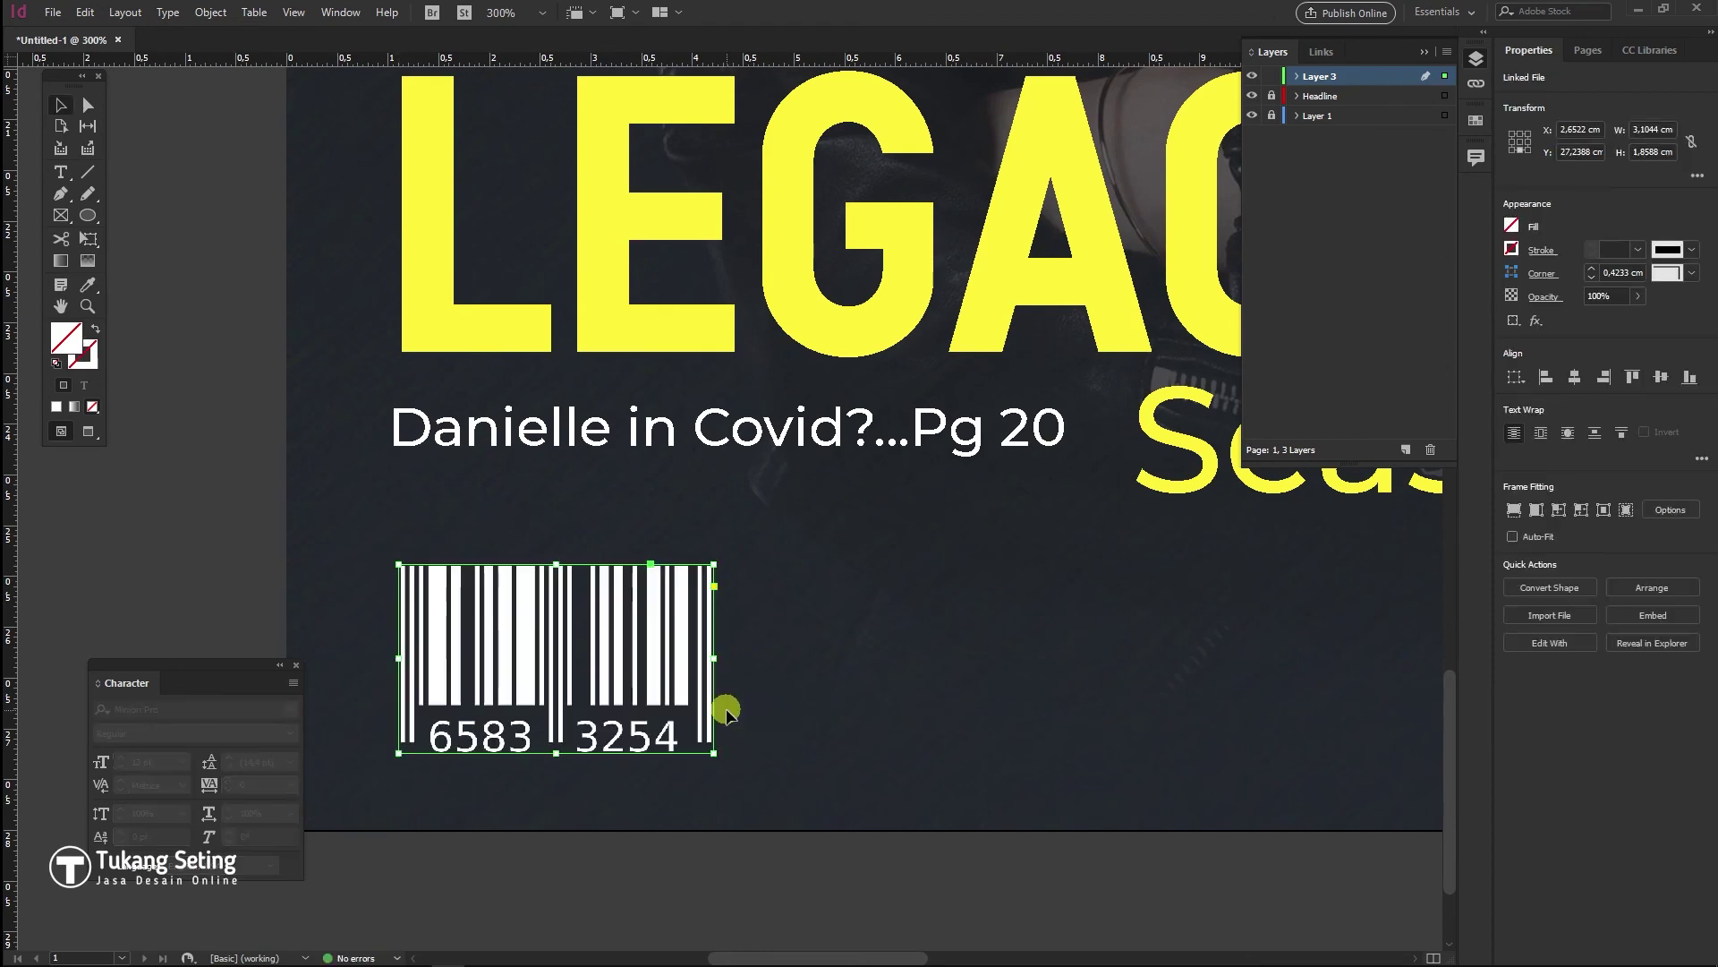
left_click(161, 241)
key("ctrl+0")
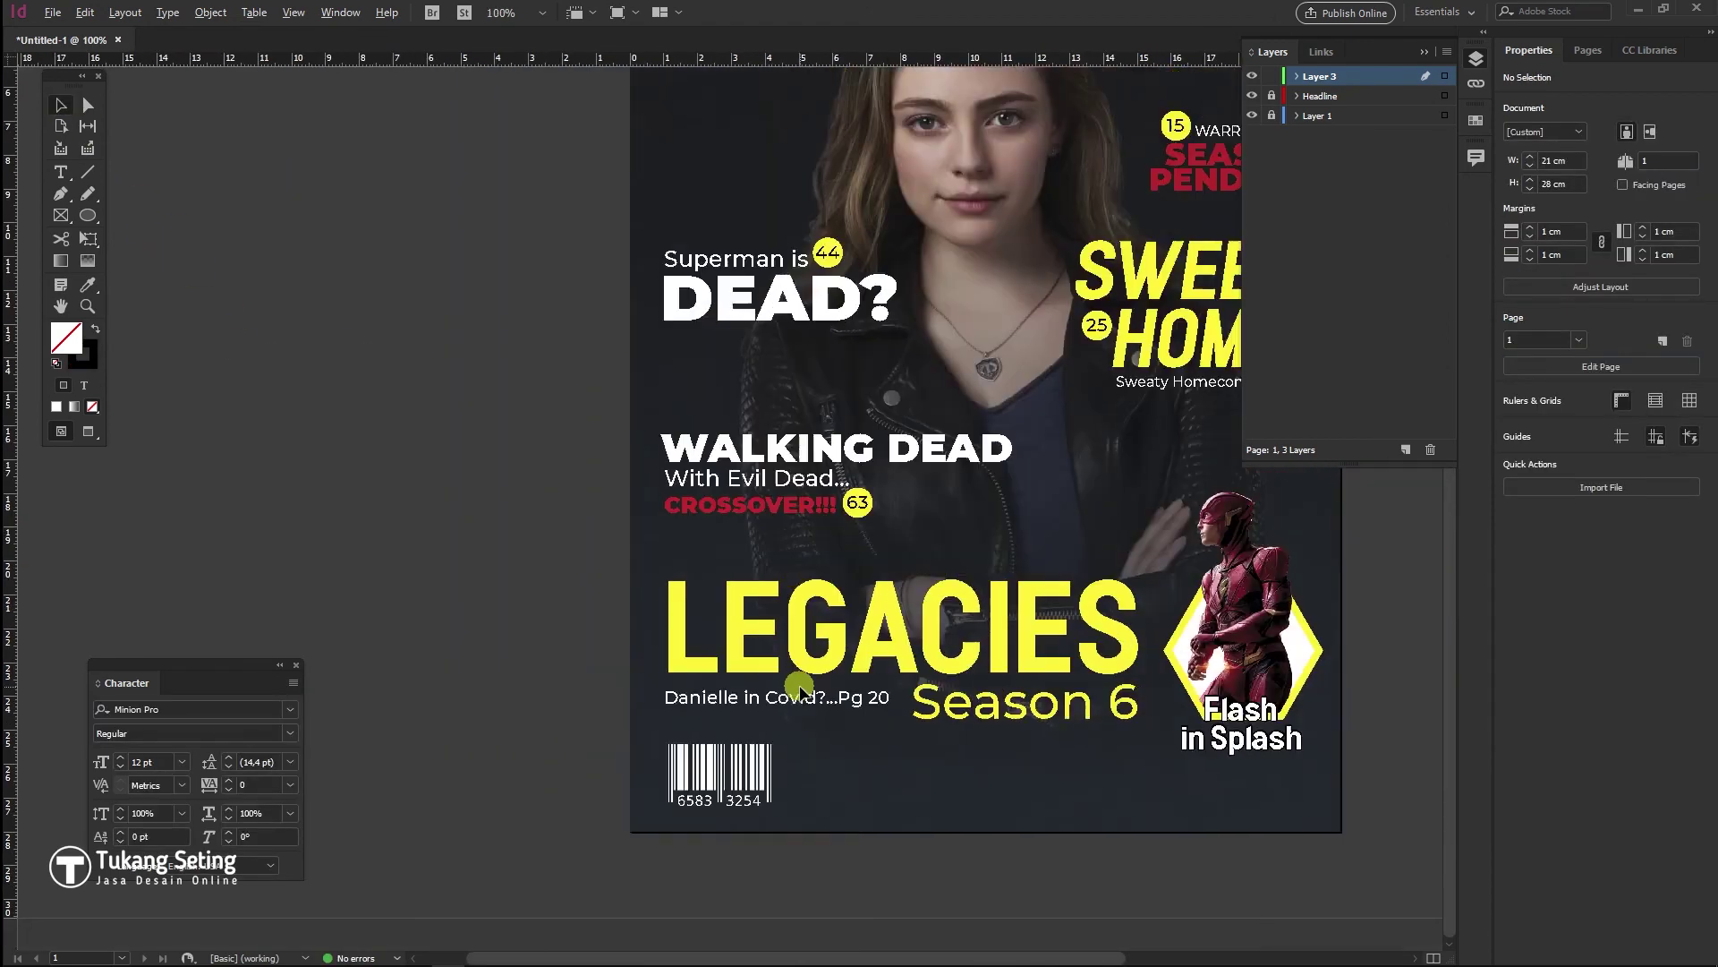